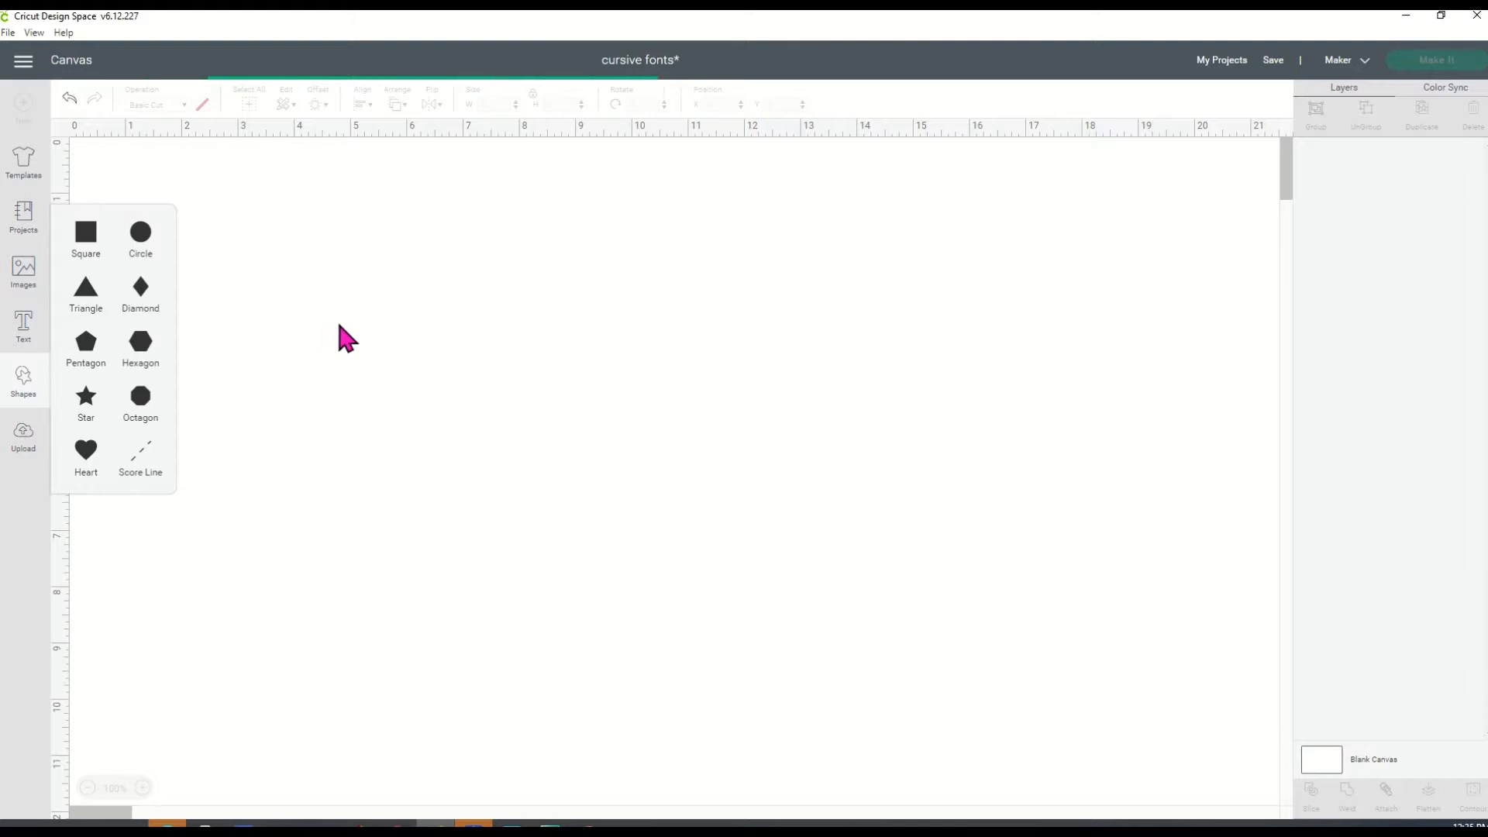
# Step: Place the square near the canvas's upper left and resize it with unlocked proportions to about 2.5 by 1.083 inches
pyautogui.moveTo(242, 293); pyautogui.dragTo(363, 327)
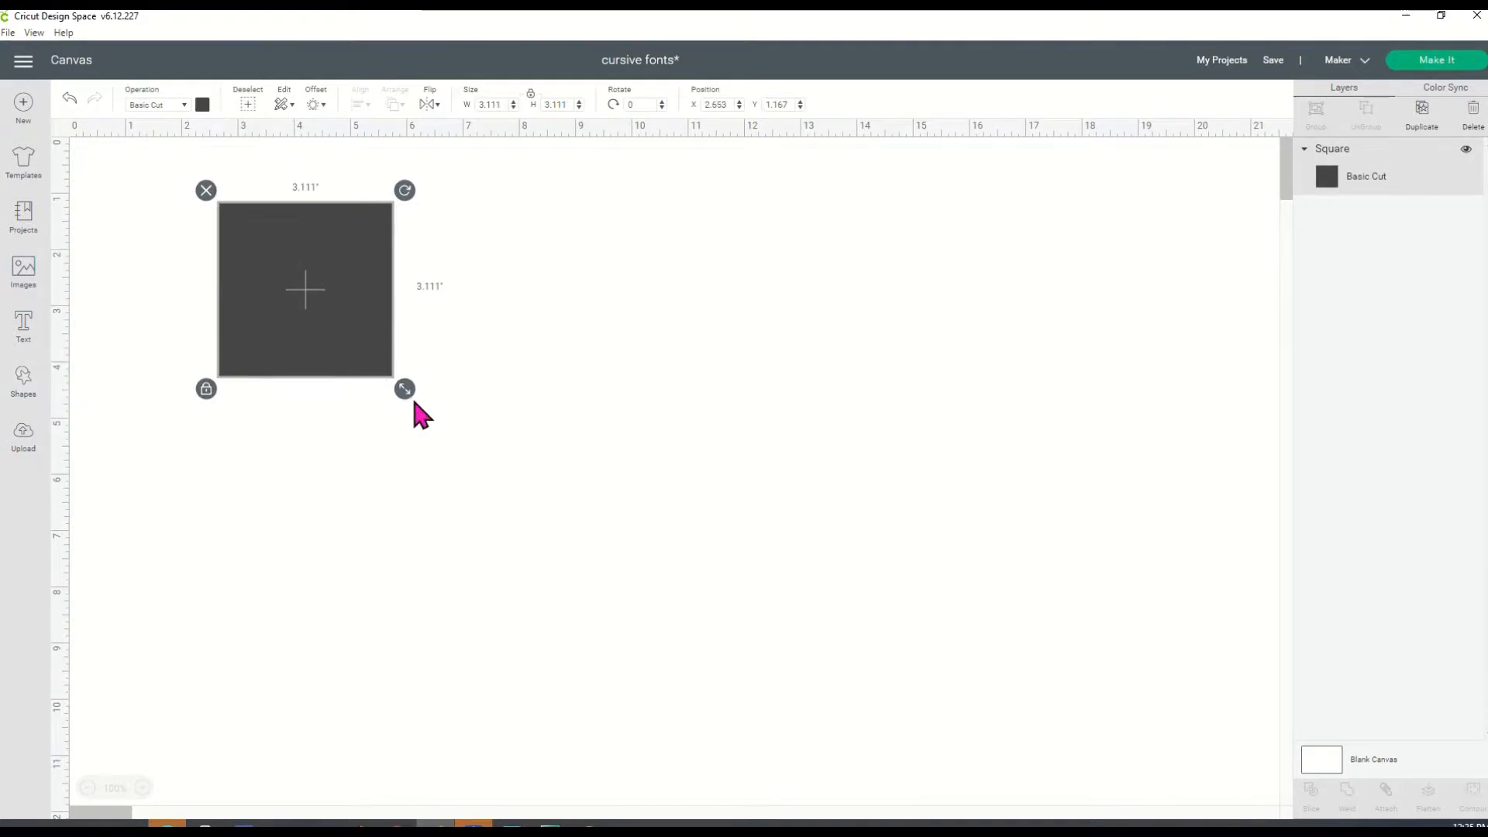
pyautogui.moveTo(405, 387); pyautogui.dragTo(305, 207)
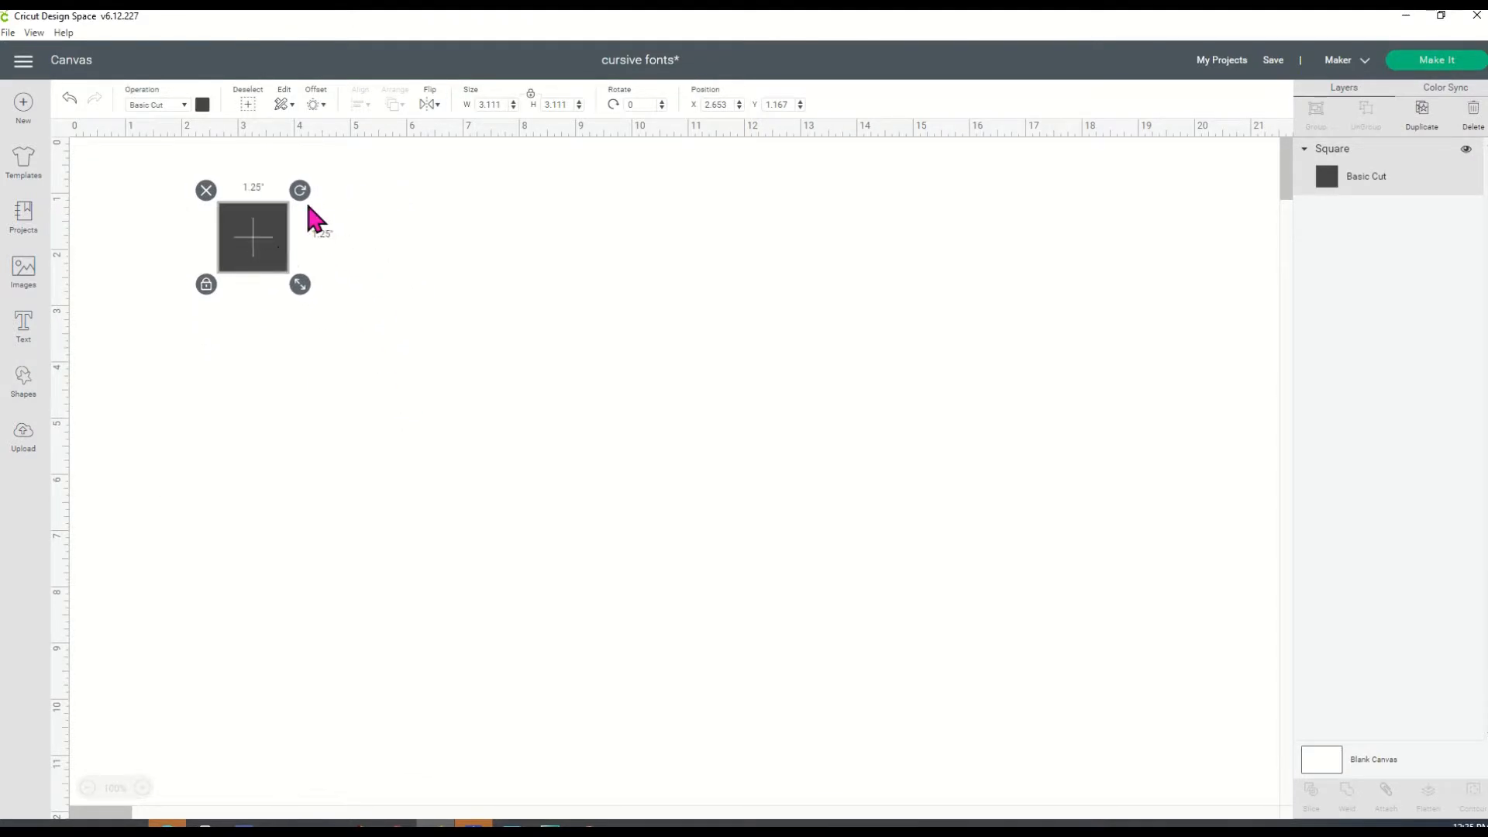
pyautogui.click(206, 285)
pyautogui.moveTo(307, 293); pyautogui.dragTo(375, 282)
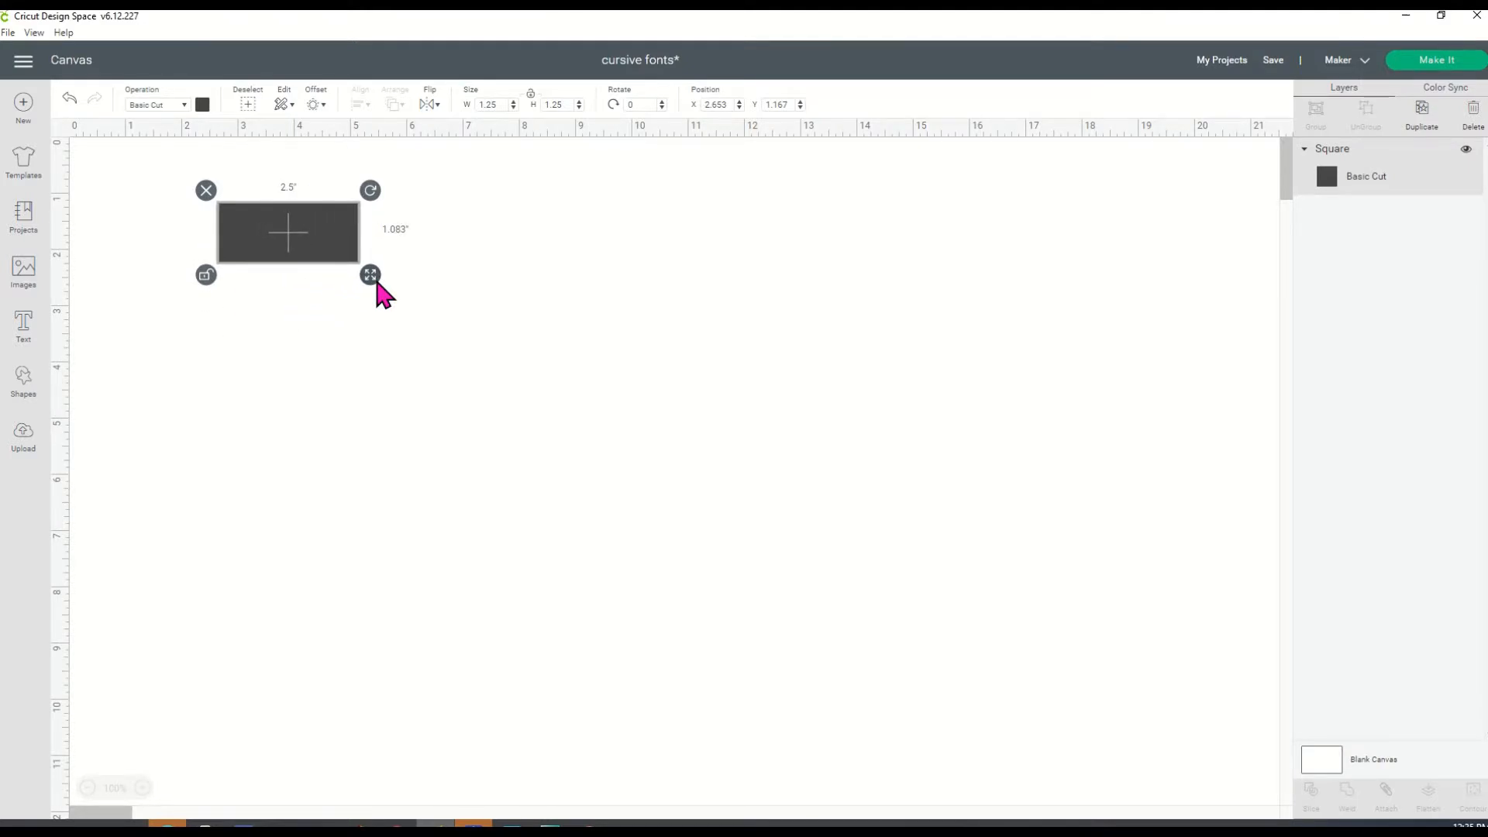
pyautogui.click(472, 239)
# Step: Duplicate the rectangle and place the copy directly beneath the original
pyautogui.rightClick(296, 228)
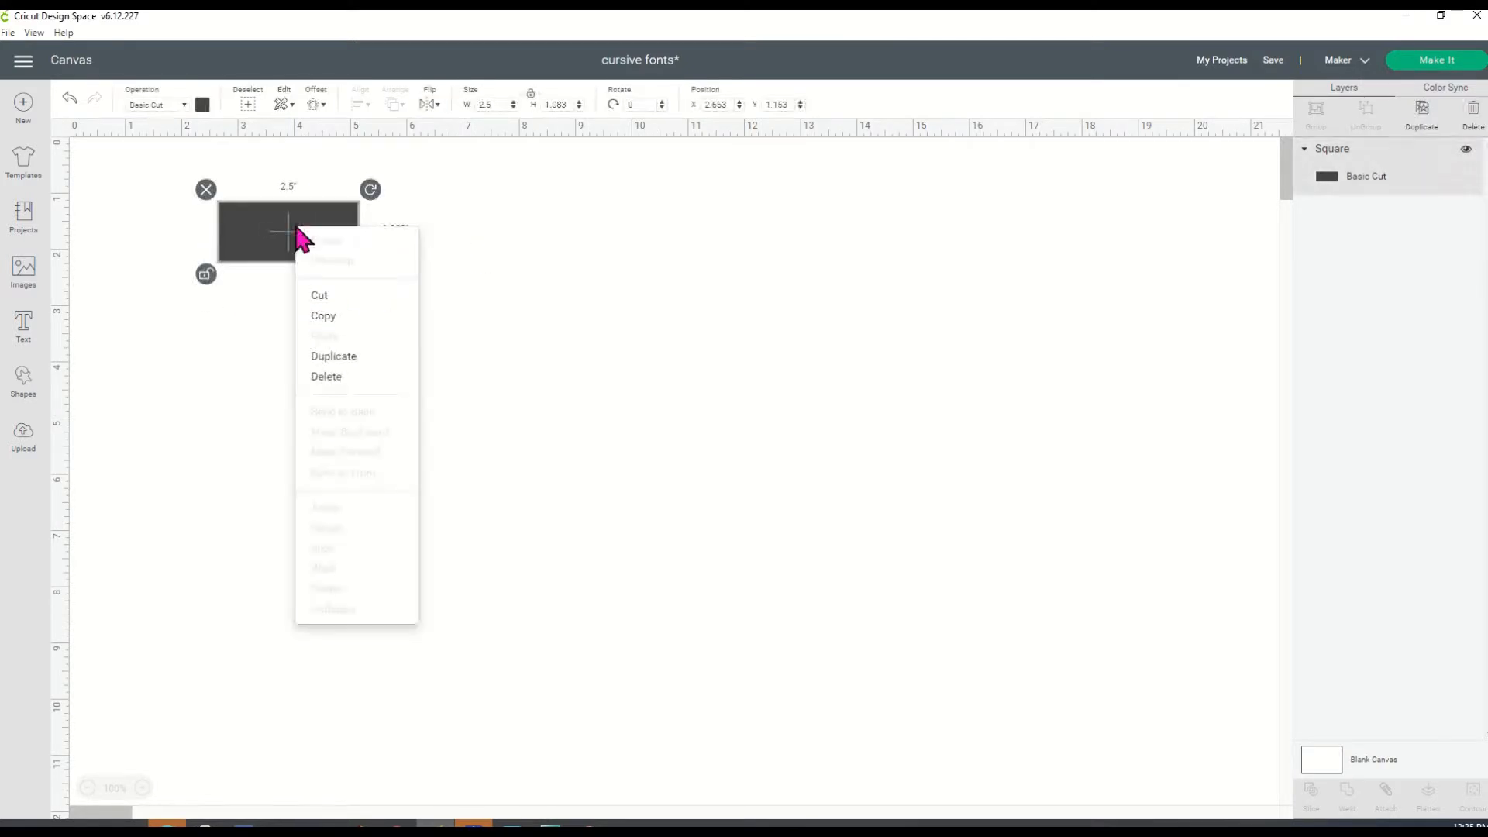
pyautogui.click(358, 361)
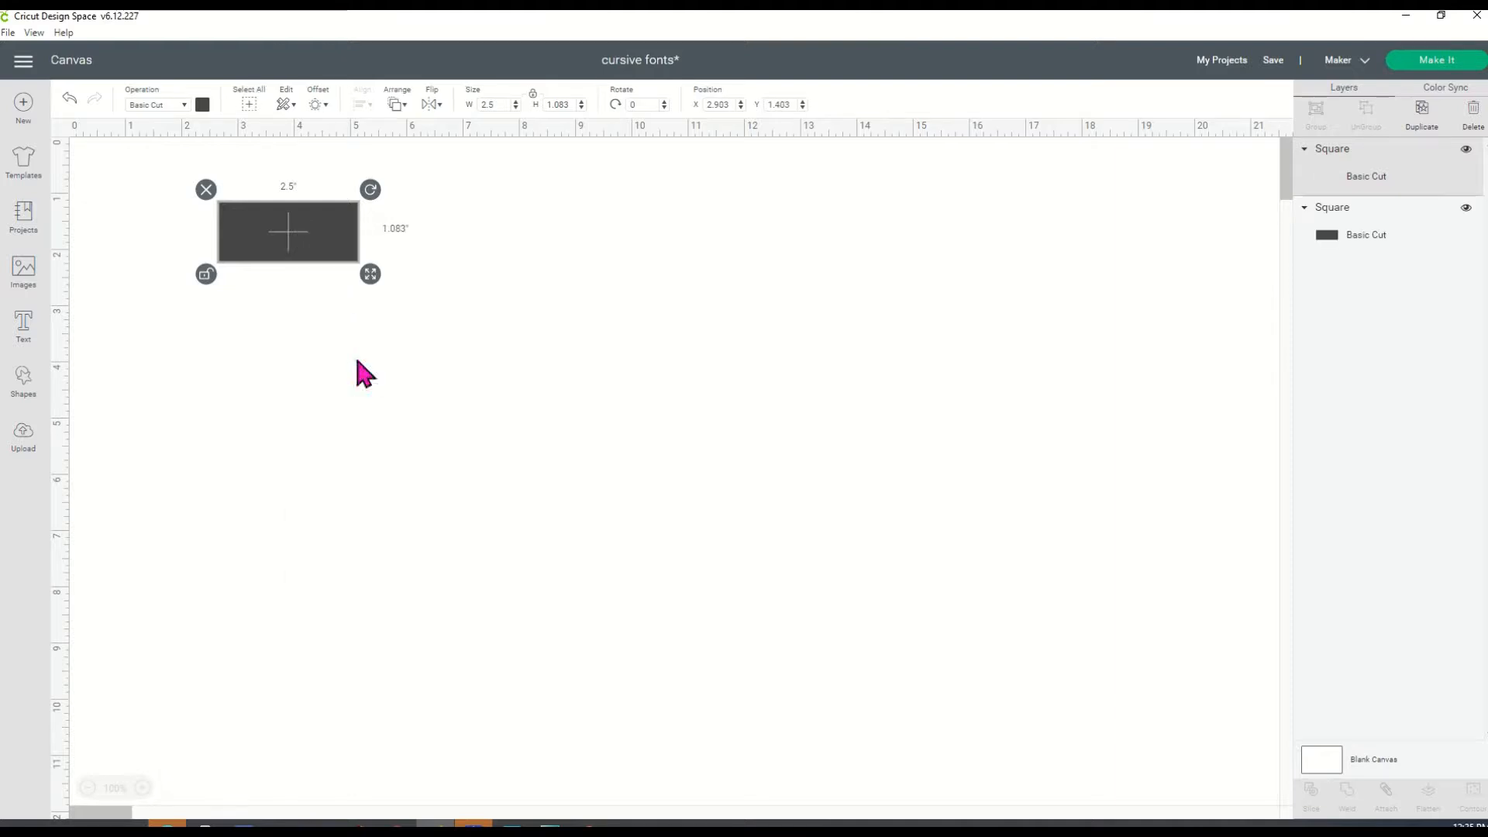
pyautogui.moveTo(332, 249); pyautogui.dragTo(315, 287)
pyautogui.rightClick(387, 313)
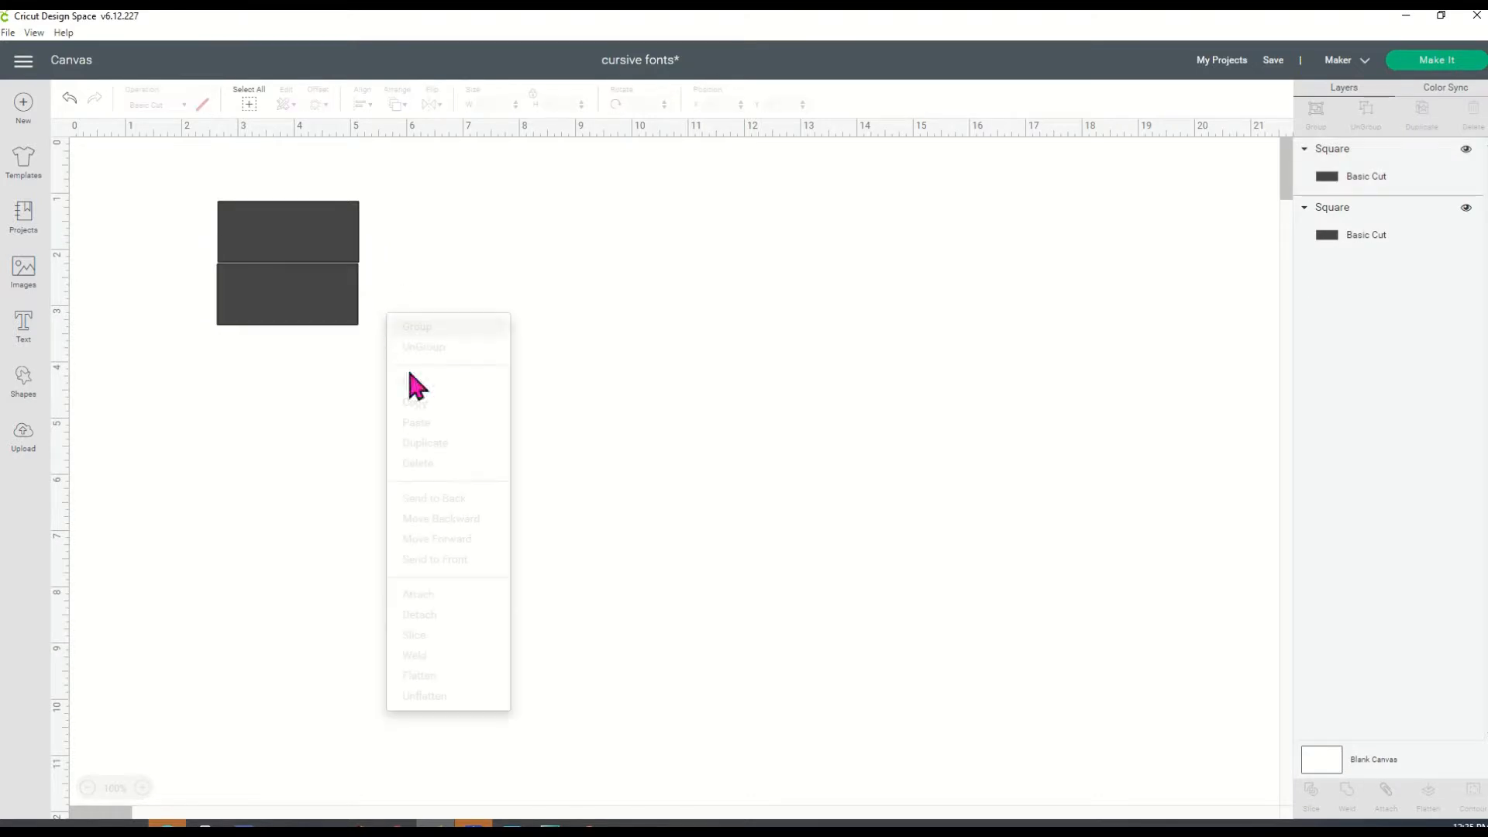
# Step: Duplicate the second rectangle and place the copy beneath it as the third in the stack
pyautogui.click(316, 299)
pyautogui.rightClick(316, 299)
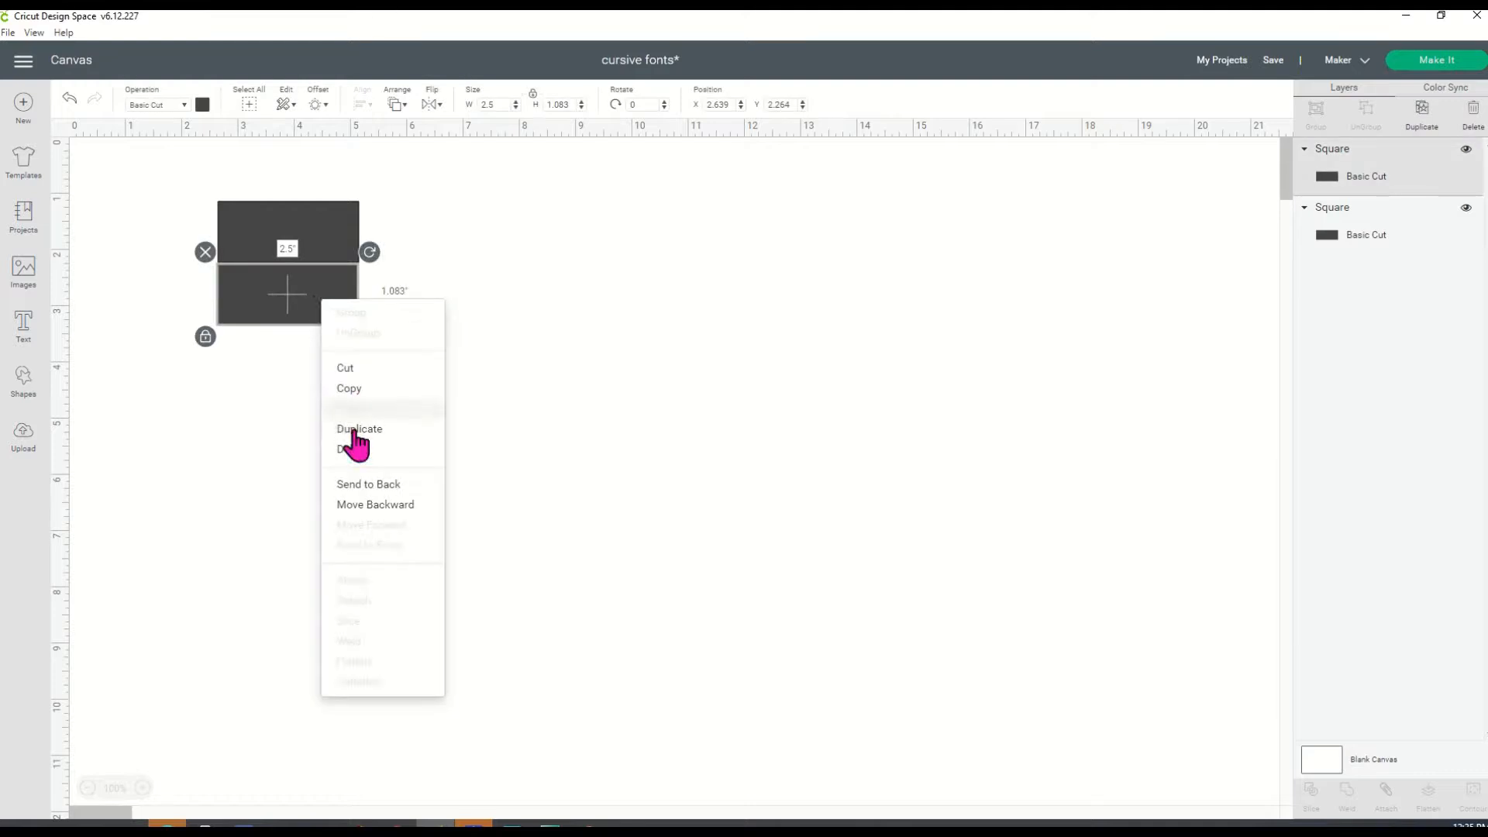
pyautogui.hotkey('ctrl', 'd')
pyautogui.moveTo(346, 322); pyautogui.dragTo(353, 368)
pyautogui.rightClick(319, 396)
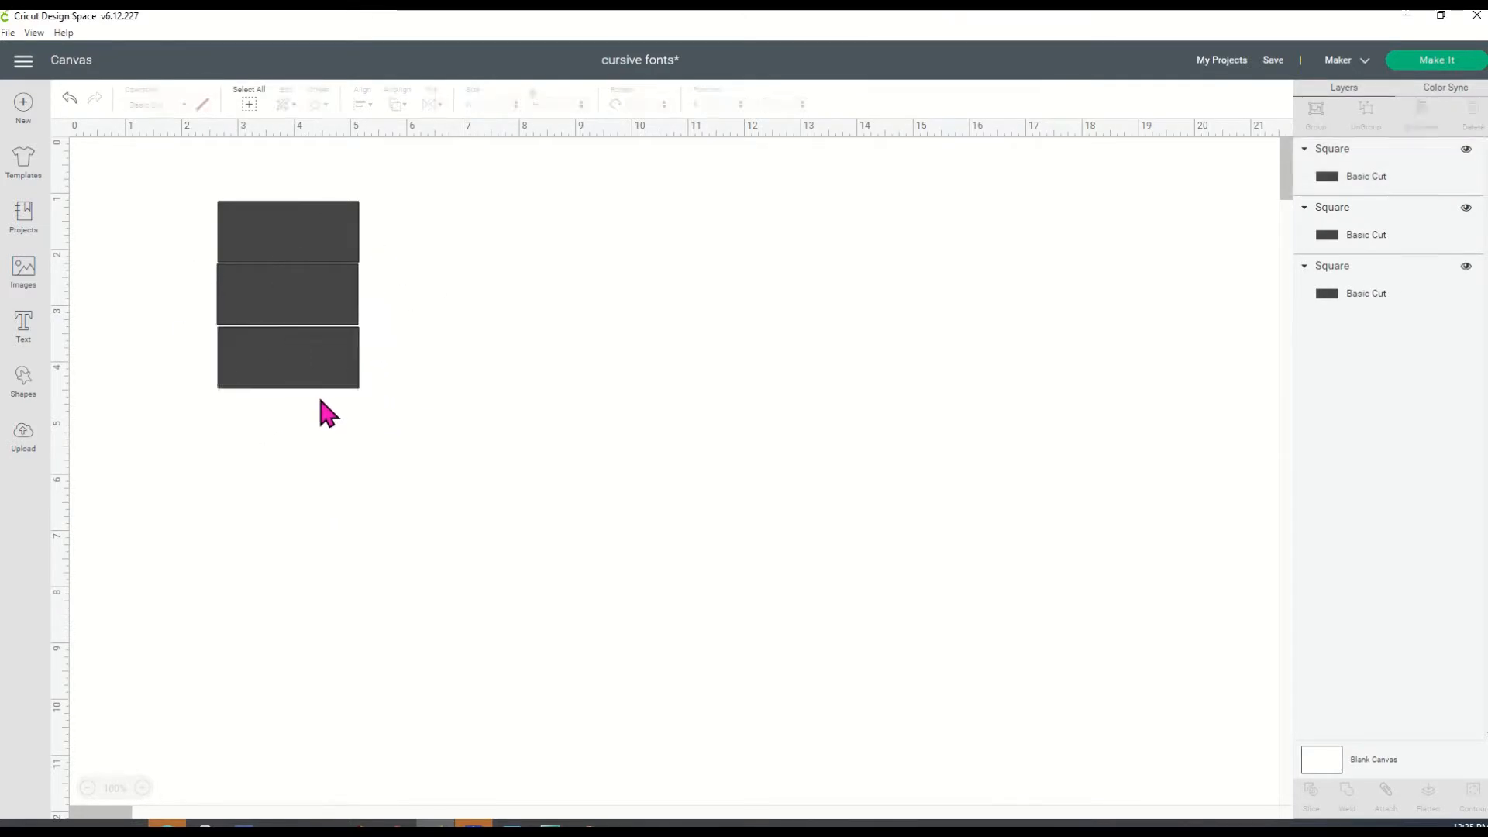
# Step: Duplicate the third rectangle and place the copy beneath it as the fourth in the stack
pyautogui.click(283, 333)
pyautogui.rightClick(280, 334)
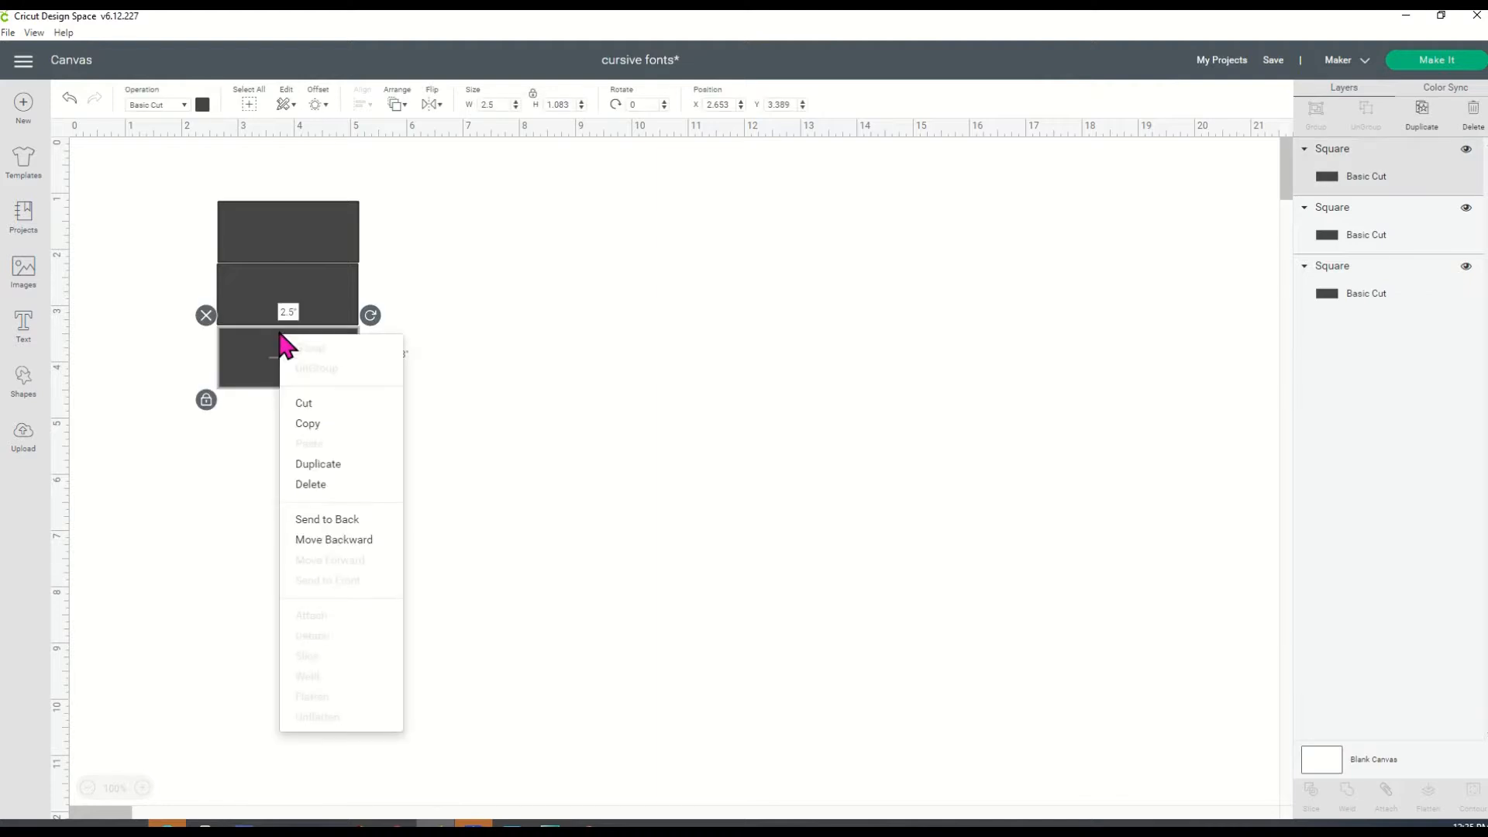
pyautogui.click(332, 465)
pyautogui.moveTo(356, 388); pyautogui.dragTo(335, 435)
pyautogui.click(421, 358)
# Step: Shift the upper two rectangles slightly downward to close the gaps between them and the third rectangle
pyautogui.moveTo(321, 307); pyautogui.dragTo(332, 314)
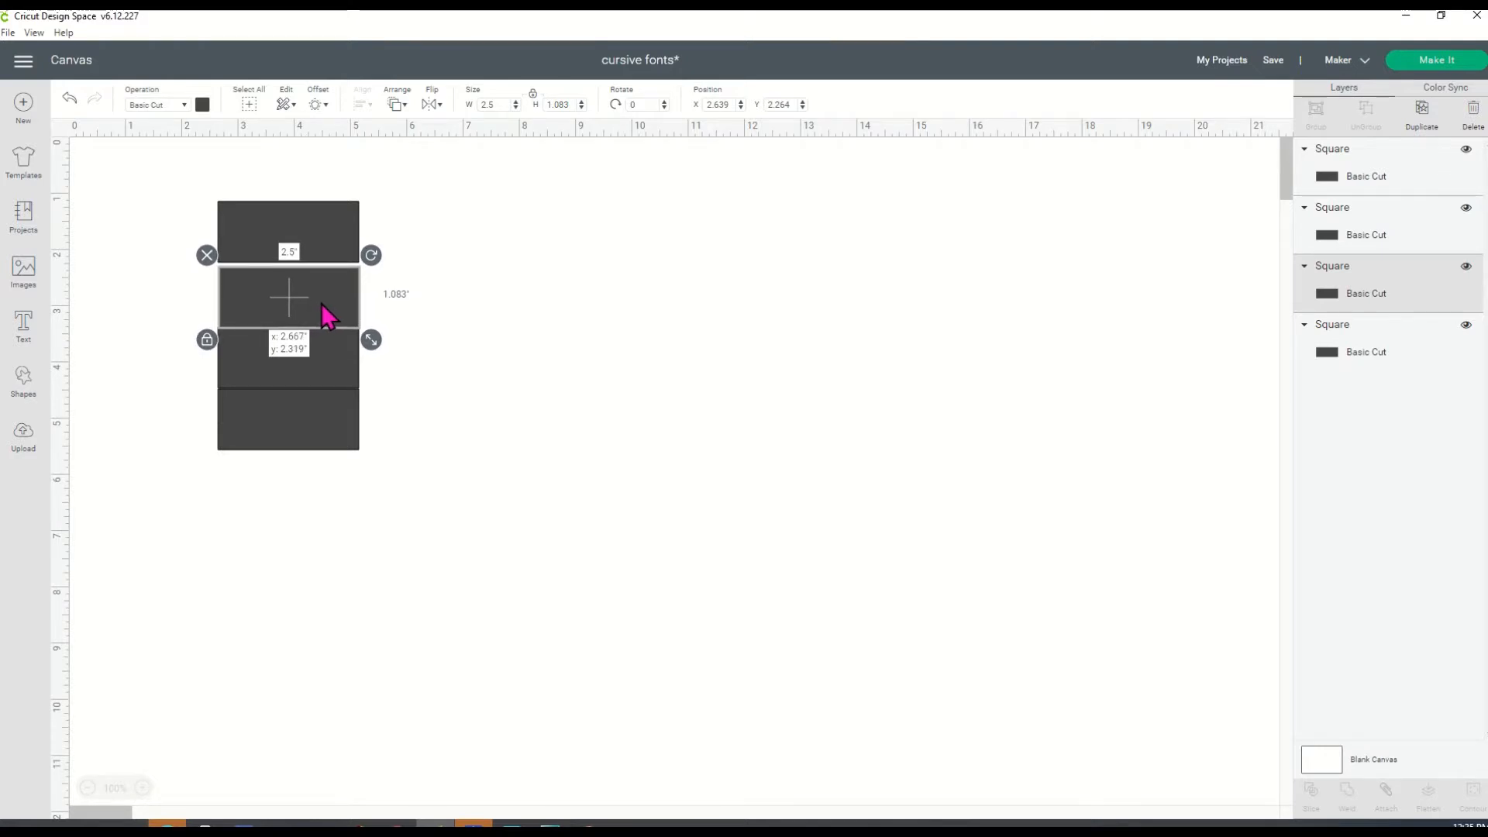
pyautogui.click(522, 339)
pyautogui.moveTo(338, 222); pyautogui.dragTo(345, 238)
pyautogui.click(486, 425)
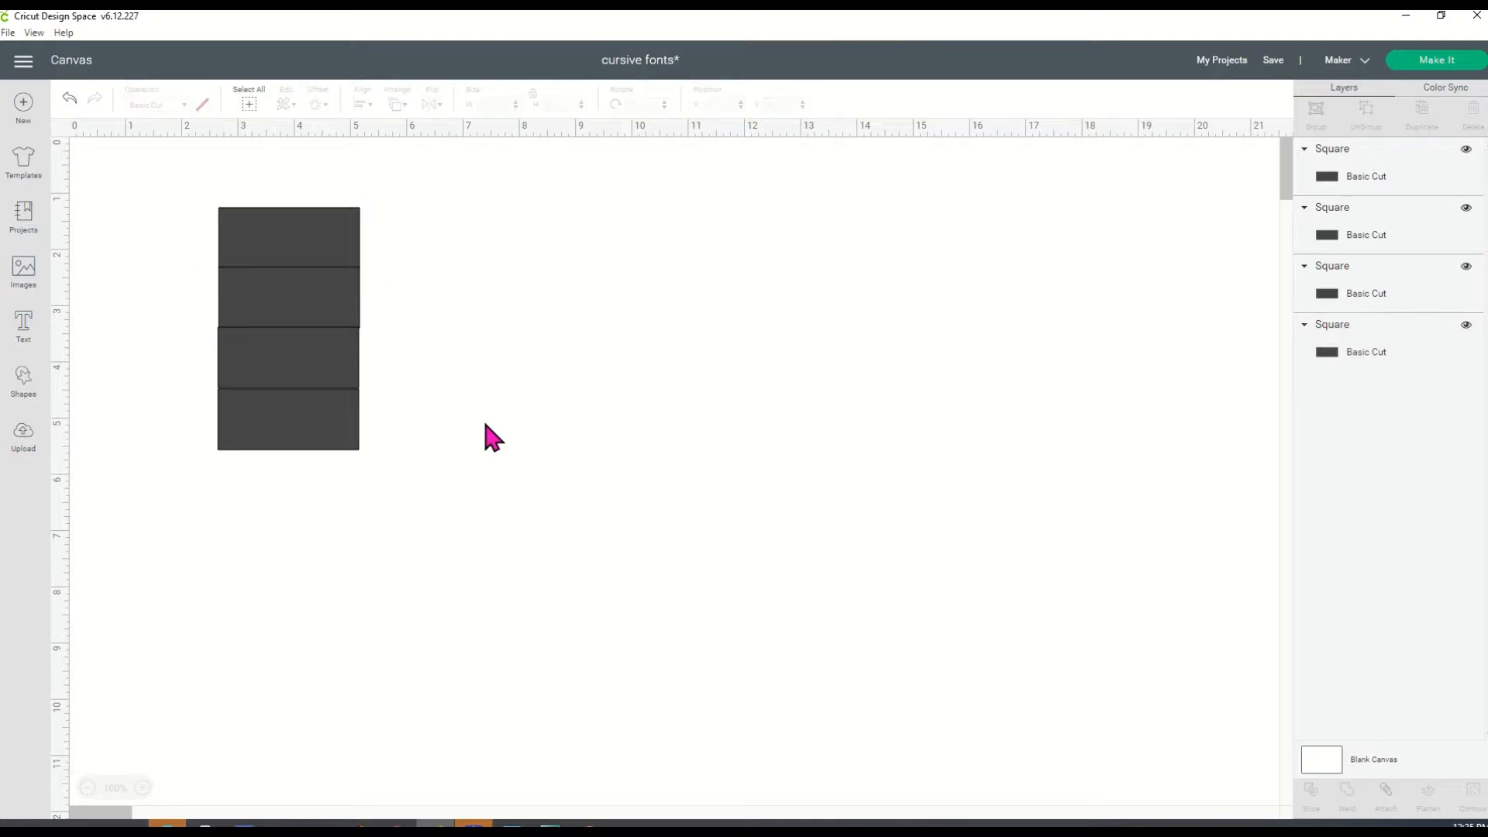
pyautogui.click(336, 297)
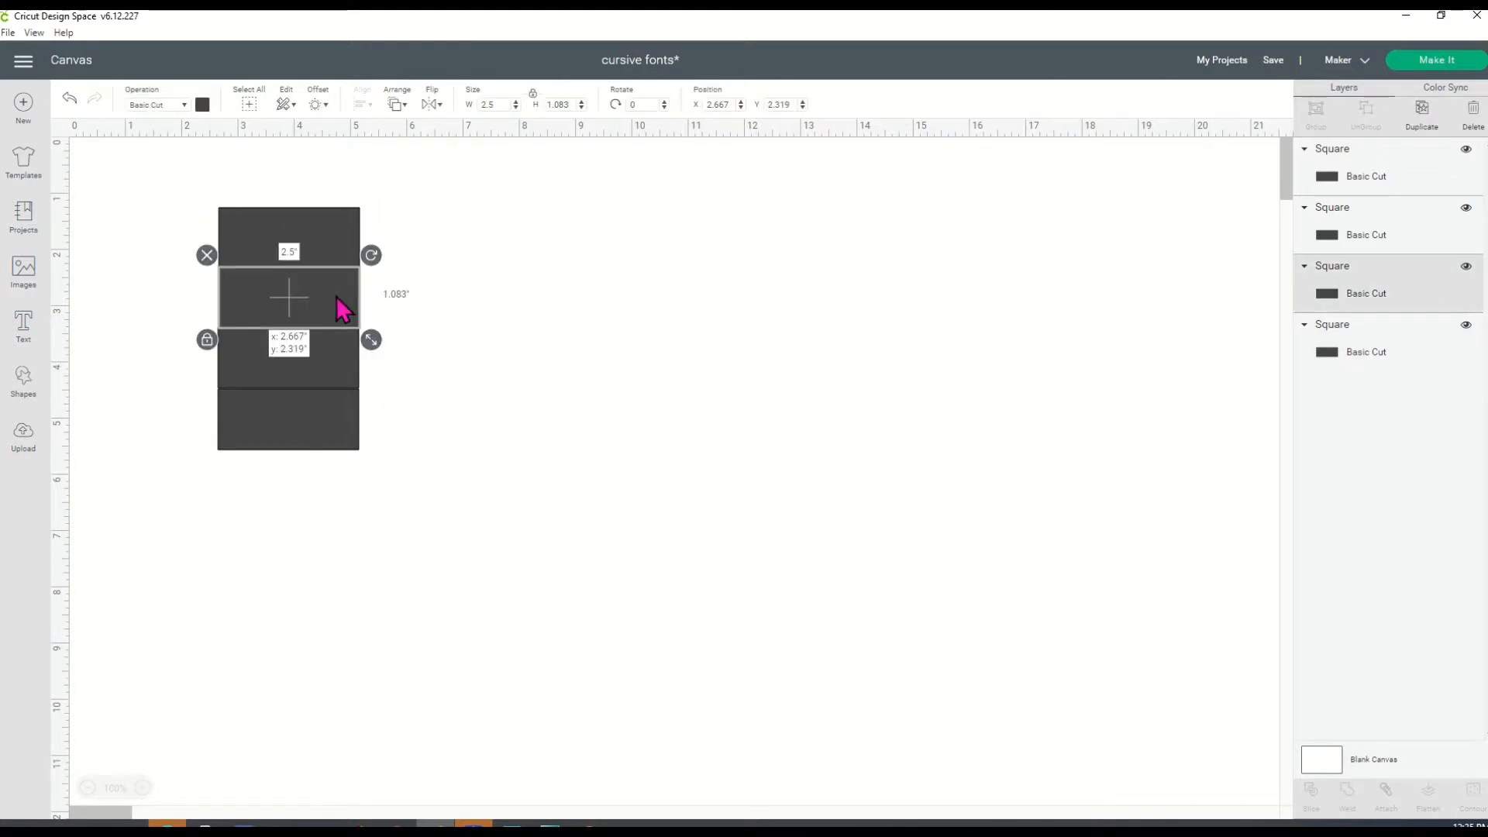
pyautogui.click(548, 382)
# Step: Set the top rectangle's material color to medium blue
pyautogui.click(338, 229)
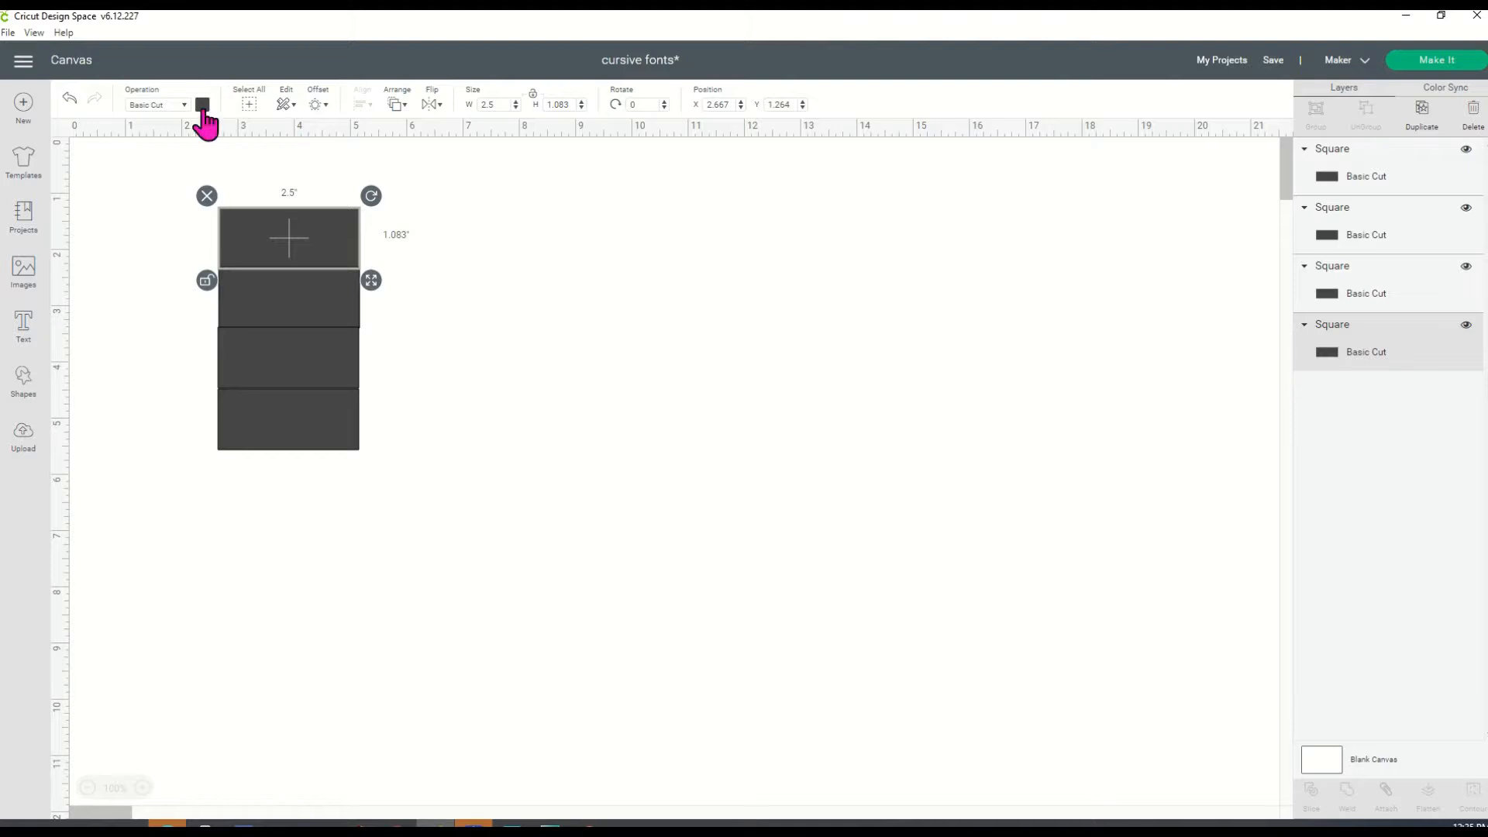
pyautogui.click(203, 107)
pyautogui.click(202, 107)
pyautogui.click(202, 107)
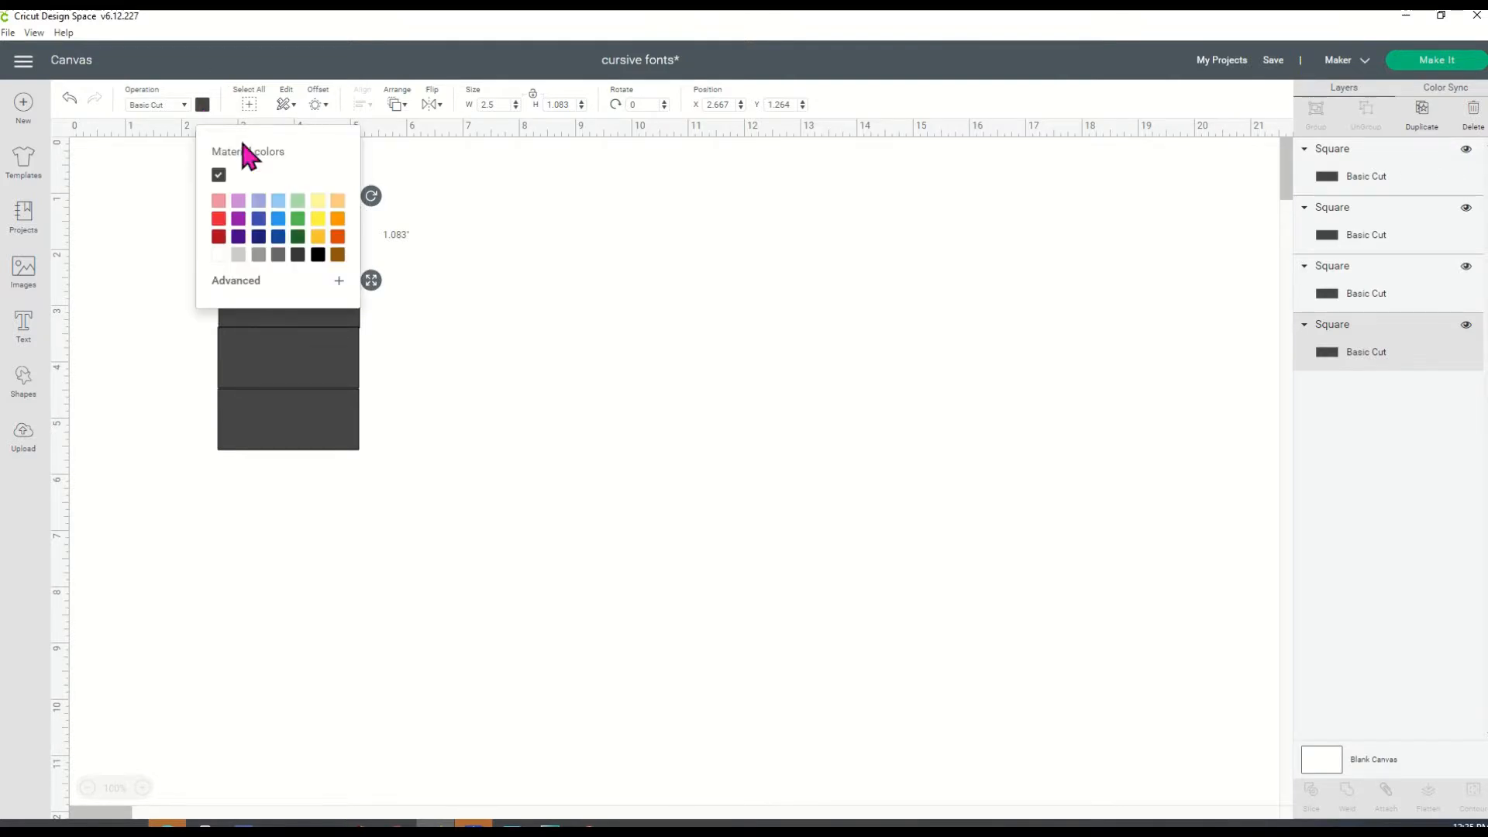
pyautogui.click(277, 219)
pyautogui.click(508, 305)
# Step: Set the second rectangle's material color to light green
pyautogui.click(354, 304)
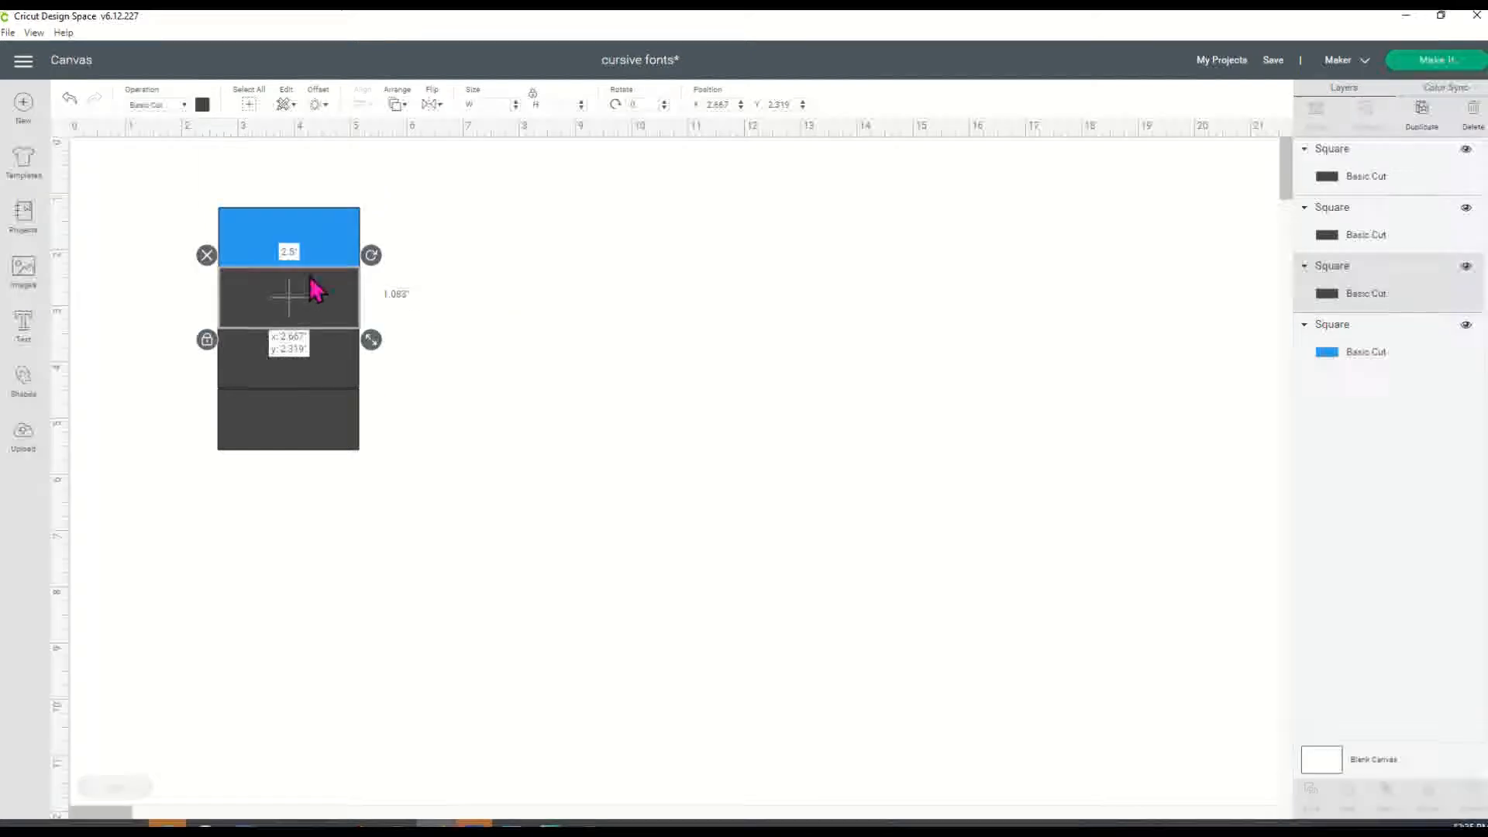
pyautogui.click(202, 107)
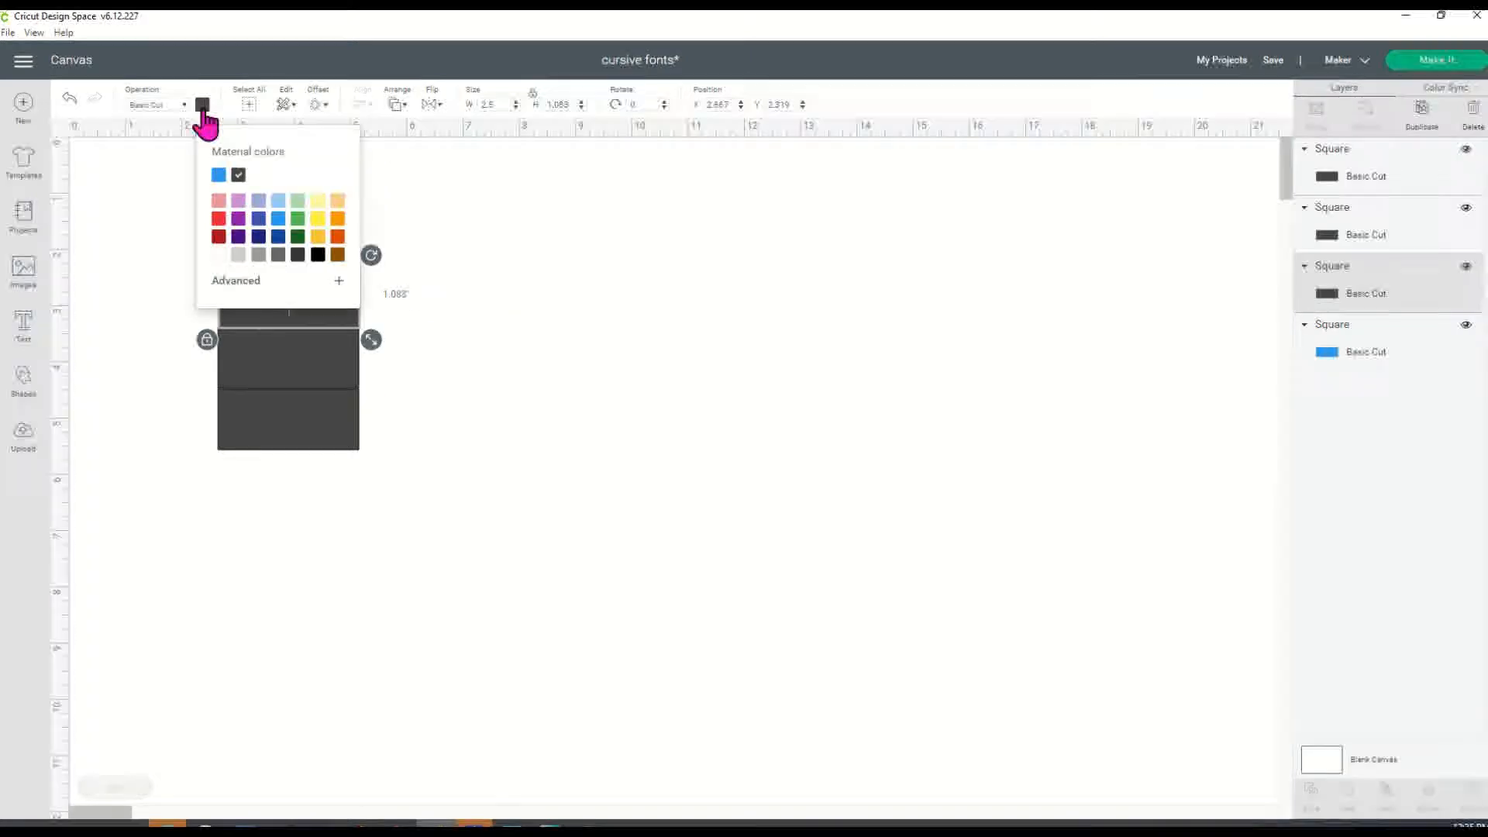
pyautogui.click(298, 202)
pyautogui.click(482, 259)
# Step: Set the third rectangle's material color to light yellow
pyautogui.click(297, 368)
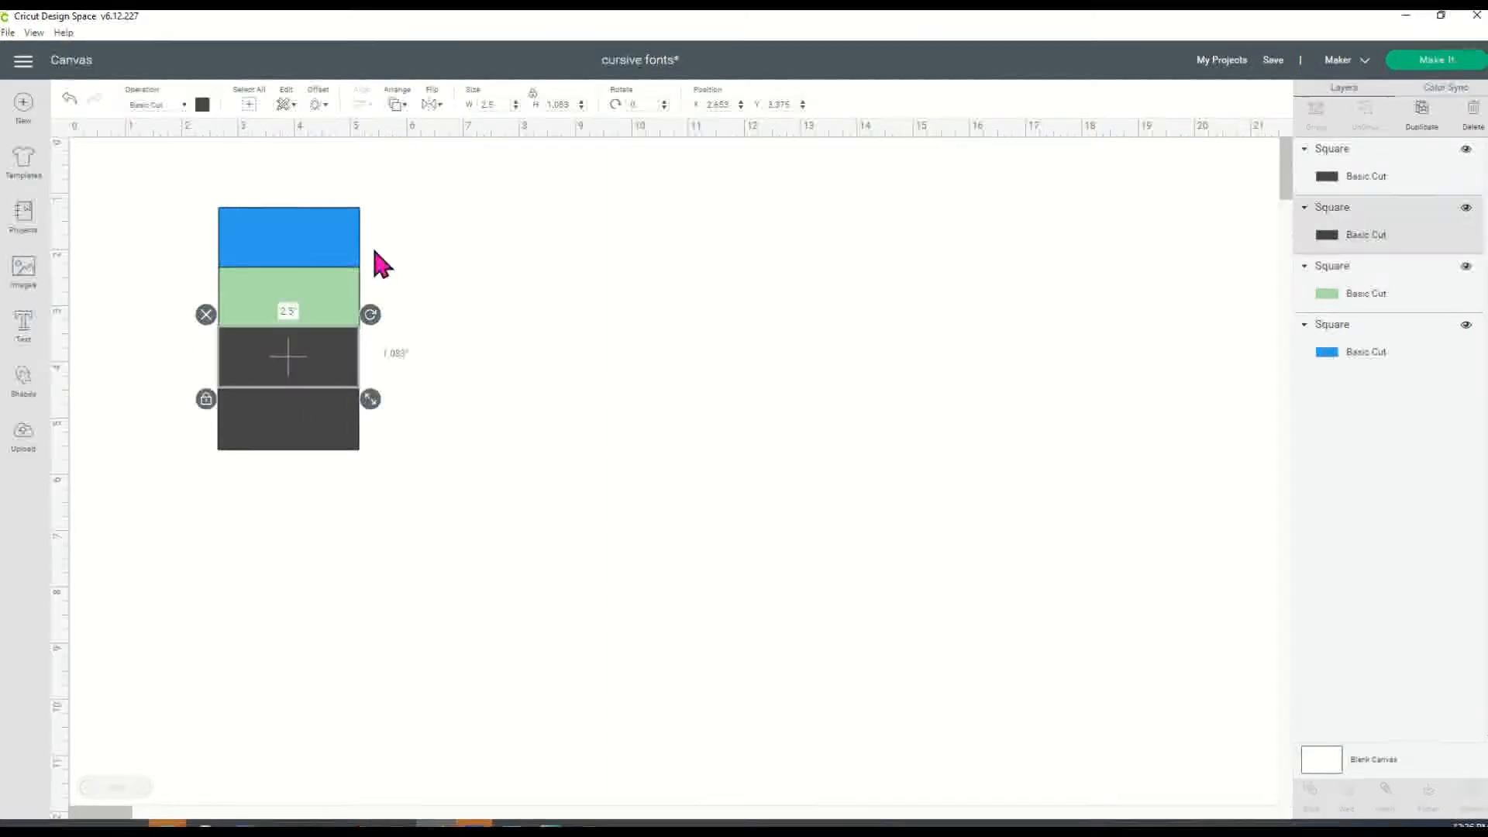
pyautogui.click(200, 107)
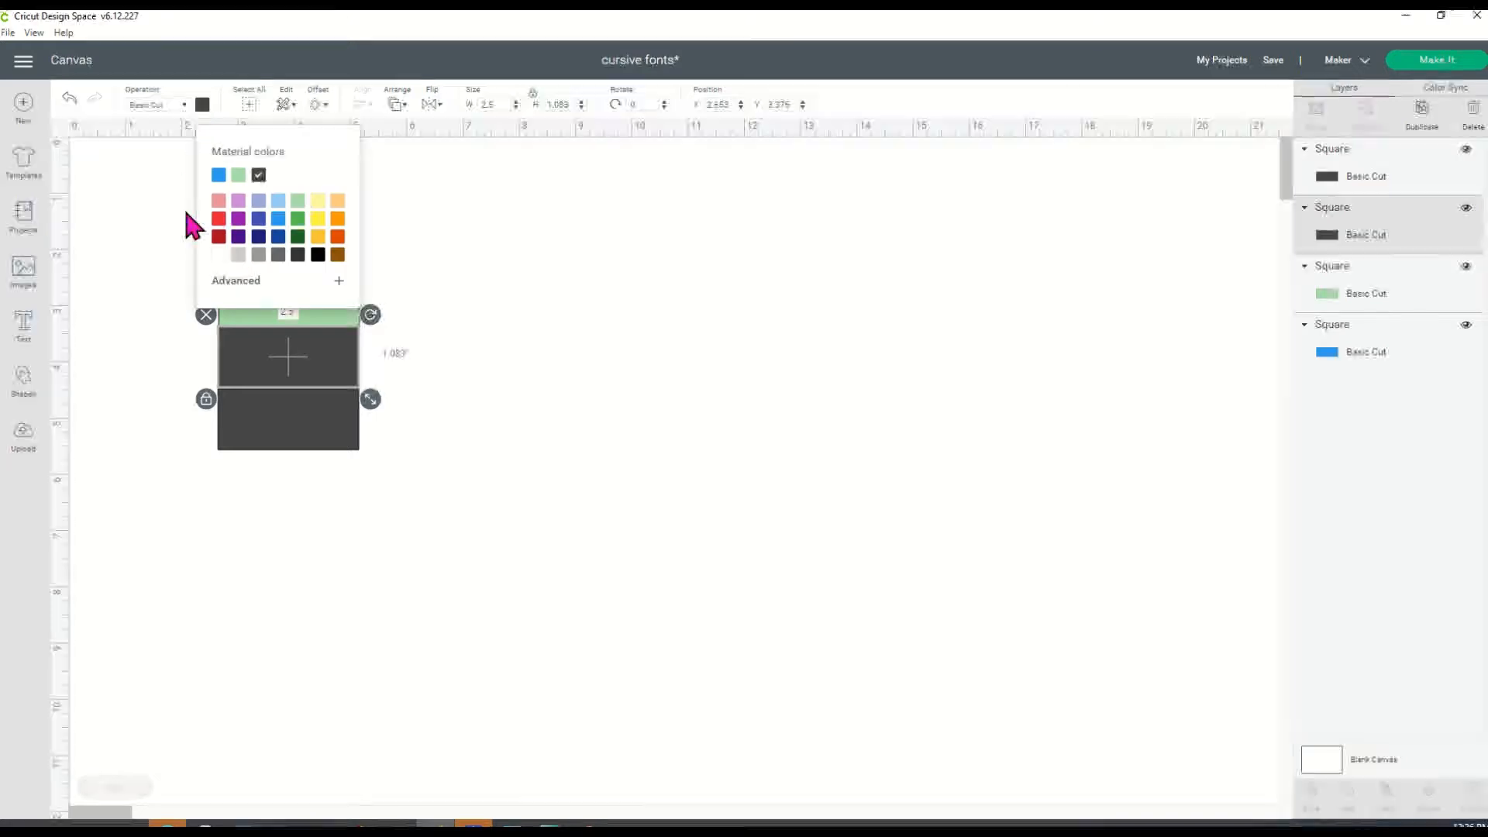
pyautogui.click(318, 200)
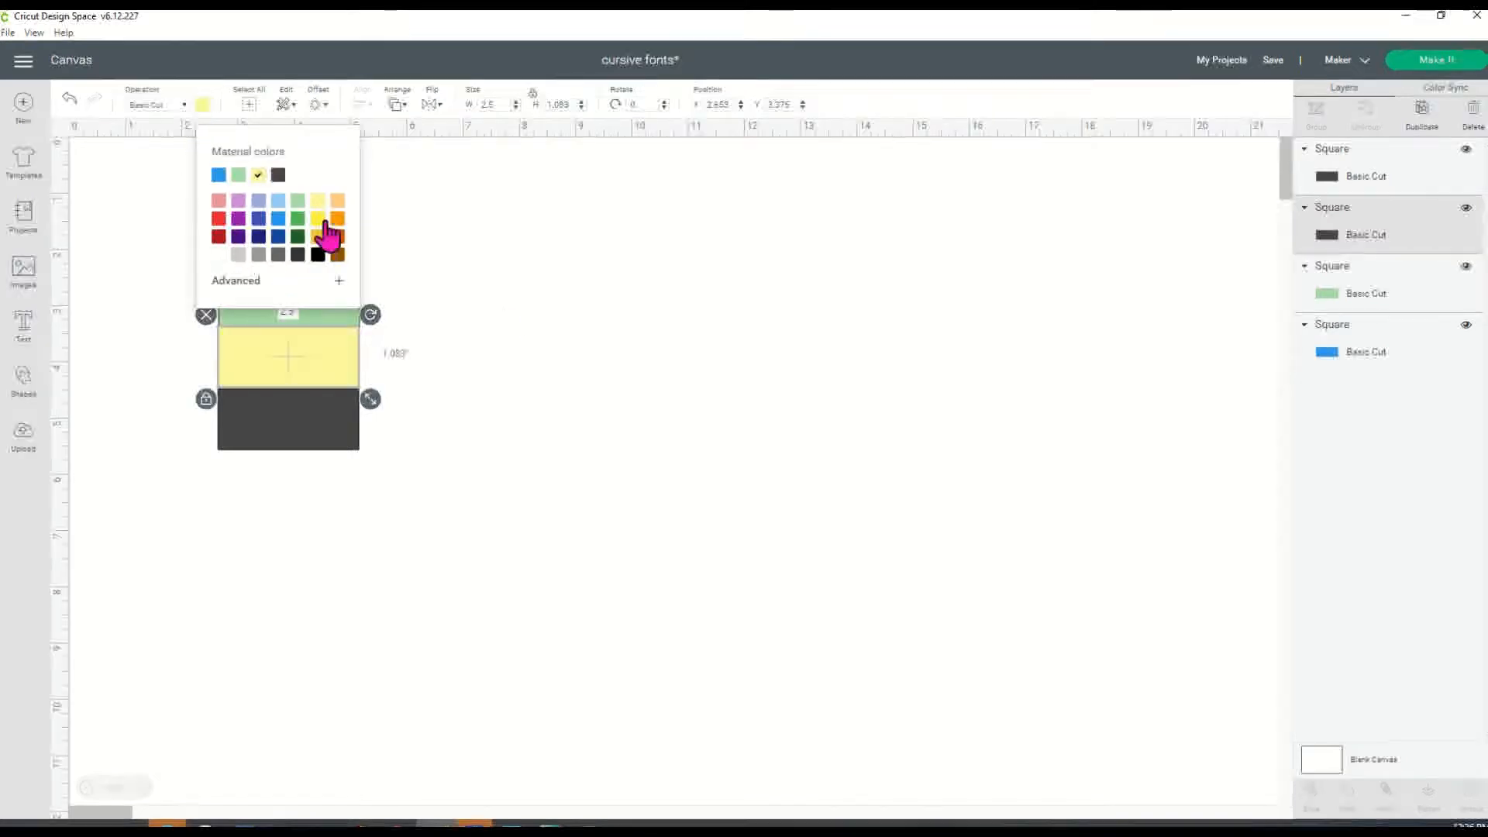
# Step: Set the bottom rectangle's material color to bright red
pyautogui.click(333, 412)
pyautogui.click(333, 412)
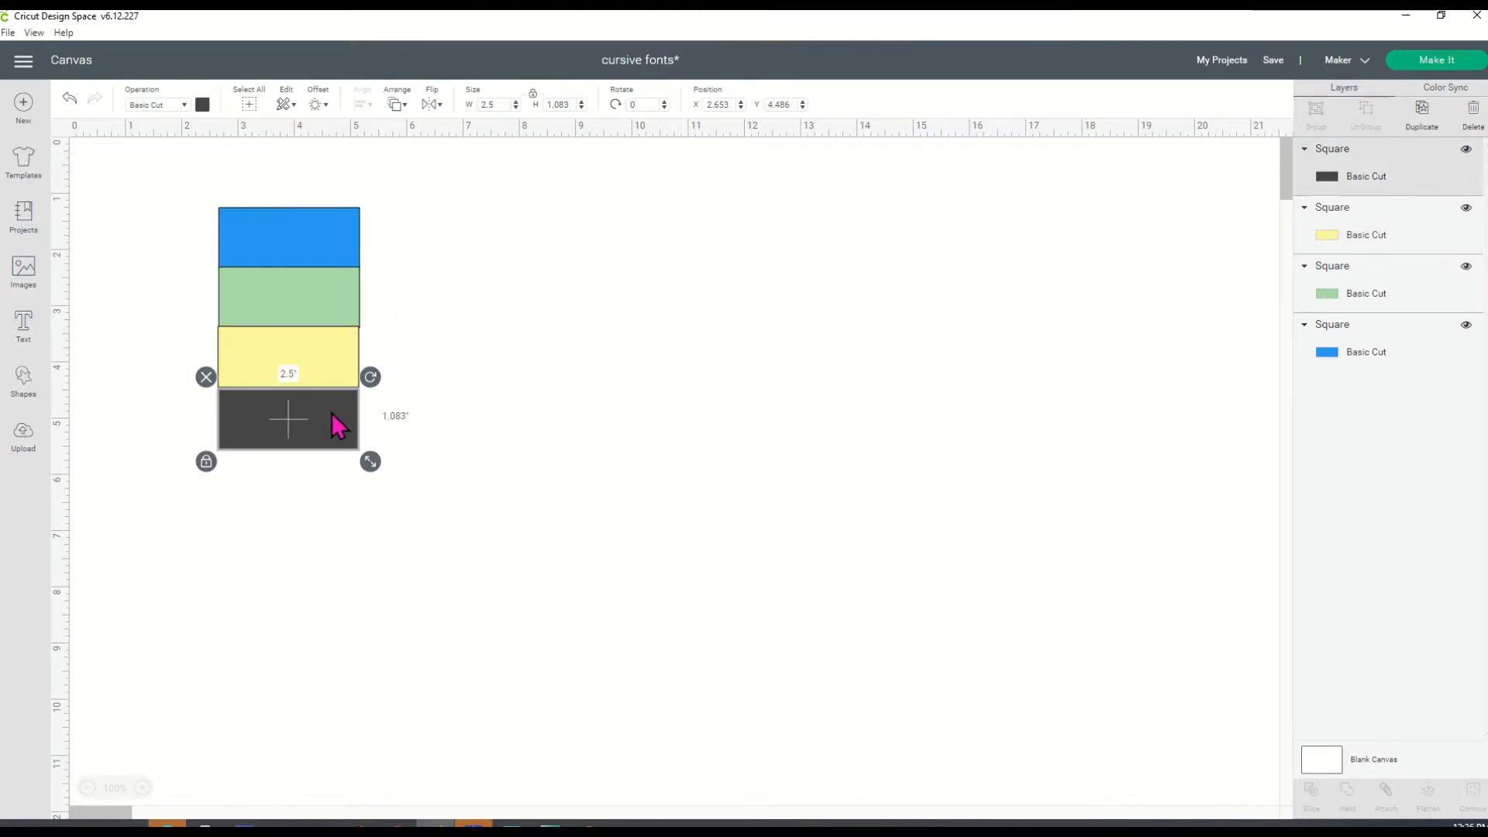
pyautogui.click(203, 109)
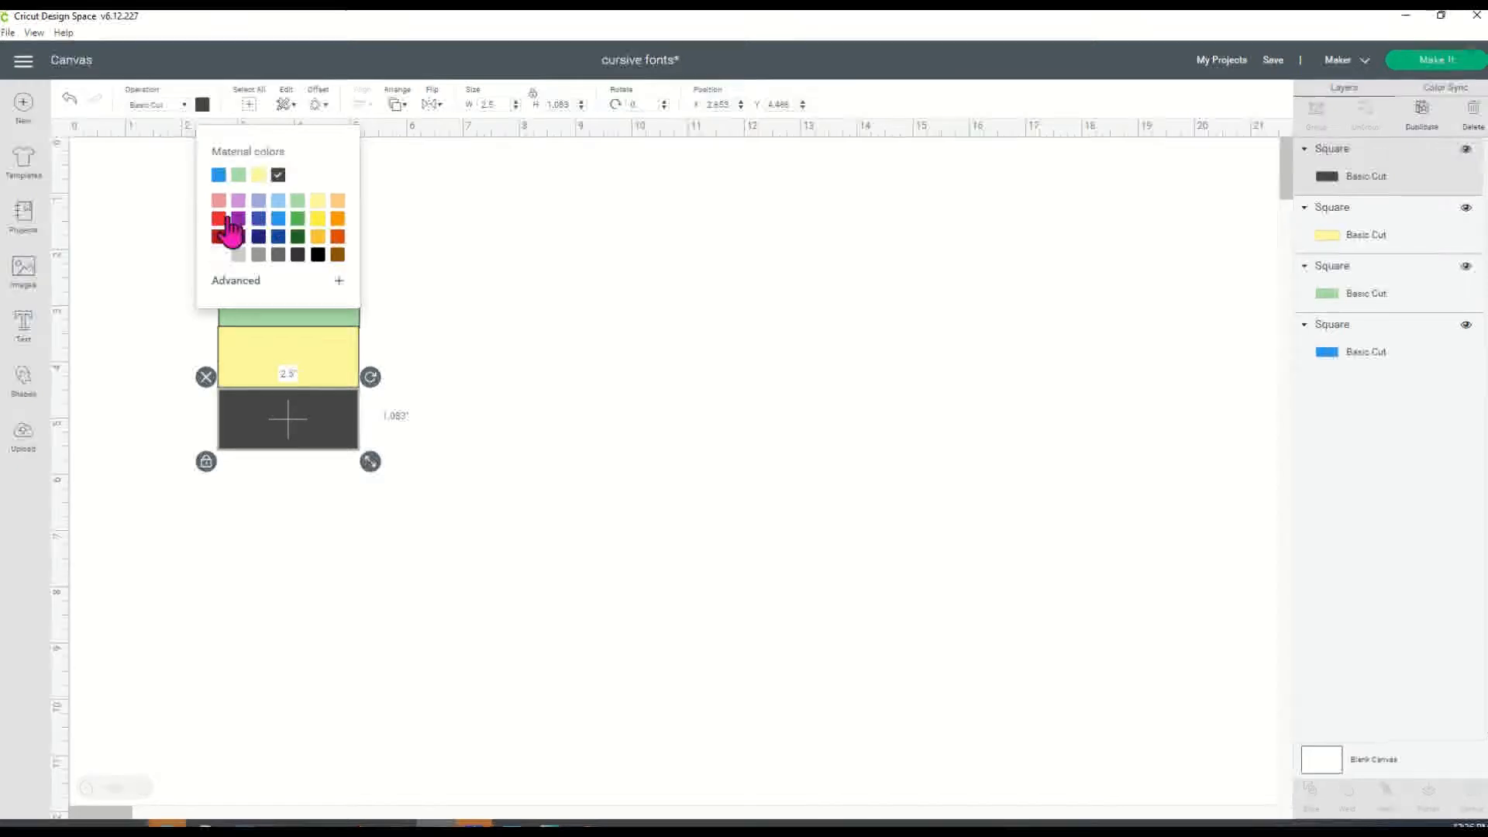
pyautogui.click(224, 221)
pyautogui.click(509, 397)
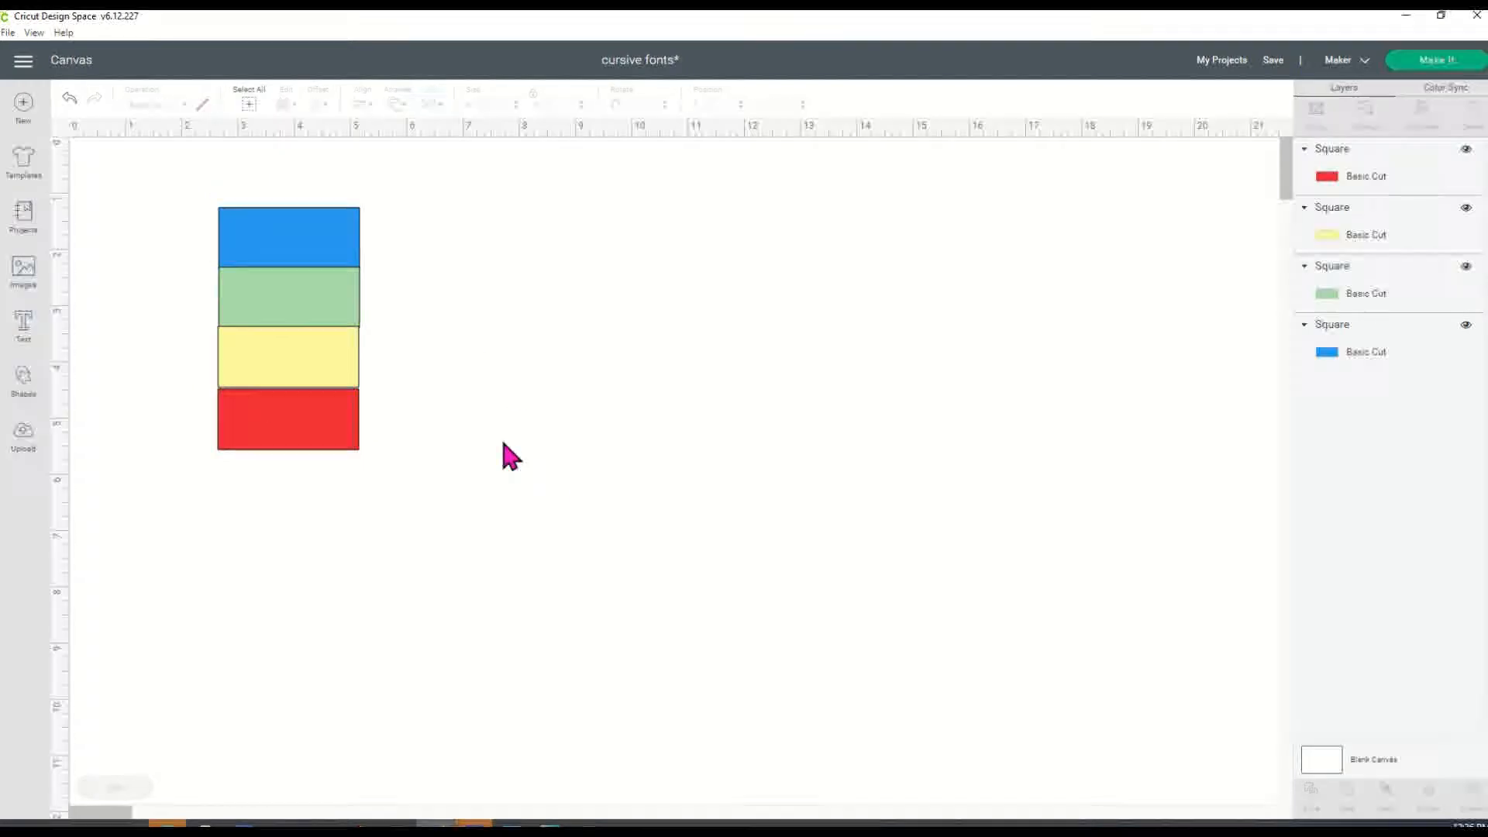
# Step: Shift the red rectangle slightly up and the blue one slightly down so they overlap their neighbors
pyautogui.moveTo(329, 443); pyautogui.dragTo(328, 438)
pyautogui.click(462, 343)
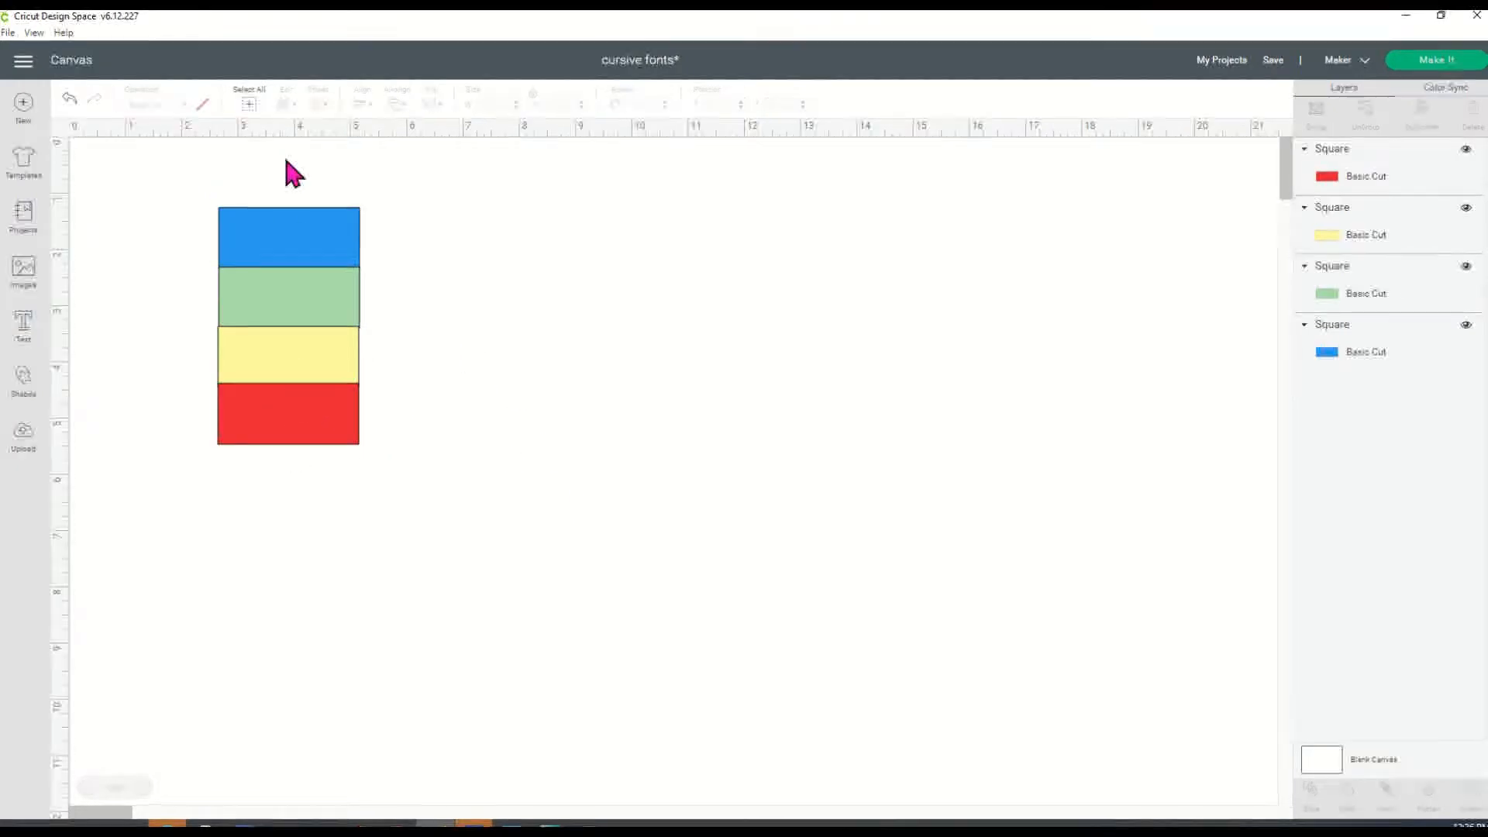
pyautogui.moveTo(293, 237); pyautogui.dragTo(293, 241)
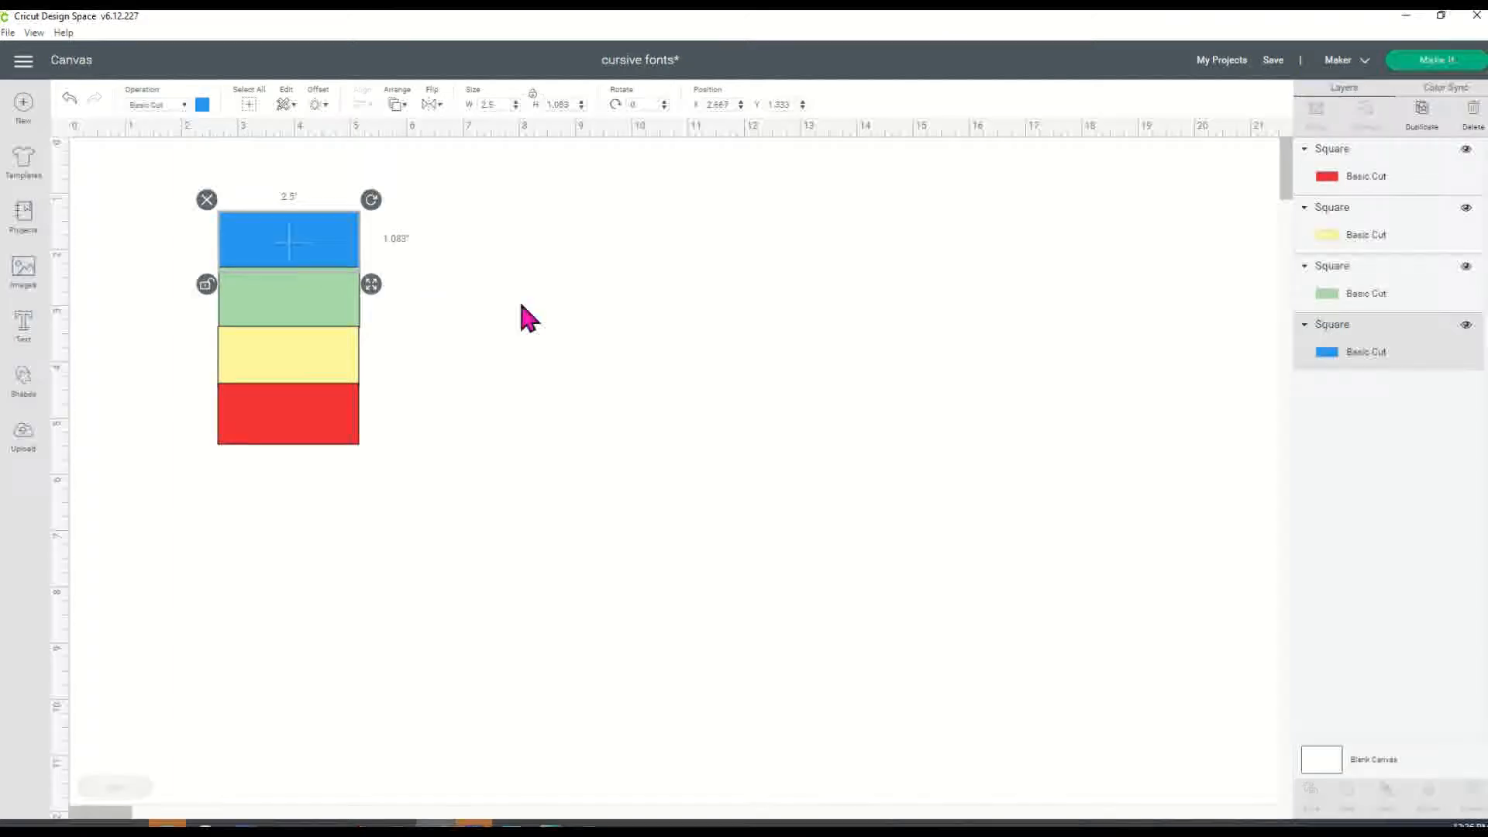
pyautogui.click(521, 319)
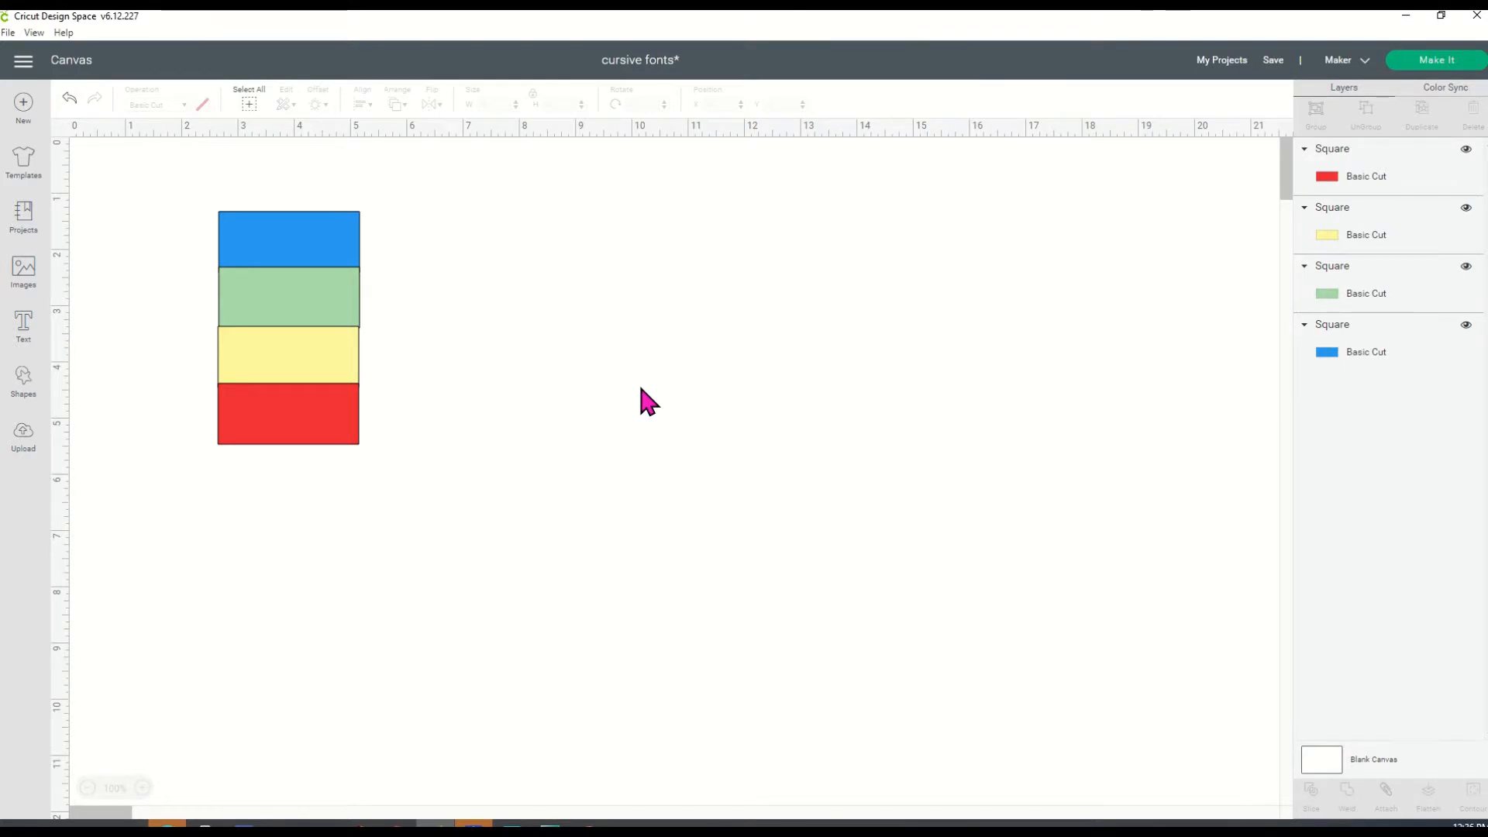
# Step: Capture a screen snip of the stack's middle section from the blue rectangle's top edge to the red one's bottom edge
pyautogui.press('super+shift+s')
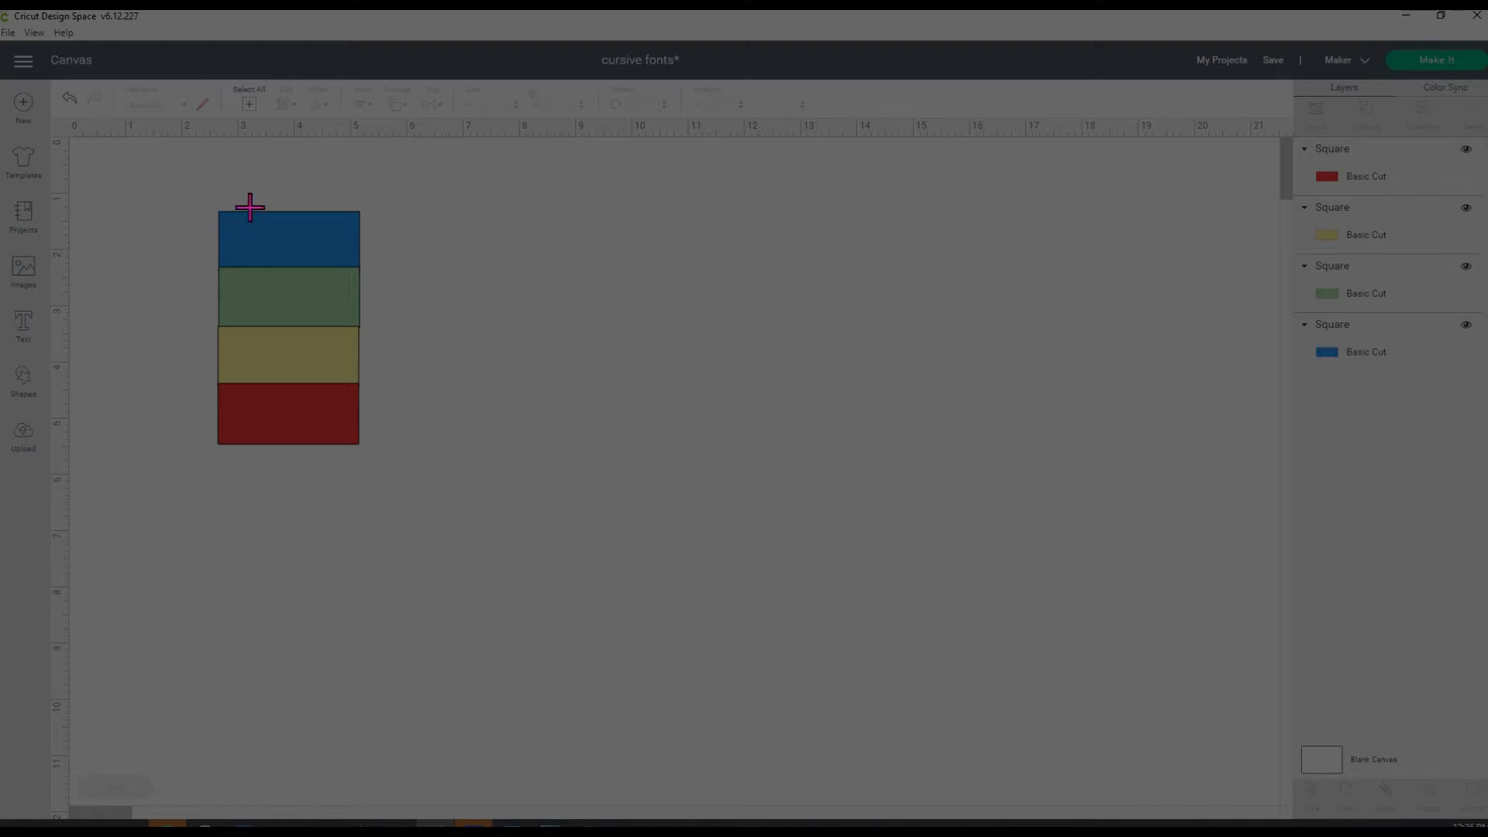
pyautogui.moveTo(250, 214); pyautogui.dragTo(331, 444)
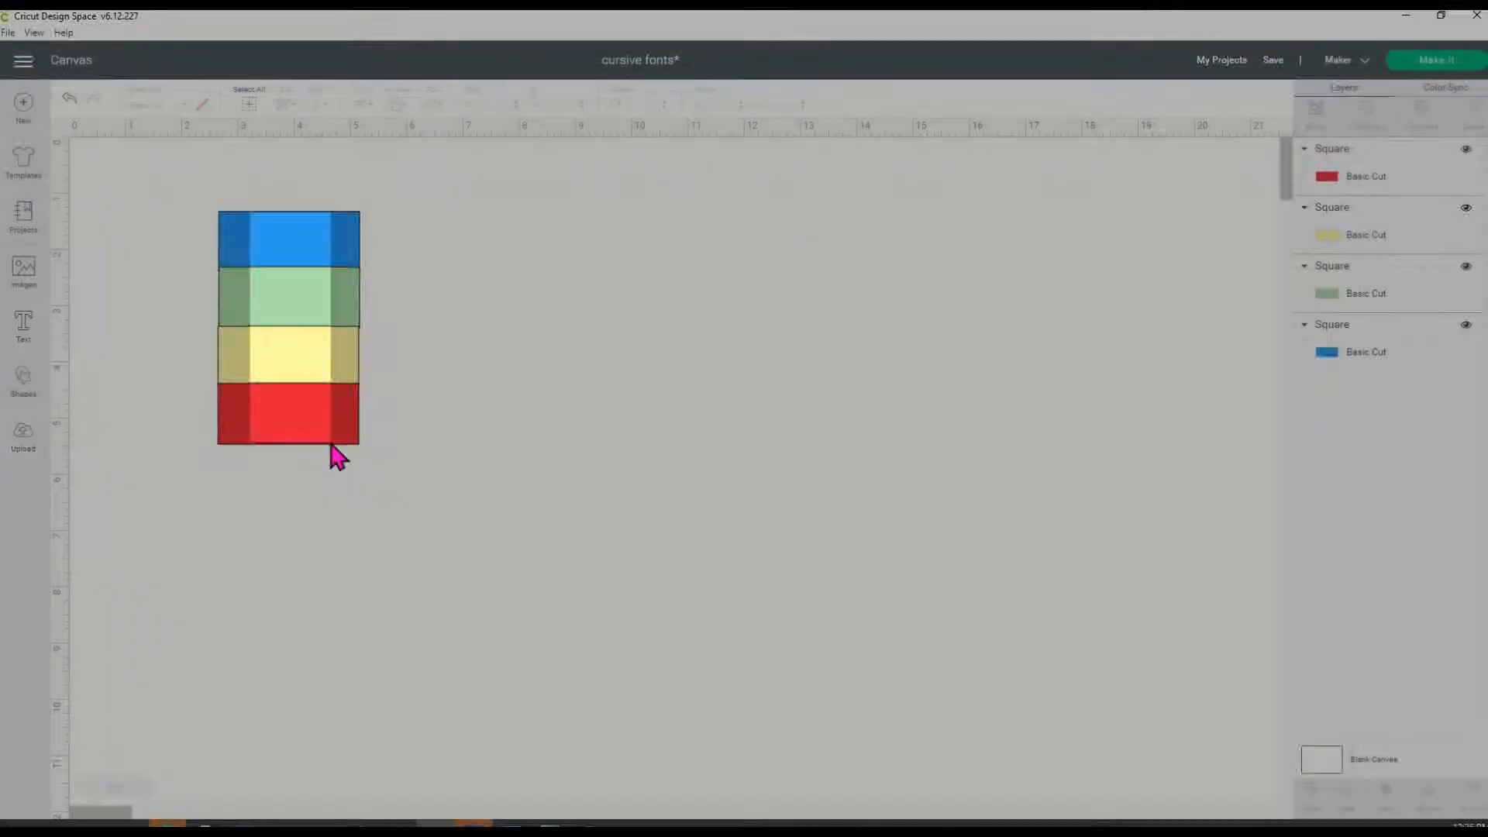
pyautogui.rightClick(545, 329)
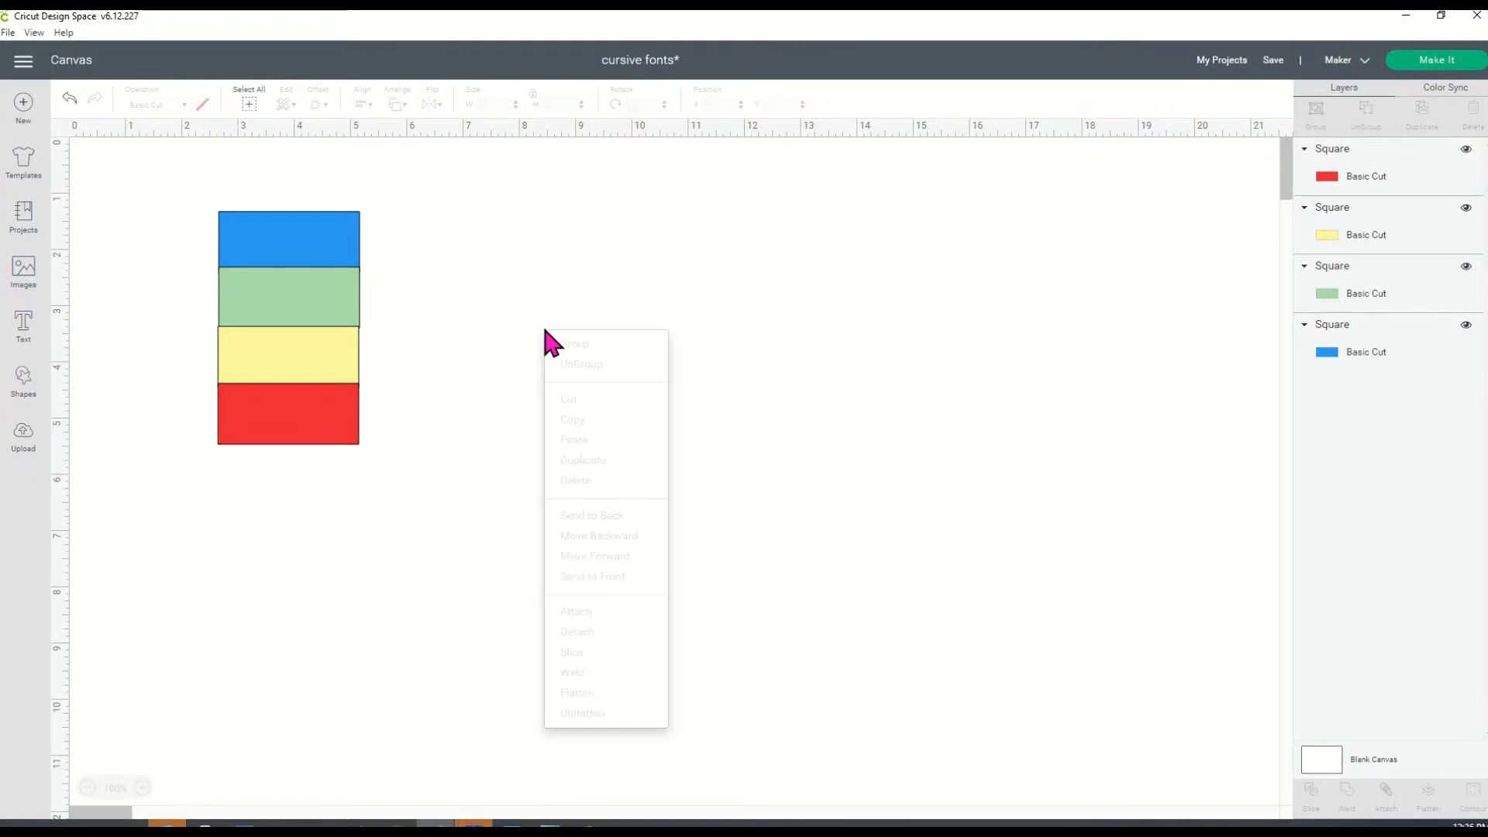
# Step: Switch to PowerPoint, paste the captured stripes onto slide 1 and move the picture toward the slide's upper left
pyautogui.click(358, 824)
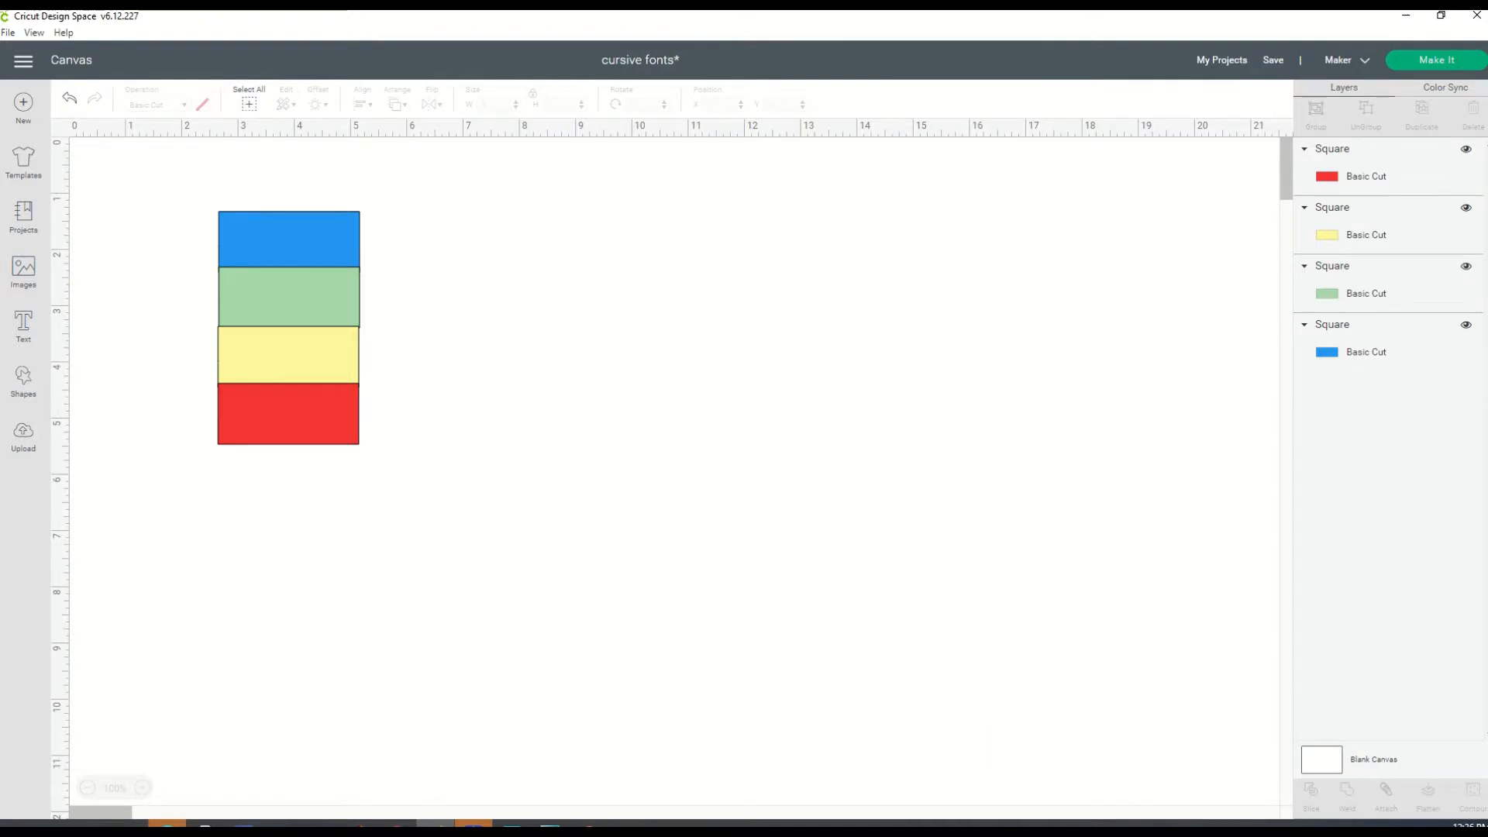
pyautogui.click(589, 826)
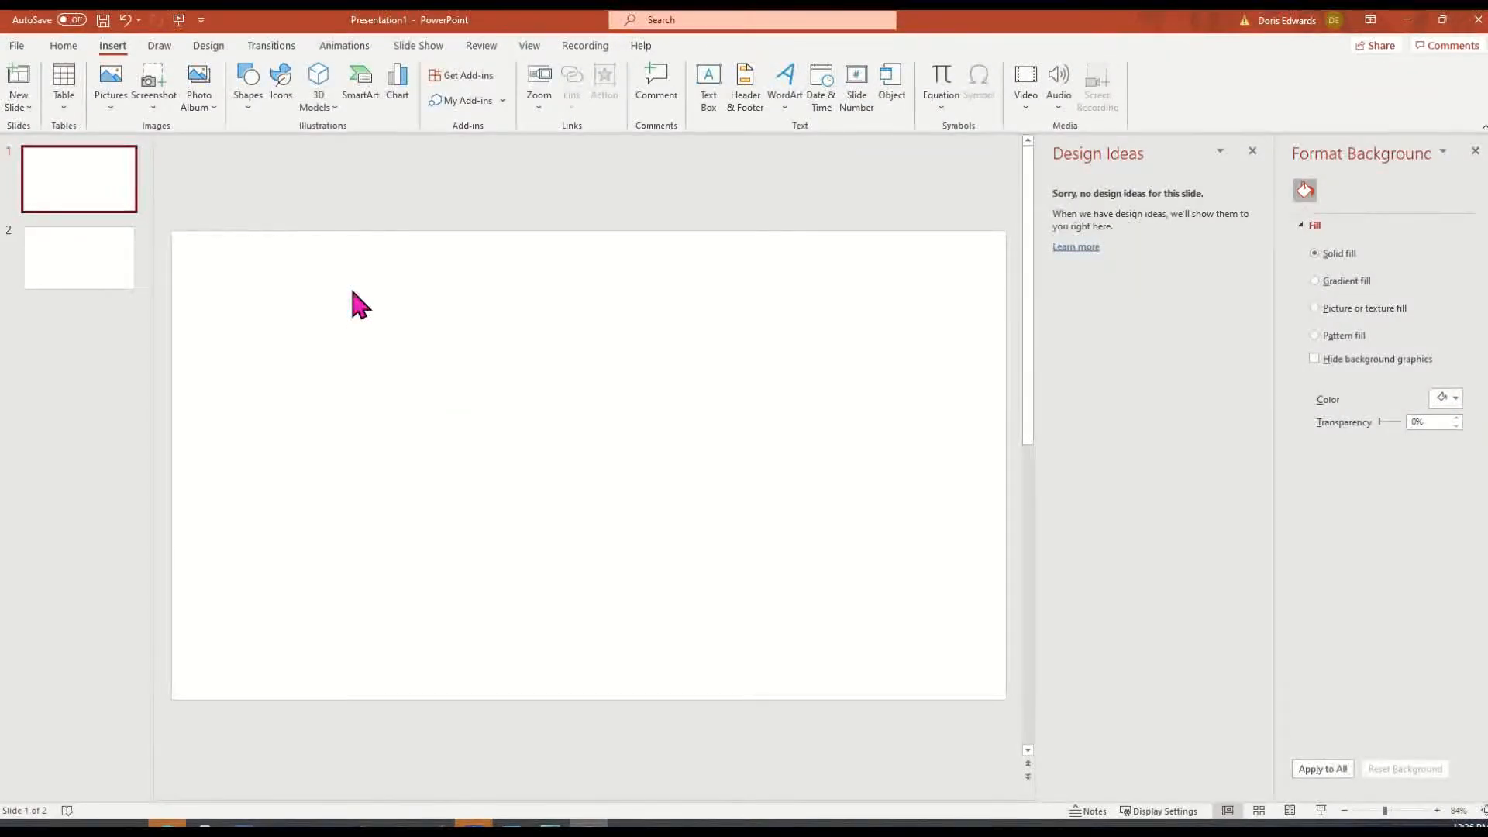
pyautogui.rightClick(260, 310)
pyautogui.click(297, 347)
pyautogui.click(799, 446)
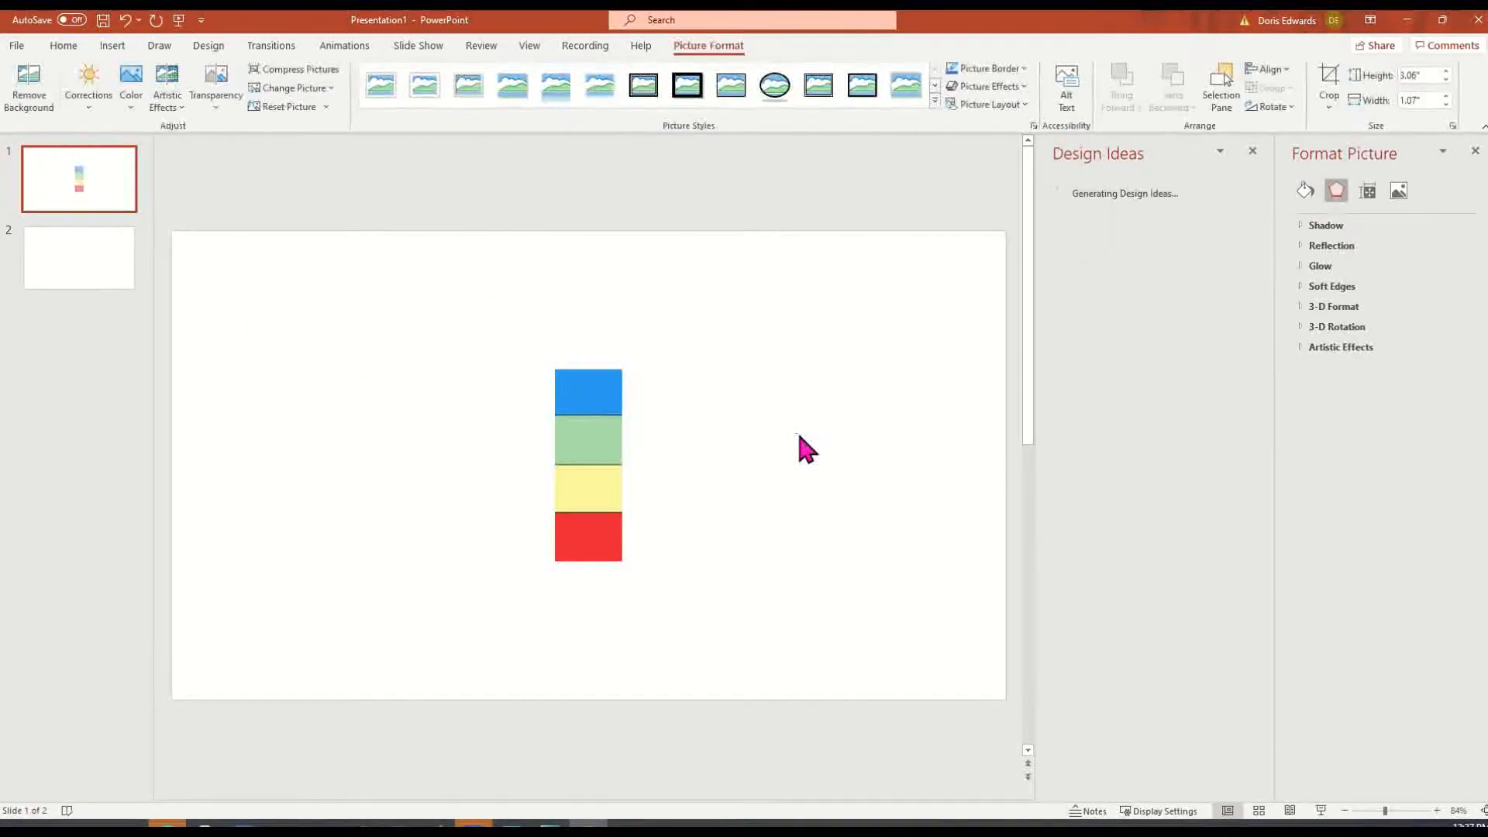
pyautogui.moveTo(607, 506); pyautogui.dragTo(399, 433)
pyautogui.click(543, 295)
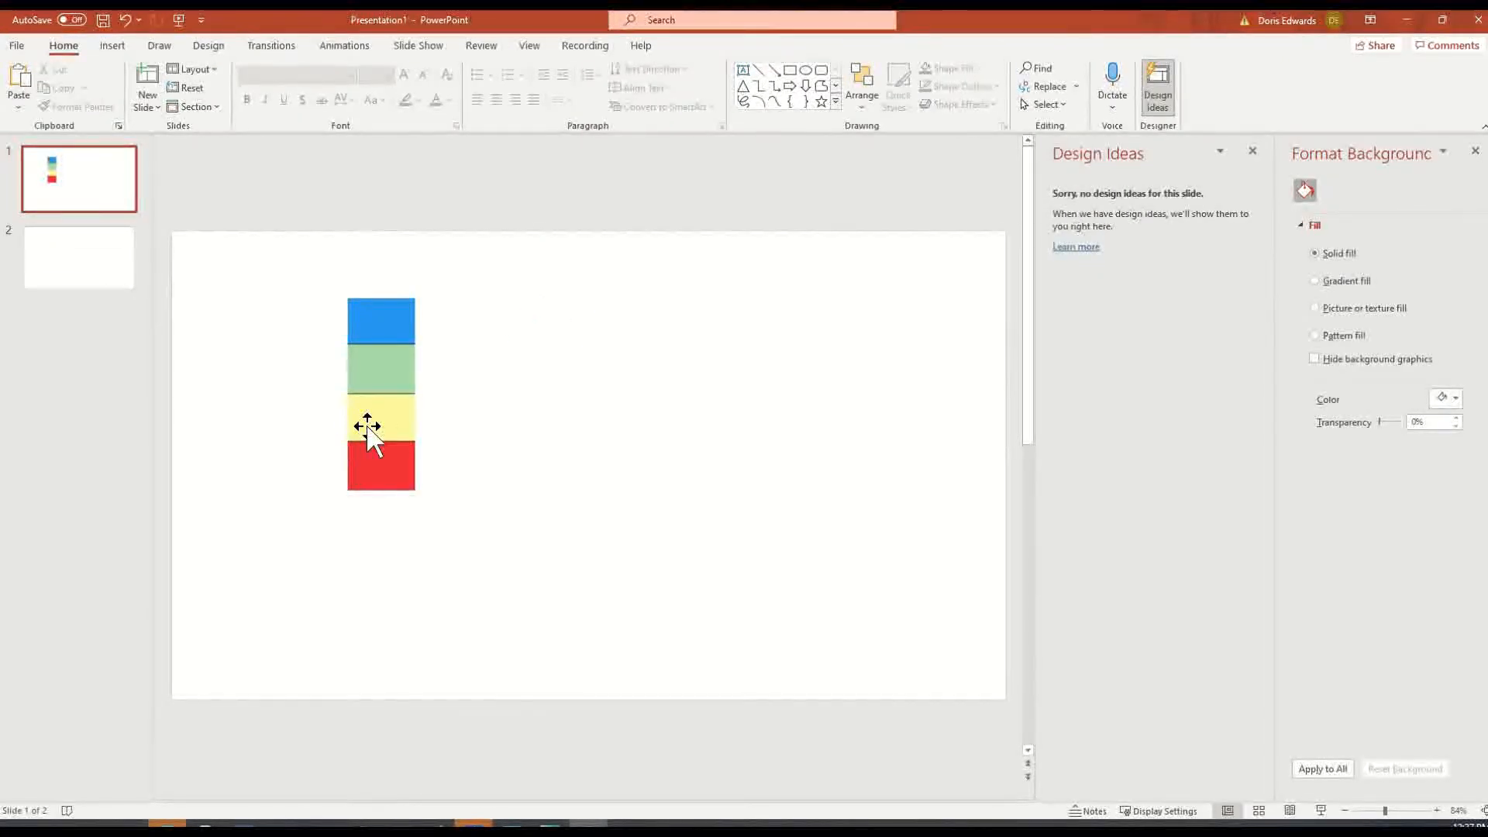
# Step: Start saving the striped picture as a picture file, searching the Desktop for "pattern" and opening the patterns folder modified 8/31/2021
pyautogui.click(388, 374)
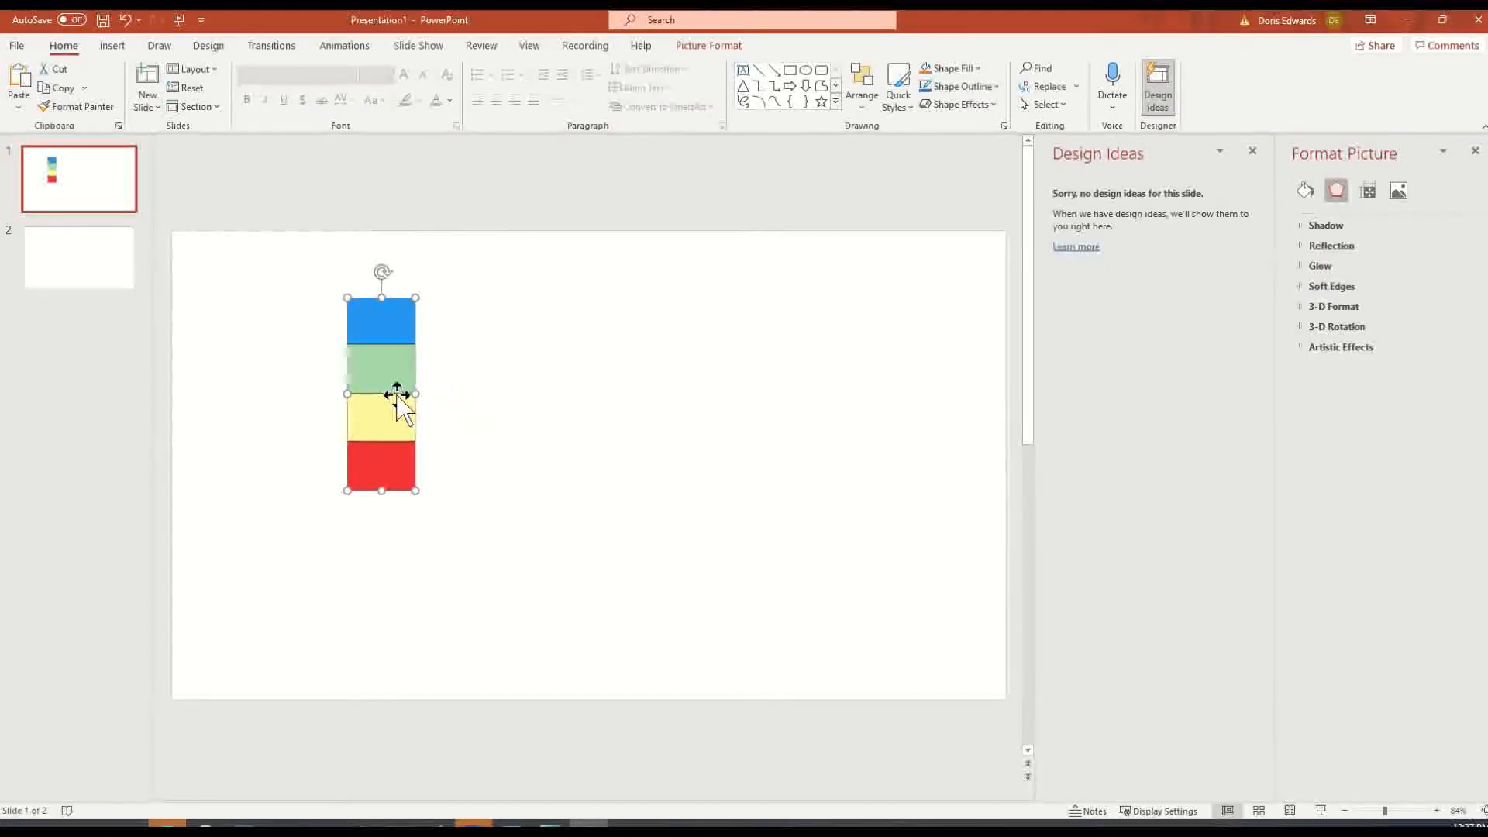
pyautogui.click(540, 365)
pyautogui.click(392, 332)
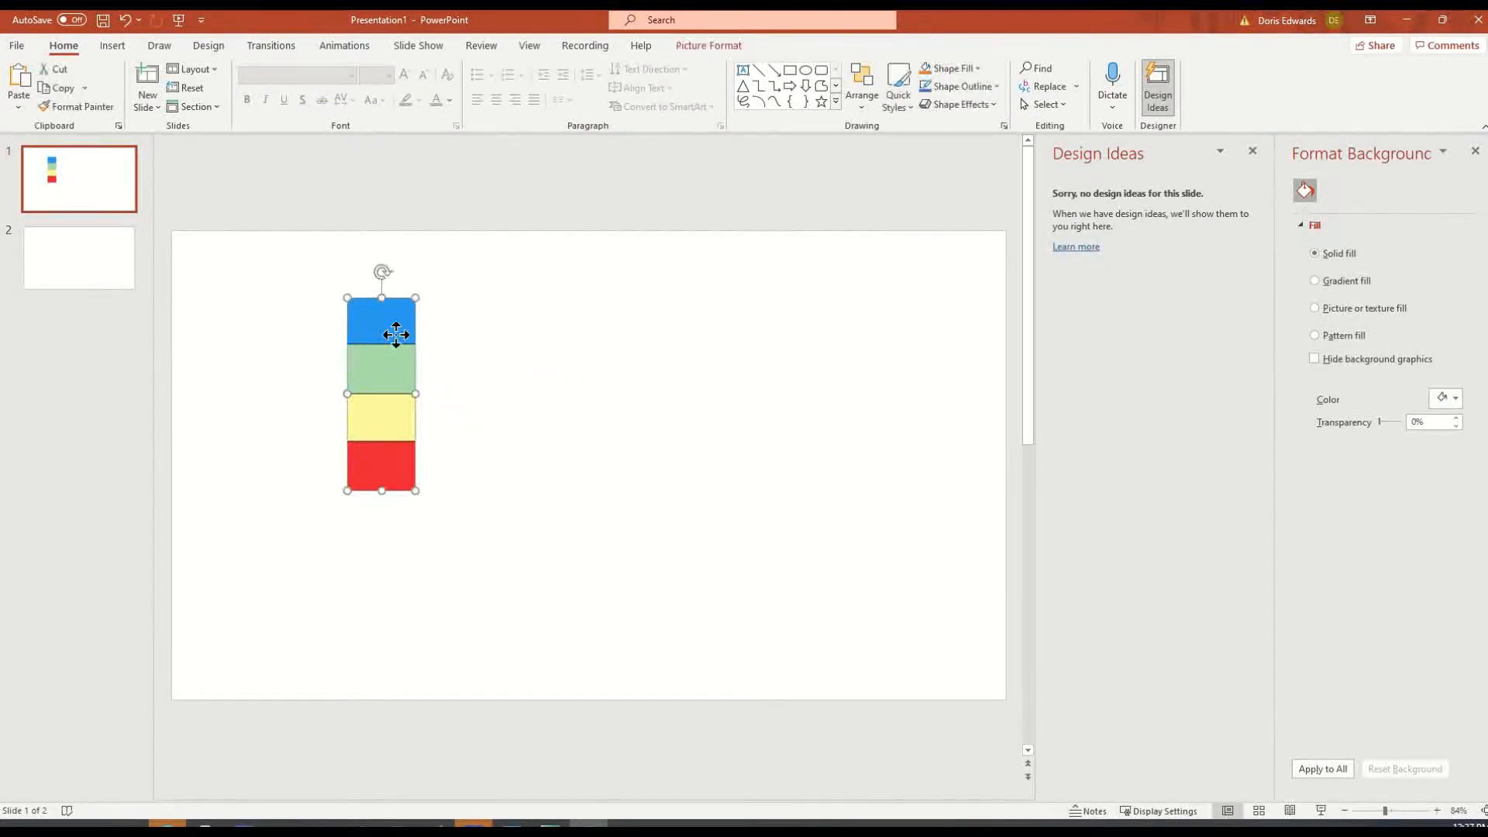
pyautogui.rightClick(392, 333)
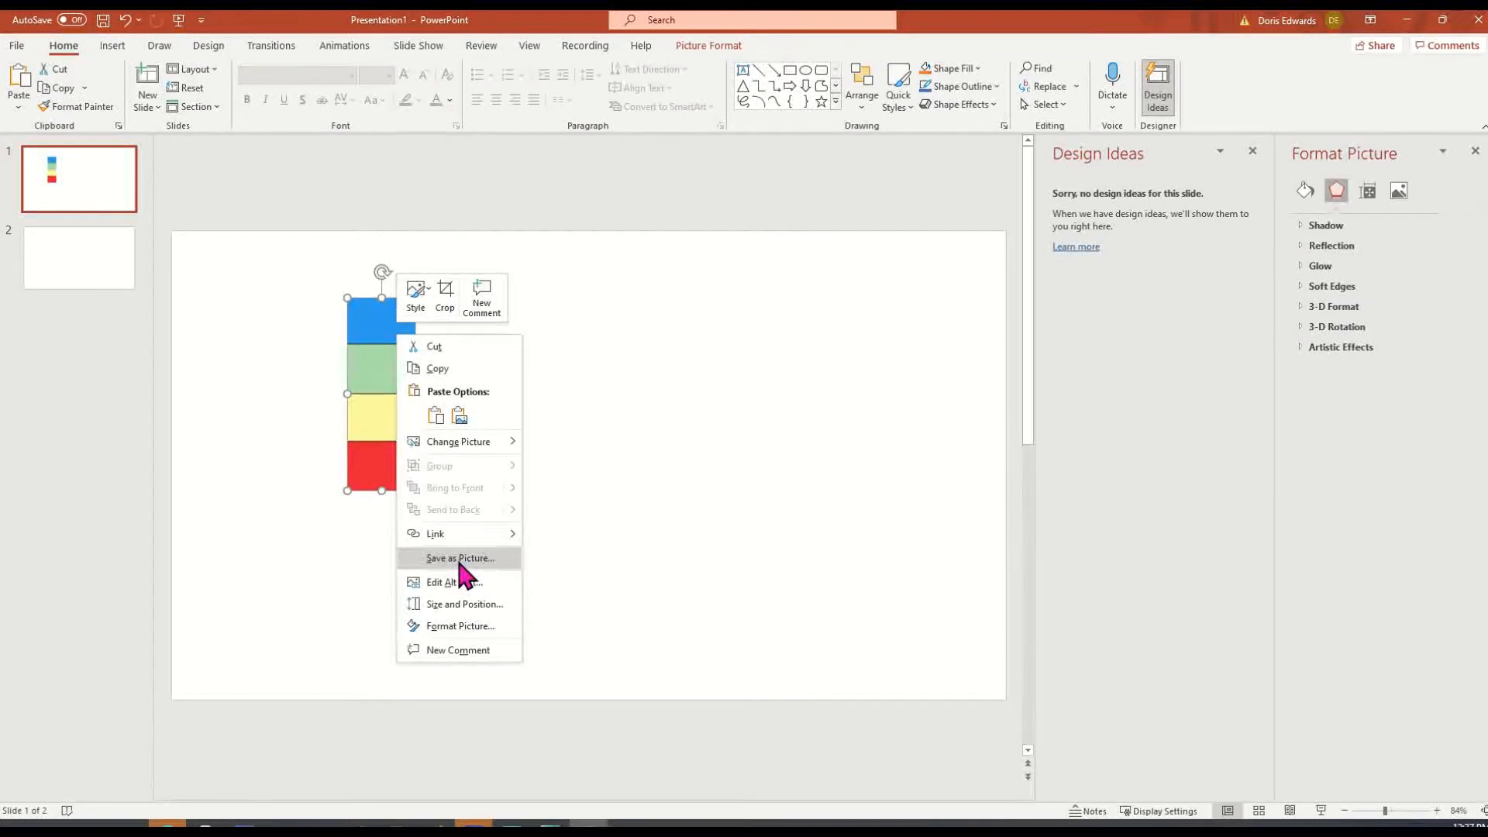
pyautogui.click(460, 559)
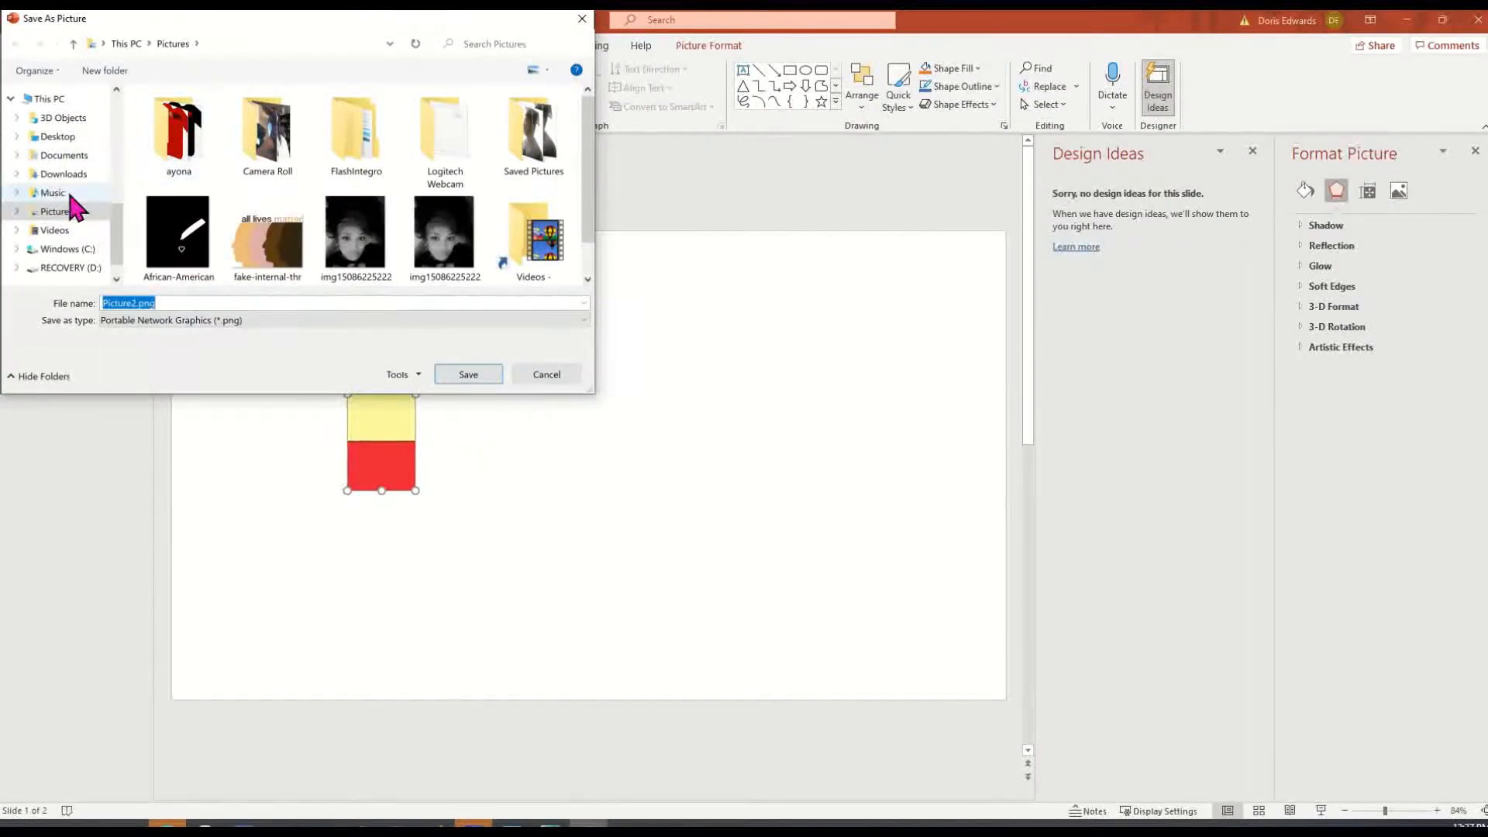
pyautogui.click(57, 136)
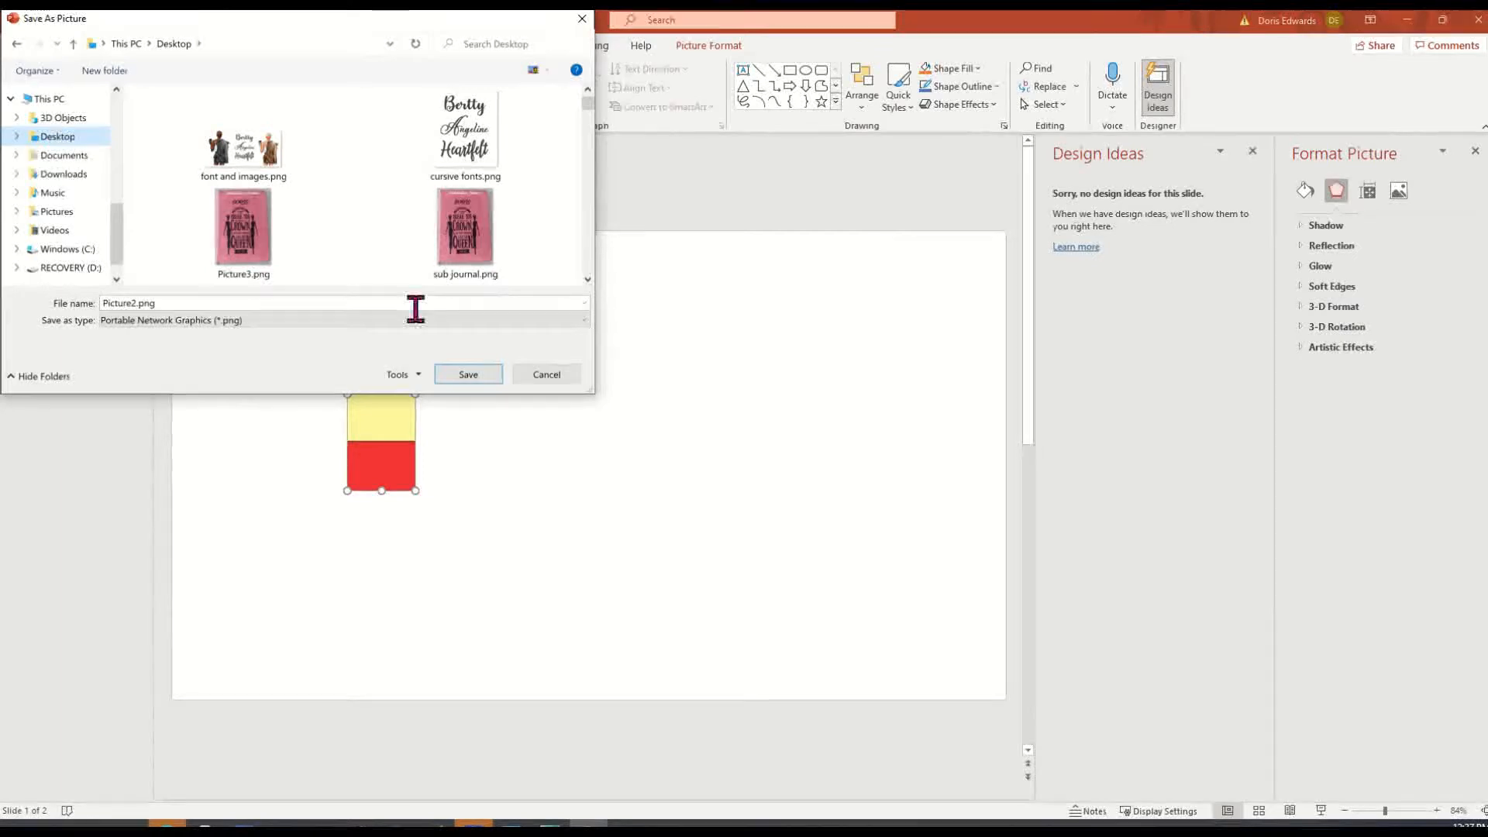
pyautogui.click(515, 45)
pyautogui.write('pattern')
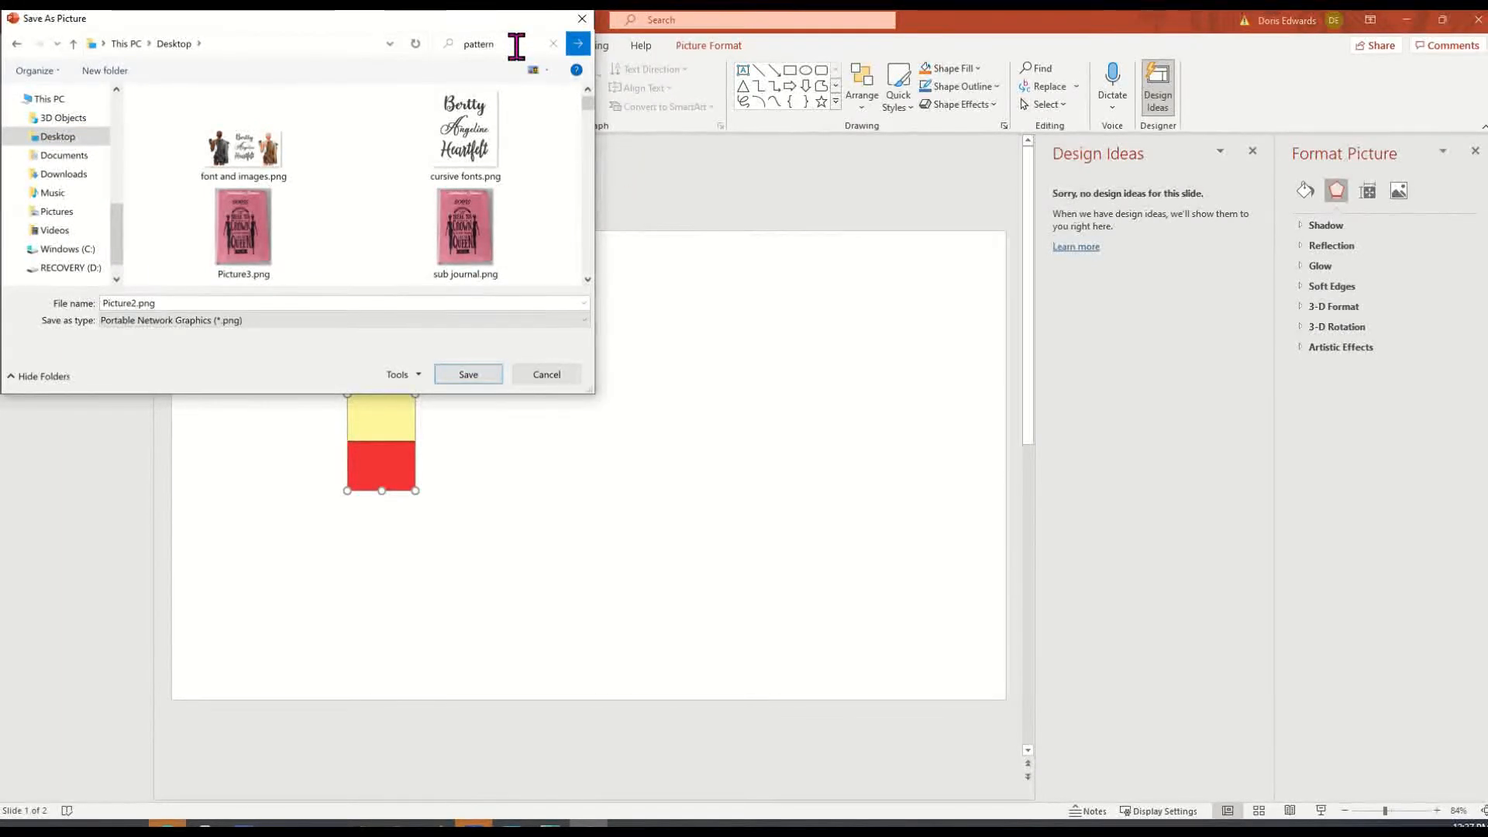
pyautogui.click(578, 44)
pyautogui.doubleClick(271, 106)
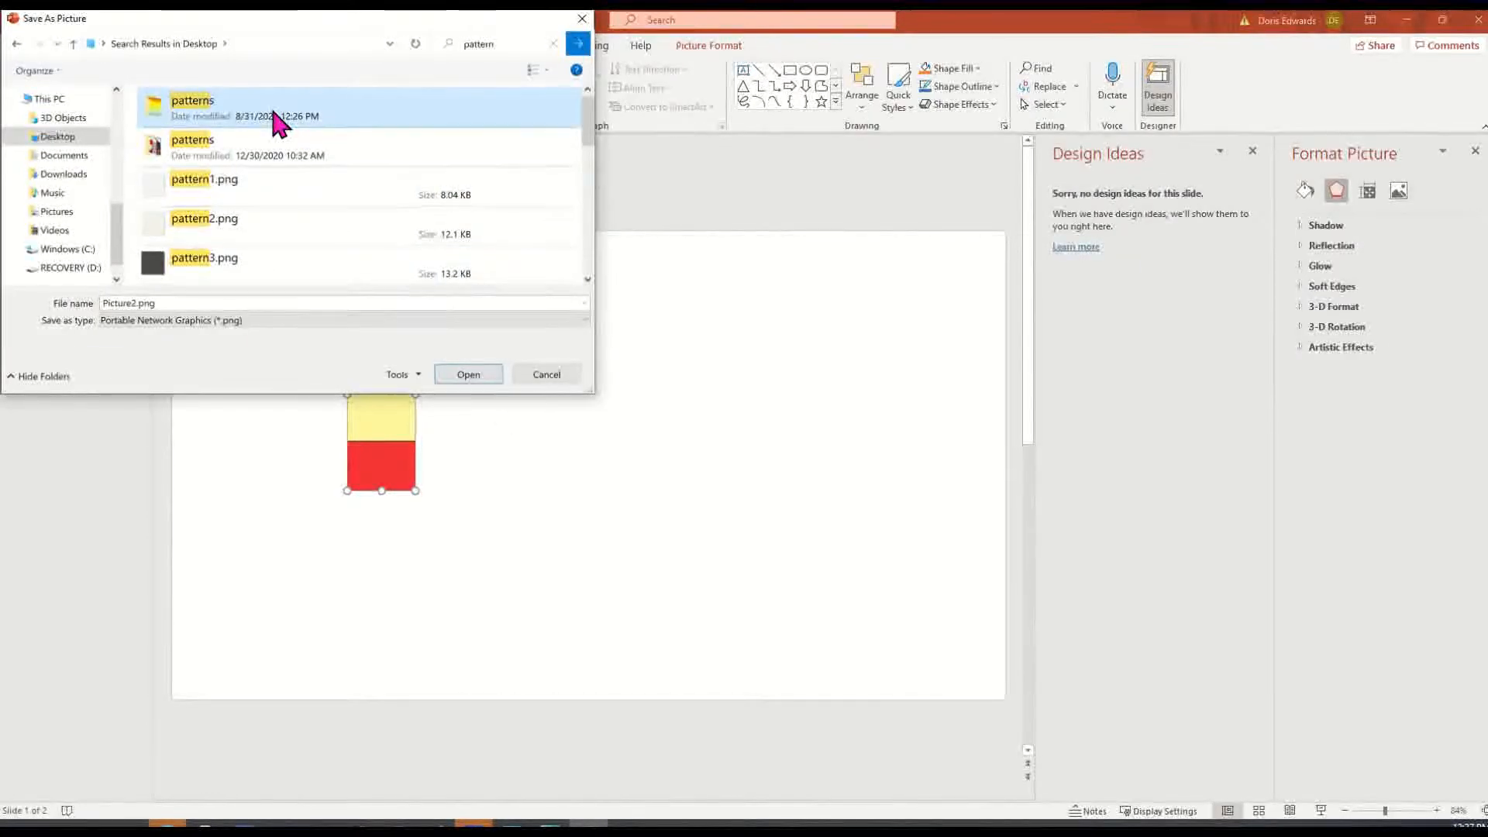
# Step: Name the picture file colors2 and save it as a PNG in the patterns folder
pyautogui.doubleClick(166, 302)
pyautogui.write('colors2')
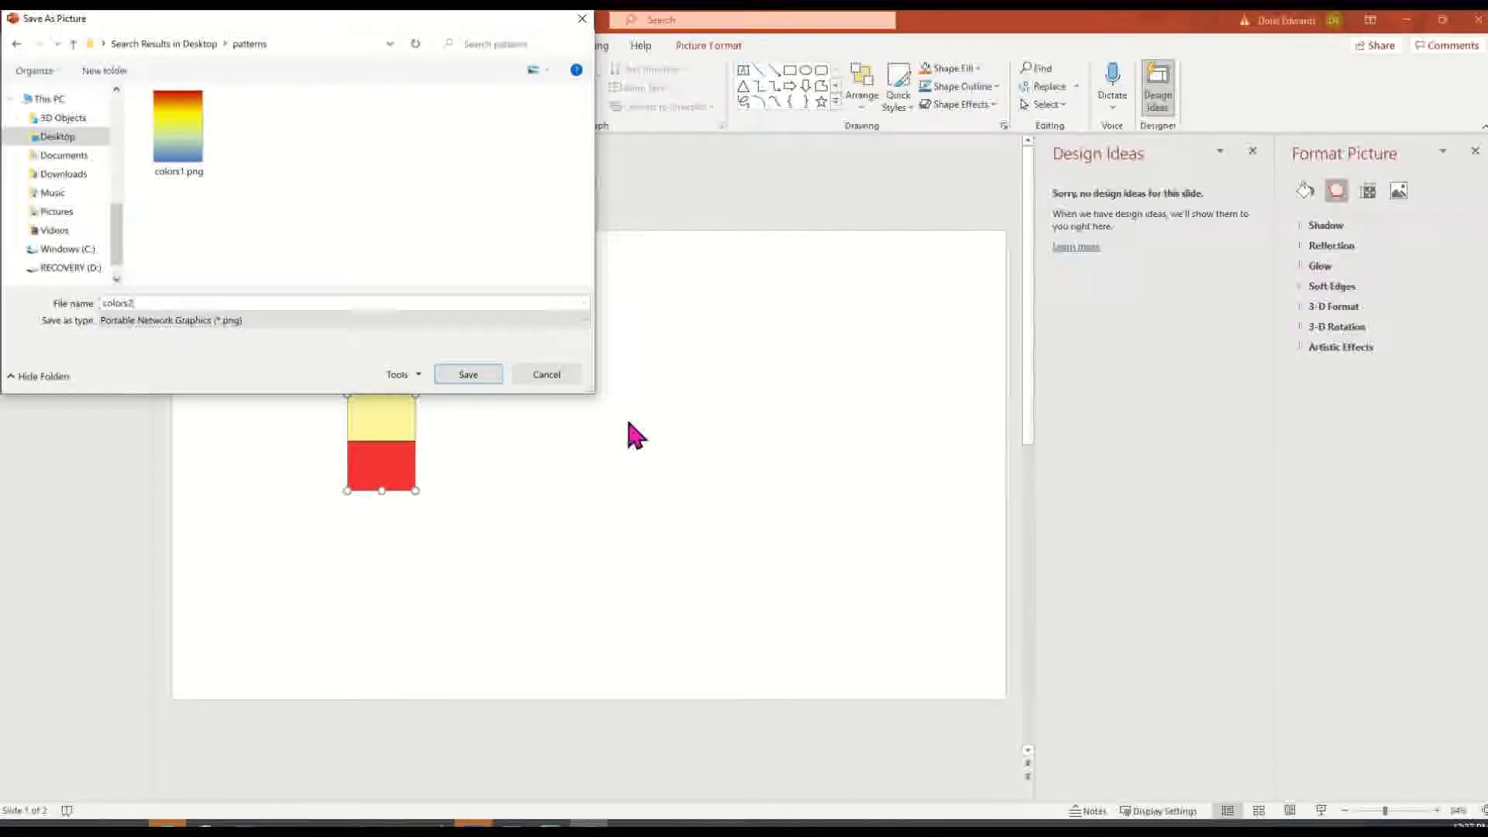
pyautogui.click(464, 372)
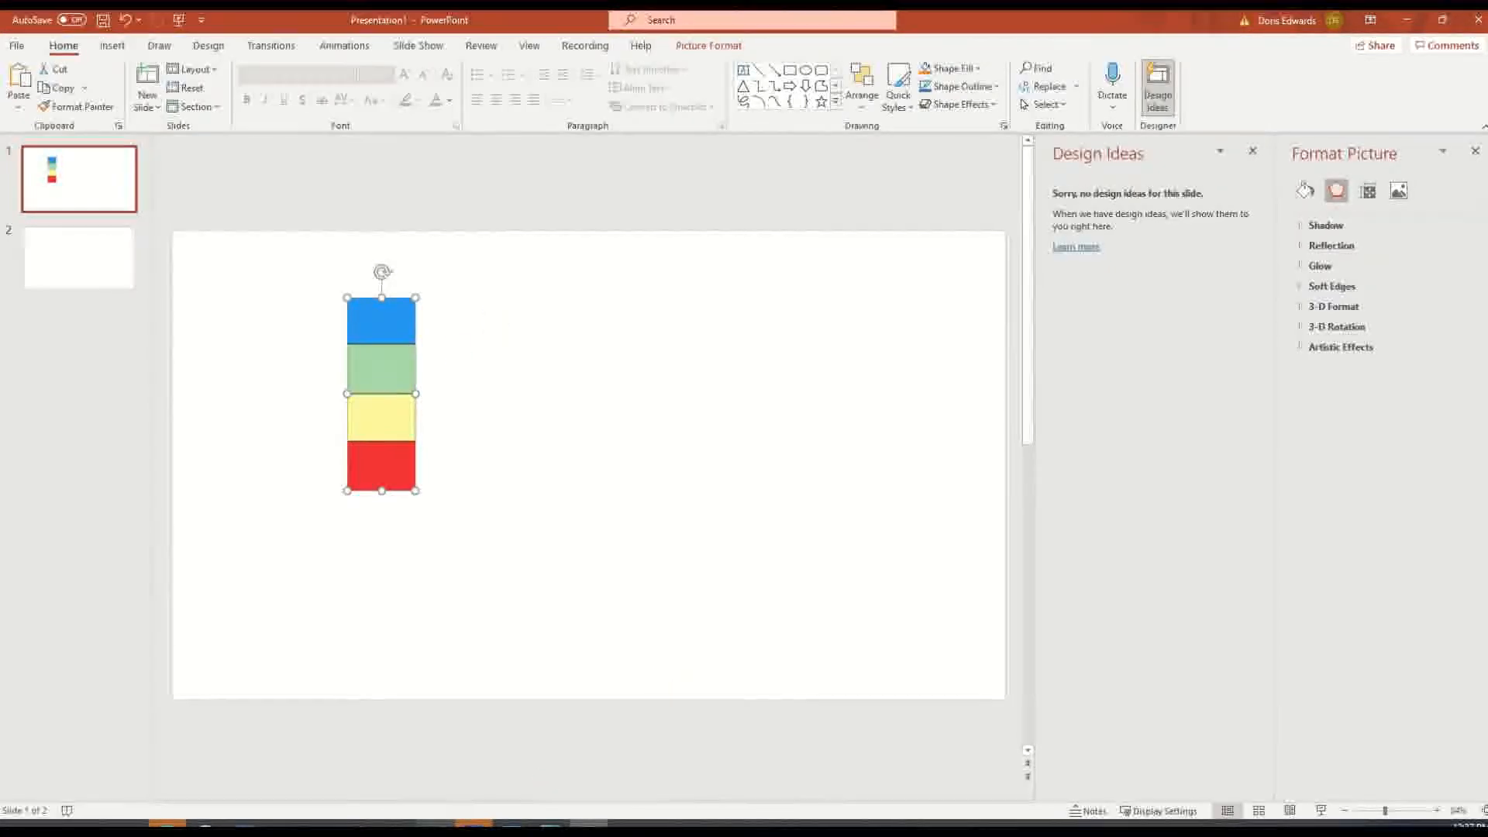
# Step: Switch to Cricut Design Space and delete all four colored rectangles from the canvas
pyautogui.click(436, 824)
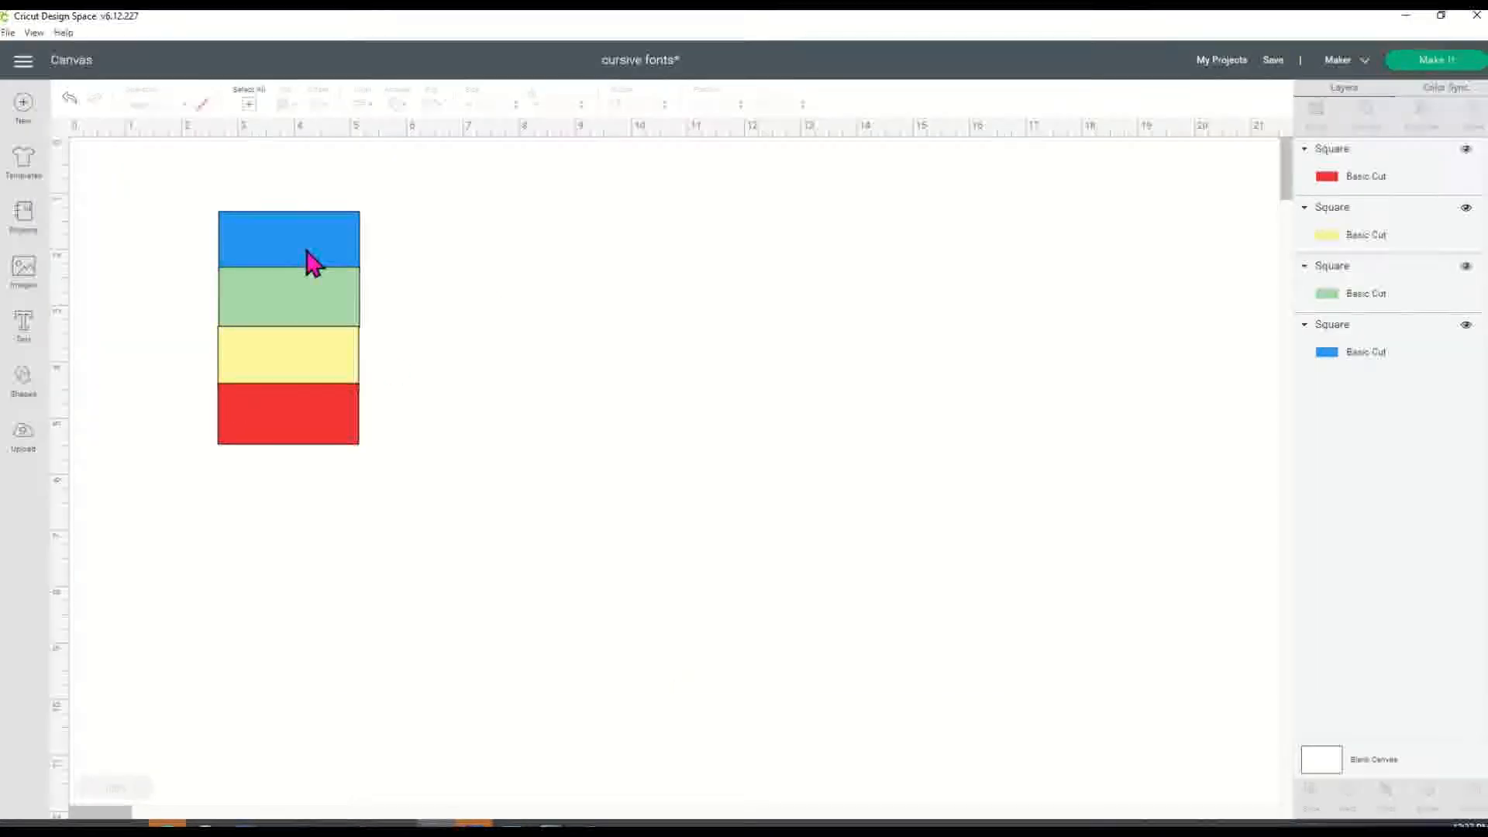
pyautogui.moveTo(557, 550); pyautogui.dragTo(168, 167)
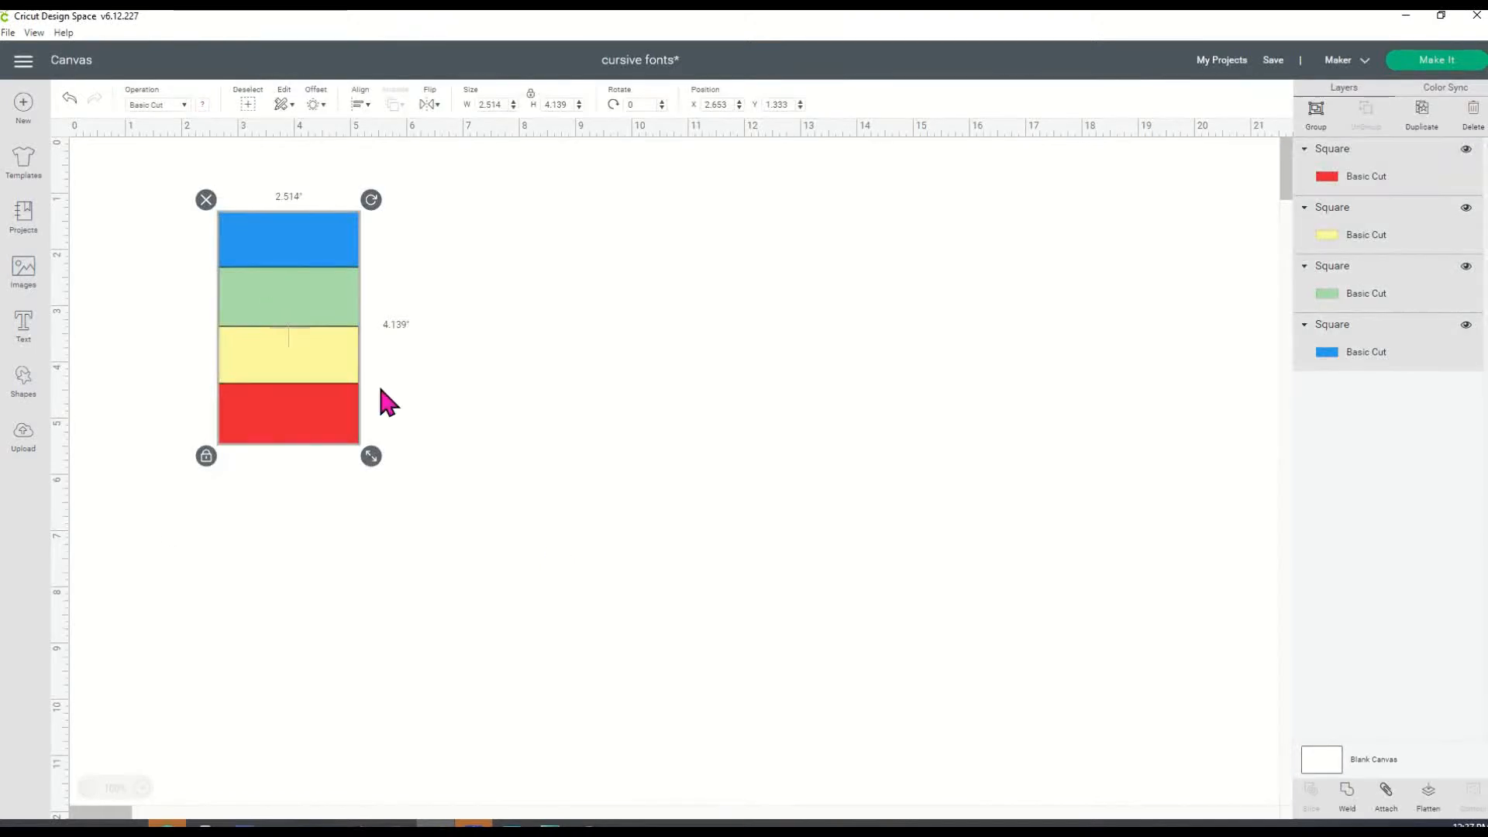
pyautogui.click(204, 201)
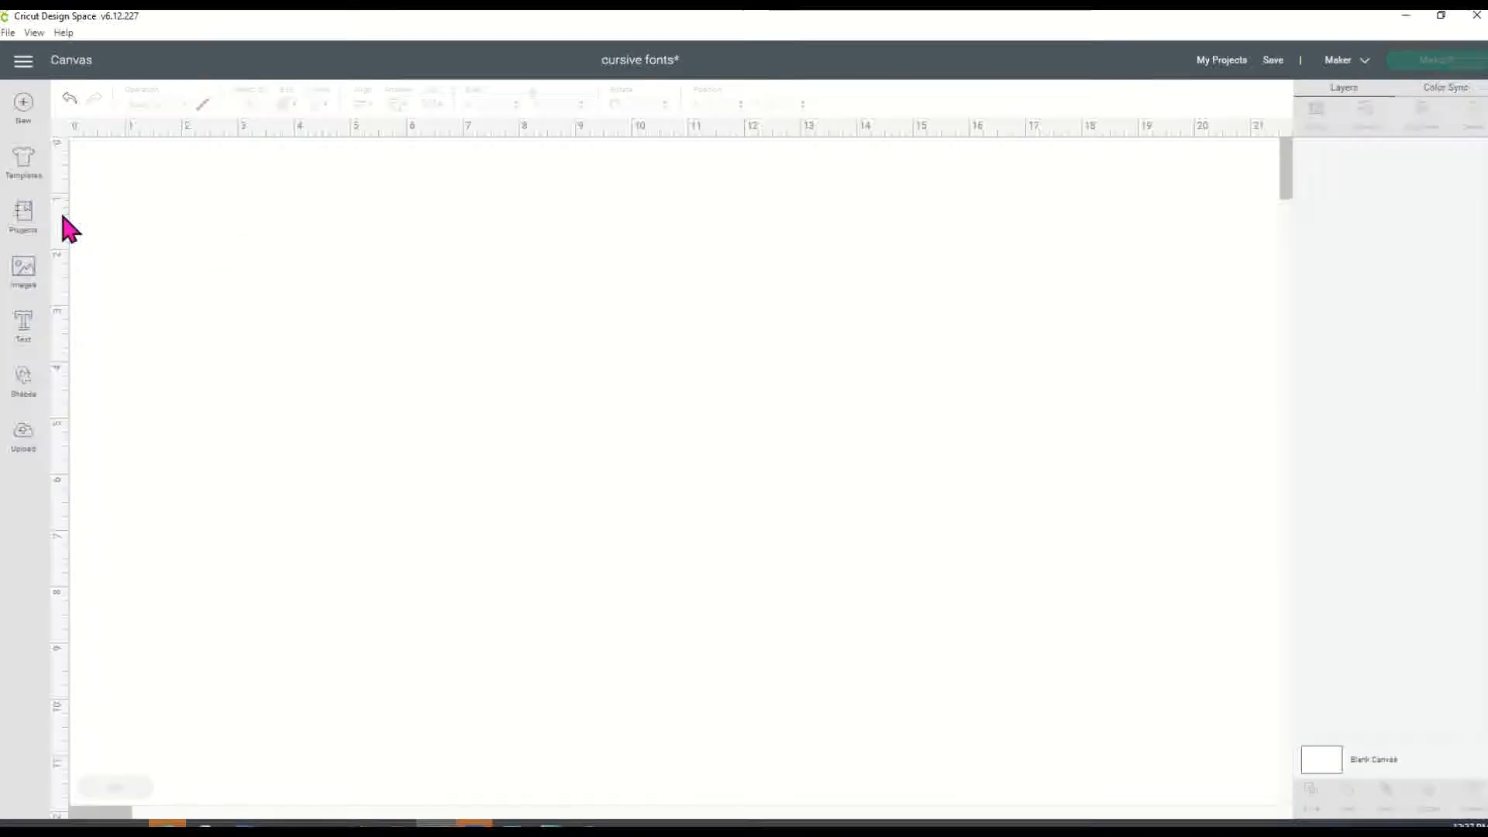
# Step: Add the text "Merry Christmas" on two lines in the Slime font and center-align the lines
pyautogui.click(25, 329)
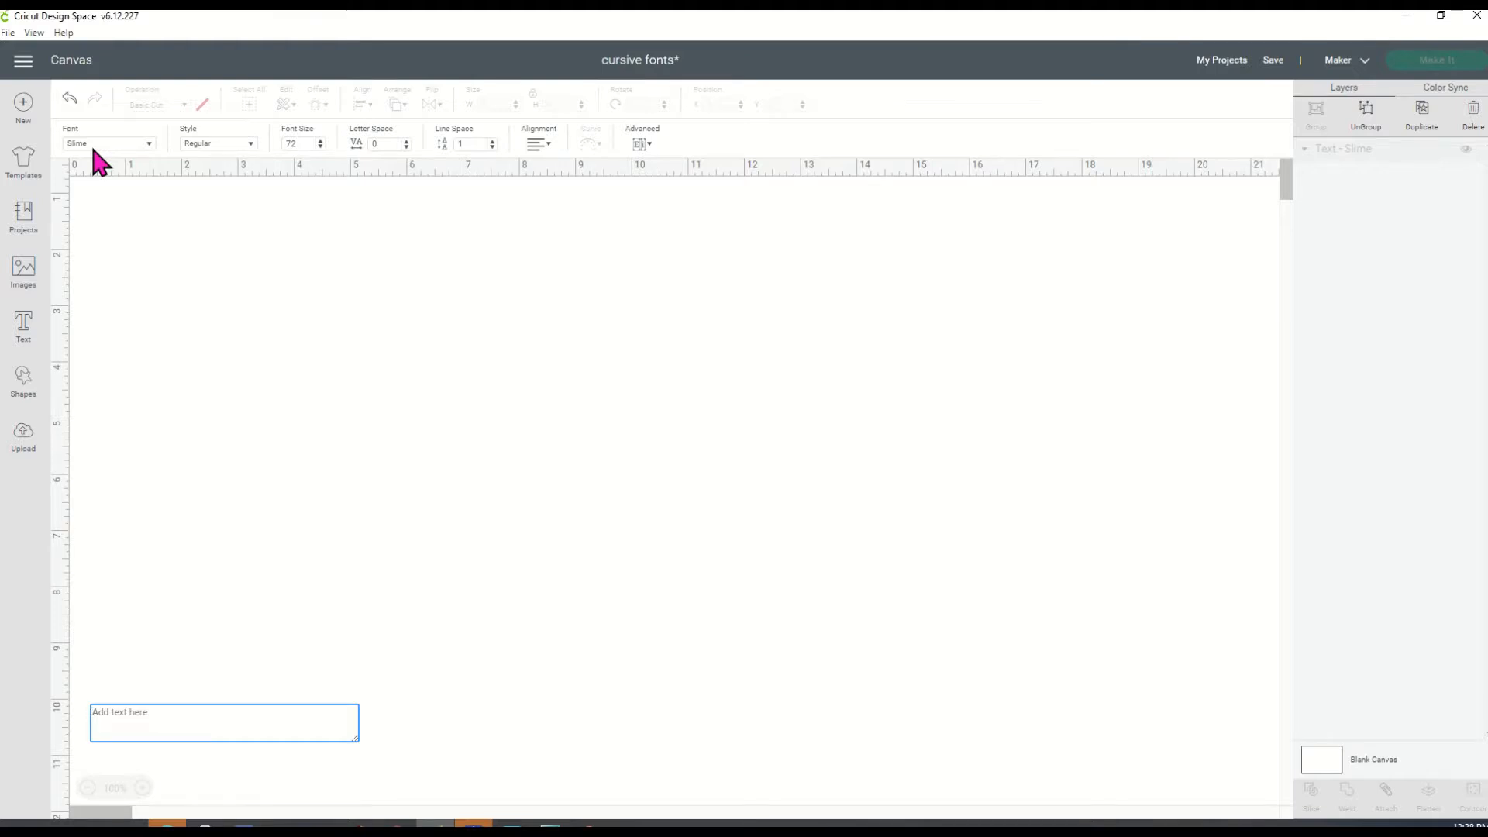
pyautogui.write('Mer')
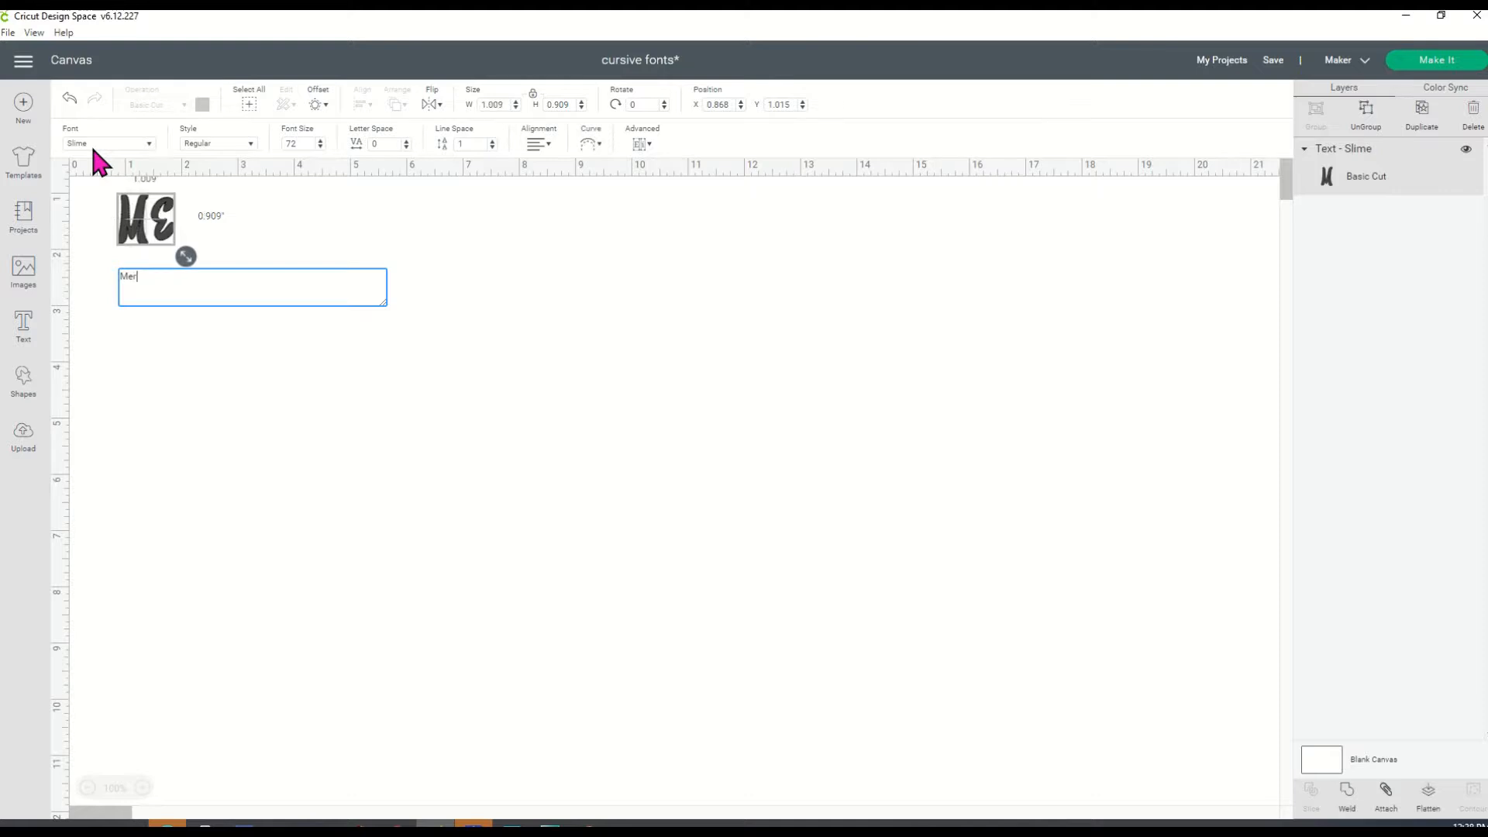
pyautogui.write('ry ')
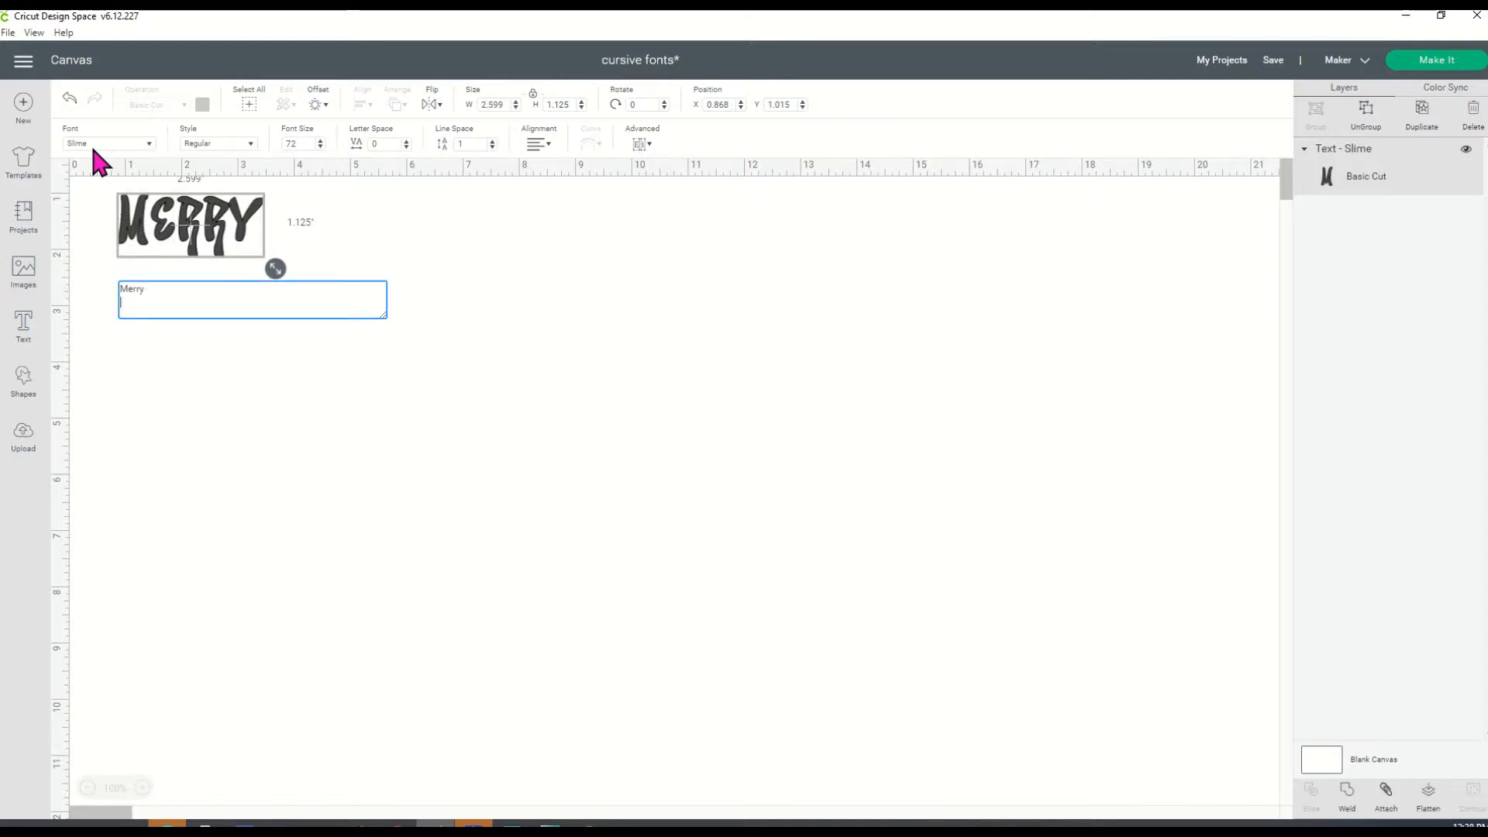
pyautogui.write('Christmas')
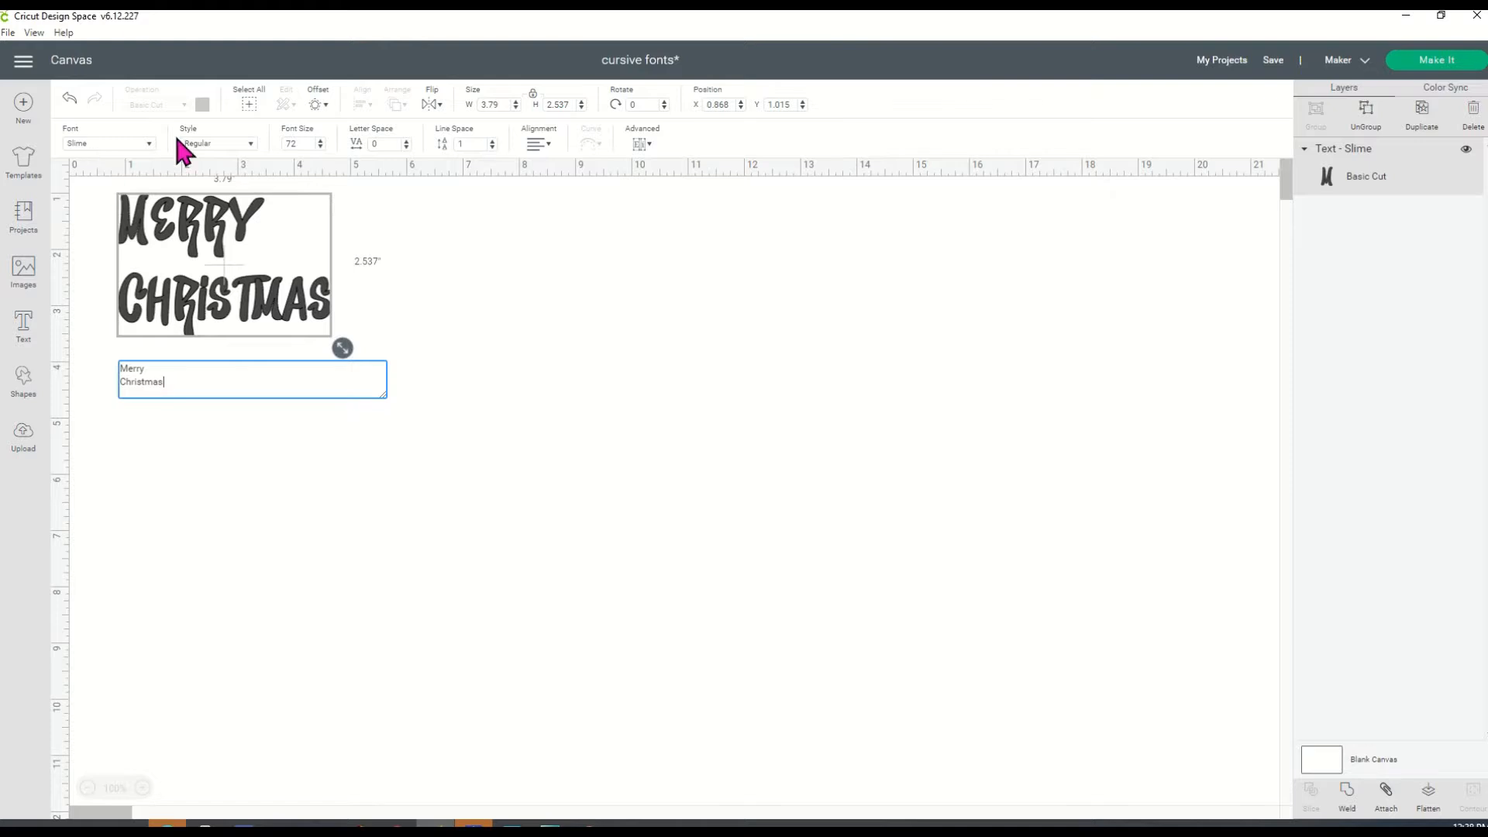
pyautogui.click(653, 356)
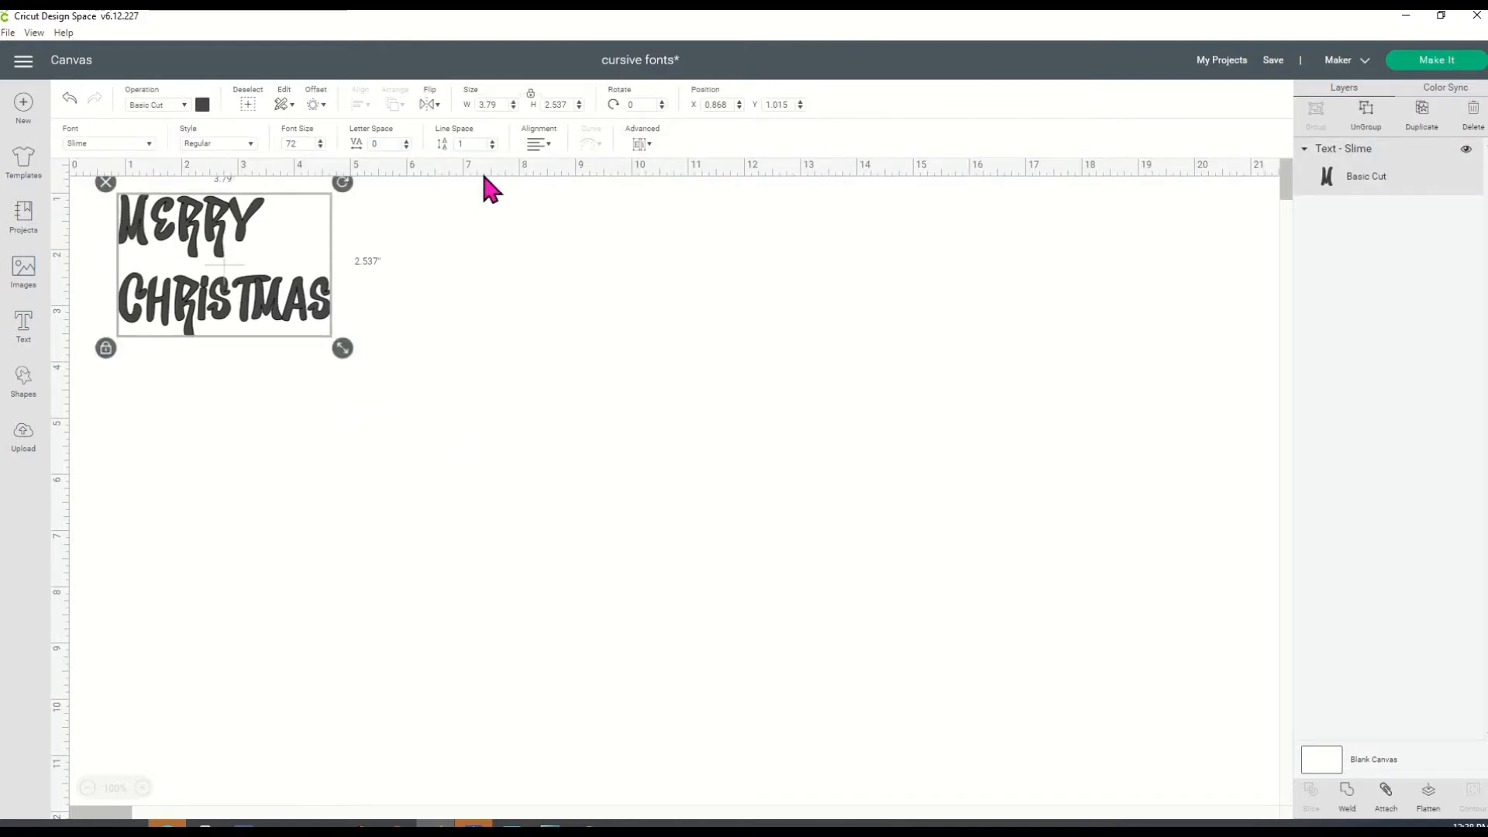
pyautogui.click(540, 144)
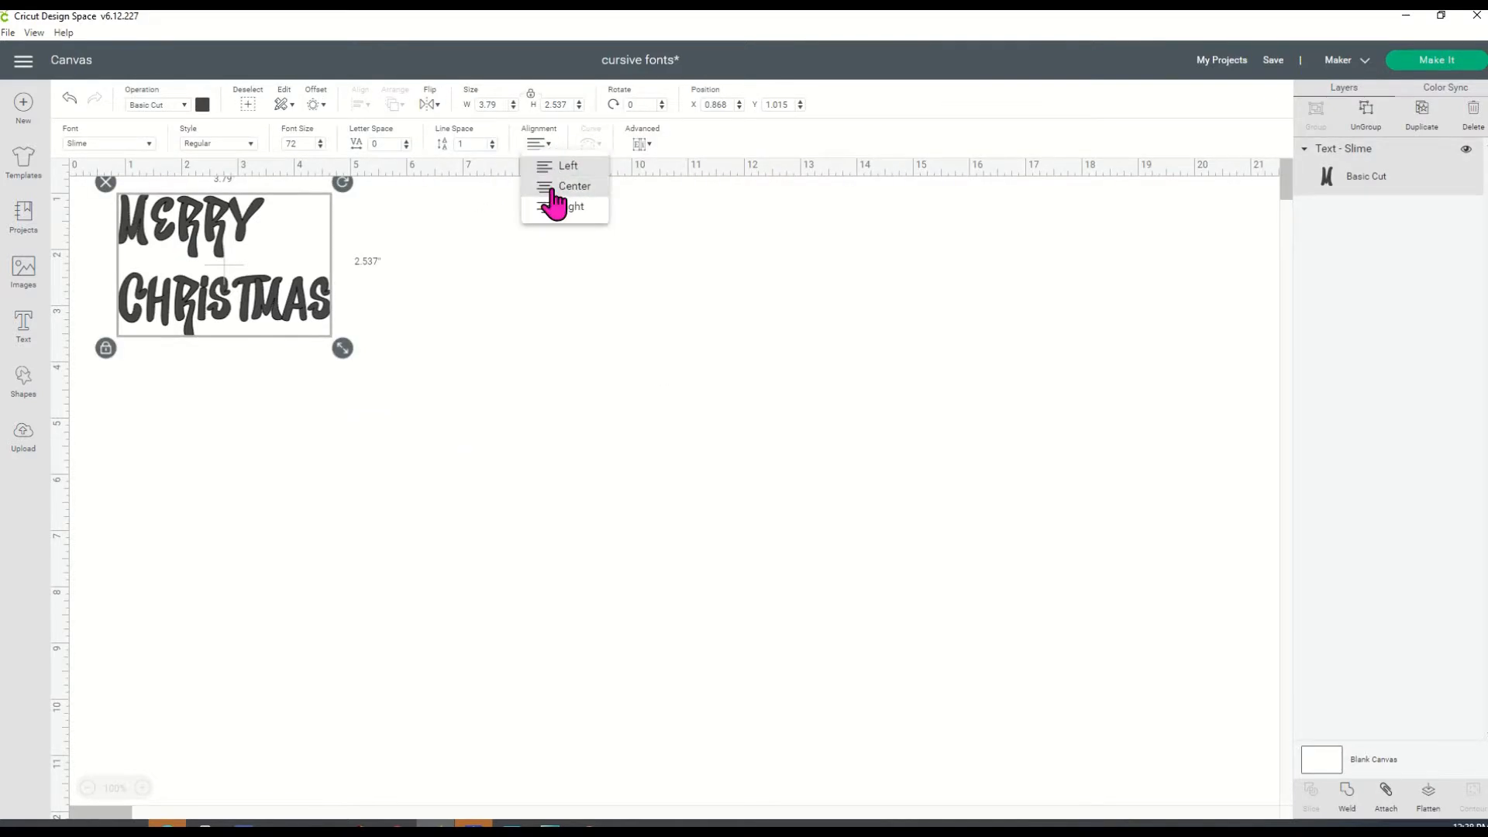
pyautogui.click(554, 194)
# Step: Move the Merry Christmas text toward the canvas middle and enlarge it to about 9.79 by 6.58 inches
pyautogui.moveTo(256, 220); pyautogui.dragTo(392, 314)
pyautogui.moveTo(493, 454); pyautogui.dragTo(807, 677)
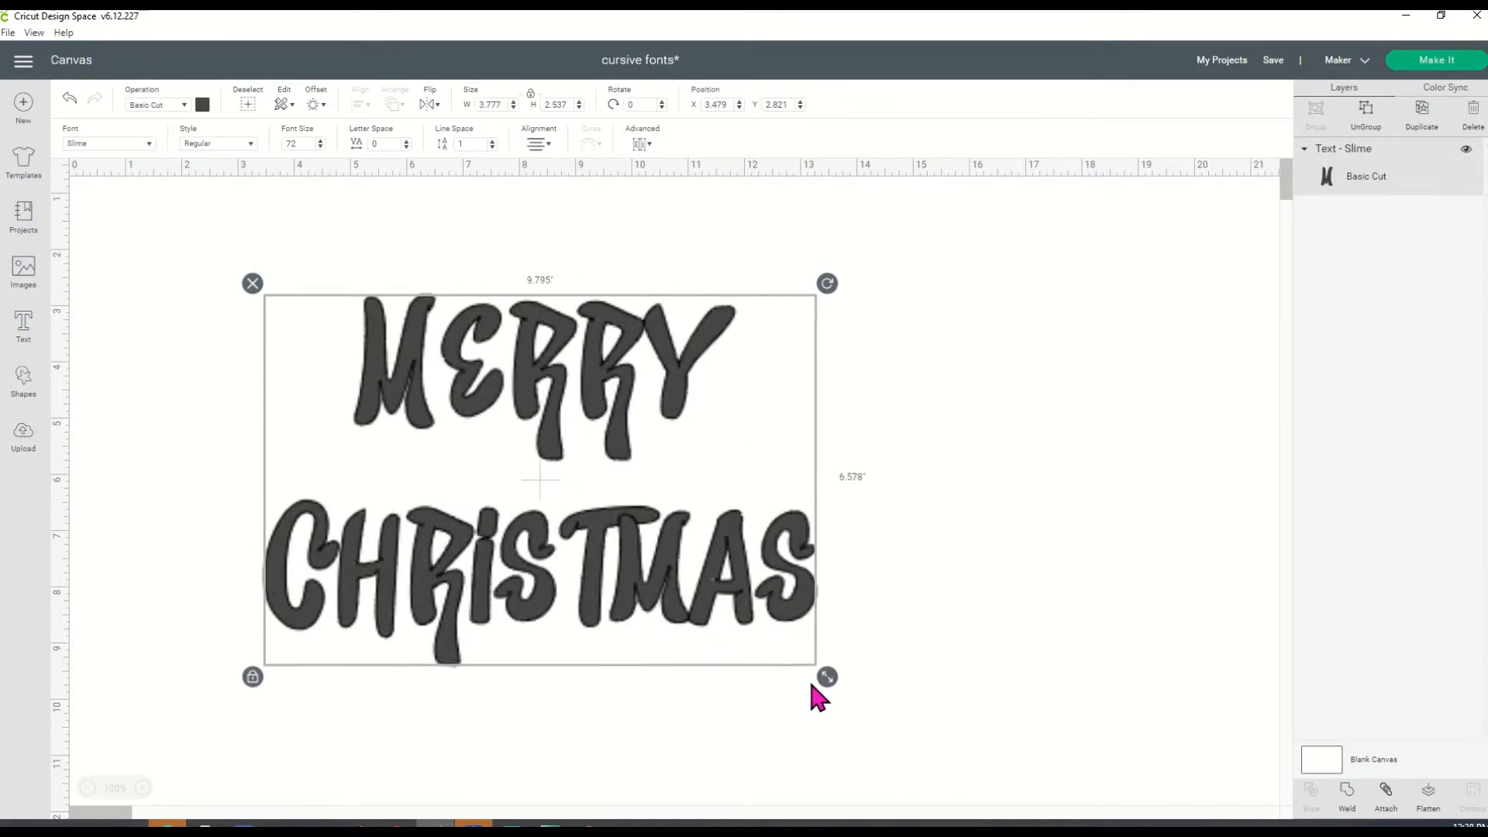
pyautogui.click(965, 519)
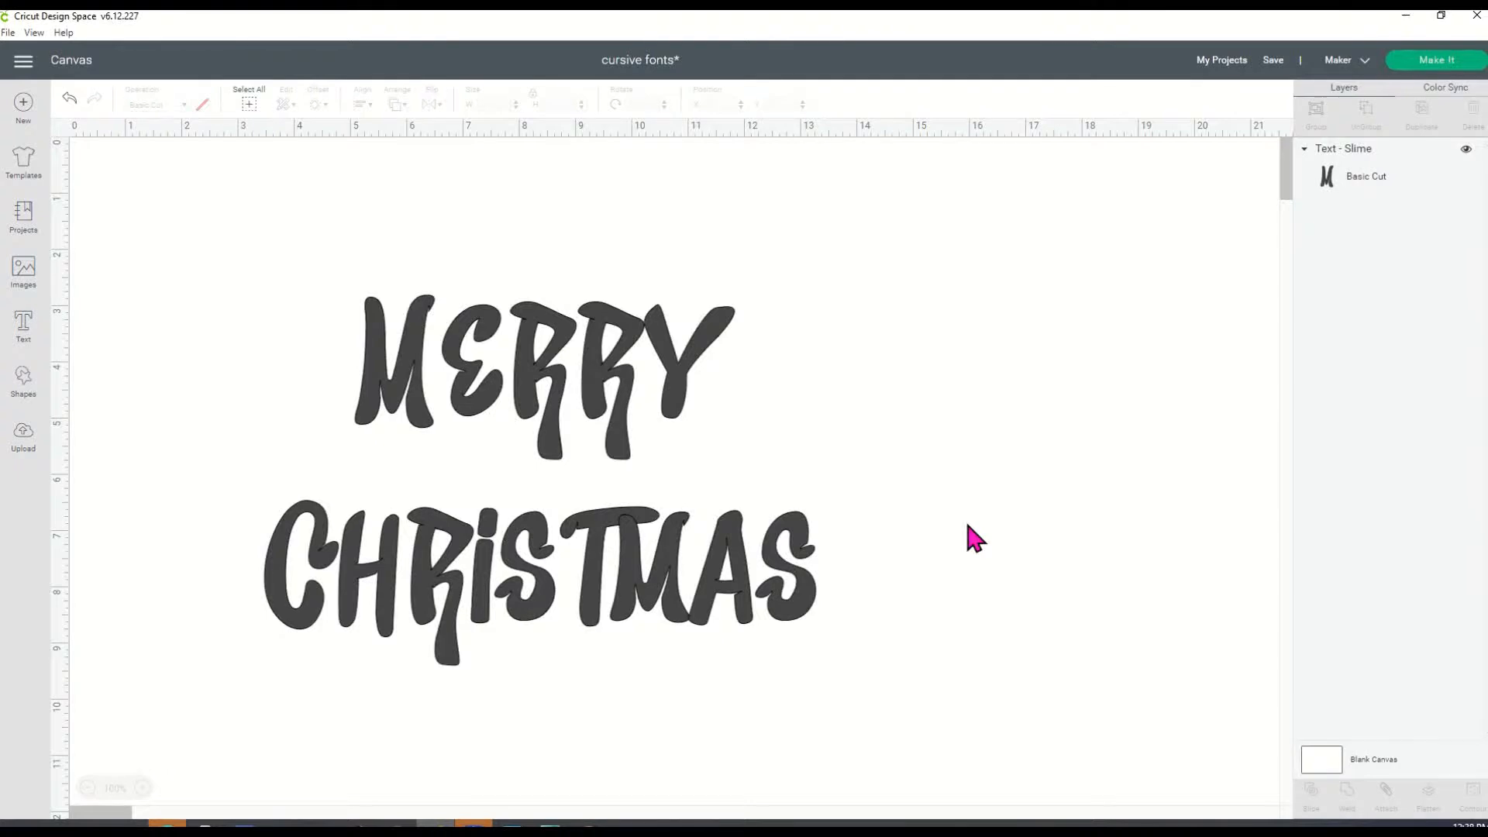
pyautogui.click(600, 361)
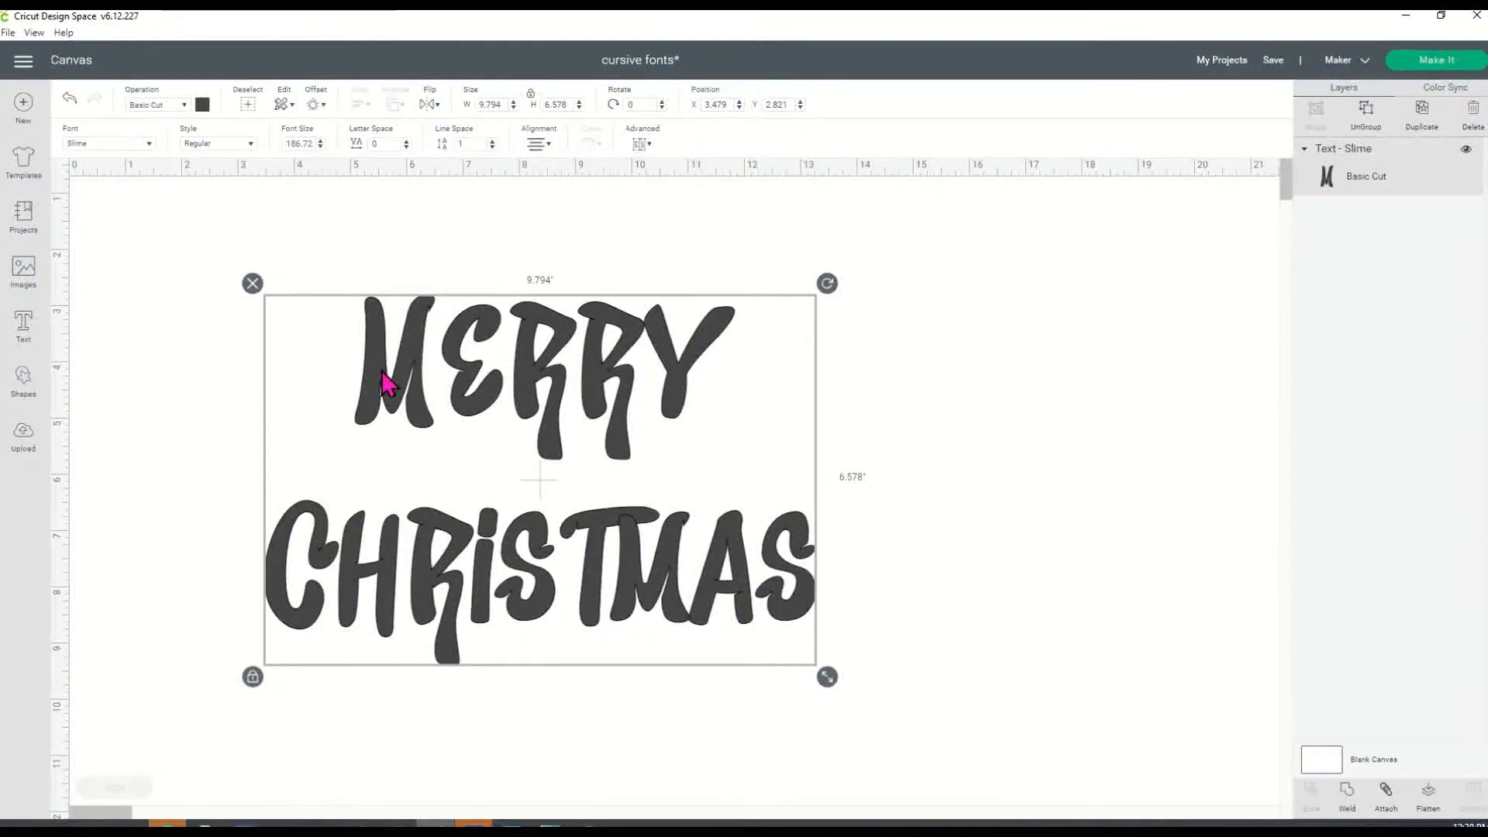
pyautogui.click(158, 448)
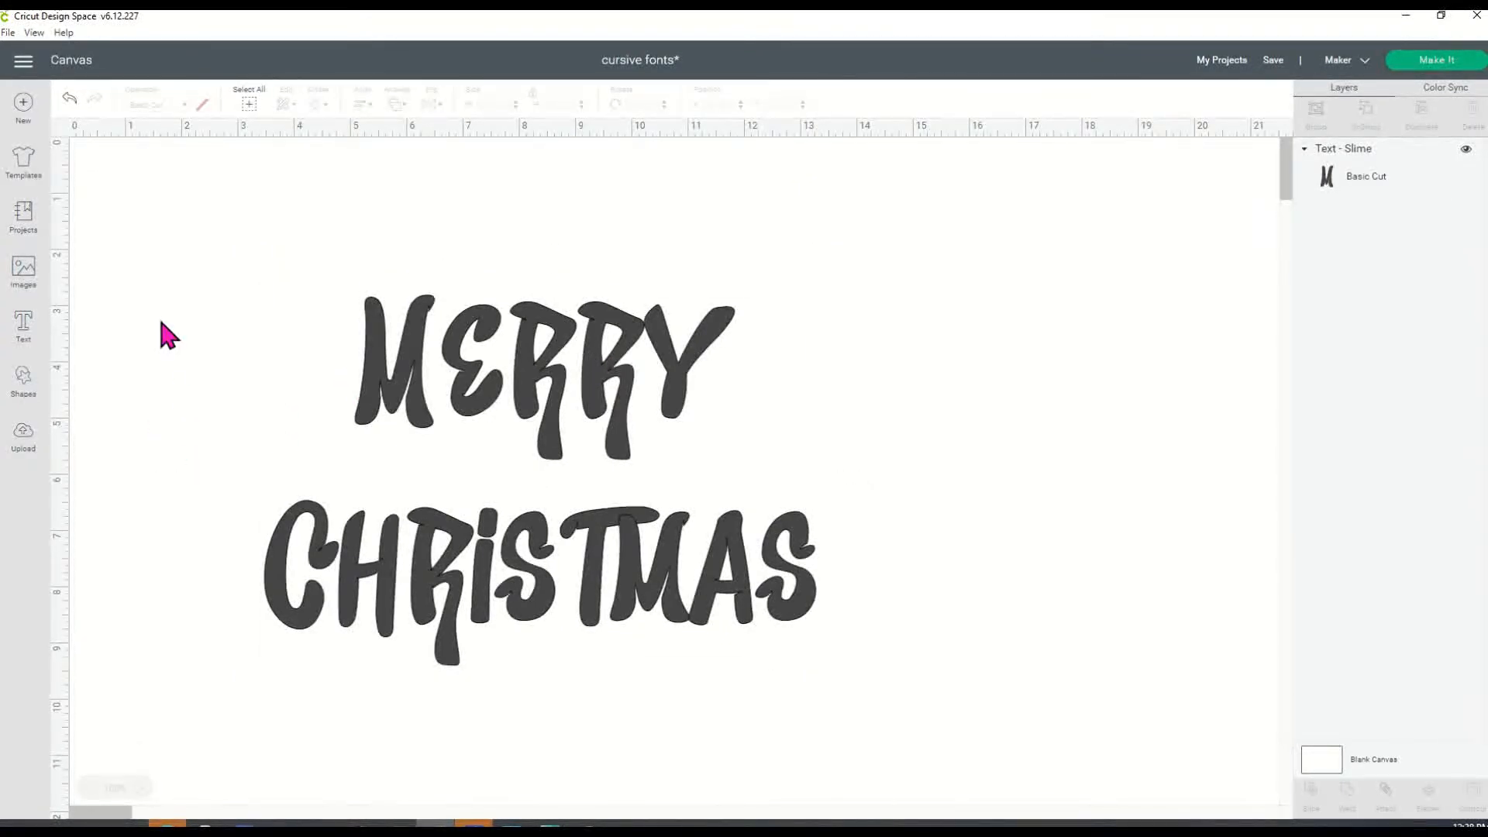
# Step: Start a pattern fill upload and search the Desktop for "pattern" while browsing for the file
pyautogui.click(25, 446)
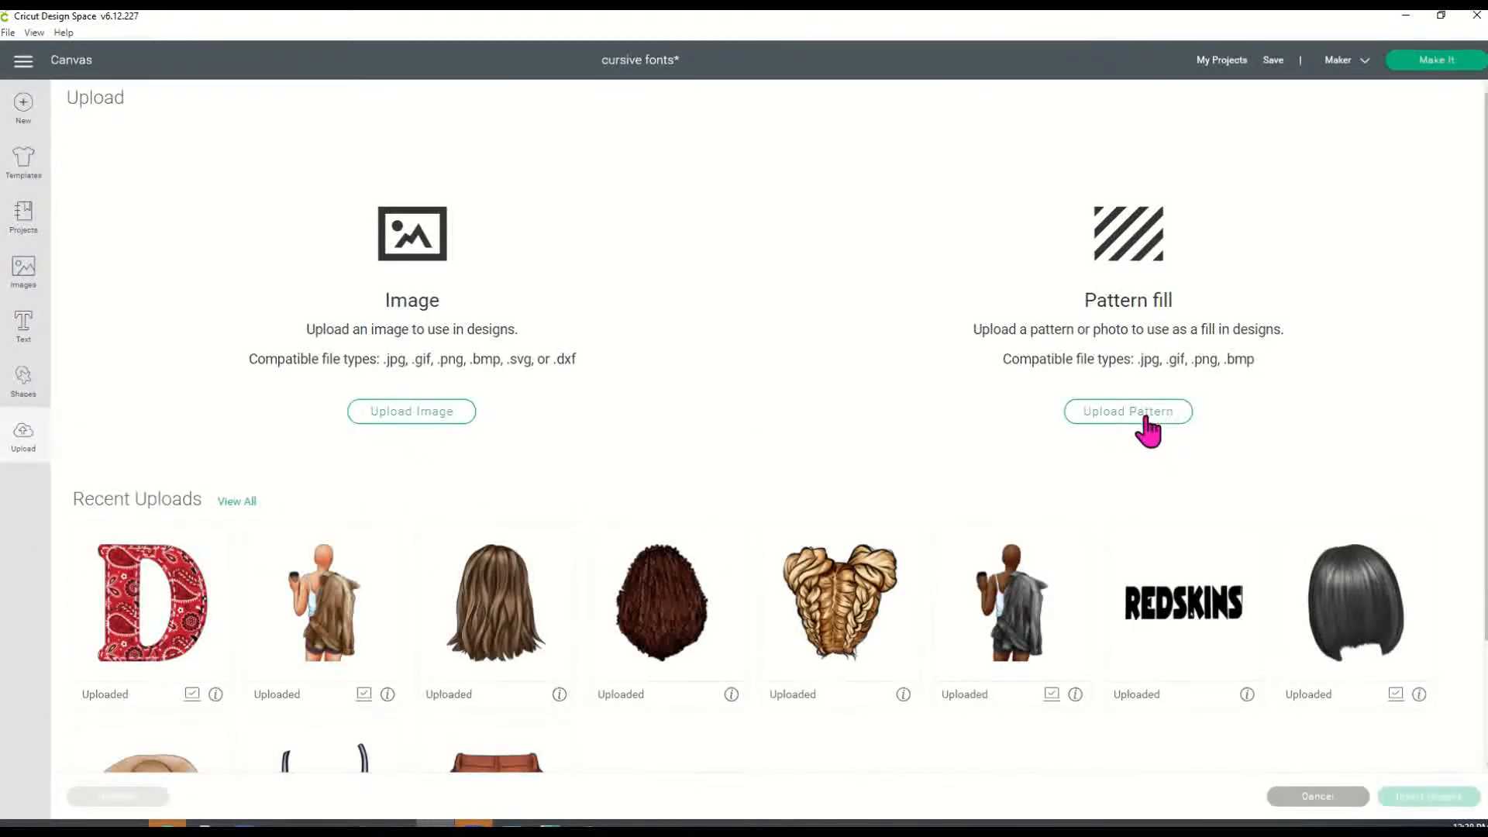
pyautogui.click(1173, 413)
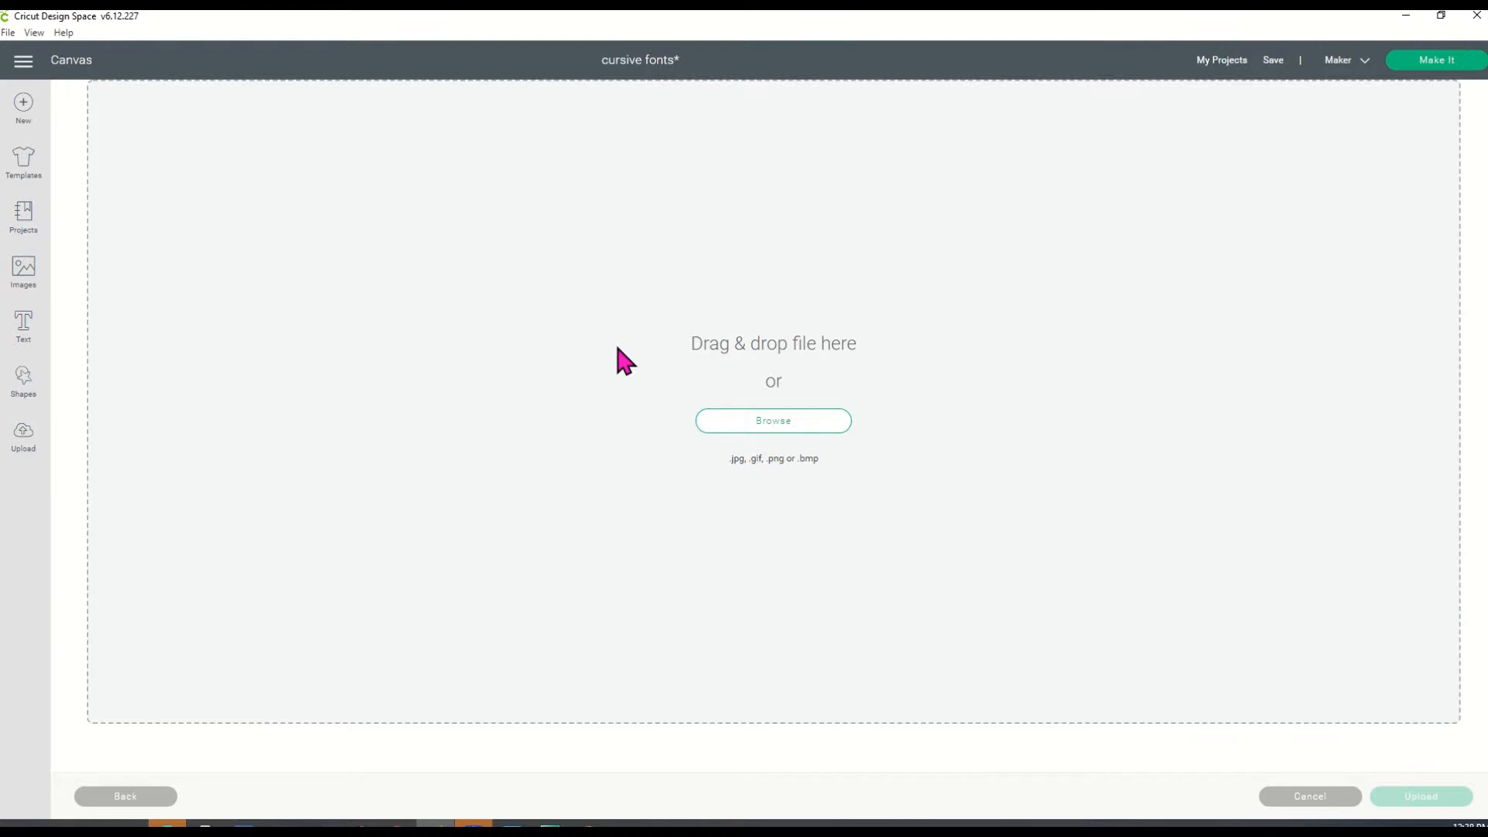
pyautogui.click(778, 427)
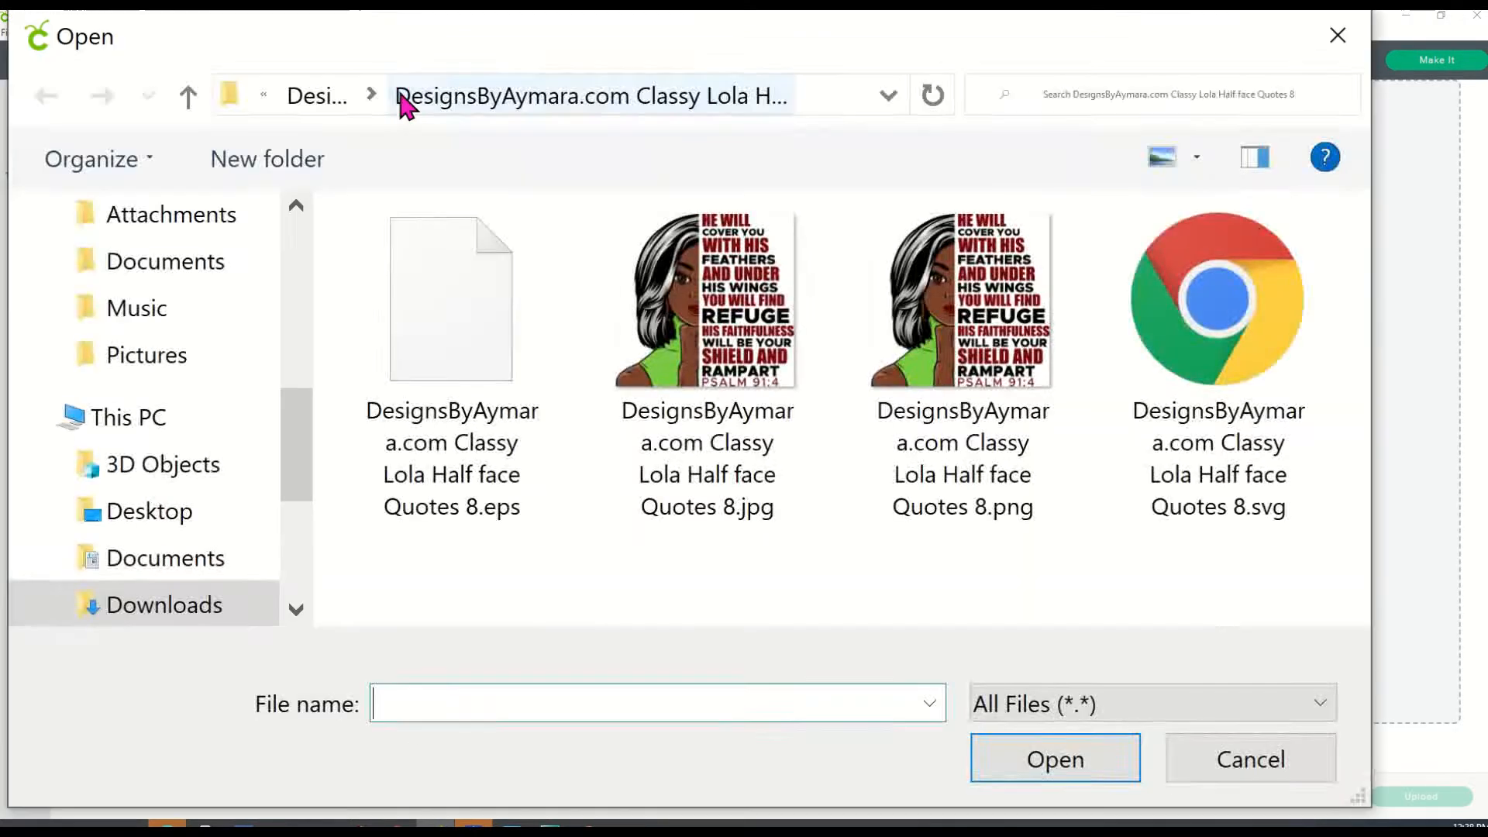
pyautogui.click(126, 519)
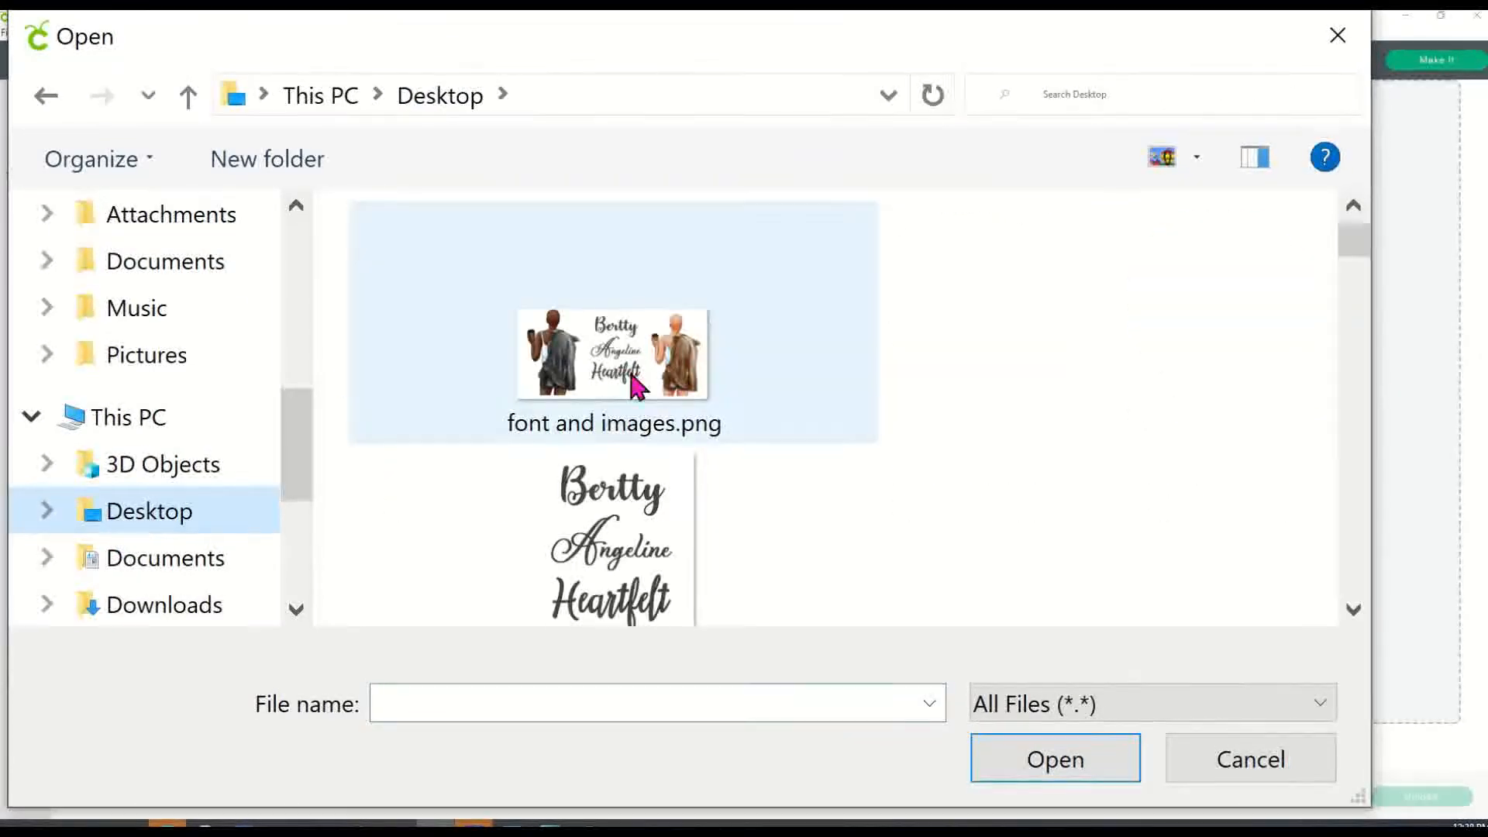
pyautogui.click(1230, 94)
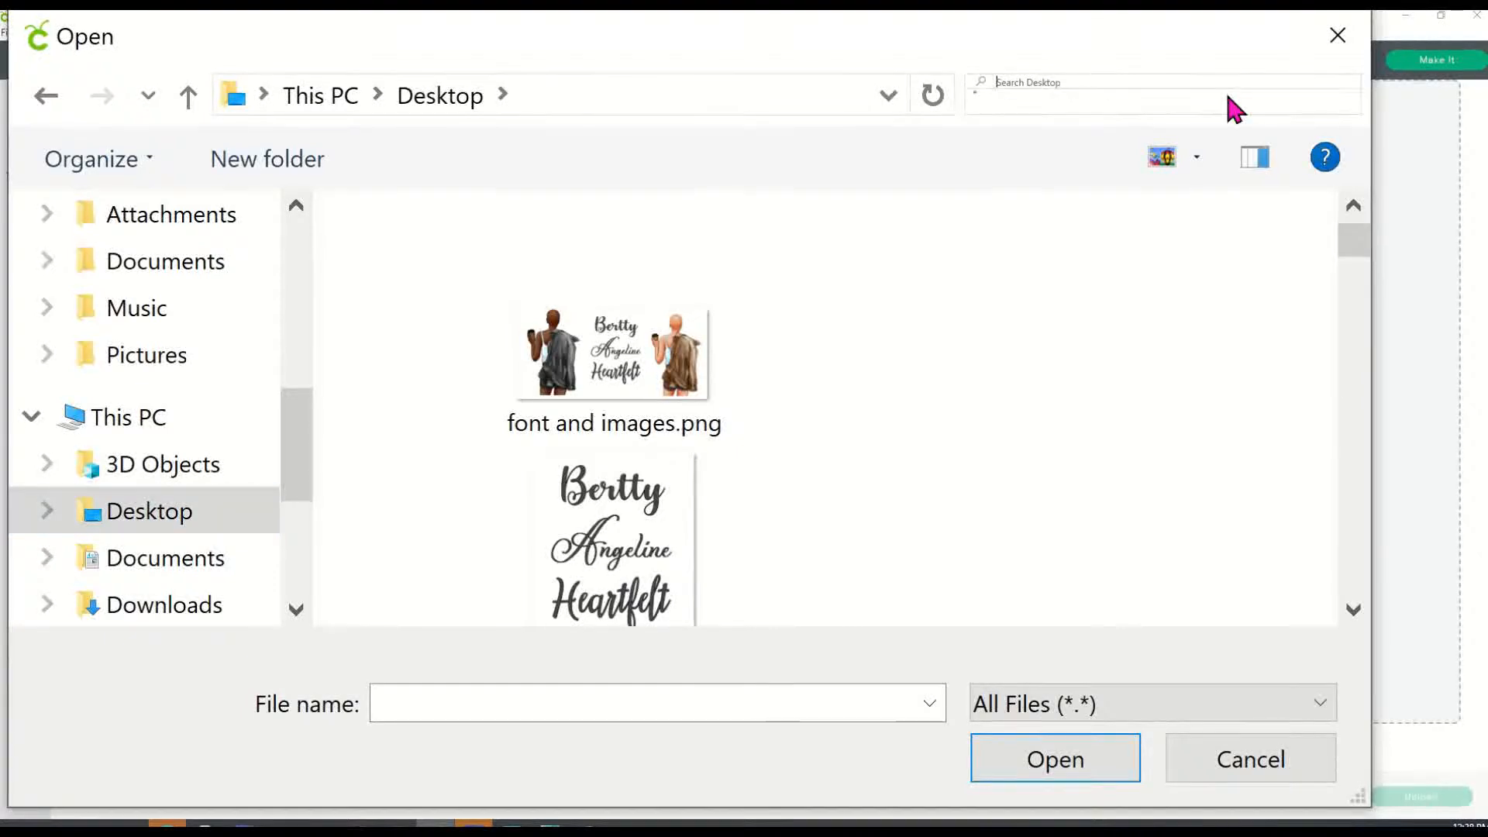
pyautogui.click(1070, 106)
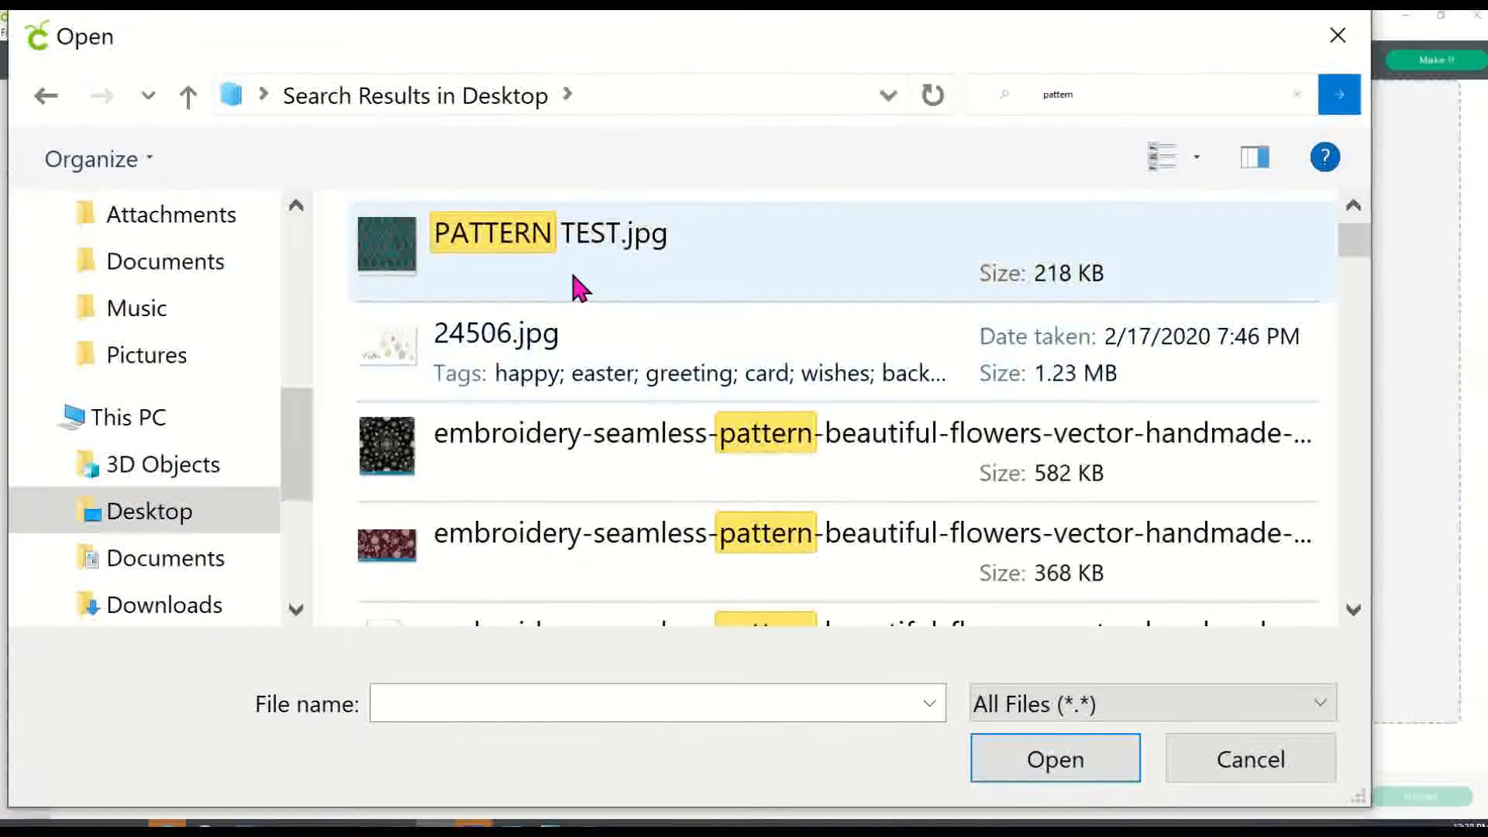
# Step: Choose colors2.png from the patterns folder modified 8/31/2021 and upload it as a pattern named colors2
pyautogui.click(1354, 612)
pyautogui.click(1354, 612)
pyautogui.click(1354, 612)
pyautogui.click(1355, 613)
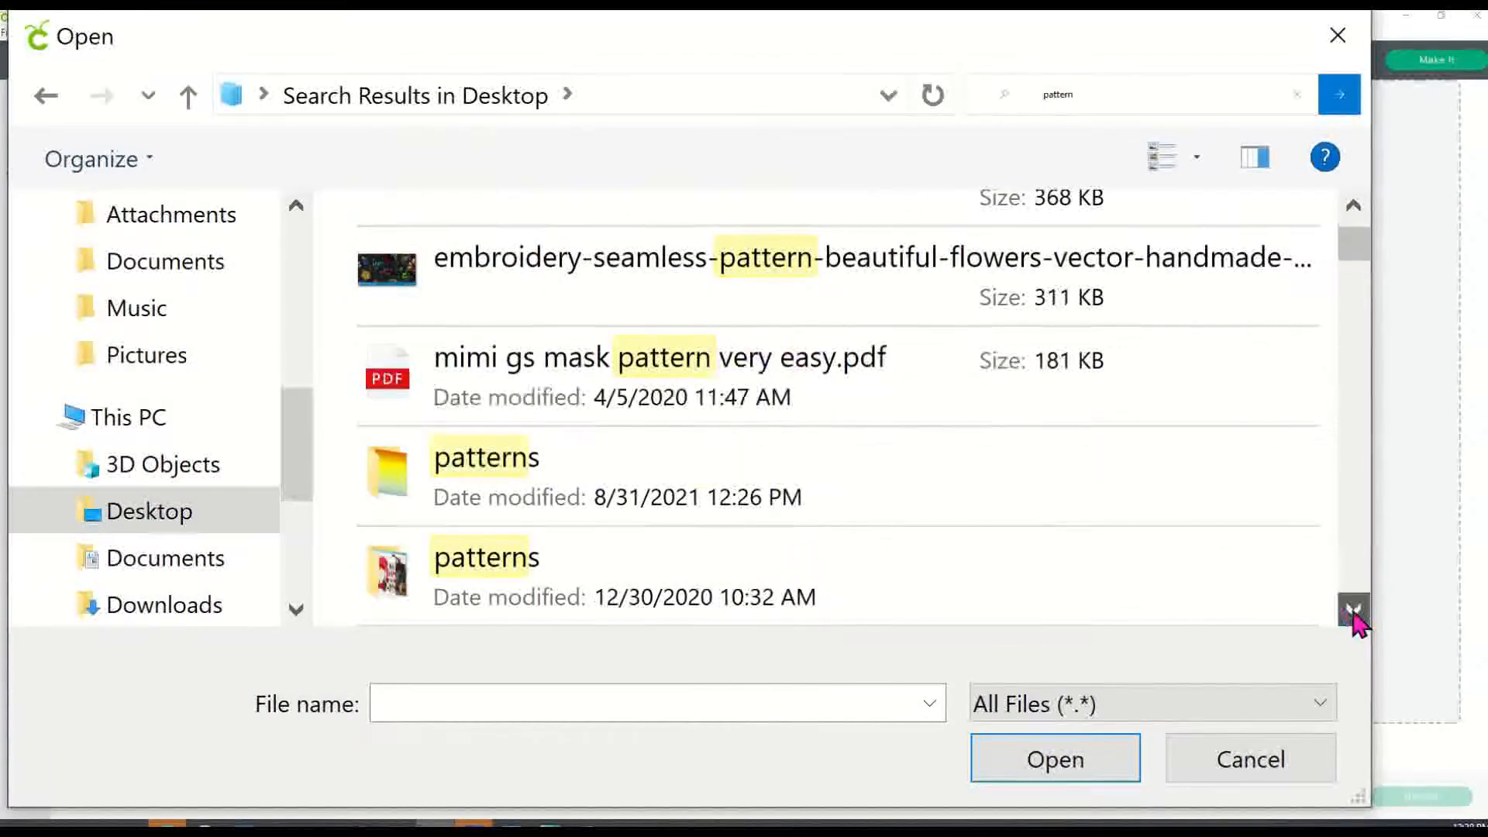
pyautogui.doubleClick(549, 468)
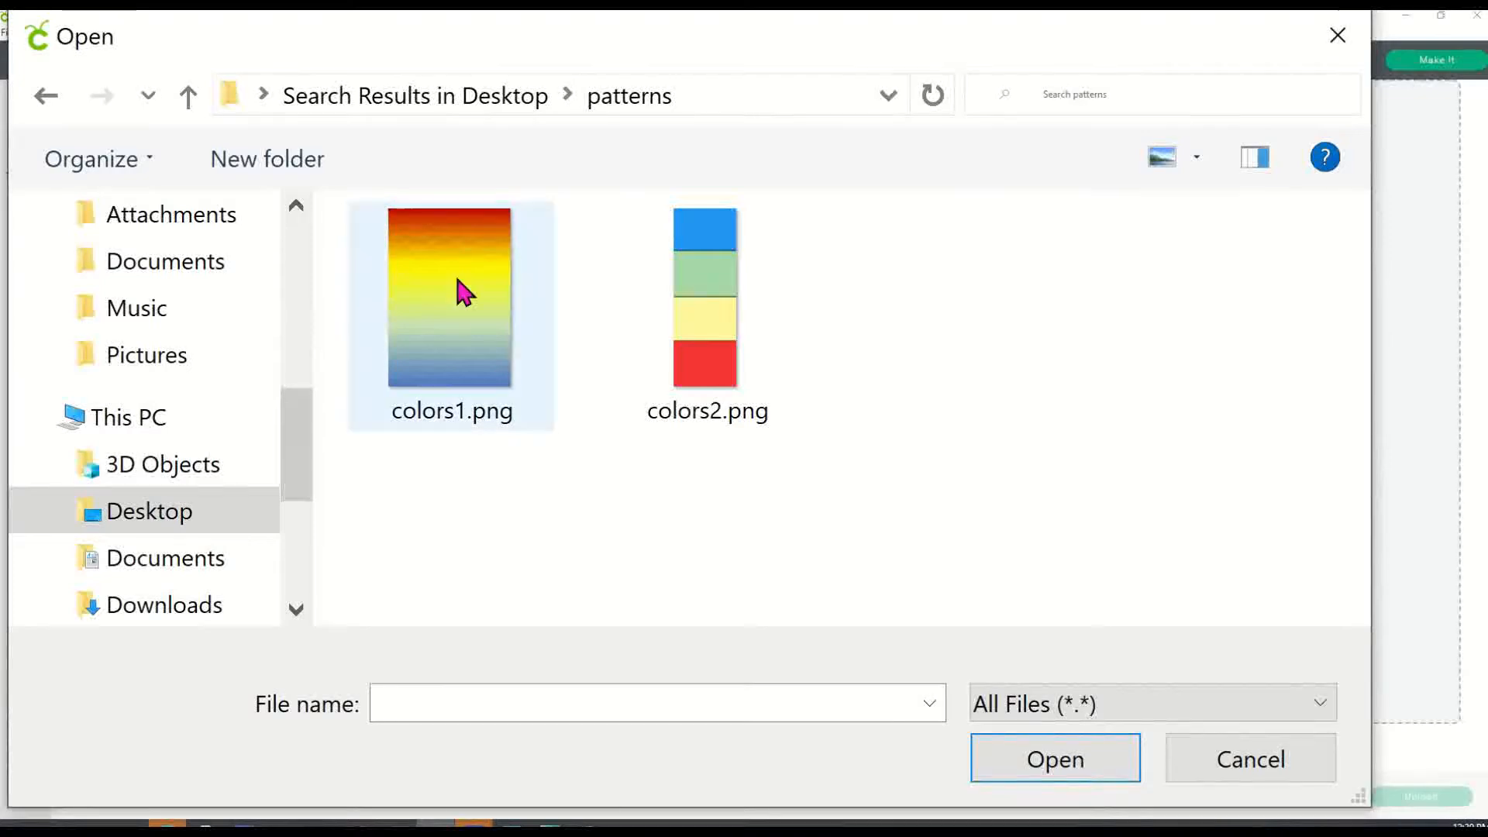
pyautogui.click(725, 358)
pyautogui.click(1055, 759)
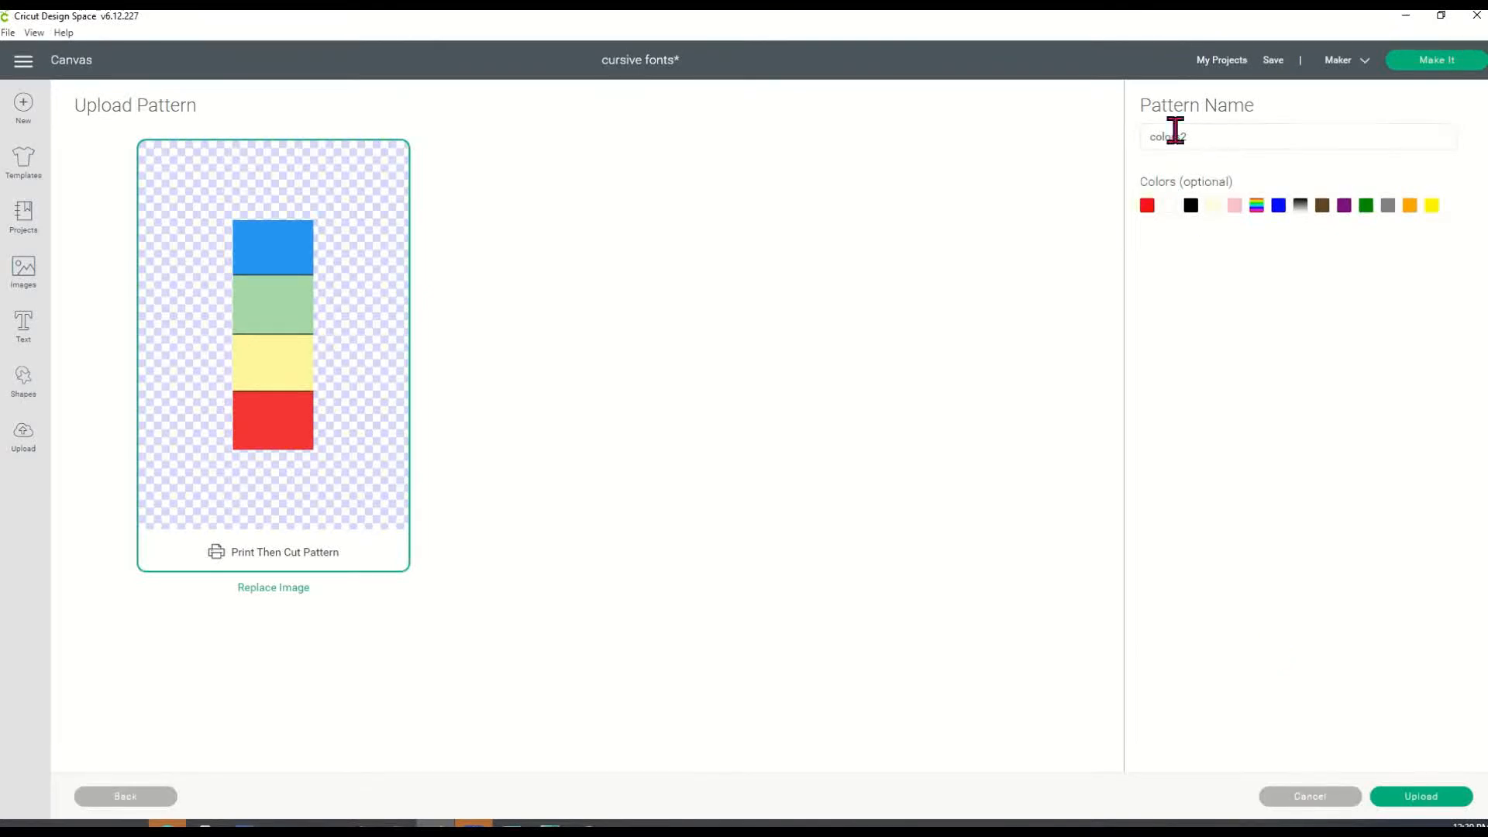
pyautogui.click(1421, 797)
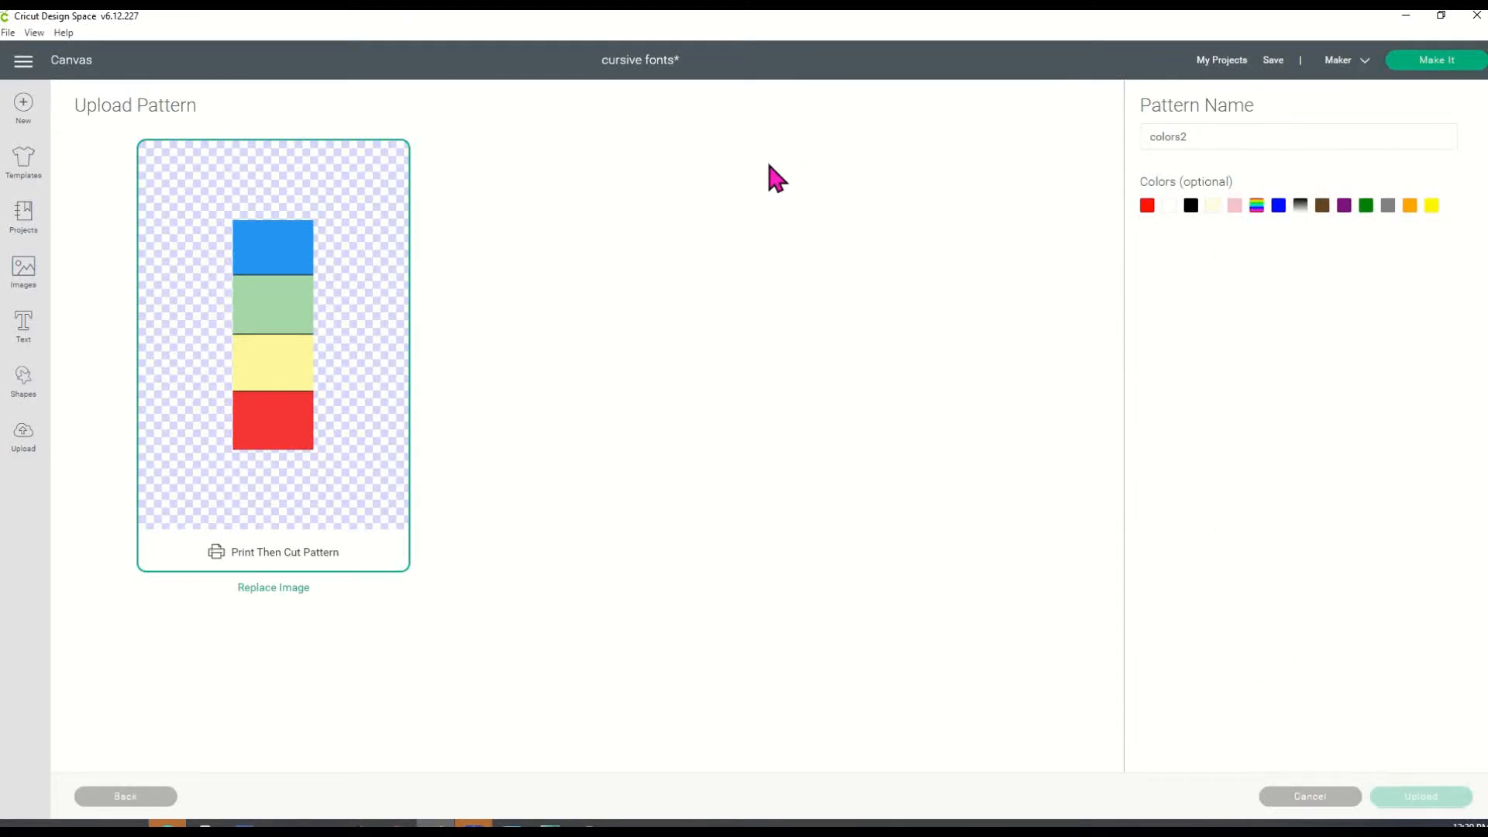
pyautogui.click(1317, 796)
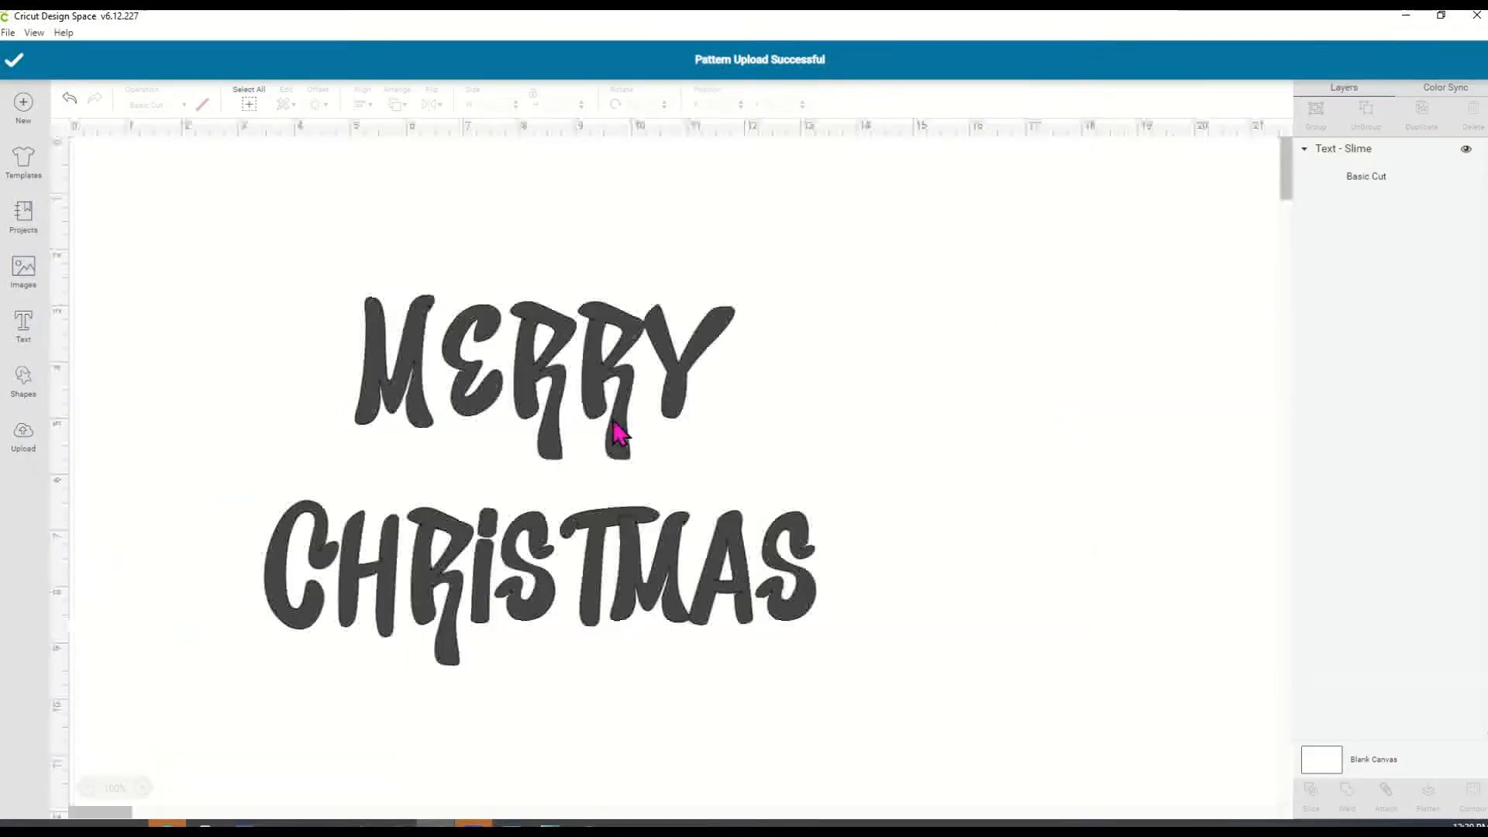
# Step: Set the Merry Christmas text to Print Then Cut and fill it with the uploaded four-color stripe pattern
pyautogui.click(555, 392)
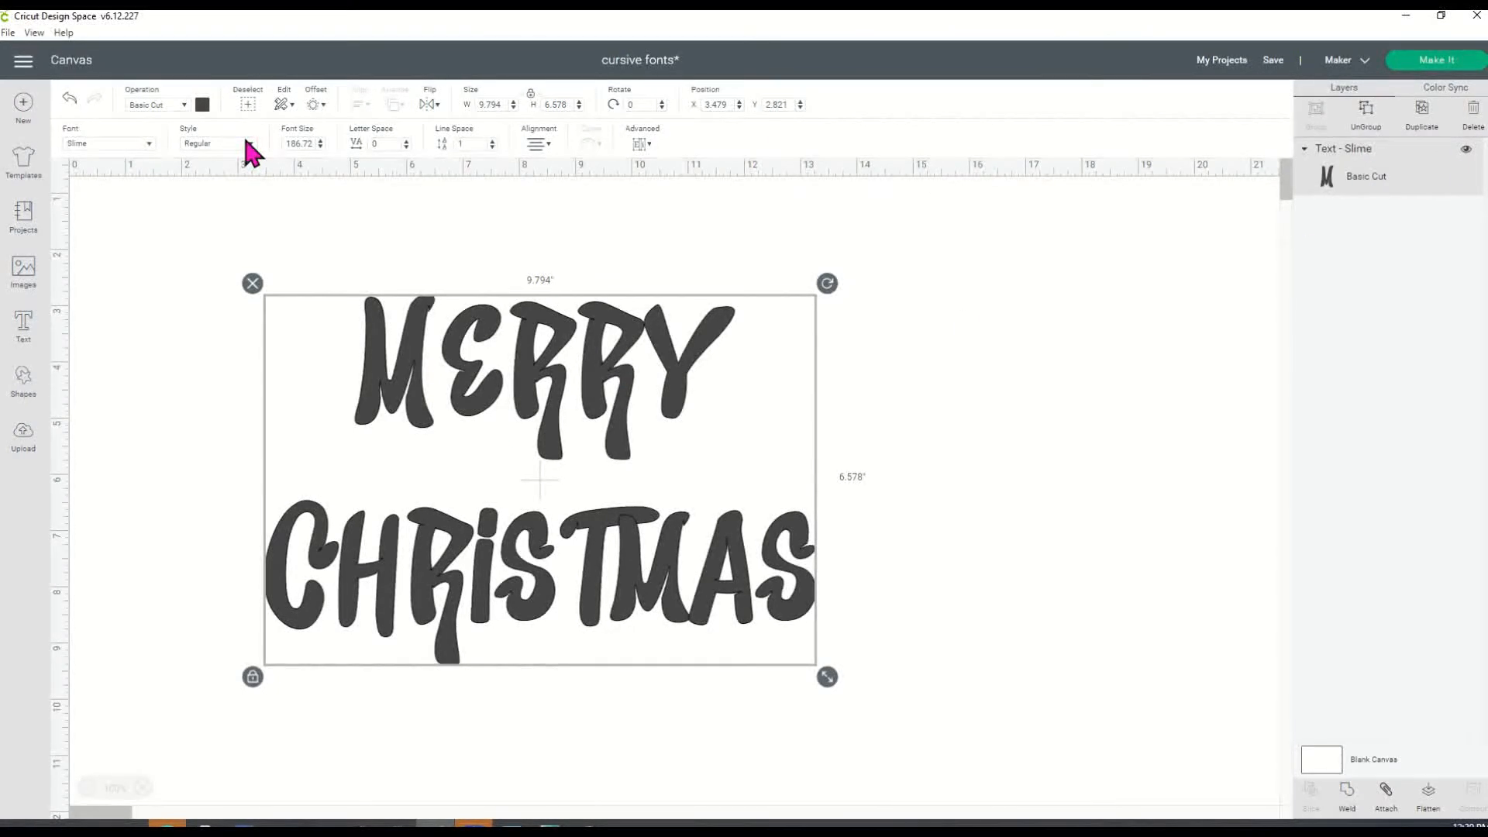
pyautogui.click(185, 109)
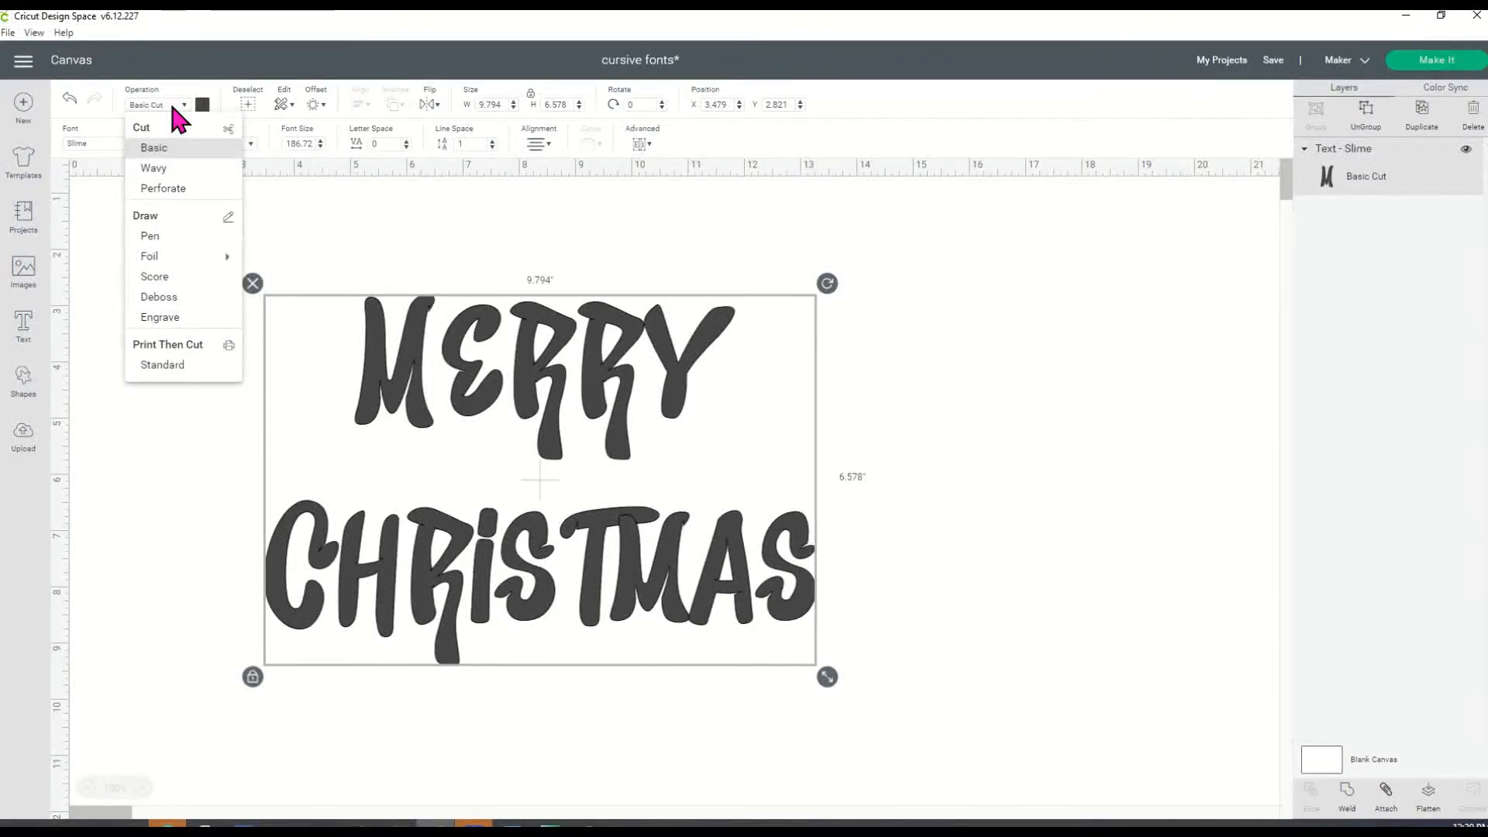
pyautogui.click(163, 366)
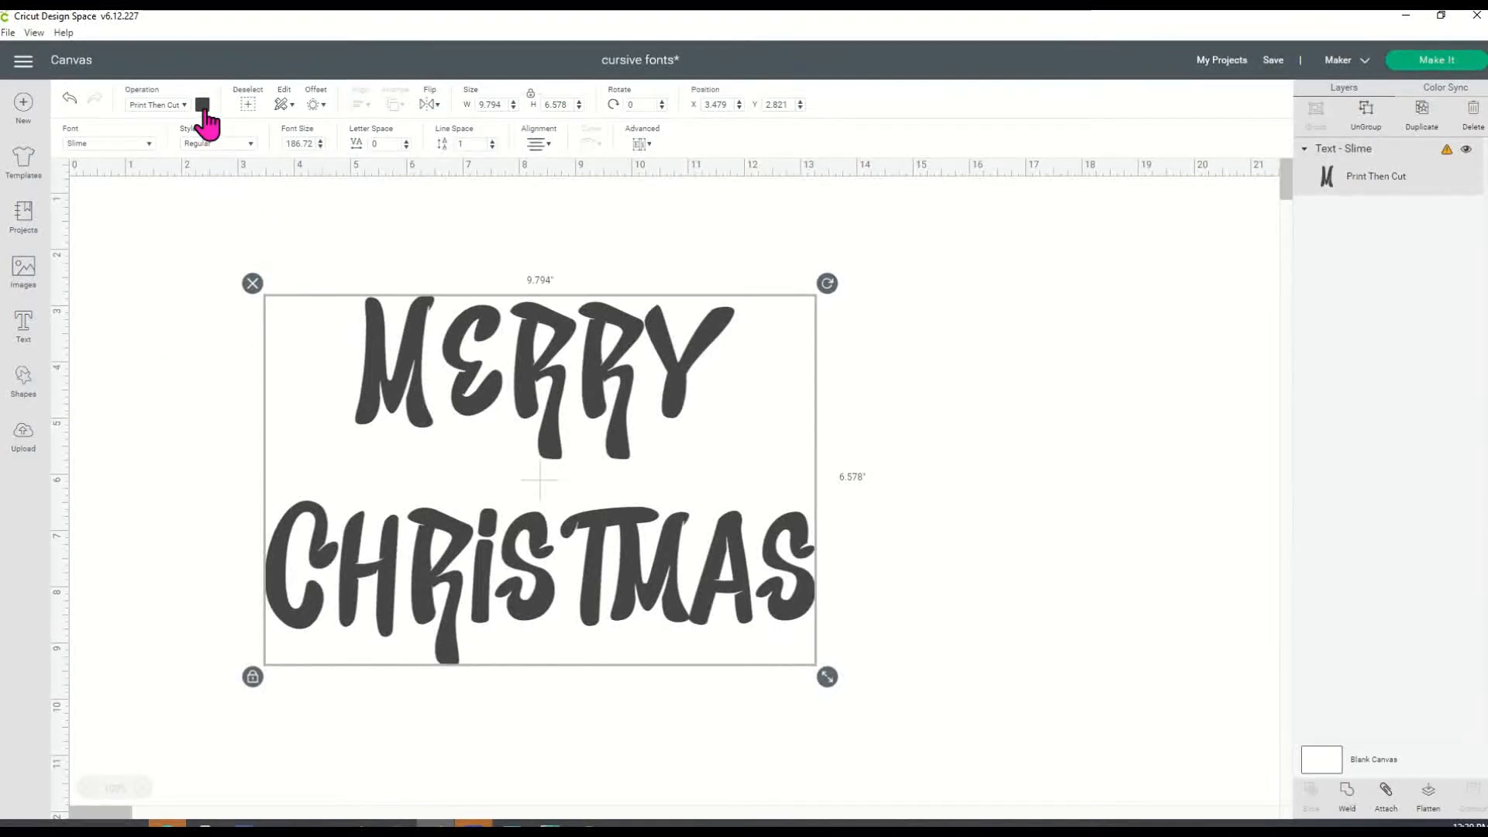
pyautogui.click(203, 106)
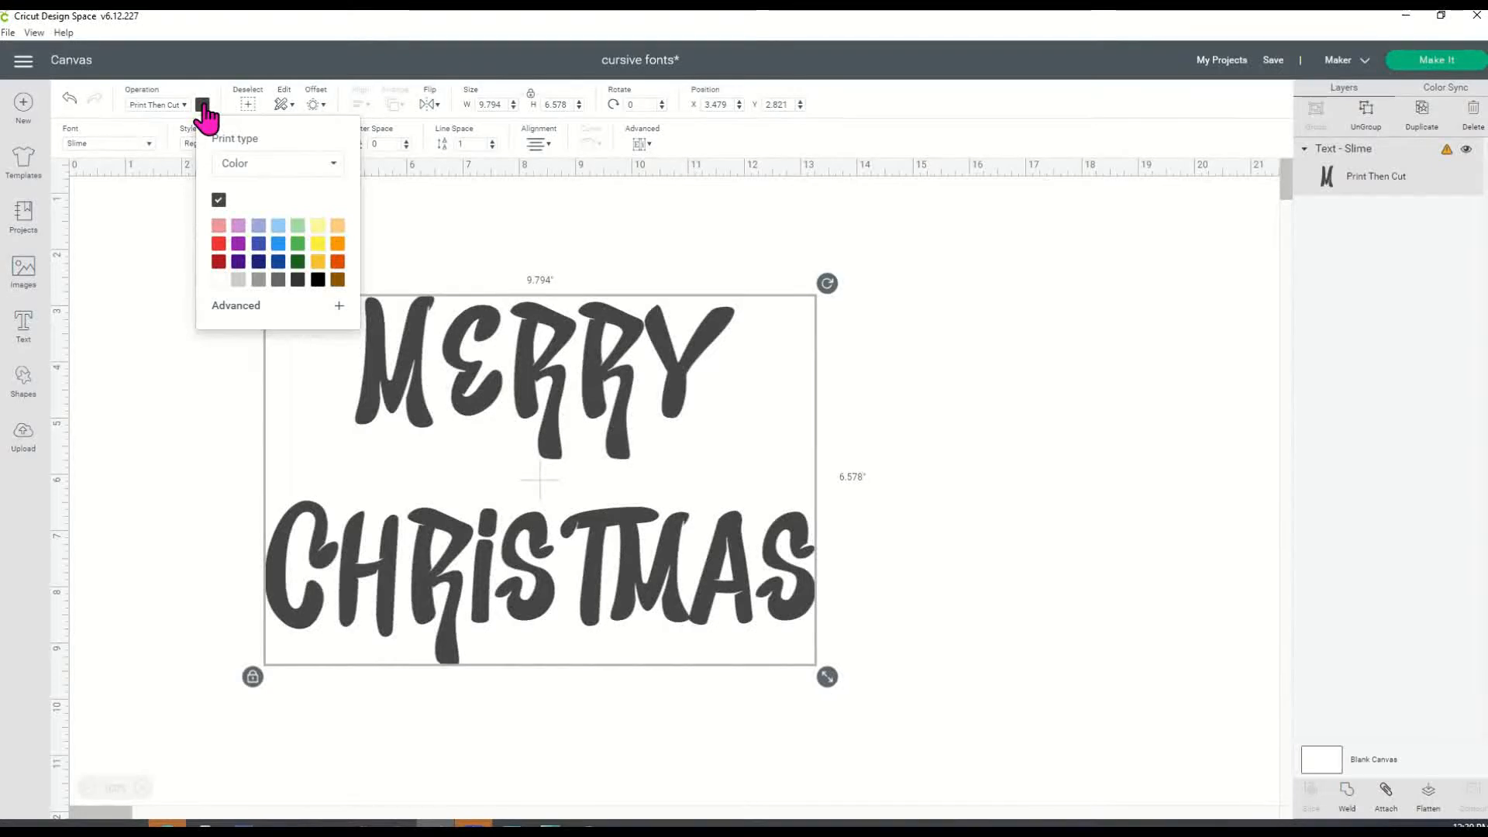
pyautogui.click(255, 164)
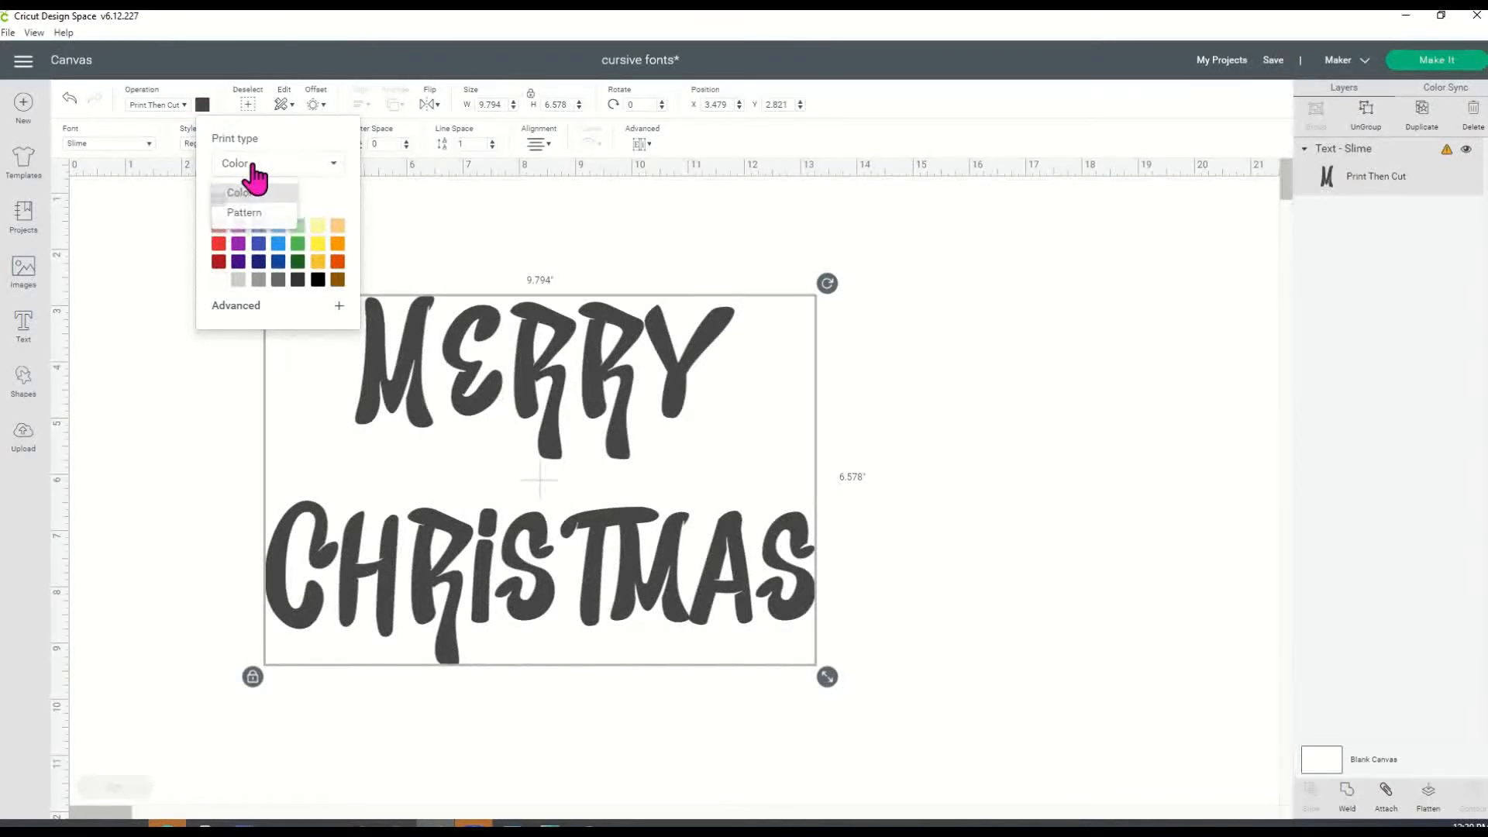
pyautogui.click(244, 215)
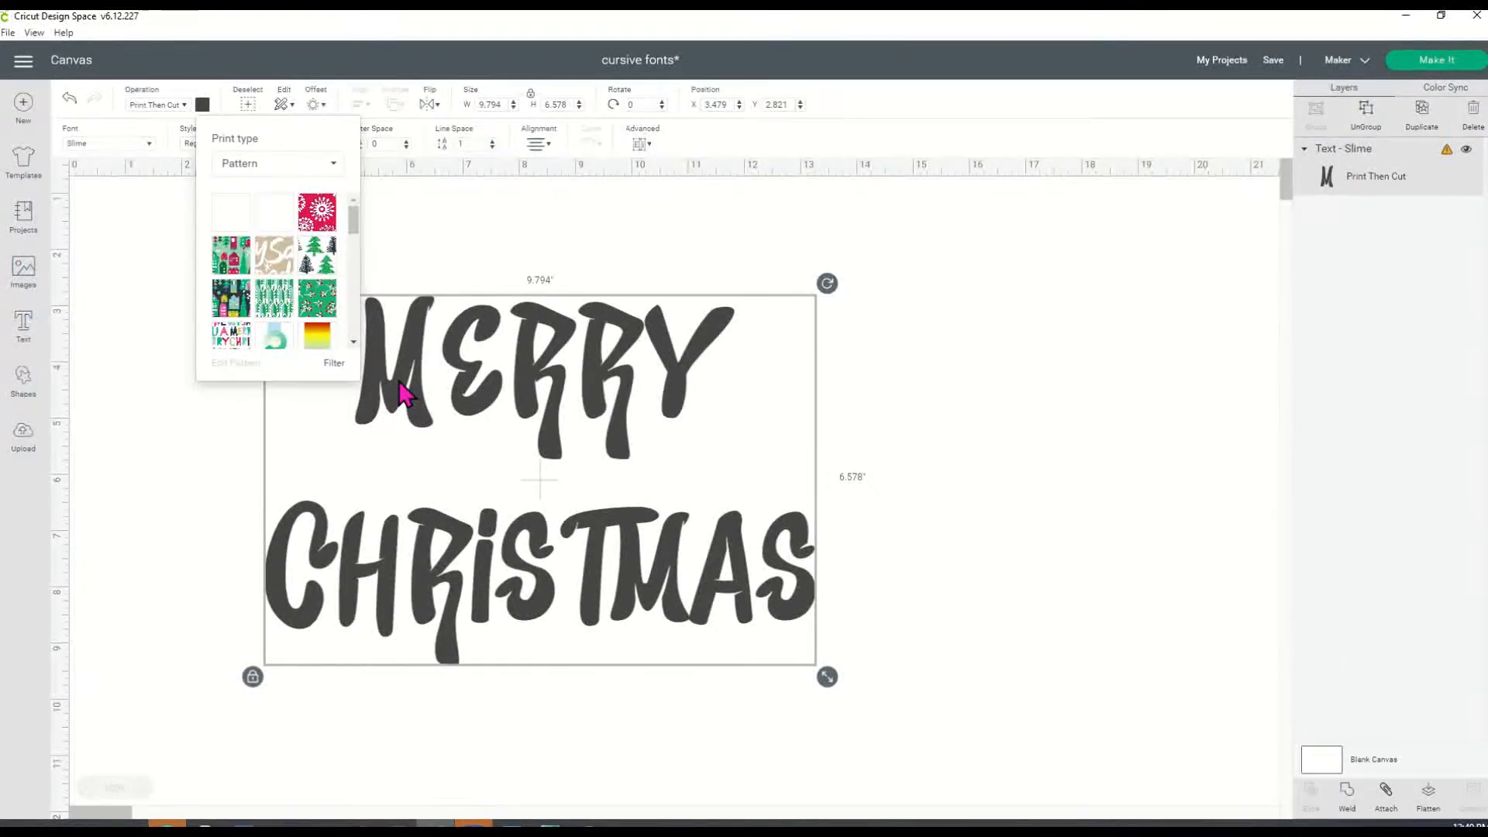
pyautogui.click(988, 425)
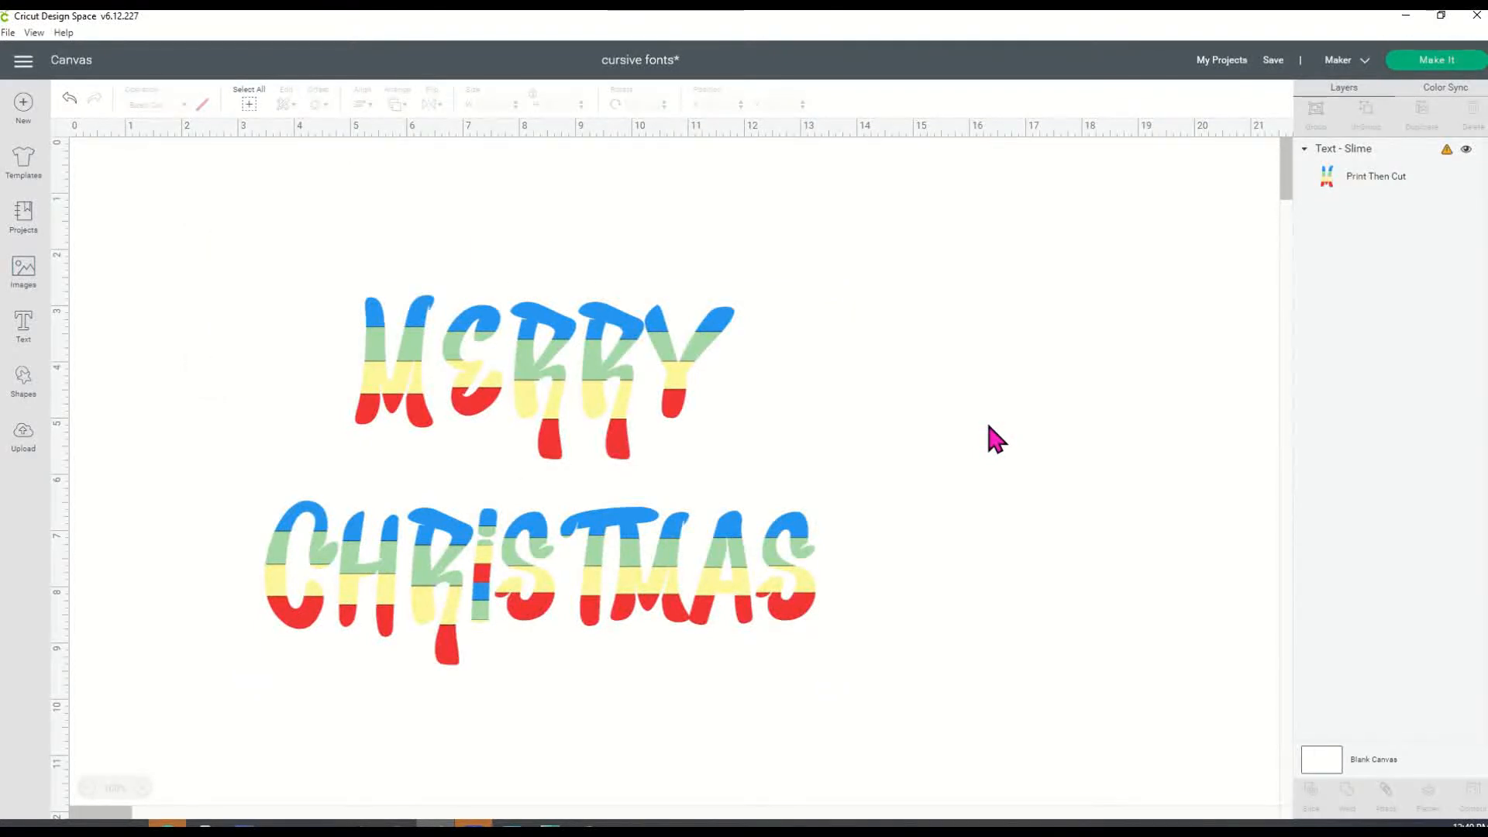
pyautogui.click(476, 329)
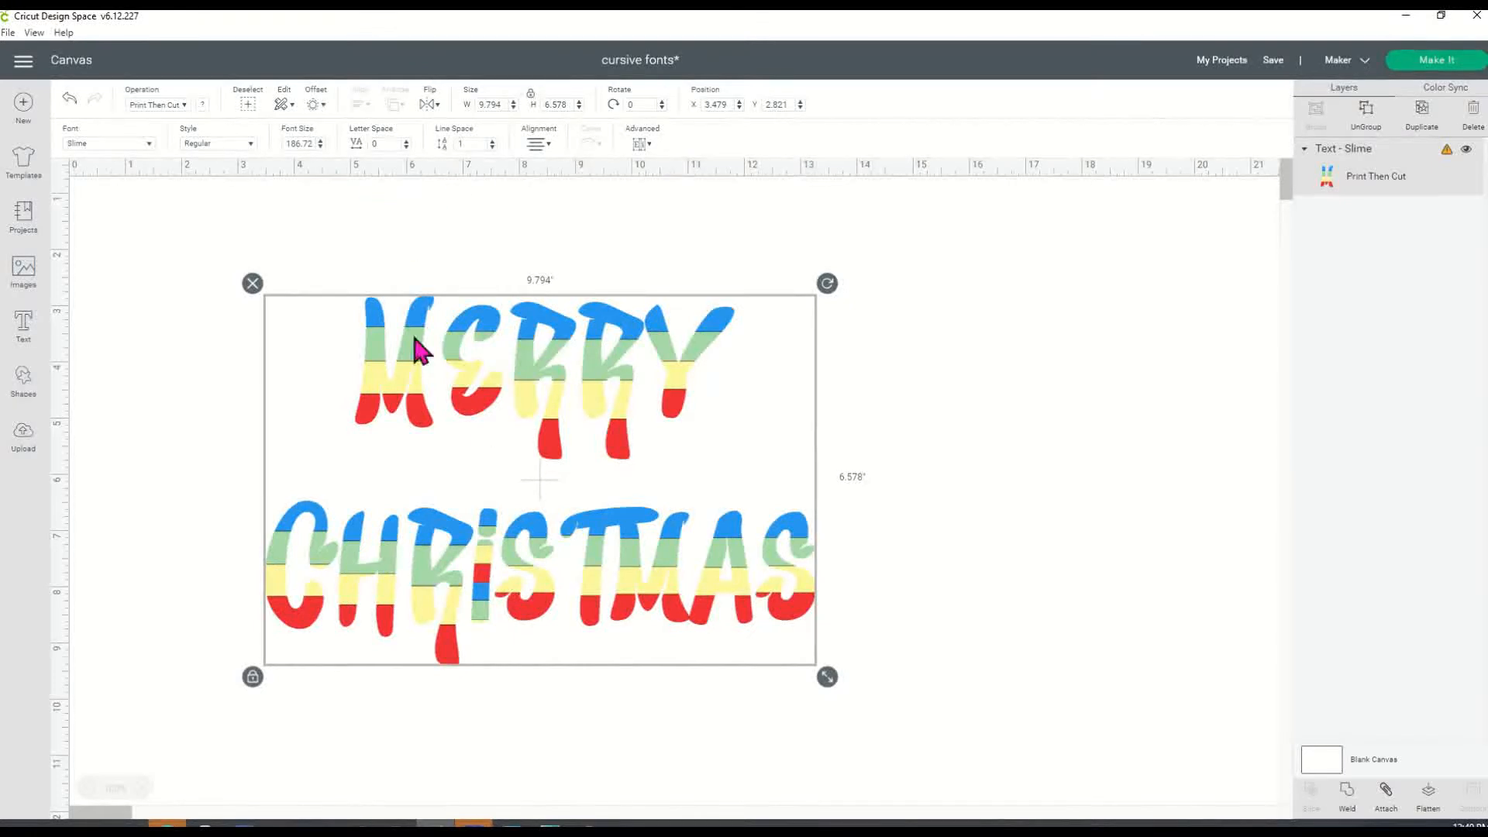
pyautogui.click(315, 106)
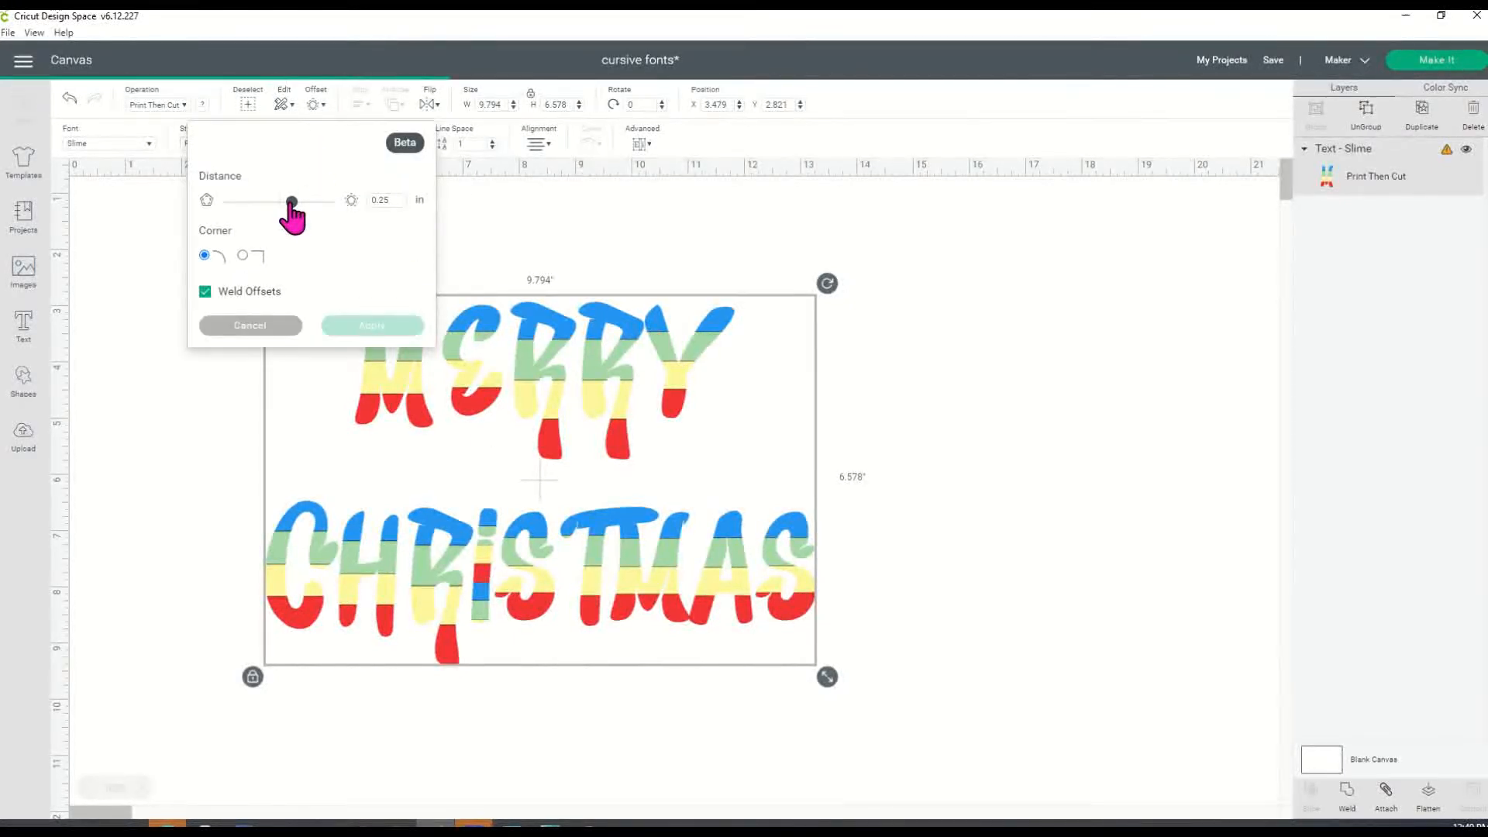
pyautogui.moveTo(292, 202); pyautogui.dragTo(287, 201)
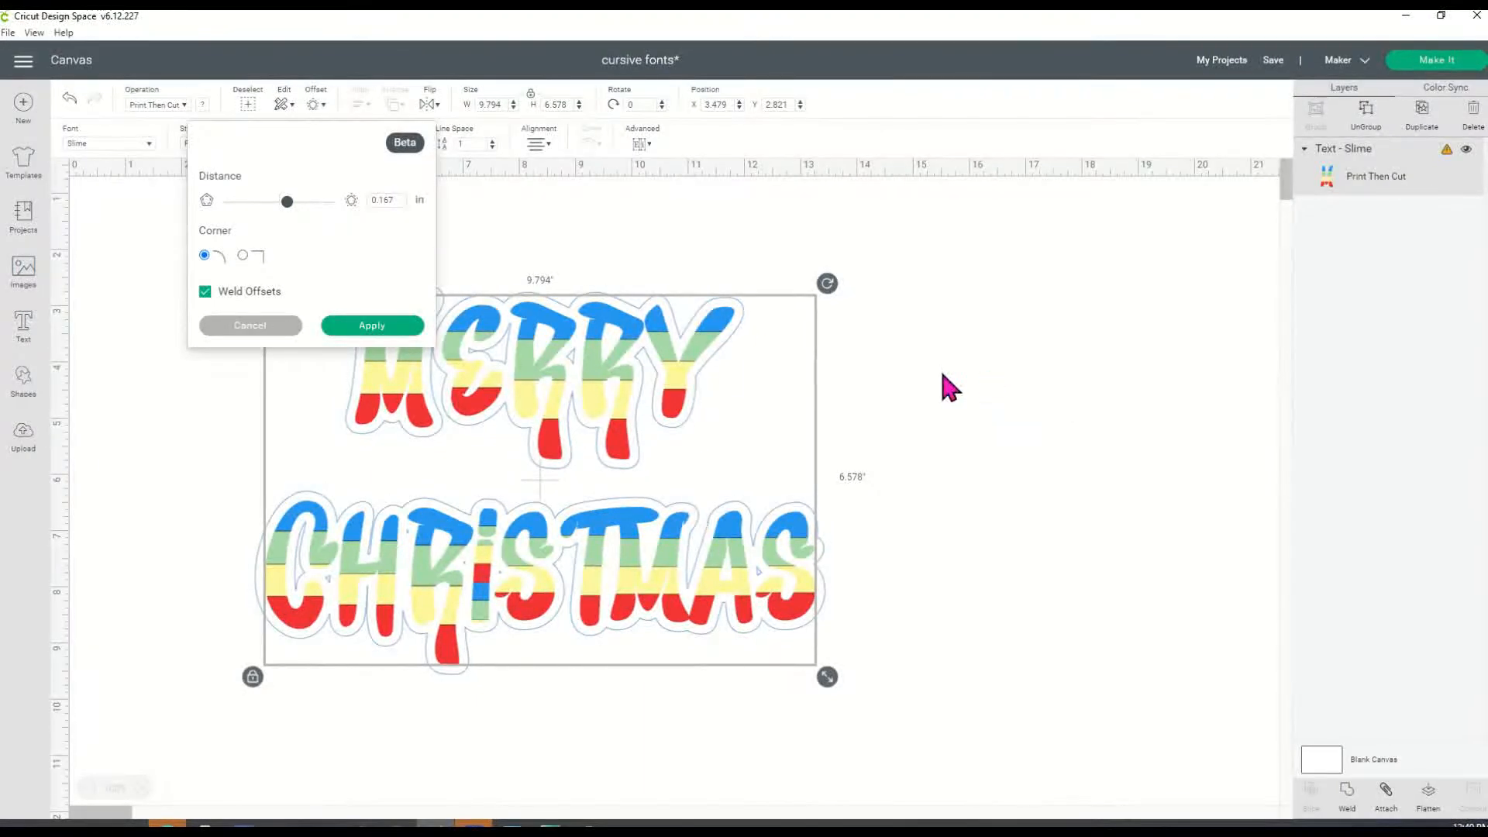
pyautogui.click(890, 396)
# Step: Add a welded 0.25 in offset with rounded corners around the Merry Christmas text and color it dark blue
pyautogui.click(479, 415)
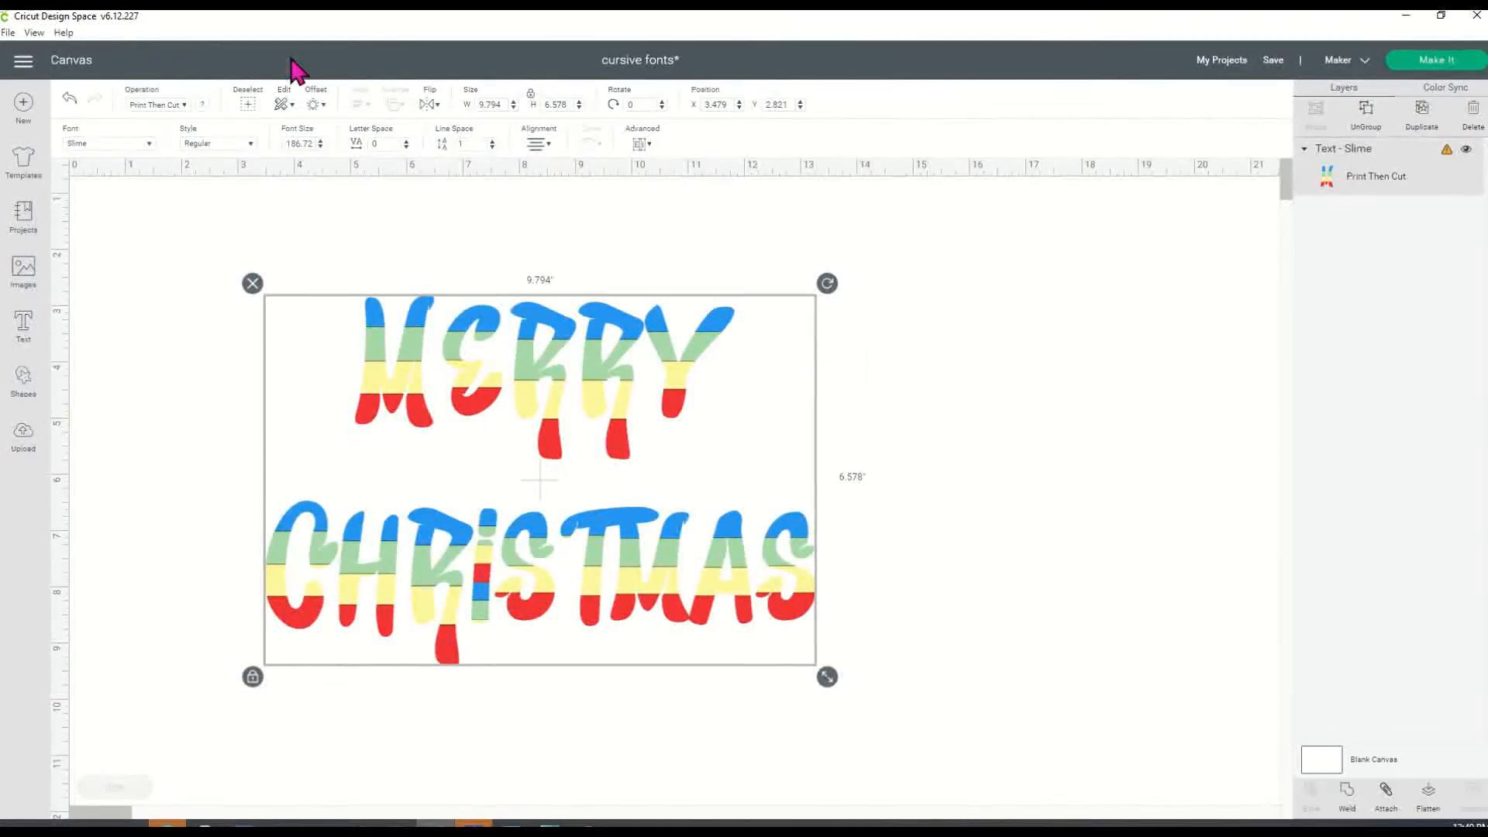
pyautogui.click(315, 105)
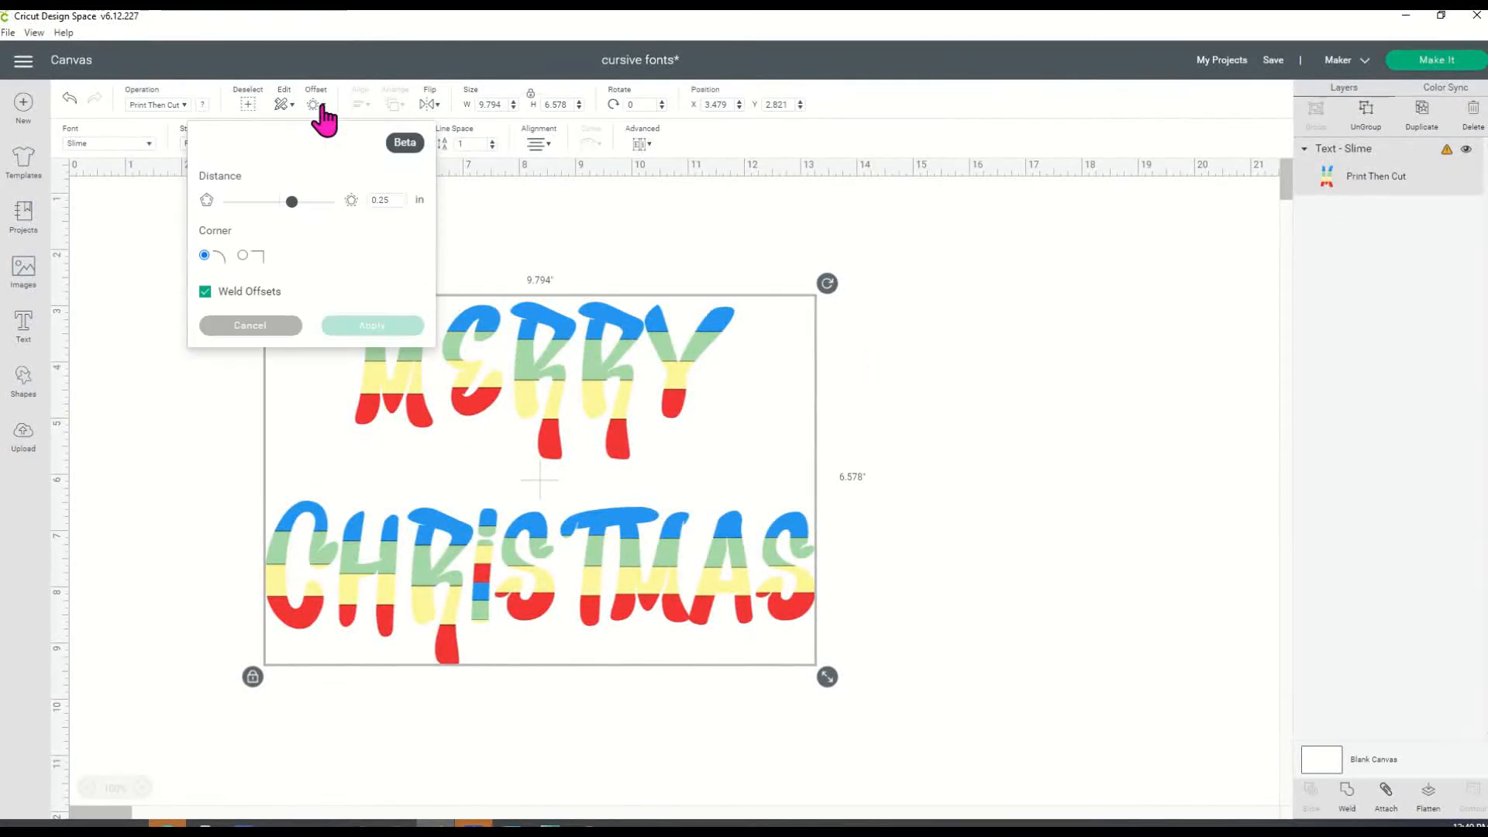
pyautogui.click(372, 325)
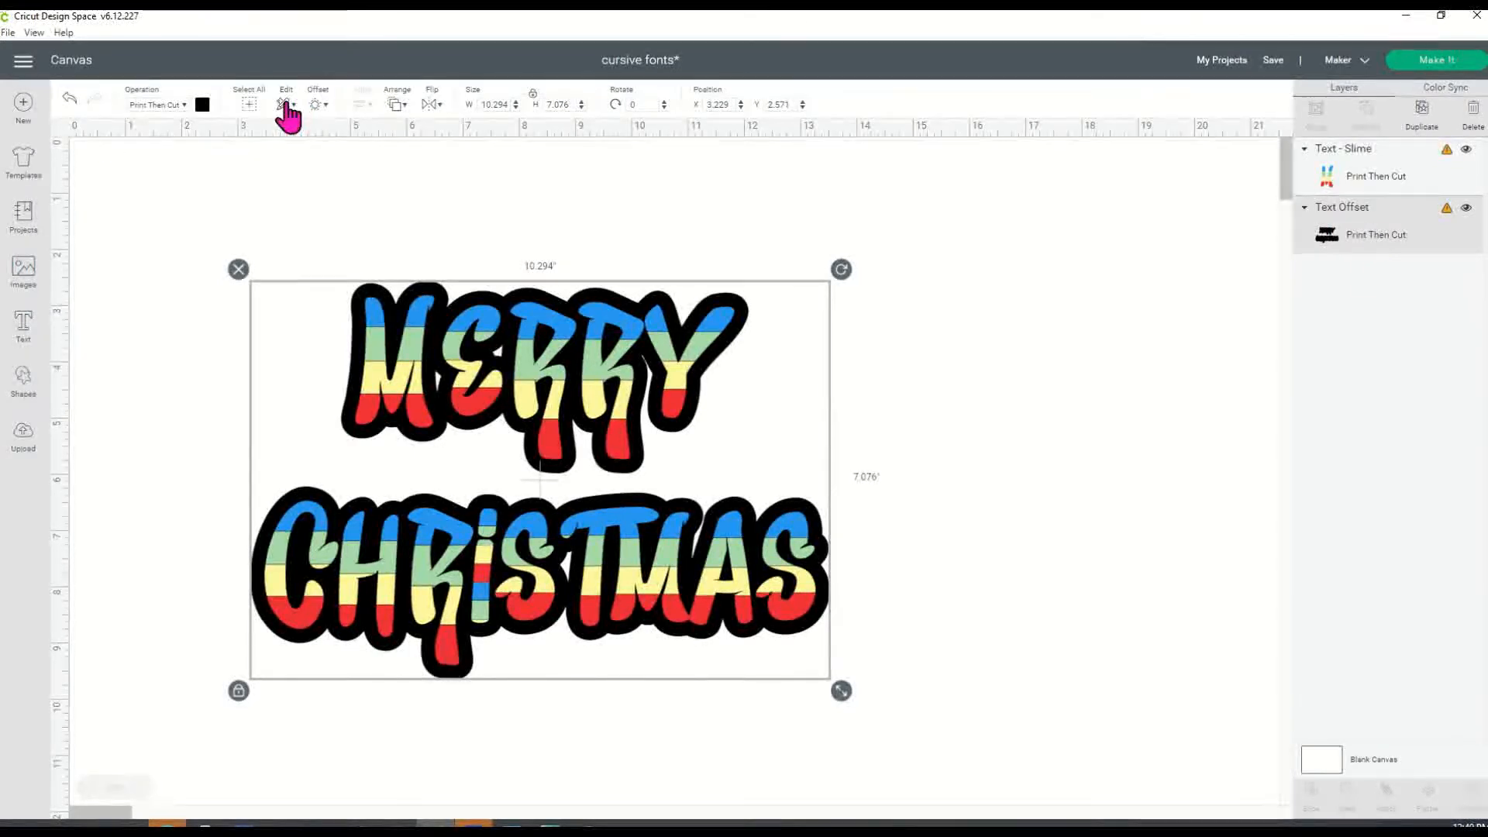
pyautogui.click(202, 105)
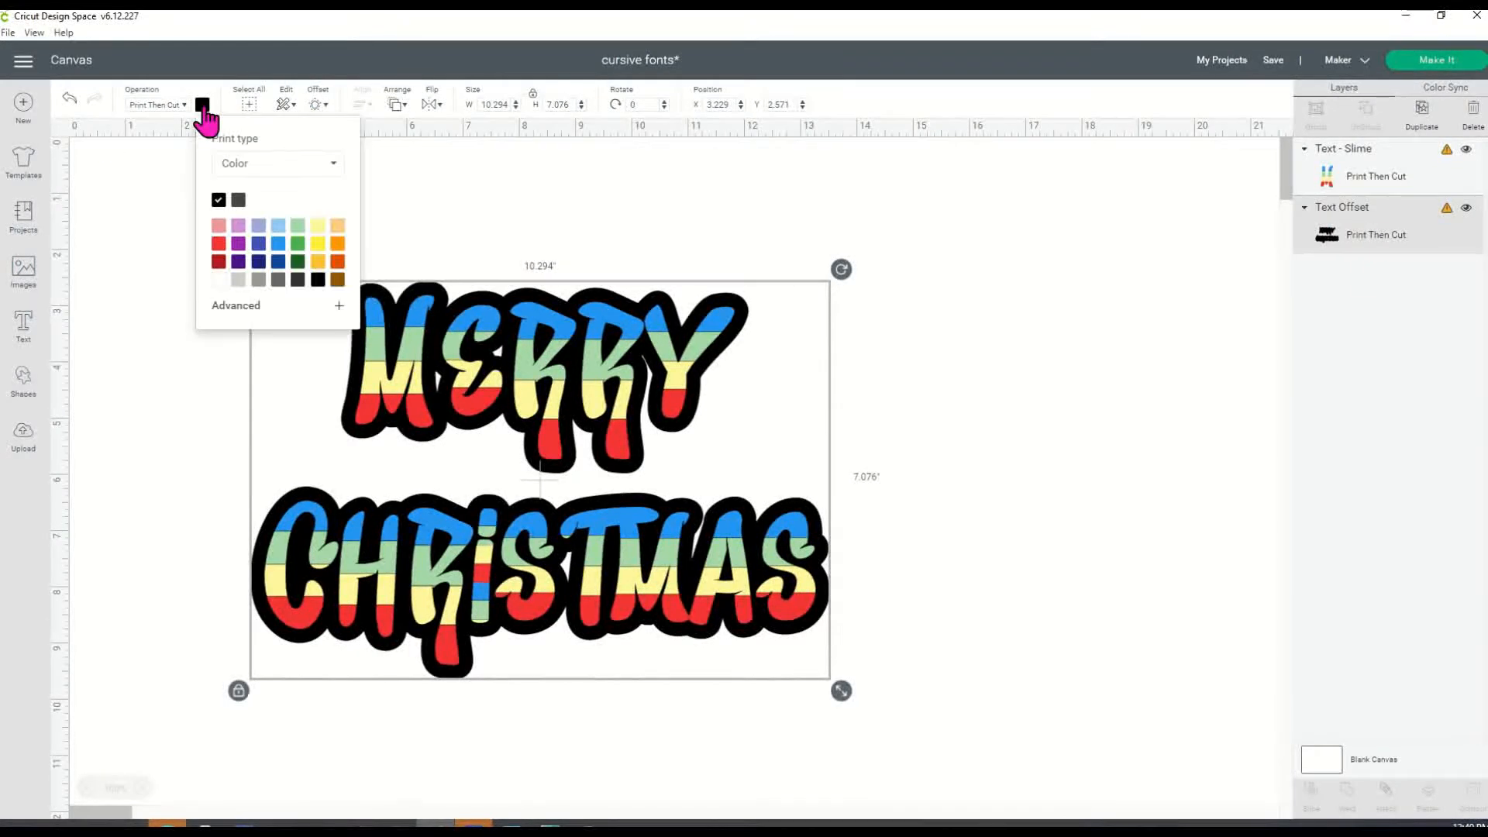
pyautogui.click(277, 262)
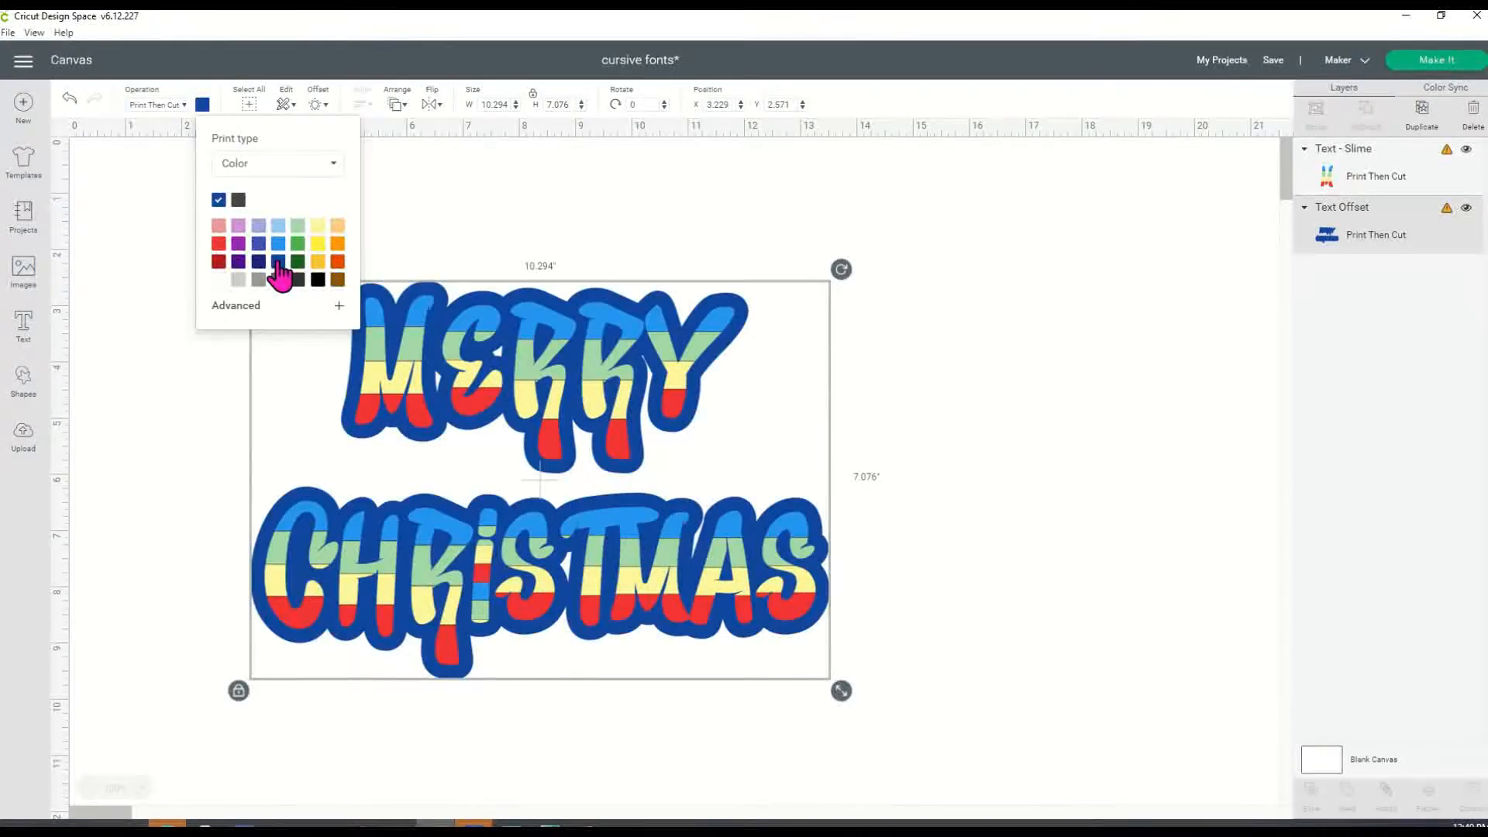
pyautogui.click(1023, 357)
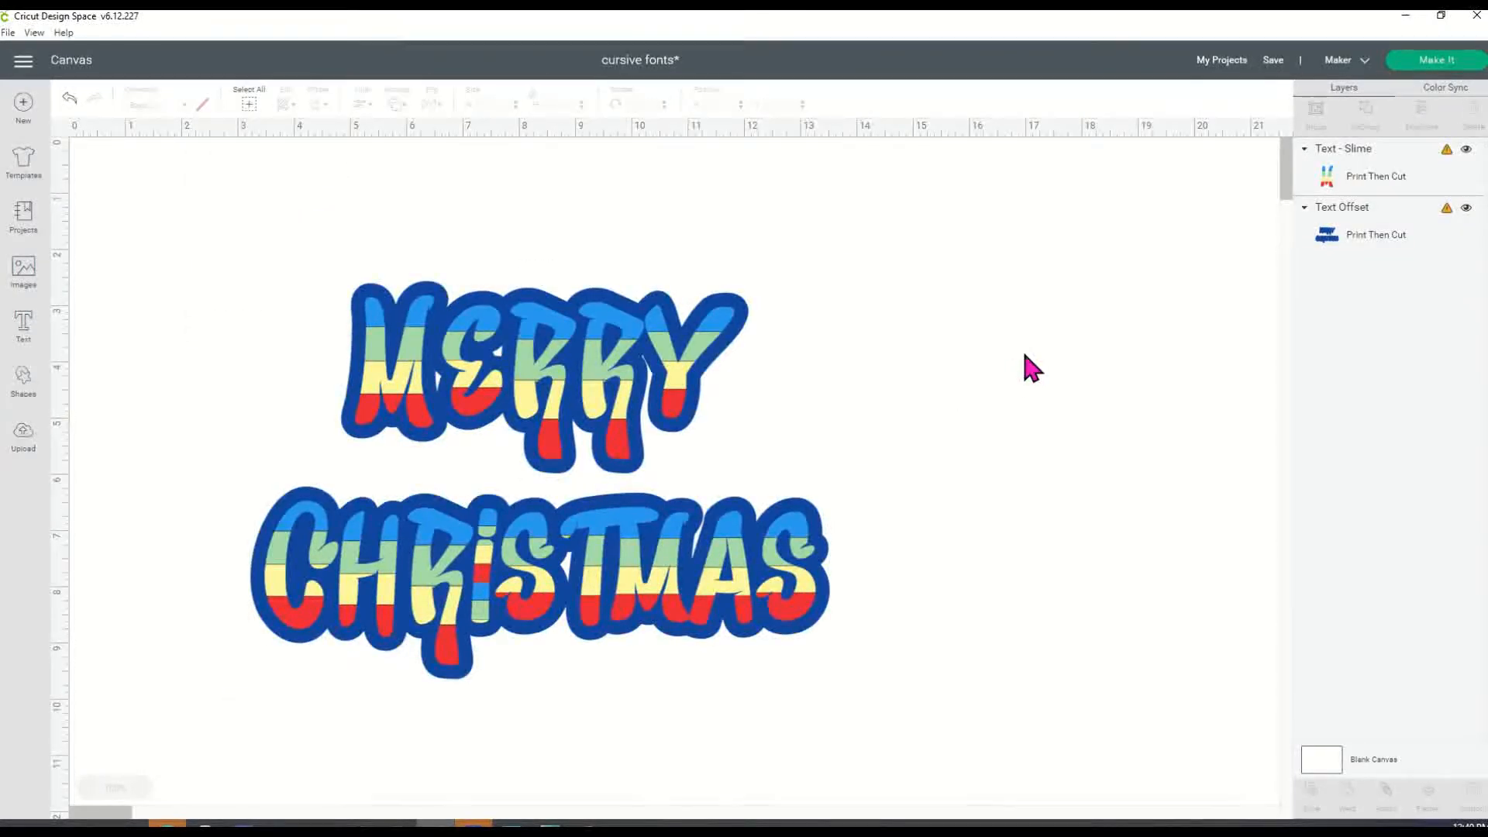
pyautogui.moveTo(227, 231); pyautogui.dragTo(897, 724)
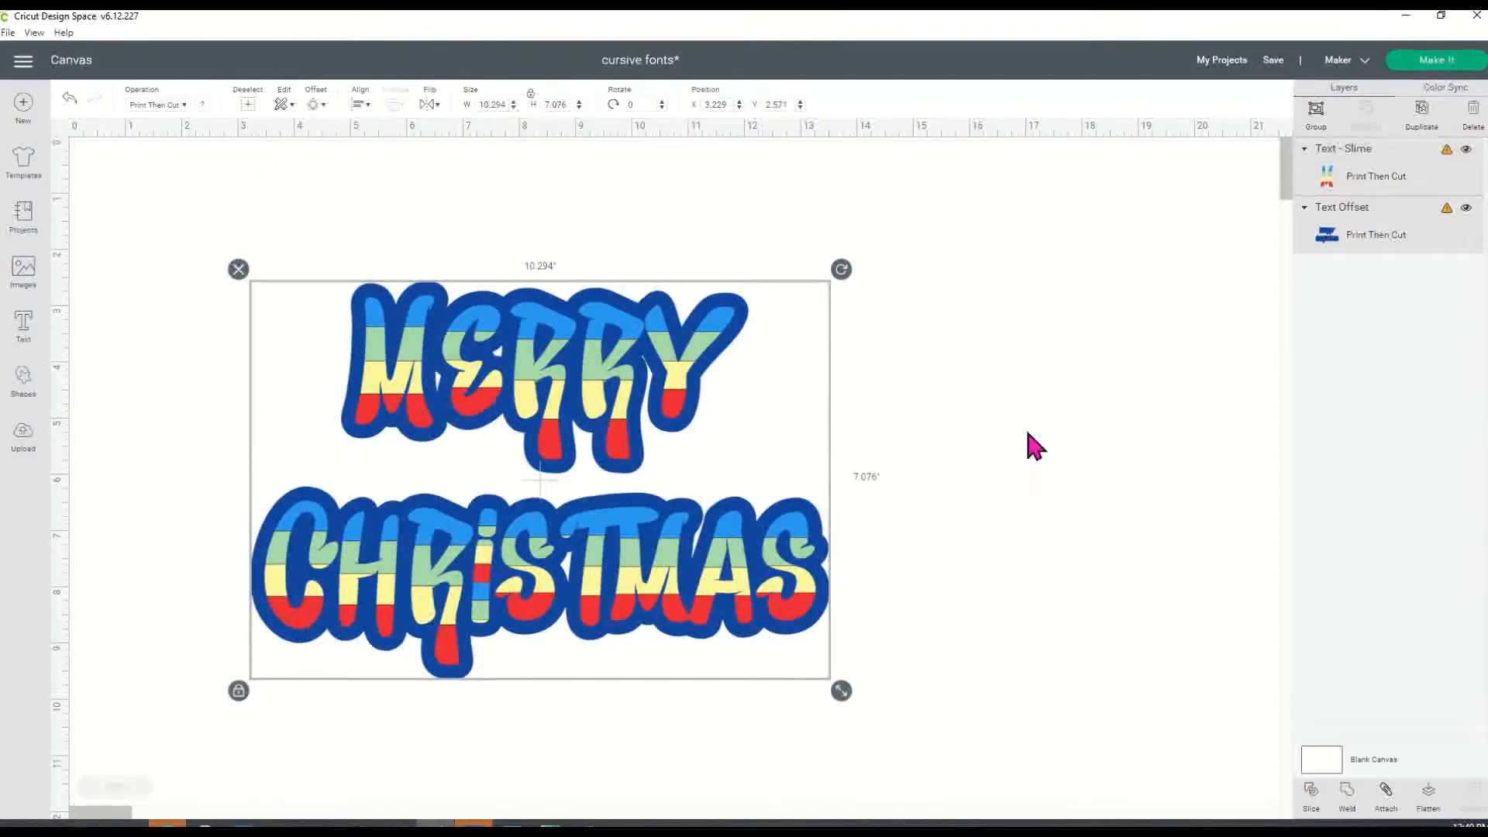
pyautogui.click(958, 387)
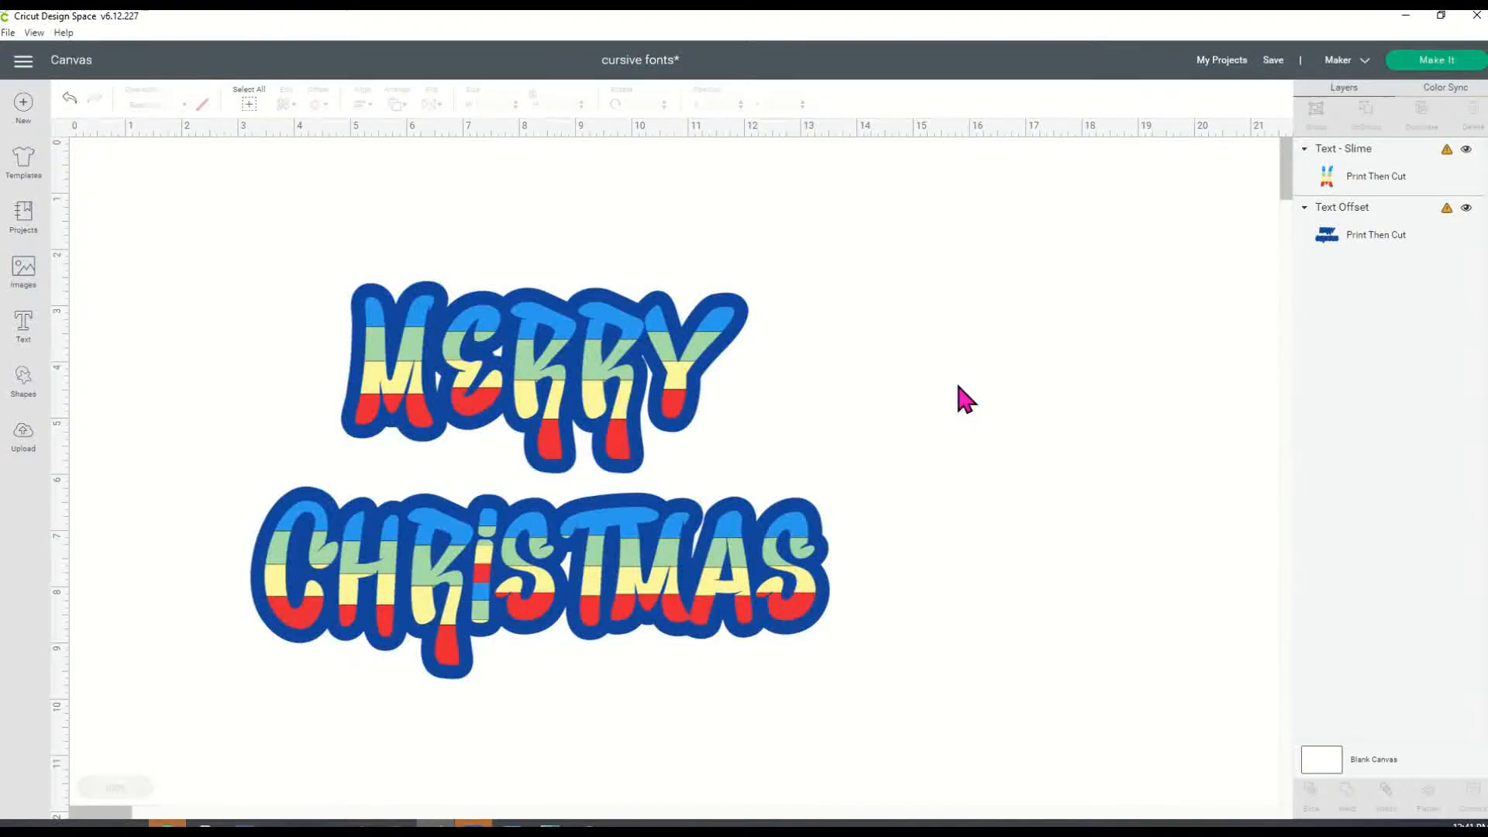
pyautogui.click(27, 428)
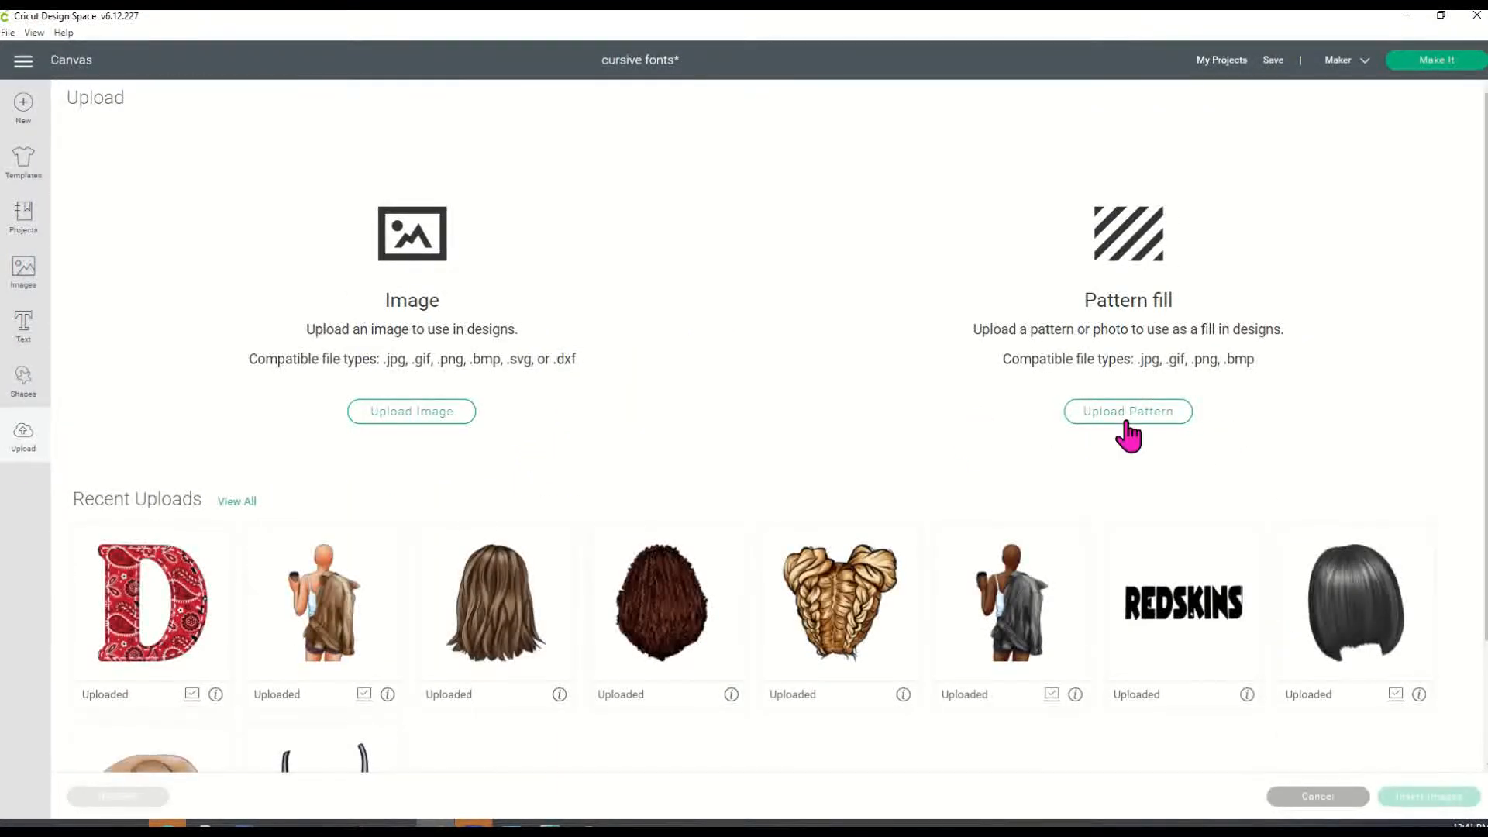
pyautogui.click(1320, 799)
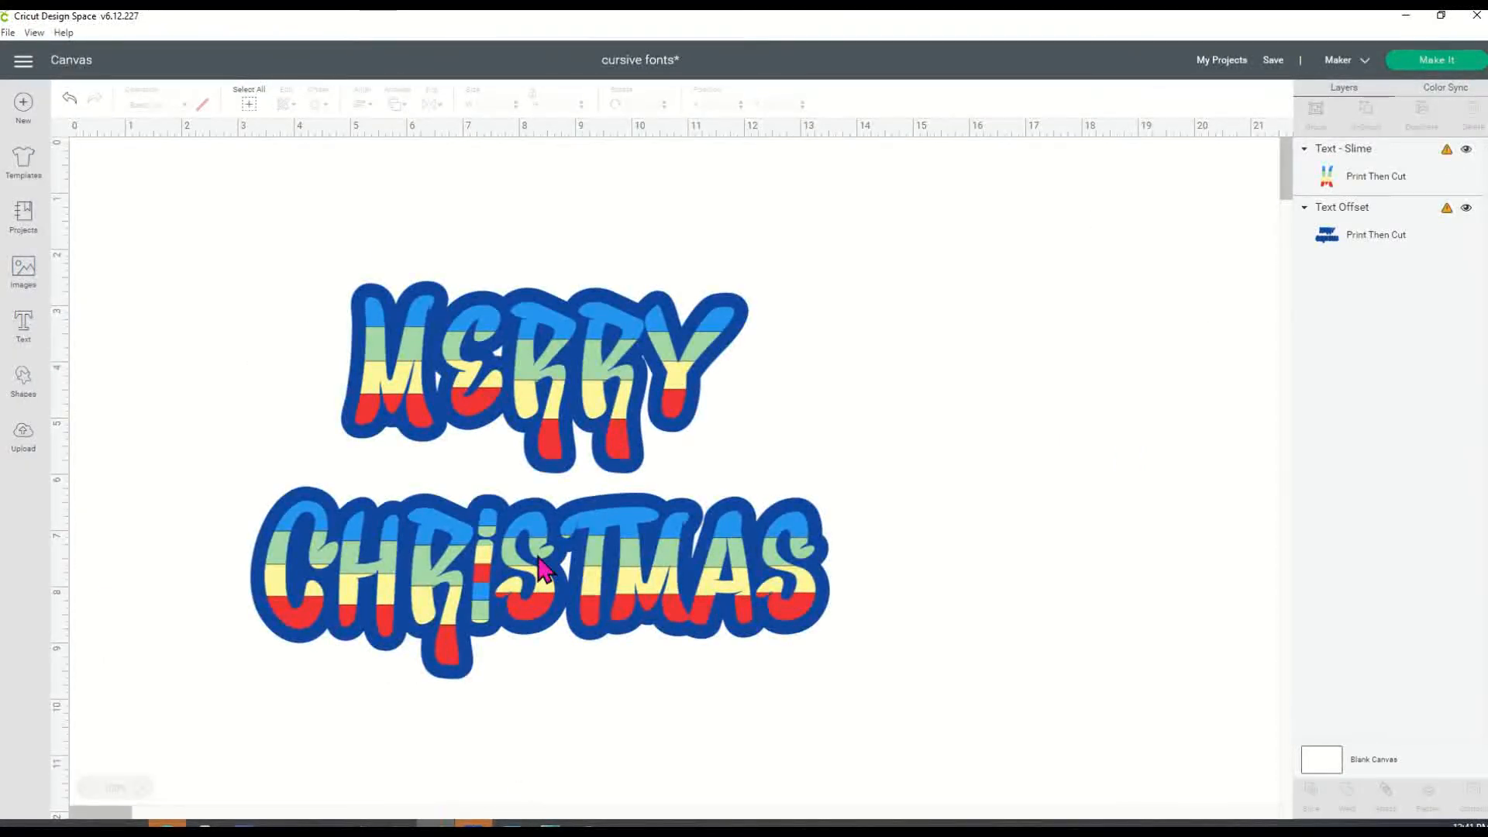
# Step: Shrink the text and its offset together to about 4.95 by 3.40 inches near the canvas's upper-left corner
pyautogui.moveTo(165, 215); pyautogui.dragTo(543, 489)
pyautogui.moveTo(463, 438); pyautogui.dragTo(382, 358)
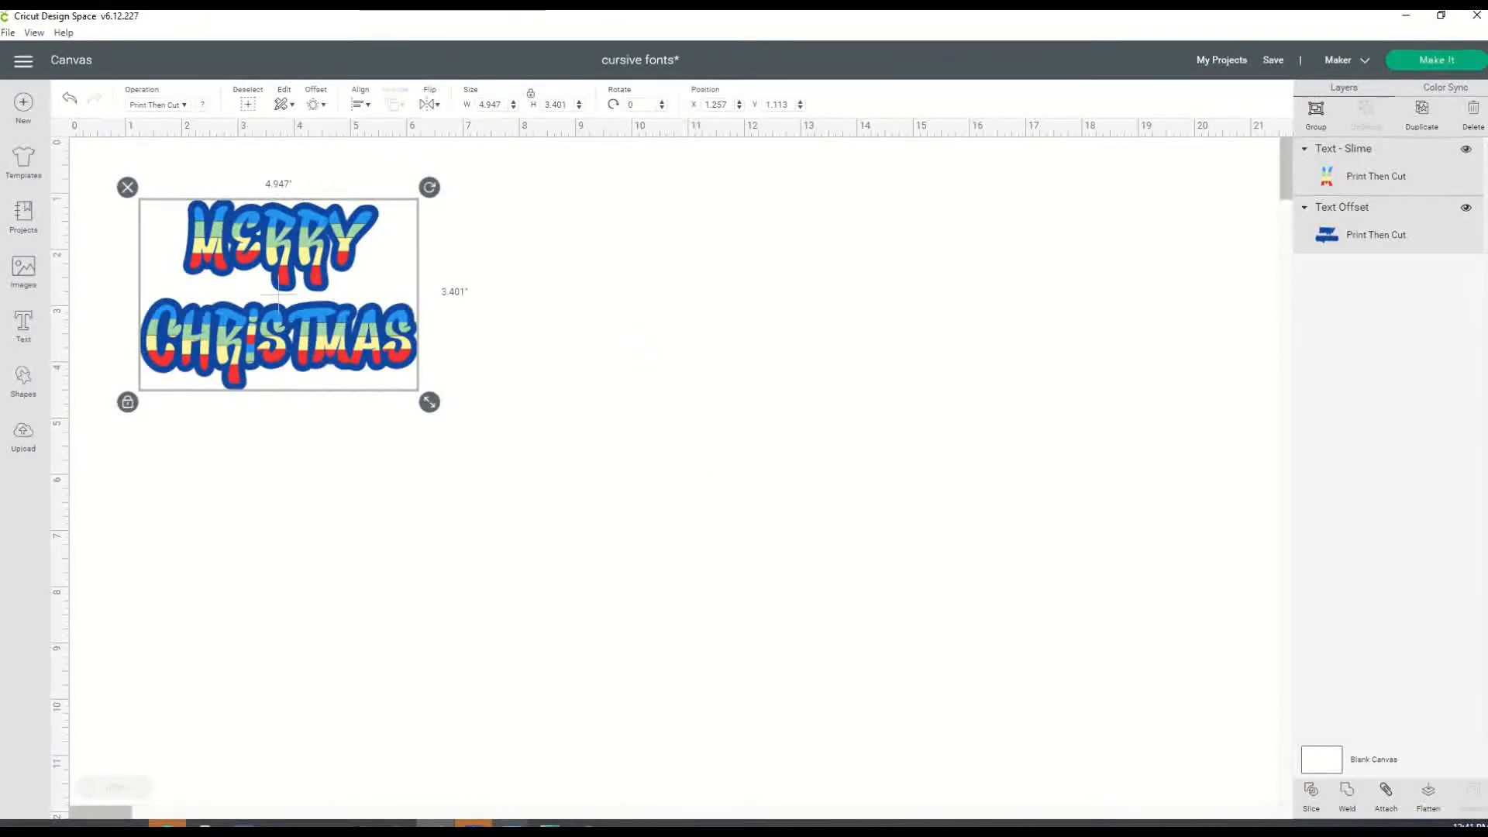
# Step: Switch to PowerPoint and delete the four-color stripe picture from slide 1
pyautogui.click(589, 824)
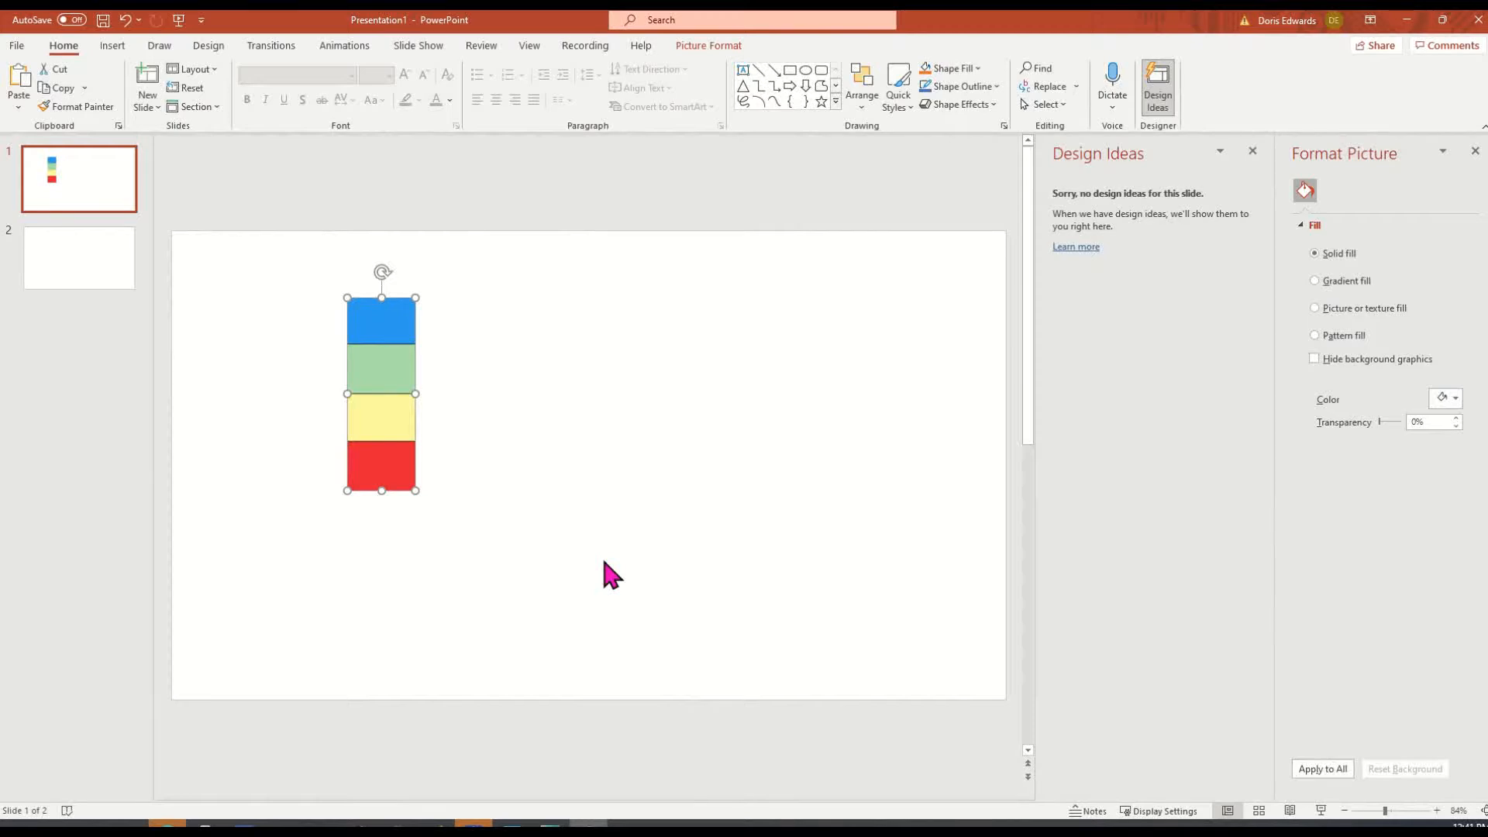
pyautogui.press('Delete')
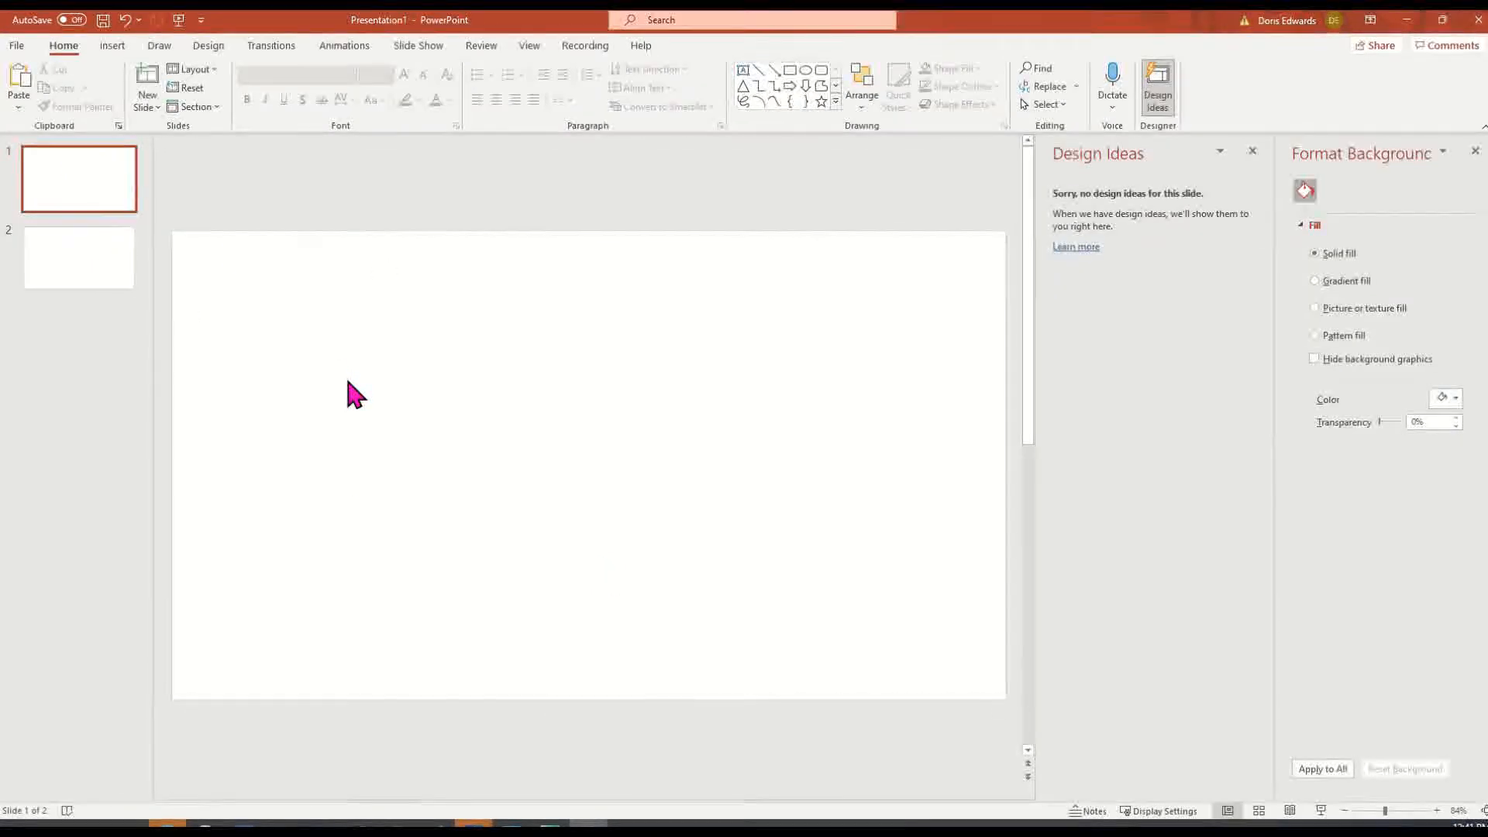
# Step: Open the background formatting options for the blank slide 2 and close the Design Ideas pane
pyautogui.click(87, 275)
pyautogui.click(349, 519)
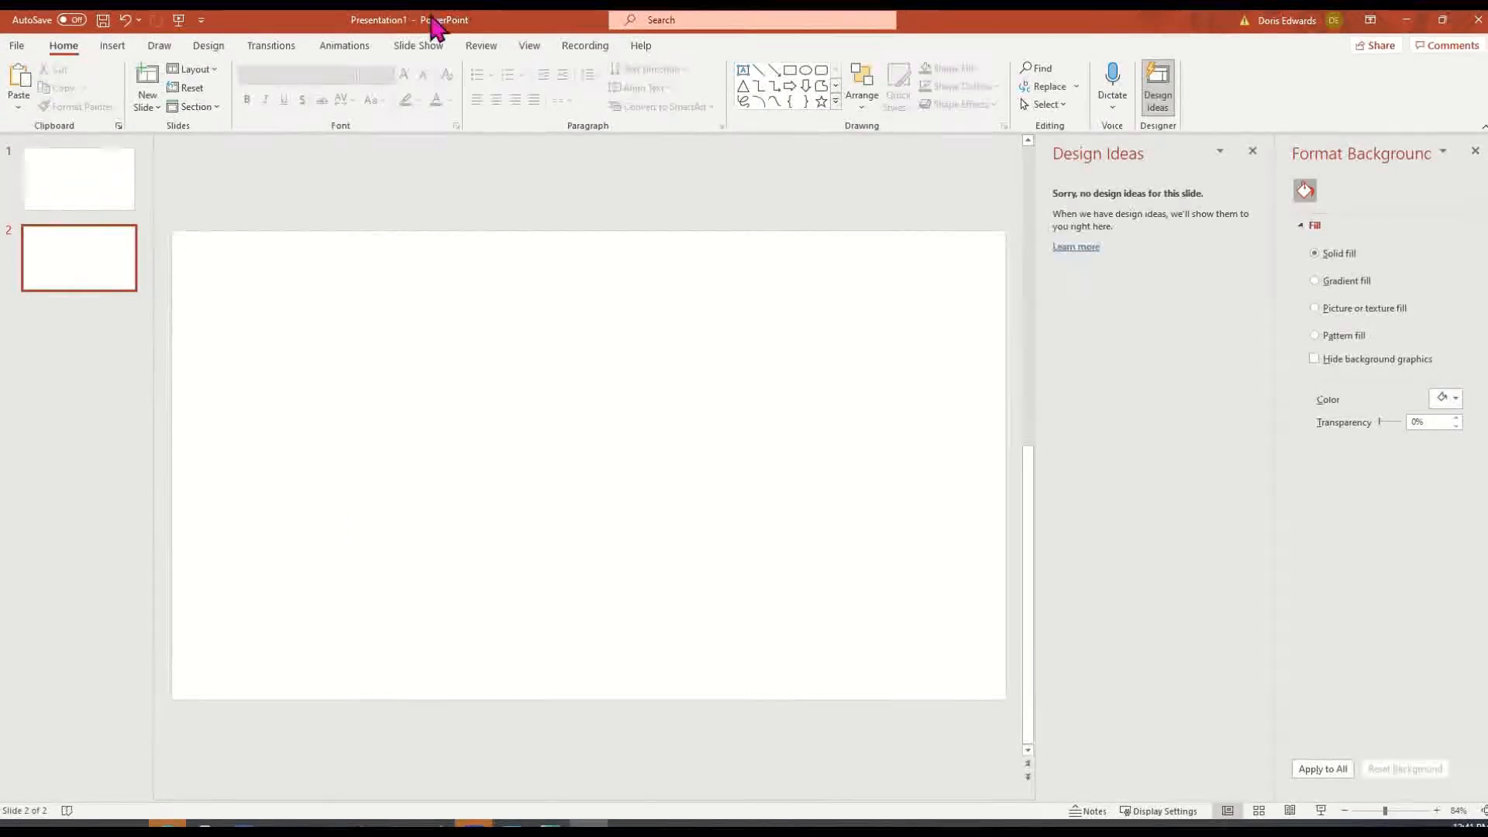
pyautogui.rightClick(527, 367)
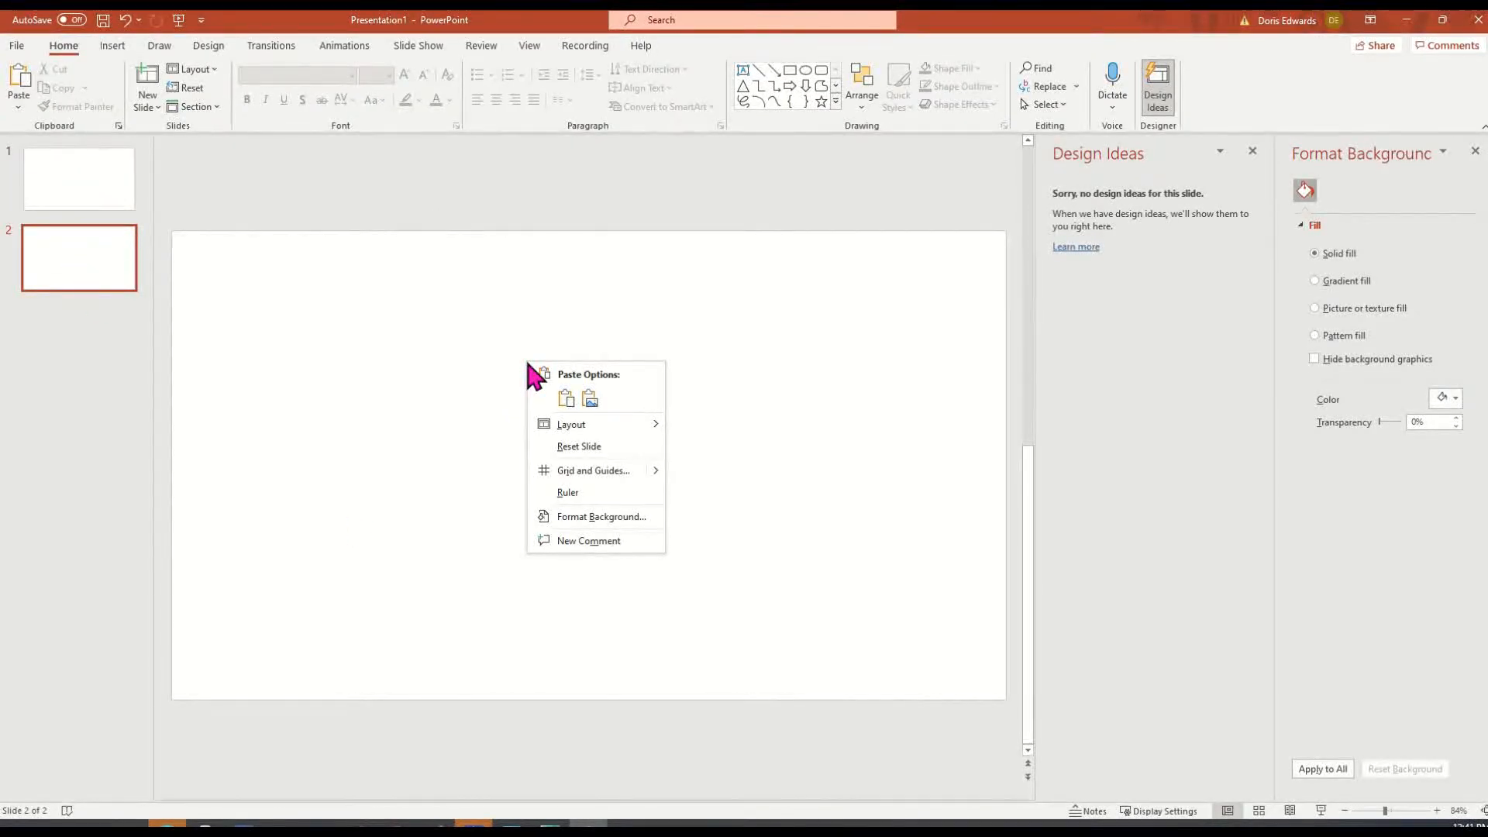
pyautogui.click(641, 525)
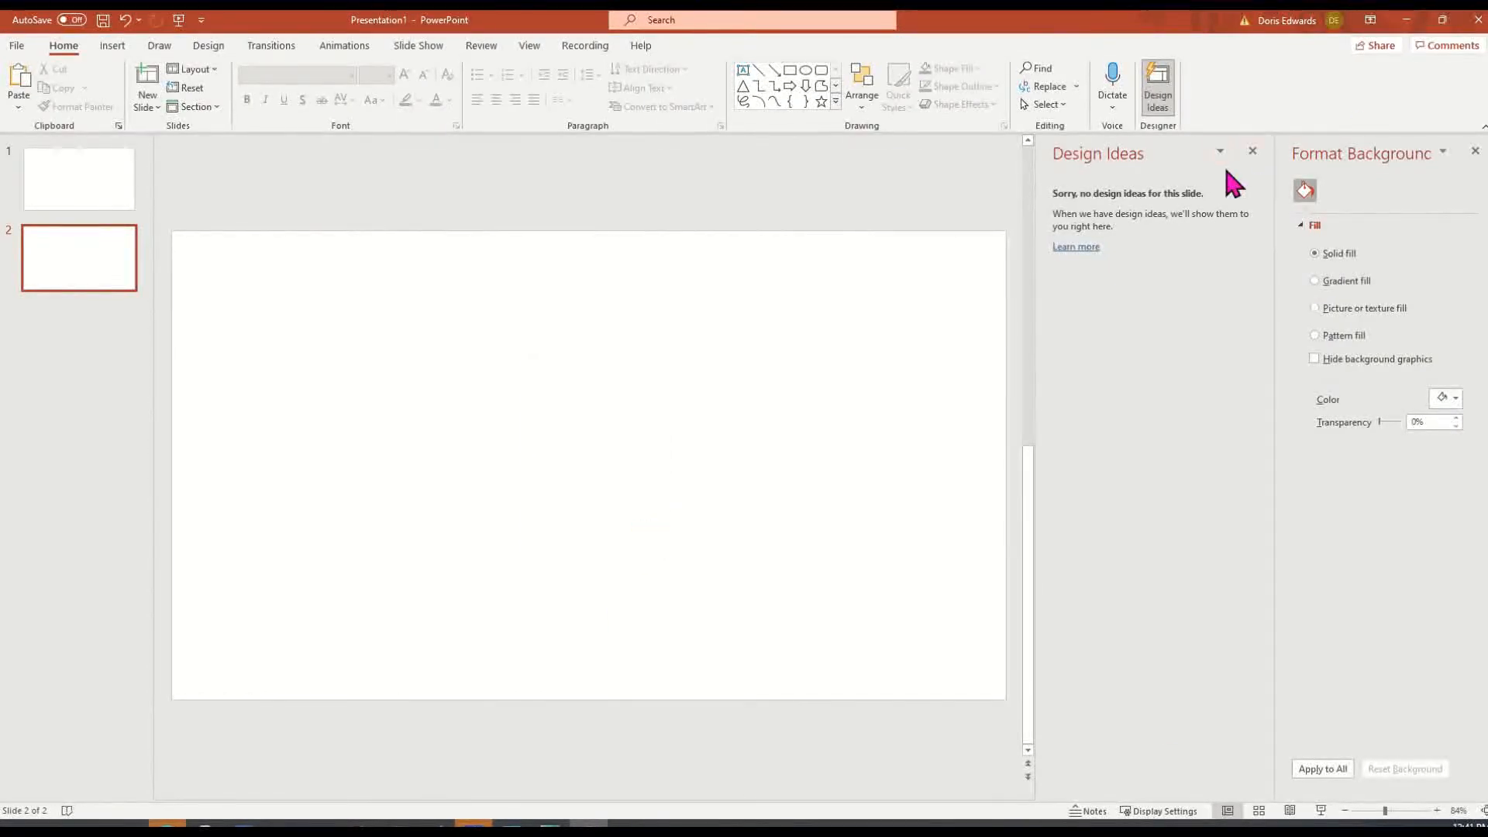
pyautogui.click(1252, 150)
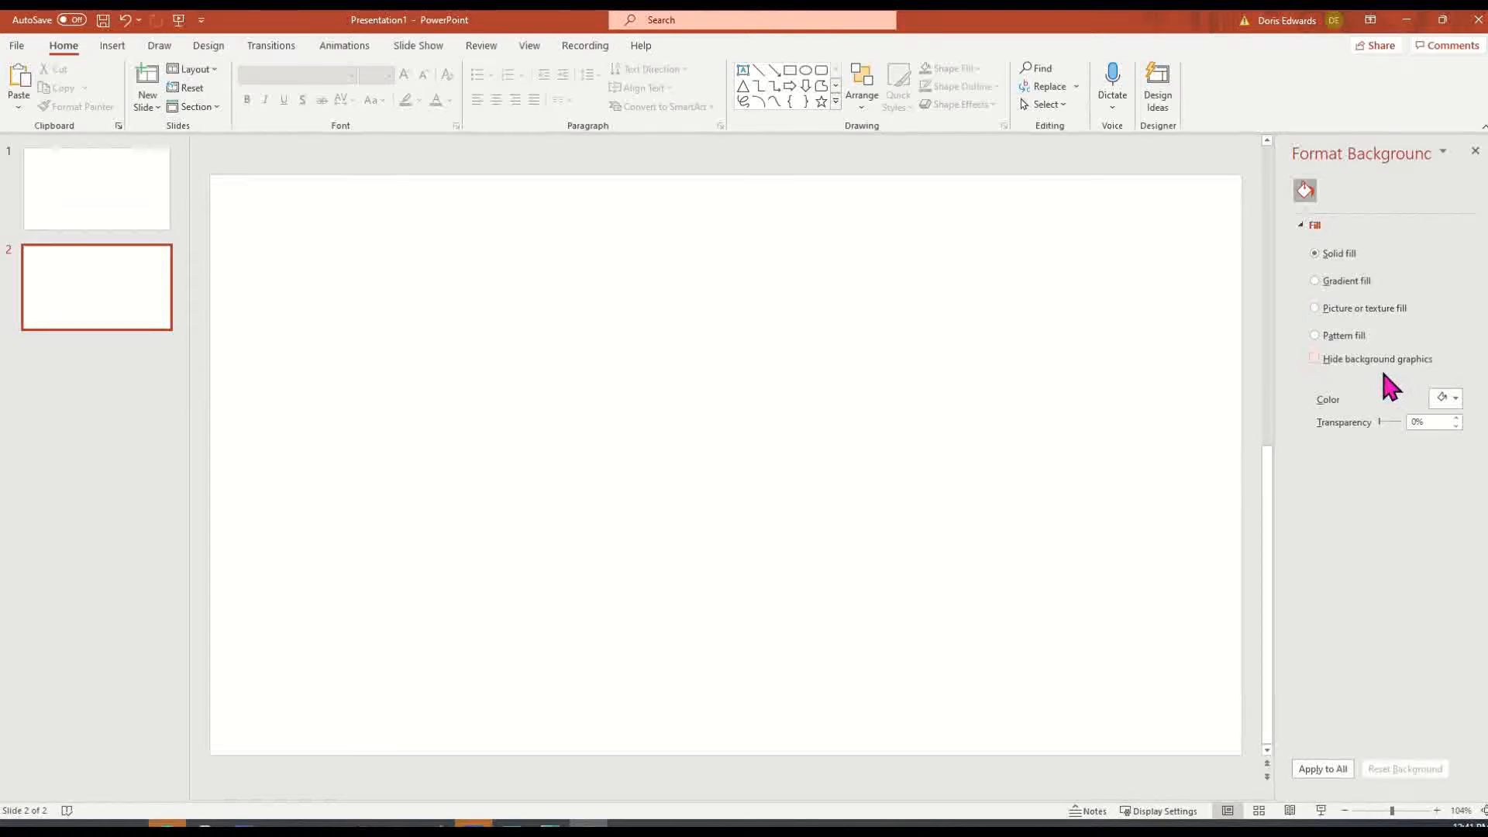
# Step: Give slide 2 a gradient background fill using the light green preset gradient
pyautogui.click(1361, 281)
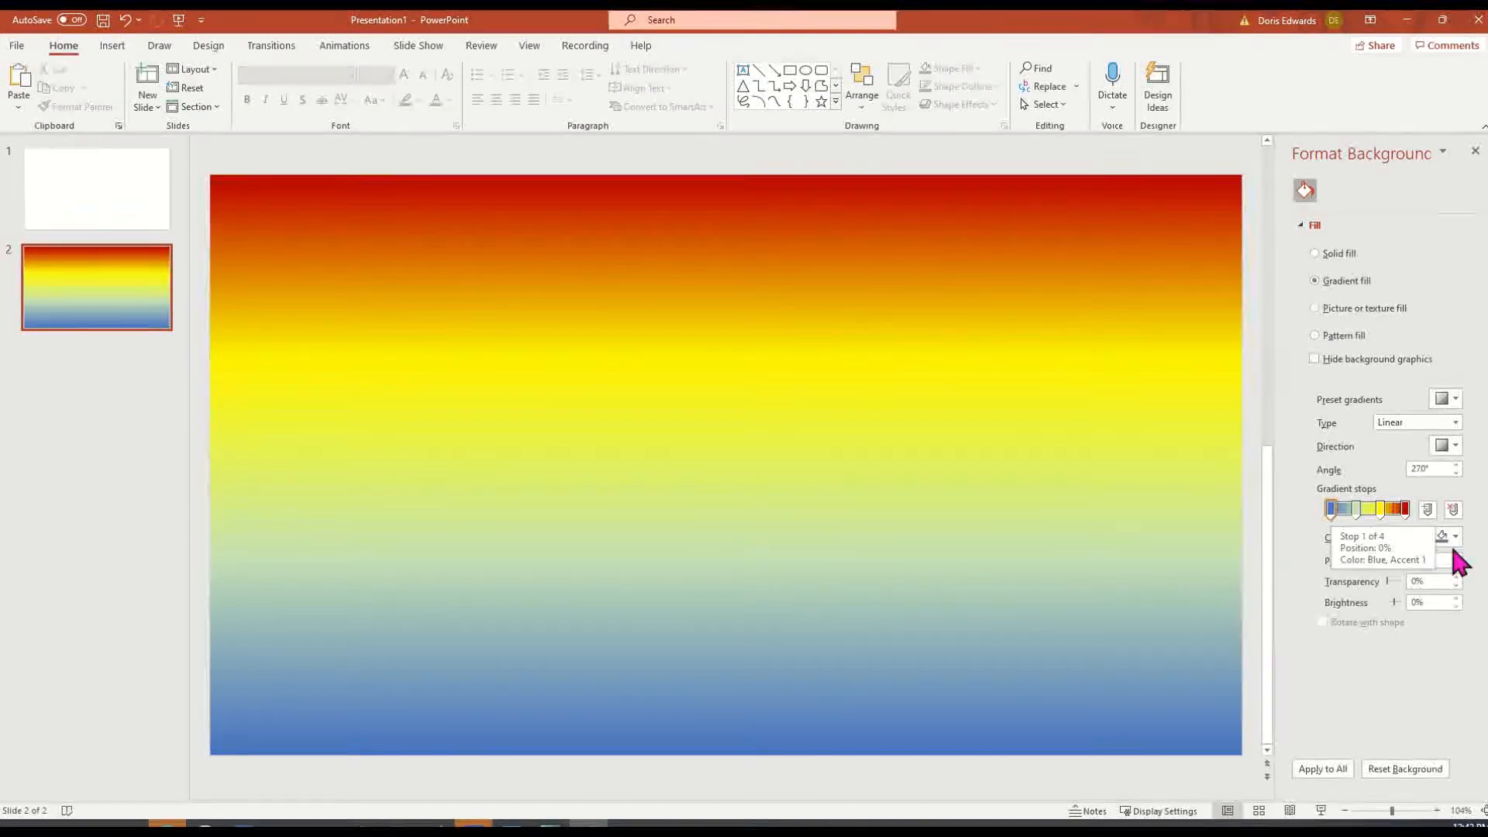
pyautogui.click(1458, 400)
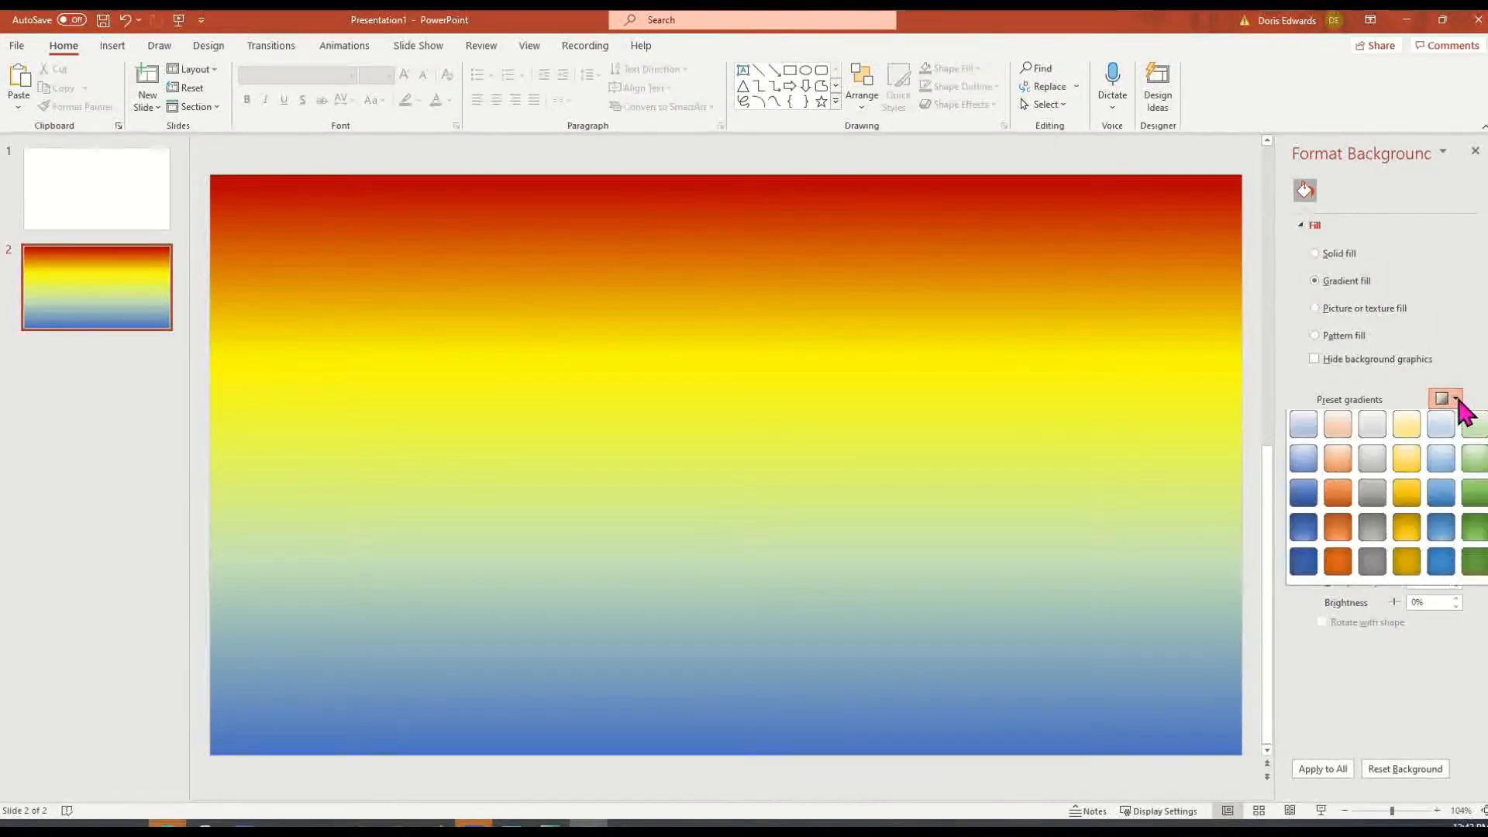
pyautogui.click(1461, 436)
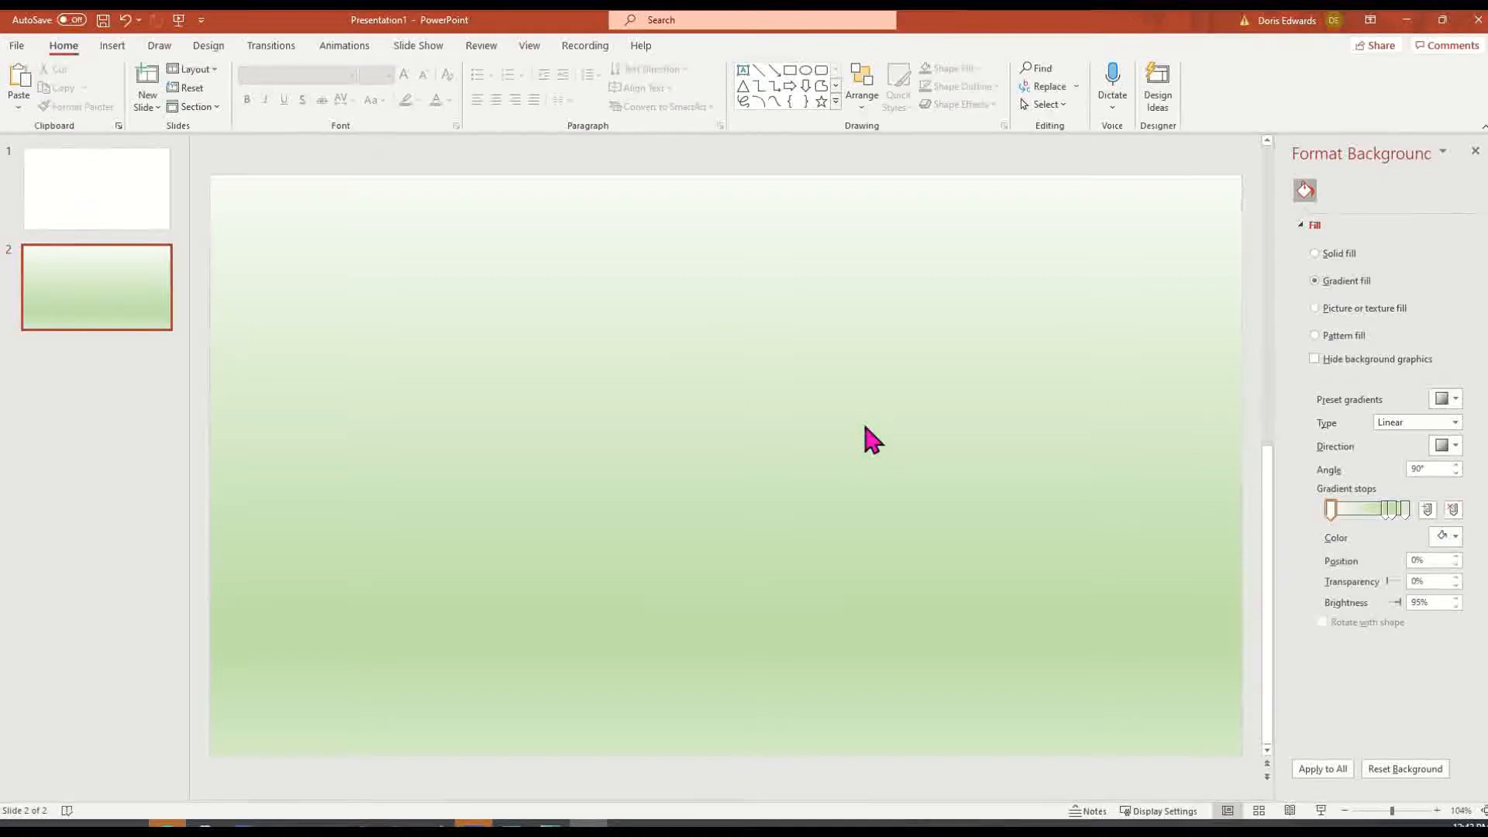
pyautogui.click(1334, 255)
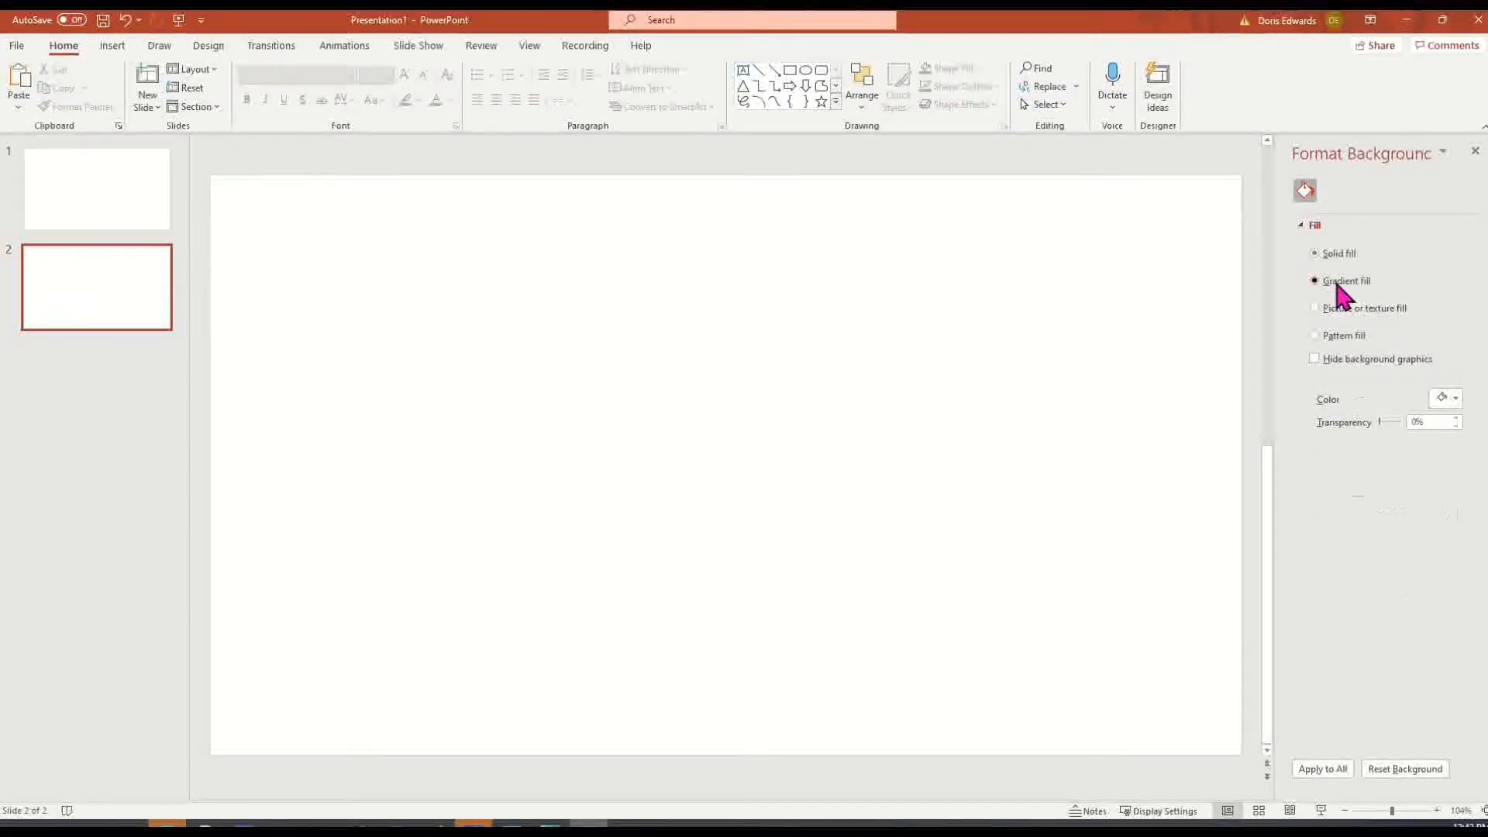
pyautogui.click(1340, 281)
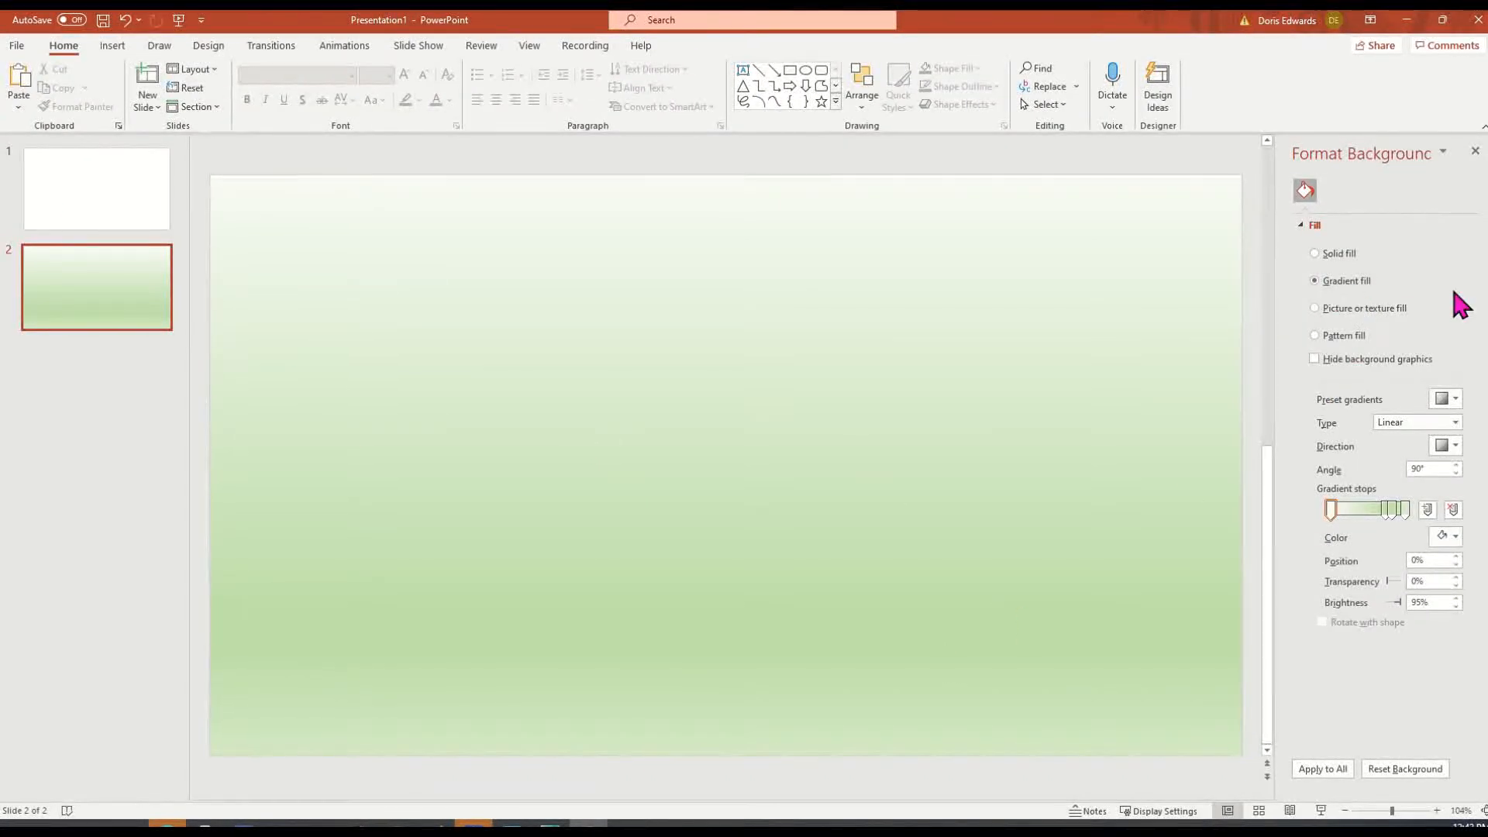
# Step: Reposition the two middle gradient stops so the four stops are spread roughly evenly
pyautogui.moveTo(1381, 511); pyautogui.dragTo(1362, 514)
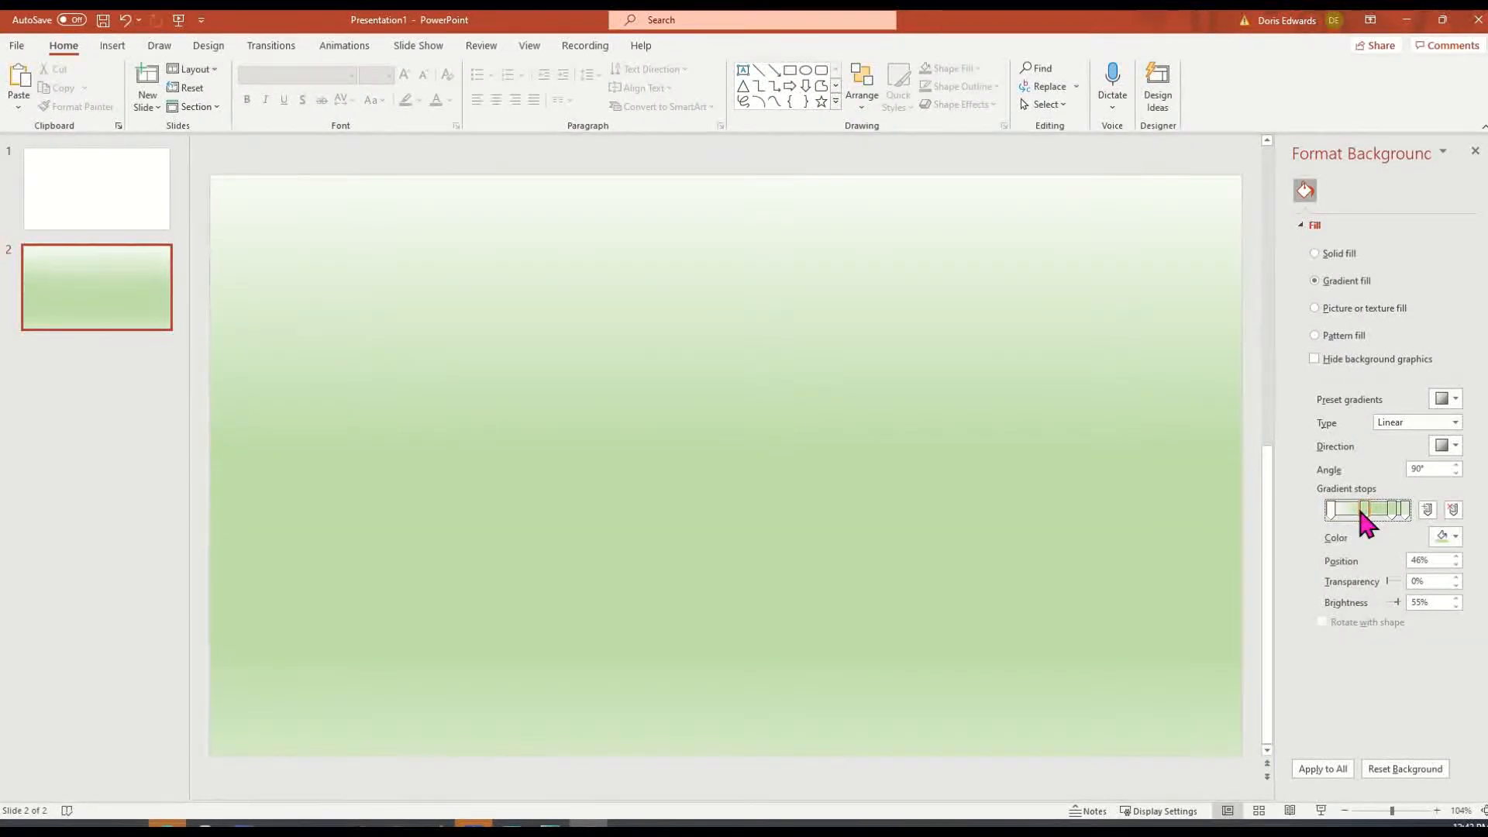
pyautogui.click(1363, 510)
pyautogui.moveTo(1362, 509)
pyautogui.mouseDown()
pyautogui.moveTo(1330, 504)
pyautogui.moveTo(1407, 515)
pyautogui.moveTo(1356, 512)
pyautogui.mouseUp()
# Step: Set the first gradient stop's color to the blue theme color
pyautogui.click(1330, 510)
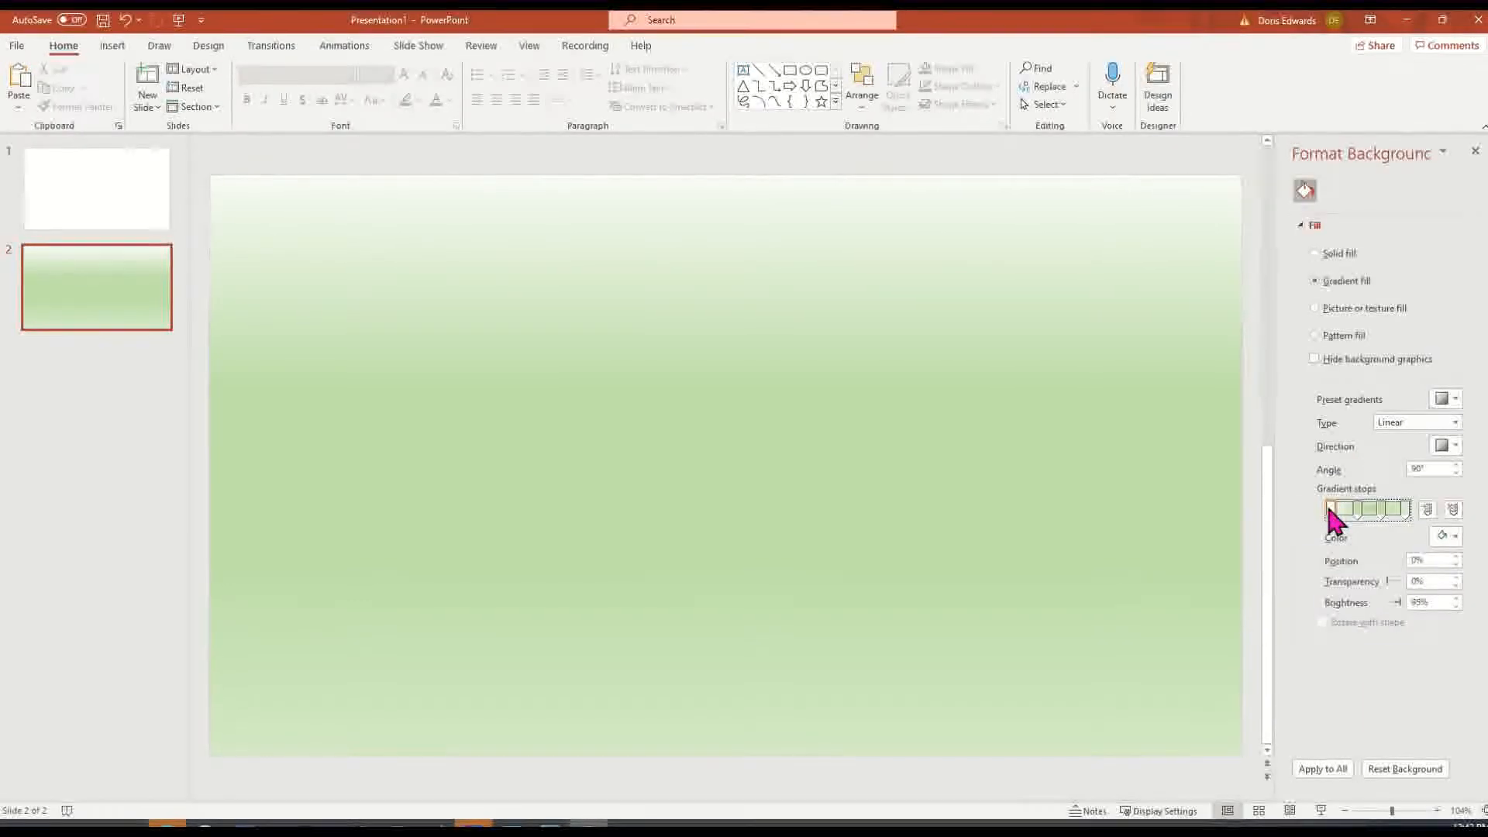
pyautogui.click(1450, 536)
pyautogui.click(1417, 575)
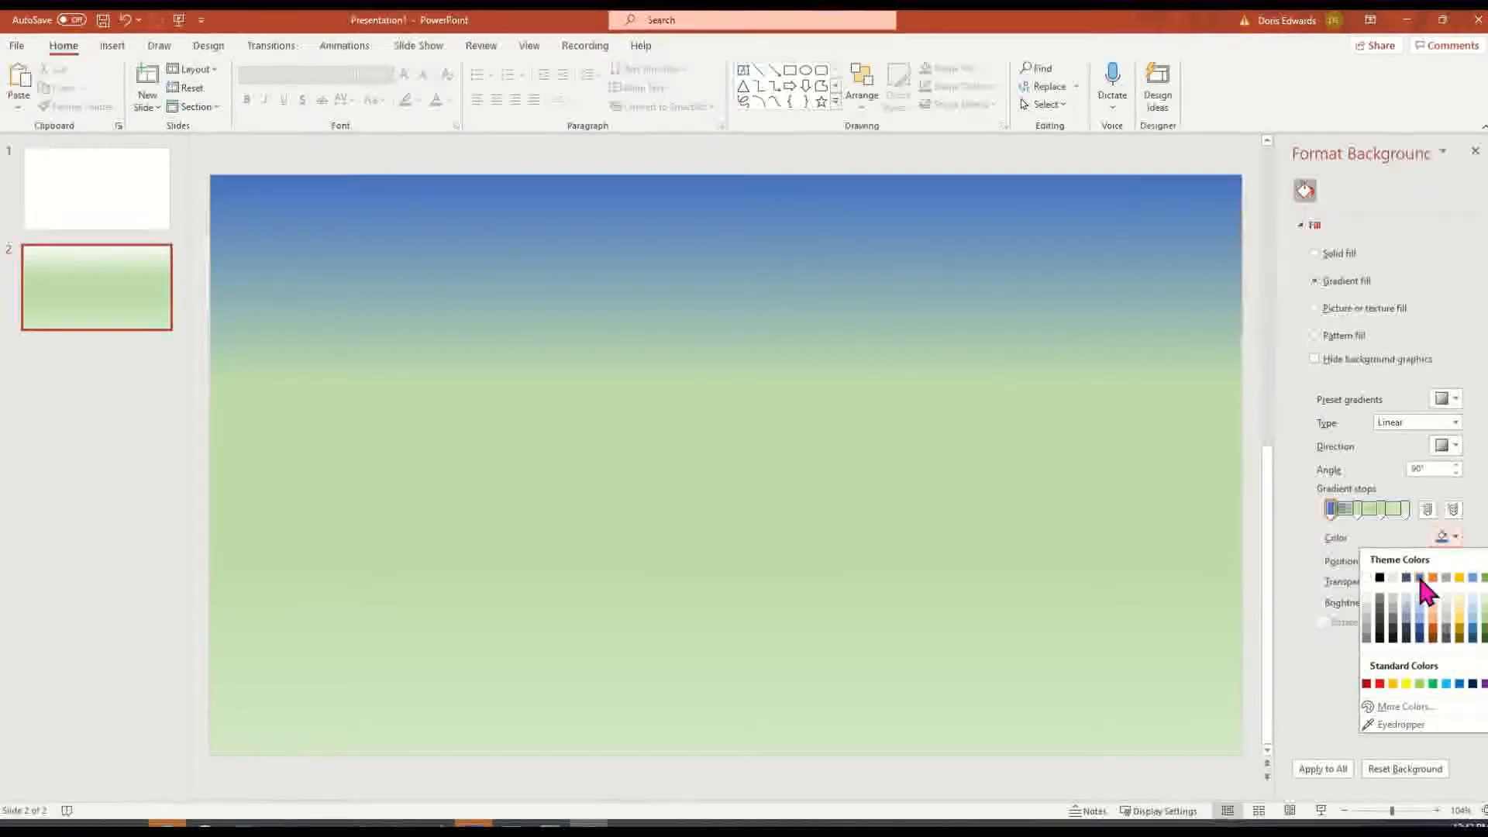
# Step: Set the second gradient stop to standard yellow and the third stop to standard light green
pyautogui.click(1358, 510)
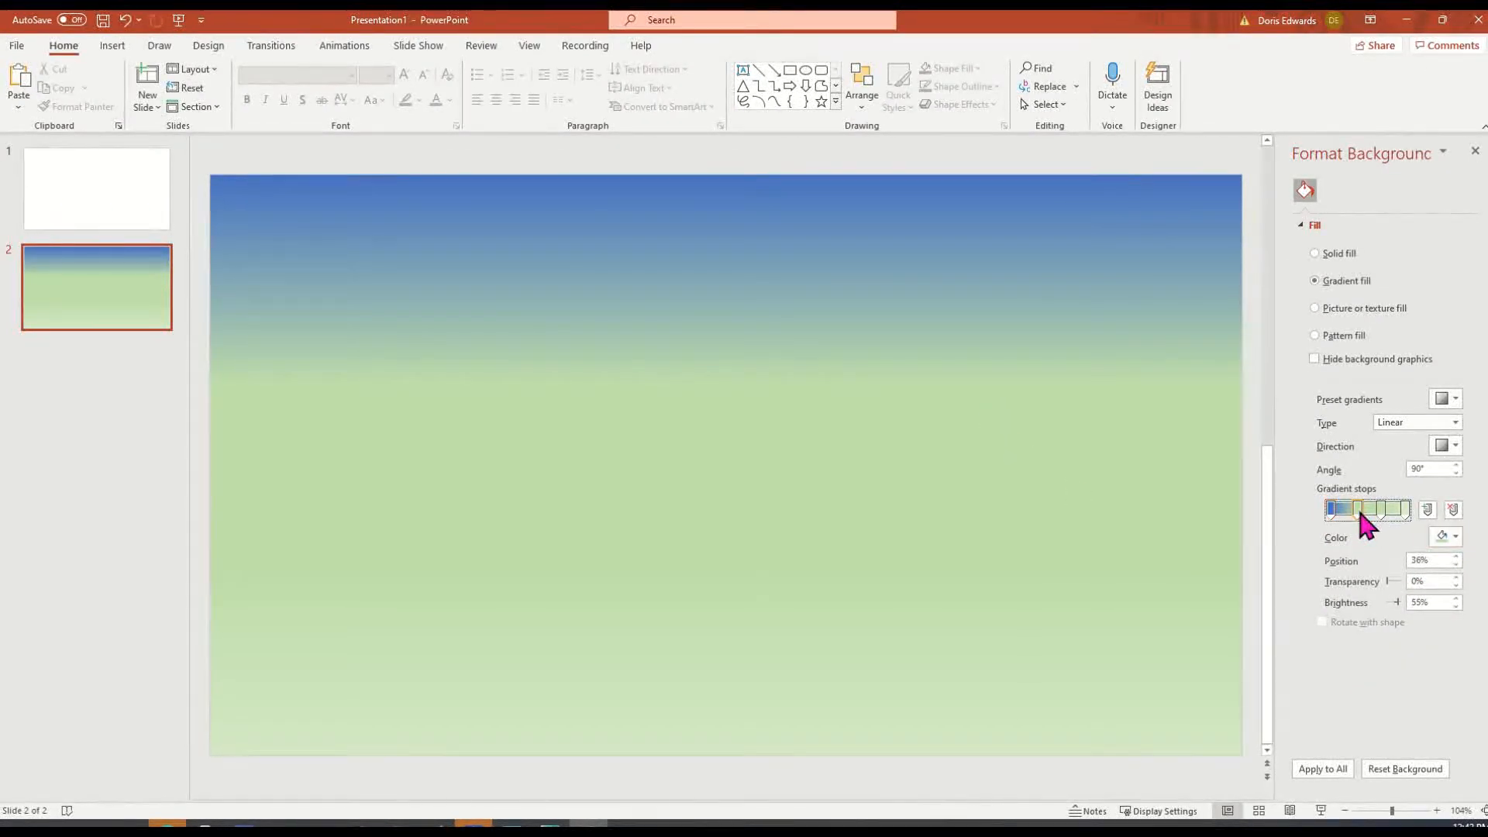
pyautogui.click(1456, 537)
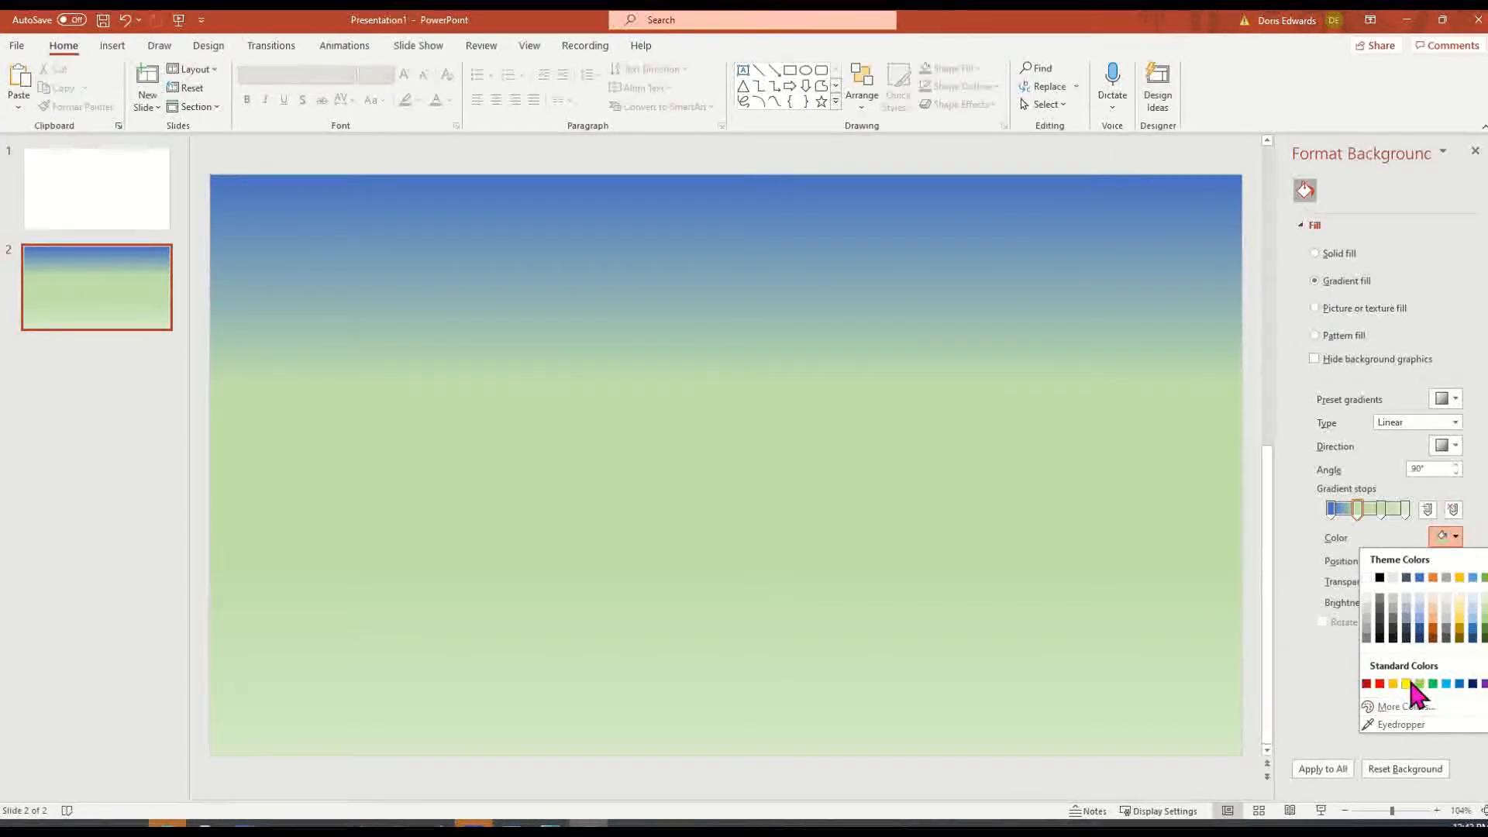
pyautogui.click(1407, 683)
pyautogui.click(1381, 511)
pyautogui.click(1456, 539)
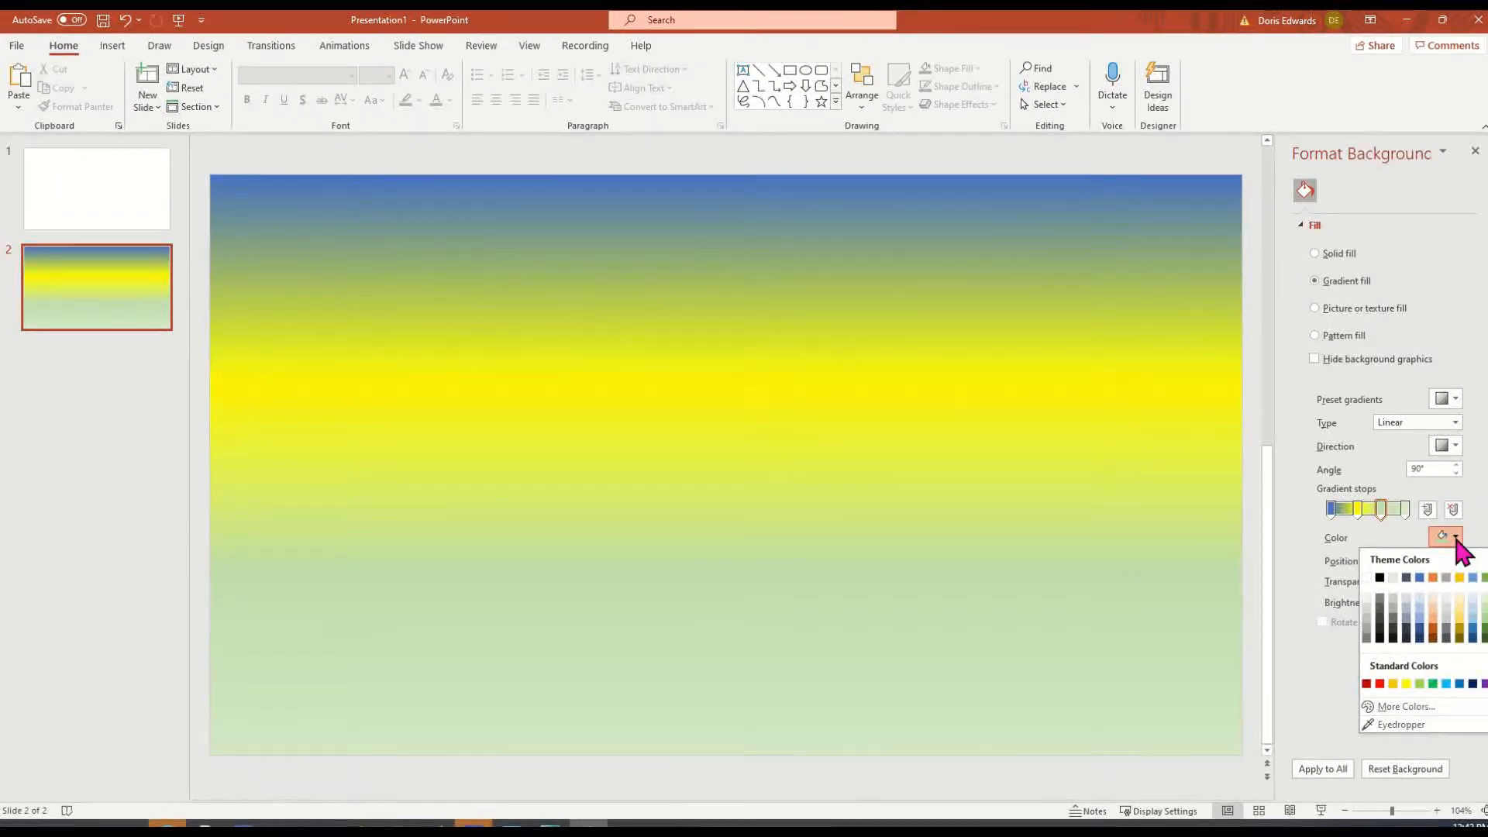
pyautogui.click(1419, 684)
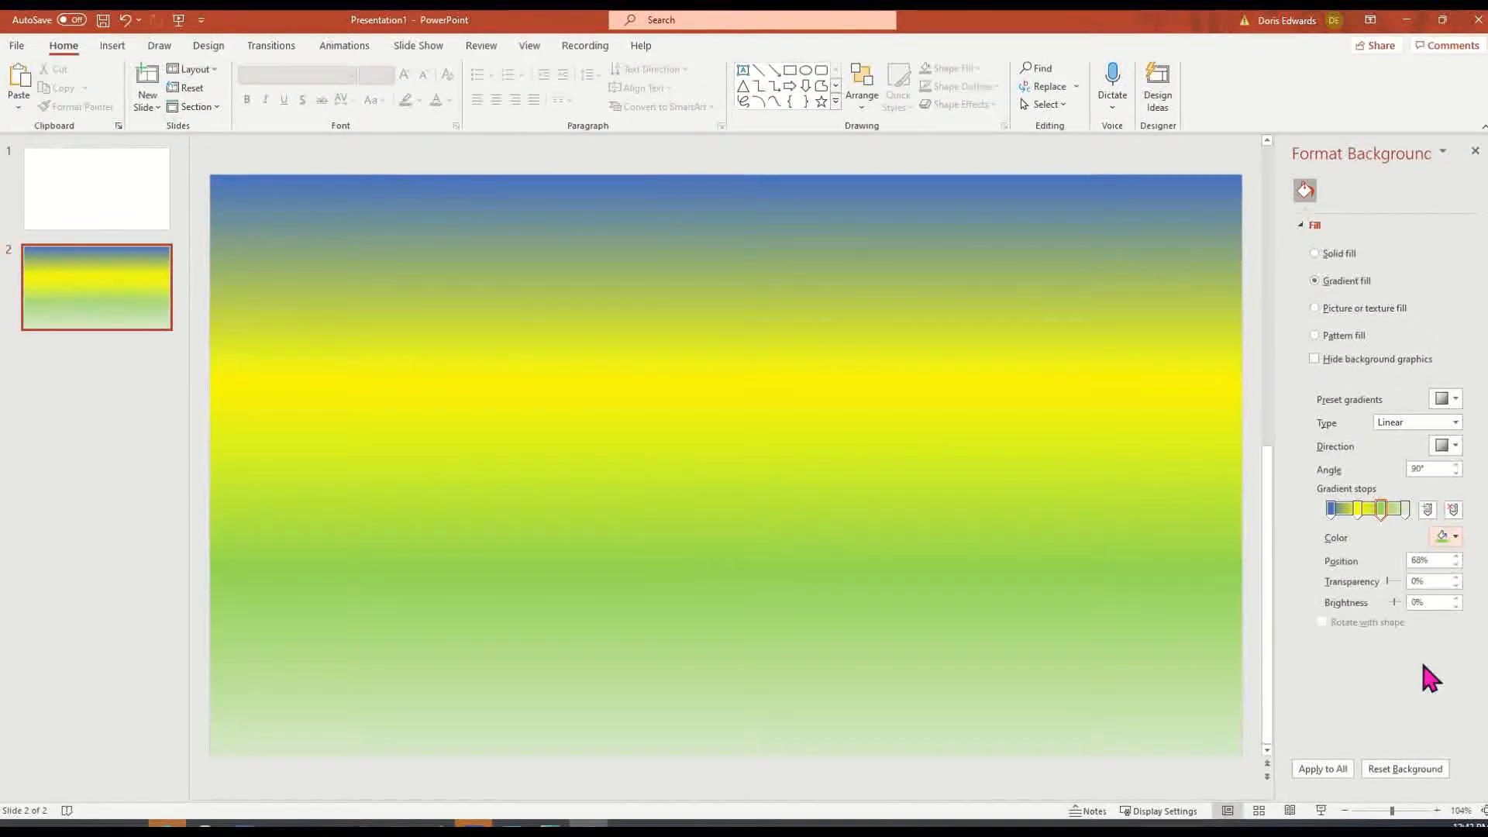
# Step: Set the last gradient stop's color to standard dark red
pyautogui.click(1404, 510)
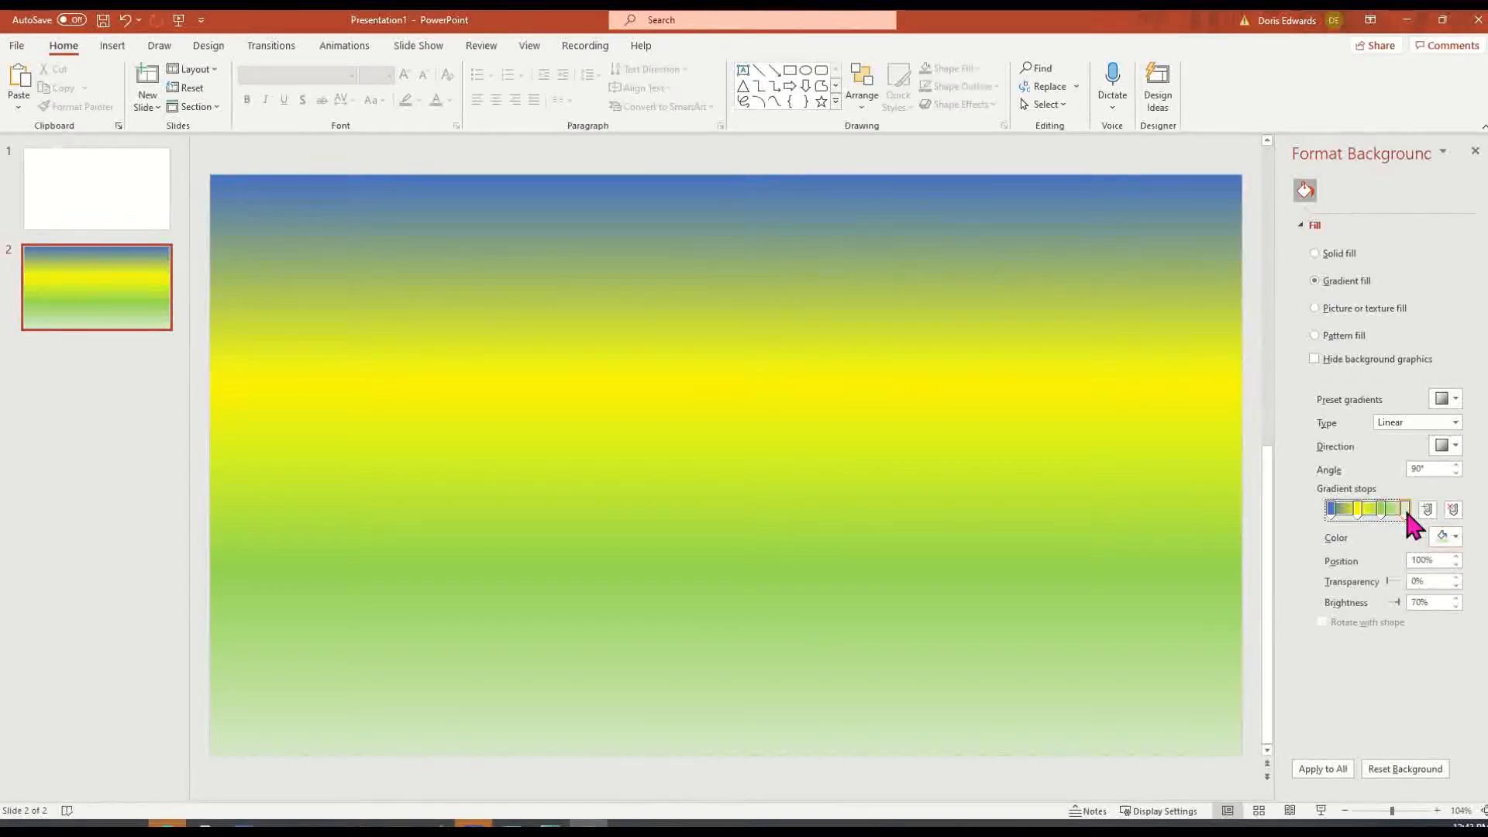
pyautogui.click(1457, 538)
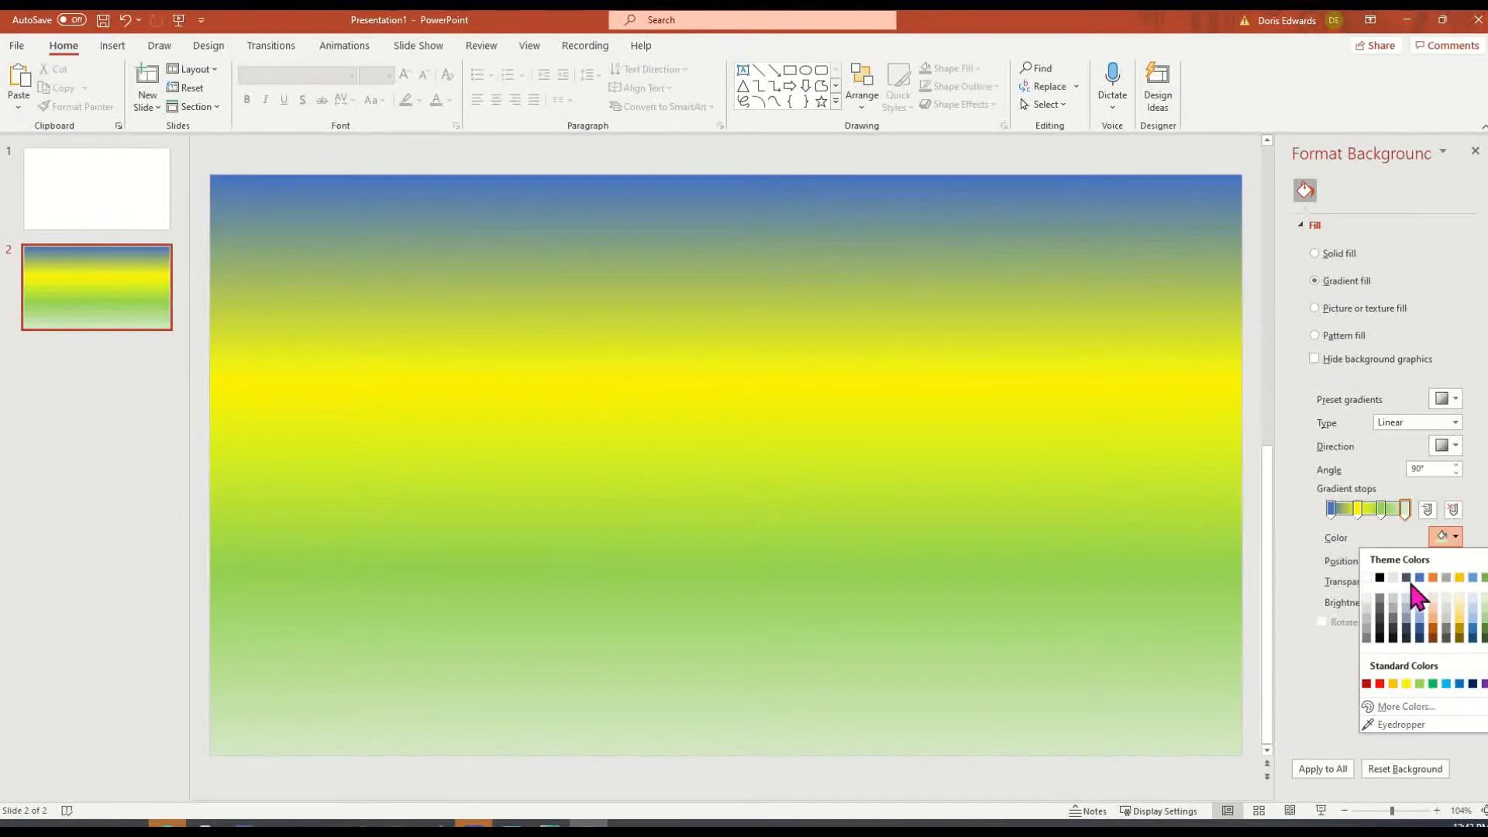
pyautogui.click(1367, 684)
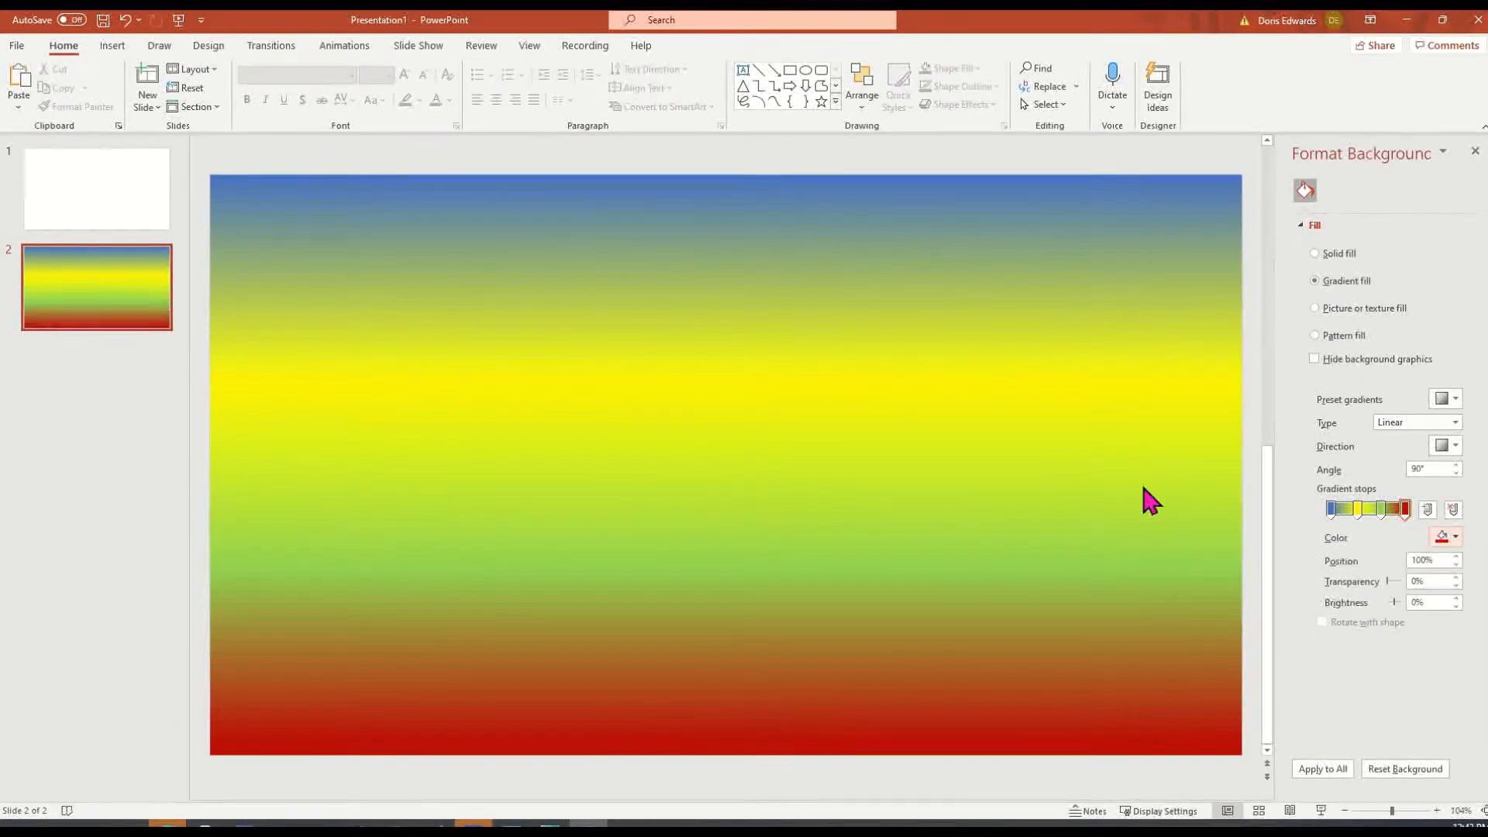
# Step: Add two more gradient stops and space the stops roughly evenly, with the fourth at 68% and the fifth at 83%
pyautogui.click(1427, 508)
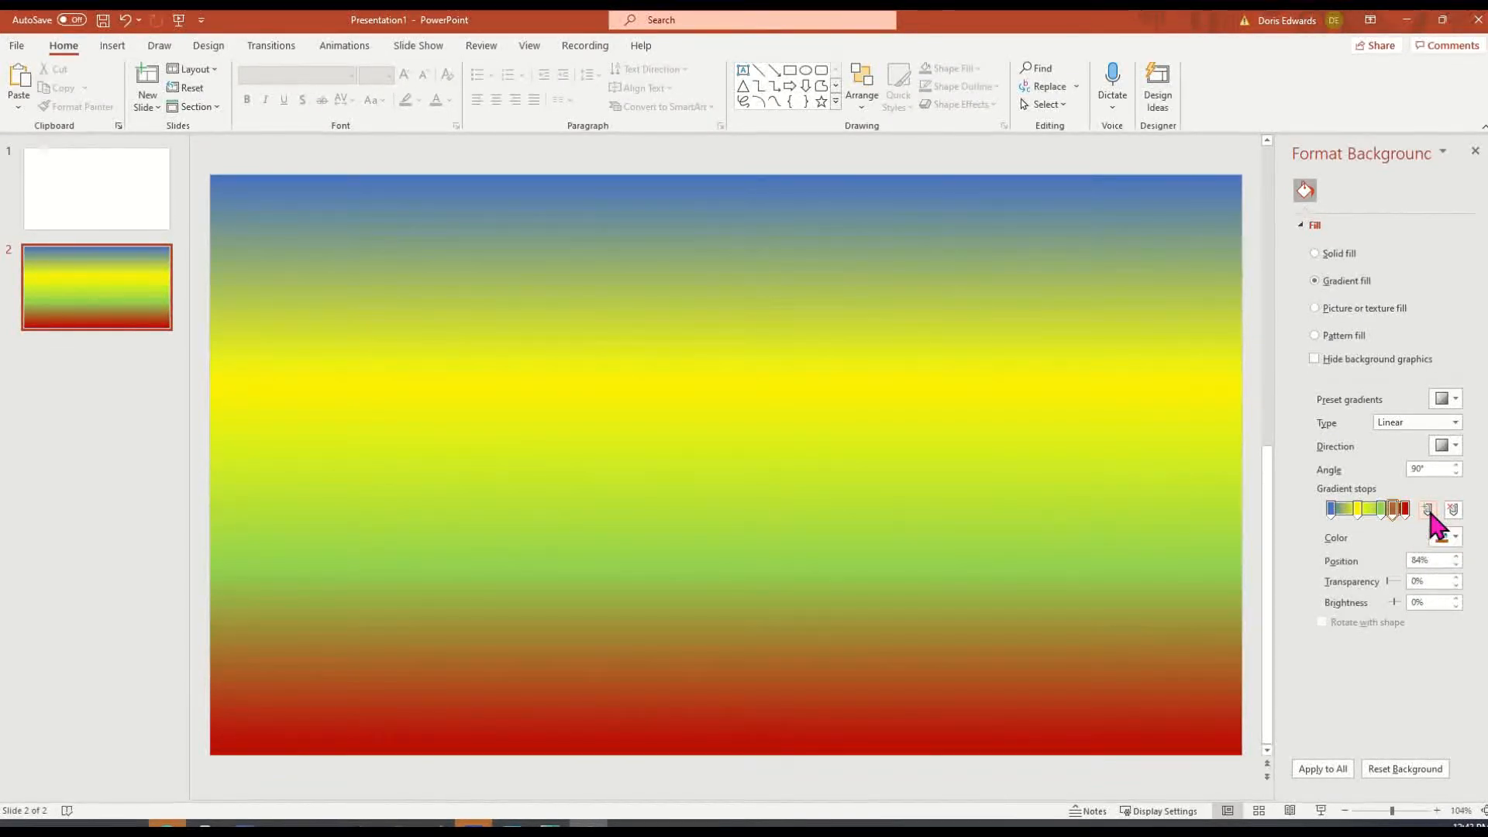
pyautogui.click(1357, 508)
pyautogui.moveTo(1357, 505); pyautogui.dragTo(1381, 513)
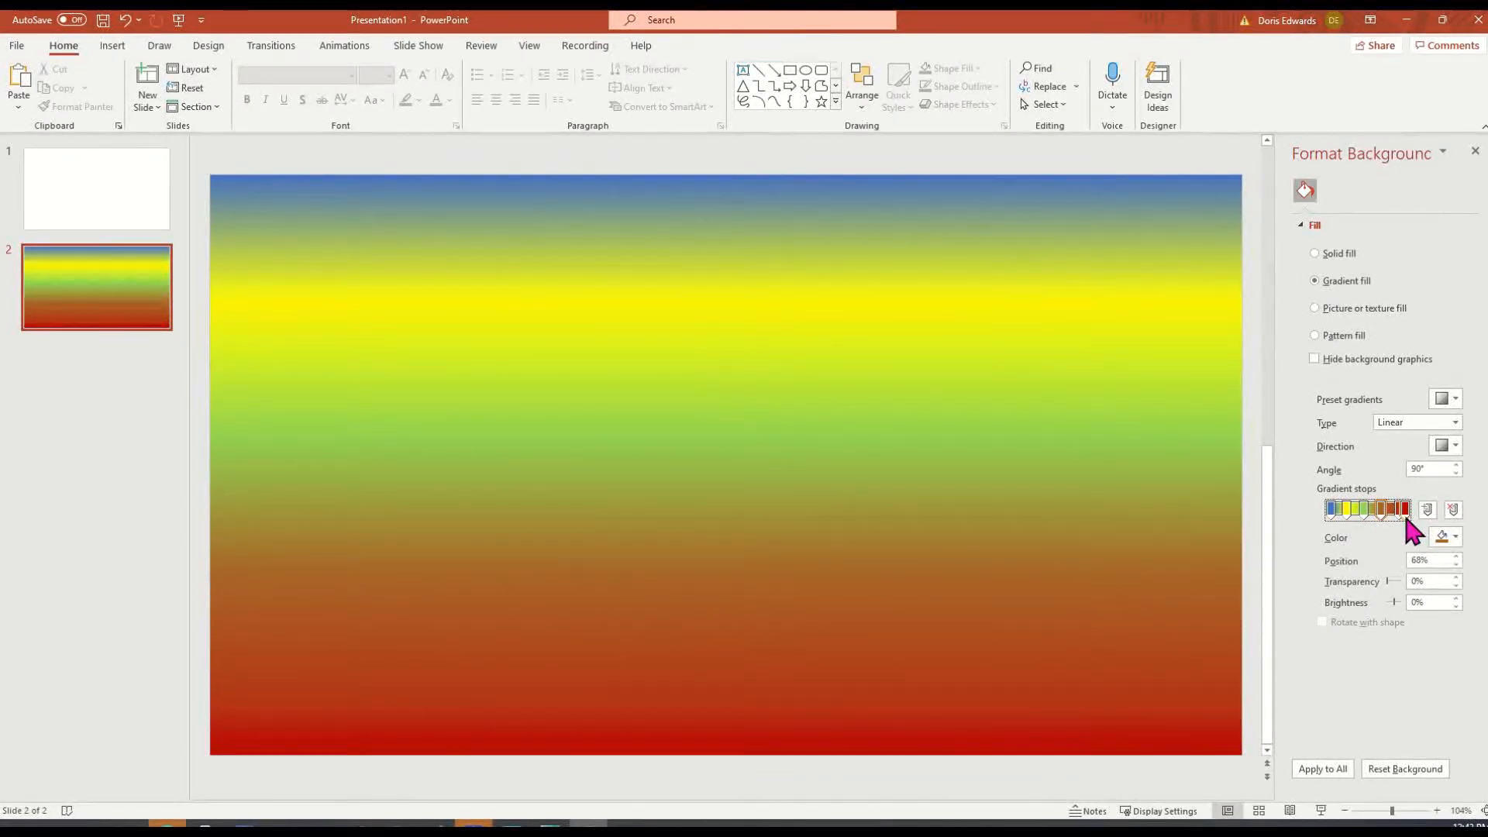
pyautogui.moveTo(1400, 516); pyautogui.dragTo(1396, 516)
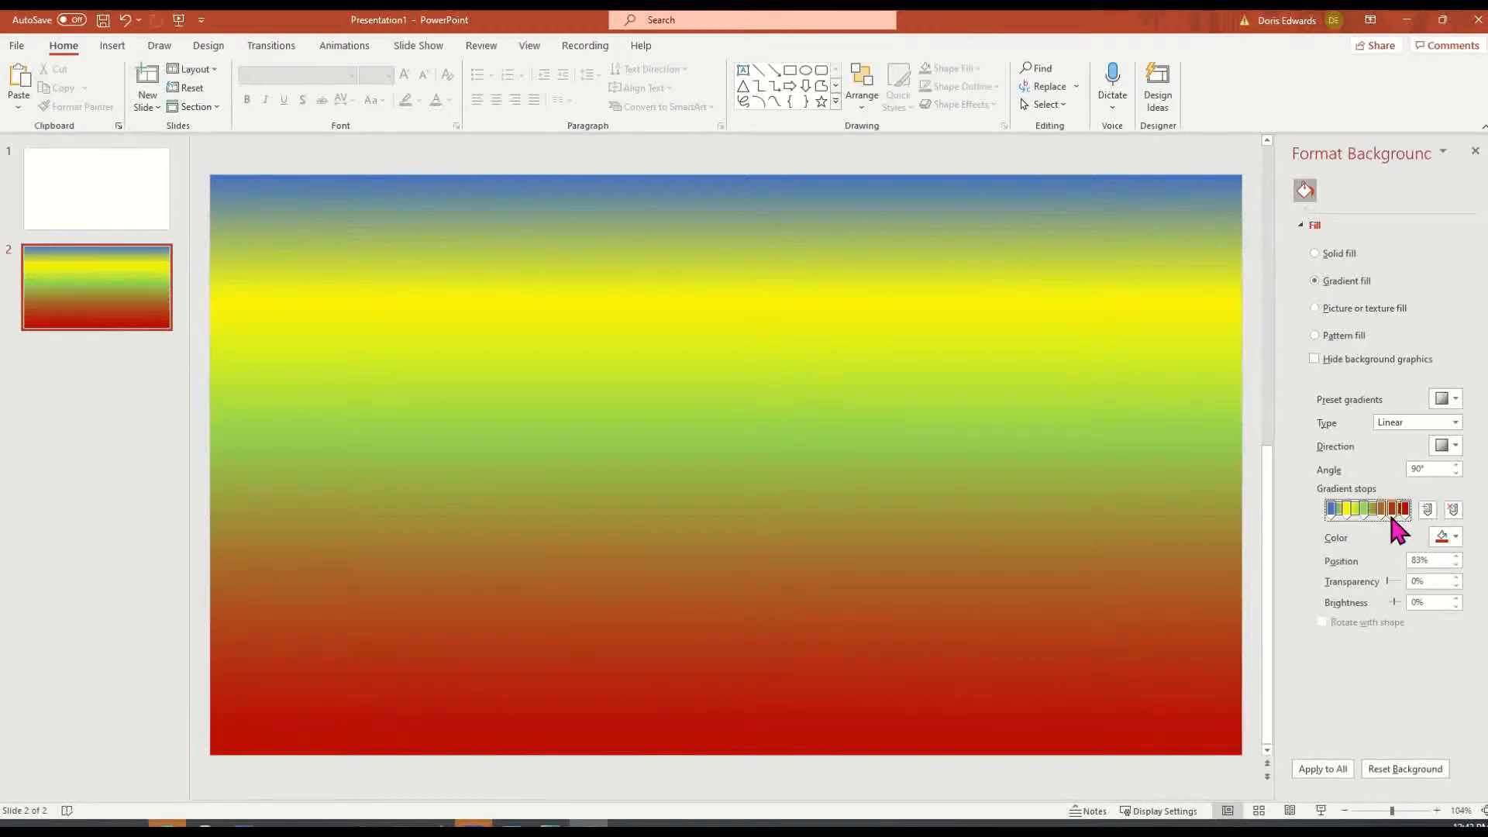
# Step: Color the fourth gradient stop gold, lighter 40%, and the fifth stop gray, lighter 40%
pyautogui.click(1379, 512)
pyautogui.click(1447, 536)
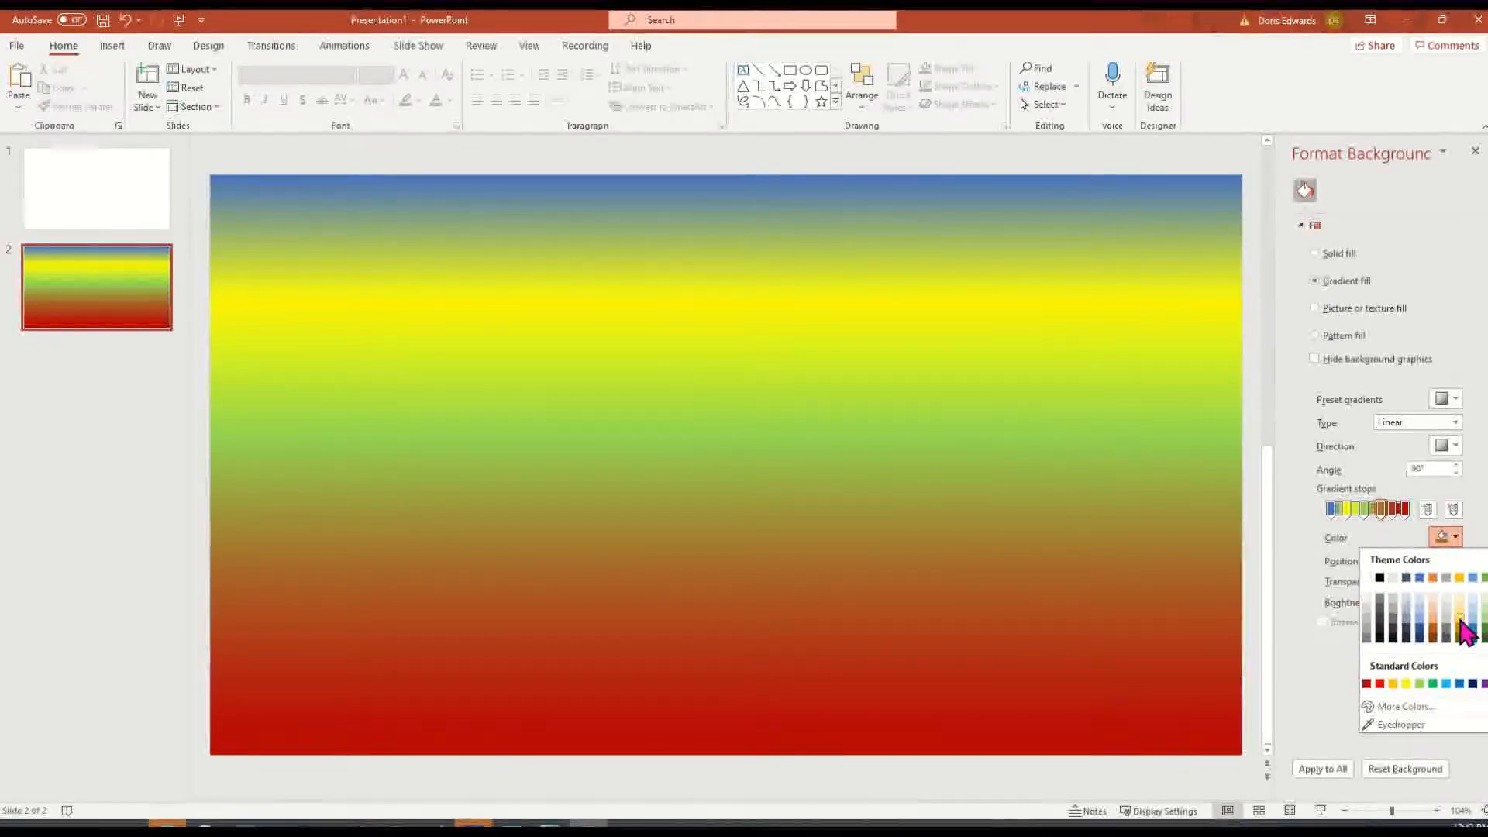
pyautogui.click(1465, 621)
pyautogui.click(1393, 511)
pyautogui.click(1455, 536)
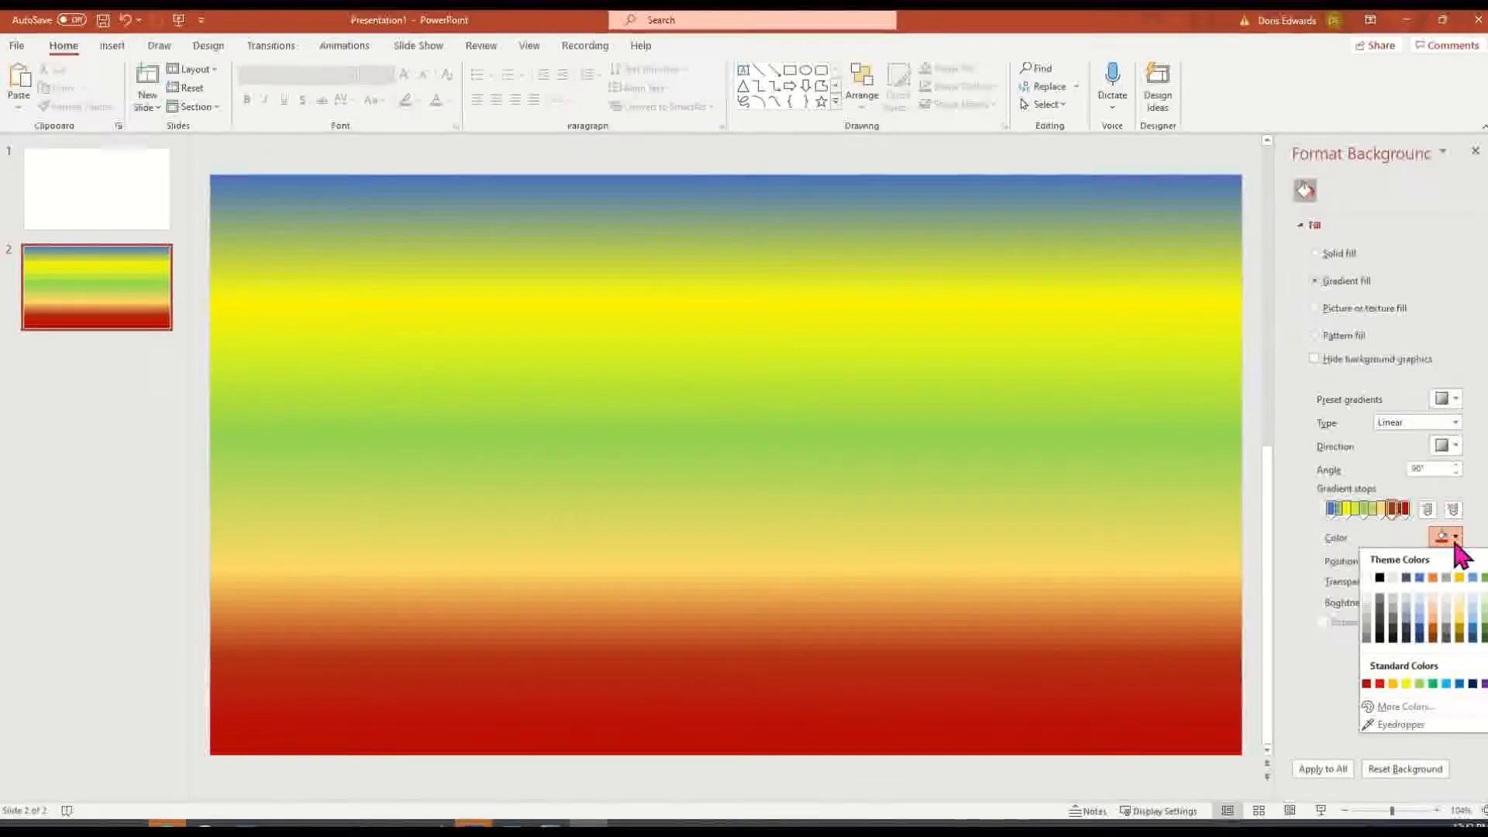
pyautogui.click(1447, 620)
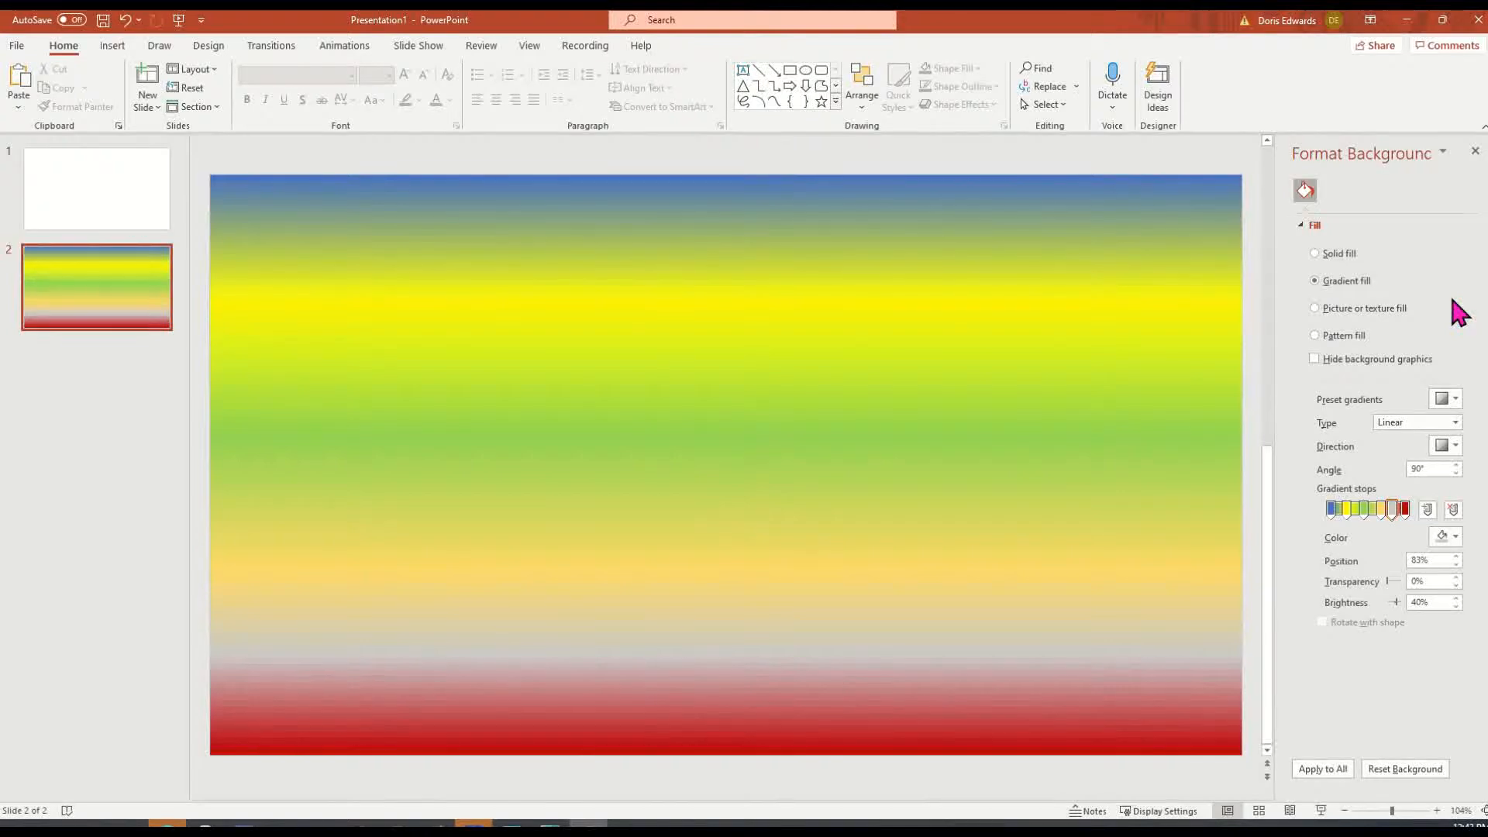
# Step: Try the rightward, leftward, downward and upward linear directions on the background gradient
pyautogui.click(1456, 446)
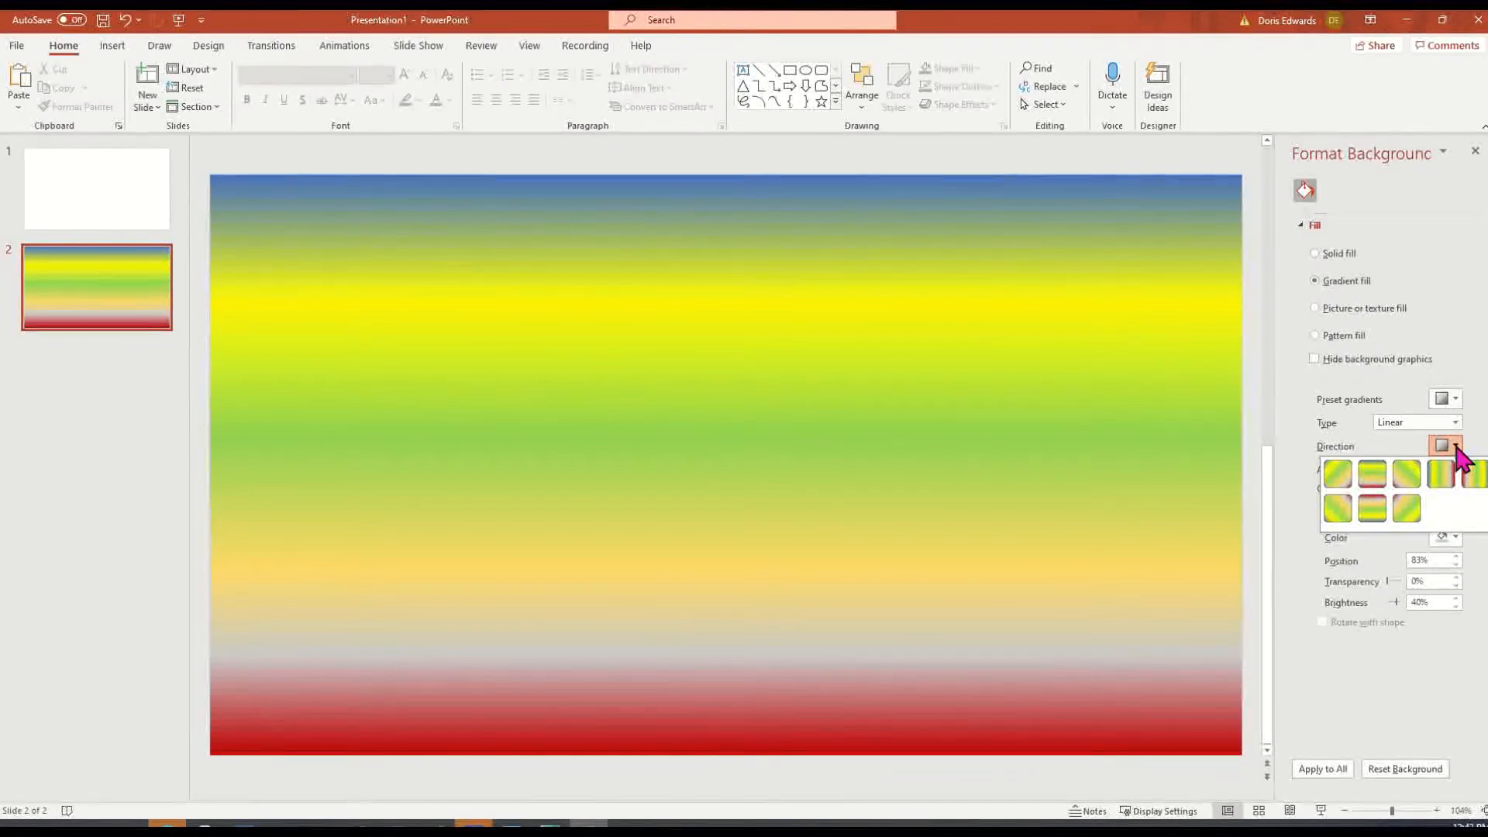
pyautogui.click(1441, 473)
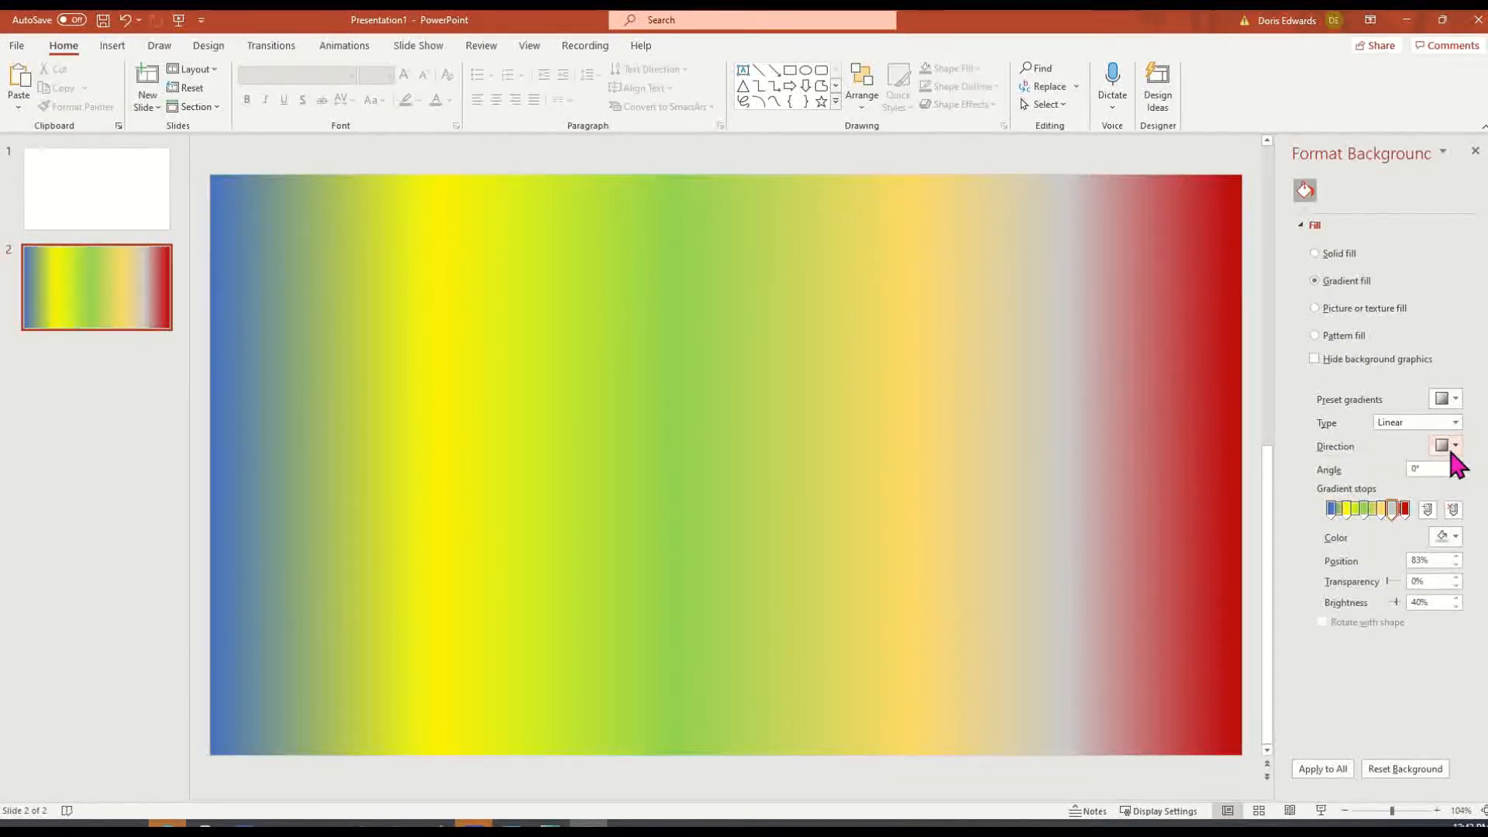
pyautogui.click(1454, 450)
pyautogui.click(1440, 494)
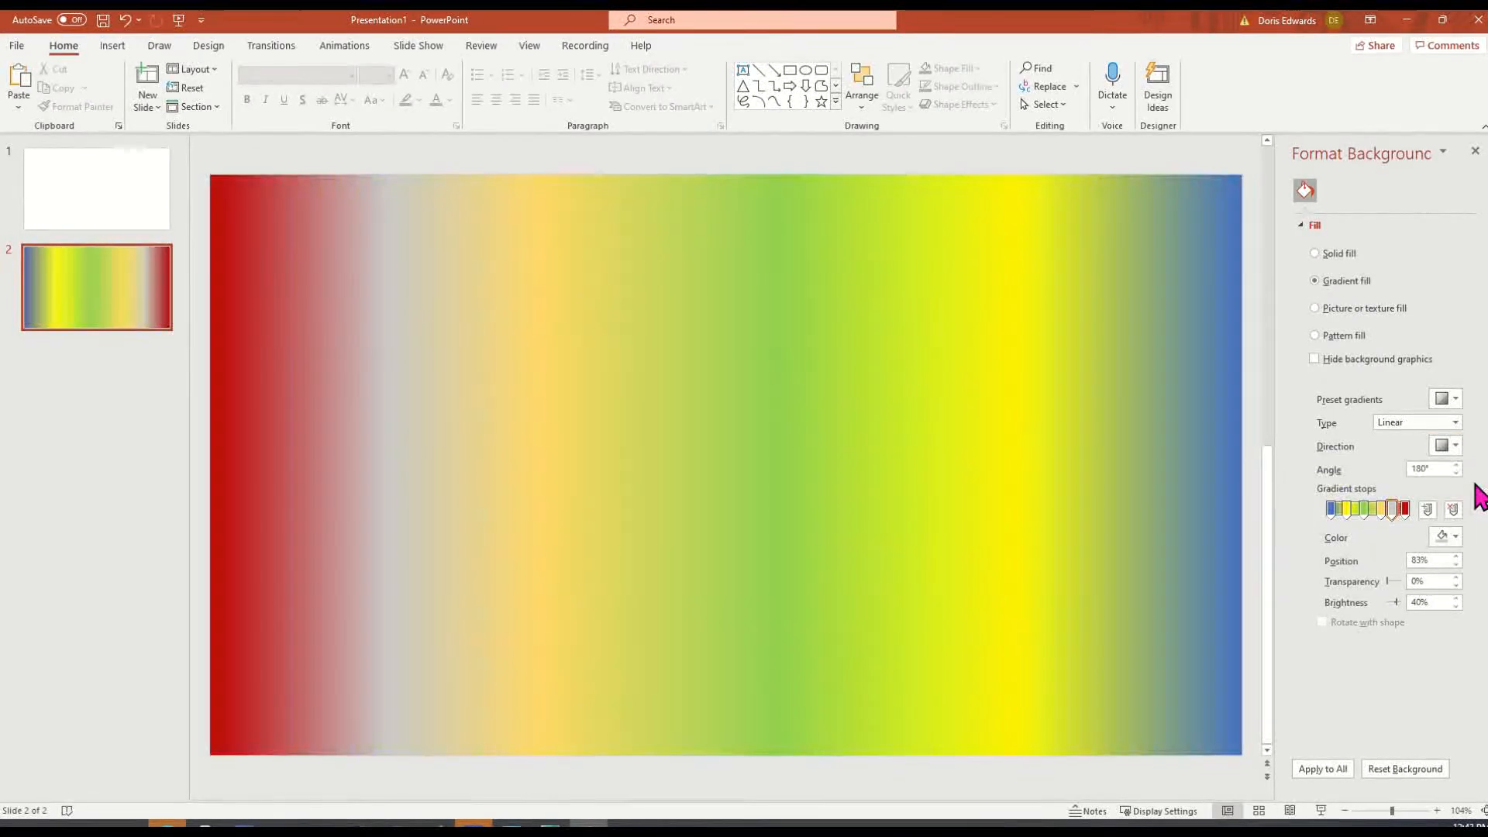
pyautogui.click(1454, 448)
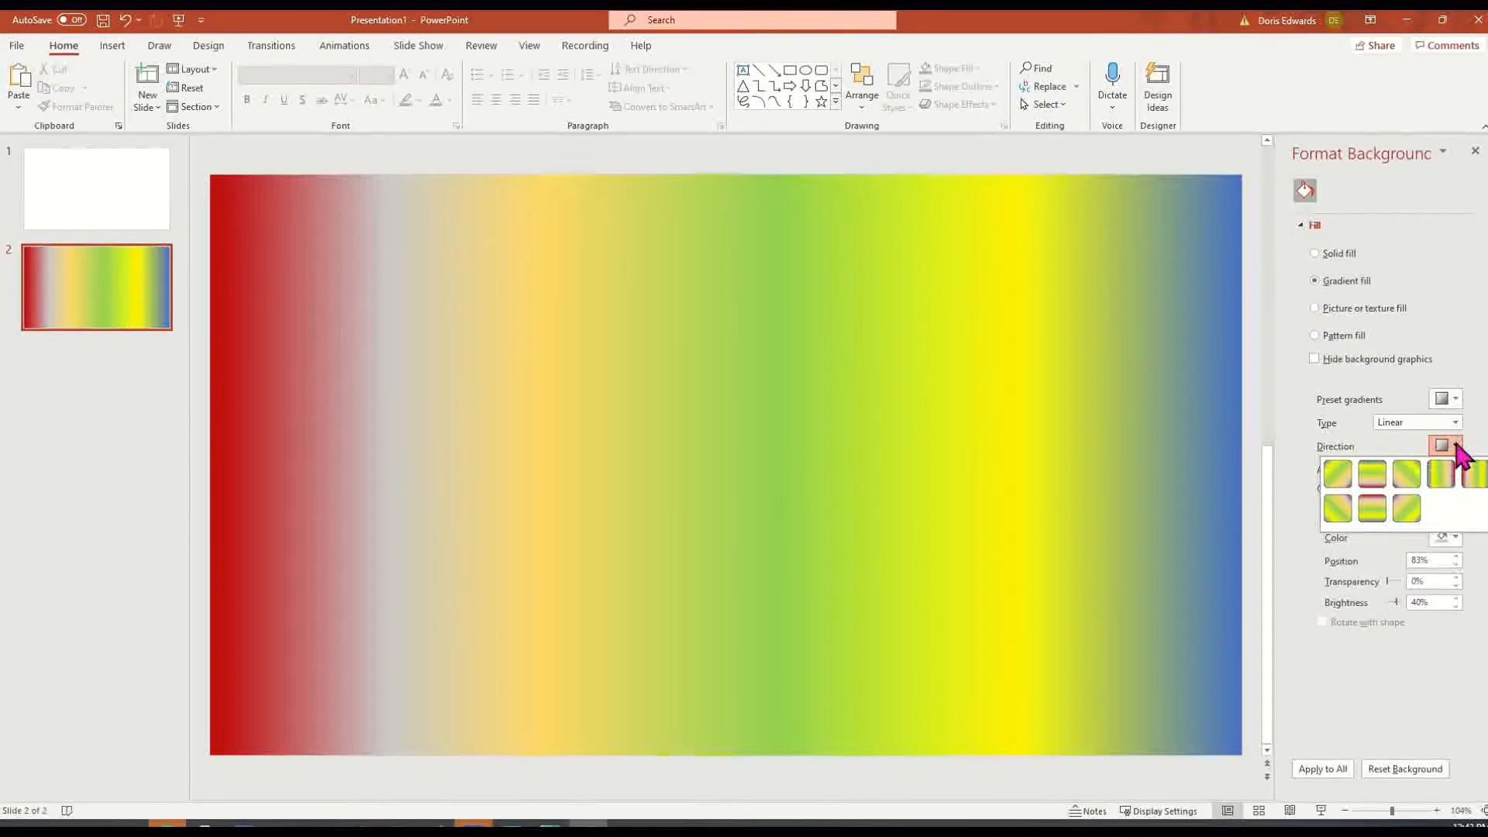
pyautogui.click(1378, 475)
pyautogui.click(1456, 448)
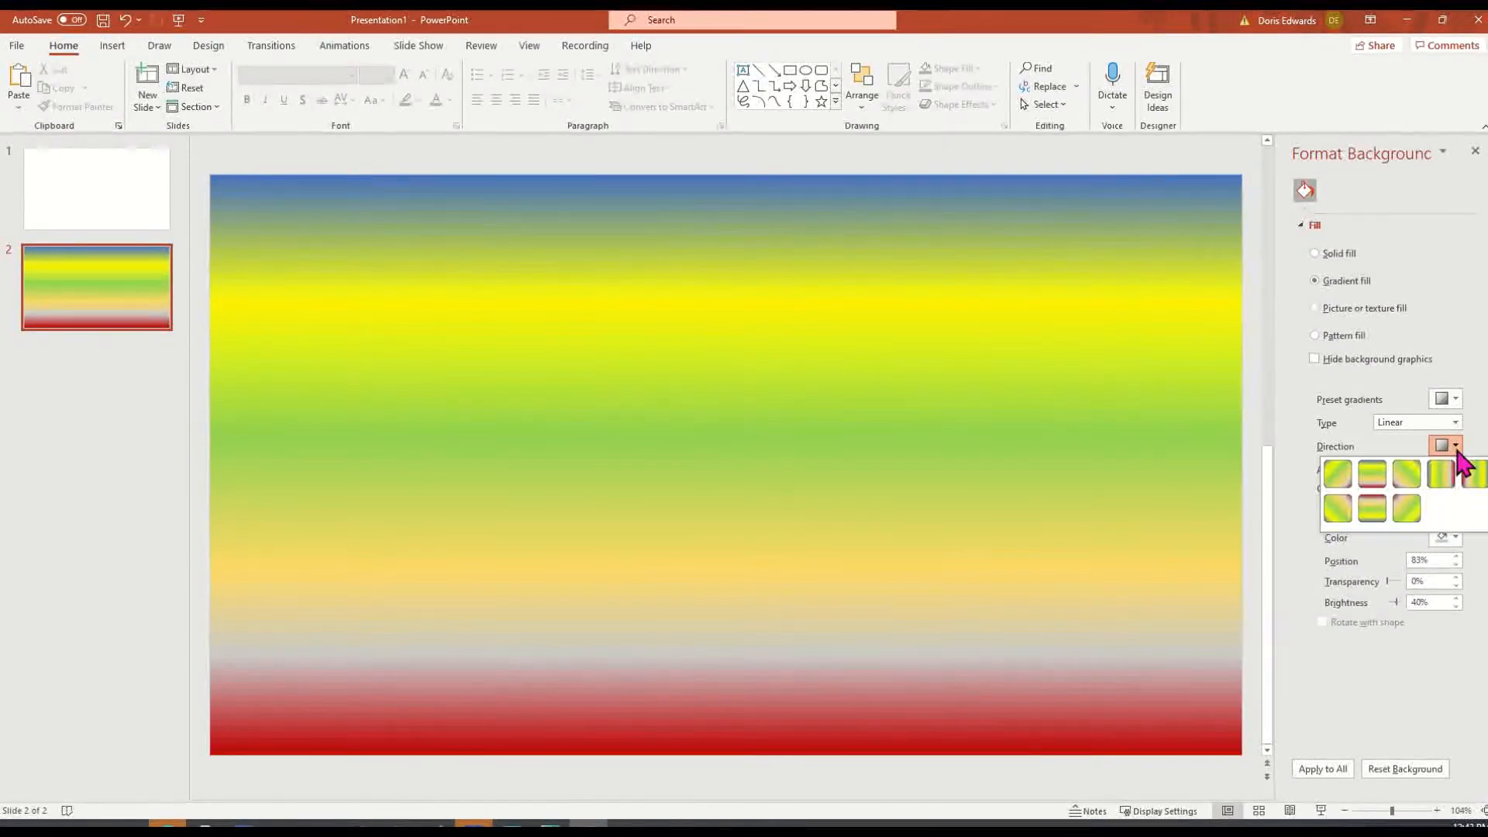
pyautogui.click(1374, 508)
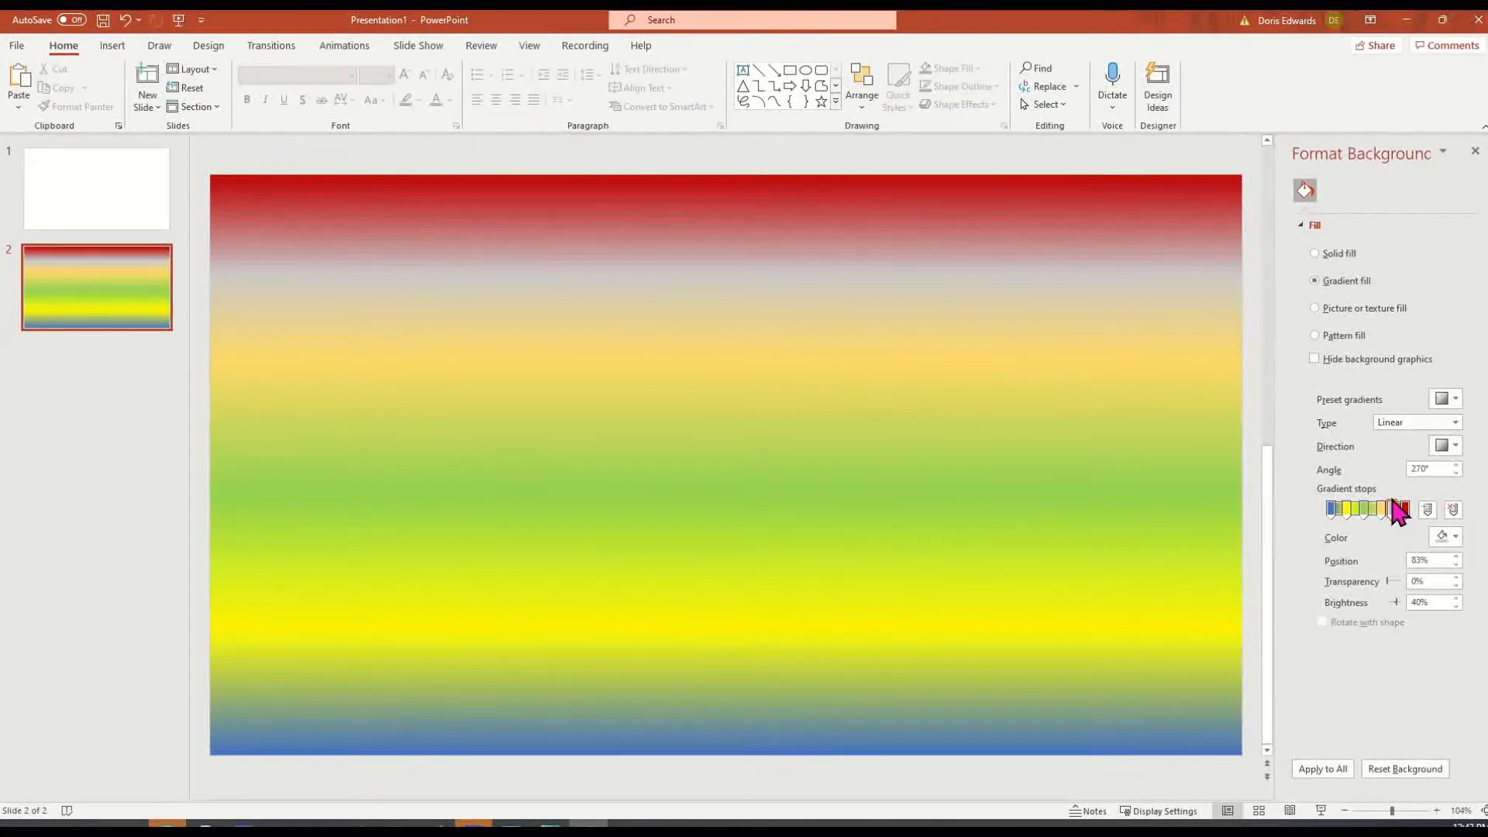
# Step: Step the gradient angle up to 359.9° and back down to 270°
pyautogui.click(1457, 466)
pyautogui.click(1457, 466)
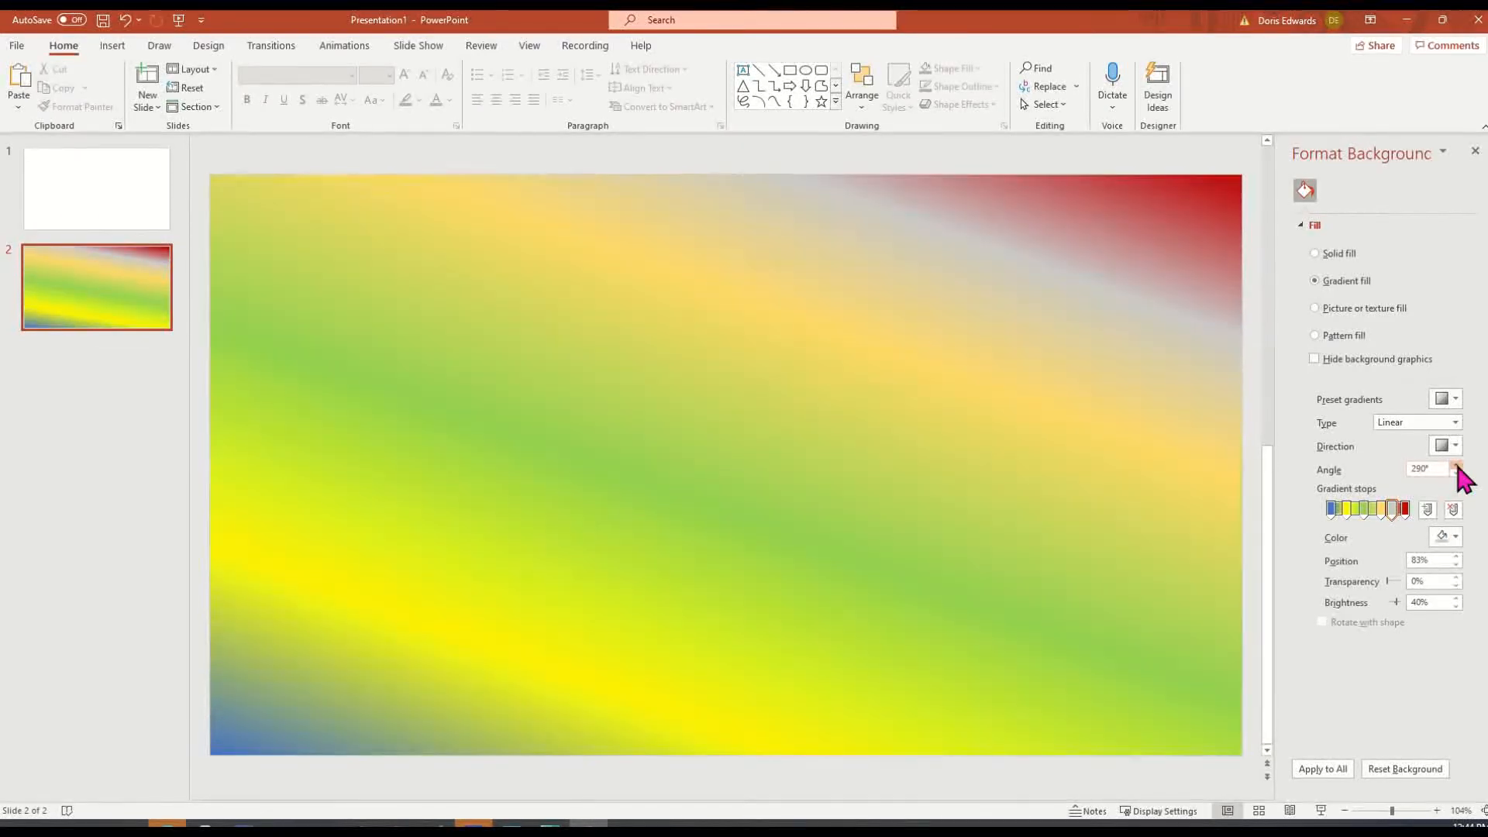
pyautogui.click(1457, 466)
pyautogui.click(1458, 465)
pyautogui.click(1458, 466)
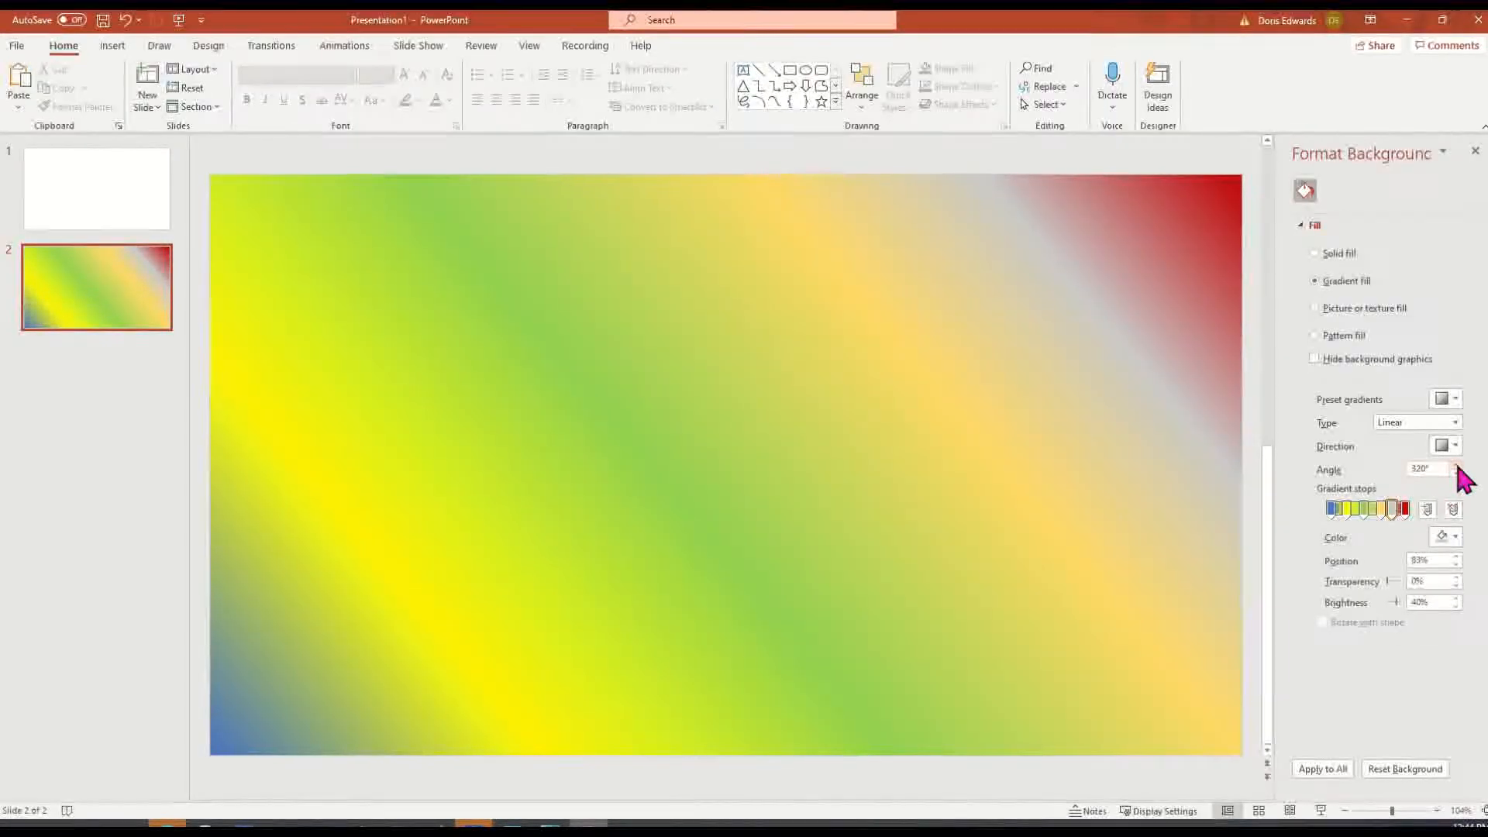
pyautogui.click(1458, 466)
pyautogui.click(1457, 466)
pyautogui.click(1457, 466)
pyautogui.click(1457, 465)
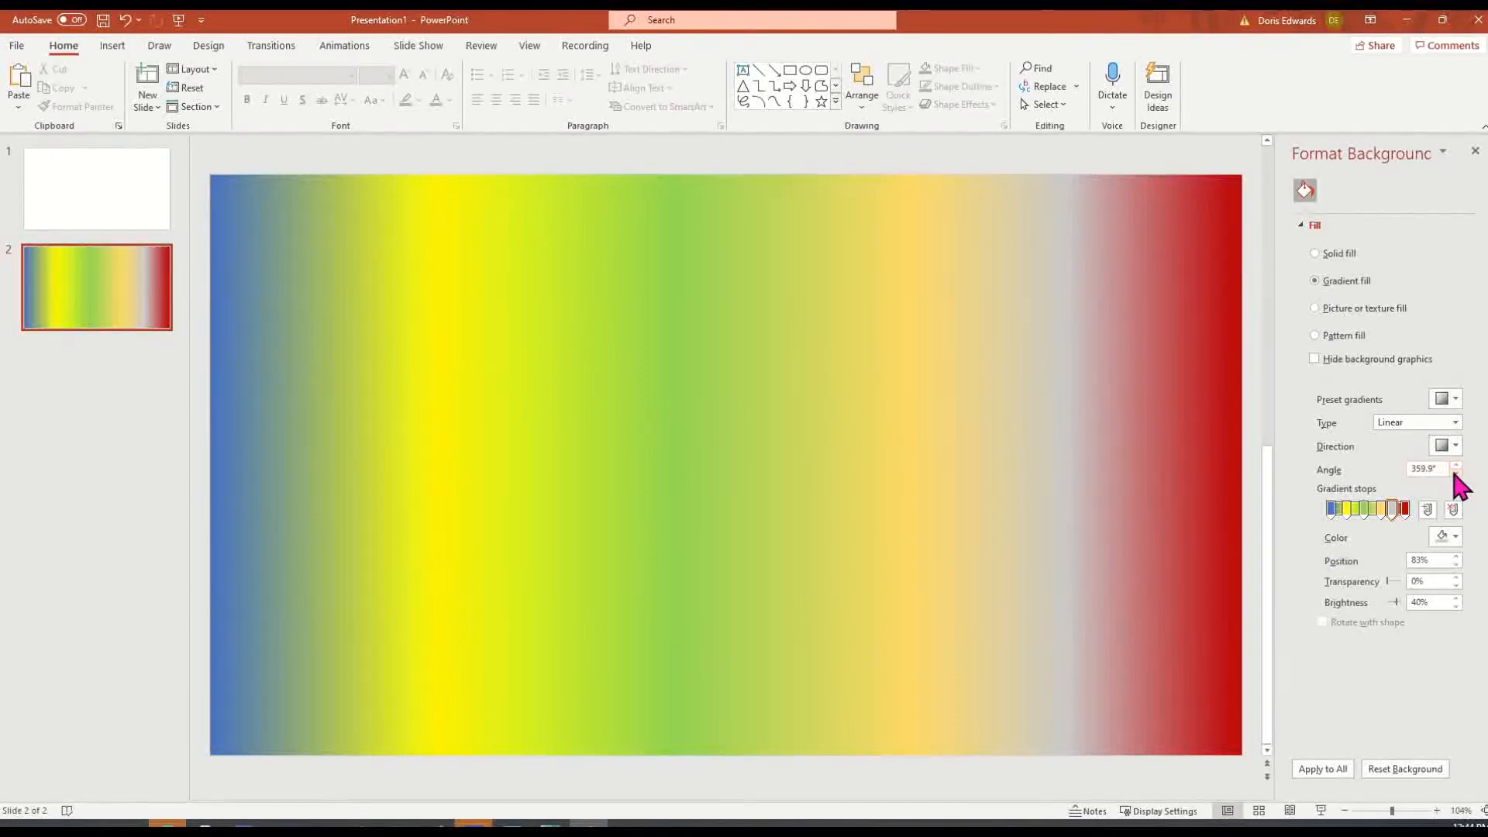
pyautogui.click(1456, 473)
pyautogui.click(1456, 473)
pyautogui.click(1457, 474)
pyautogui.click(1457, 474)
pyautogui.click(1457, 474)
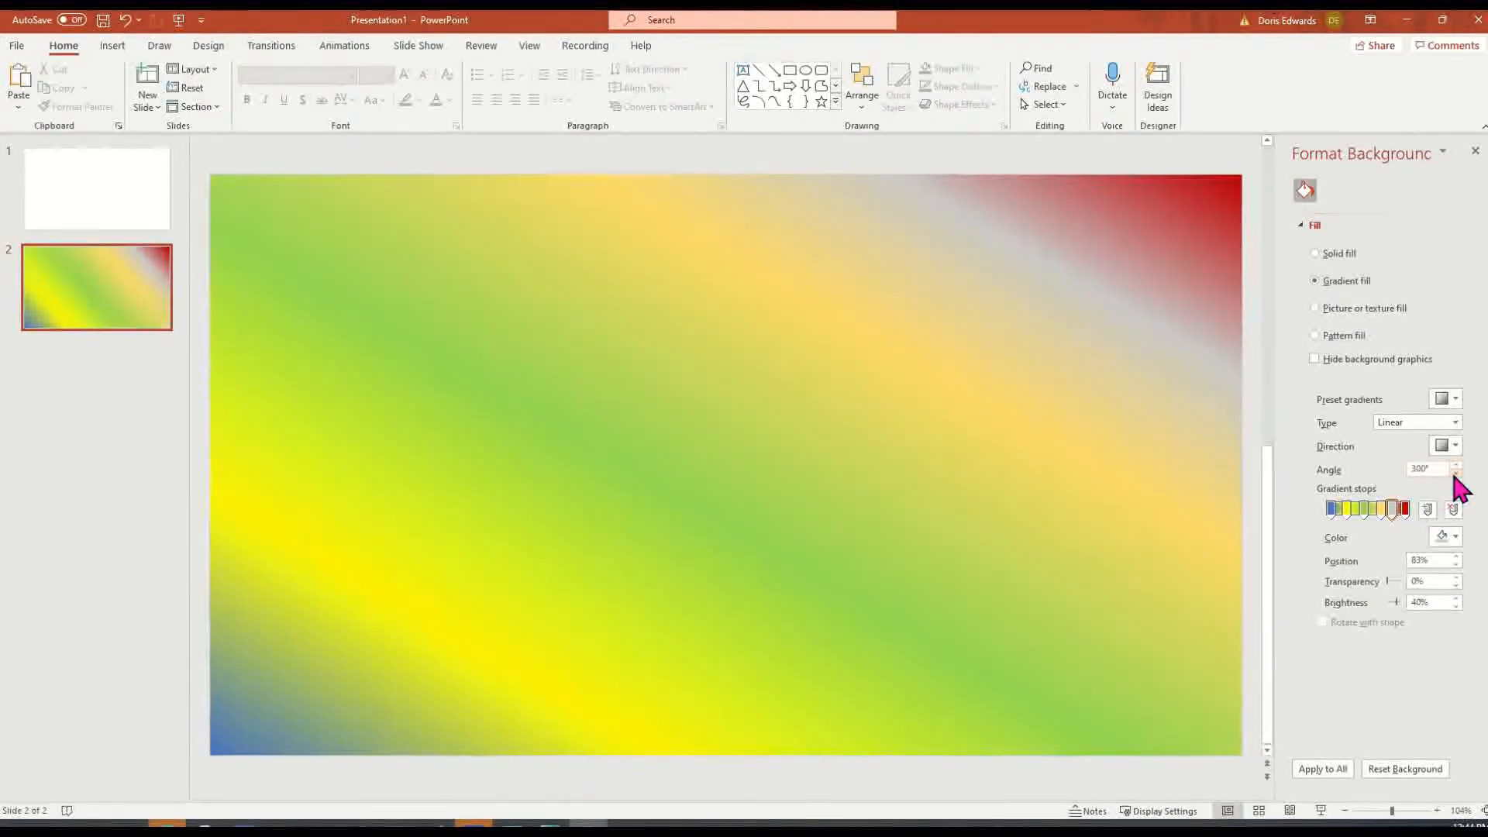
pyautogui.click(1456, 473)
pyautogui.click(1456, 474)
pyautogui.click(1456, 474)
pyautogui.click(1456, 474)
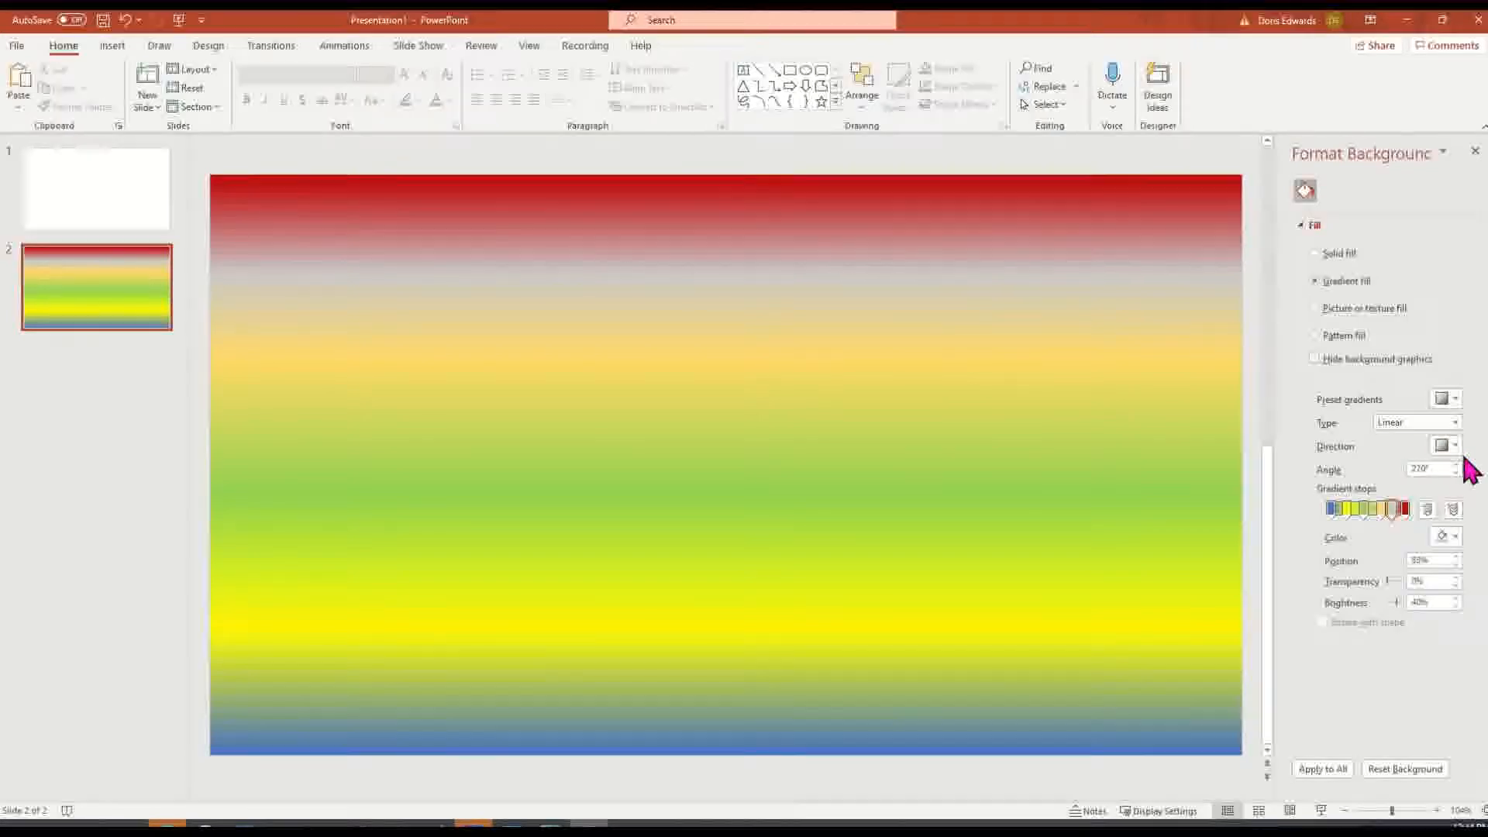
# Step: Set the gradient to the rightward linear direction at 0° so the colors form vertical bands
pyautogui.click(1443, 473)
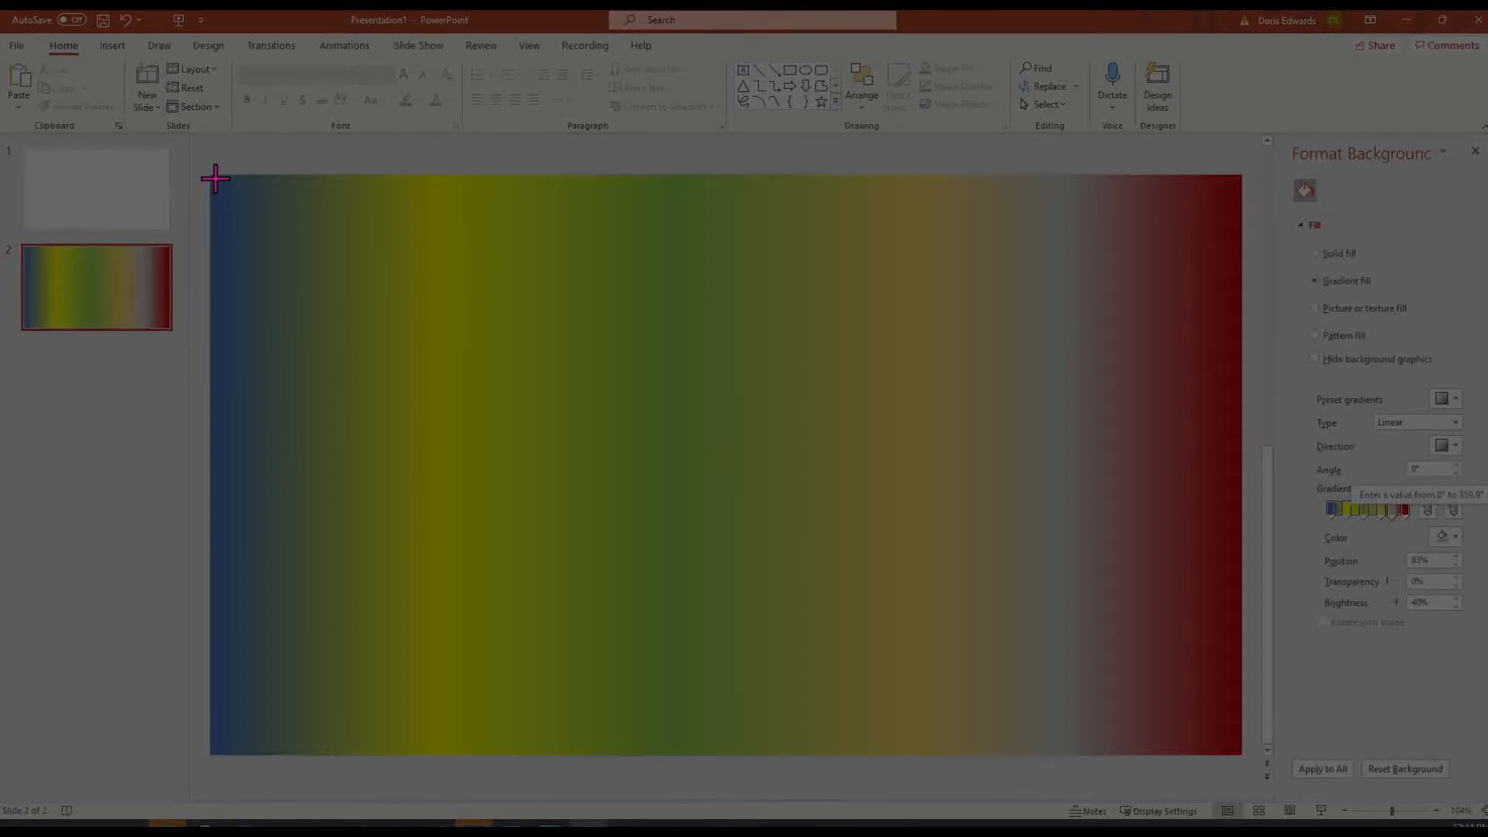
# Step: Capture a full-width strip from the upper part of the gradient as a screenshot and paste it onto slide 2
pyautogui.moveTo(212, 174); pyautogui.dragTo(1240, 373)
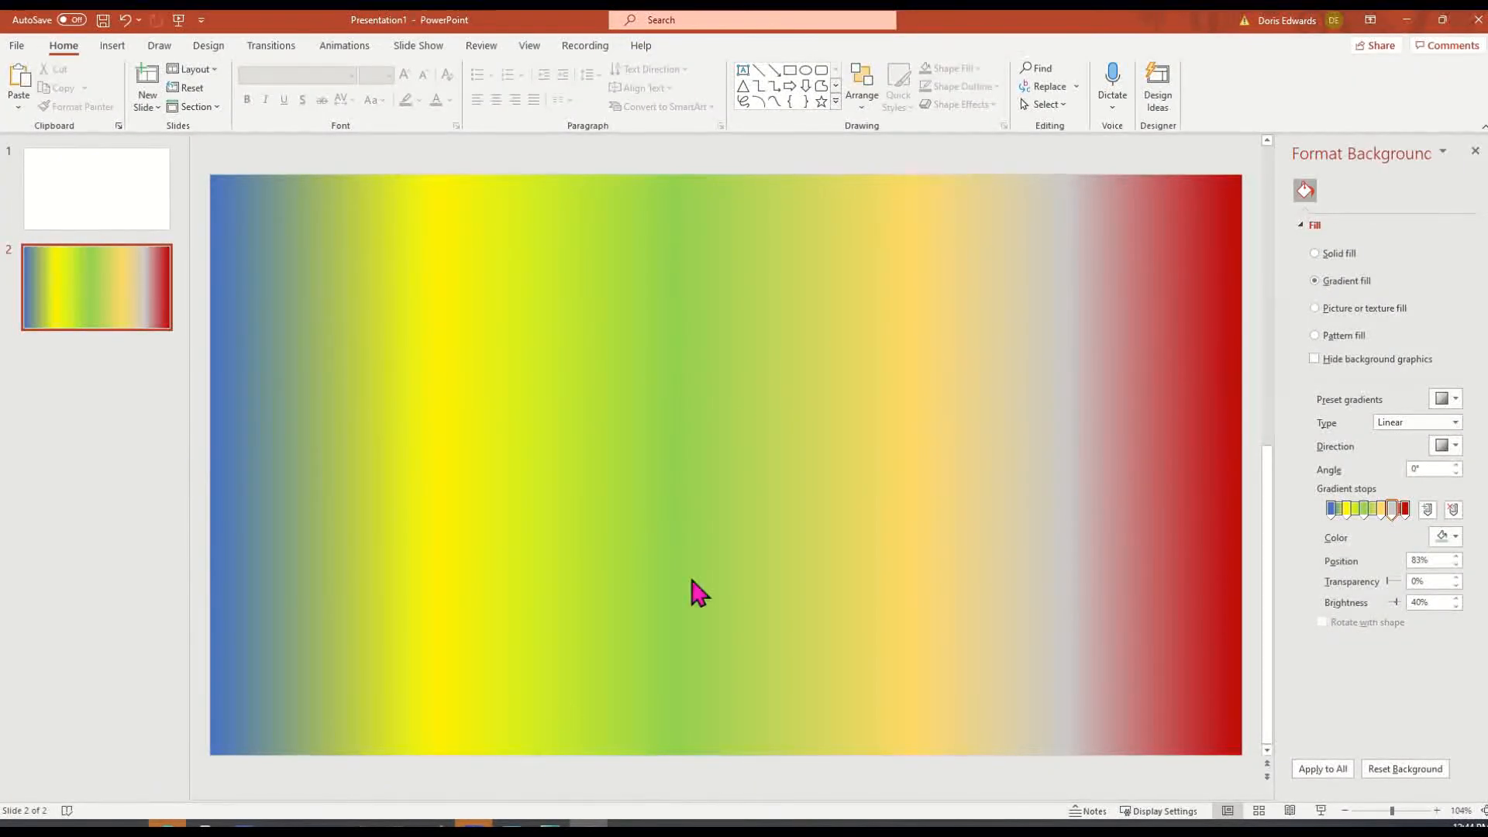
pyautogui.rightClick(547, 240)
pyautogui.click(596, 283)
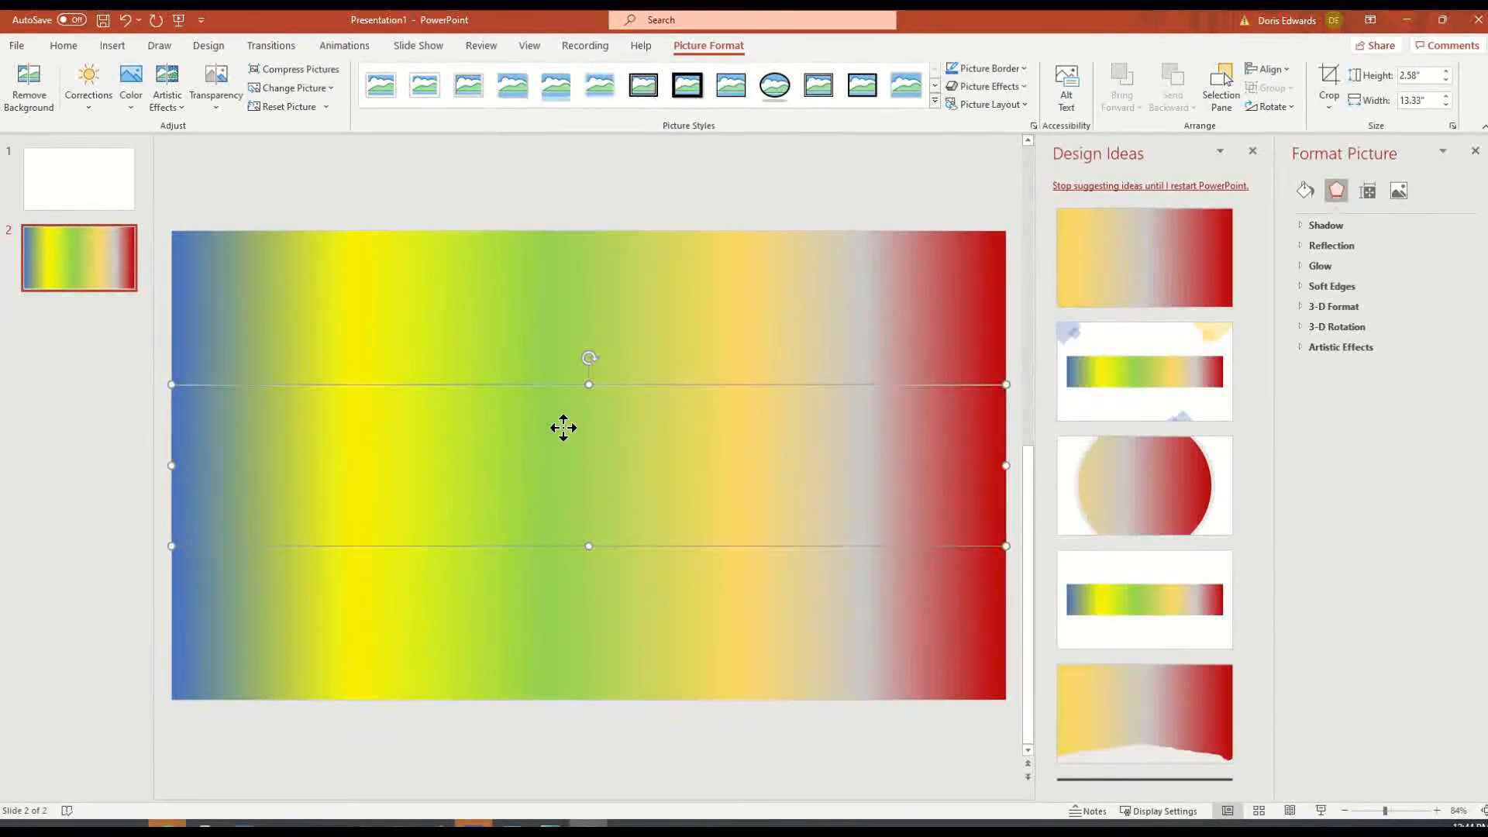
# Step: Start saving the pasted gradient strip as a picture file
pyautogui.rightClick(563, 428)
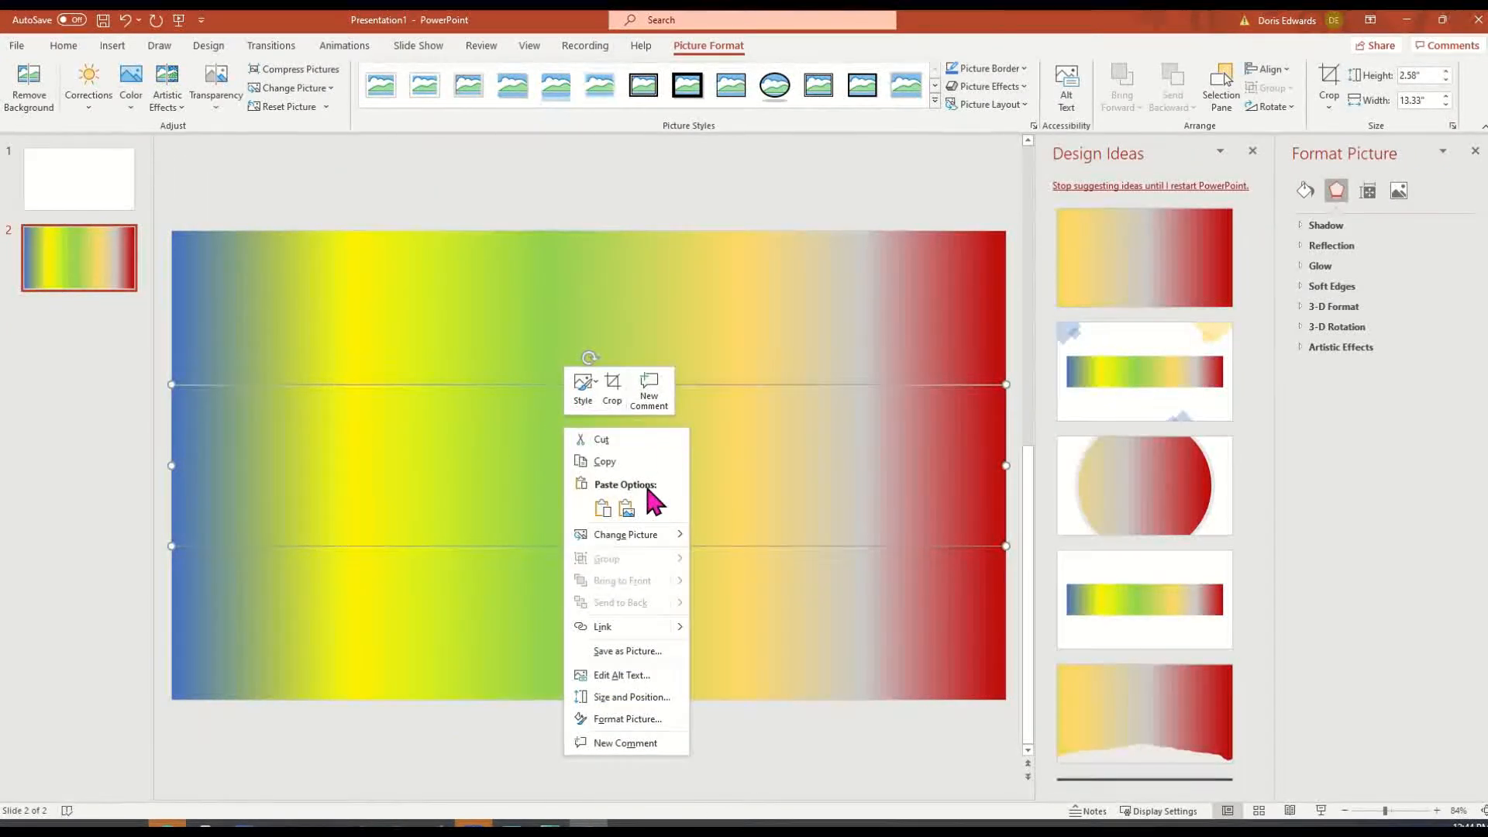
pyautogui.click(653, 651)
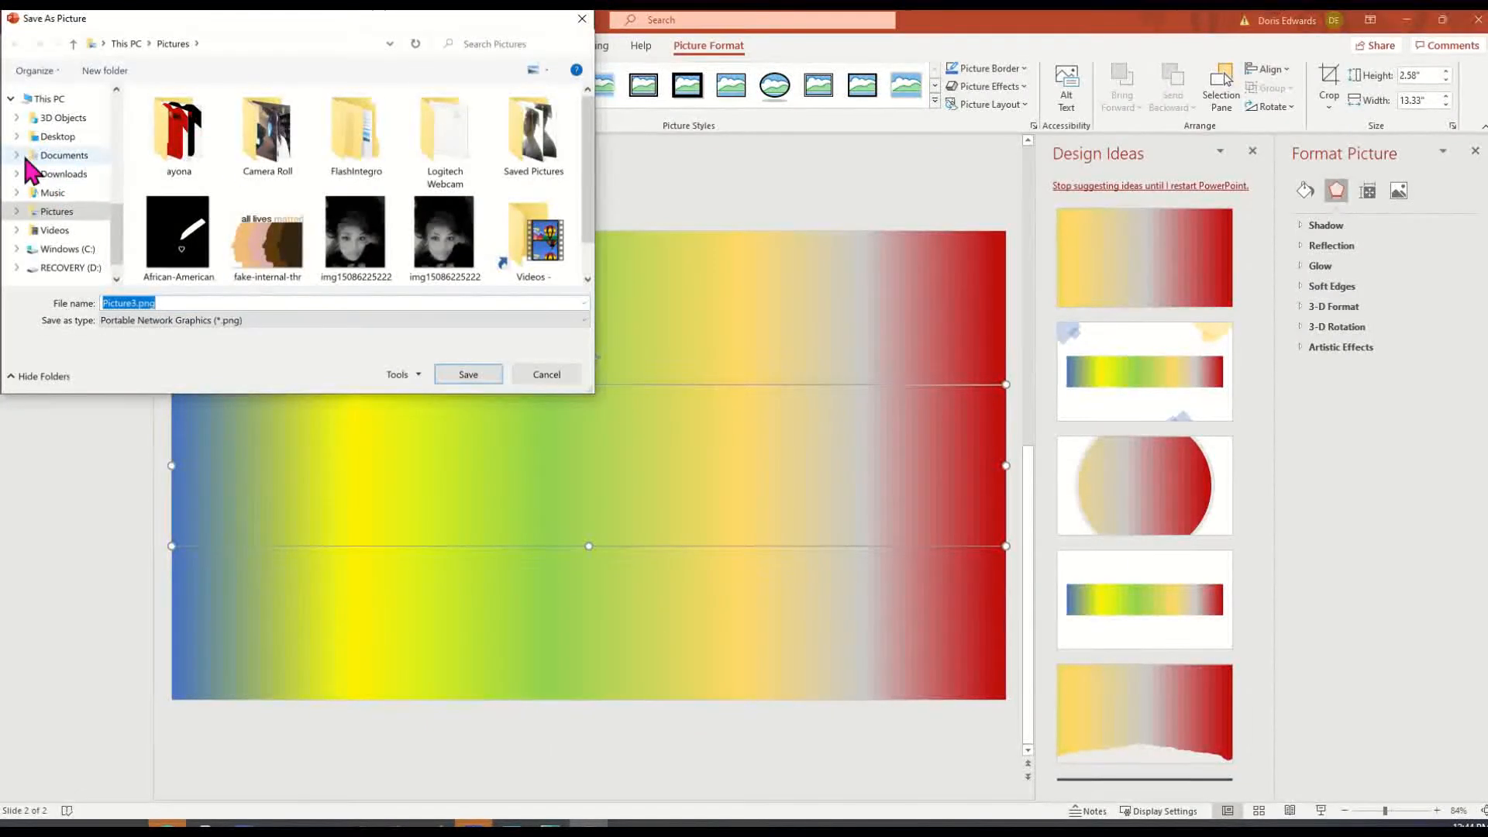
# Step: Search the Pictures folder for "pattern" to find a save location
pyautogui.click(19, 138)
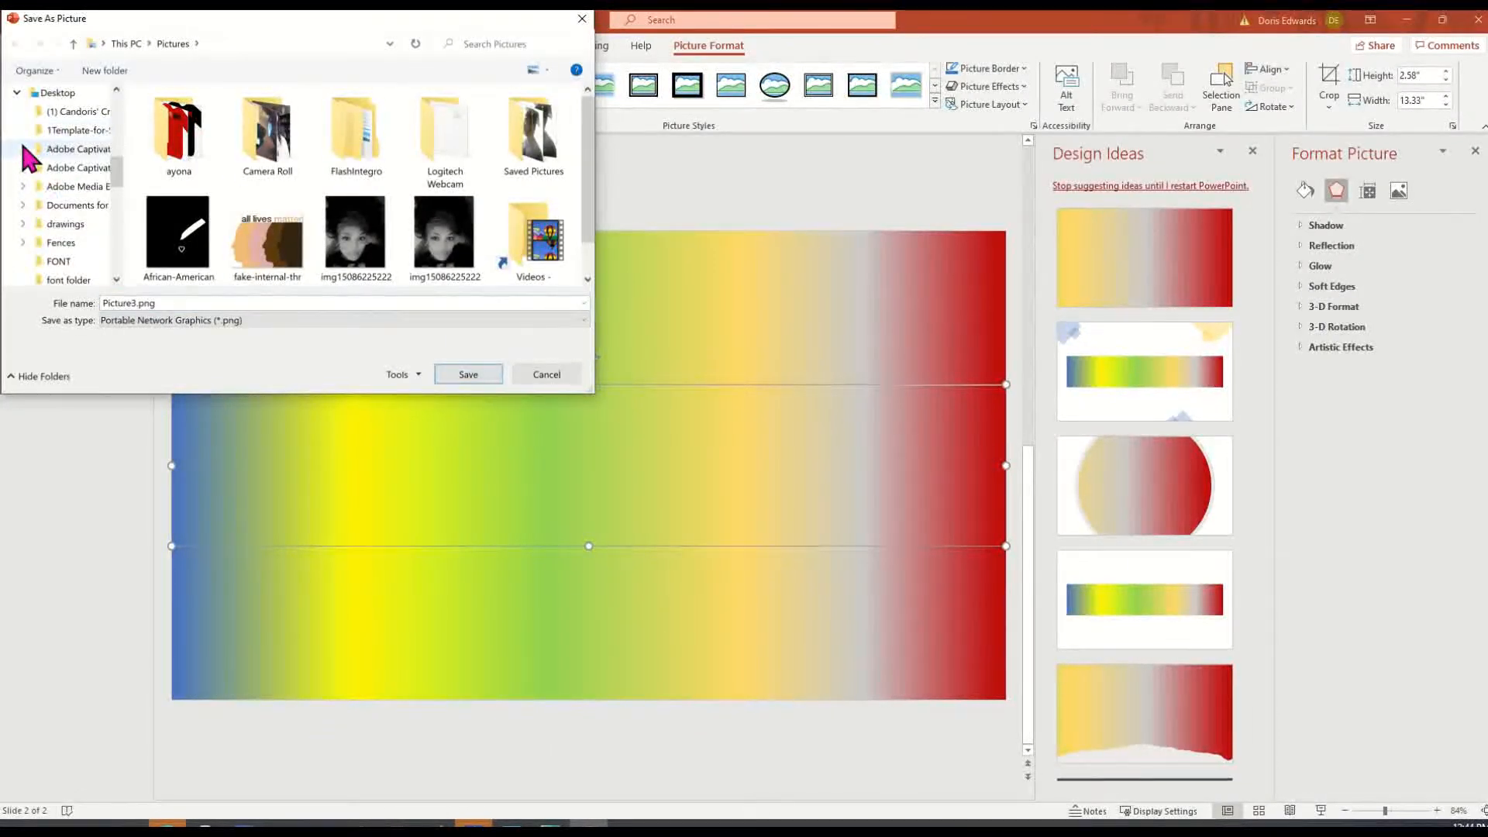
pyautogui.click(491, 45)
pyautogui.write('p')
pyautogui.write('attern')
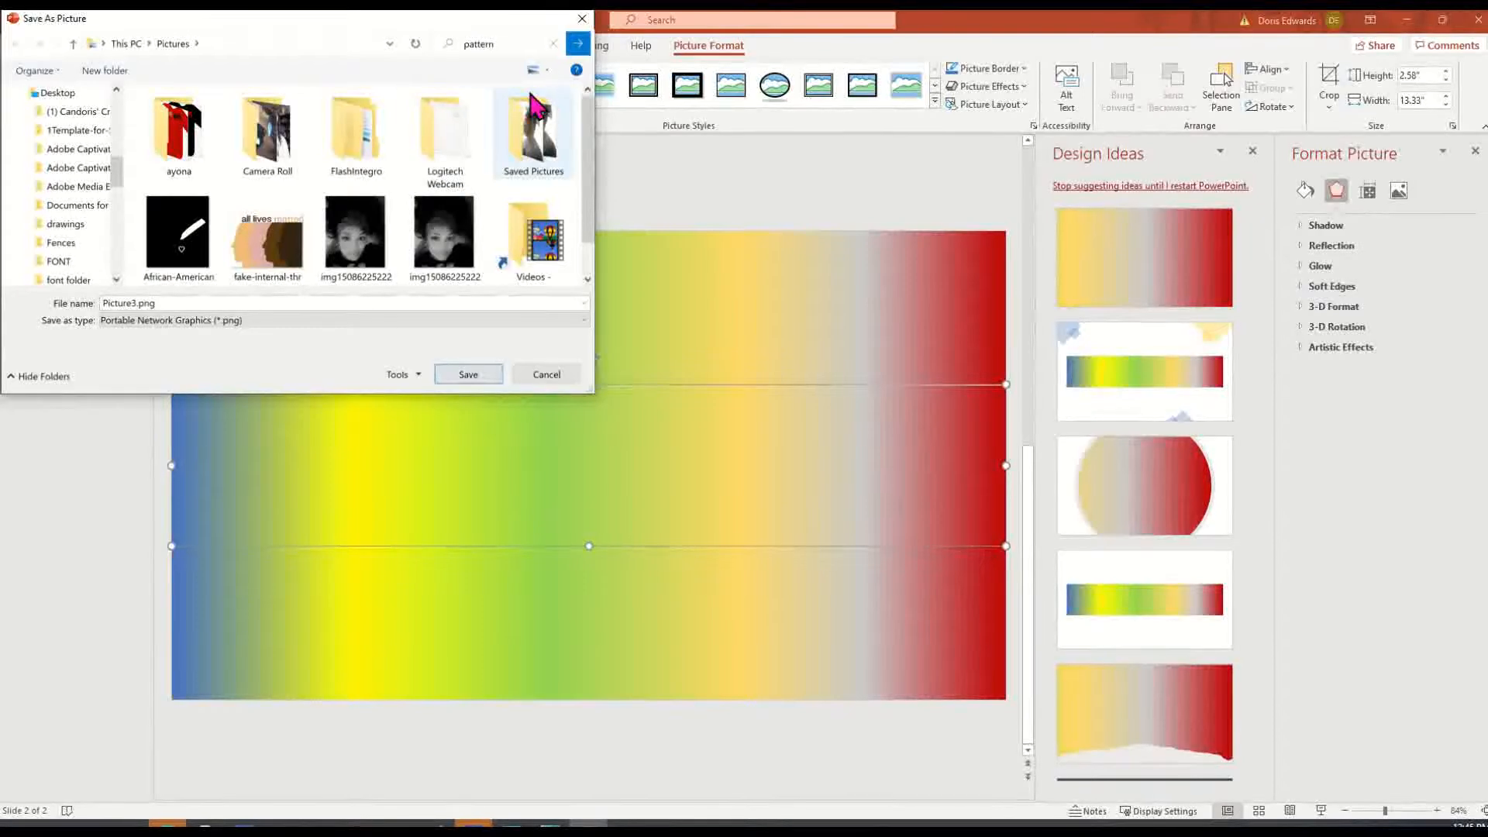
pyautogui.click(578, 45)
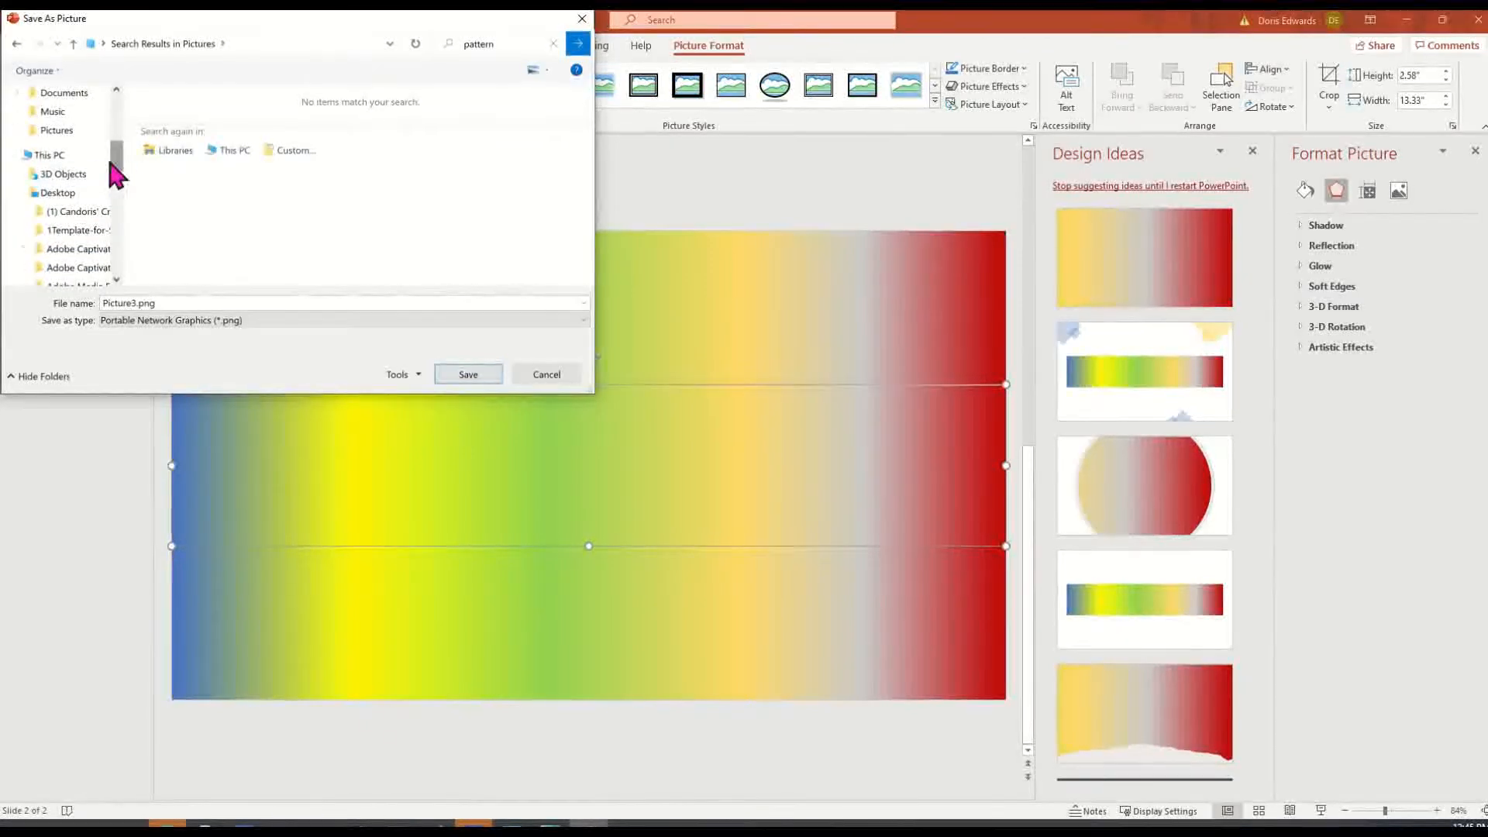
# Step: Choose the patterns folder on the Desktop as the save location for the picture
pyautogui.click(69, 199)
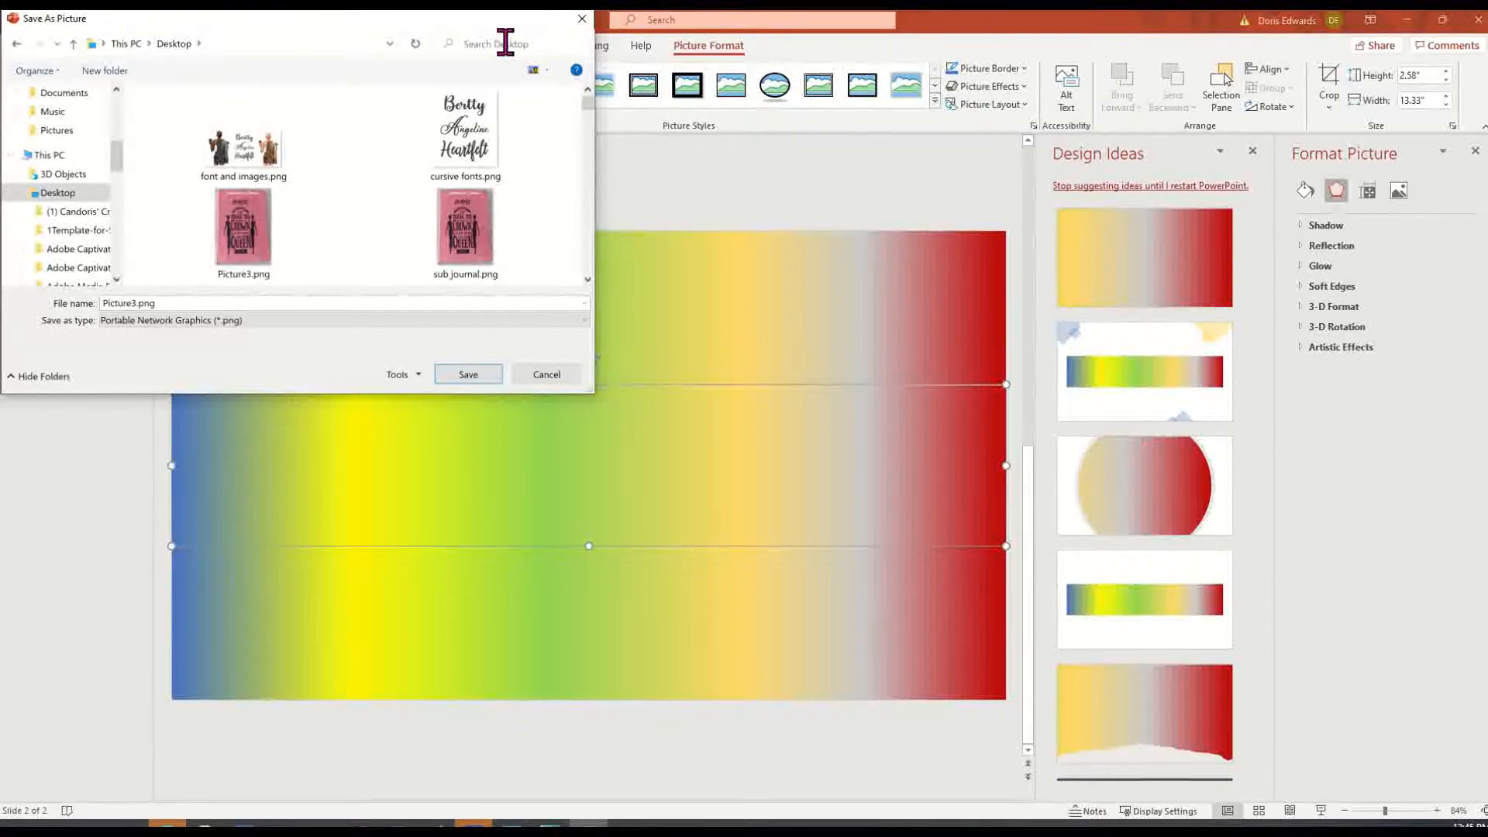
pyautogui.moveTo(587, 101); pyautogui.dragTo(587, 246)
pyautogui.scroll(-3, 589, 279)
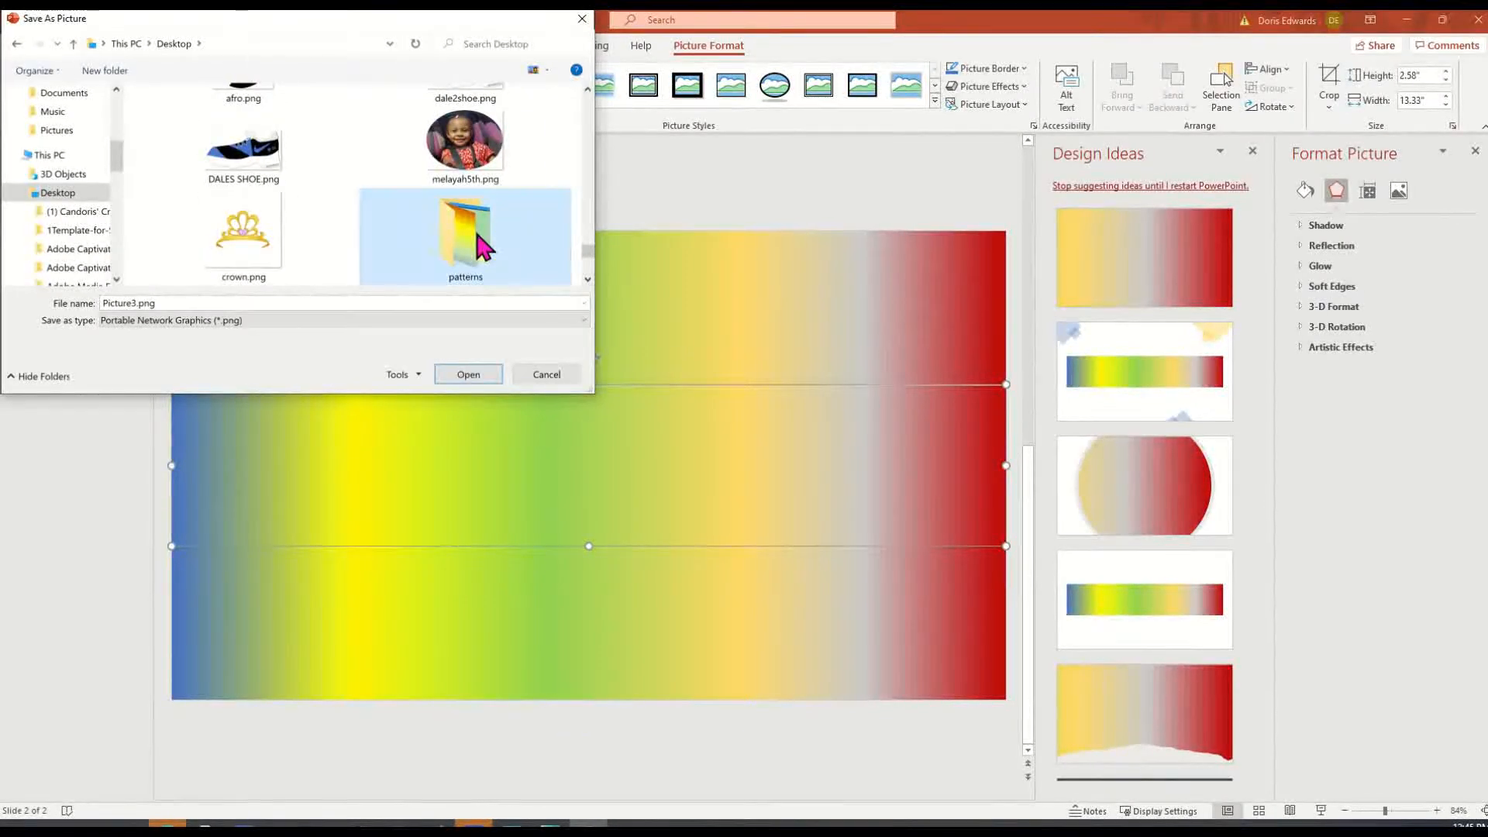
pyautogui.doubleClick(474, 228)
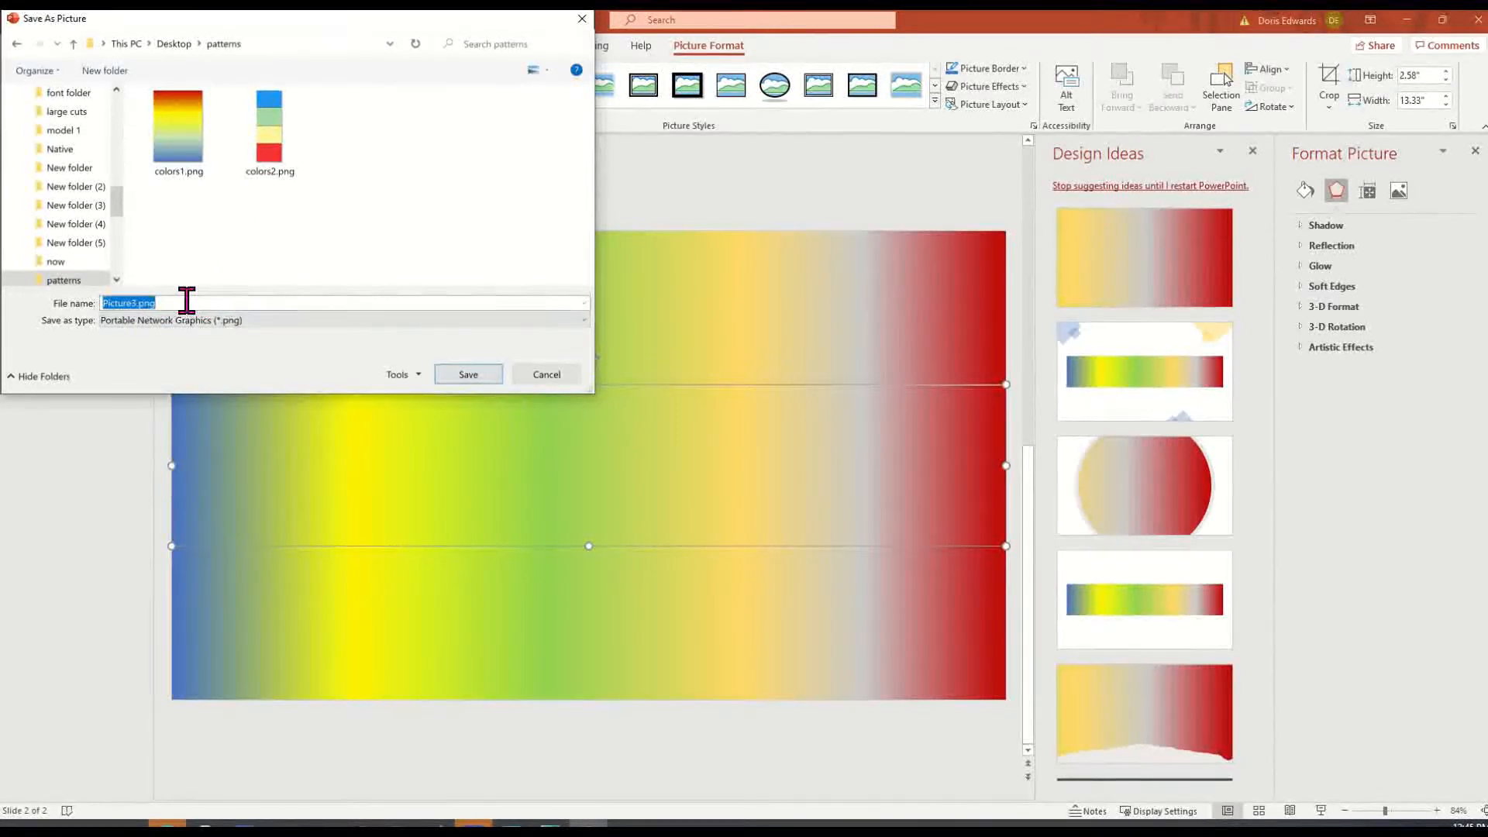
# Step: Save the gradient strip as colors3 in PNG format in the patterns folder
pyautogui.write('colors3')
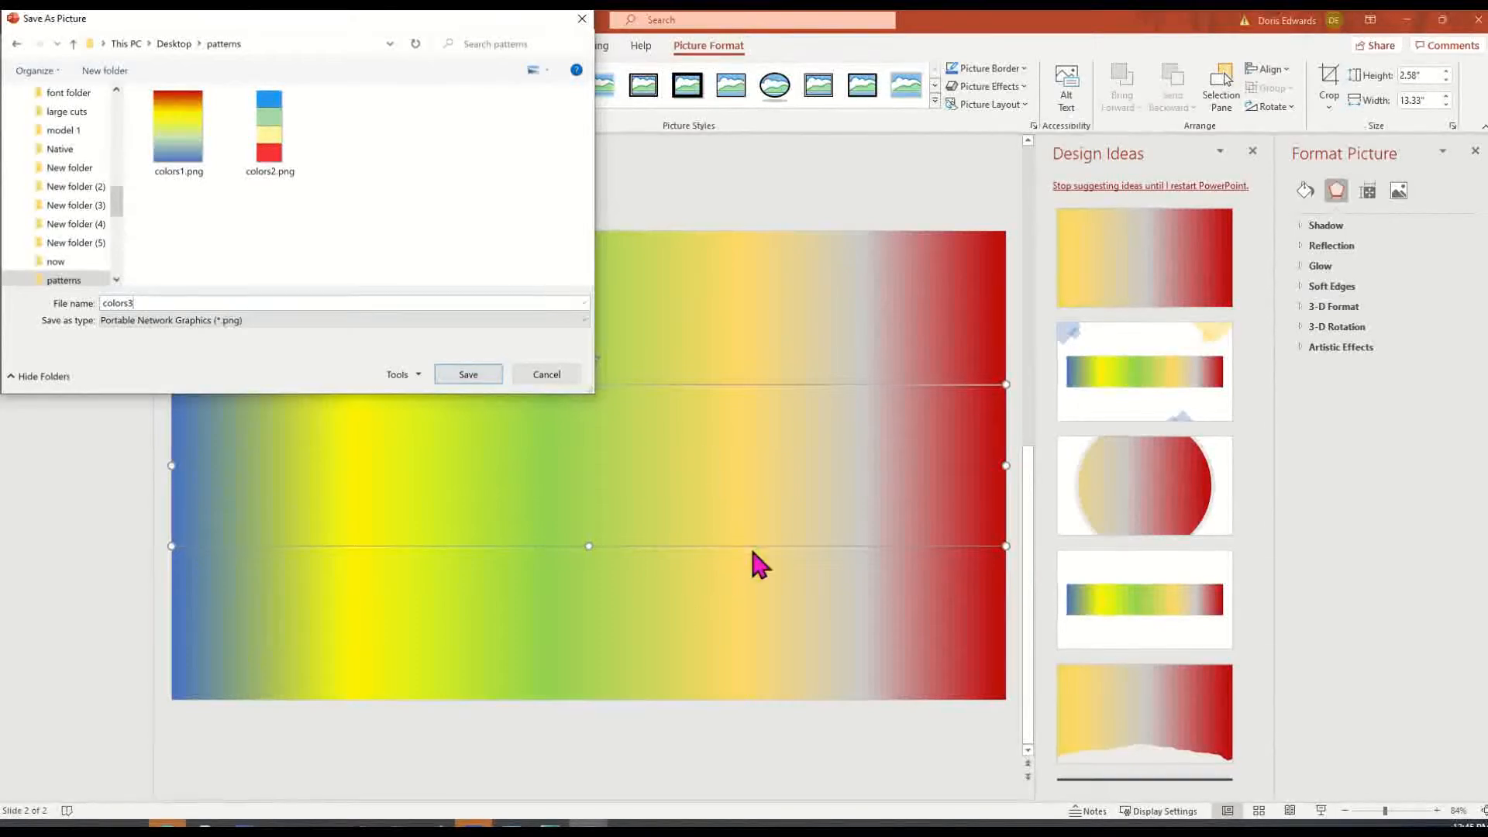
pyautogui.click(468, 375)
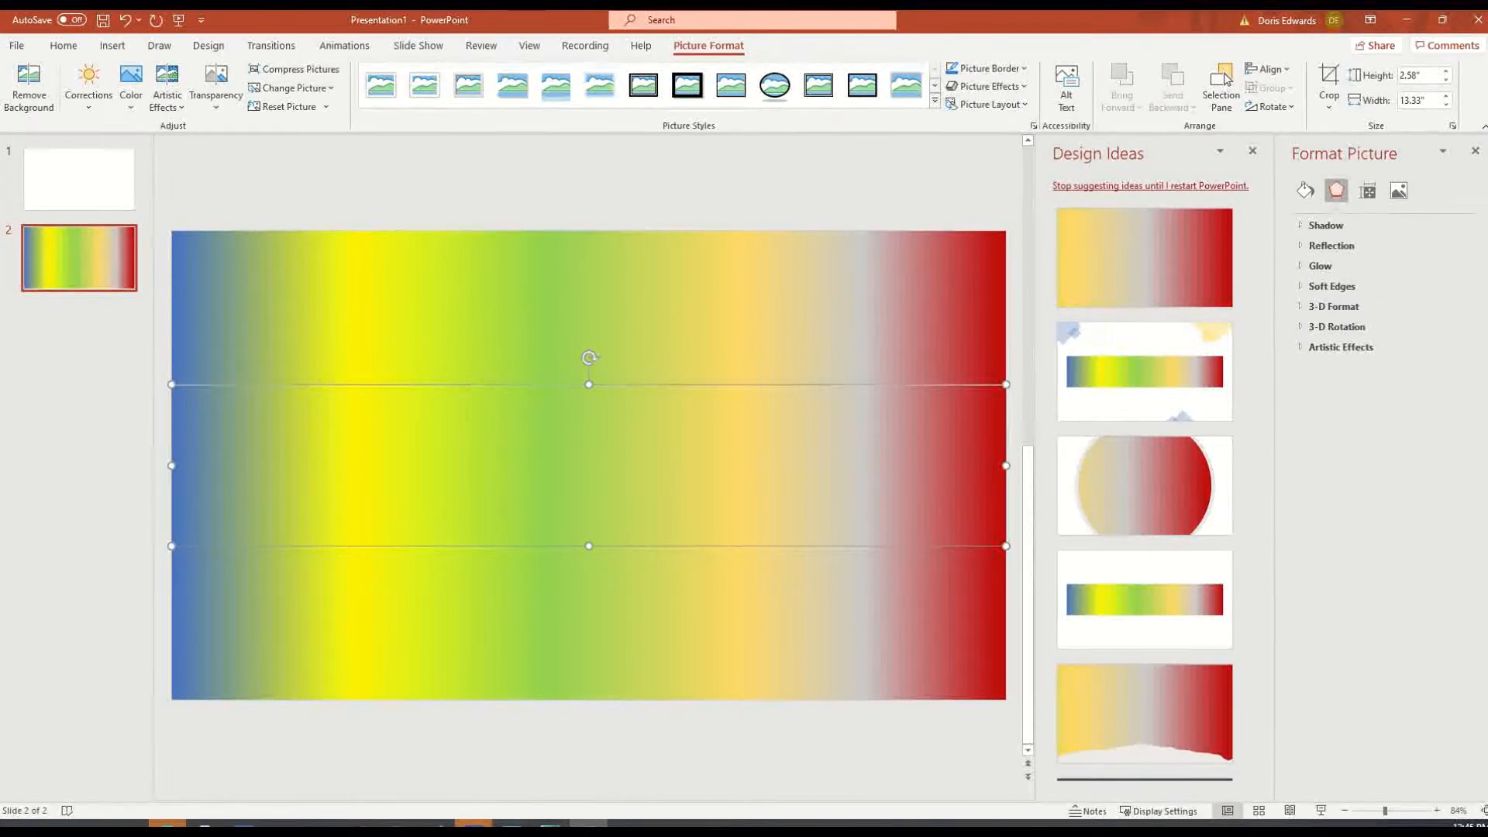
# Step: Switch to Cricut Design Space and start uploading a pattern fill by browsing for a file
pyautogui.click(435, 825)
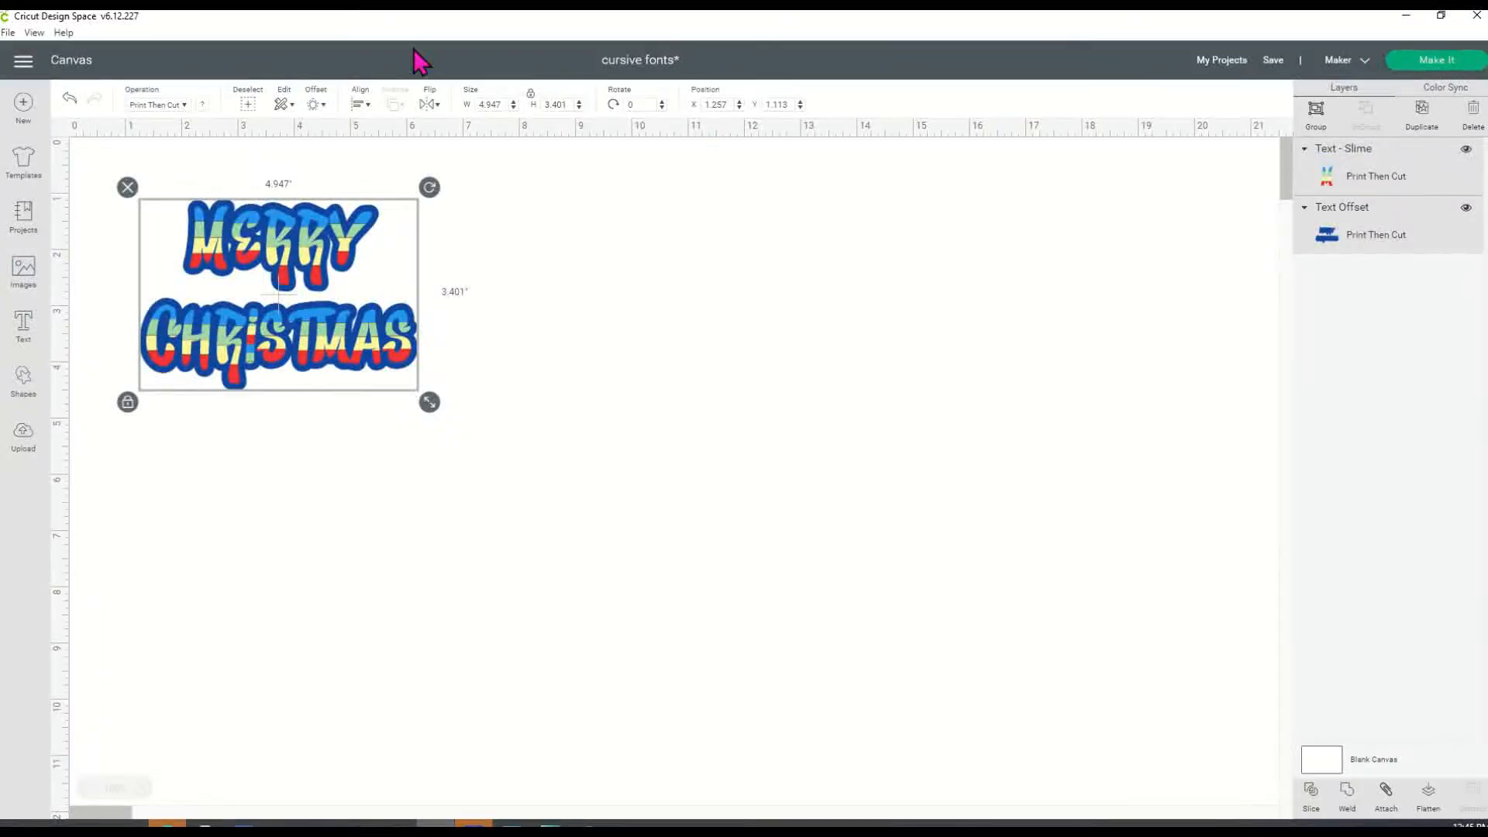
pyautogui.click(23, 439)
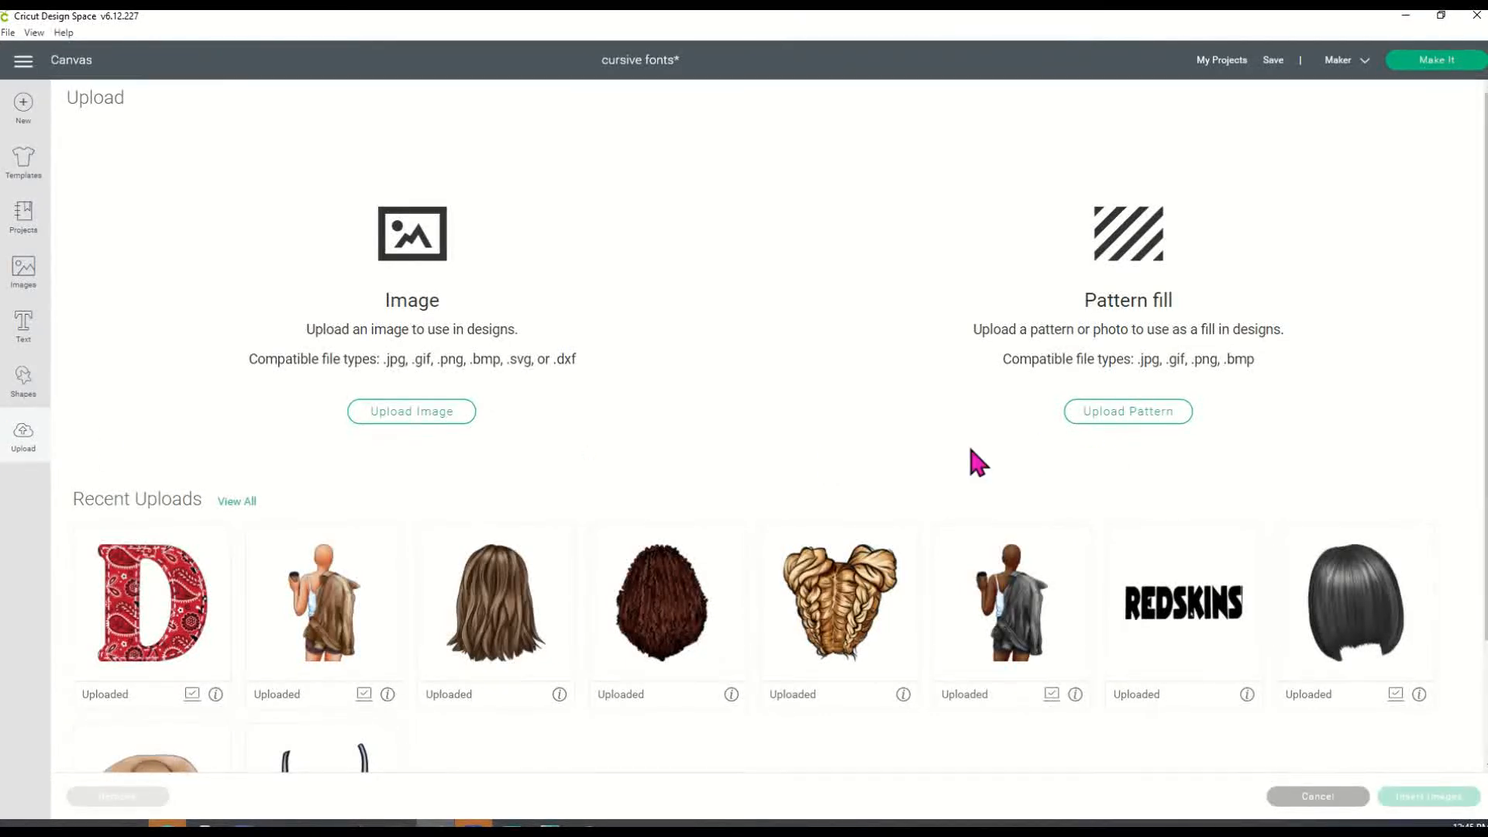
pyautogui.click(1116, 419)
pyautogui.click(749, 425)
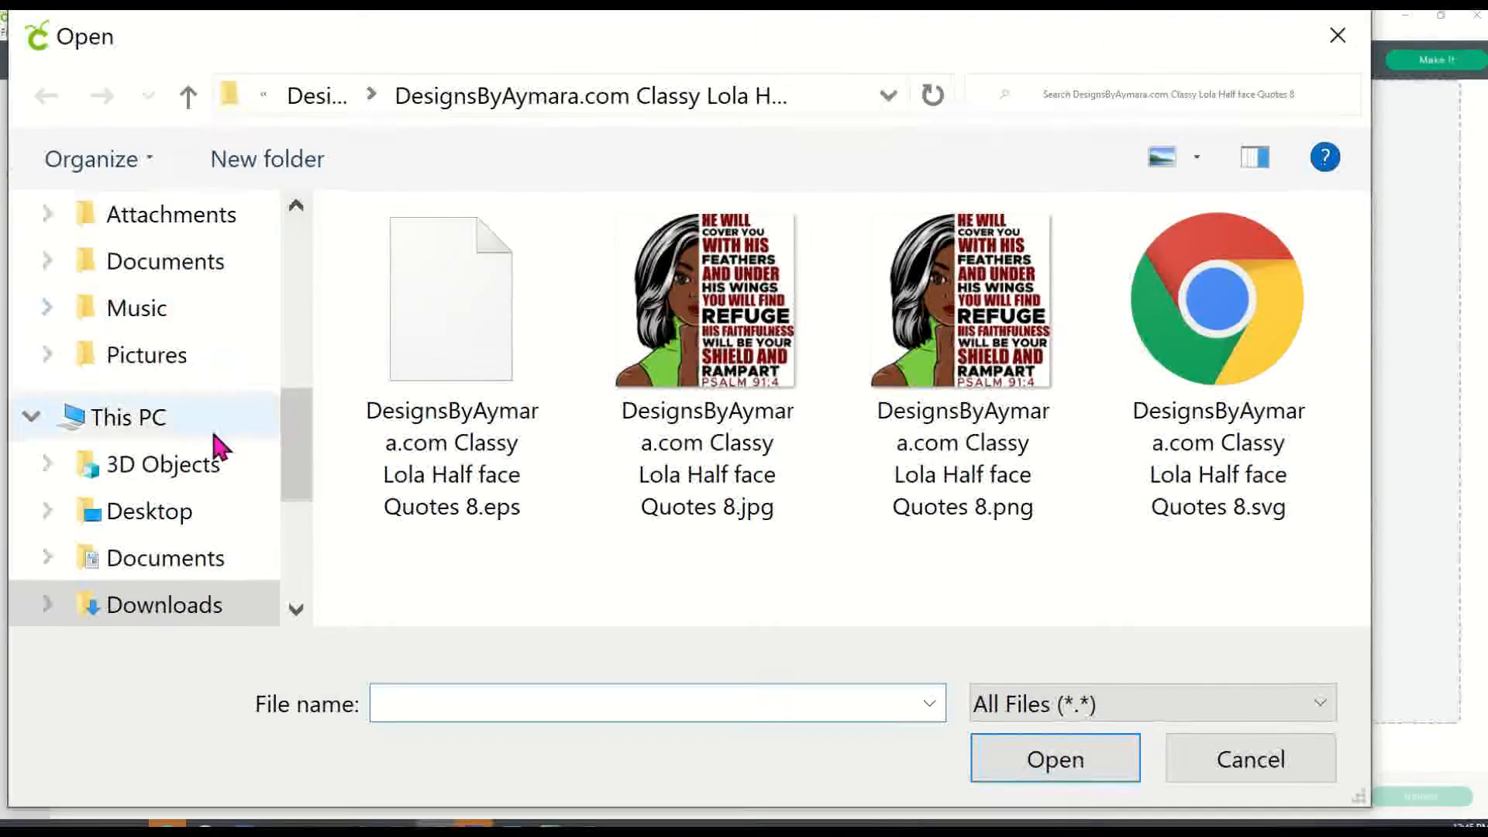
# Step: Search the currently open folder for "pattern" to locate the saved picture
pyautogui.click(47, 513)
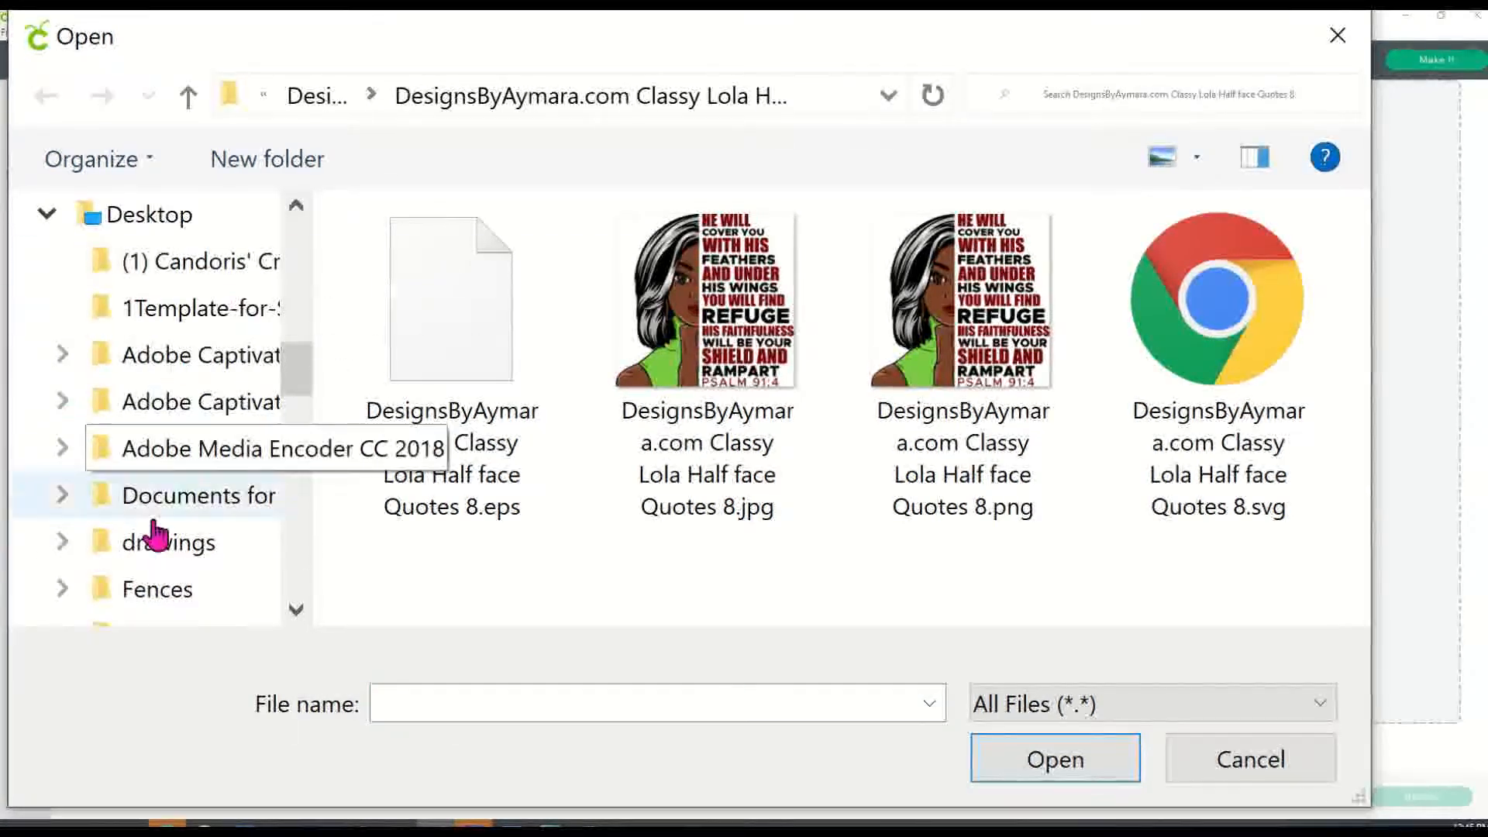
pyautogui.click(1155, 97)
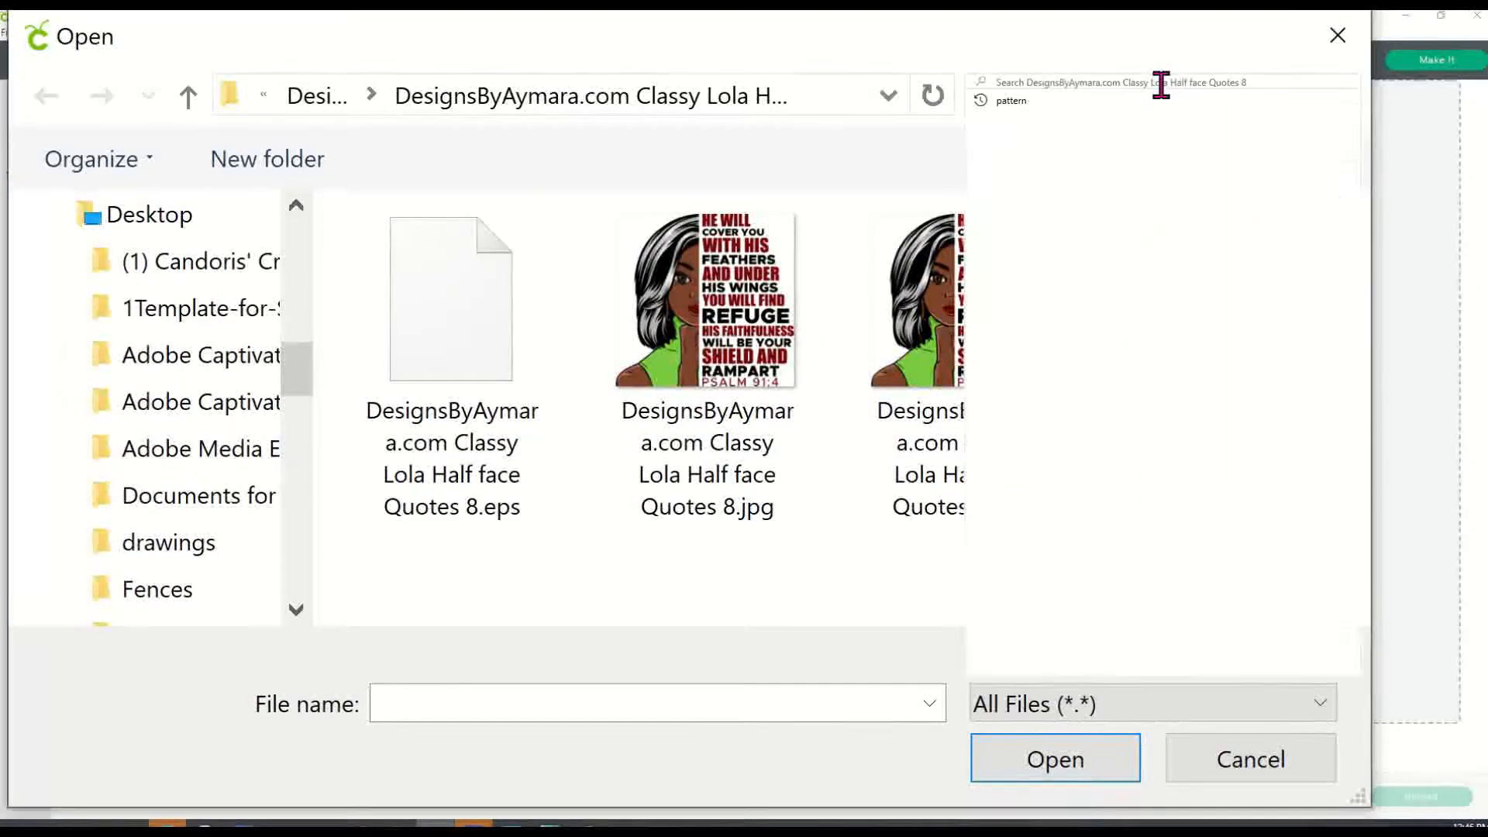
pyautogui.click(1145, 101)
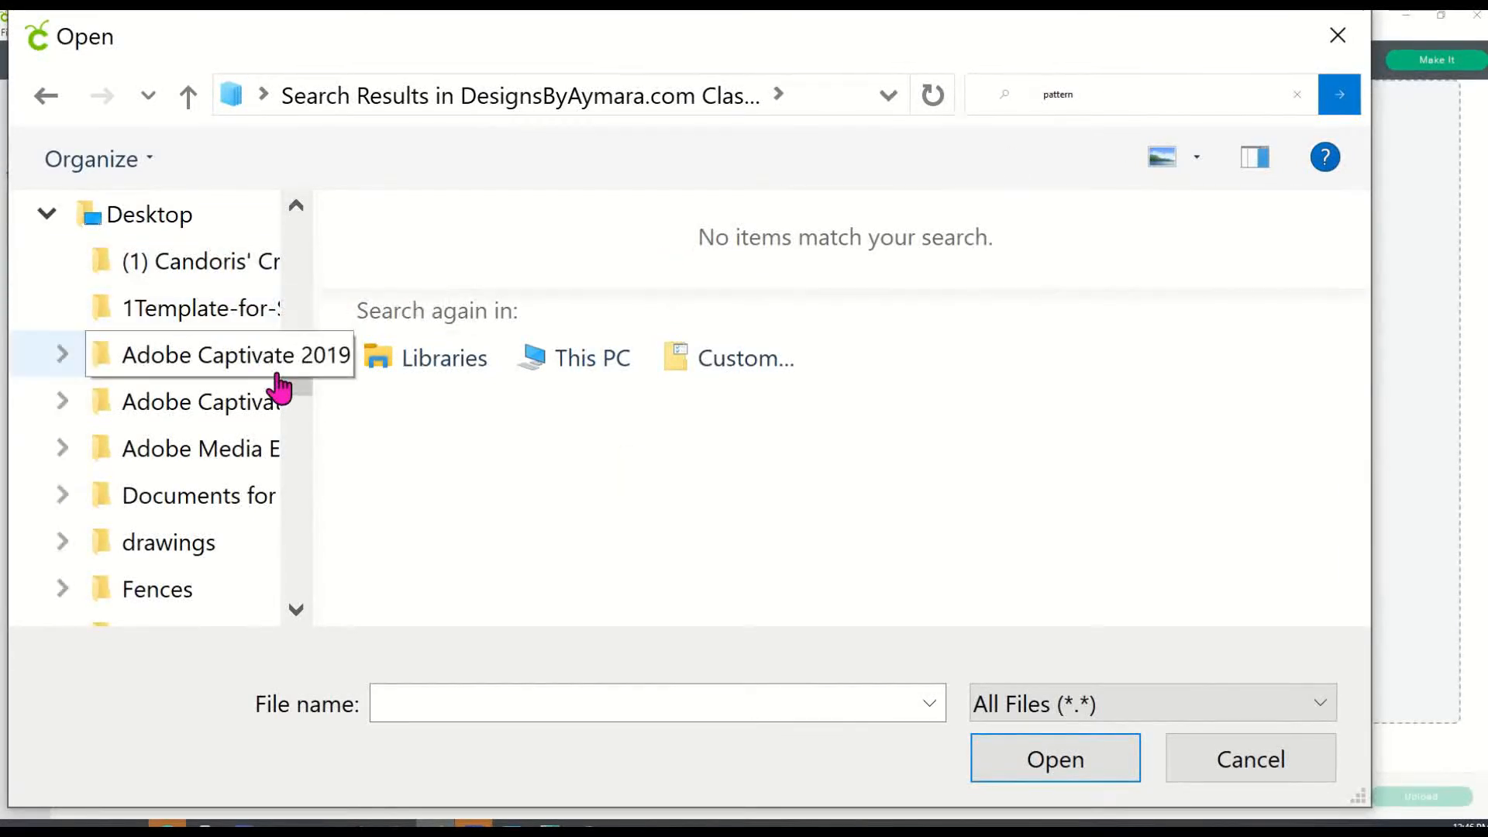
# Step: Browse to the patterns folder on the Desktop
pyautogui.moveTo(301, 392); pyautogui.dragTo(307, 373)
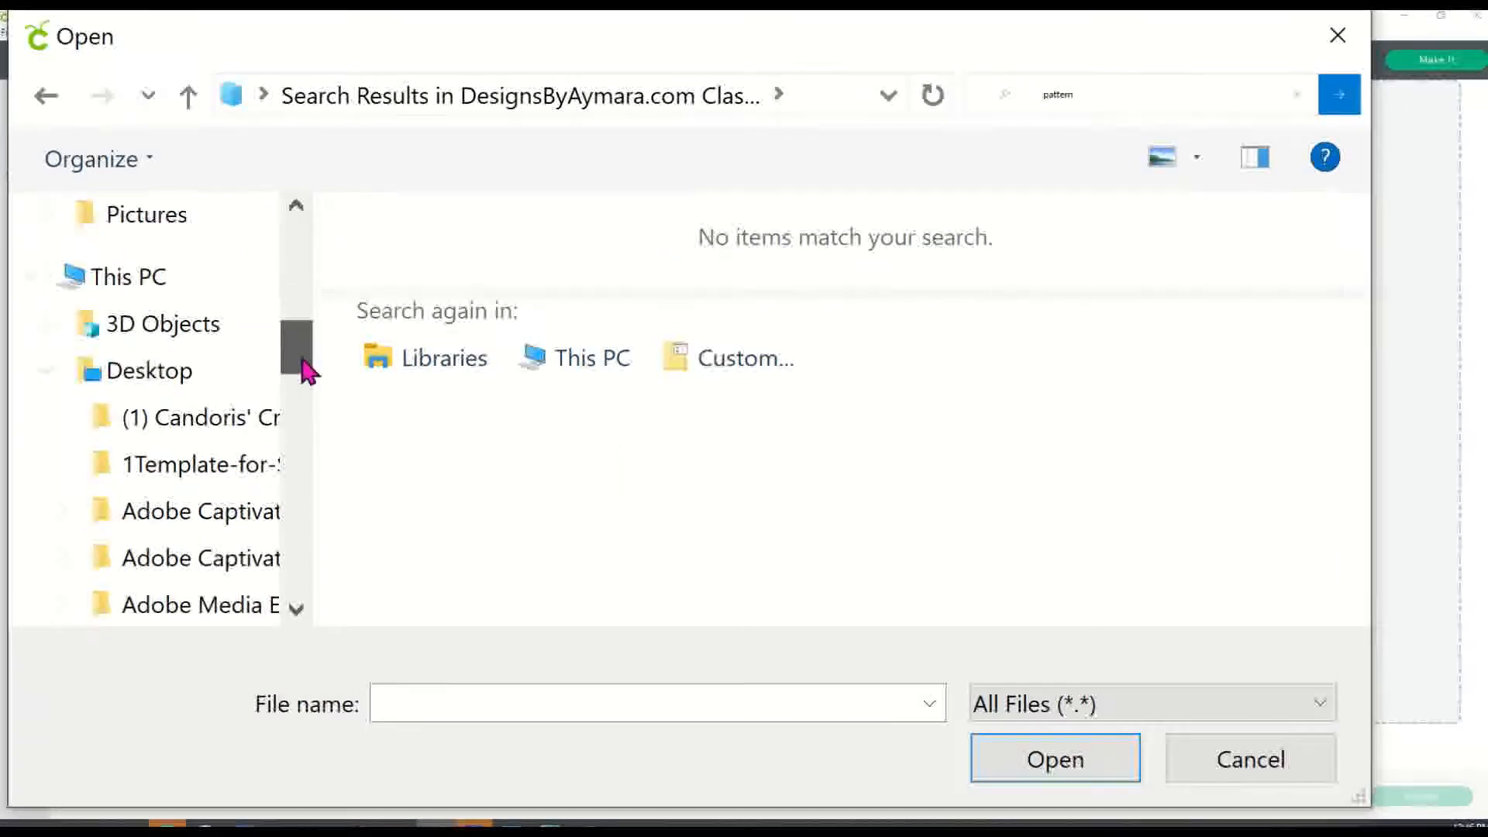
pyautogui.click(147, 388)
pyautogui.moveTo(1354, 257); pyautogui.dragTo(1318, 562)
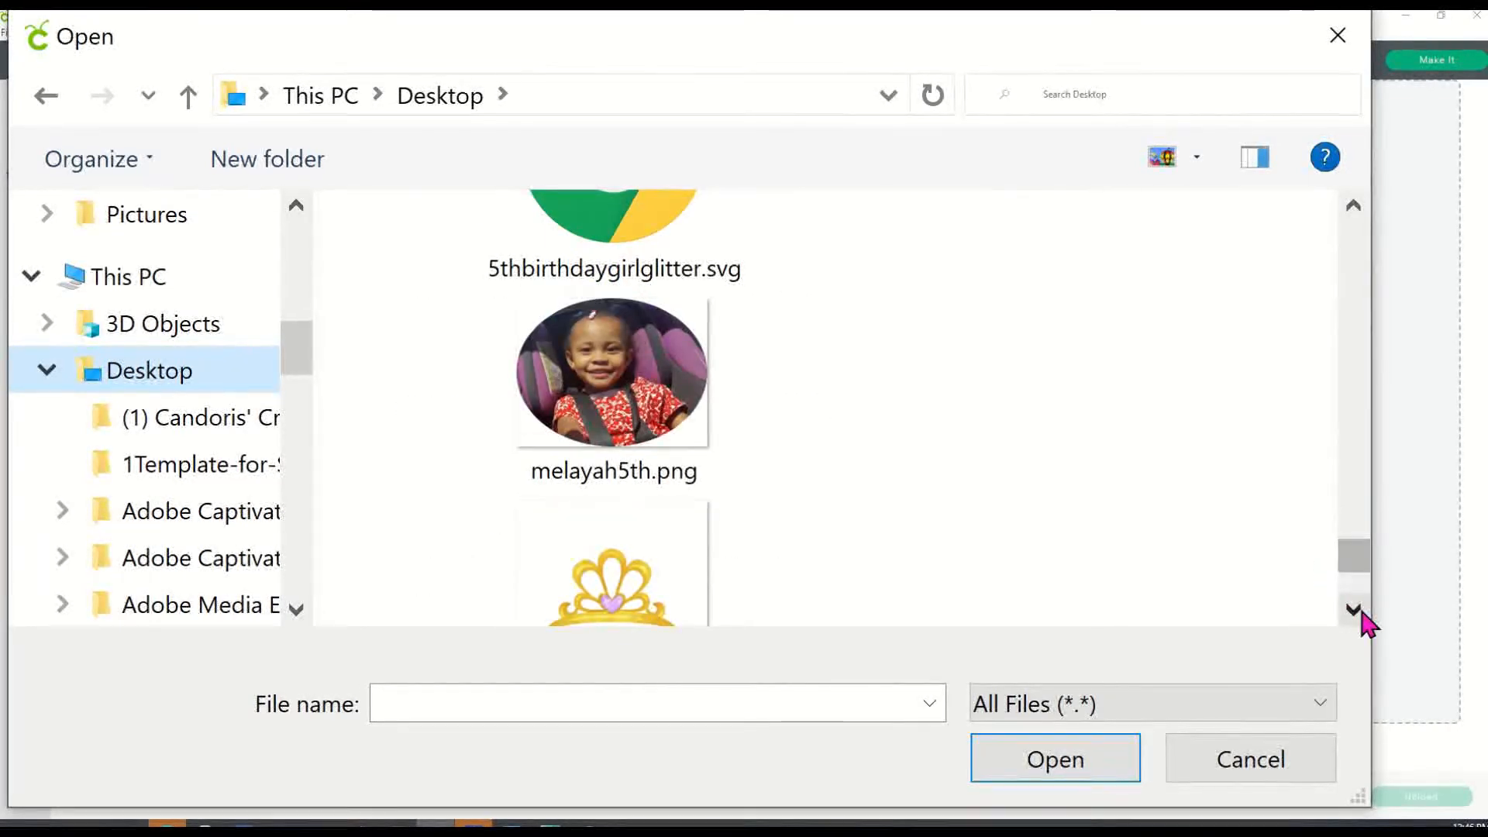
pyautogui.click(1354, 610)
pyautogui.click(1354, 610)
pyautogui.click(1355, 610)
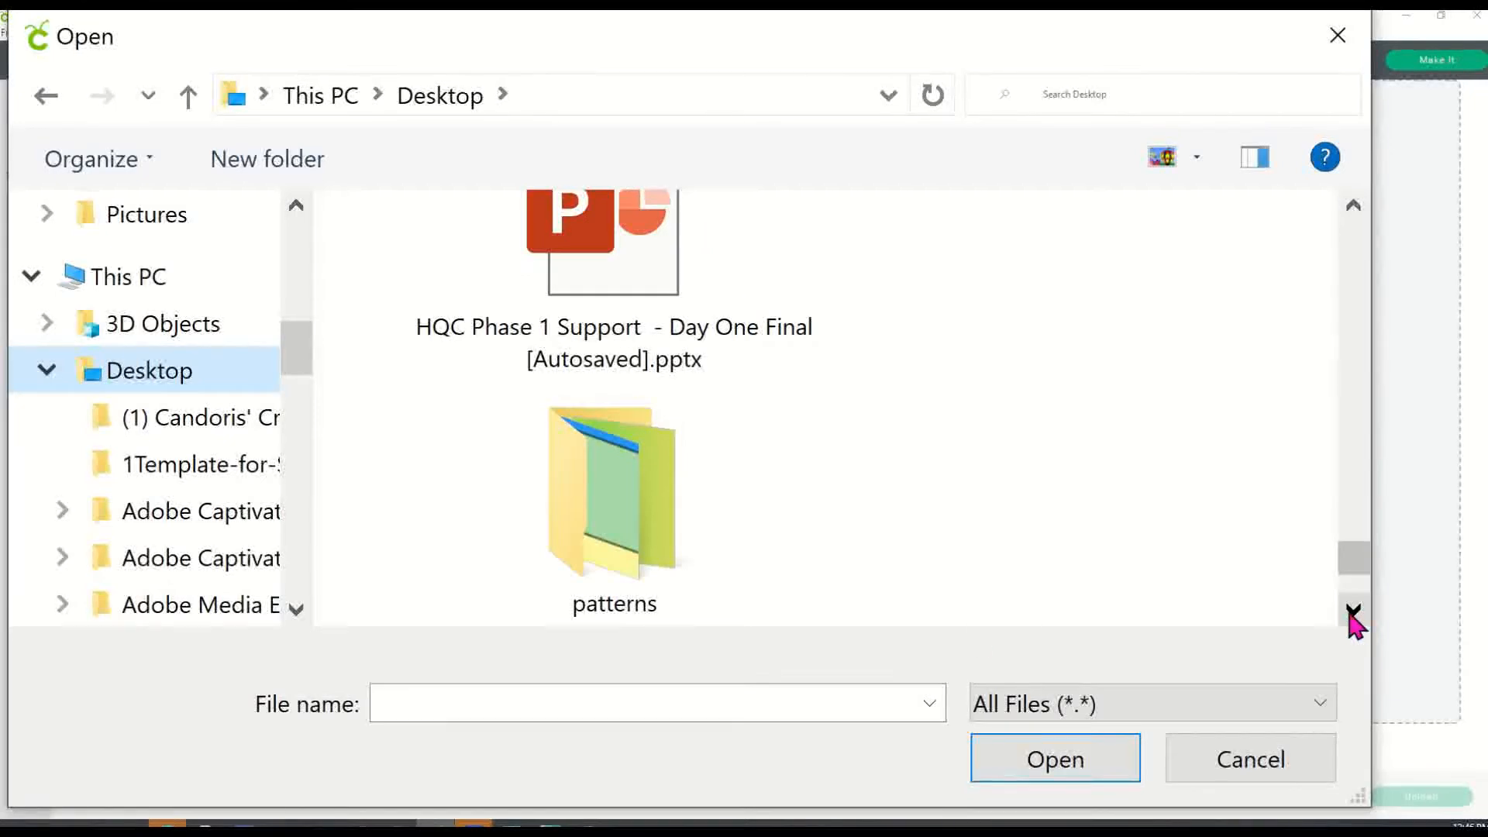
pyautogui.doubleClick(678, 520)
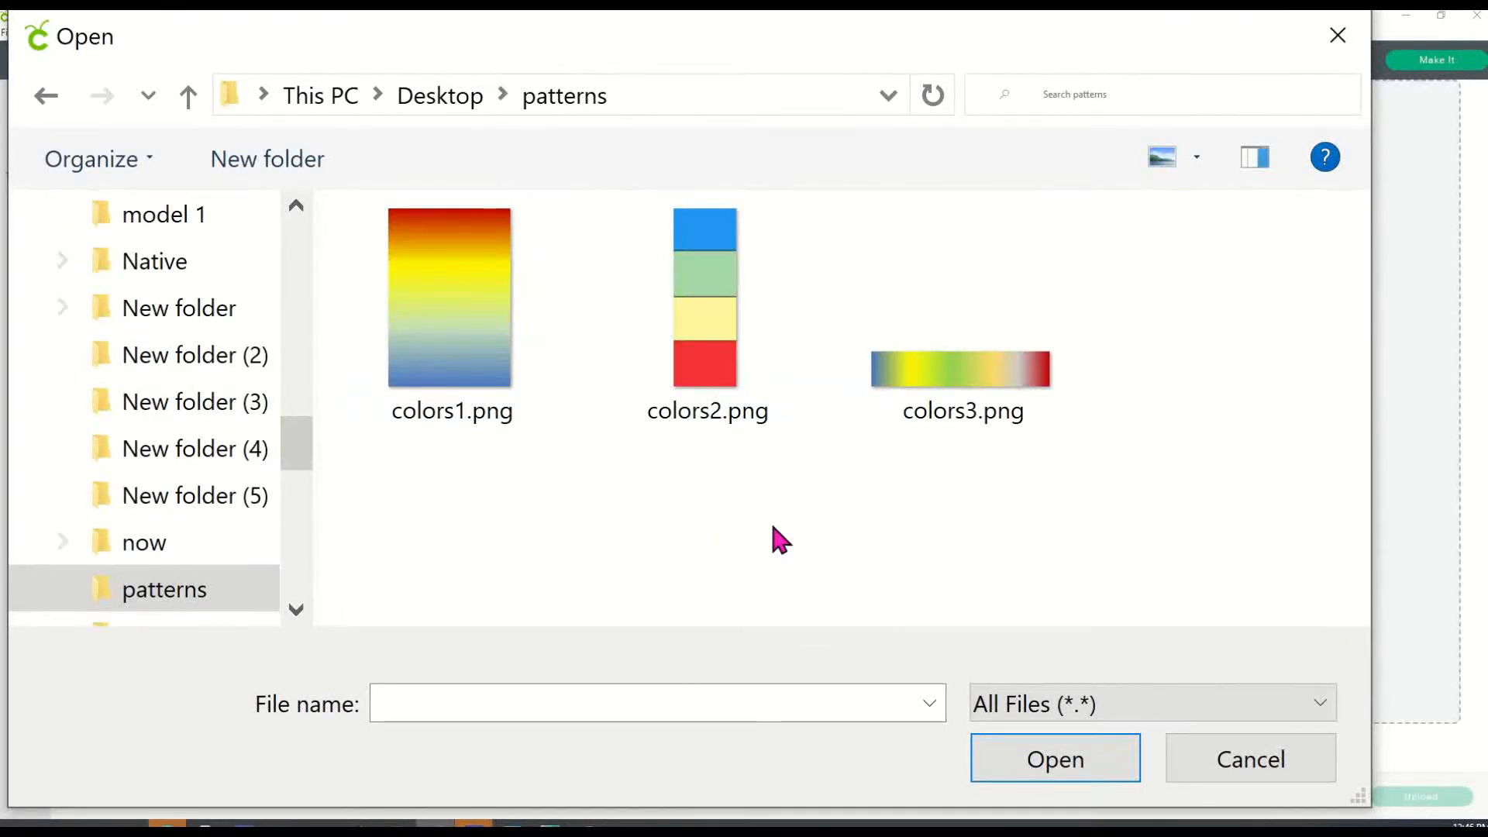
# Step: Upload colors3.png as a pattern named colors3 and return to the canvas with nothing selected
pyautogui.click(970, 372)
pyautogui.click(1027, 763)
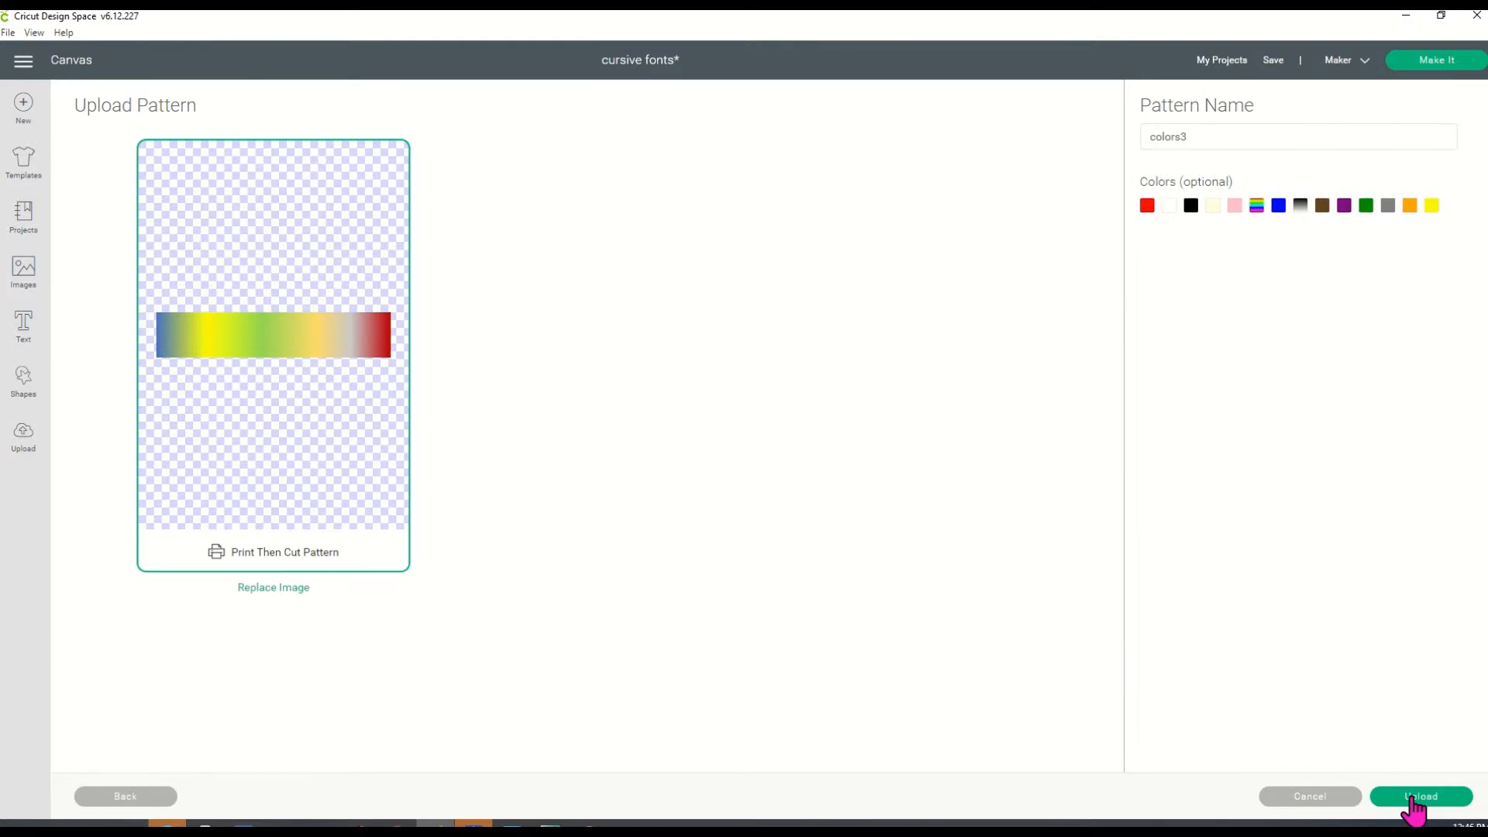
pyautogui.click(1412, 799)
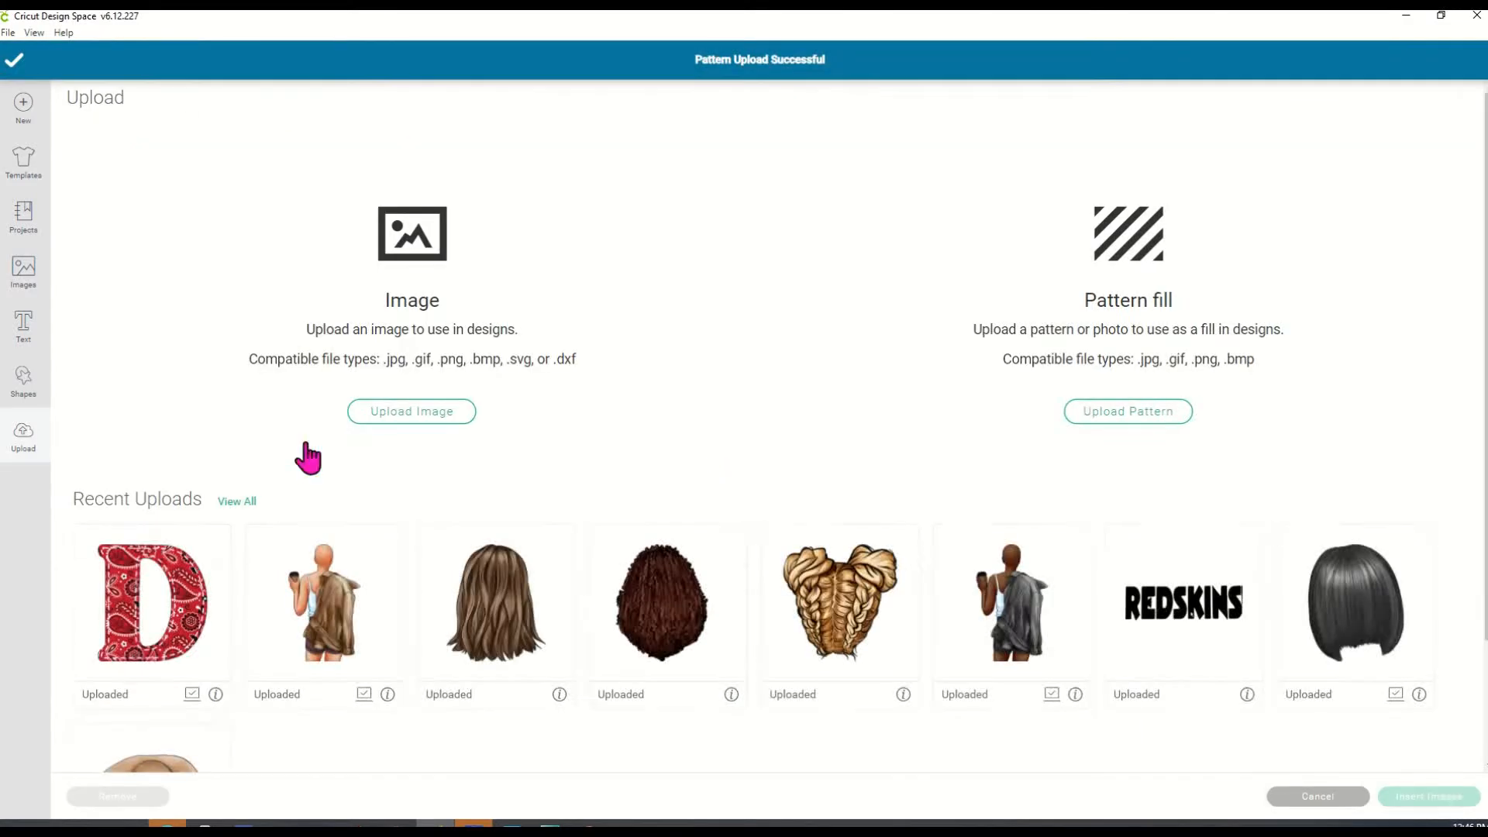
pyautogui.click(1302, 797)
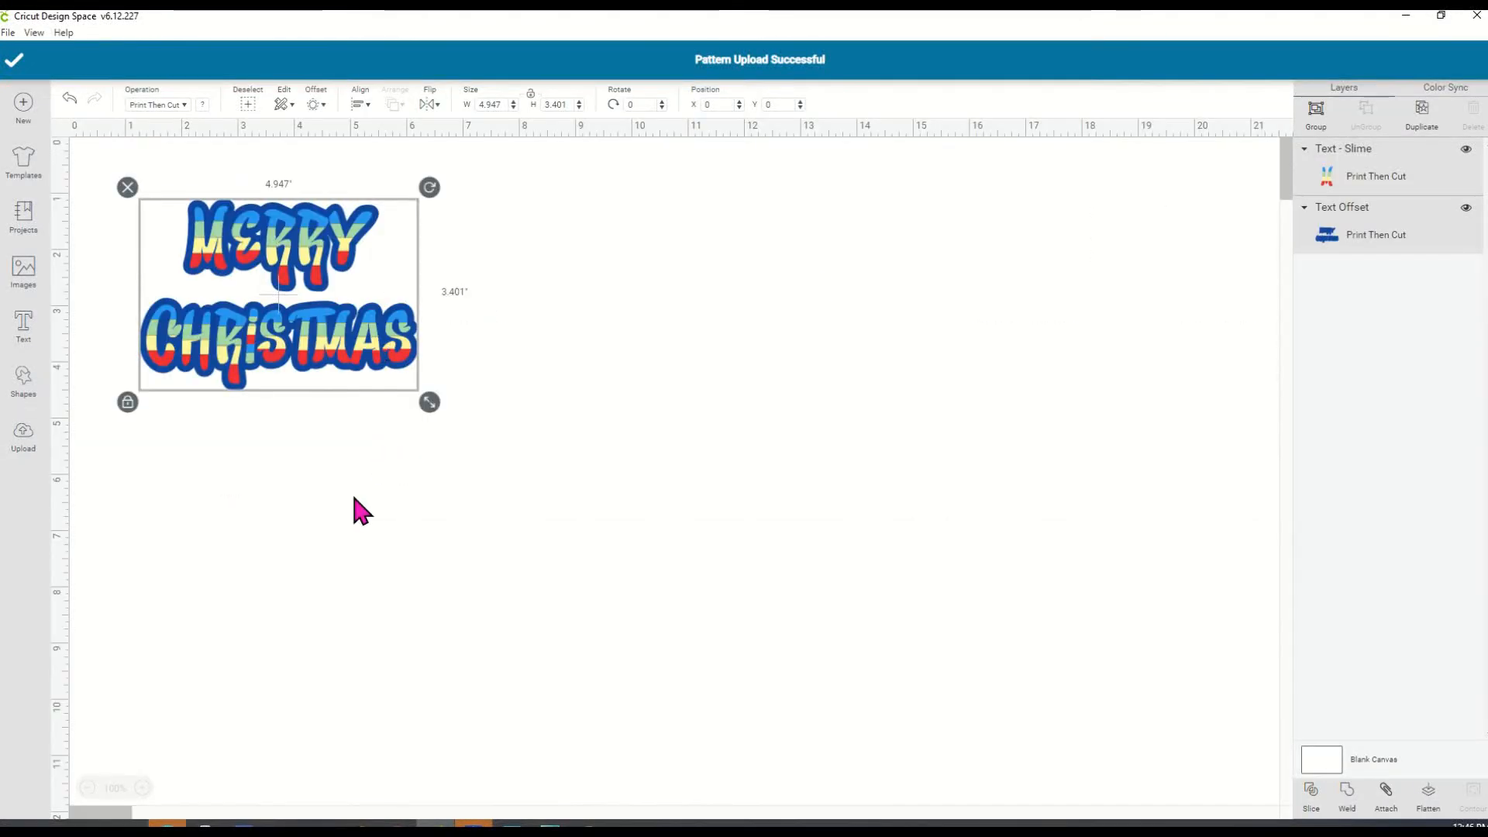
pyautogui.click(352, 496)
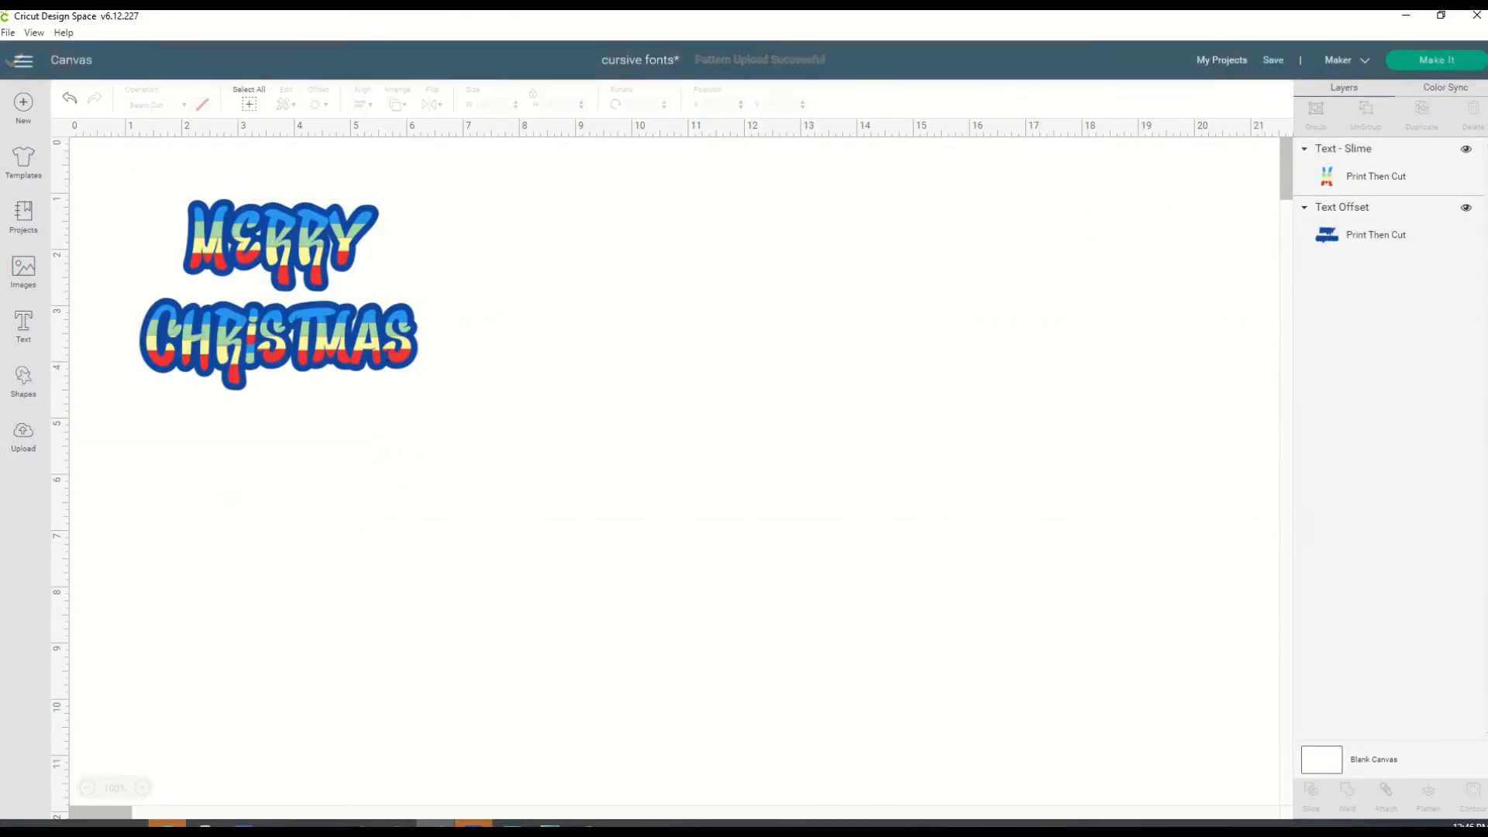
# Step: Add a new text object reading "Merry" and "Christmas" on two lines
pyautogui.click(23, 326)
pyautogui.write('Merry')
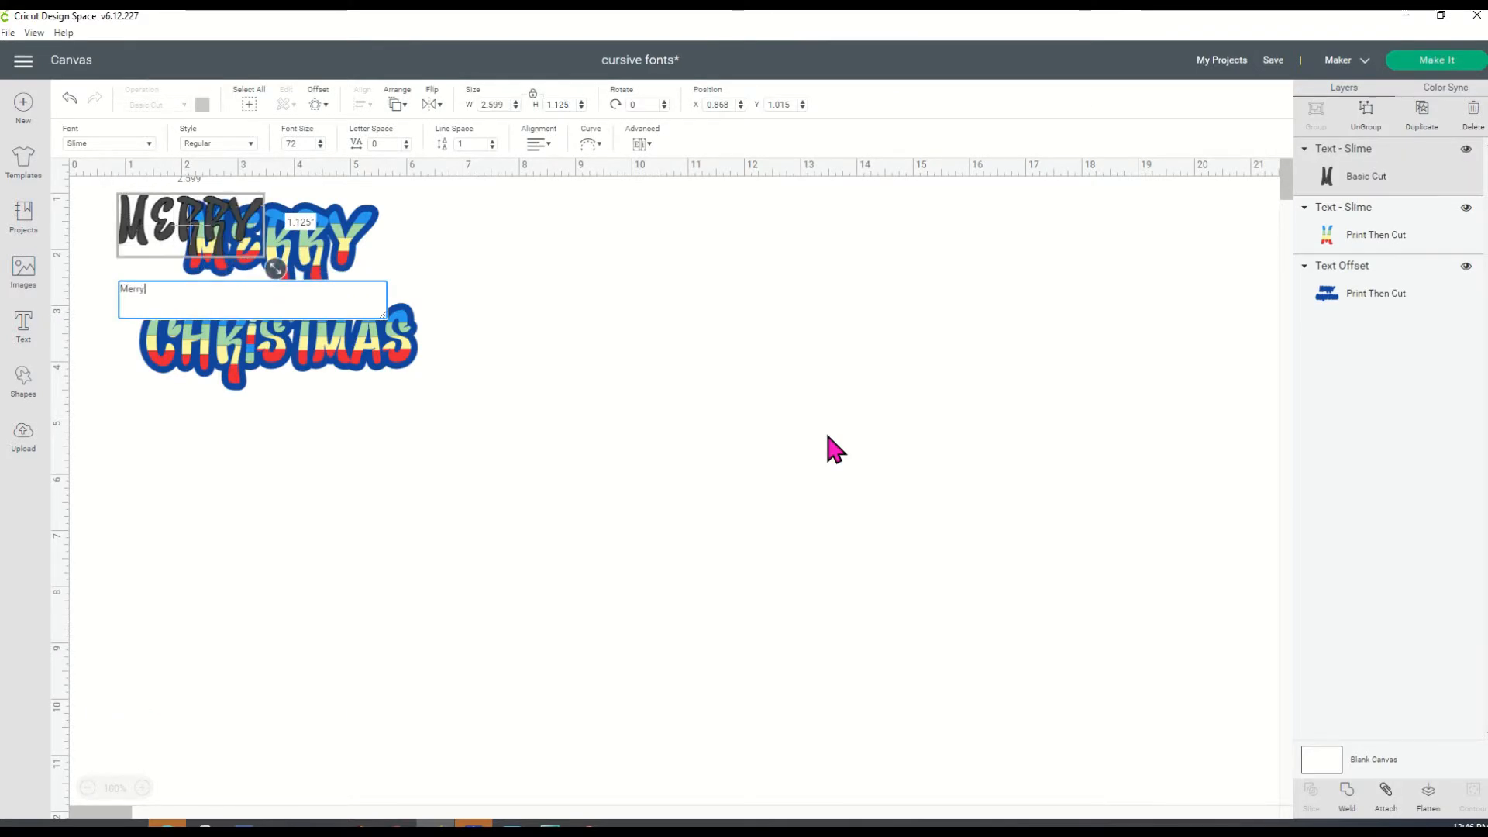
pyautogui.press('Return')
pyautogui.write('Christmas')
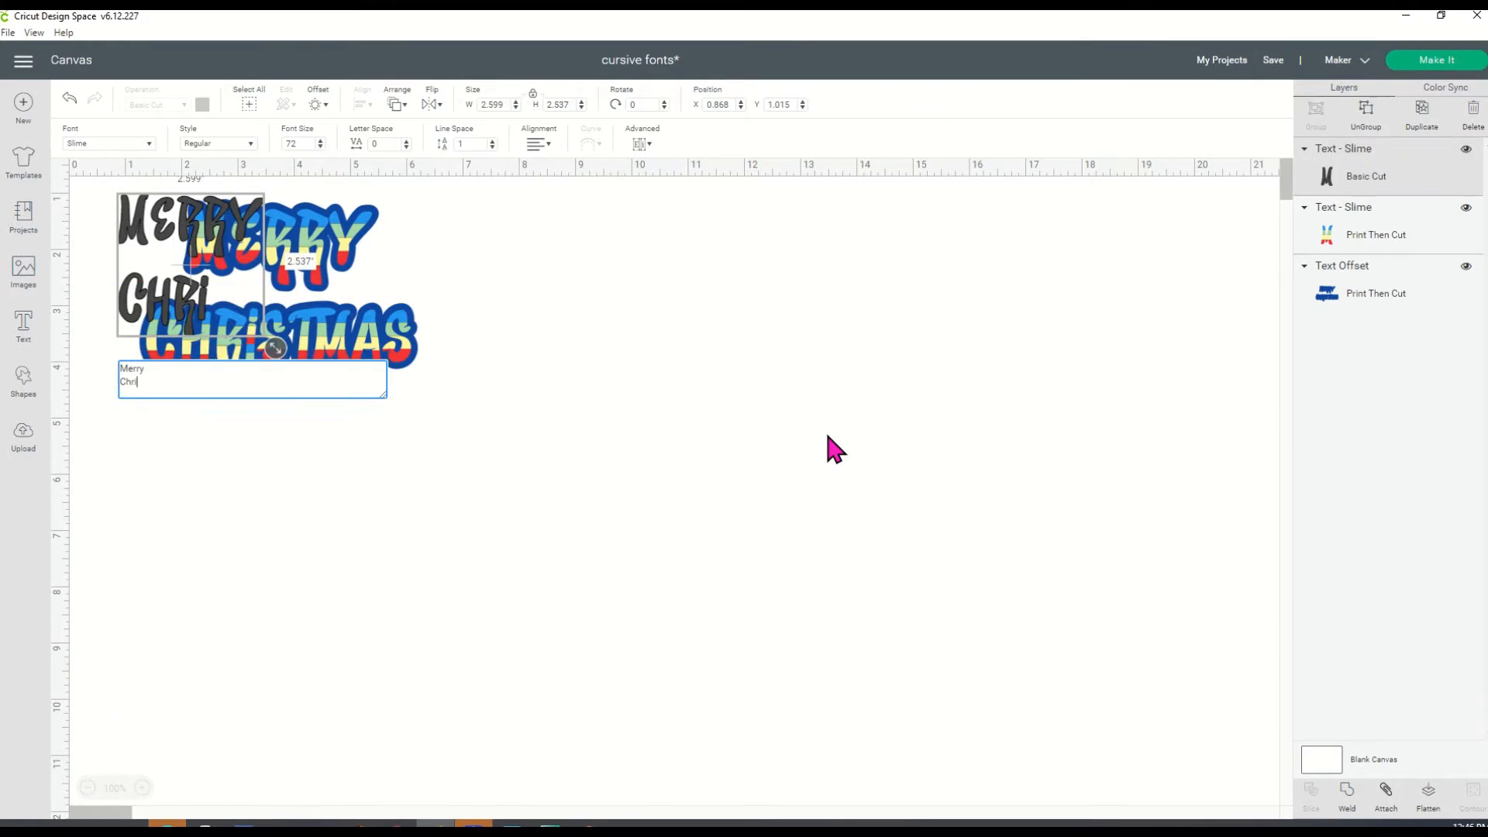
pyautogui.click(570, 404)
# Step: Move the new text beside the existing striped design and enlarge it to about 6.09 by 4.08 inches
pyautogui.moveTo(136, 230); pyautogui.dragTo(531, 277)
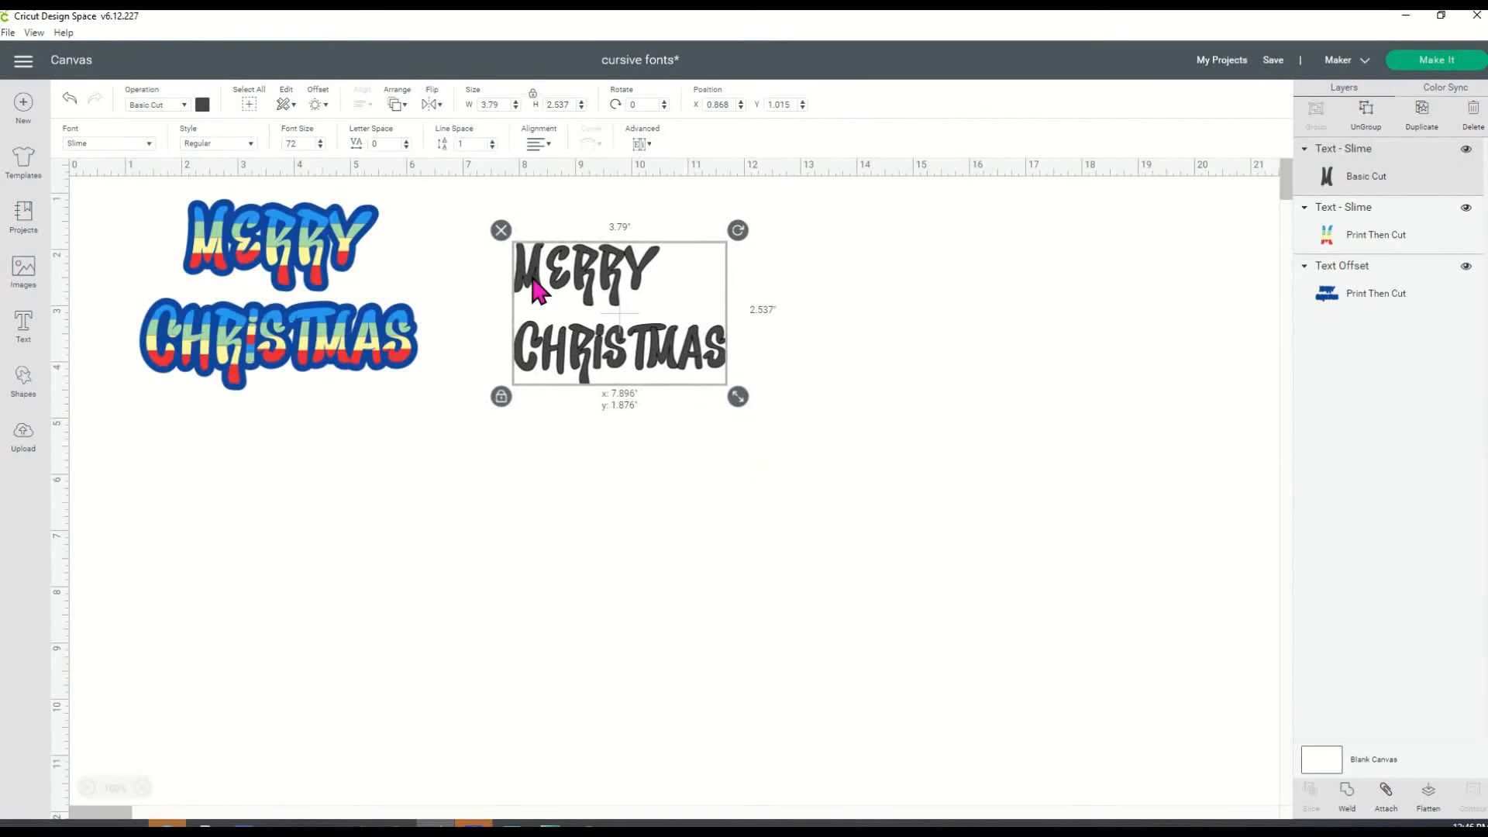
pyautogui.moveTo(741, 398); pyautogui.dragTo(836, 494)
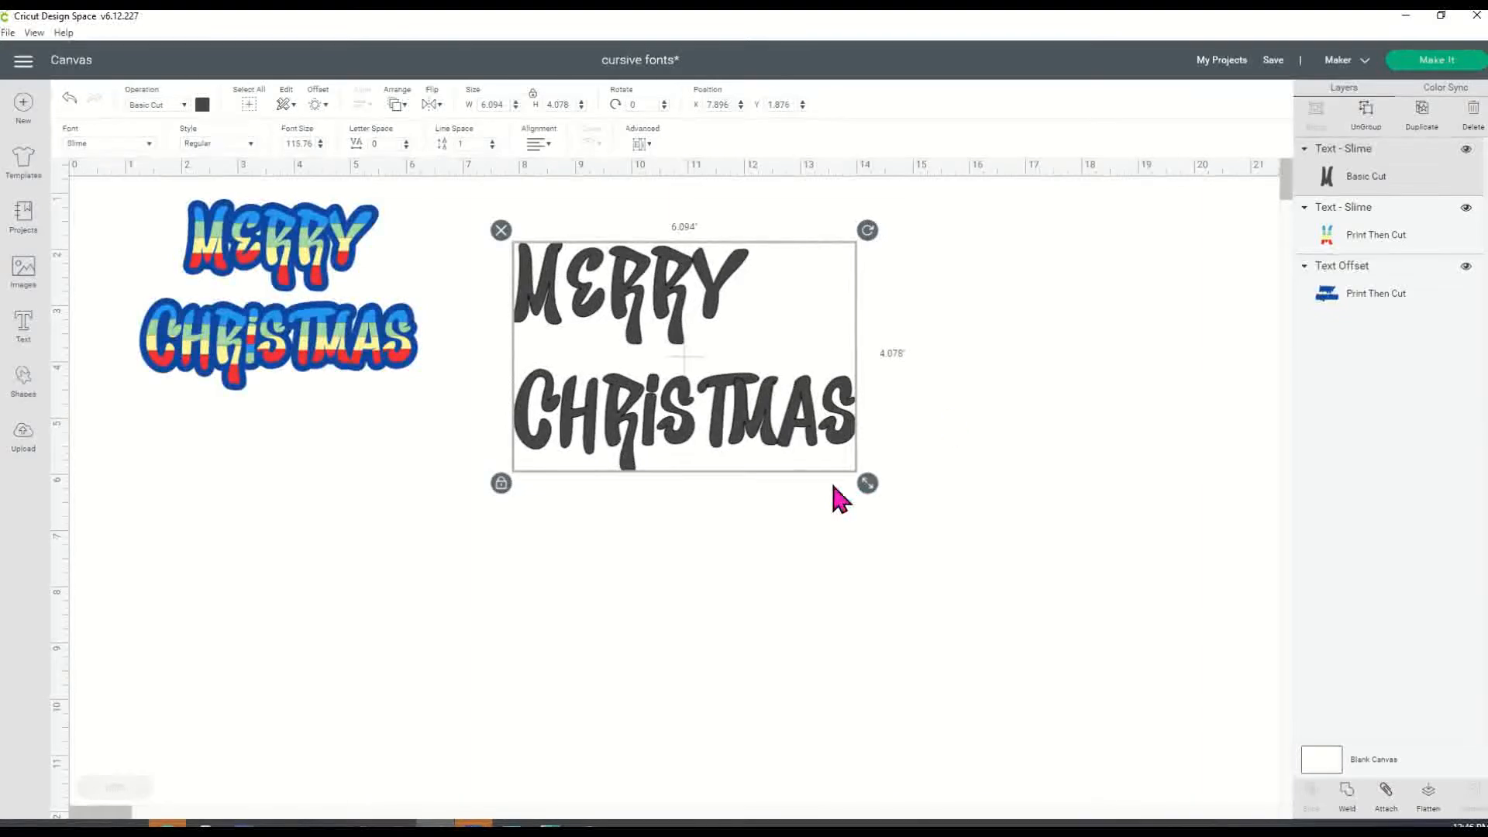
pyautogui.click(150, 142)
# Step: Set the new text's operation to Print Then Cut Standard and its print type to Pattern
pyautogui.click(185, 106)
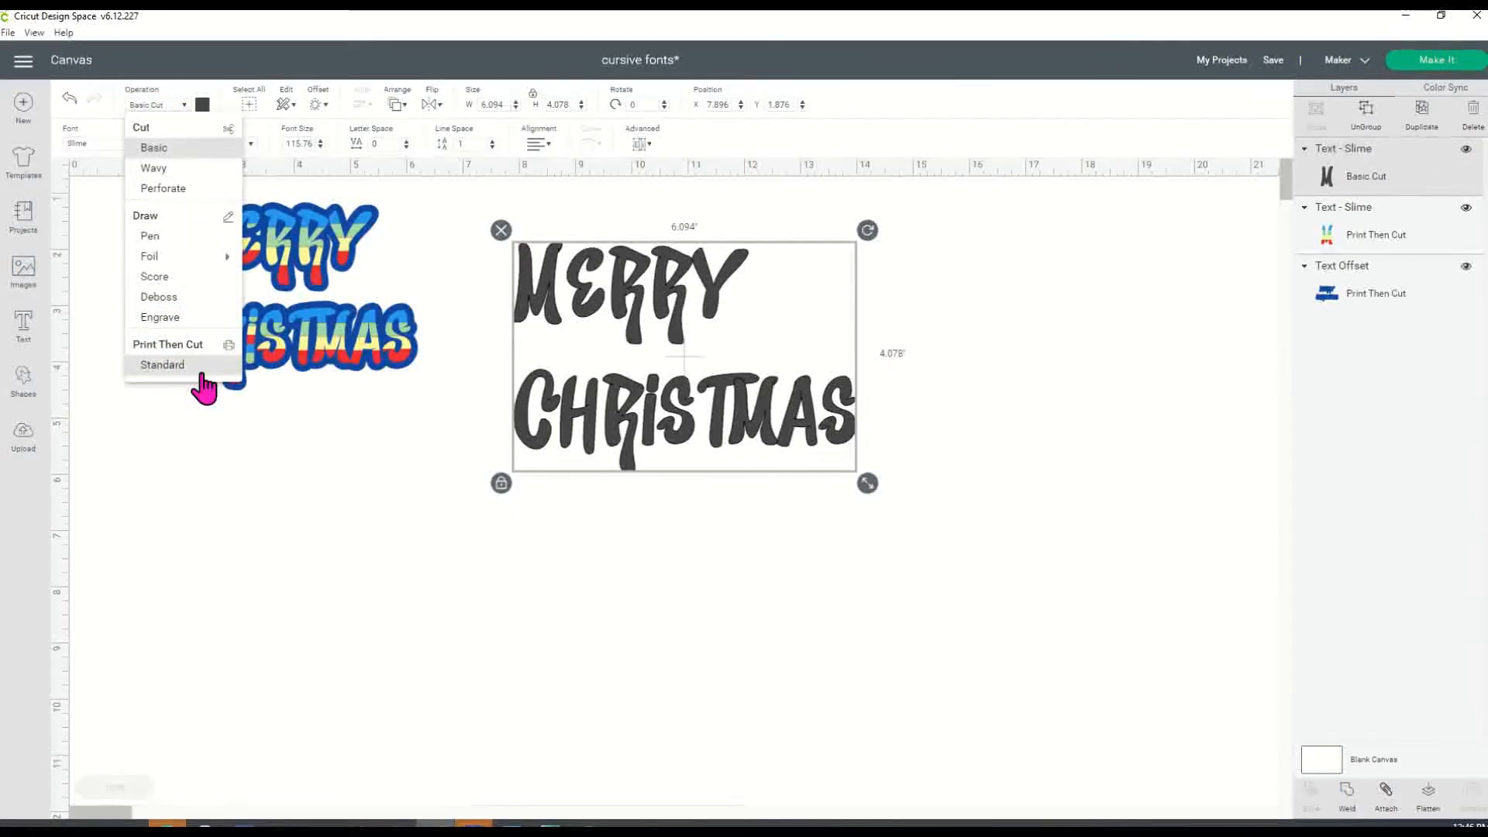
pyautogui.click(162, 364)
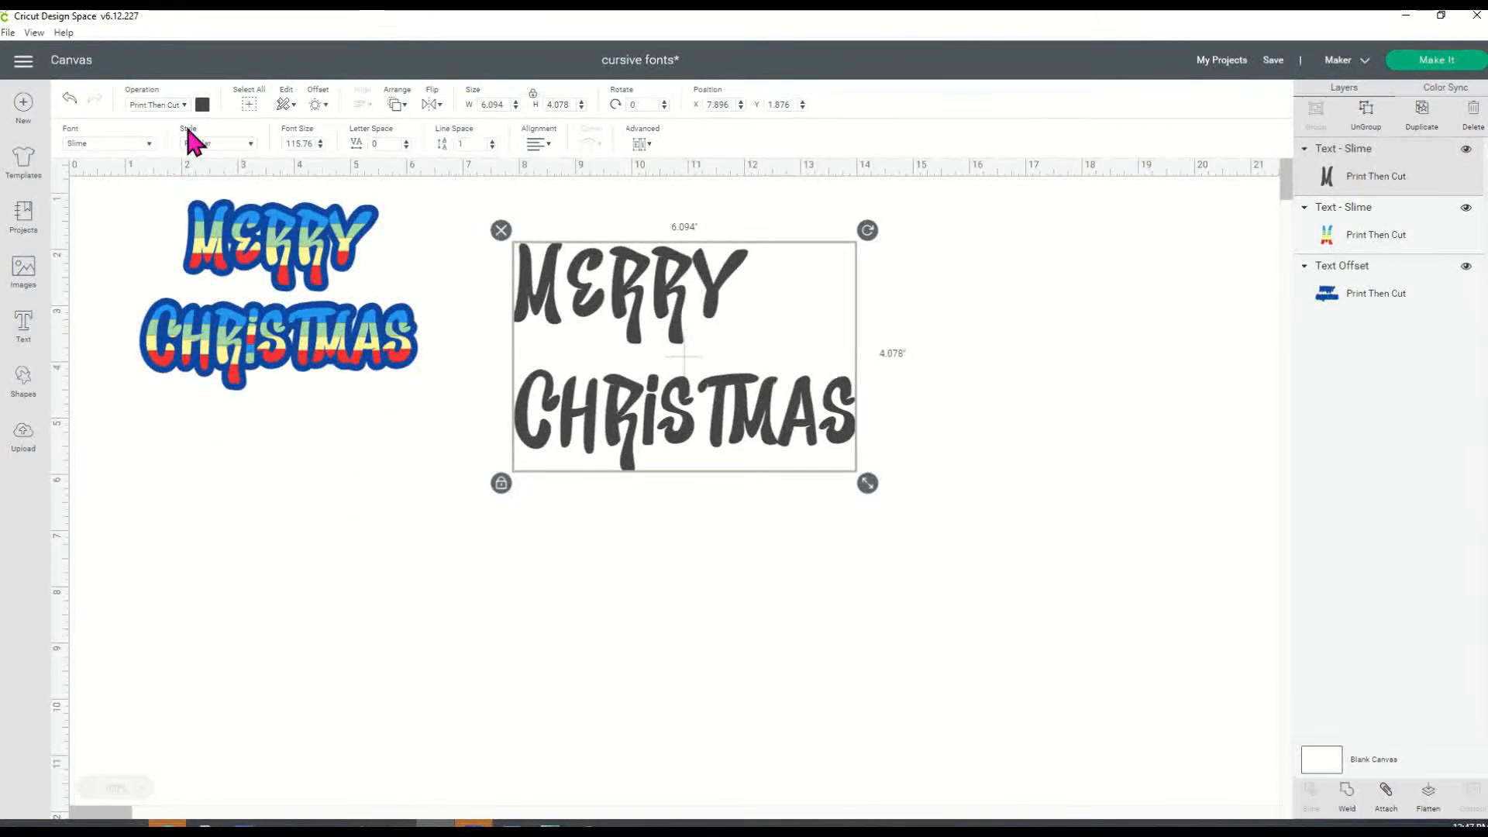
pyautogui.click(203, 105)
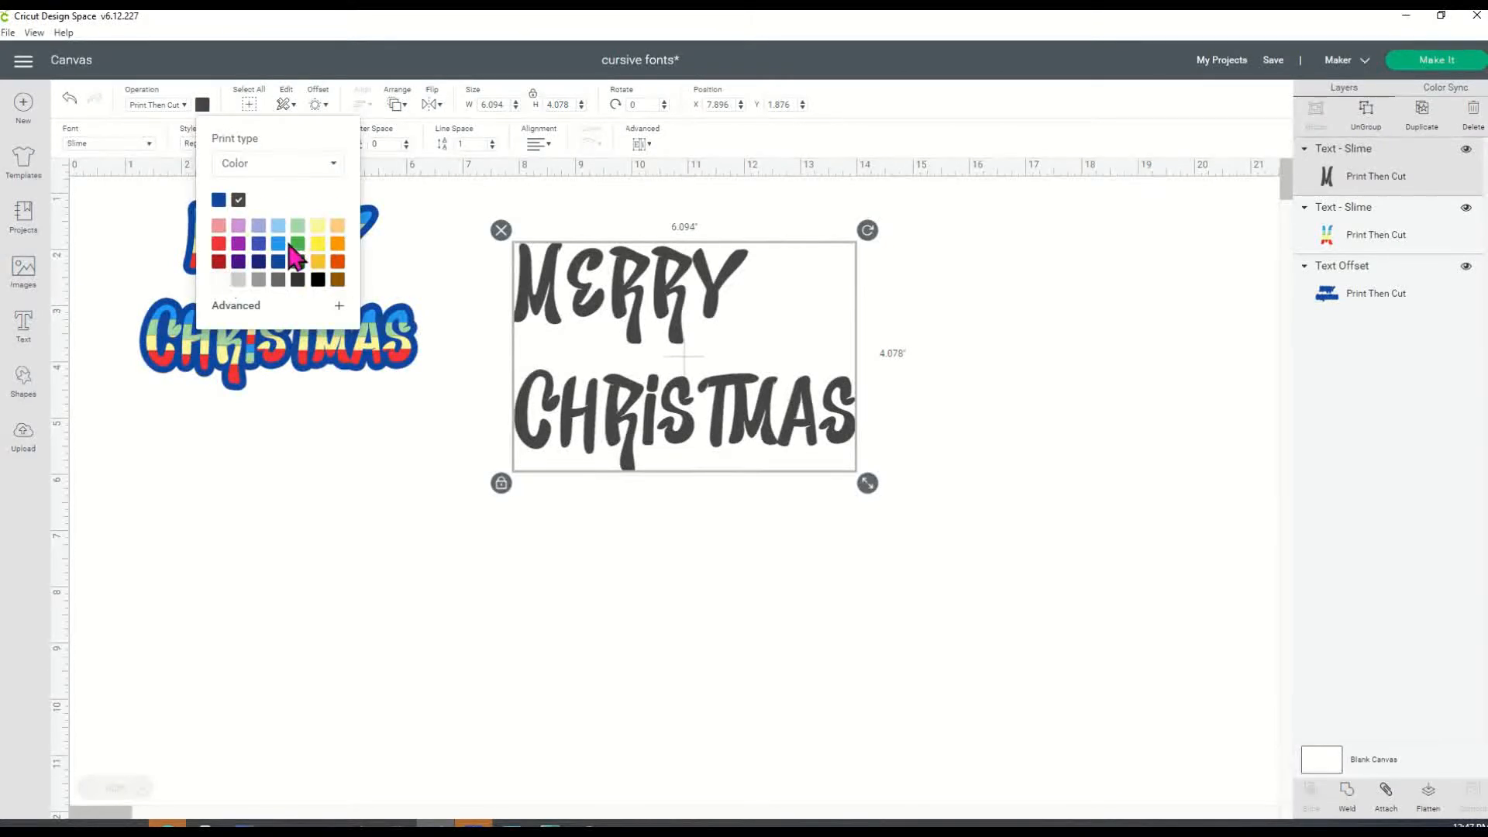
pyautogui.click(261, 169)
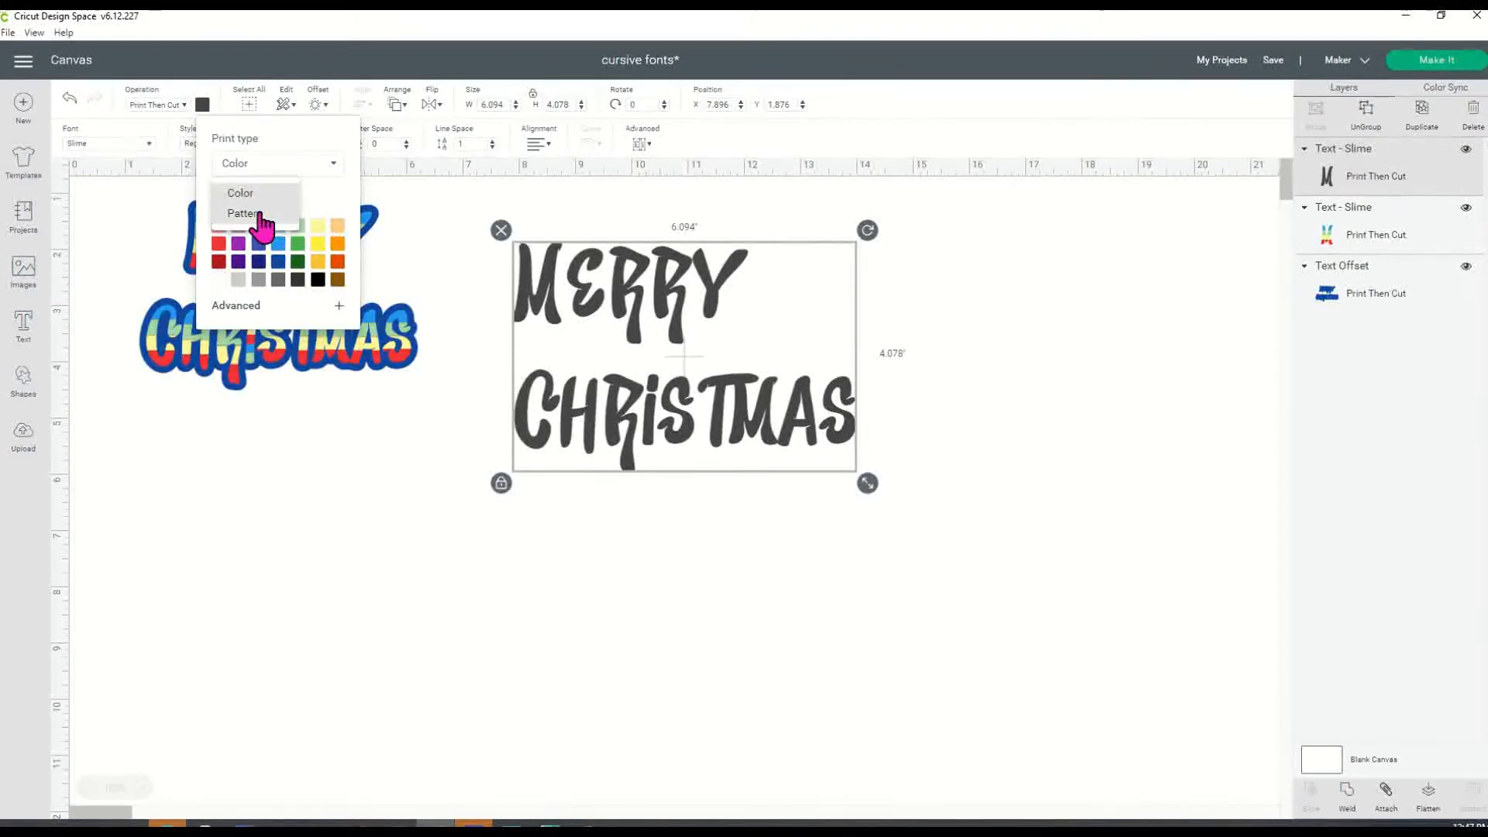
pyautogui.click(261, 214)
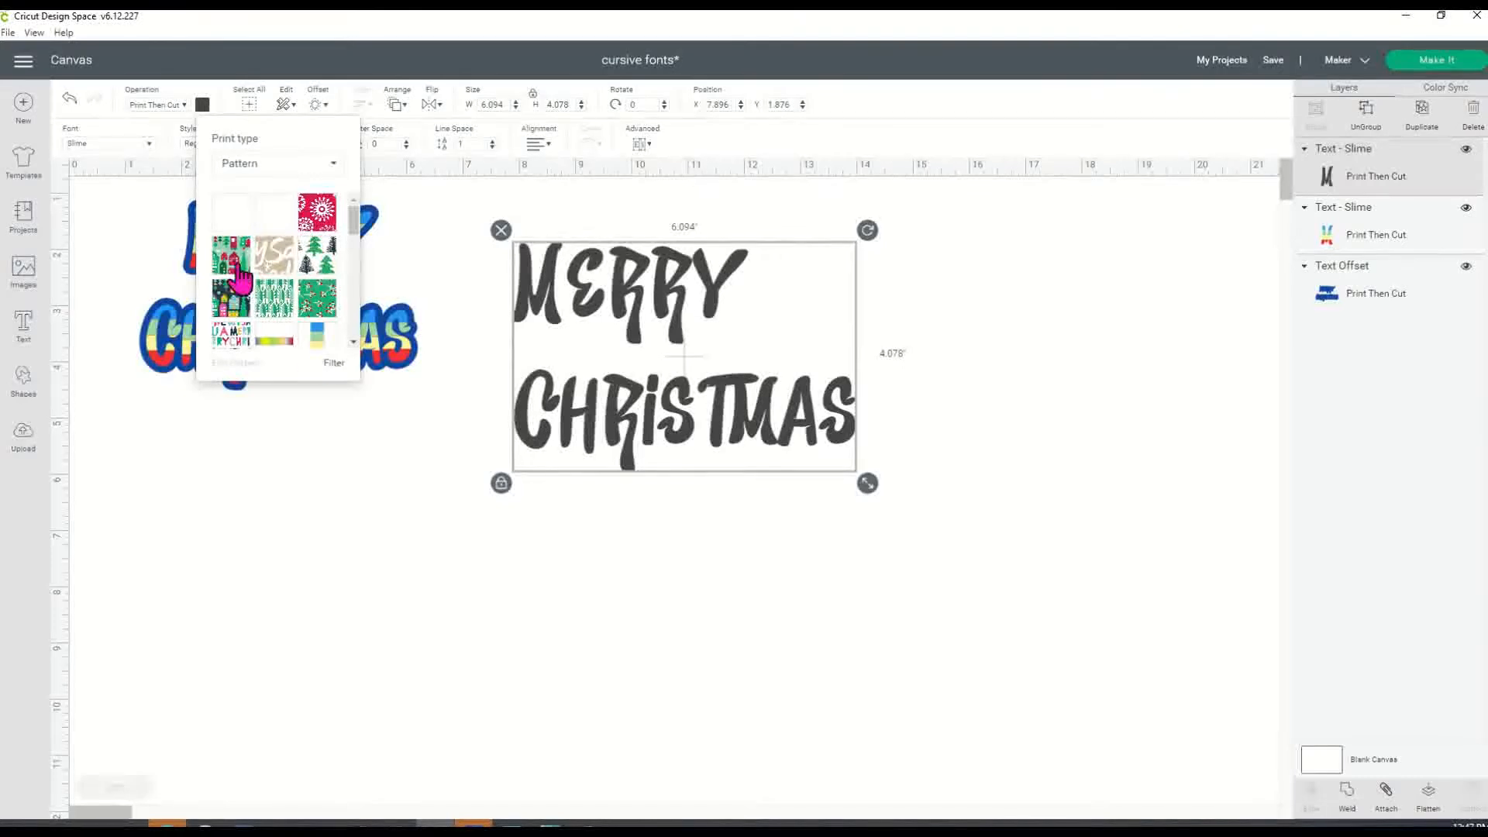
# Step: Find the uploaded horizontal multicolor gradient among the patterns and fill the new Merry Christmas text with it
pyautogui.moveTo(357, 225); pyautogui.dragTo(365, 388)
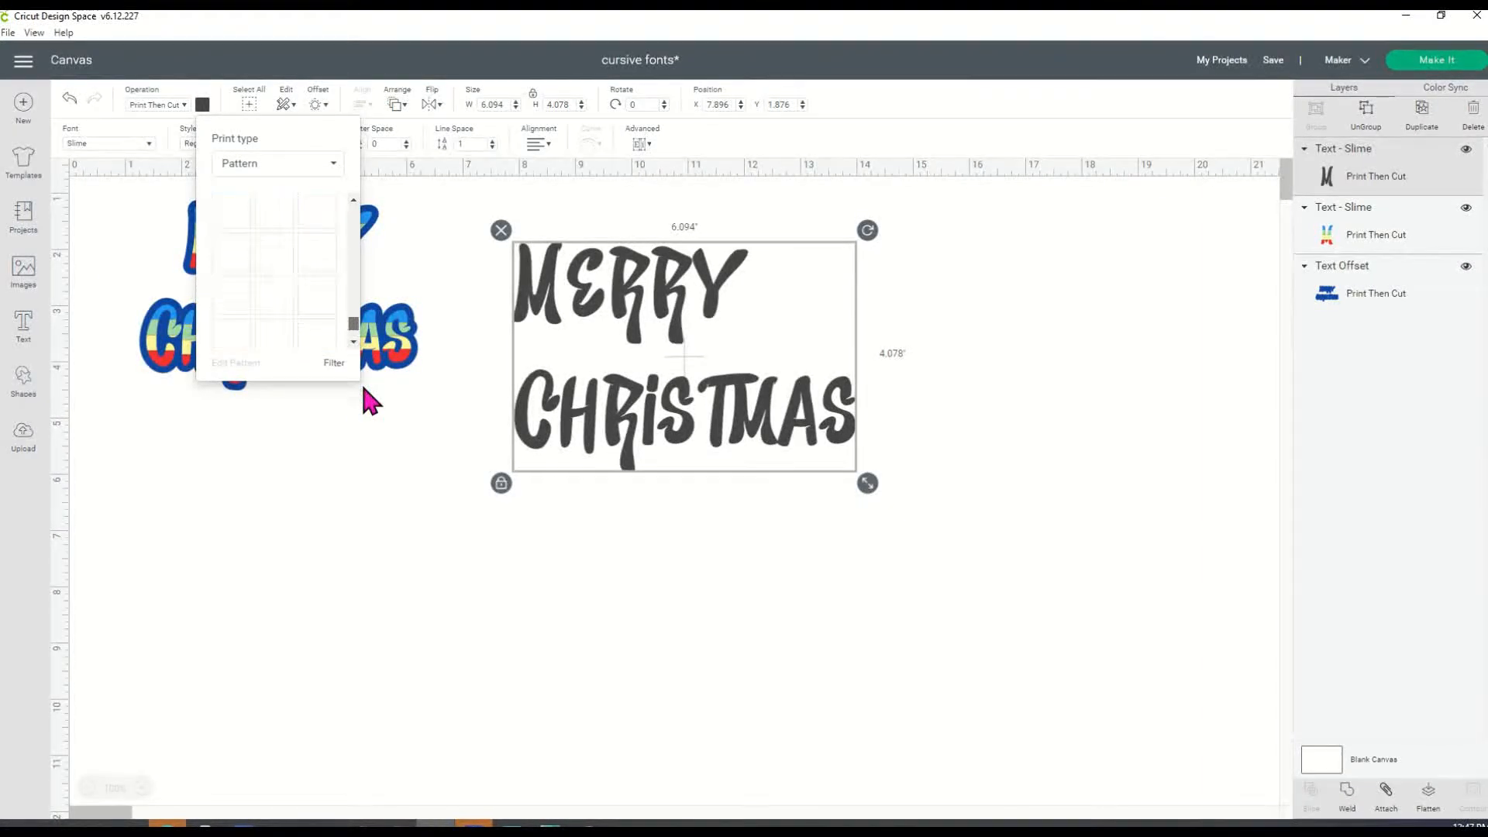
pyautogui.click(355, 342)
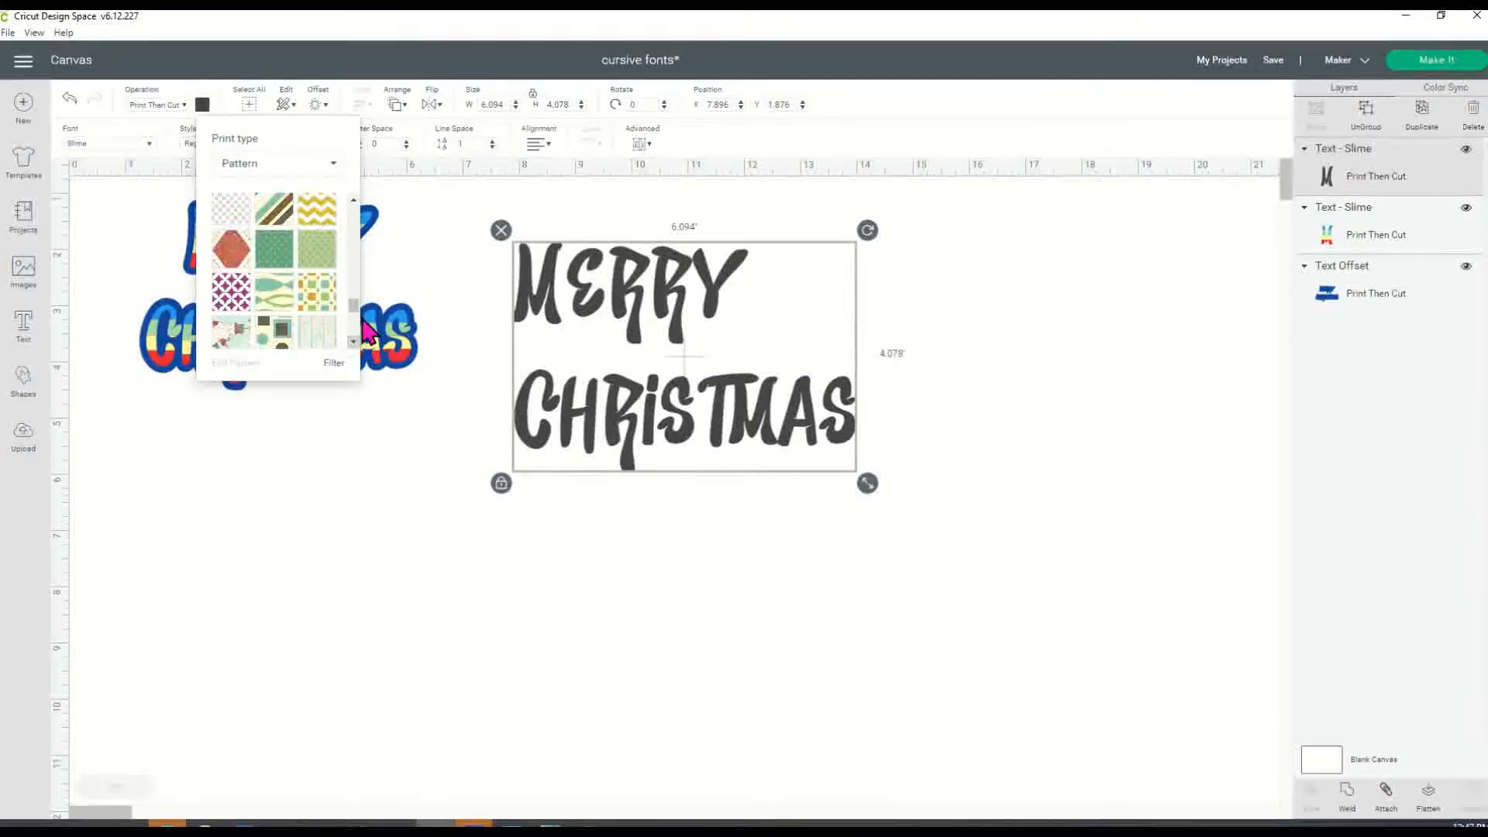
pyautogui.moveTo(358, 306); pyautogui.dragTo(364, 237)
pyautogui.scroll(10, 359, 203)
pyautogui.scroll(10, 359, 203)
pyautogui.scroll(10, 359, 203)
pyautogui.scroll(10, 359, 204)
pyautogui.scroll(10, 359, 215)
pyautogui.scroll(6, 361, 216)
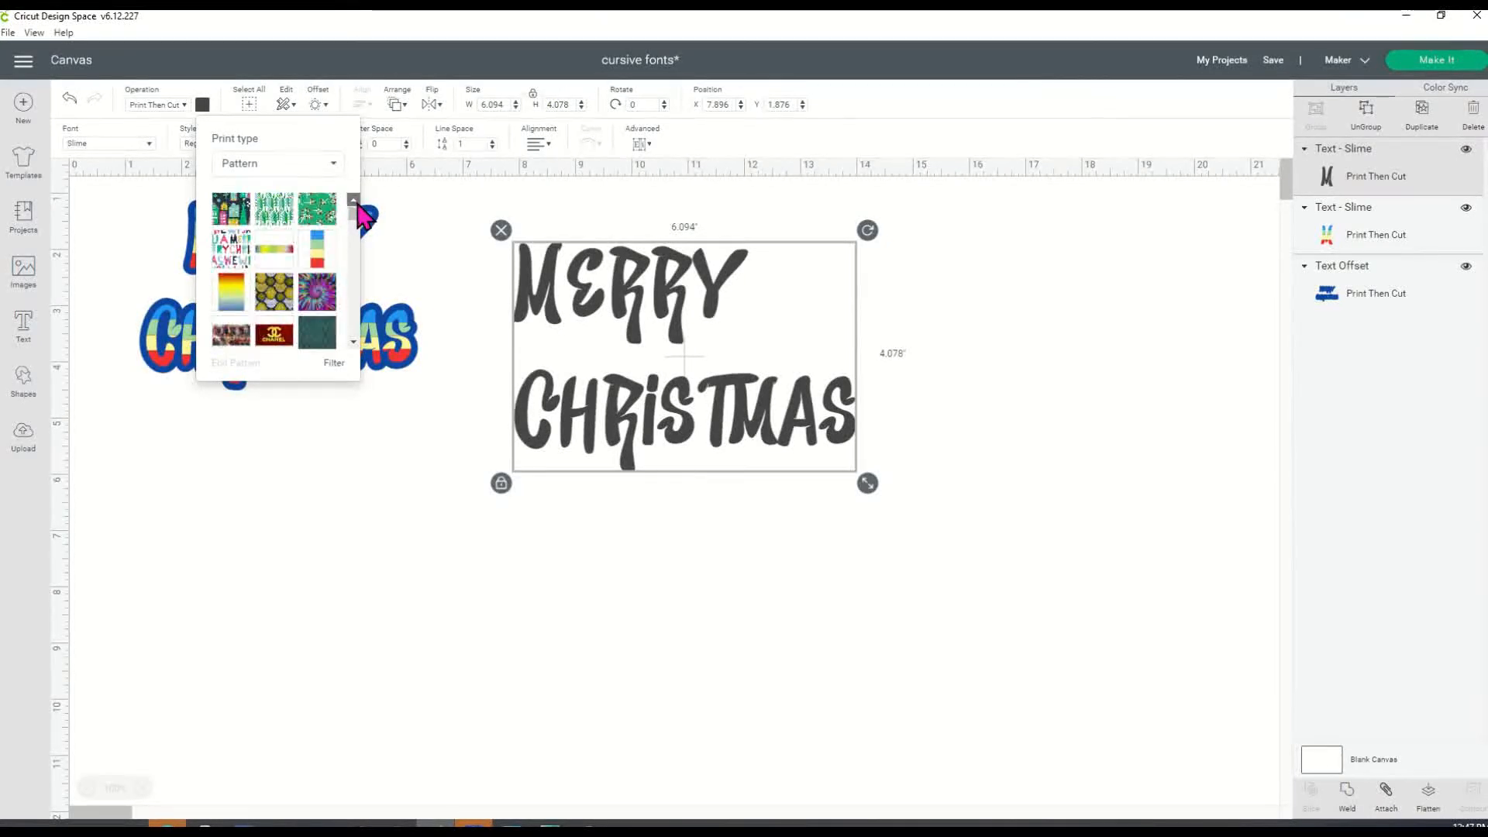
pyautogui.click(355, 342)
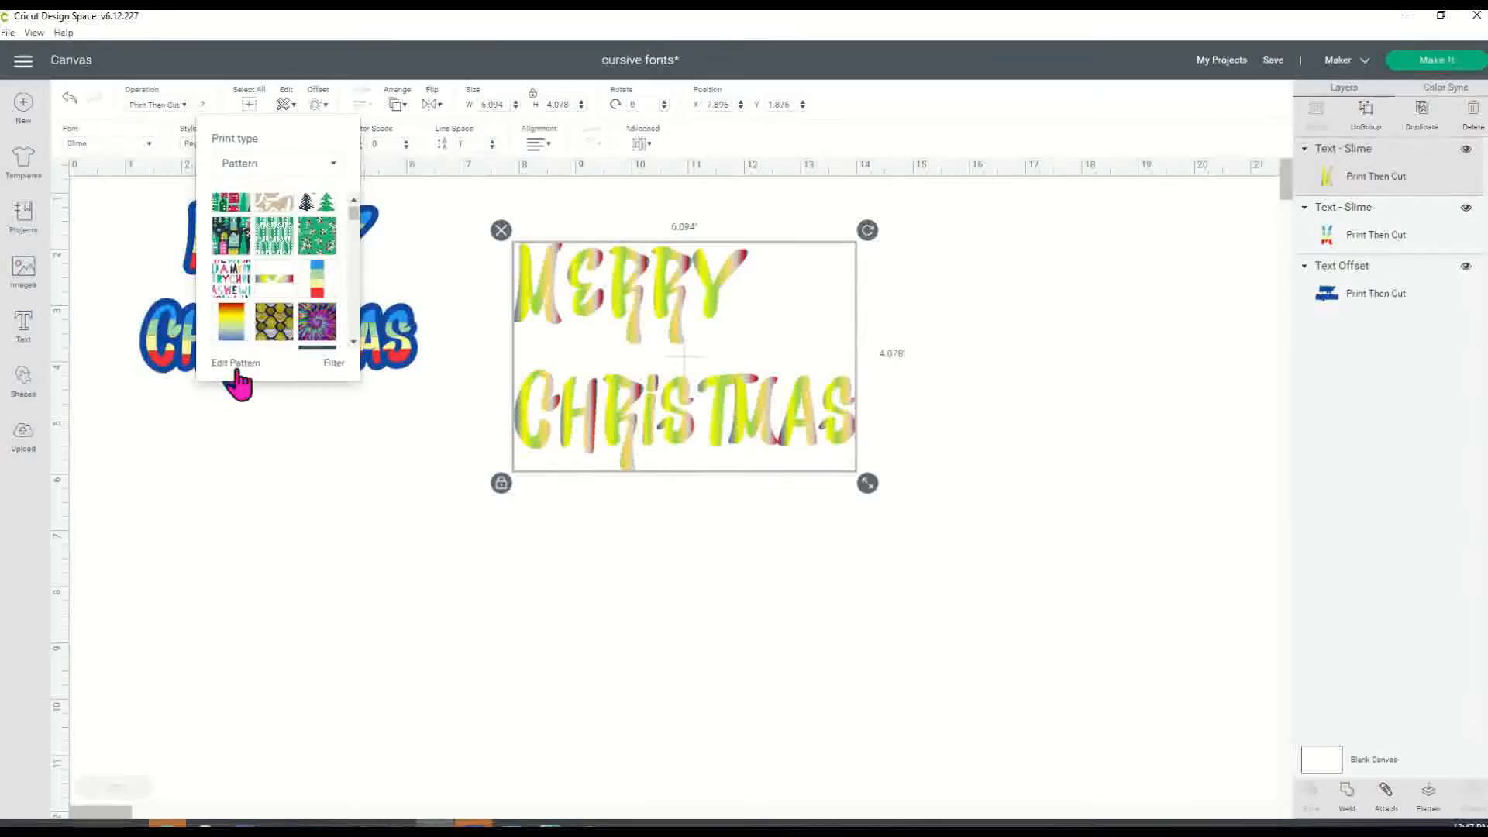
# Step: Scale the new text's gradient pattern to 400
pyautogui.click(311, 378)
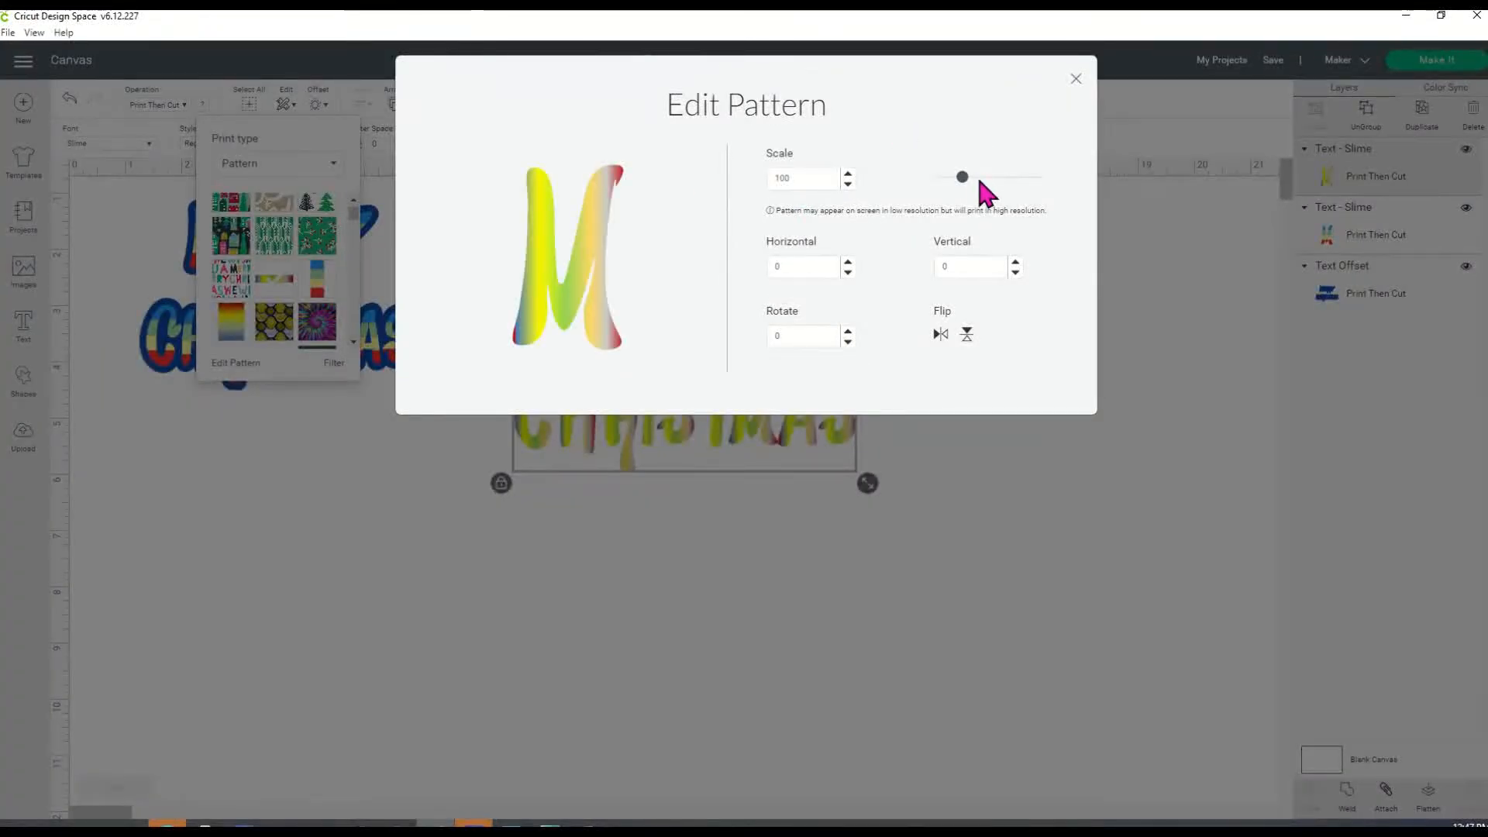
pyautogui.moveTo(990, 182); pyautogui.dragTo(1052, 184)
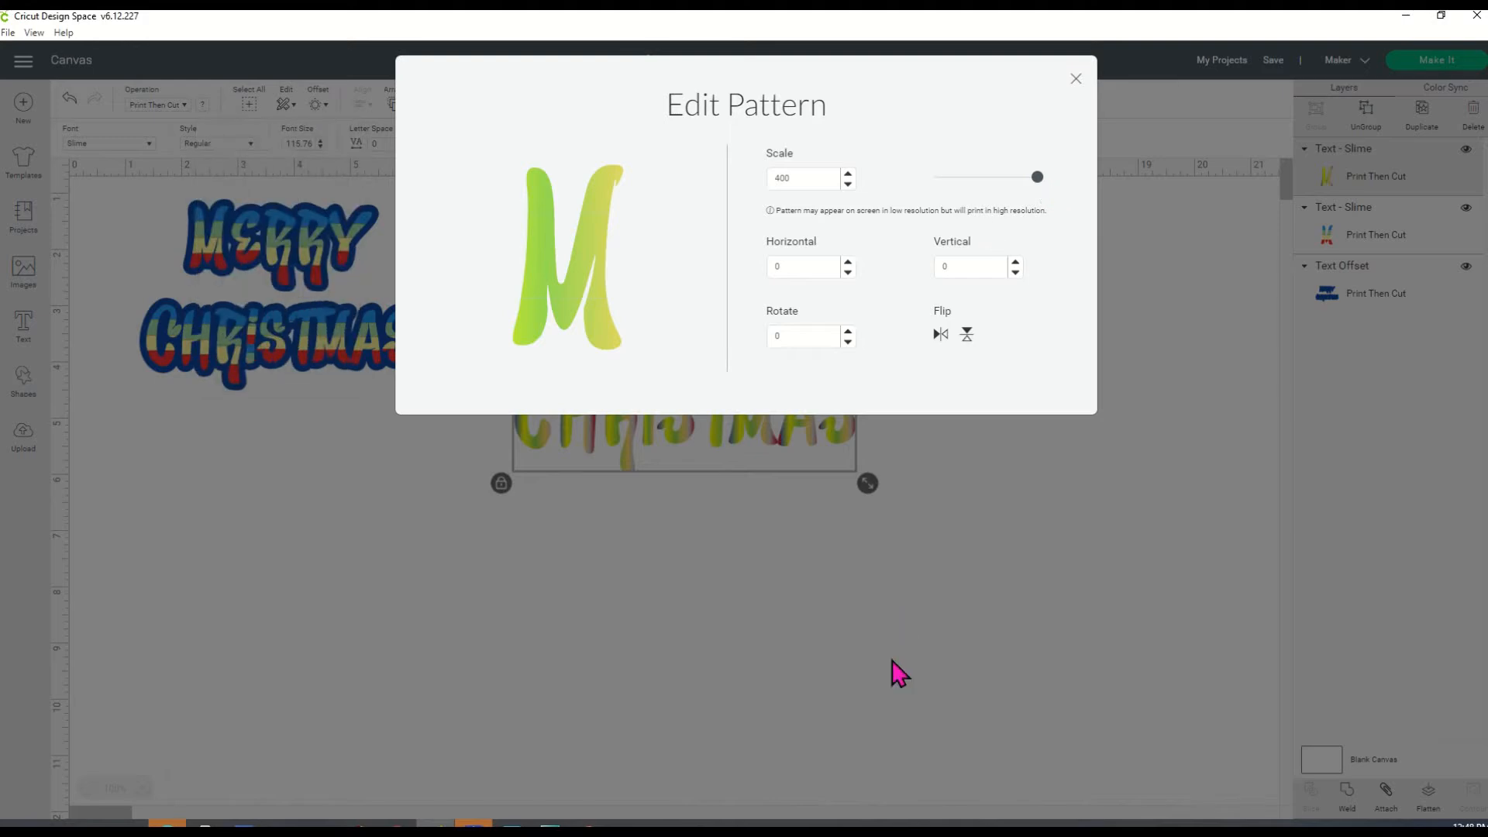
pyautogui.click(839, 664)
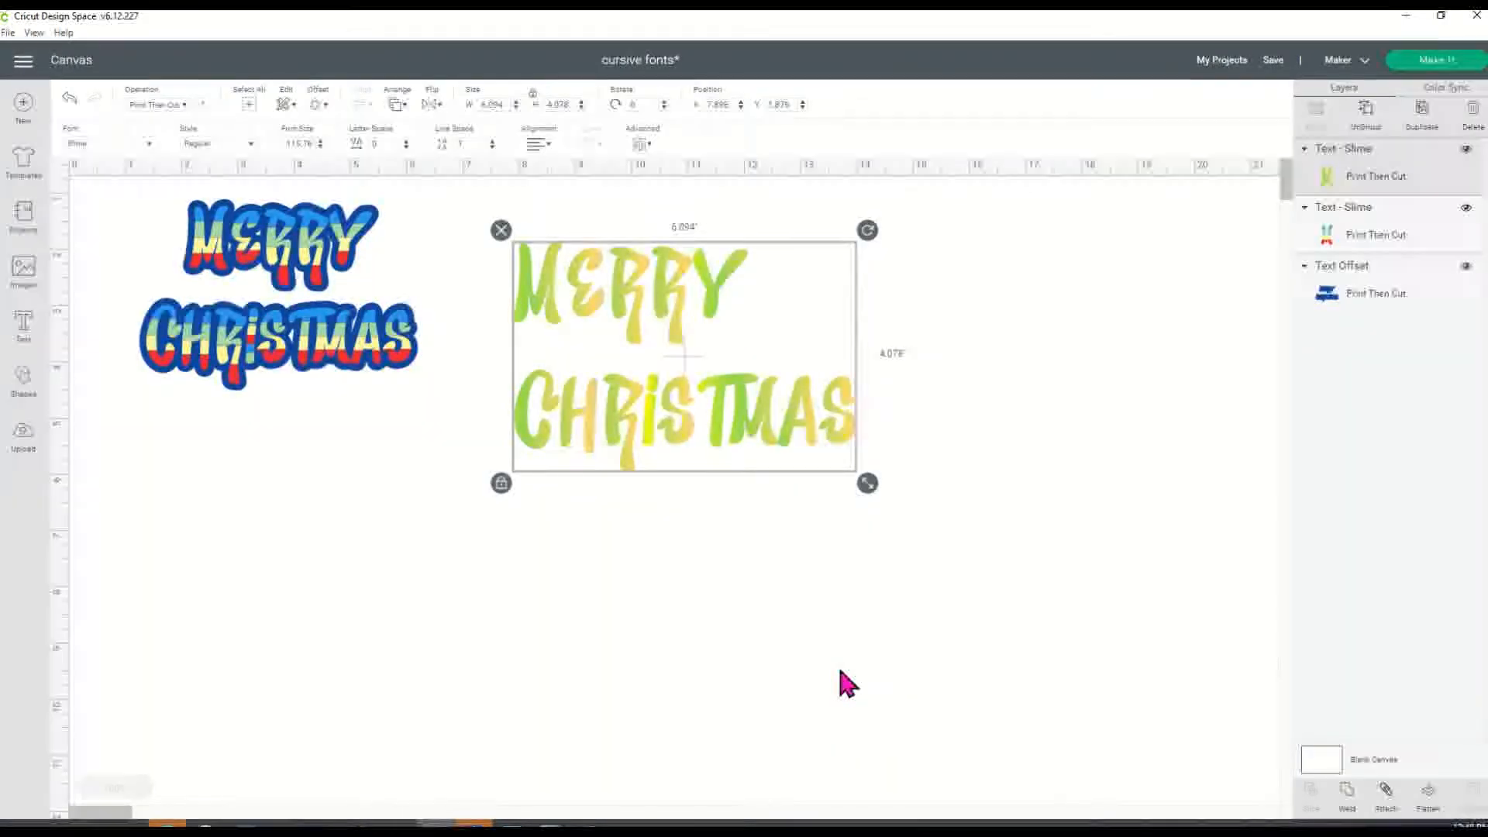
pyautogui.click(869, 183)
# Step: Try a smaller offset distance around the gradient-filled Merry Christmas text
pyautogui.click(810, 404)
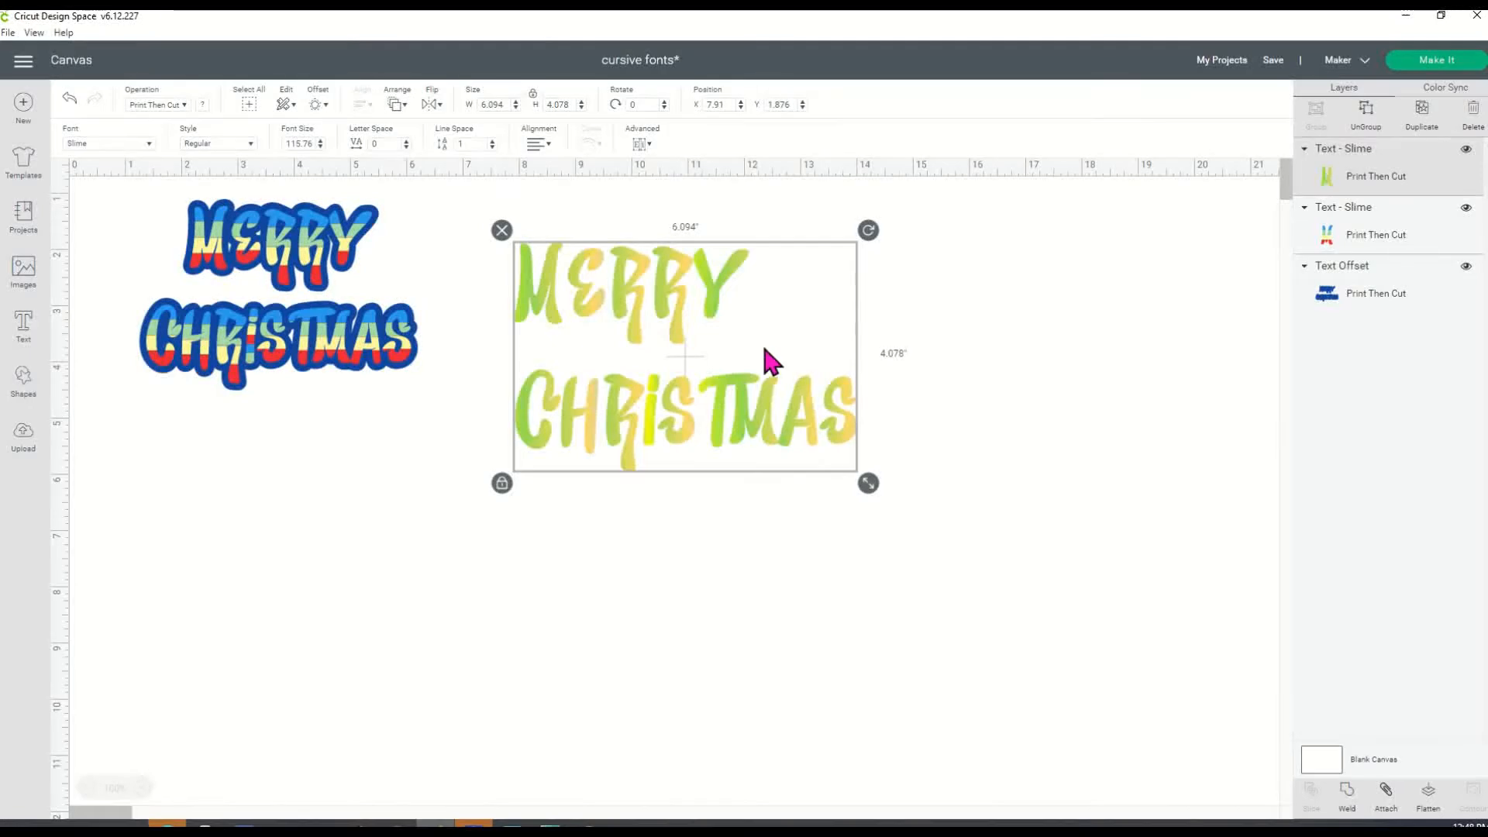
pyautogui.click(326, 107)
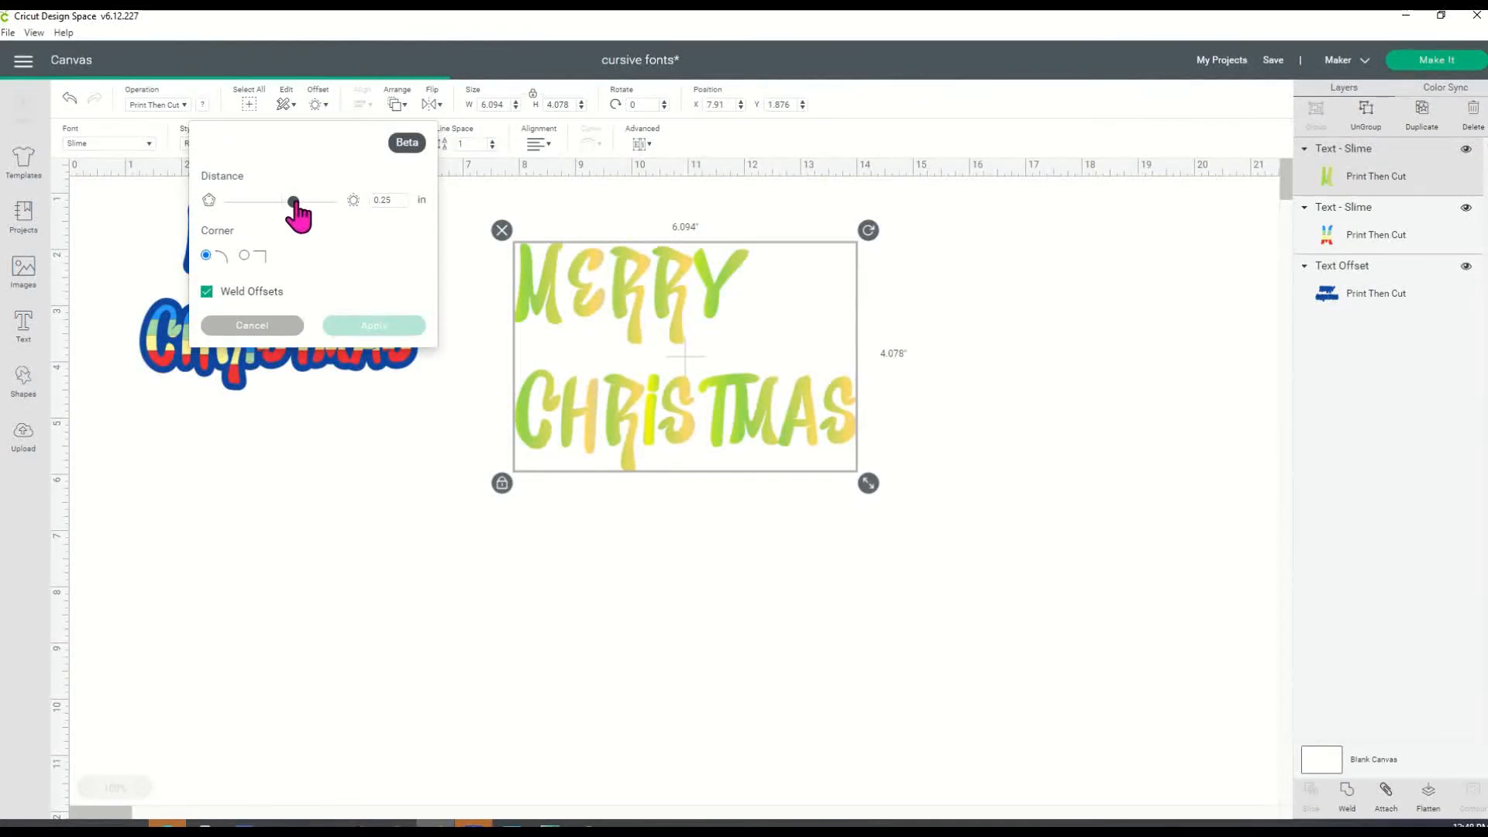
pyautogui.moveTo(296, 203); pyautogui.dragTo(289, 204)
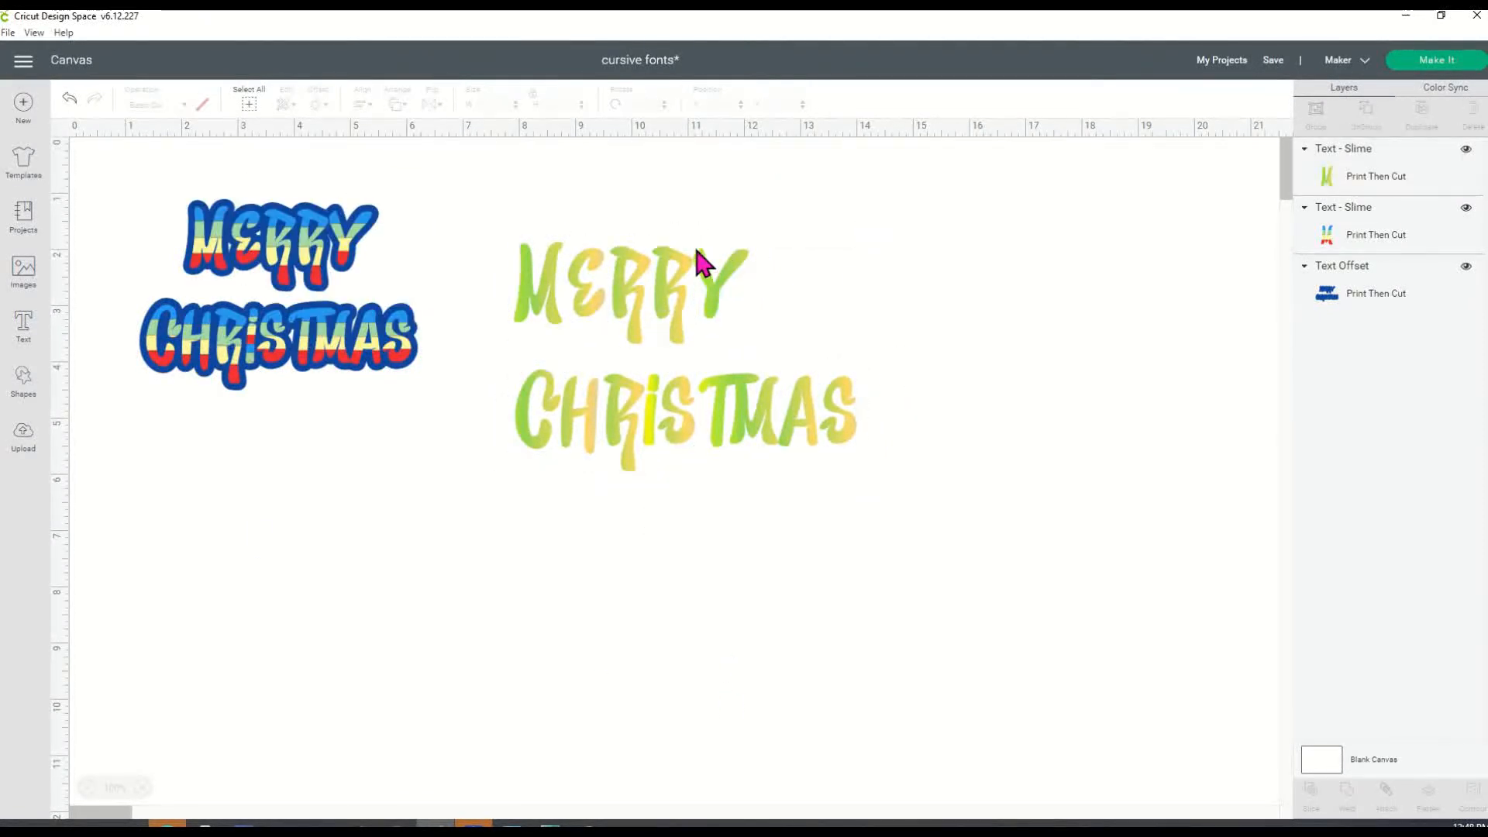
pyautogui.click(671, 240)
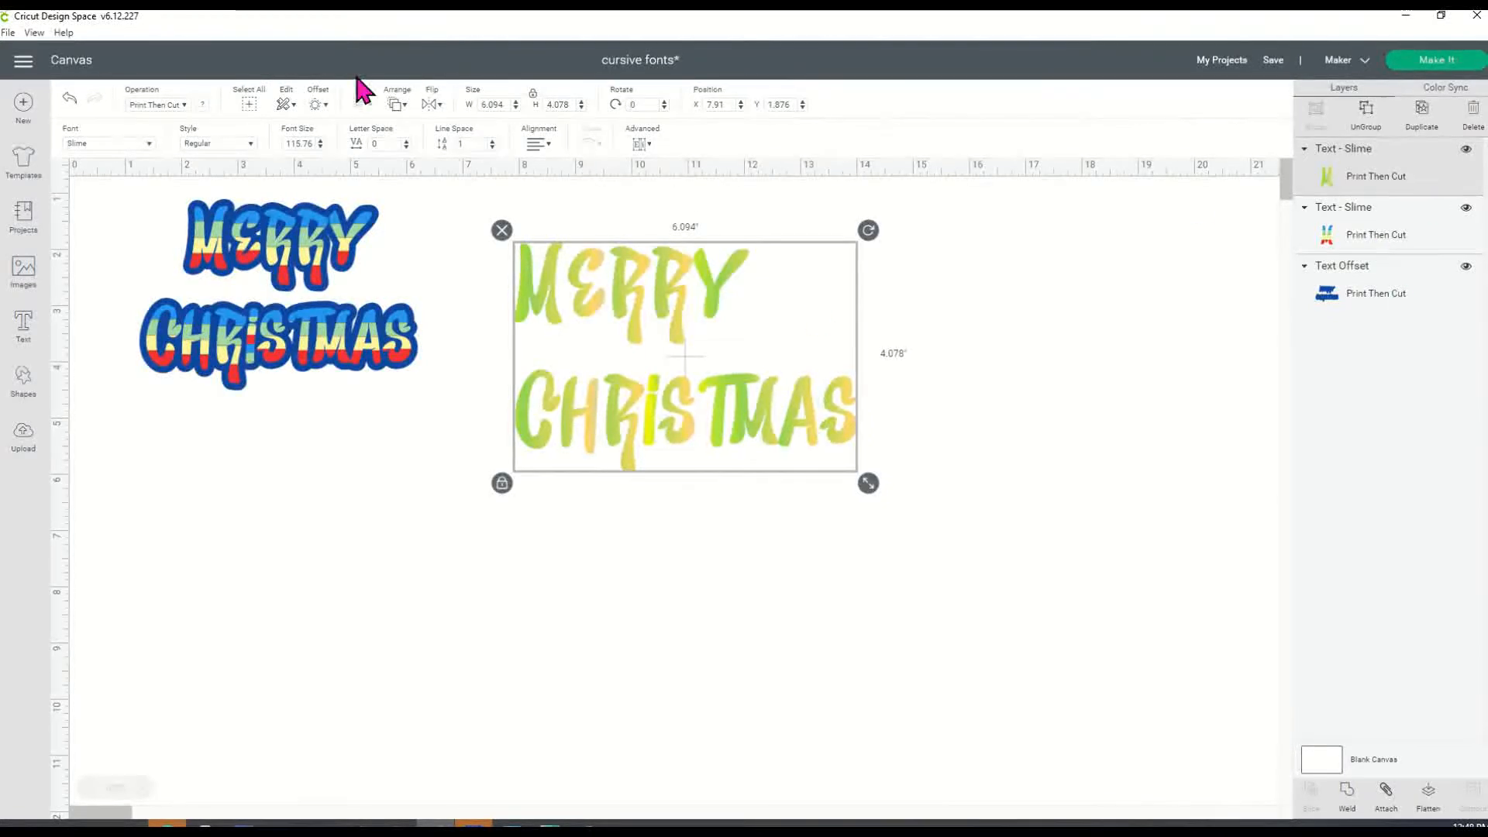
pyautogui.click(319, 105)
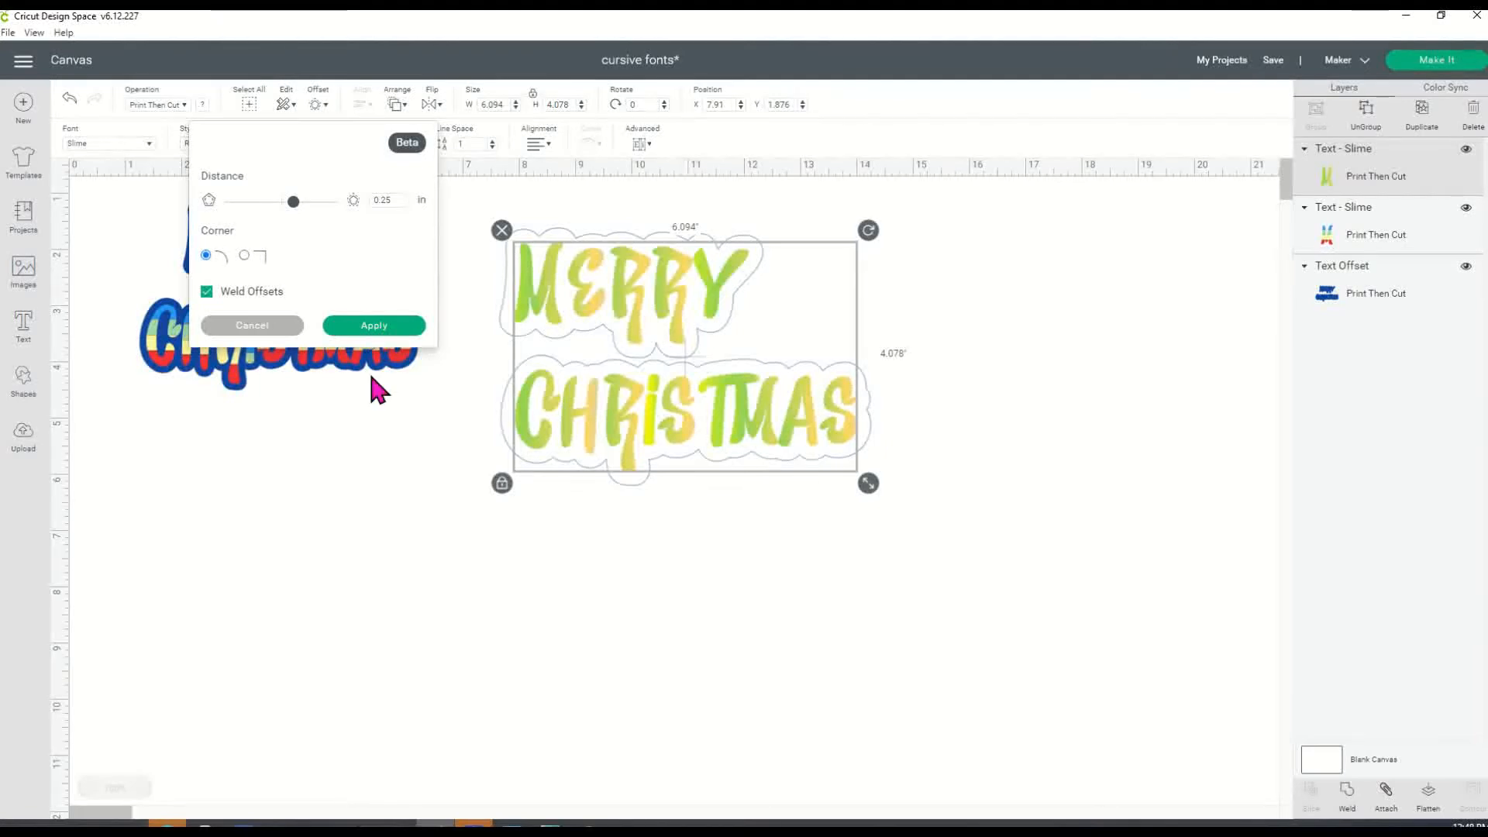
pyautogui.click(483, 558)
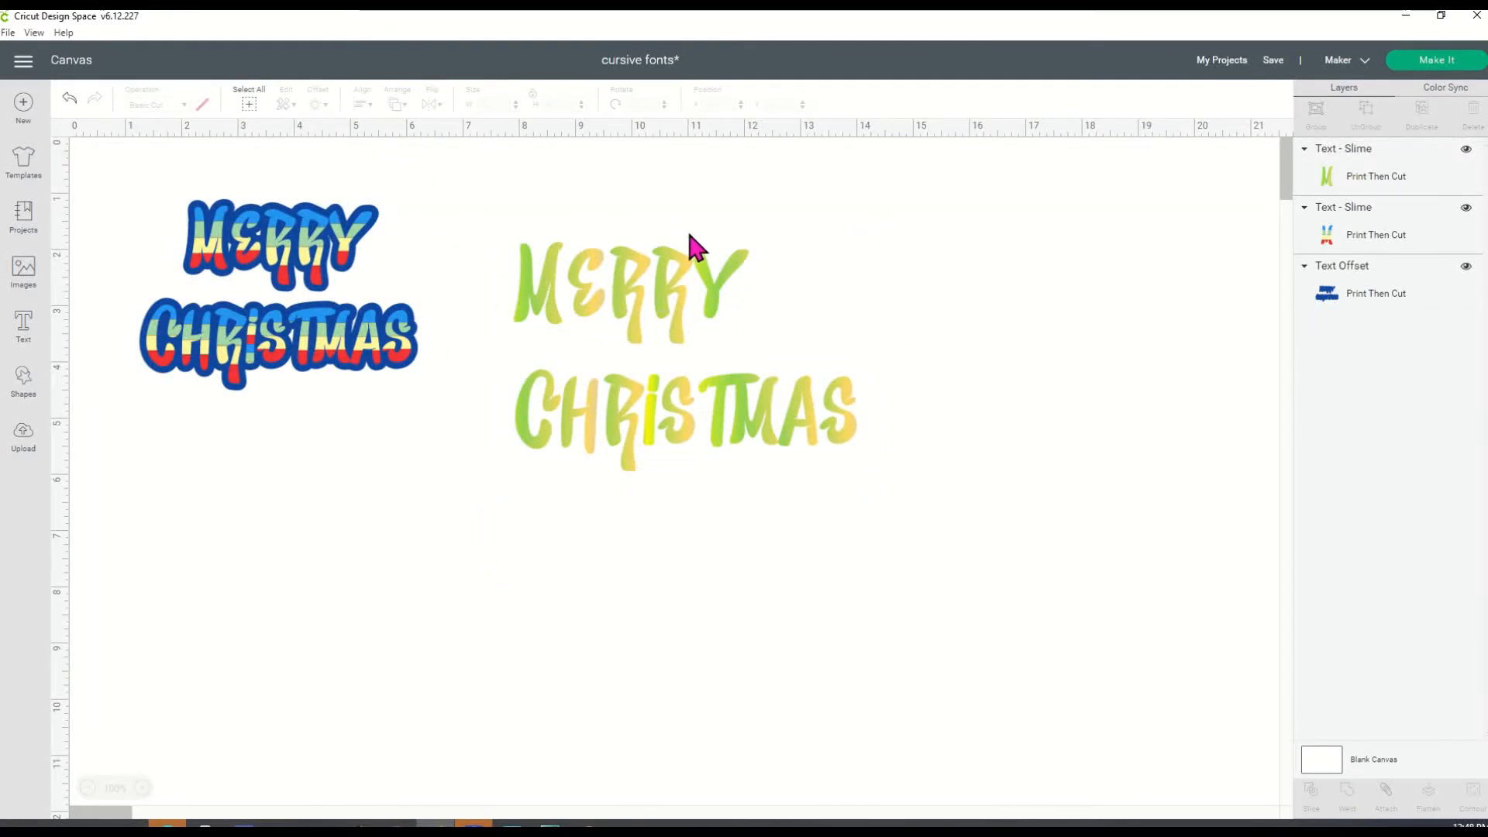
pyautogui.click(734, 379)
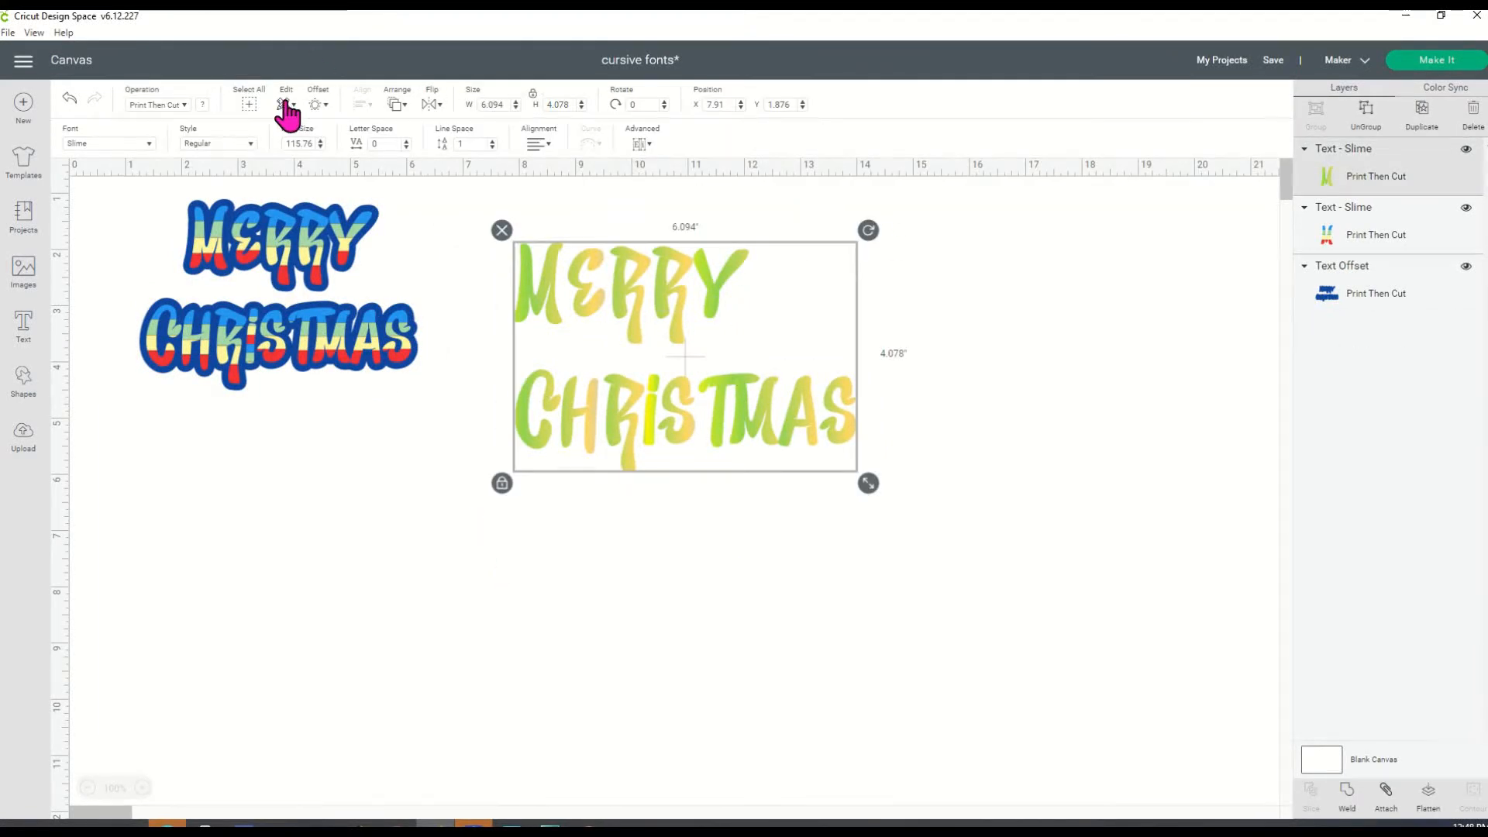
pyautogui.click(325, 106)
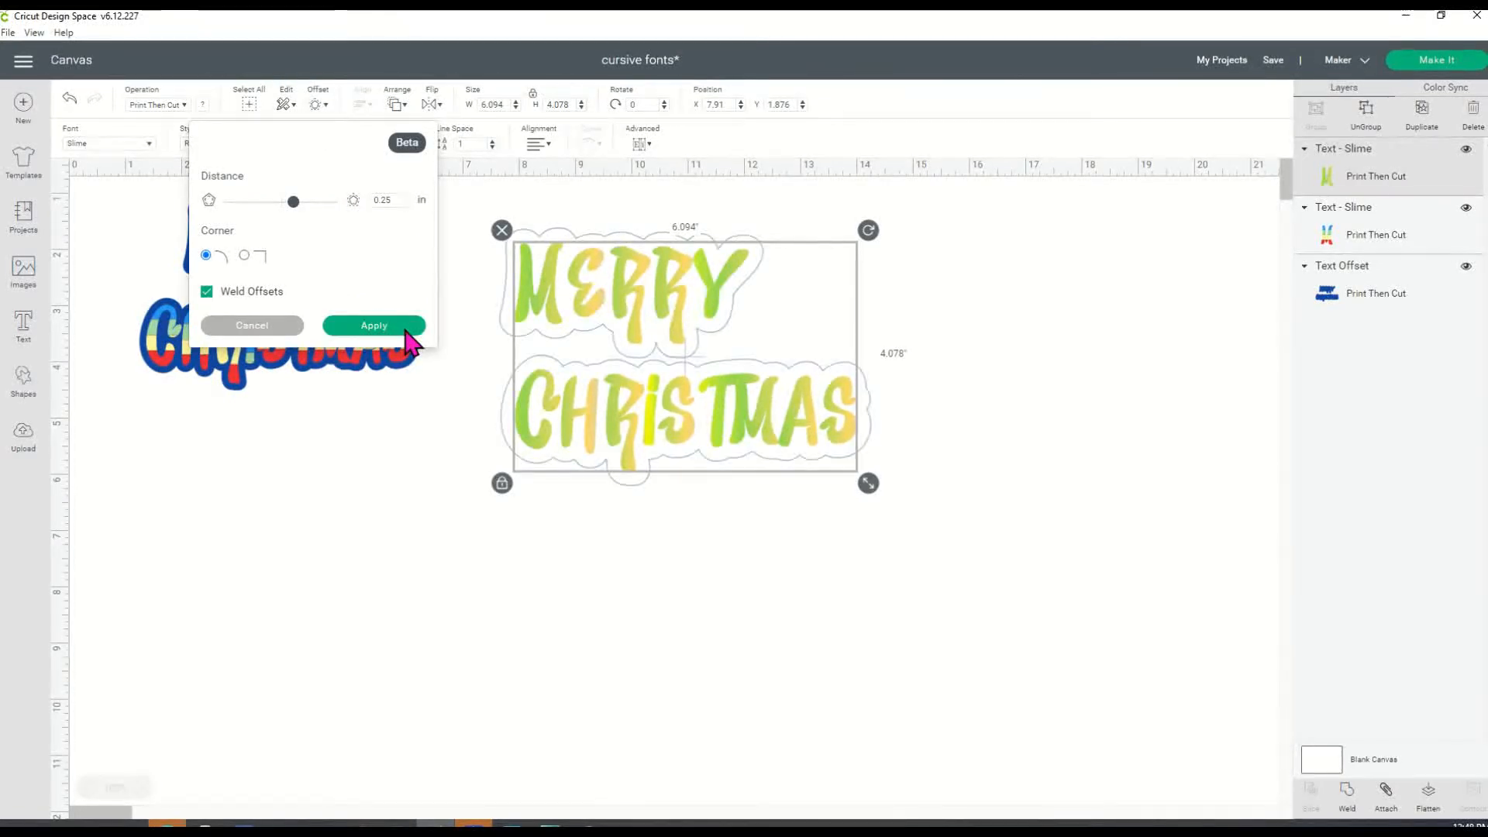
pyautogui.click(426, 643)
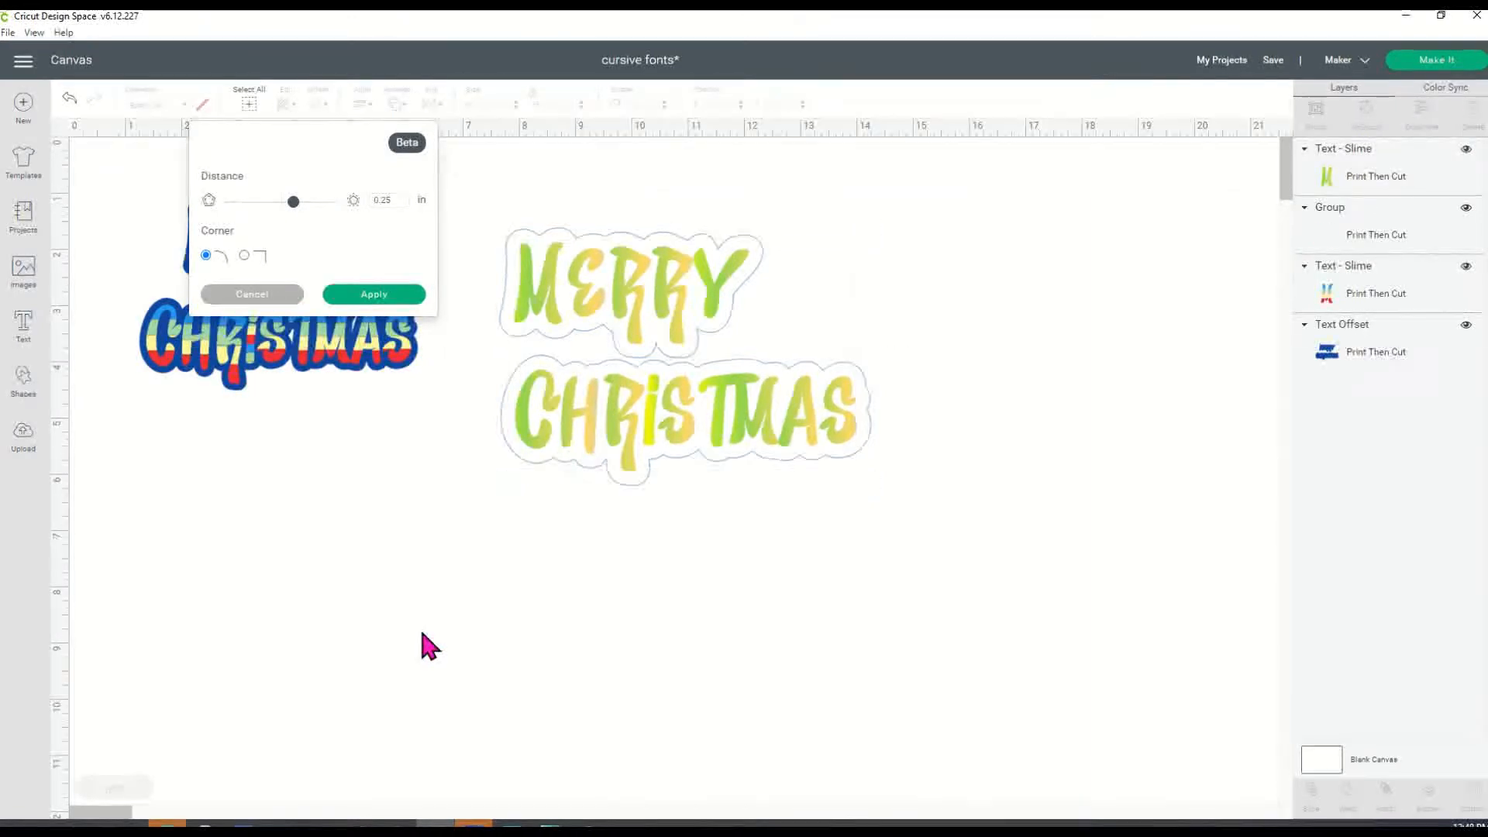
pyautogui.click(684, 434)
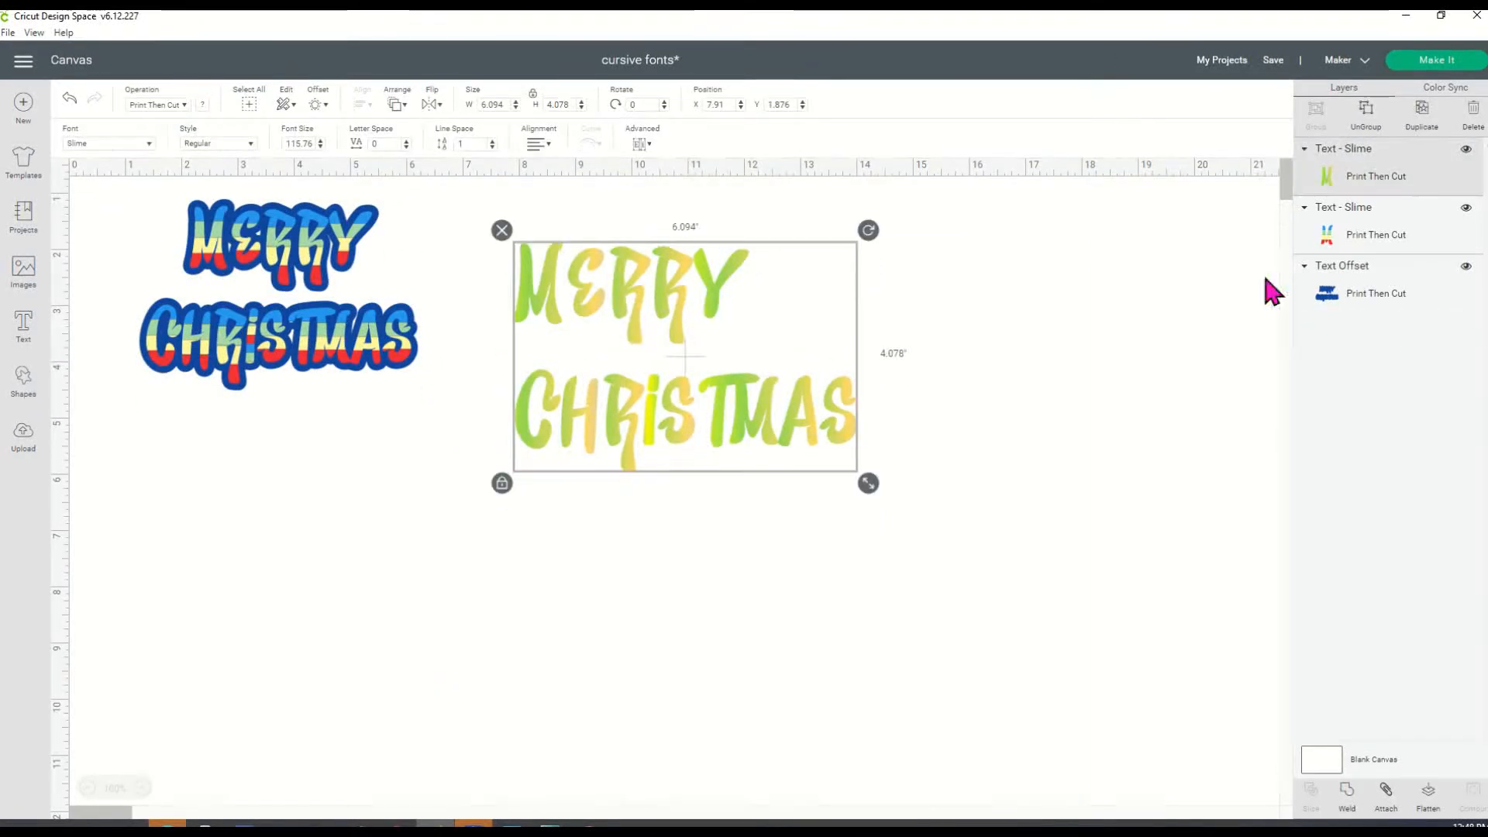
pyautogui.click(1416, 236)
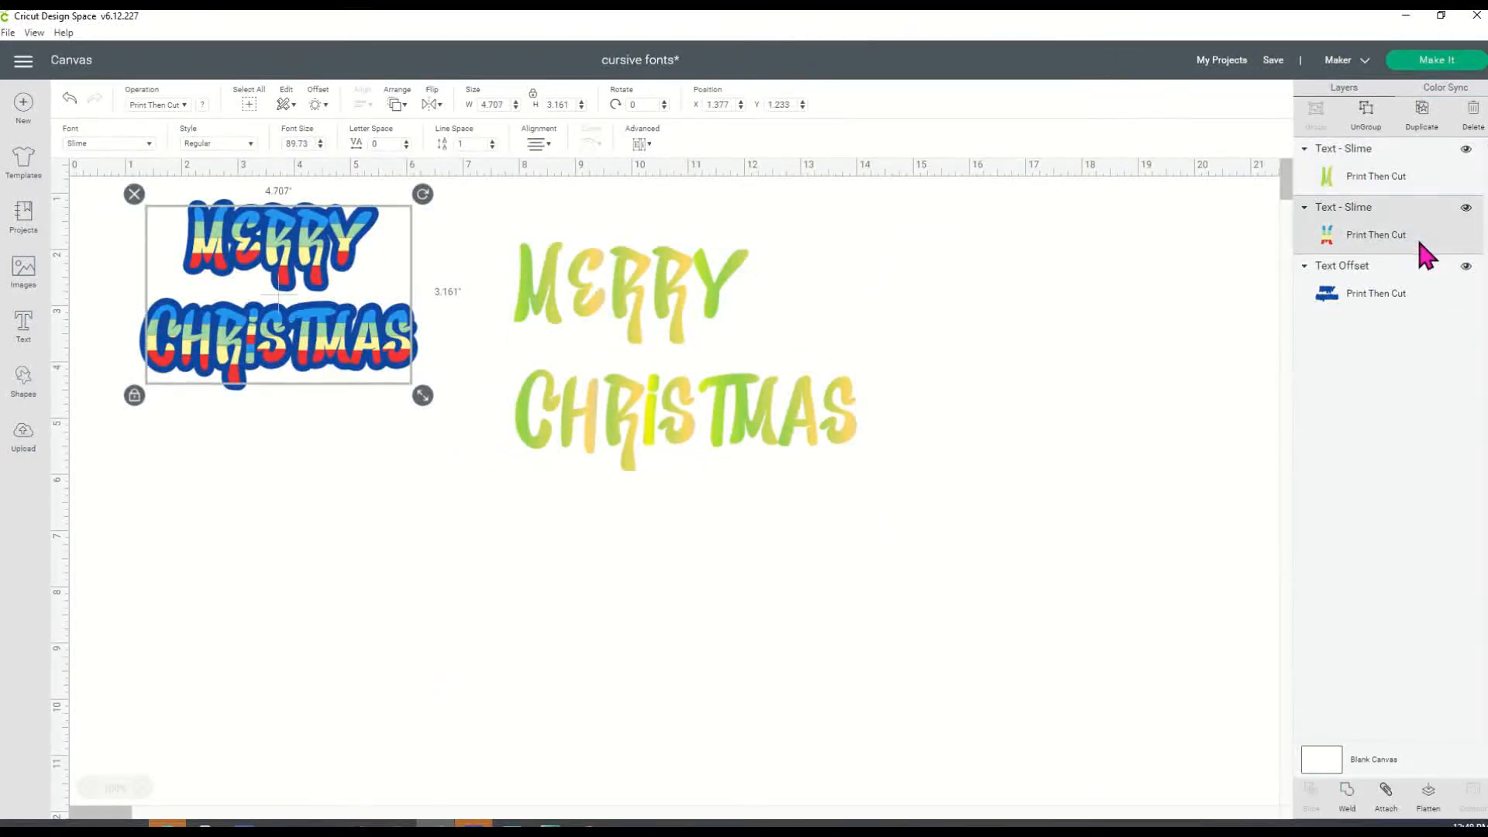
# Step: Add a 0.167 in welded offset with rounded corners around the green-yellow gradient Merry Christmas text
pyautogui.click(606, 419)
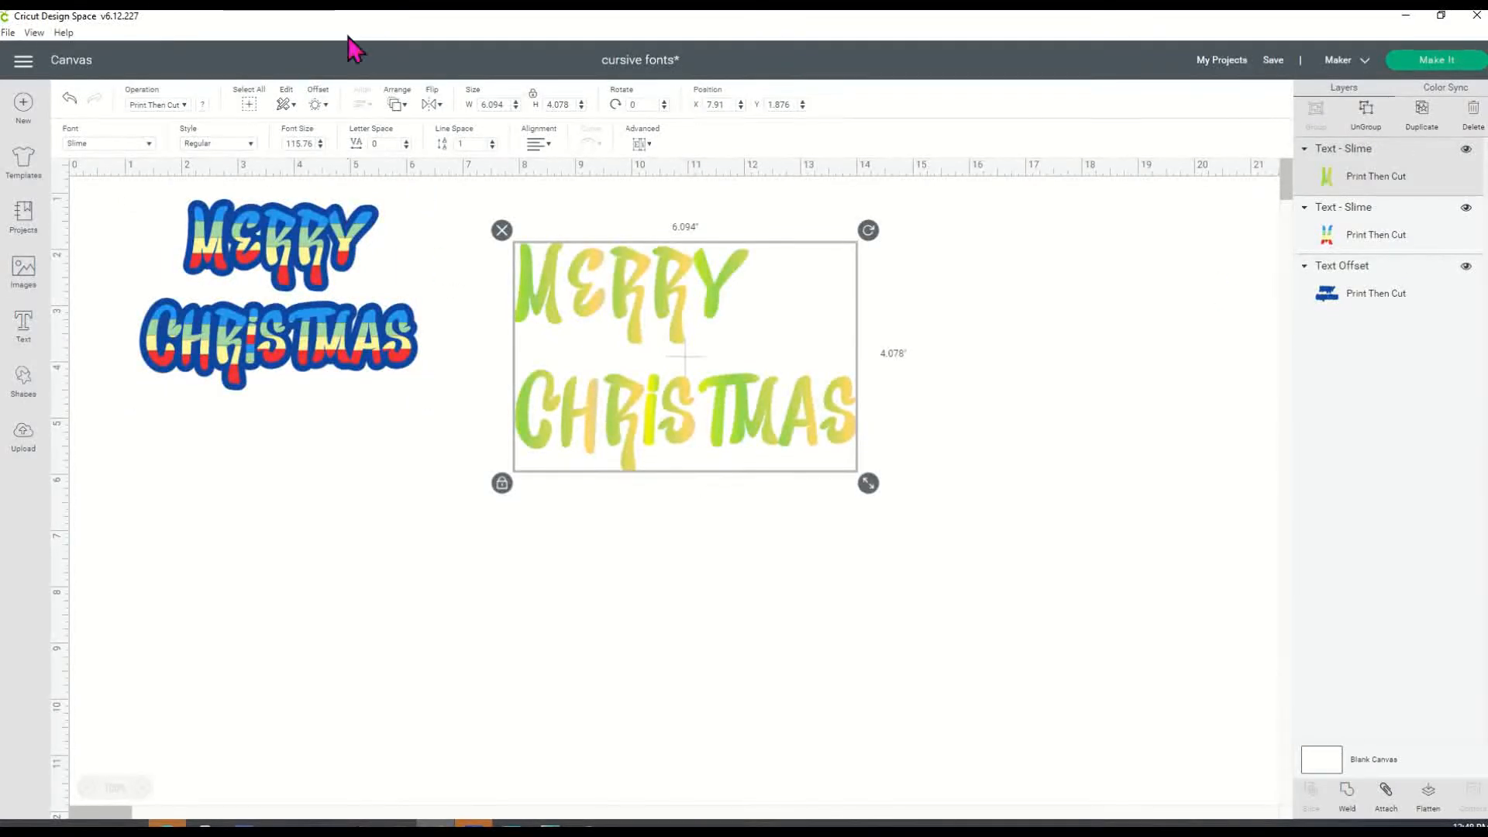
pyautogui.click(318, 108)
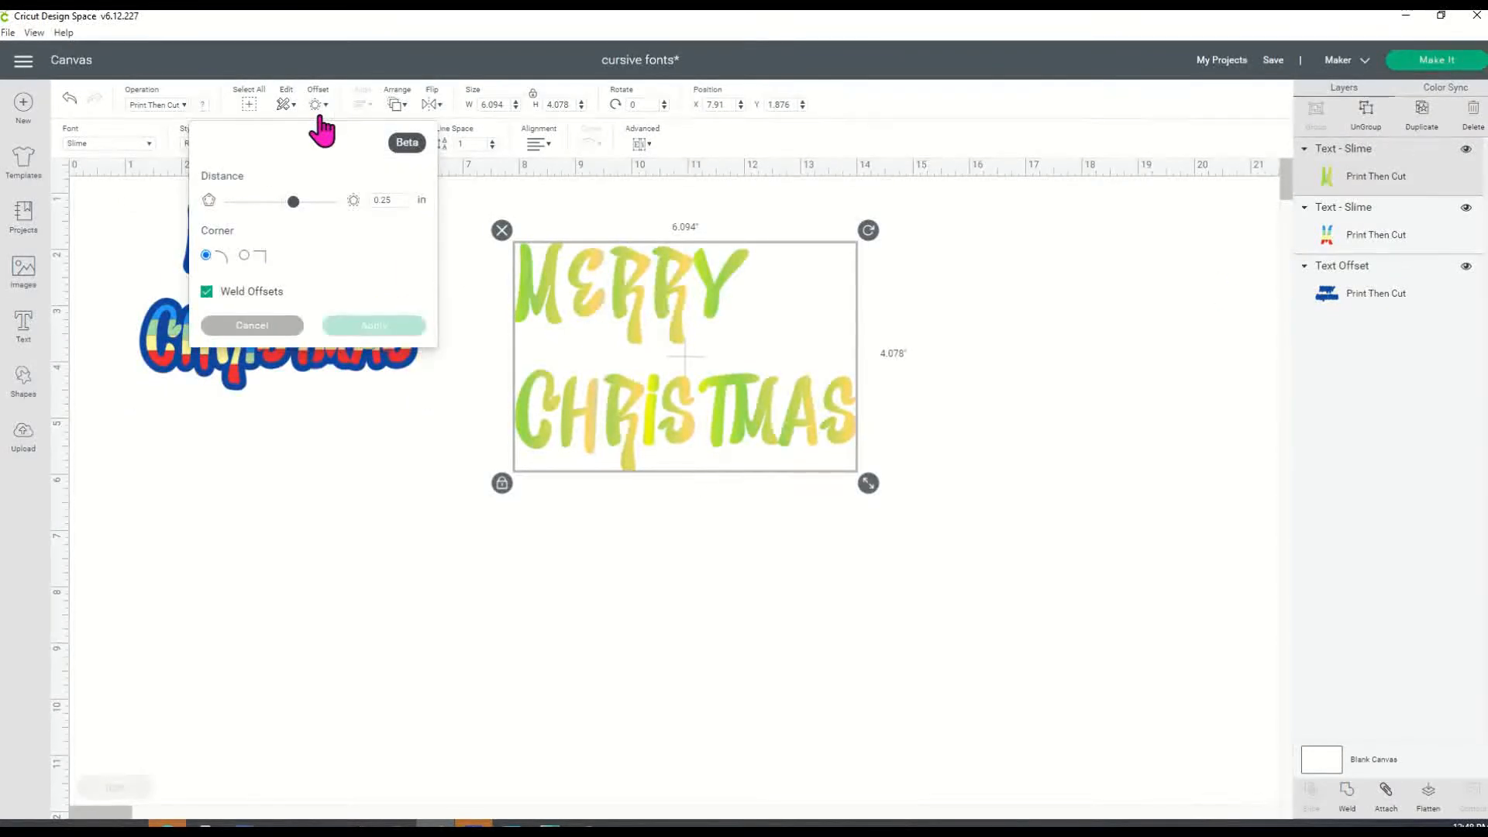
pyautogui.moveTo(296, 218); pyautogui.dragTo(292, 219)
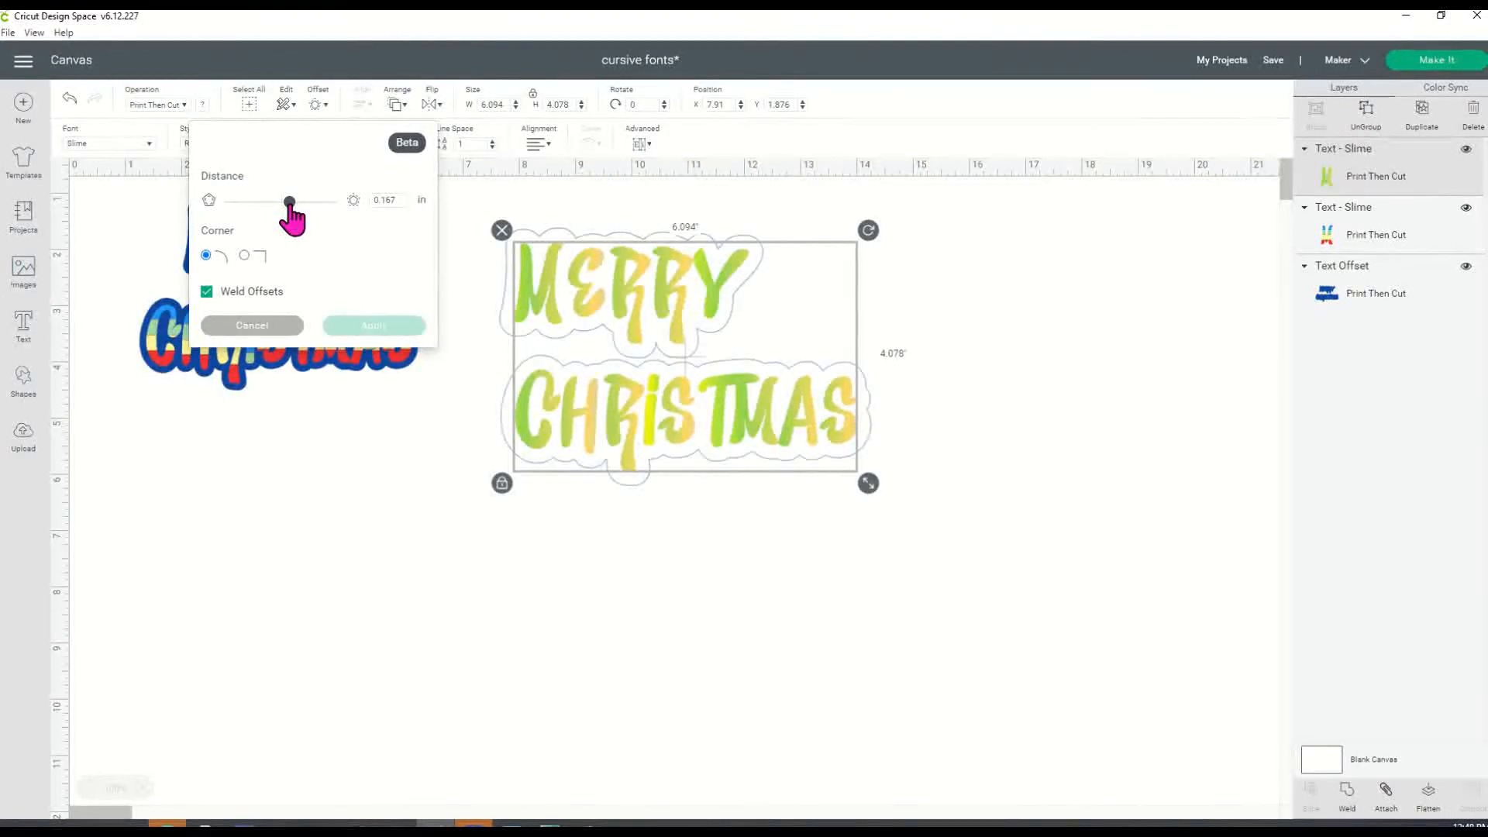
pyautogui.click(374, 325)
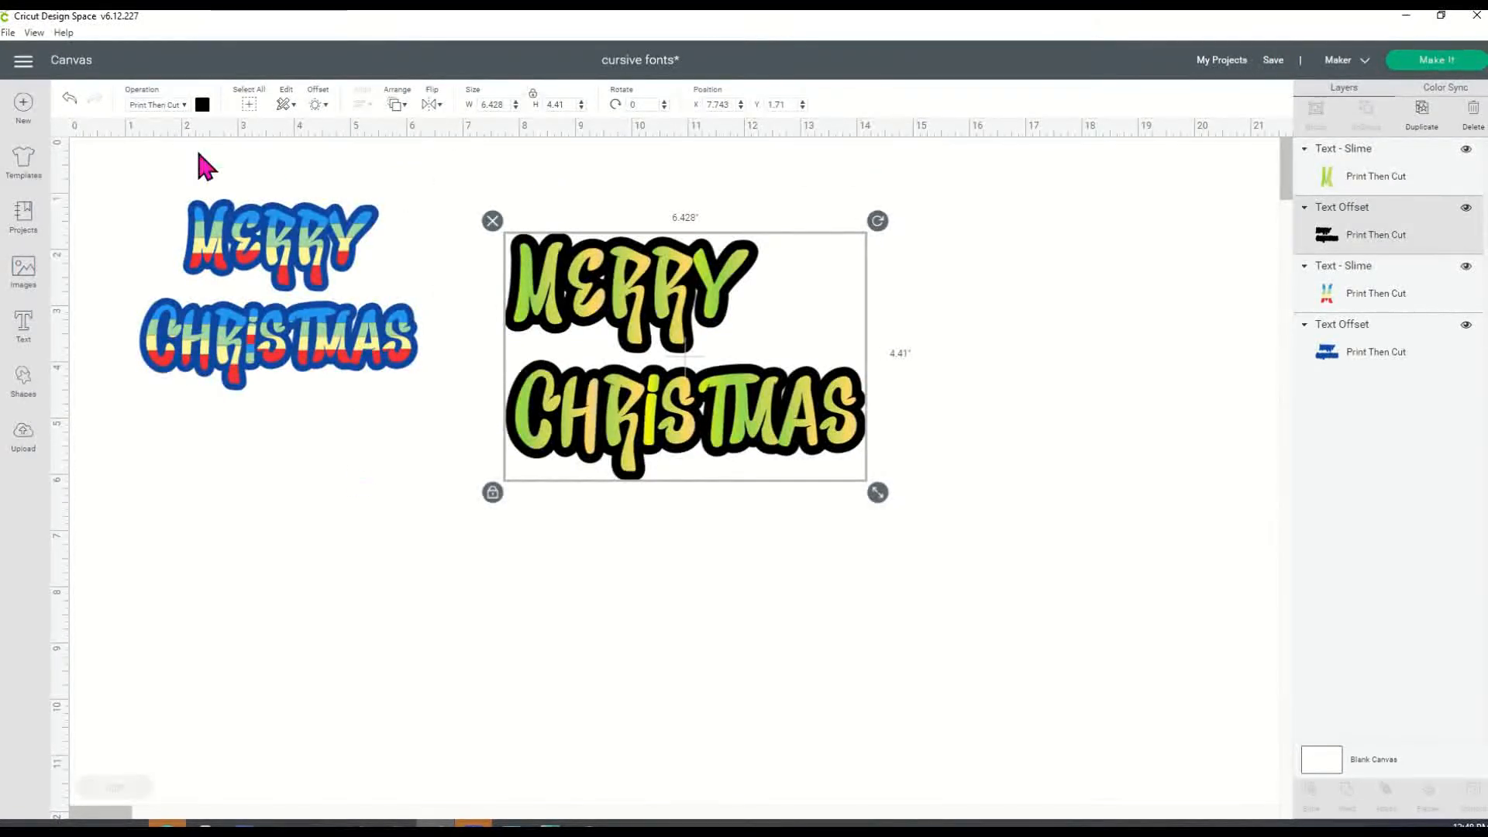
pyautogui.click(636, 577)
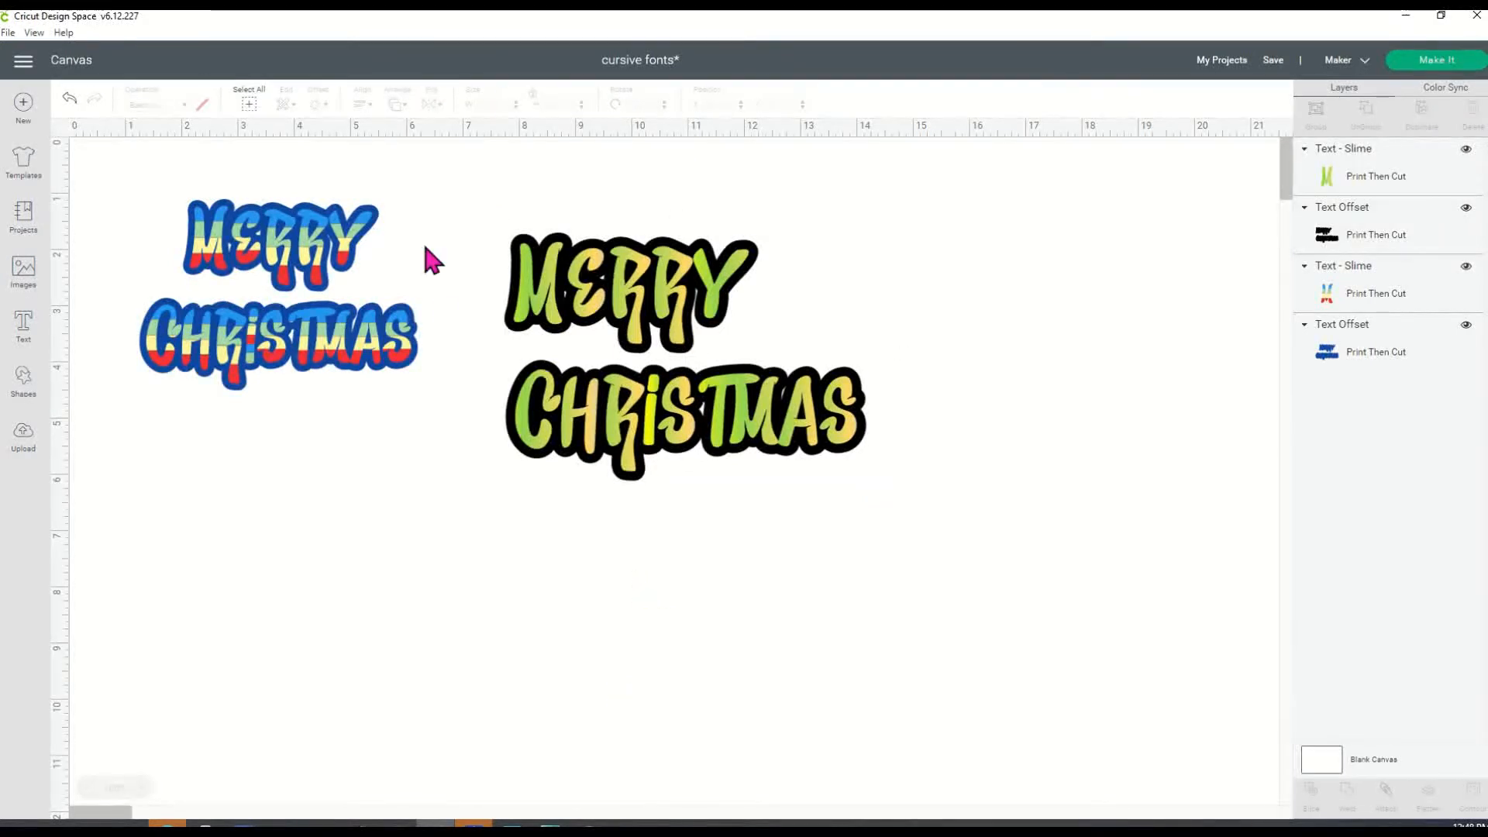
# Step: Duplicate the gradient-filled text together with its black offset and place the copy below the blue-outlined text
pyautogui.moveTo(459, 170); pyautogui.dragTo(1026, 615)
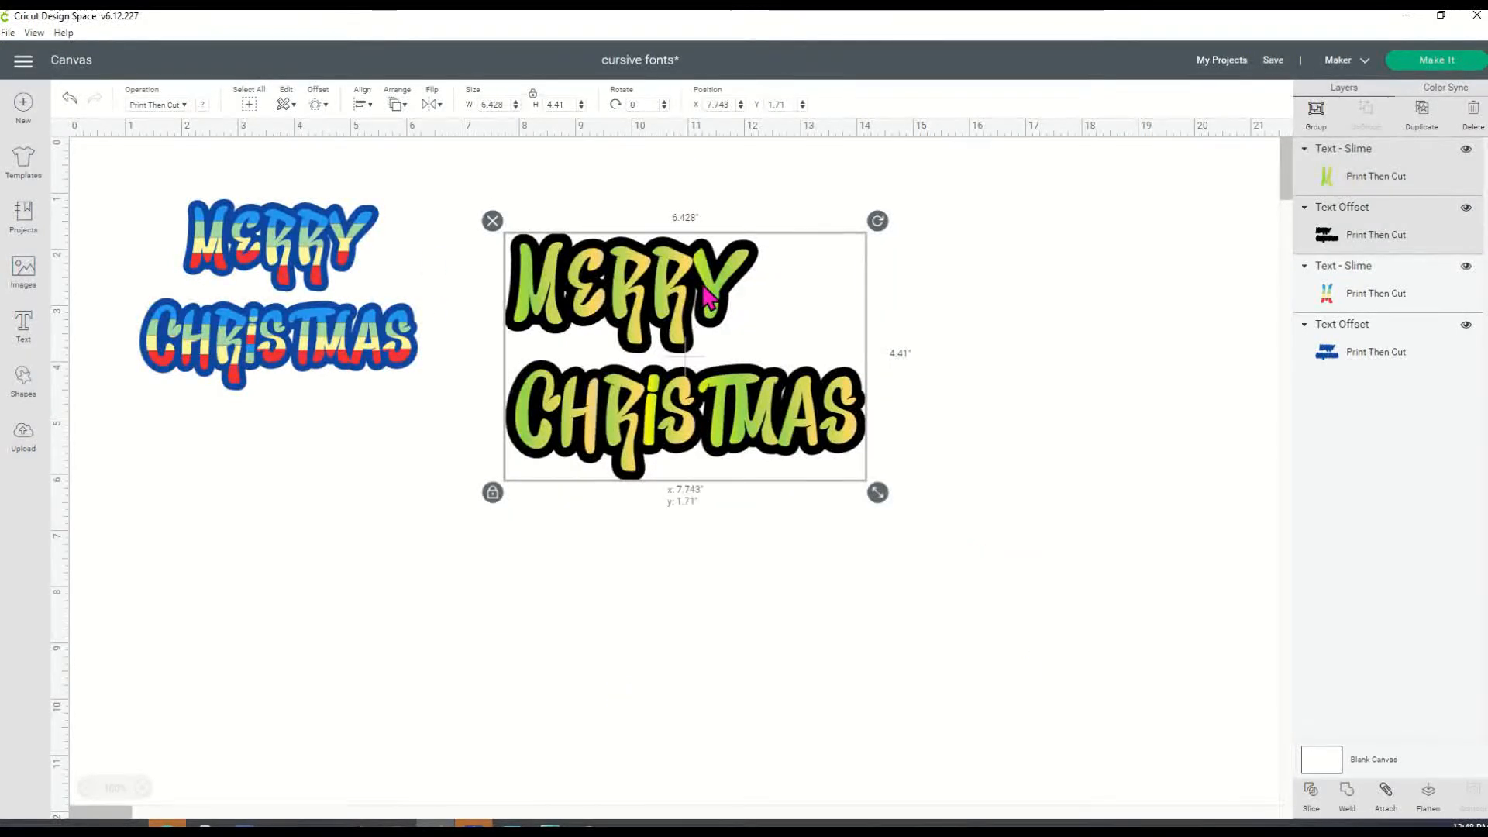
pyautogui.rightClick(704, 286)
pyautogui.click(741, 416)
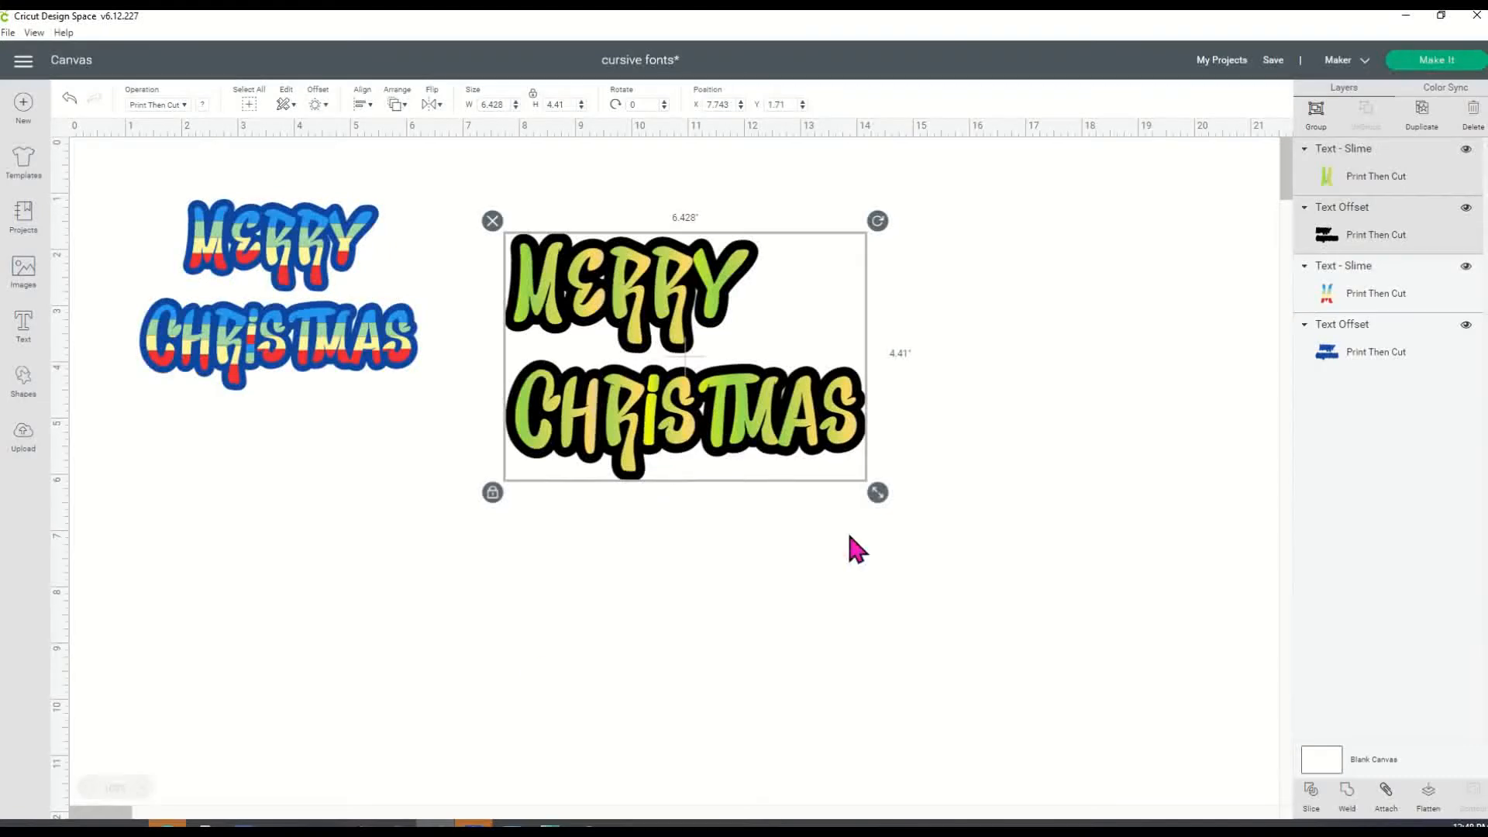
pyautogui.moveTo(682, 434); pyautogui.dragTo(344, 685)
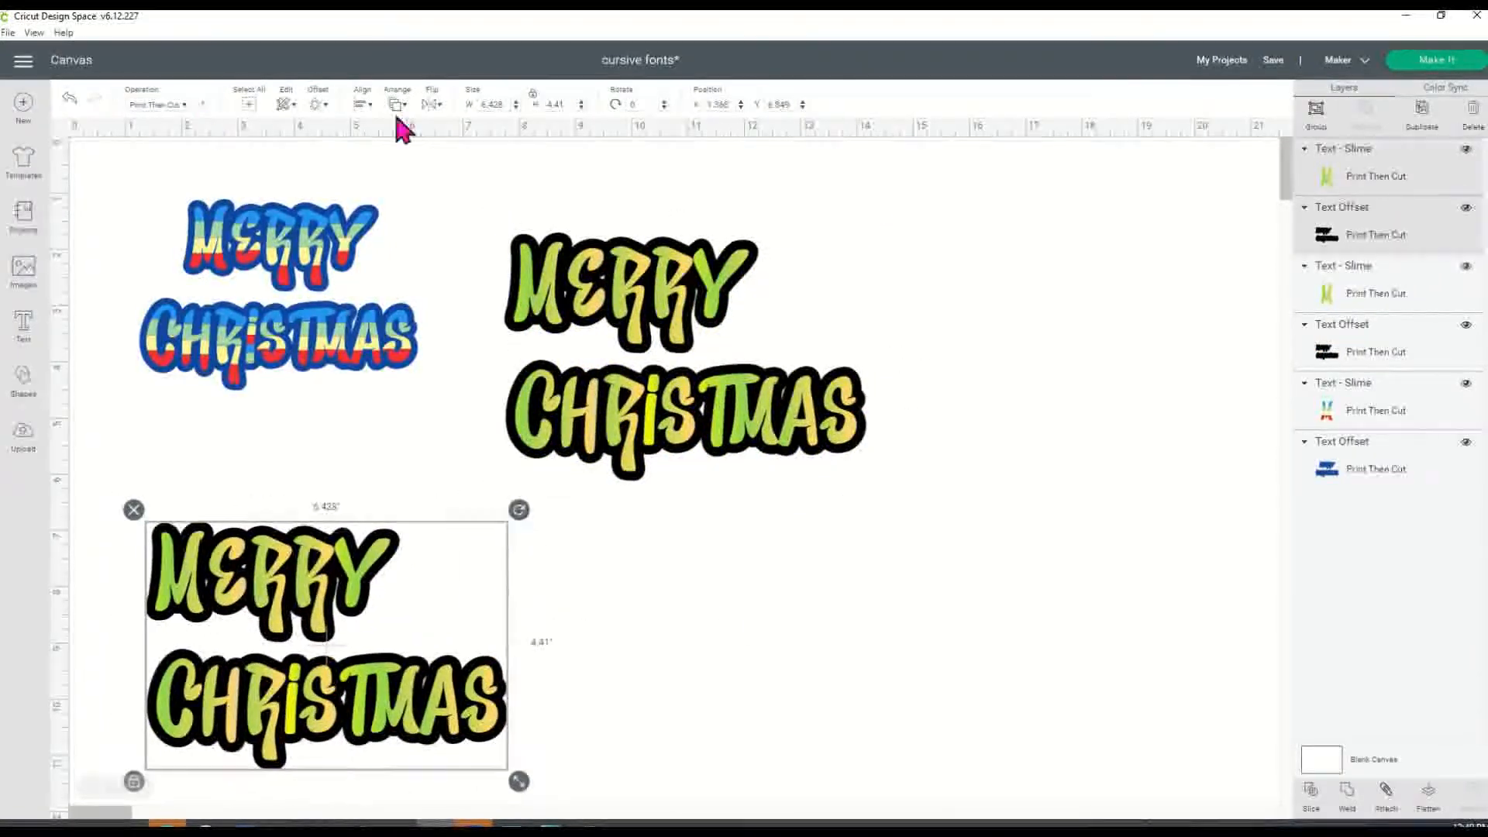
# Step: Change the color of the copied text's offset to red
pyautogui.click(1379, 242)
pyautogui.click(203, 104)
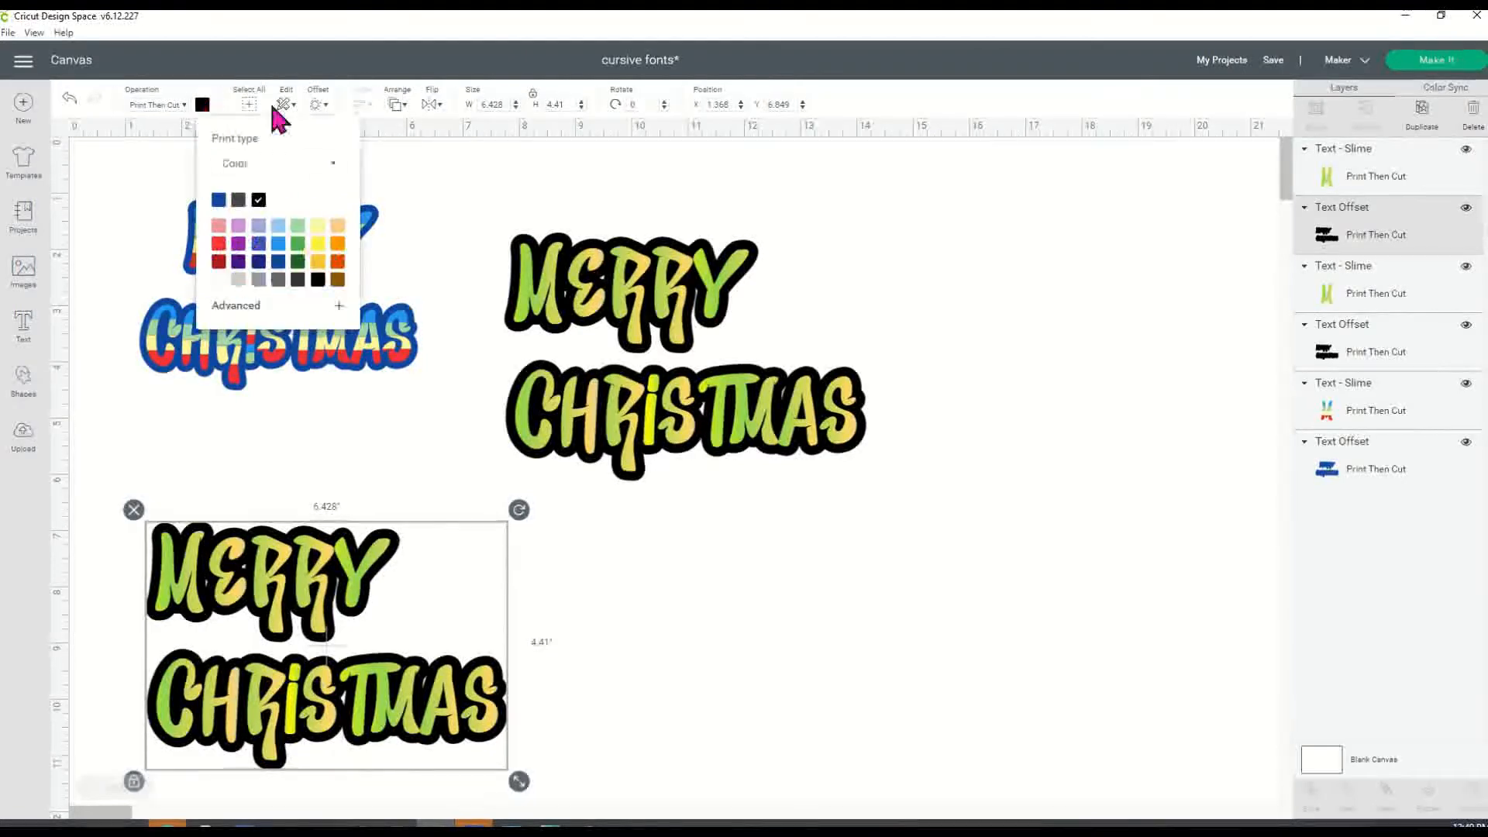
pyautogui.click(219, 245)
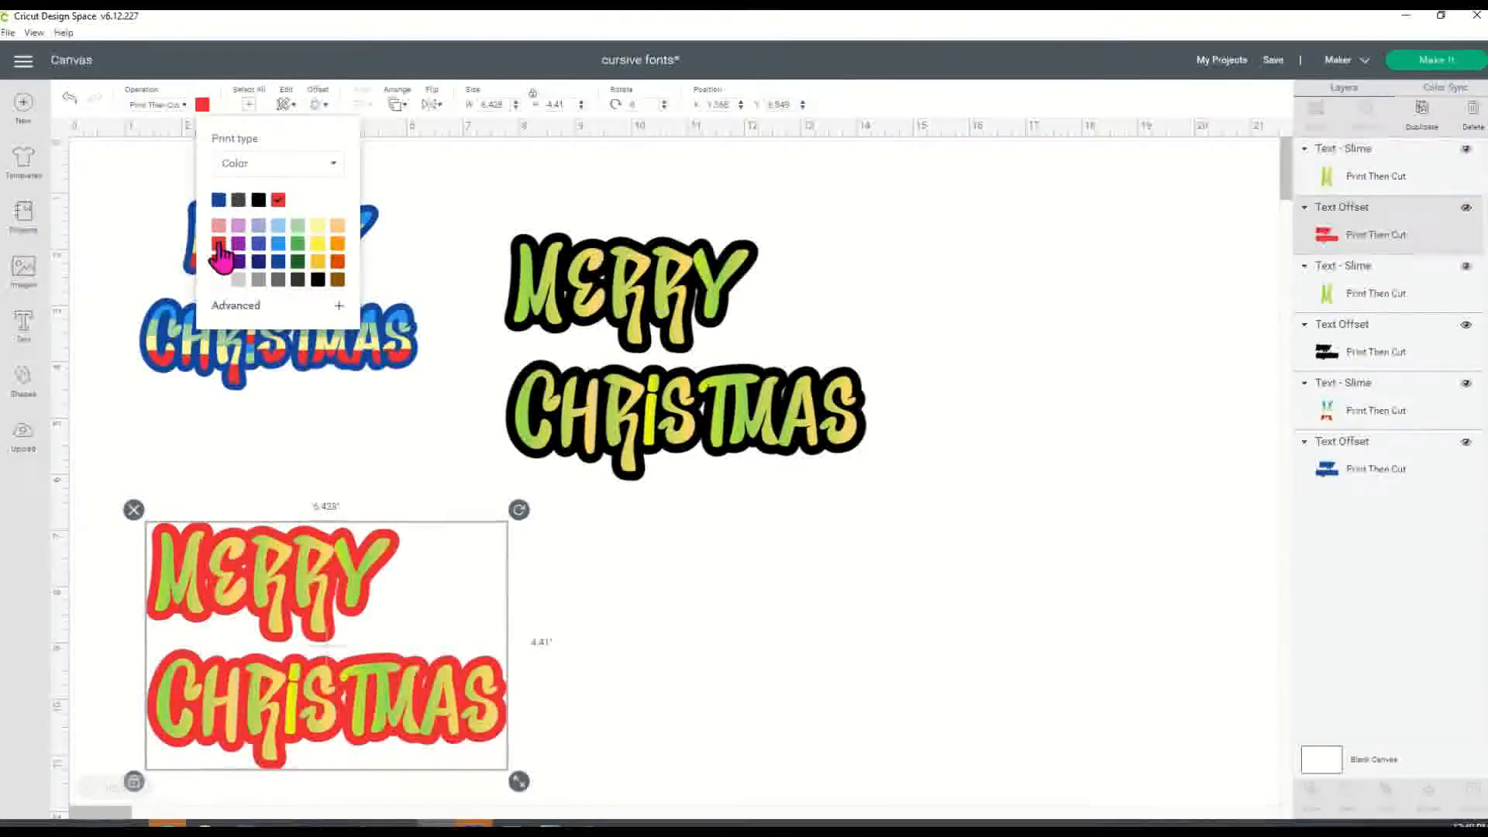
pyautogui.click(701, 706)
# Step: Group the red offset with its gradient text, and group the black offset with its gradient text
pyautogui.moveTo(121, 514); pyautogui.dragTo(606, 813)
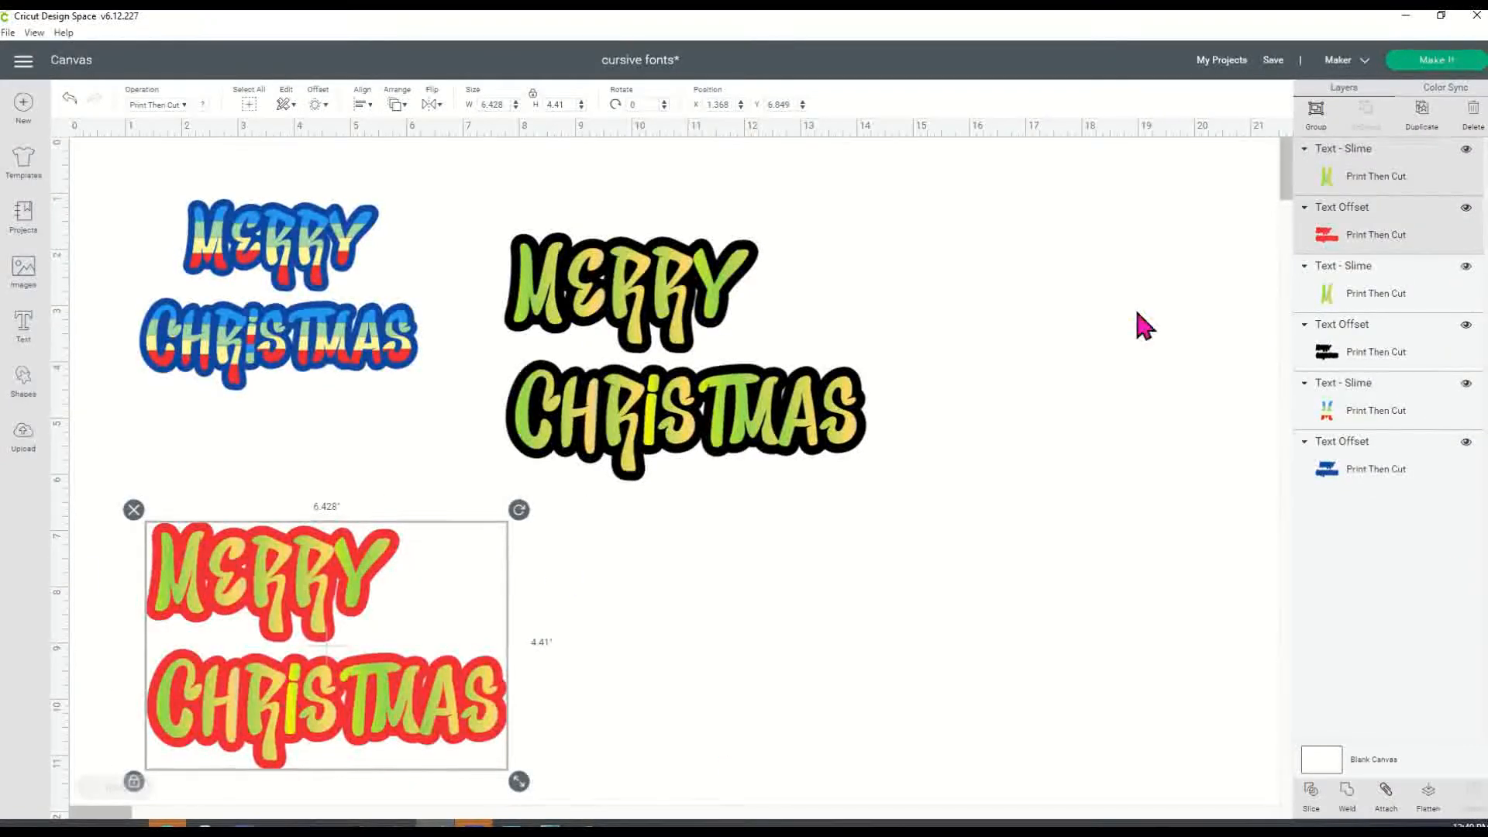
pyautogui.click(1315, 113)
pyautogui.moveTo(467, 217); pyautogui.dragTo(1050, 562)
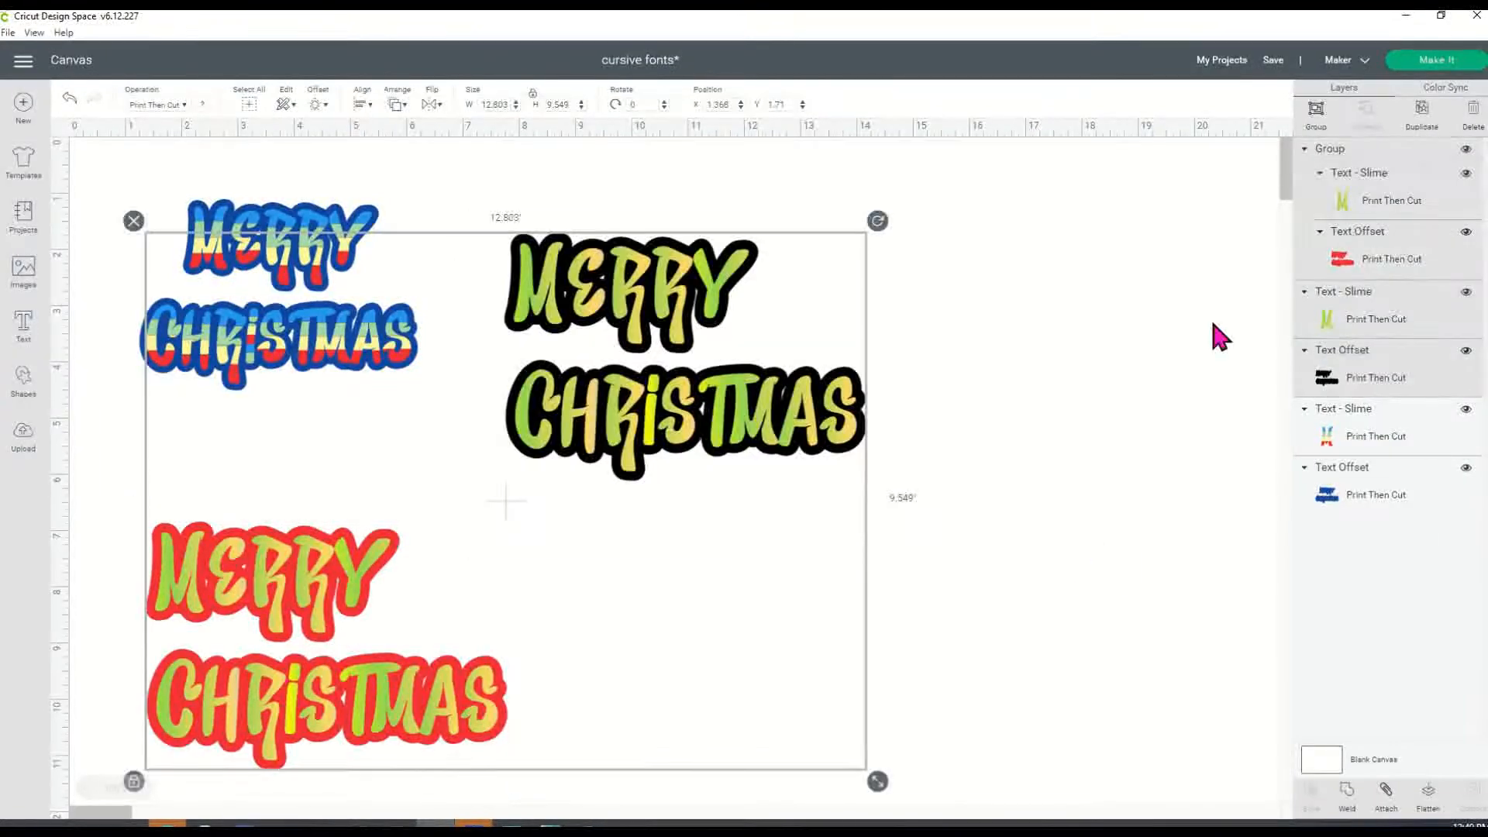
pyautogui.click(1074, 454)
pyautogui.moveTo(900, 472); pyautogui.dragTo(500, 224)
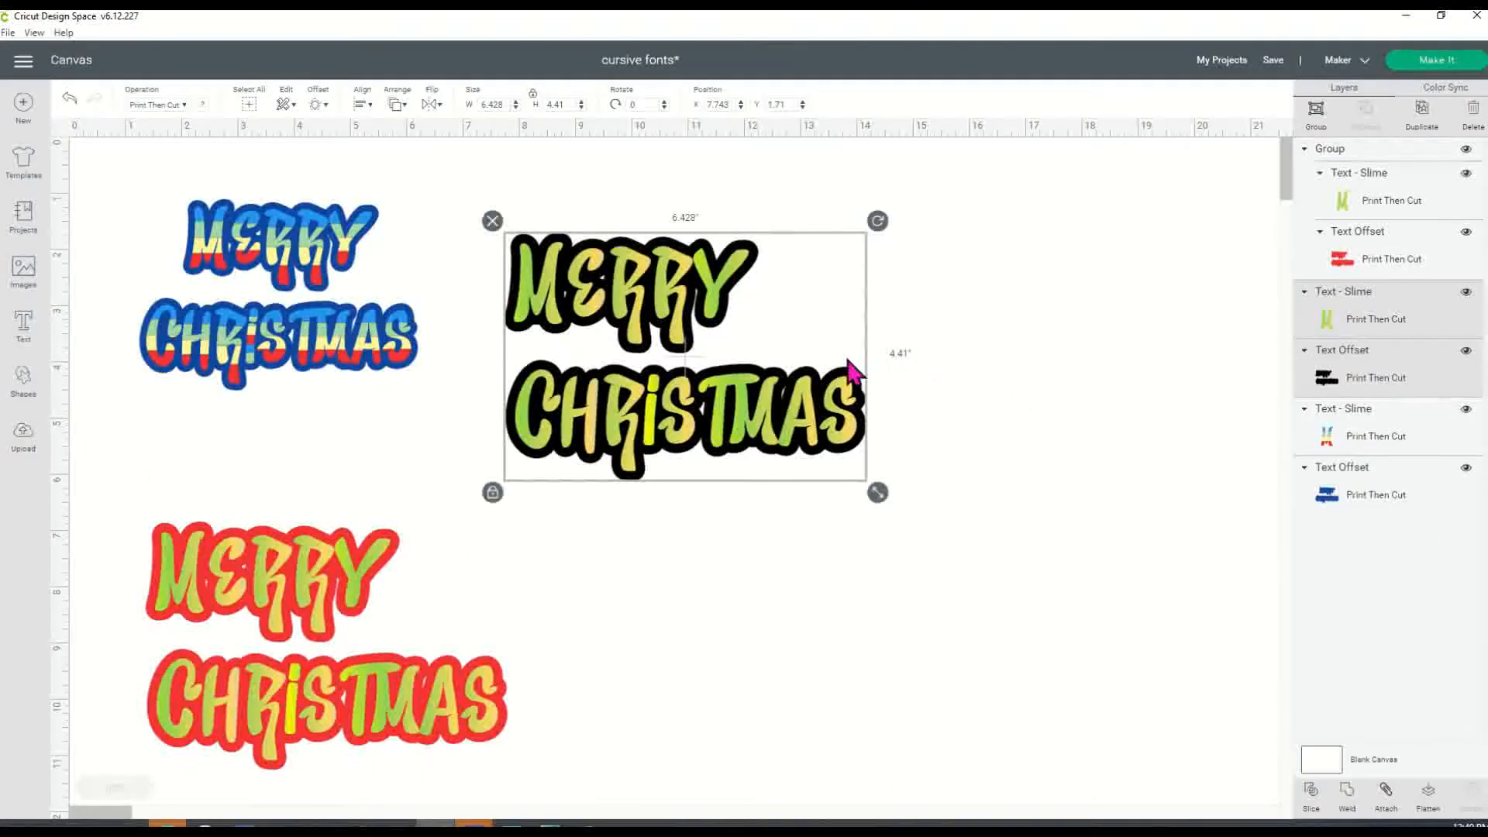
pyautogui.click(1310, 117)
# Step: Move the black-outlined group away from the other designs and group the striped text with its blue offset
pyautogui.moveTo(866, 451); pyautogui.dragTo(1133, 492)
pyautogui.moveTo(337, 337); pyautogui.dragTo(358, 349)
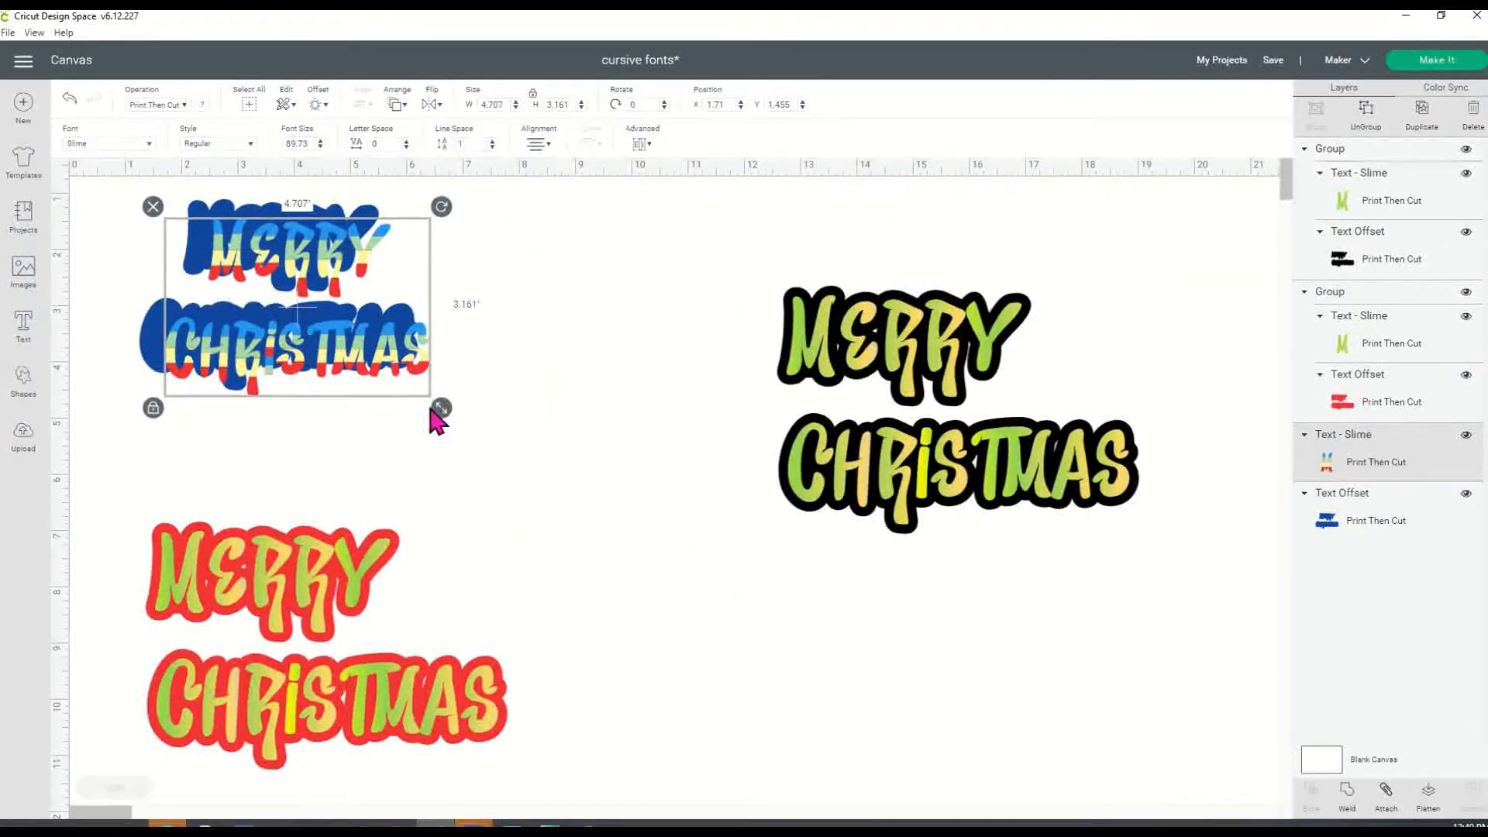
pyautogui.click(67, 101)
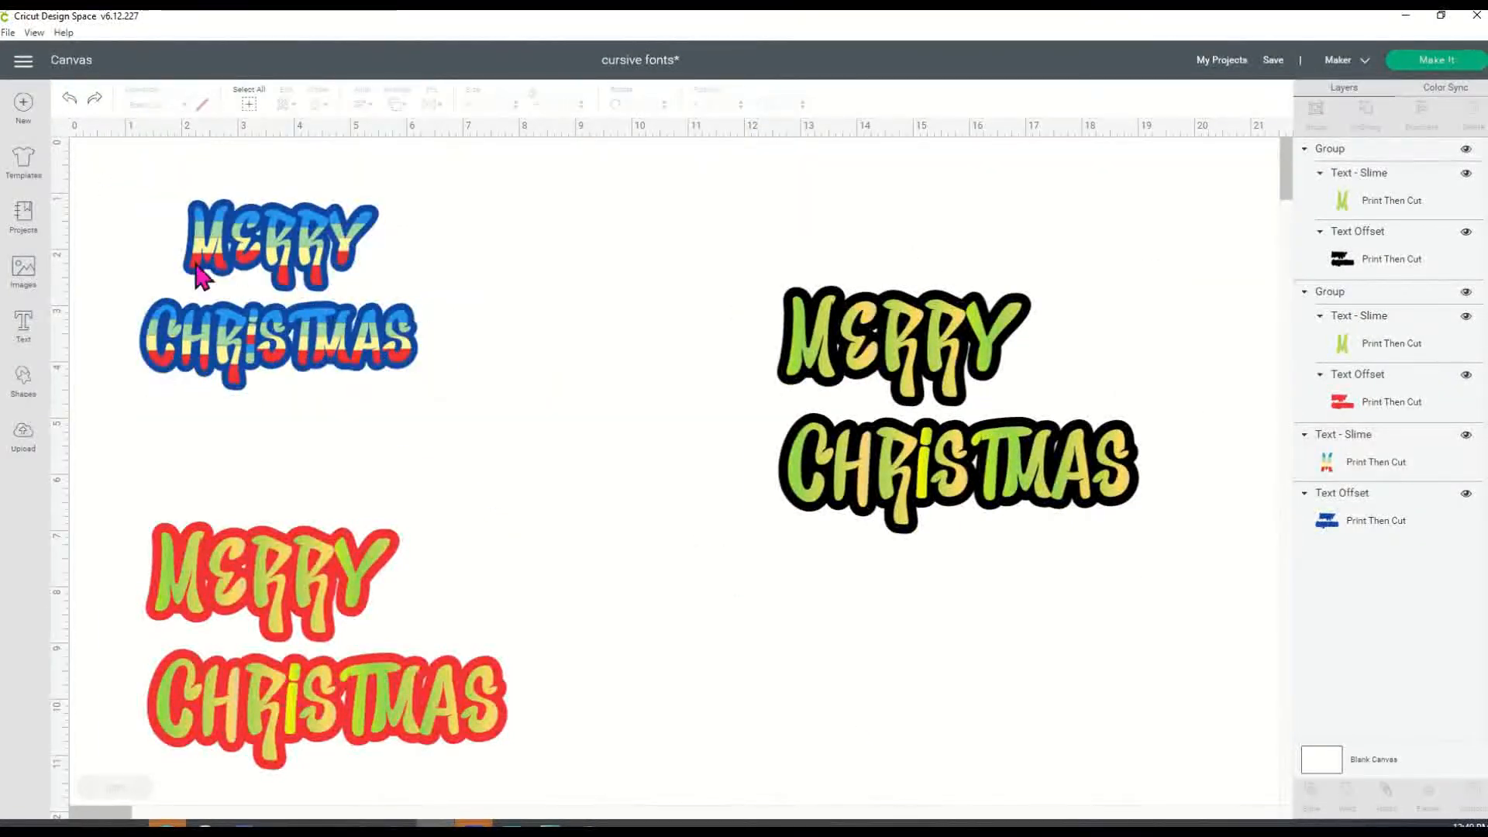
pyautogui.moveTo(114, 183); pyautogui.dragTo(465, 419)
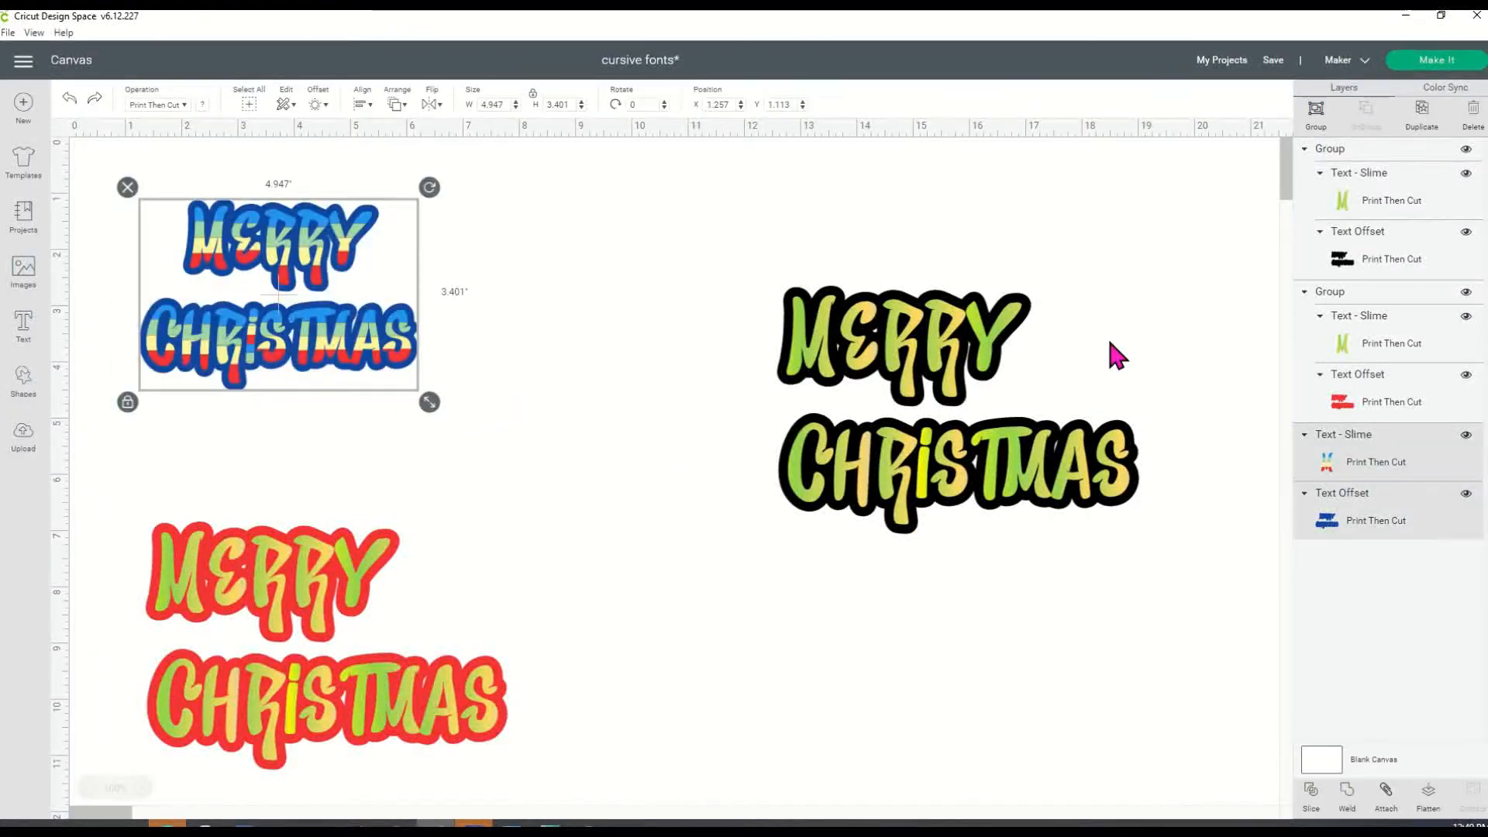
pyautogui.click(1316, 112)
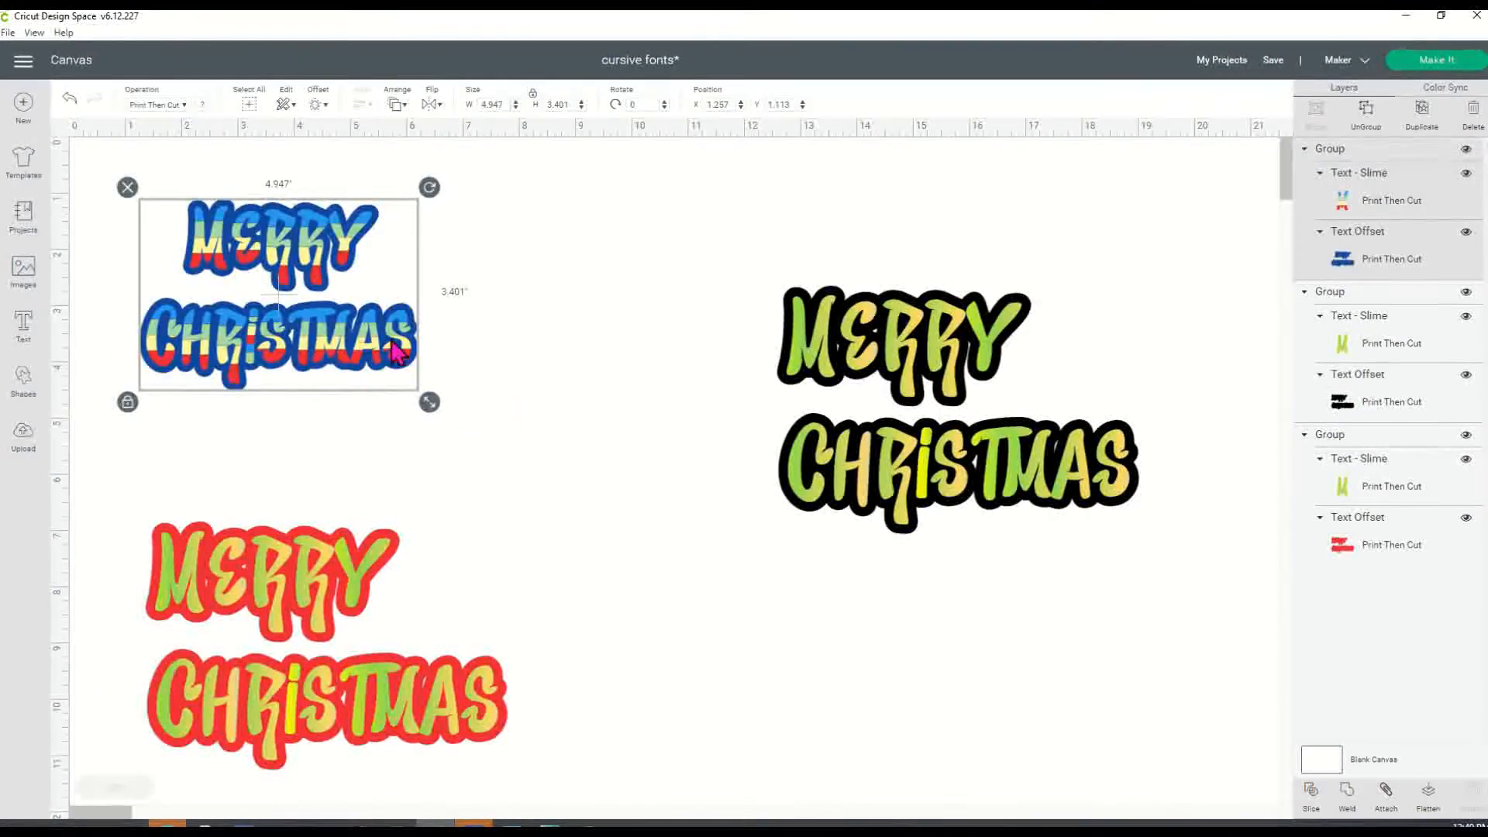
# Step: Enlarge the blue-outlined and black-outlined groups and arrange them side by side on the canvas
pyautogui.moveTo(427, 407); pyautogui.dragTo(579, 504)
pyautogui.moveTo(1070, 512); pyautogui.dragTo(926, 456)
pyautogui.moveTo(999, 493); pyautogui.dragTo(1048, 529)
pyautogui.moveTo(857, 429); pyautogui.dragTo(830, 392)
# Step: Place the red-outlined group centrally beneath the other two designs and enlarge it to about 7.8 by 5.35 in
pyautogui.moveTo(265, 585); pyautogui.dragTo(490, 575)
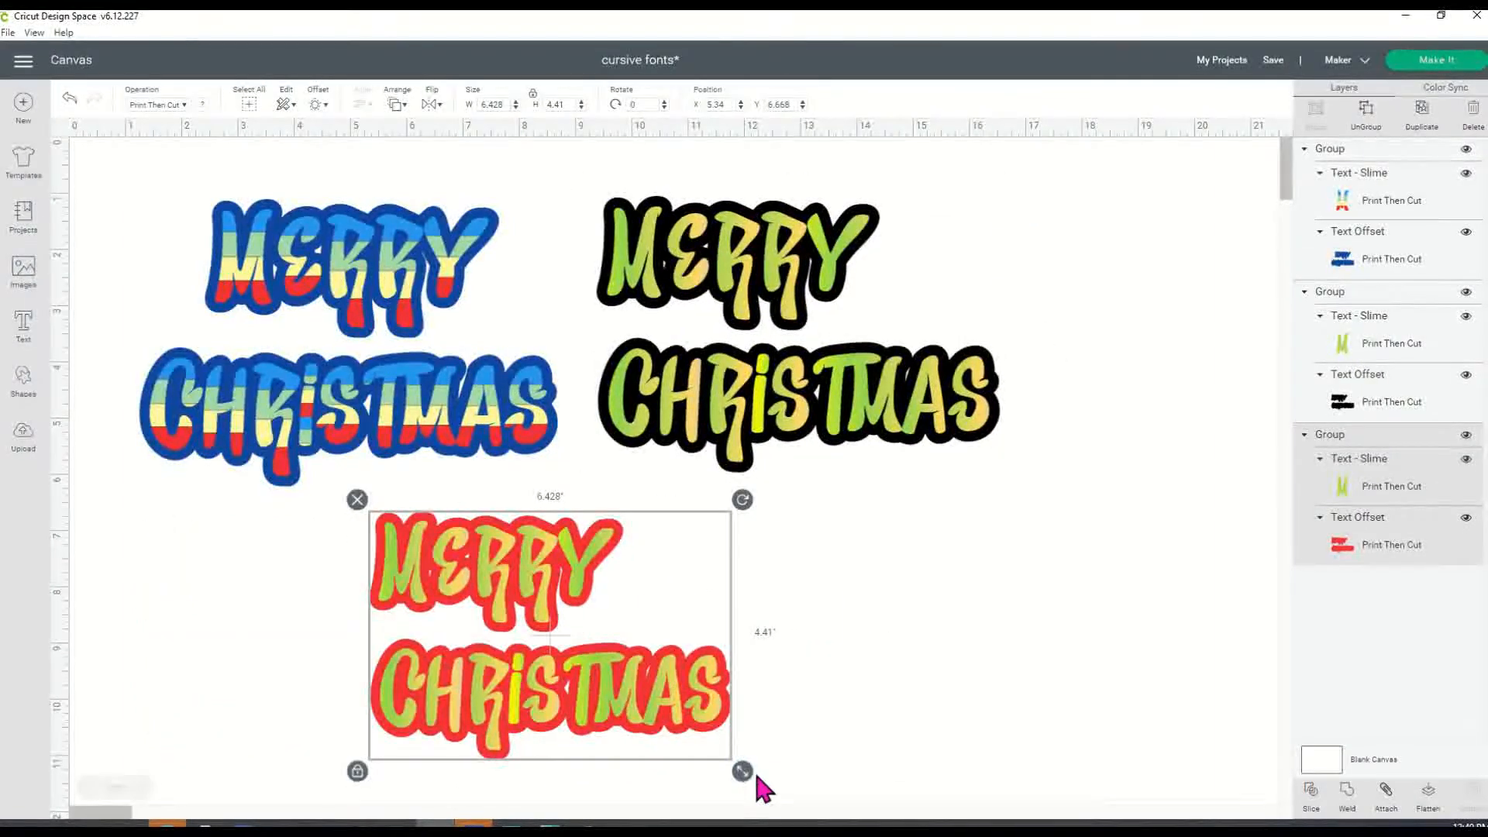
pyautogui.moveTo(748, 774); pyautogui.dragTo(830, 811)
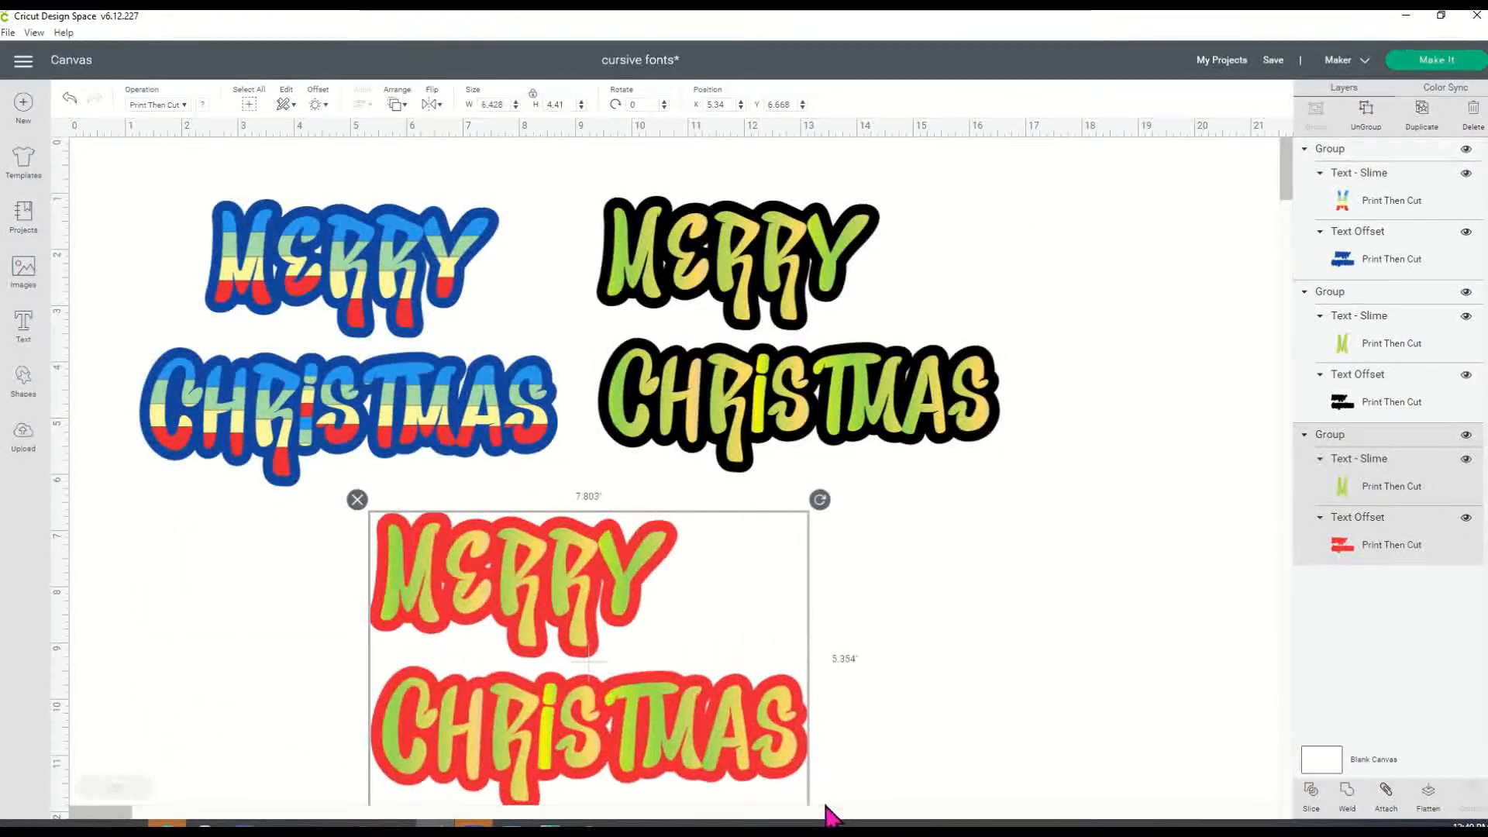
pyautogui.click(990, 594)
pyautogui.scroll(-2, 913, 509)
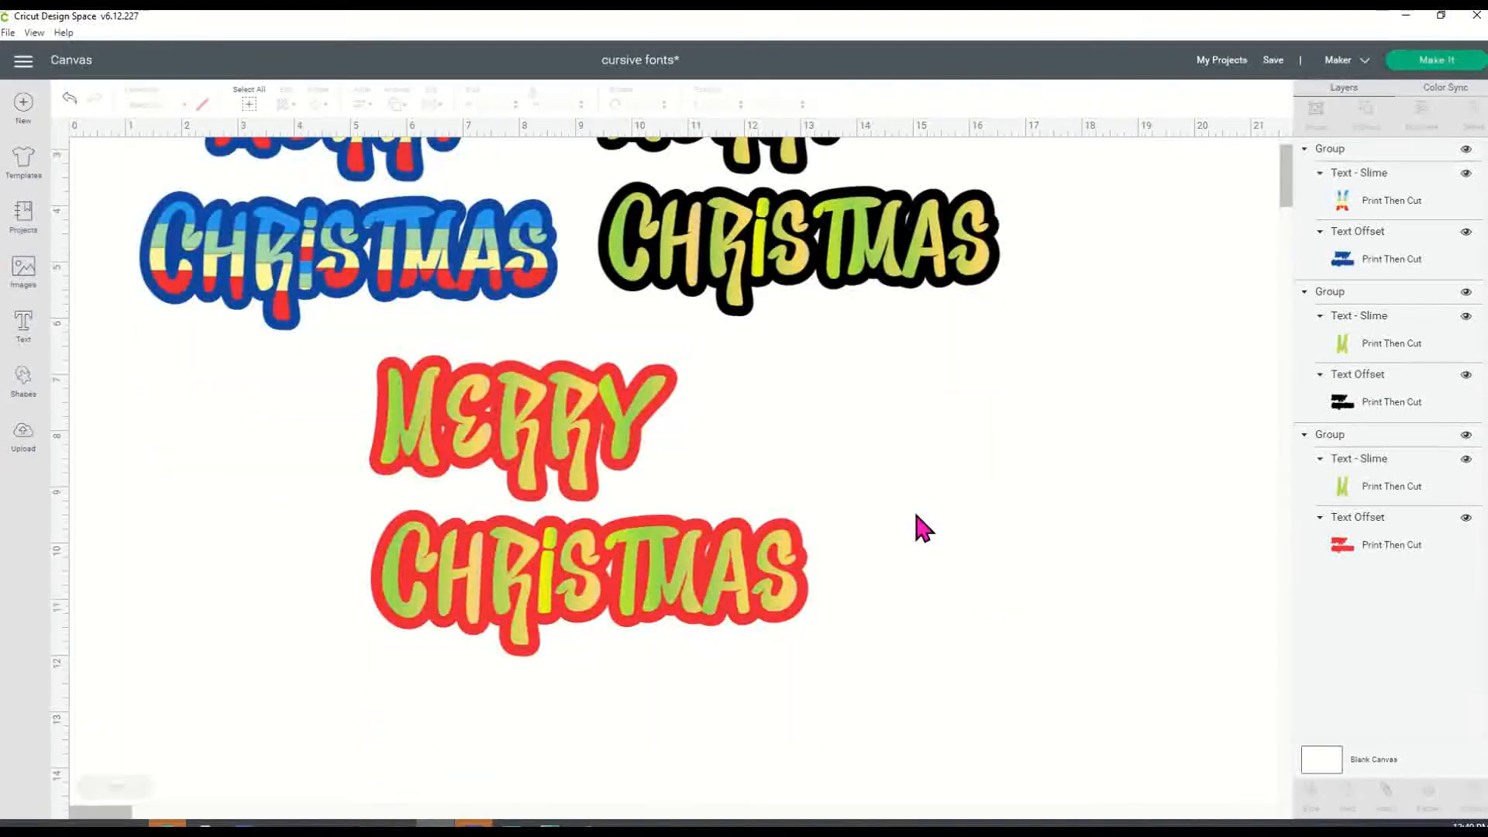
pyautogui.scroll(2, 915, 514)
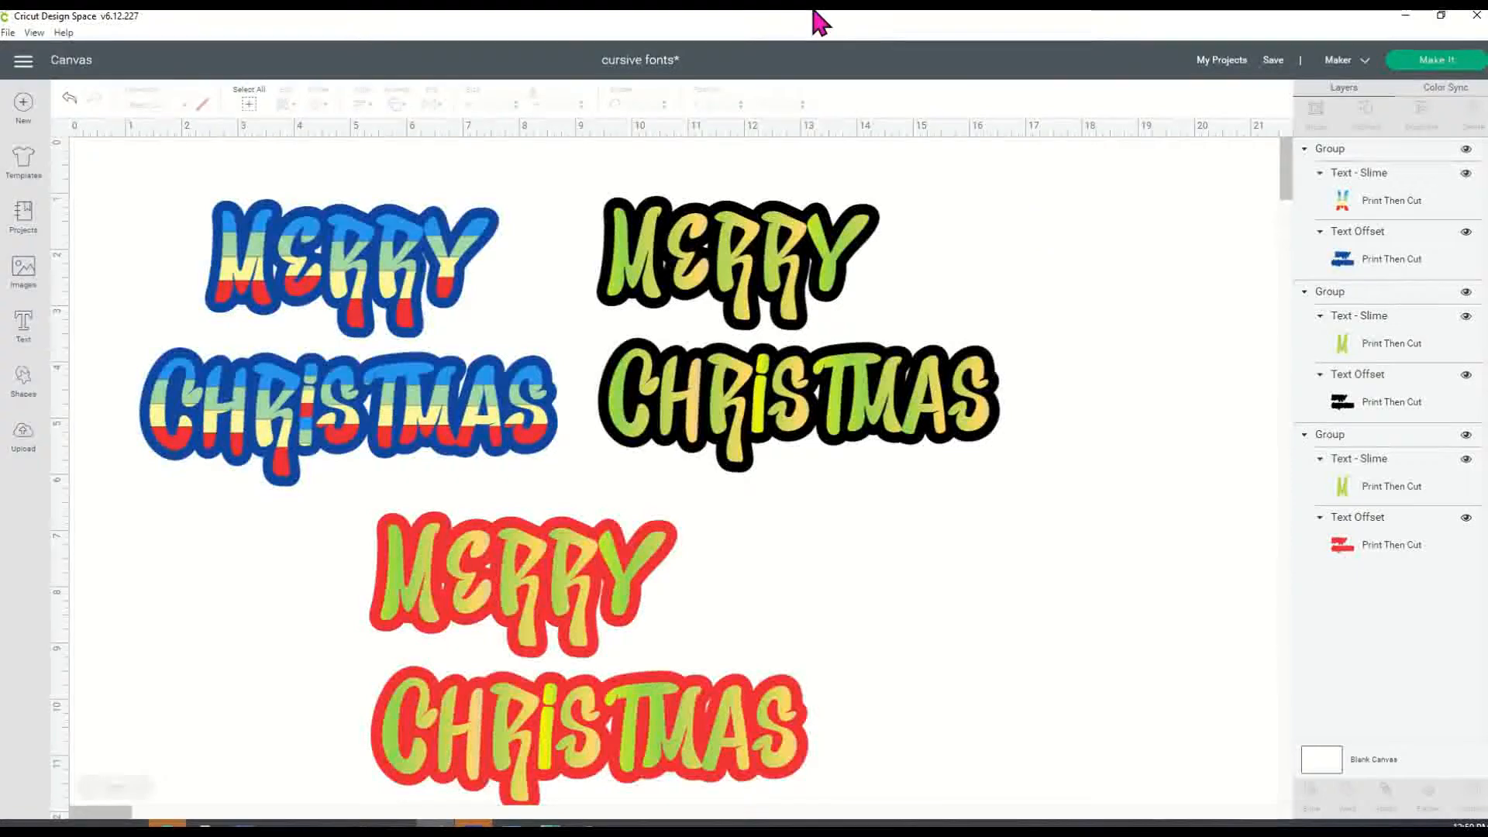
# Step: Switch to PowerPoint and rotate the selected gradient strip 90° counterclockwise, positioning it over the larger gradient with its lower end in view
pyautogui.moveTo(820, 23)
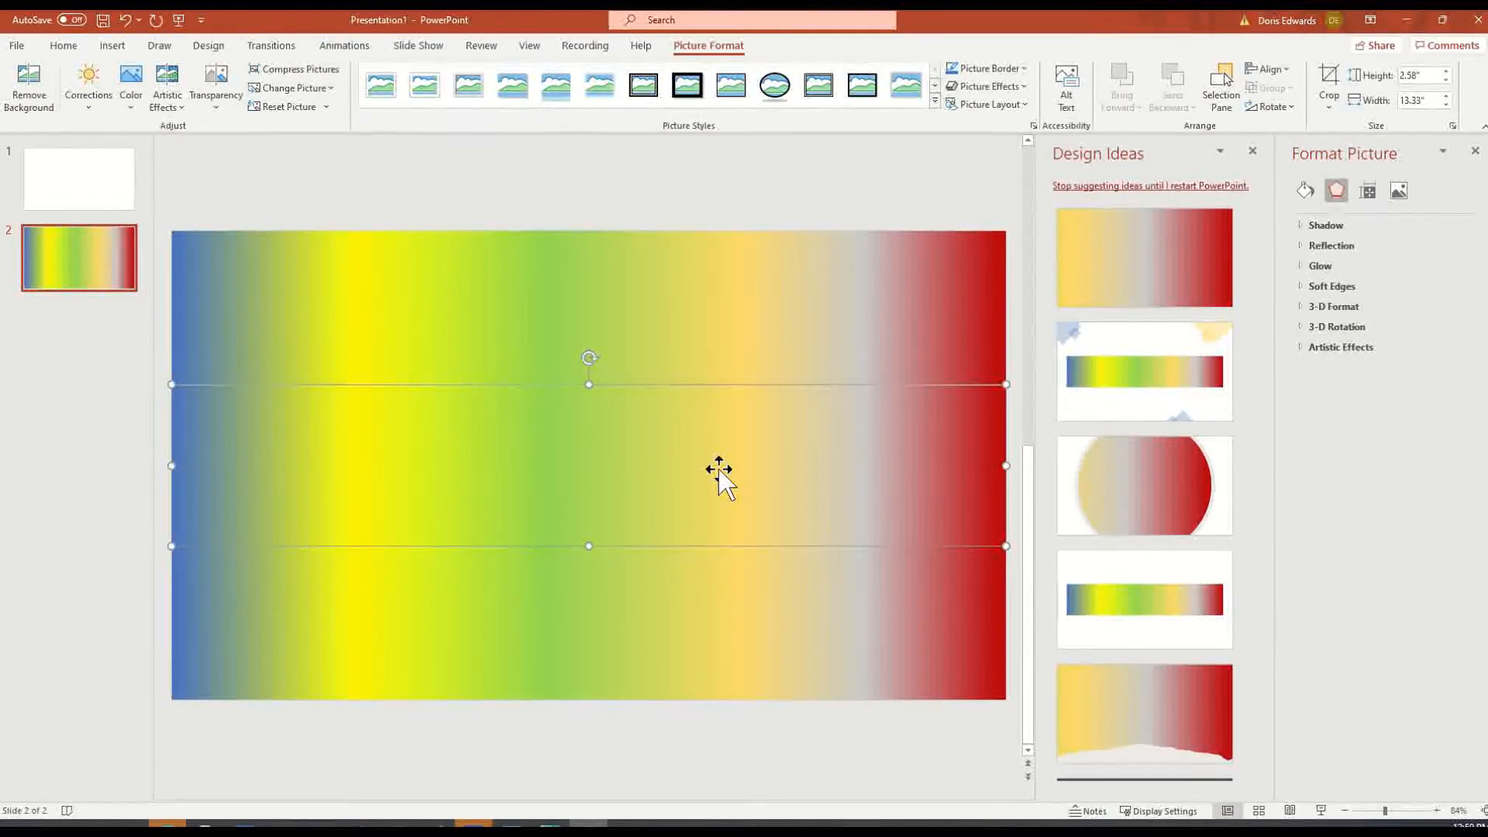
pyautogui.moveTo(587, 358); pyautogui.dragTo(9, 463)
pyautogui.moveTo(615, 309); pyautogui.dragTo(574, 349)
pyautogui.moveTo(572, 710); pyautogui.dragTo(556, 519)
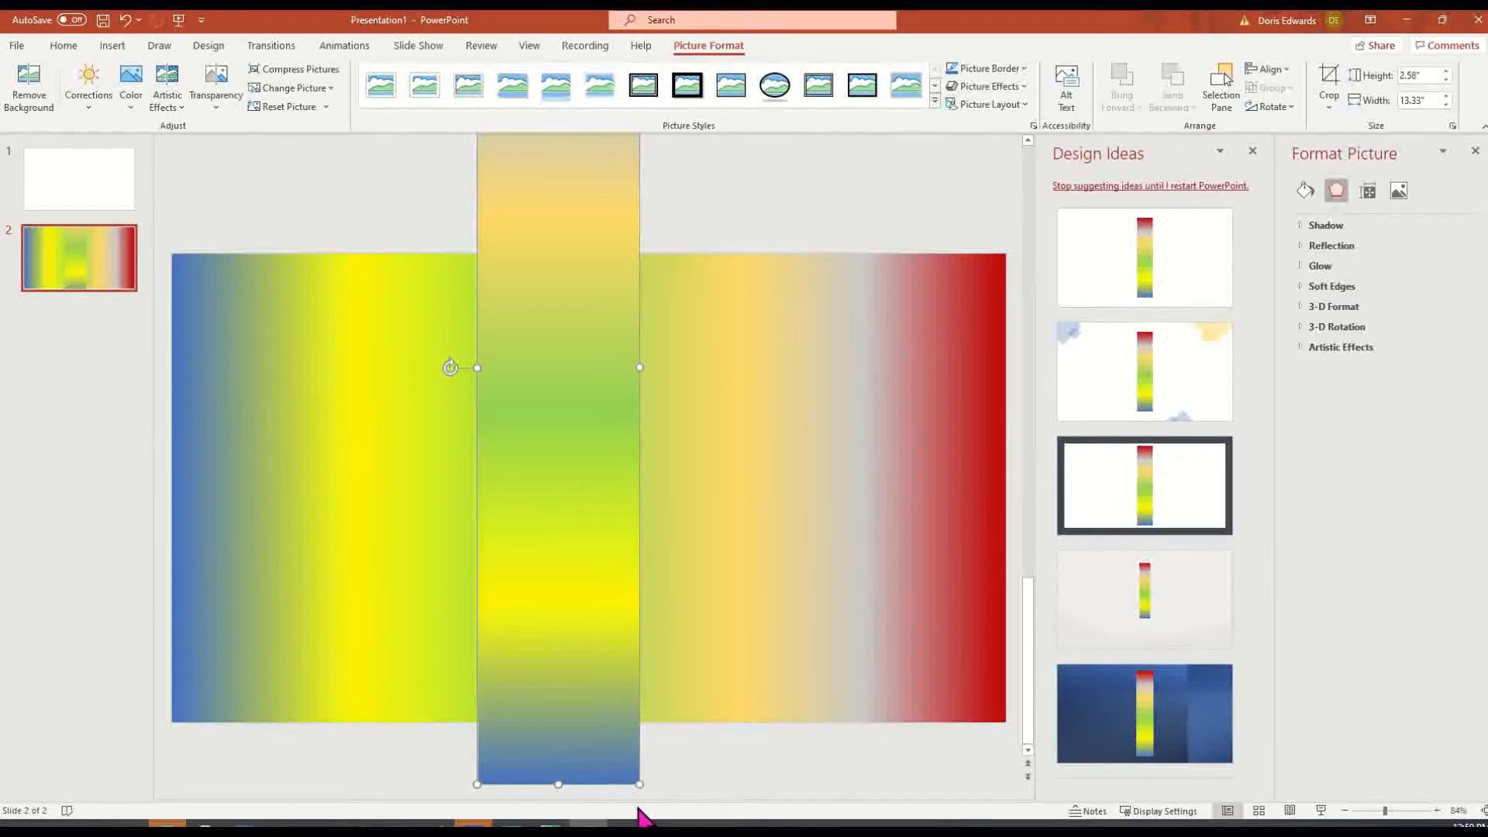
# Step: Shorten the rotated gradient strip to a width value of 1.49" and keep it within the slide
pyautogui.moveTo(560, 785); pyautogui.dragTo(589, 359)
pyautogui.moveTo(547, 228); pyautogui.dragTo(511, 534)
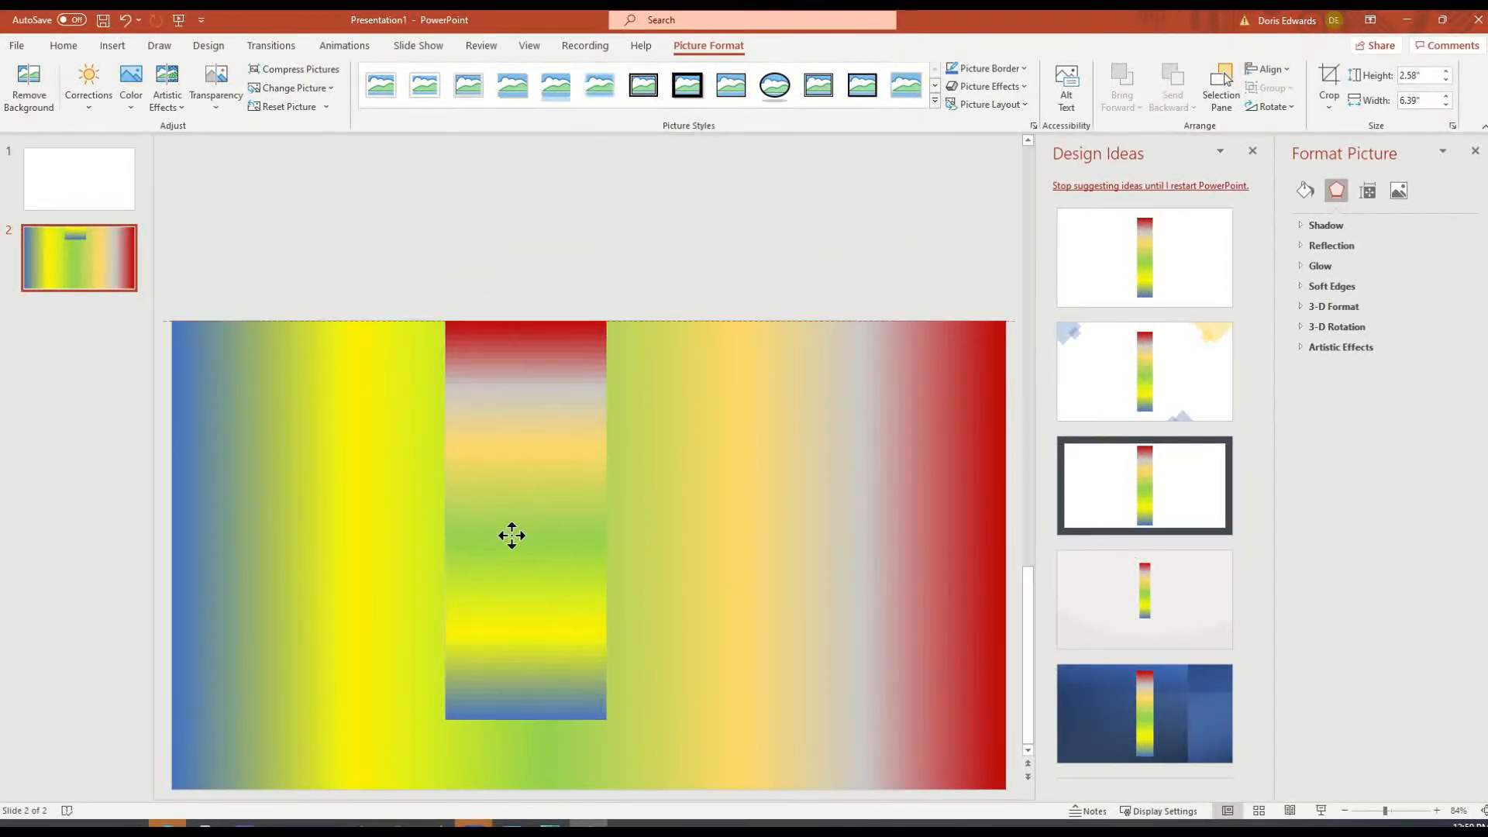
pyautogui.moveTo(526, 231); pyautogui.dragTo(527, 505)
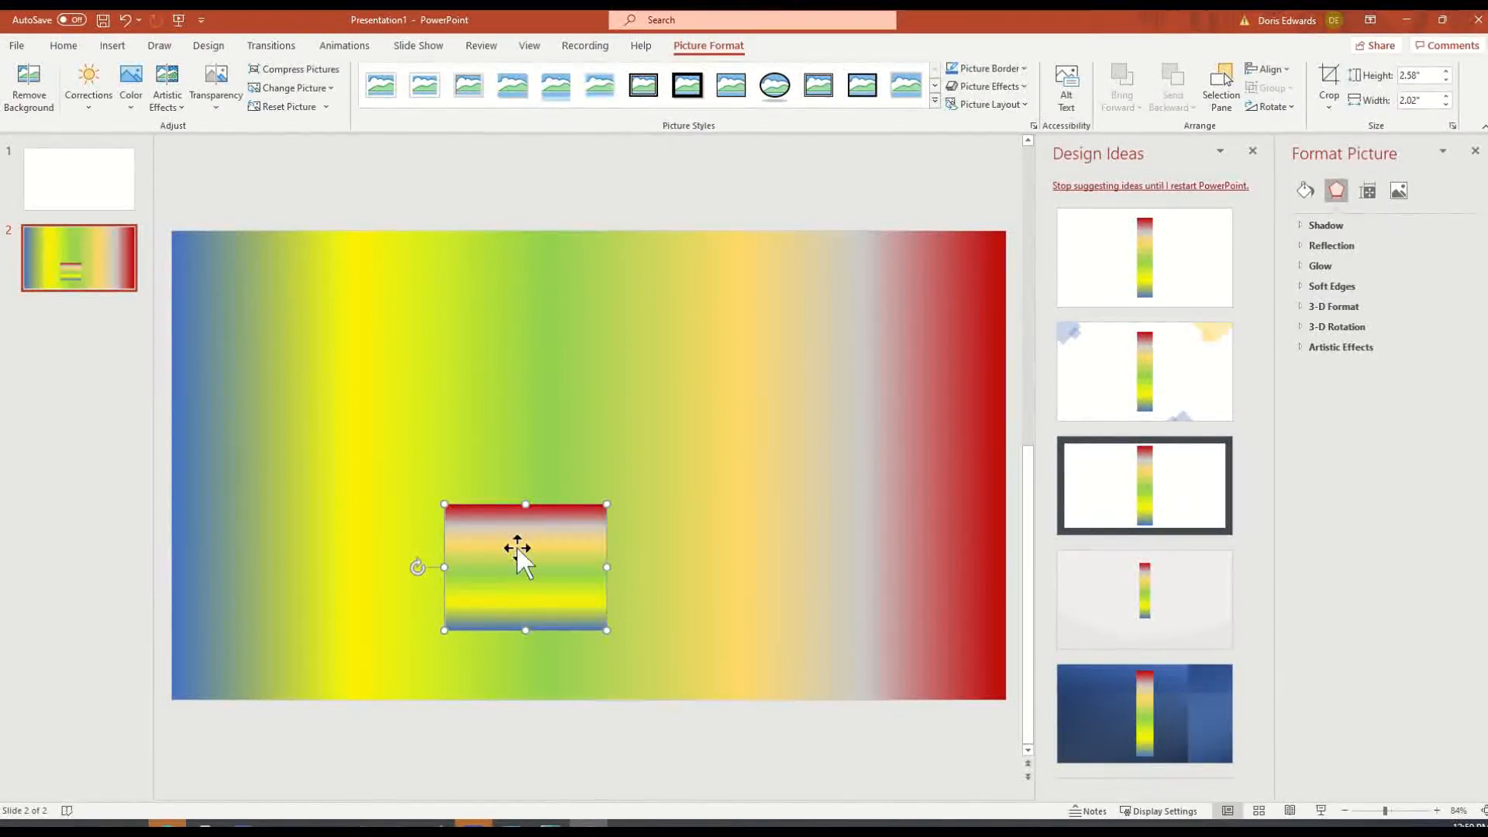
pyautogui.moveTo(528, 505); pyautogui.dragTo(521, 537)
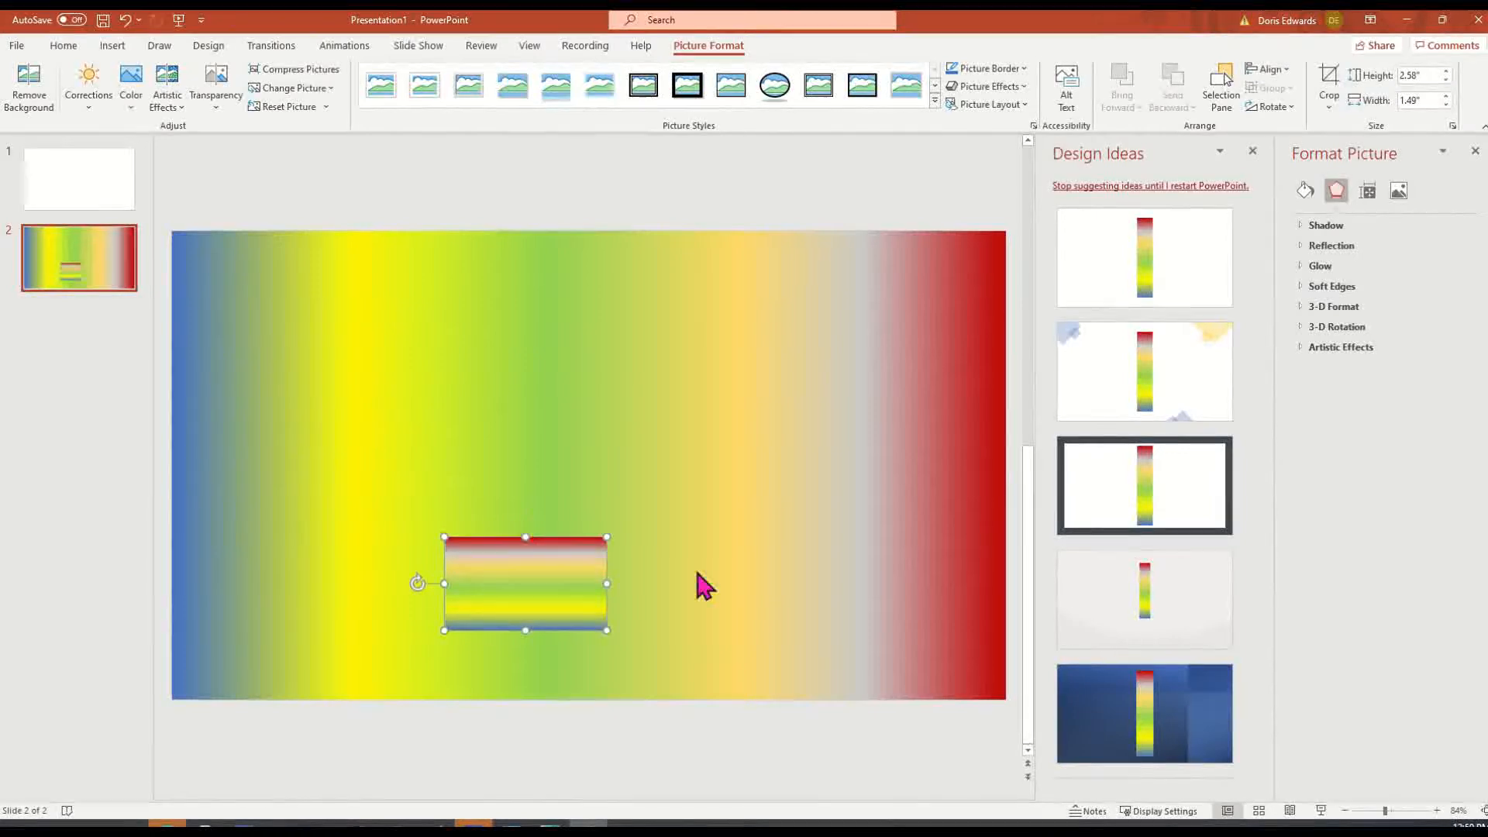
# Step: Save the small horizontally striped gradient as a PNG picture named colors4 in the Desktop's patterns folder
pyautogui.rightClick(573, 565)
pyautogui.click(671, 465)
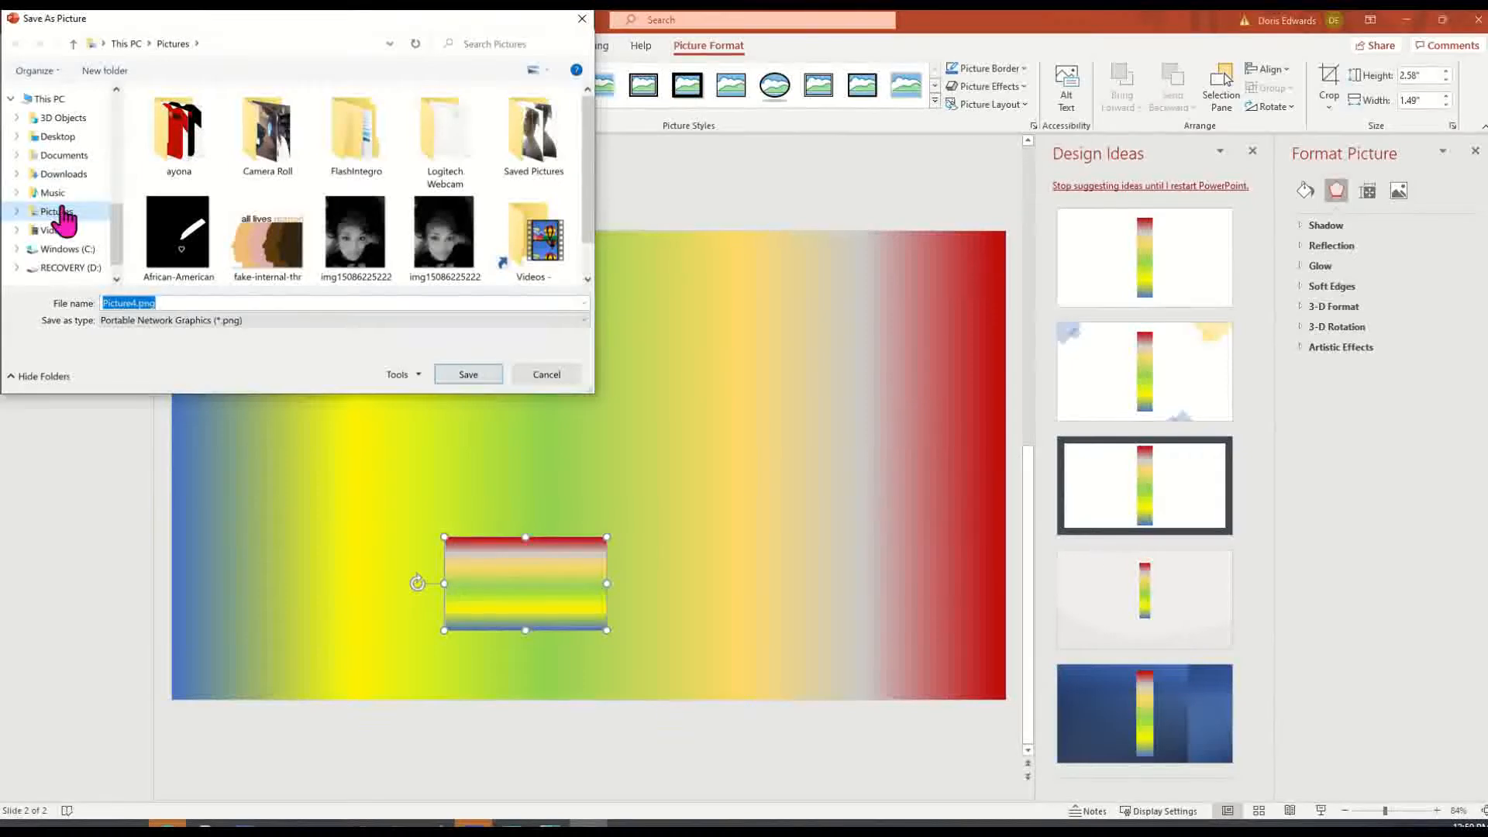
pyautogui.click(62, 139)
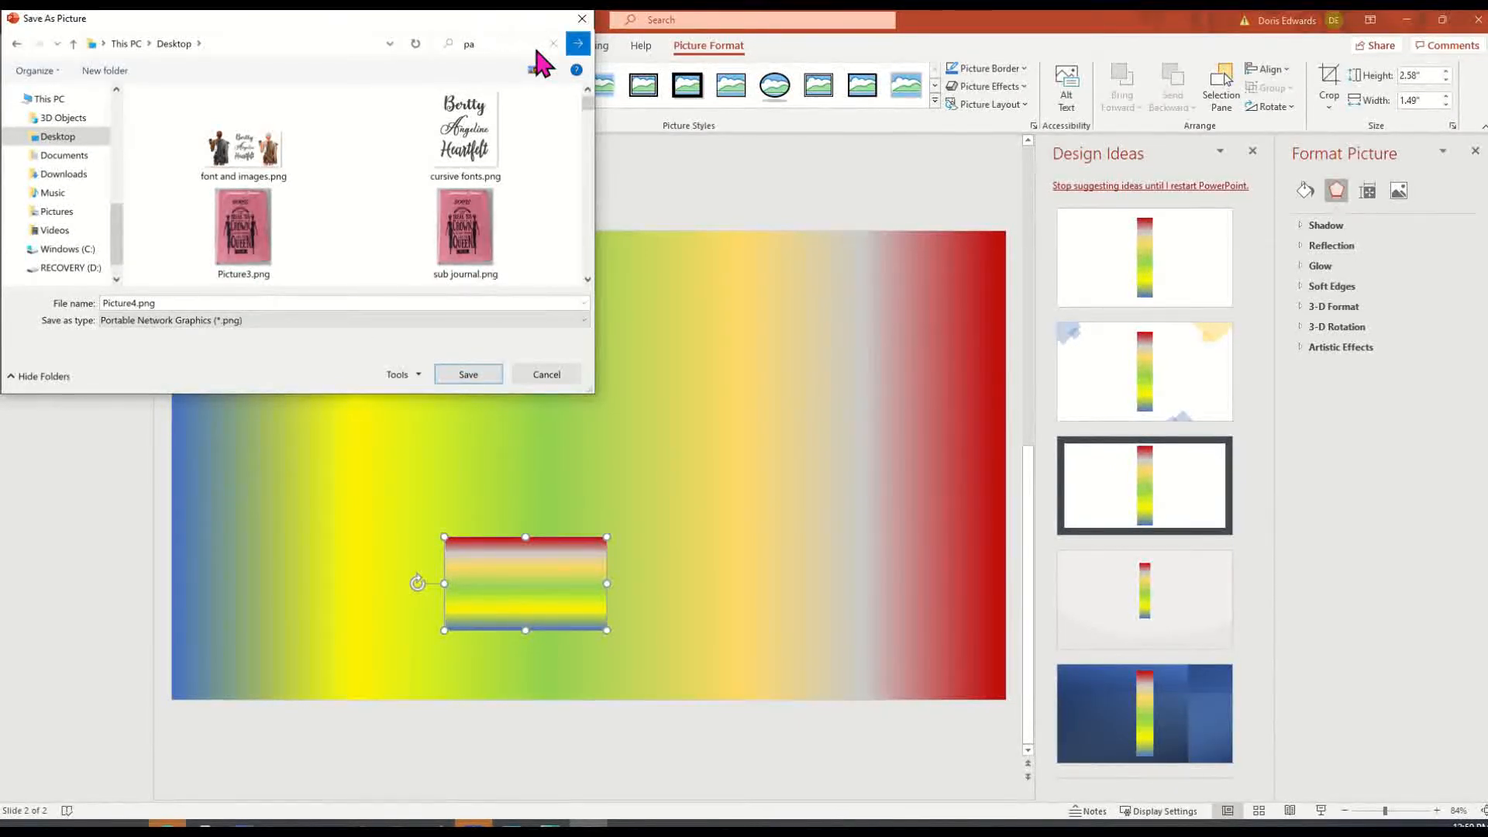
pyautogui.write('rn')
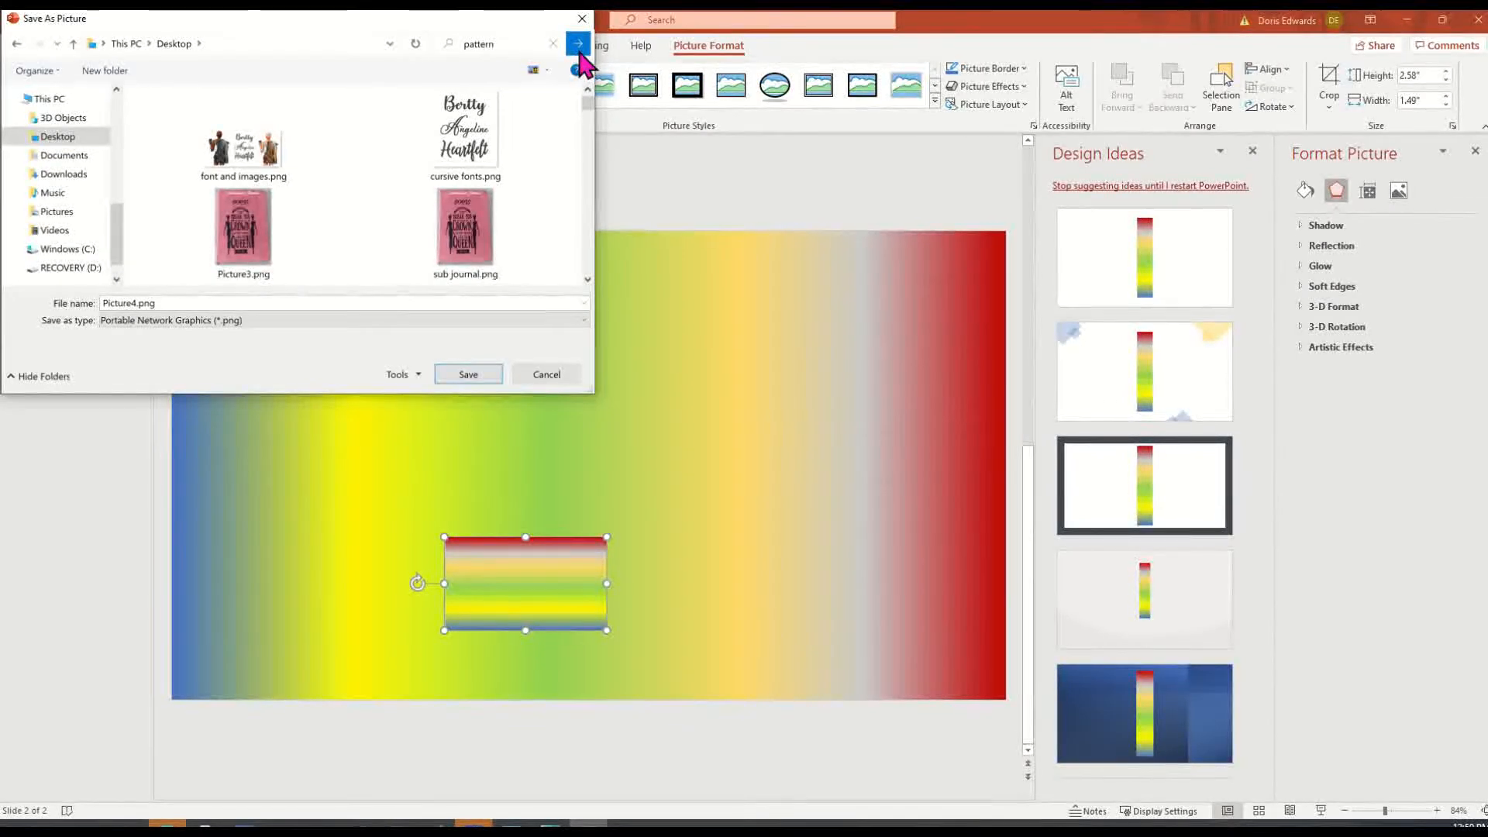
pyautogui.click(576, 48)
pyautogui.click(228, 106)
pyautogui.doubleClick(228, 106)
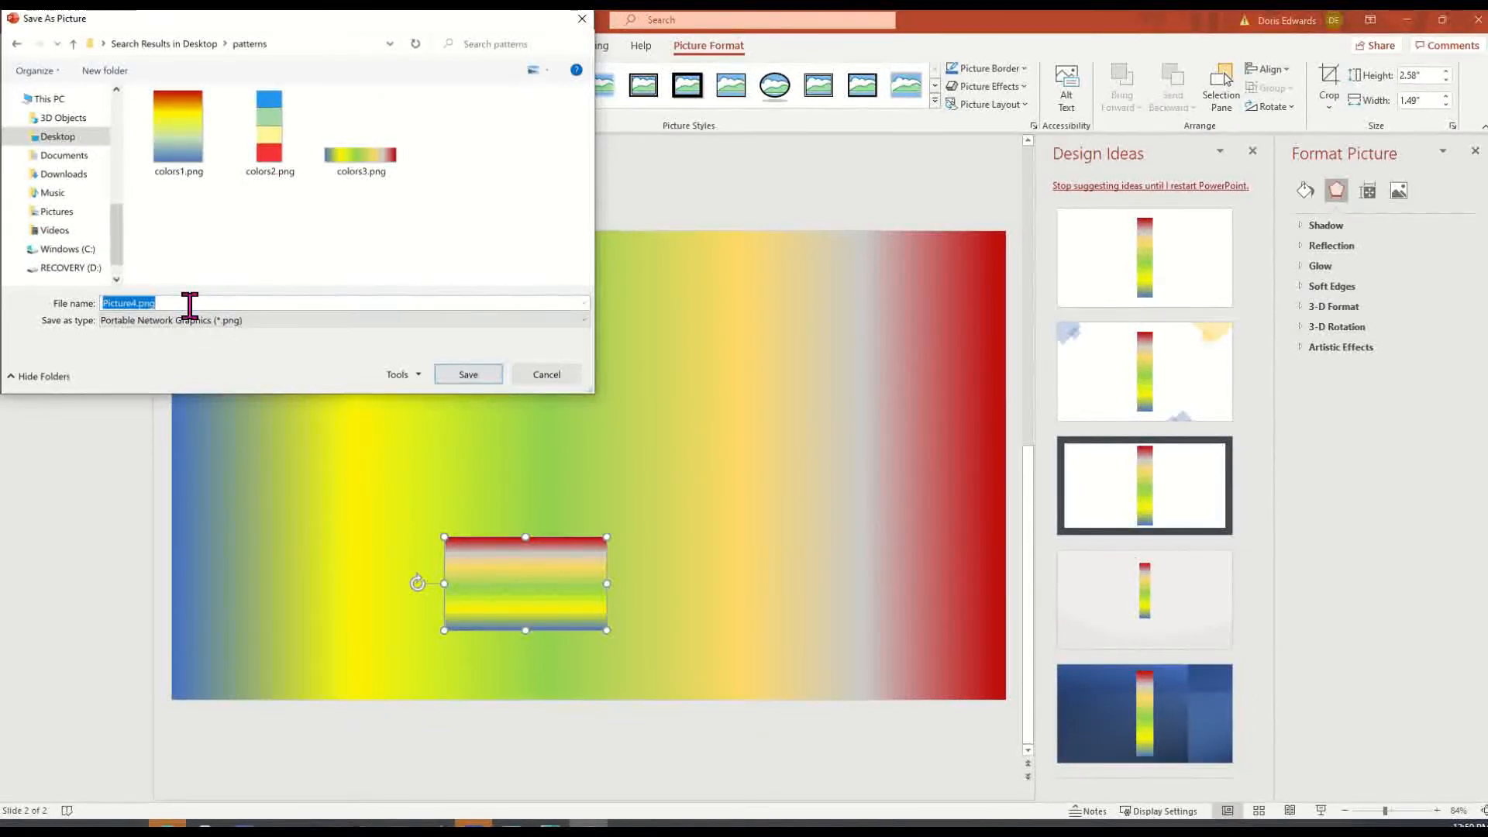
pyautogui.write('colors4')
pyautogui.click(447, 374)
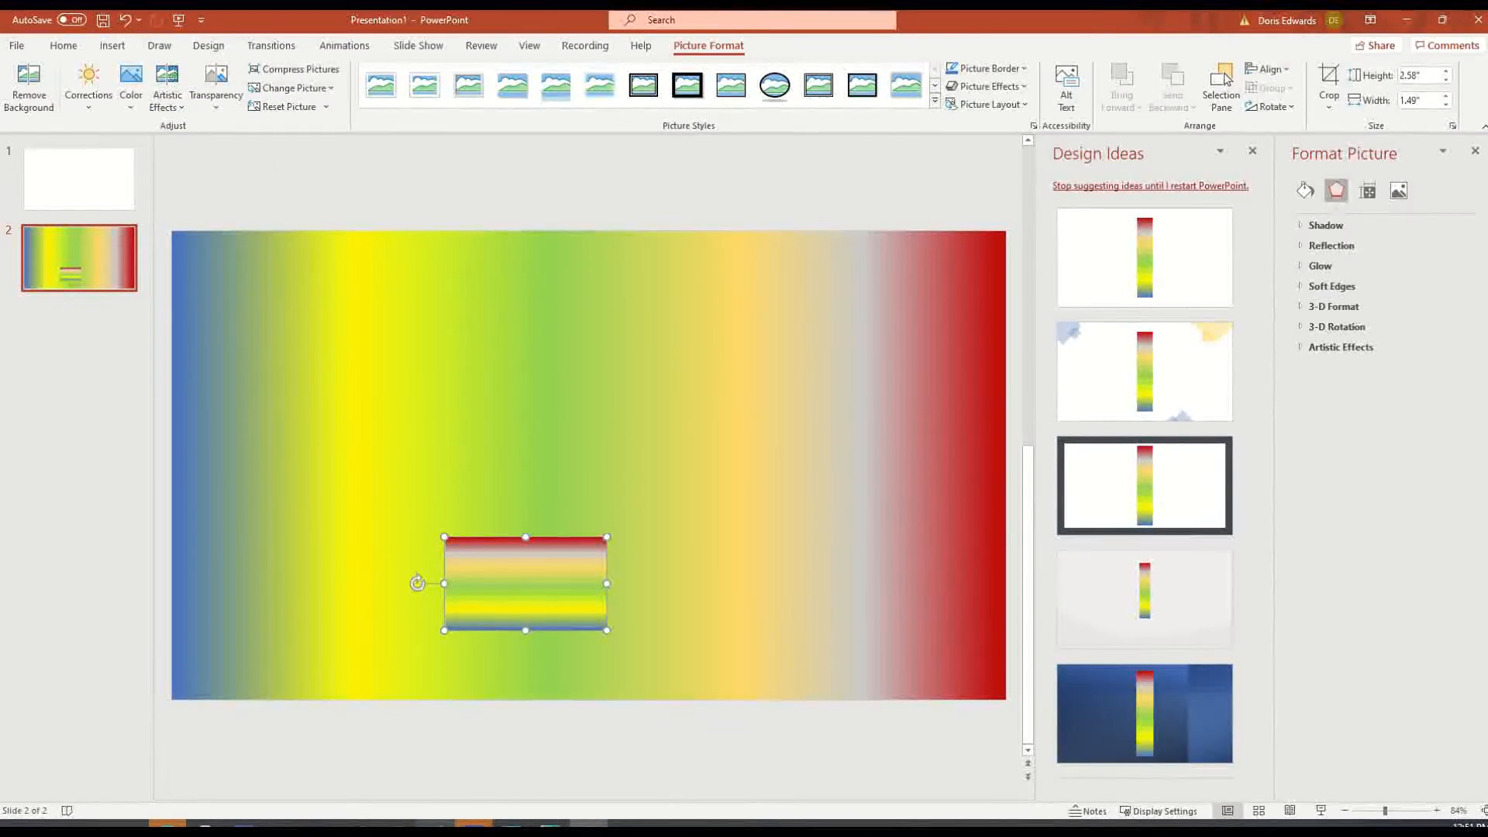
pyautogui.click(435, 824)
pyautogui.click(23, 436)
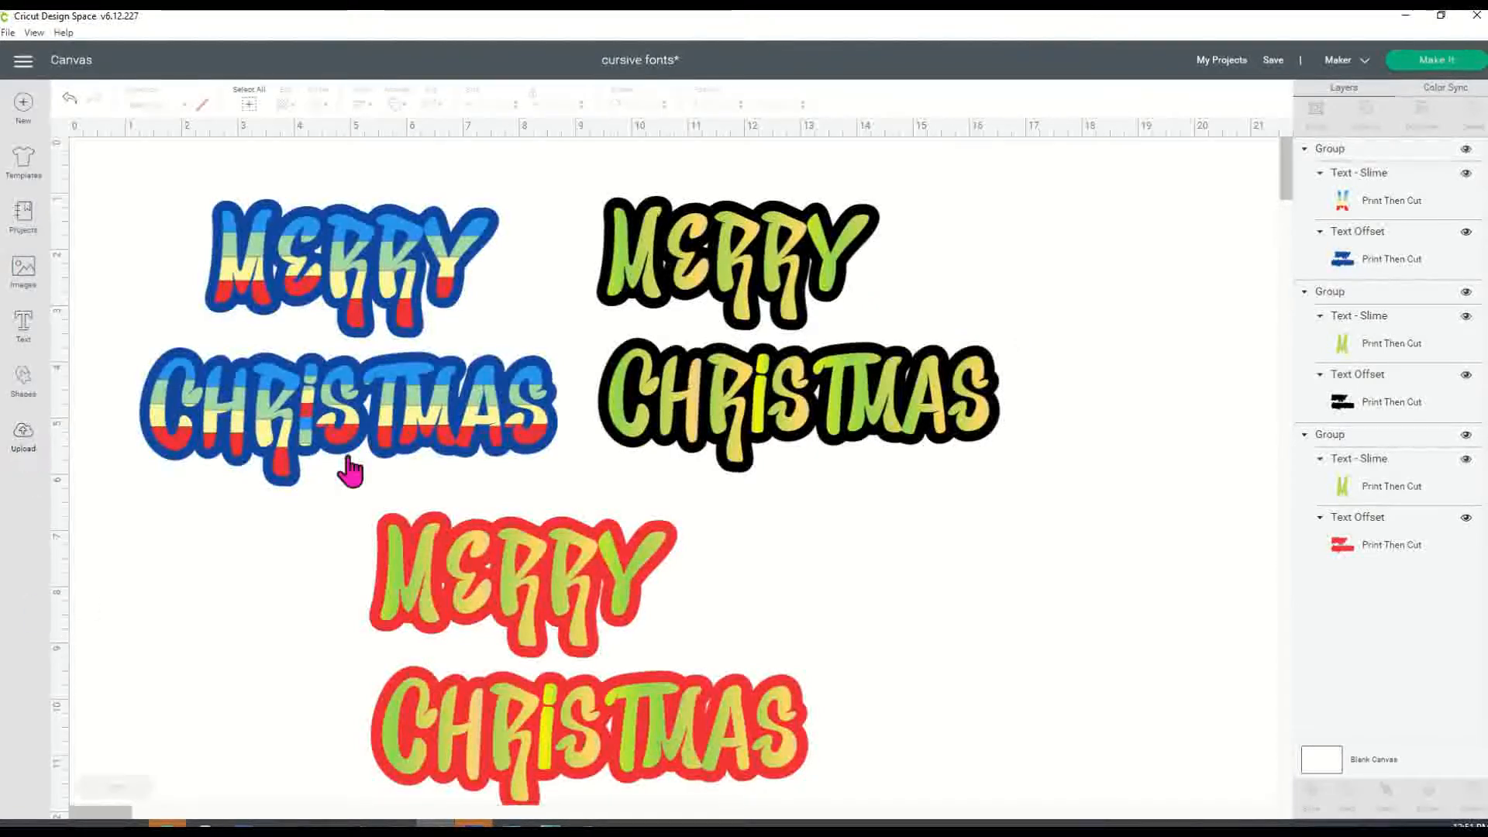
pyautogui.click(1113, 412)
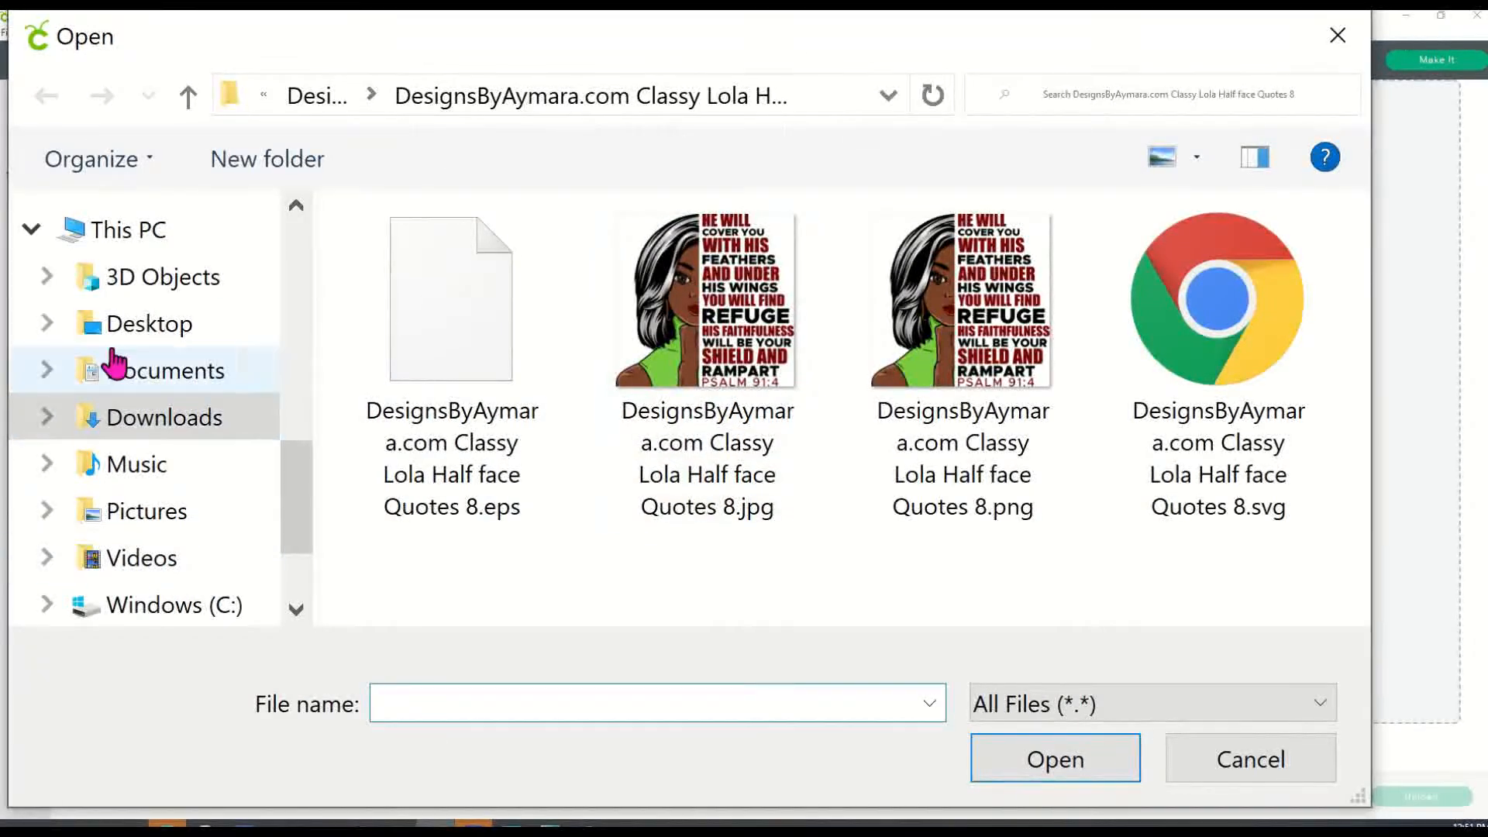
pyautogui.click(45, 326)
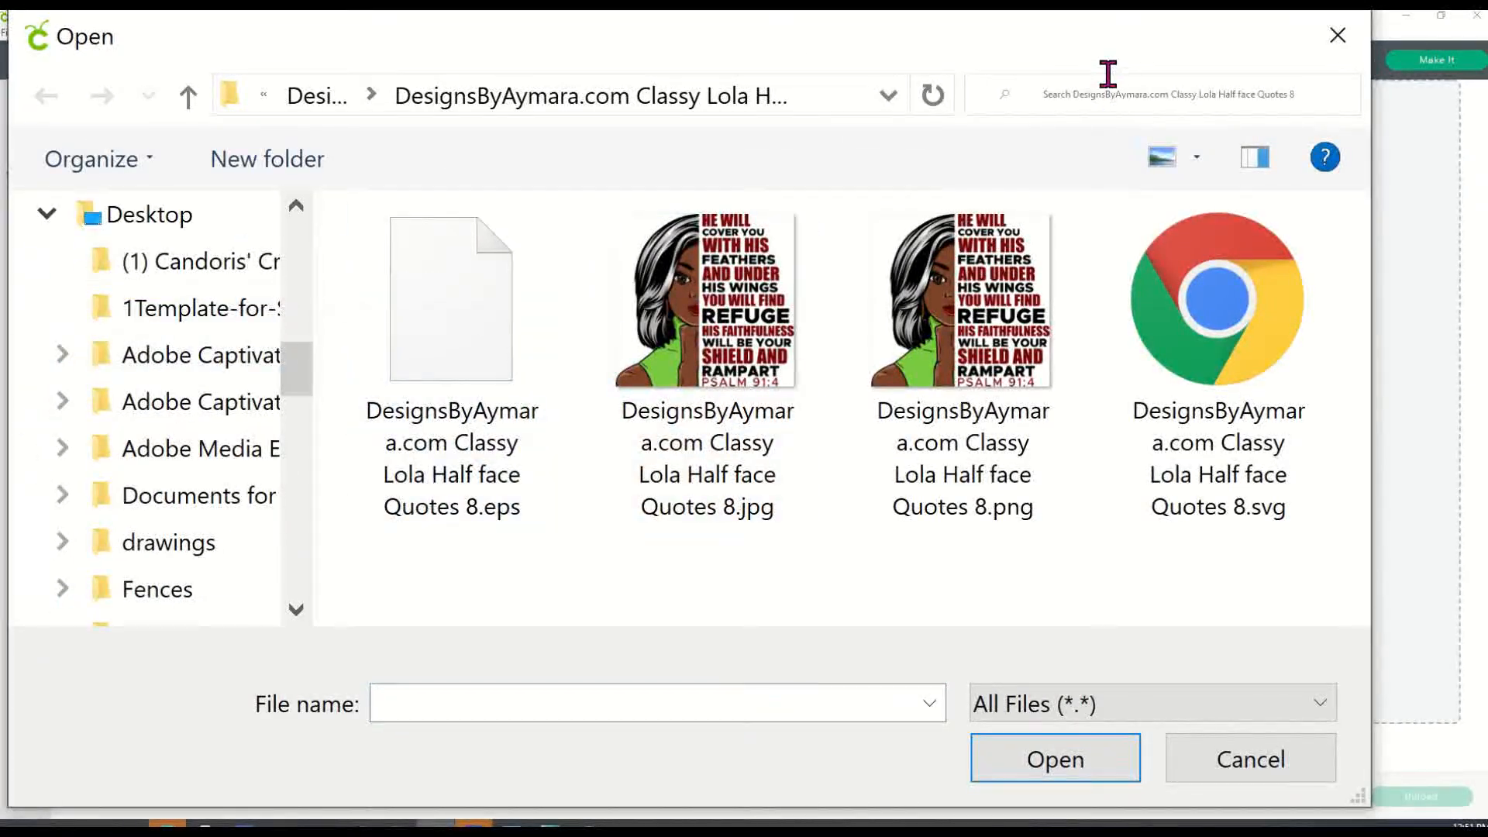
pyautogui.click(1206, 80)
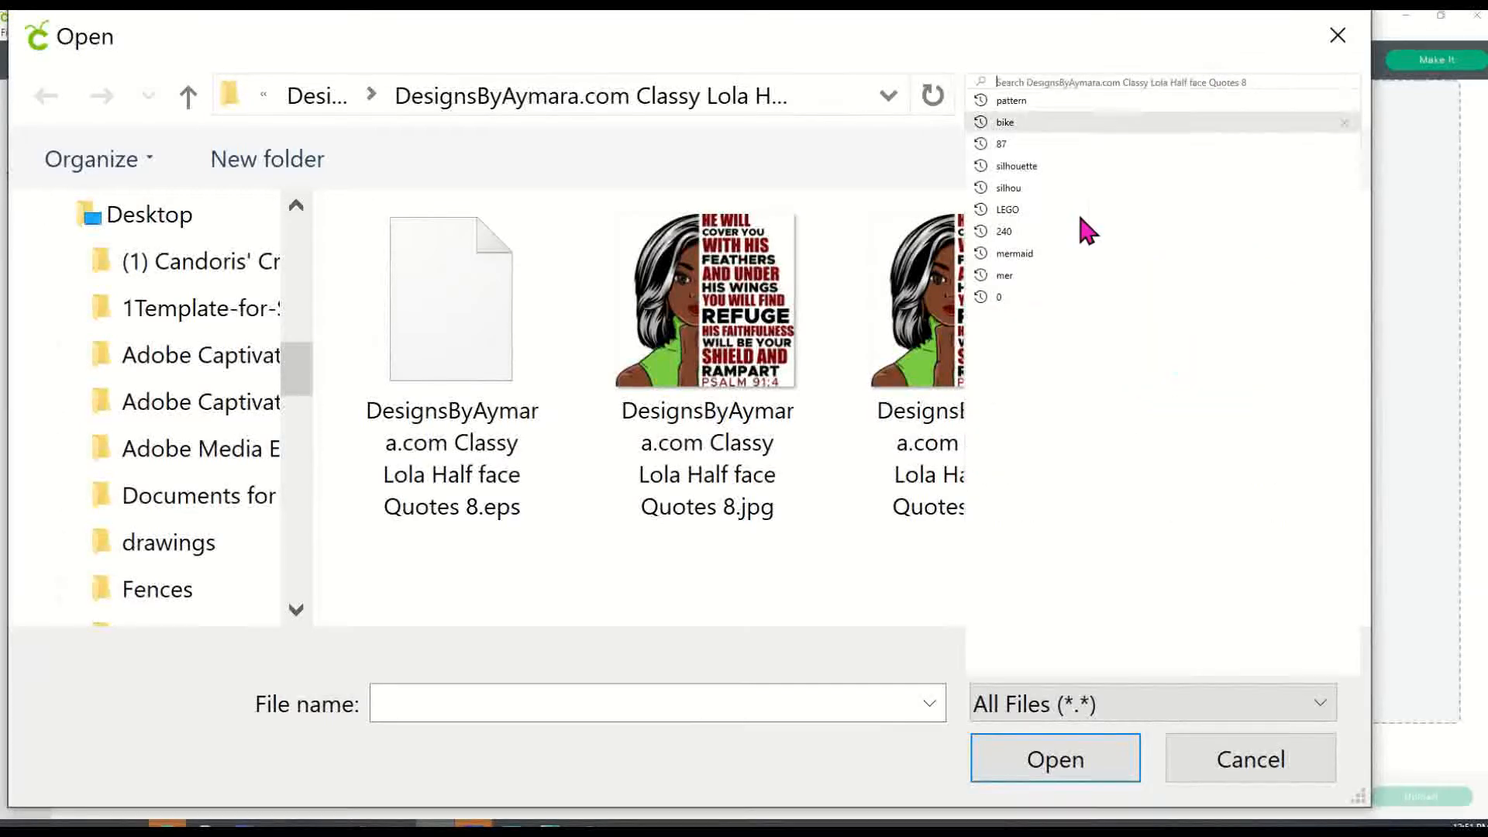
pyautogui.click(1076, 103)
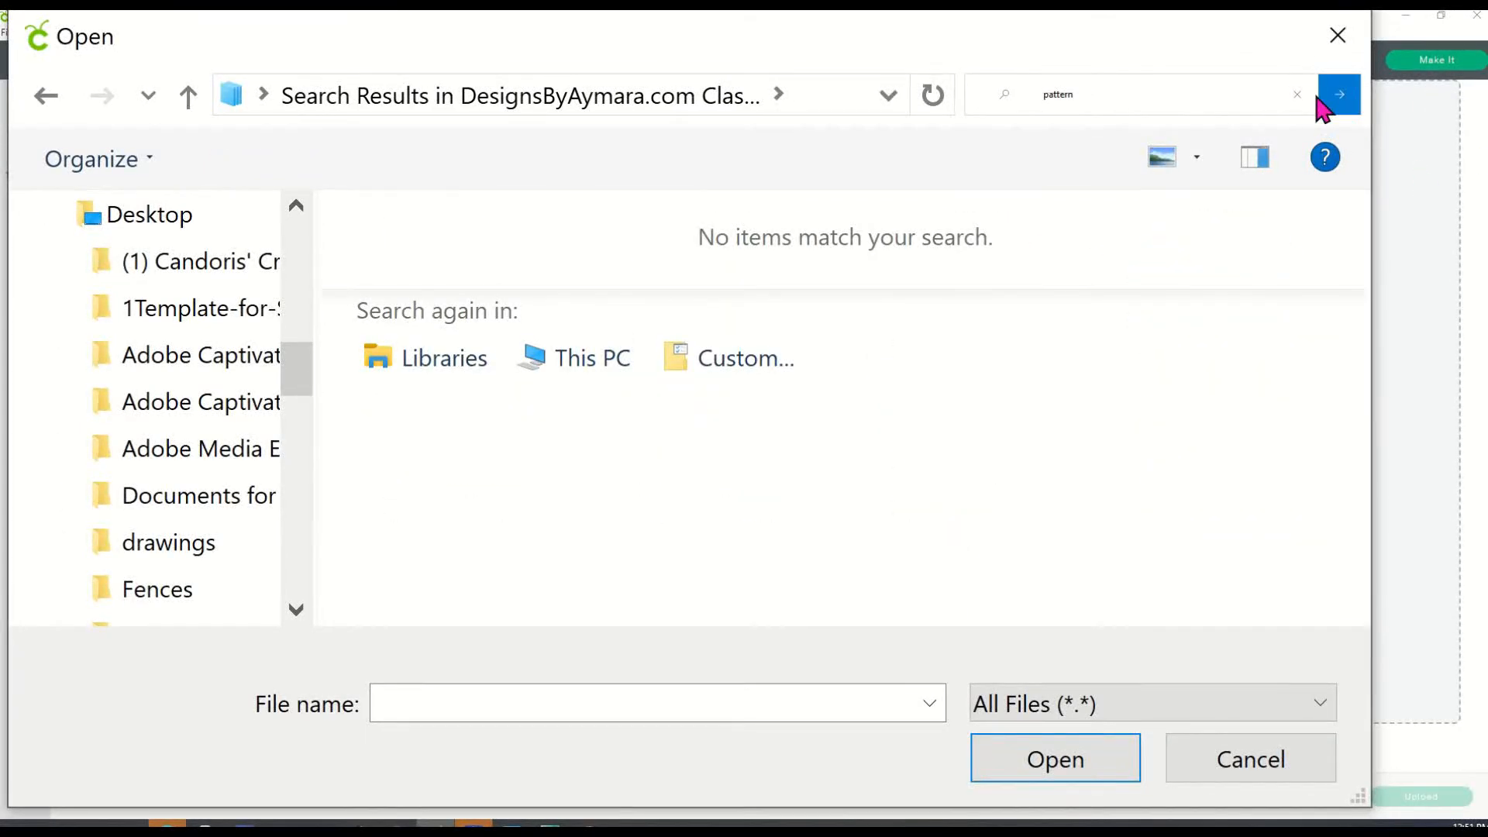
pyautogui.click(155, 221)
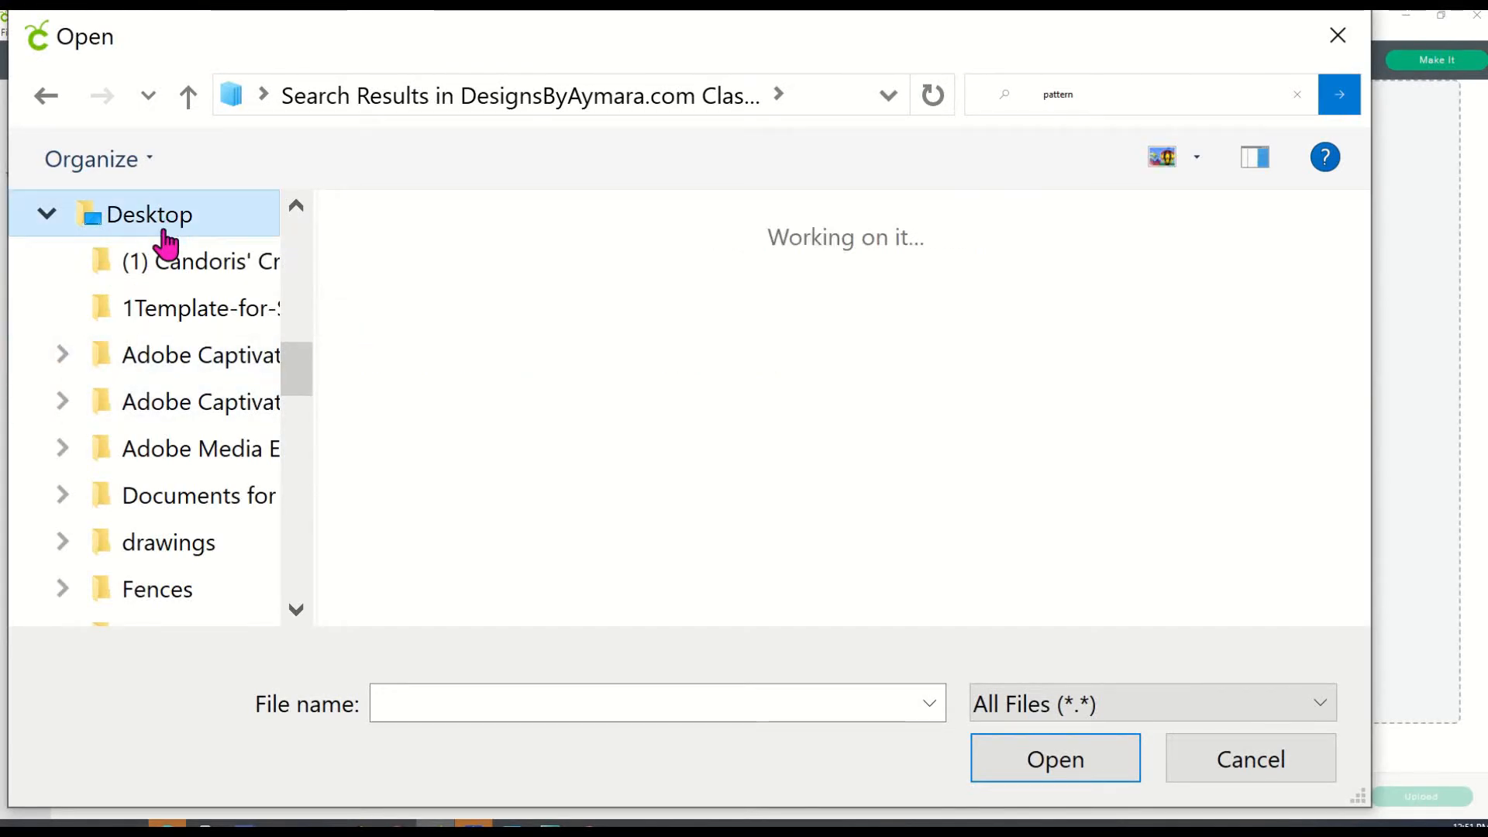
pyautogui.moveTo(1359, 243); pyautogui.dragTo(1313, 562)
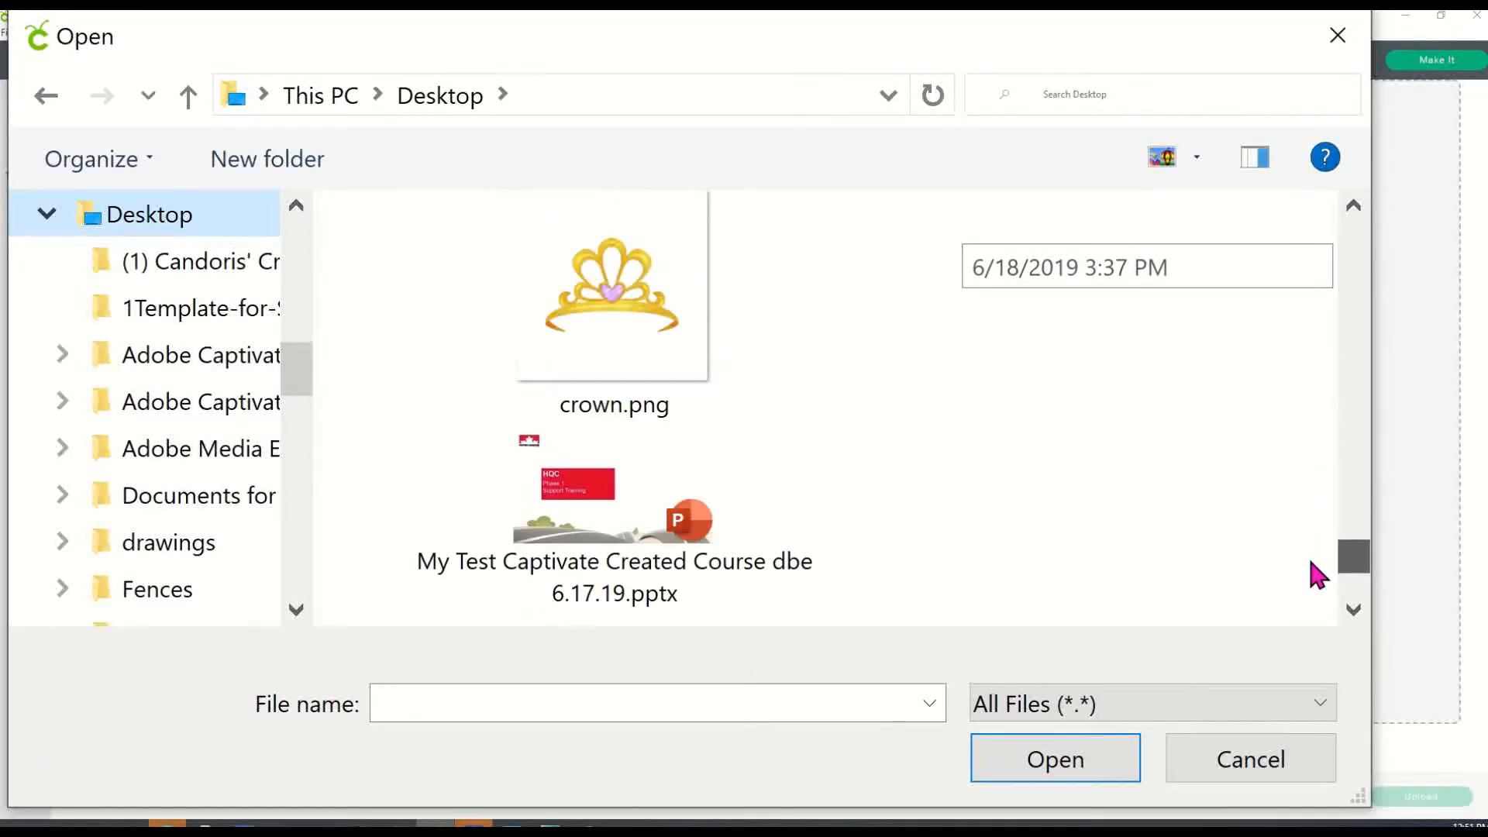
pyautogui.click(1353, 611)
pyautogui.click(1355, 611)
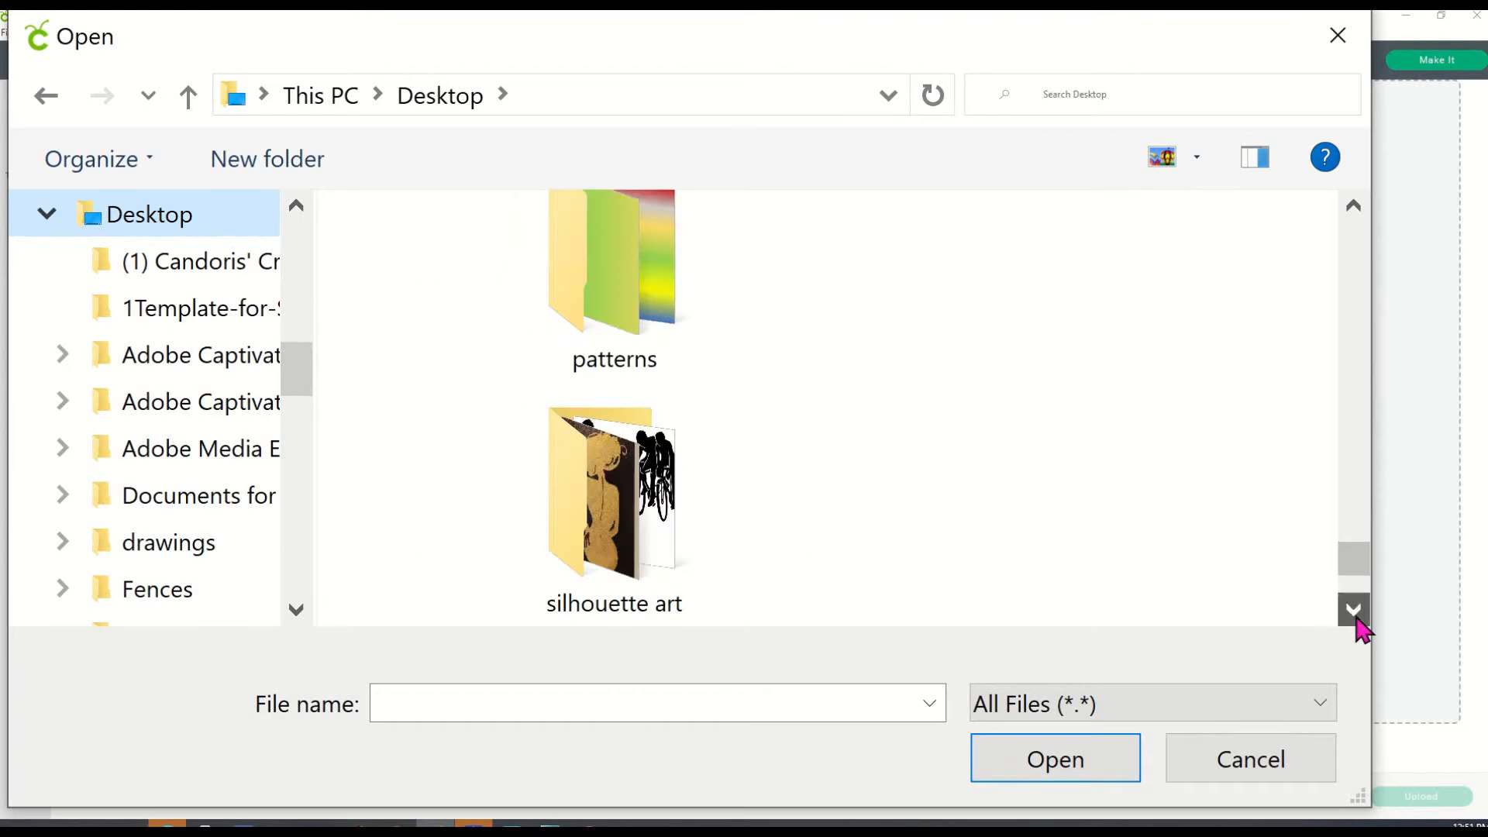
pyautogui.doubleClick(589, 356)
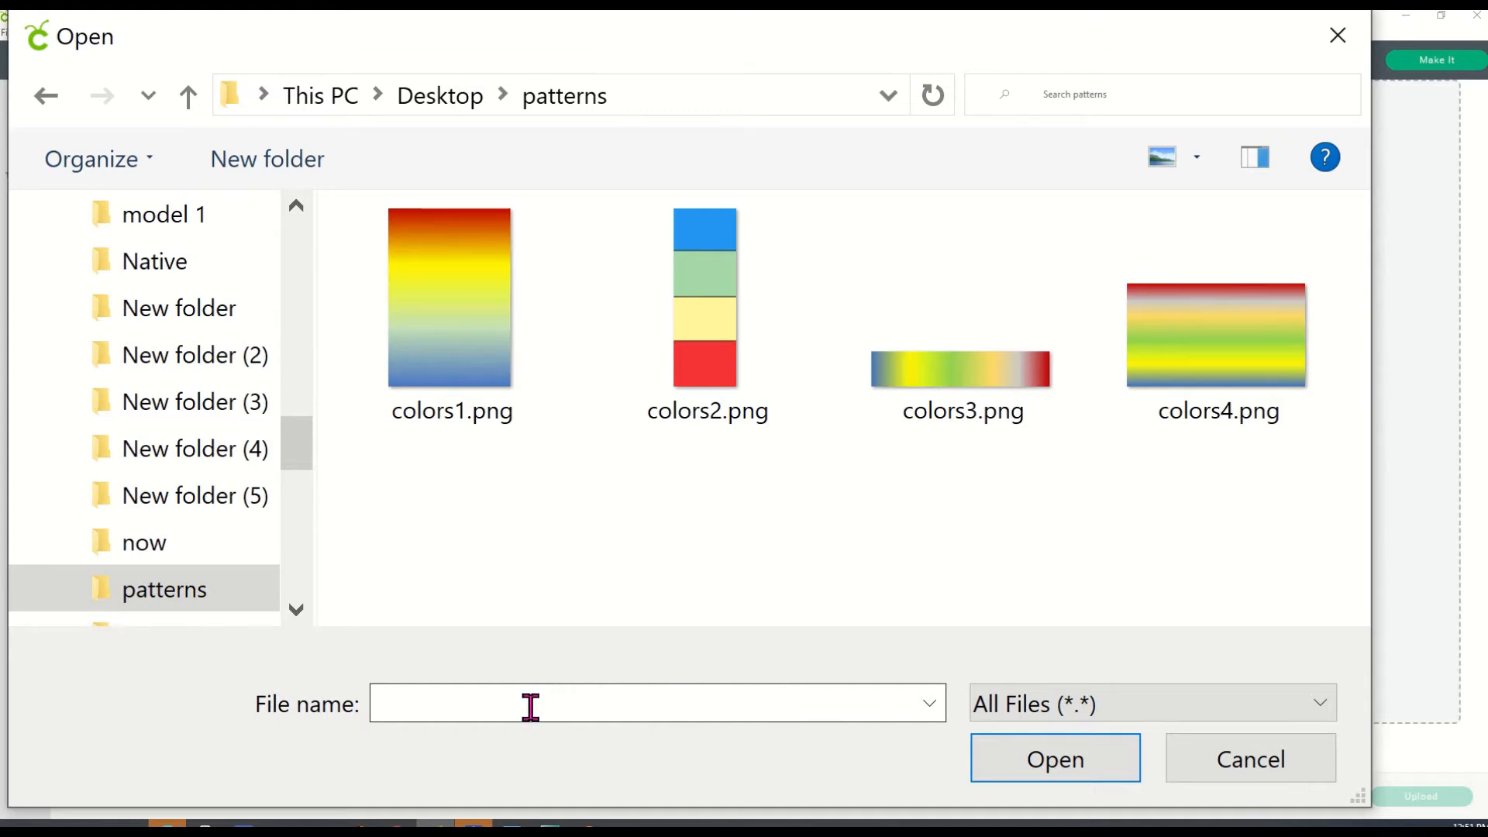
pyautogui.write('c')
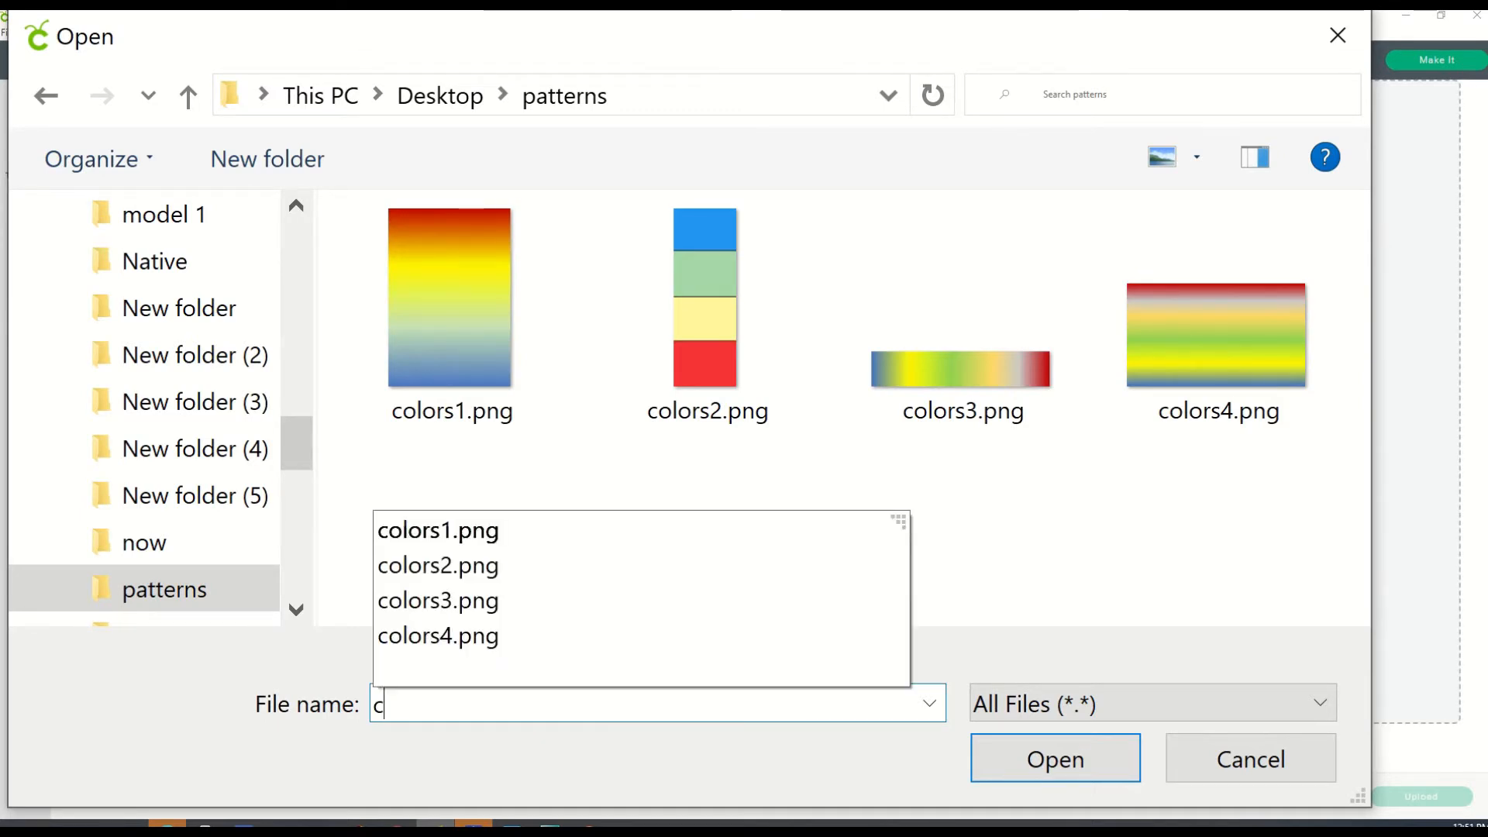
pyautogui.write('olors5')
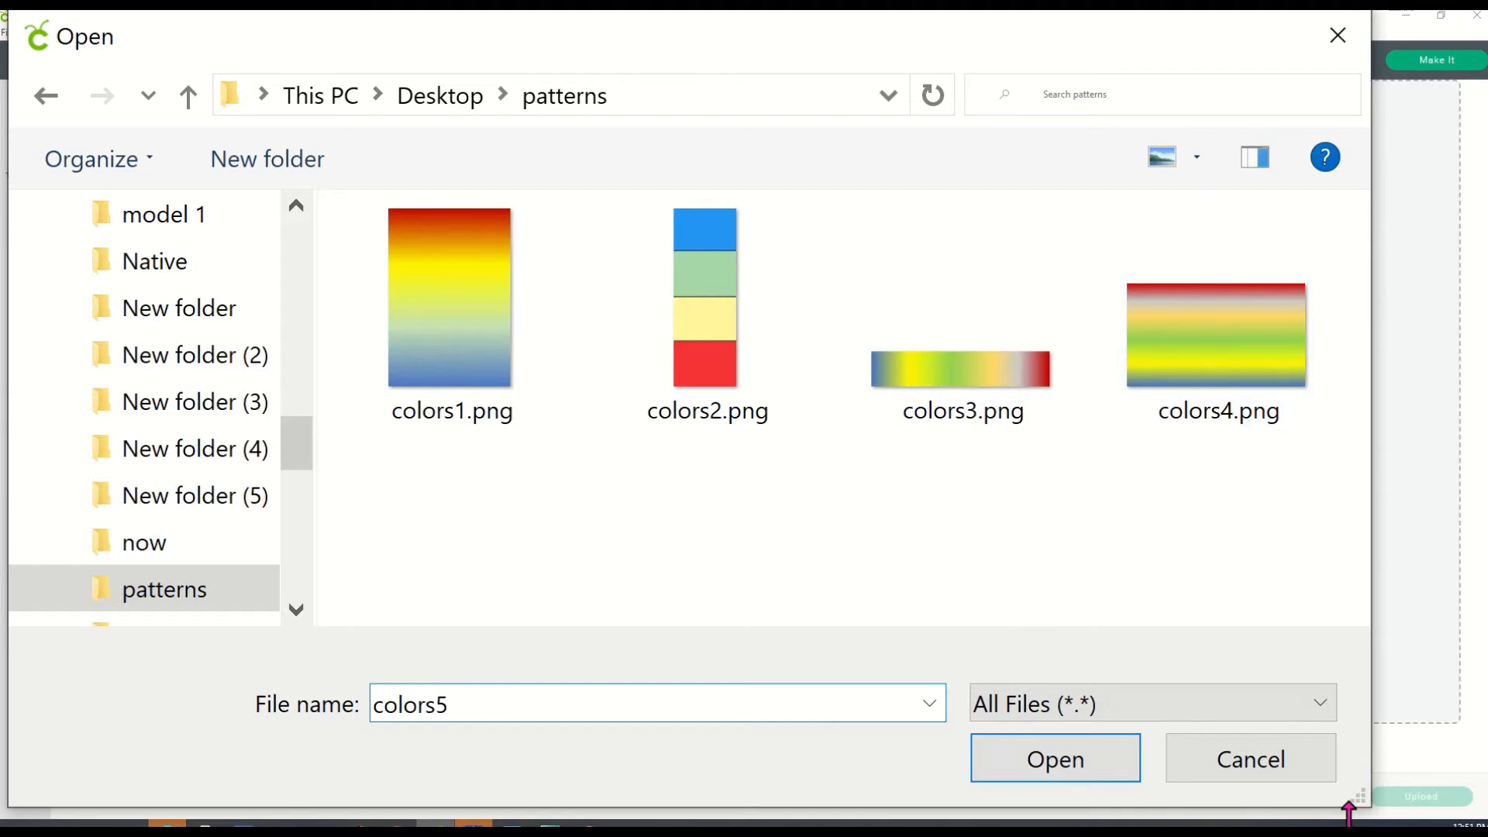
pyautogui.click(1286, 775)
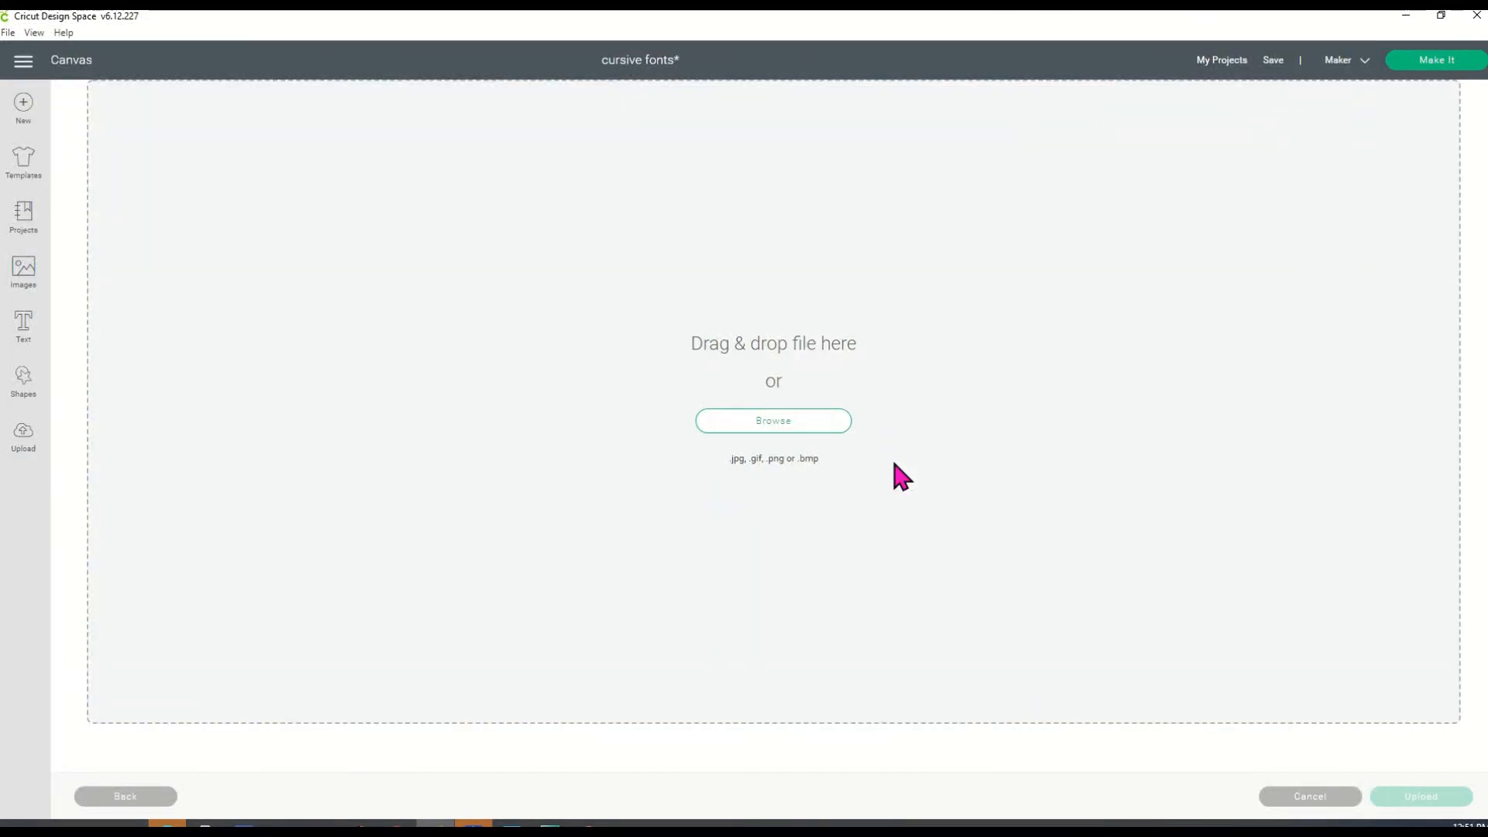
pyautogui.click(803, 420)
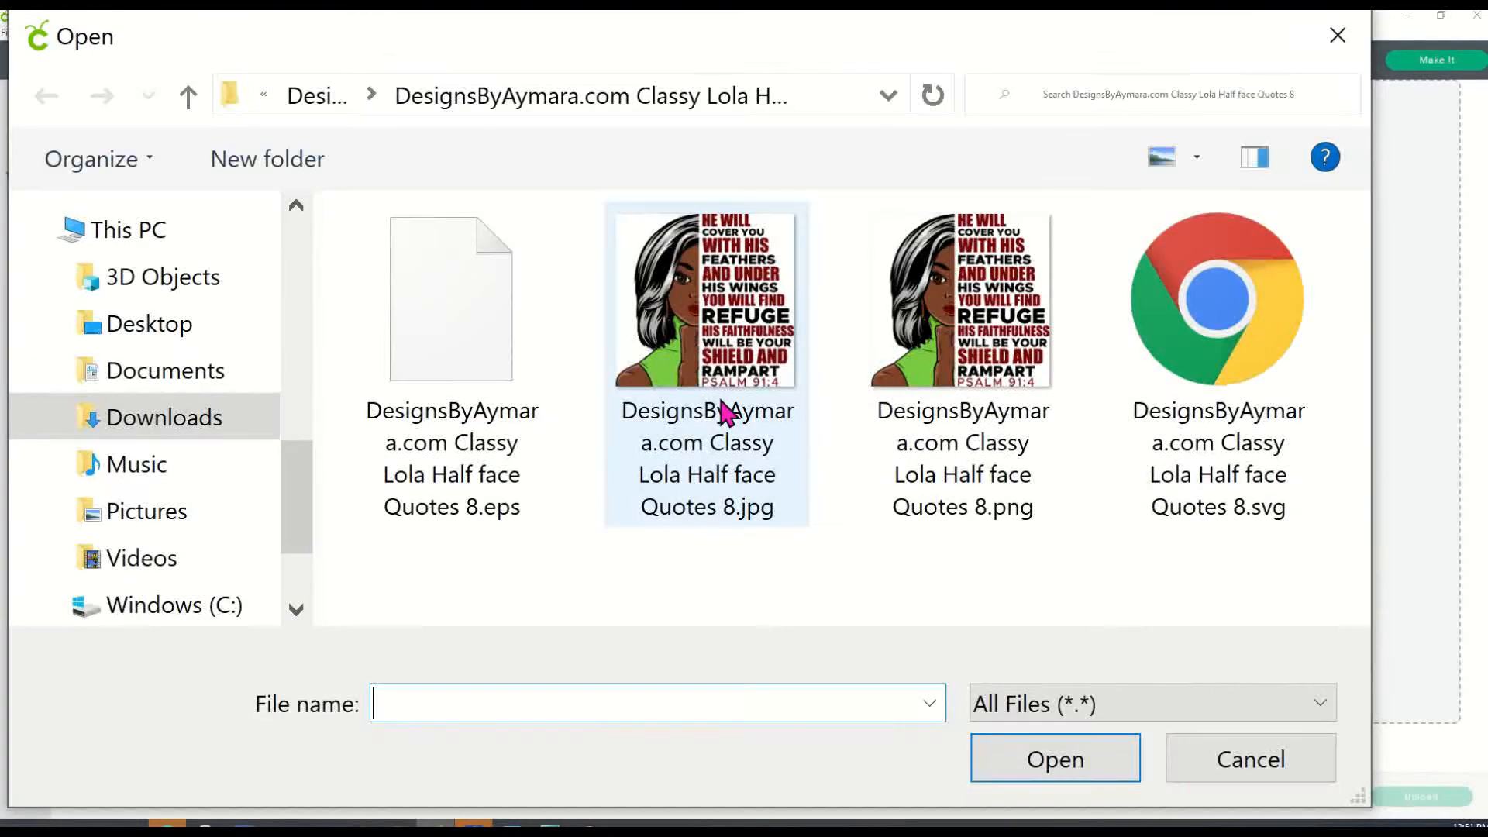
pyautogui.click(1259, 772)
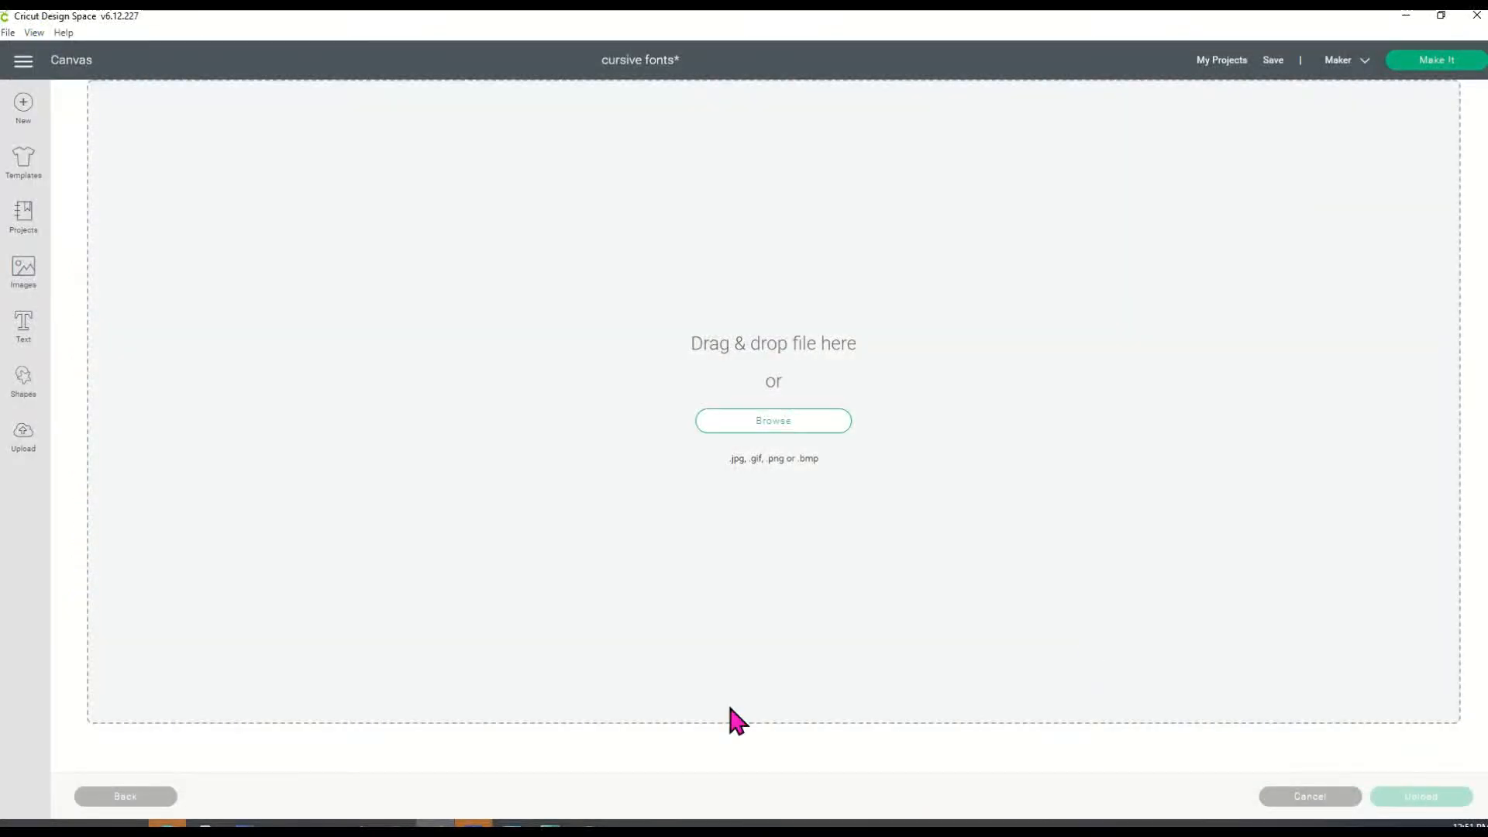
pyautogui.click(1349, 803)
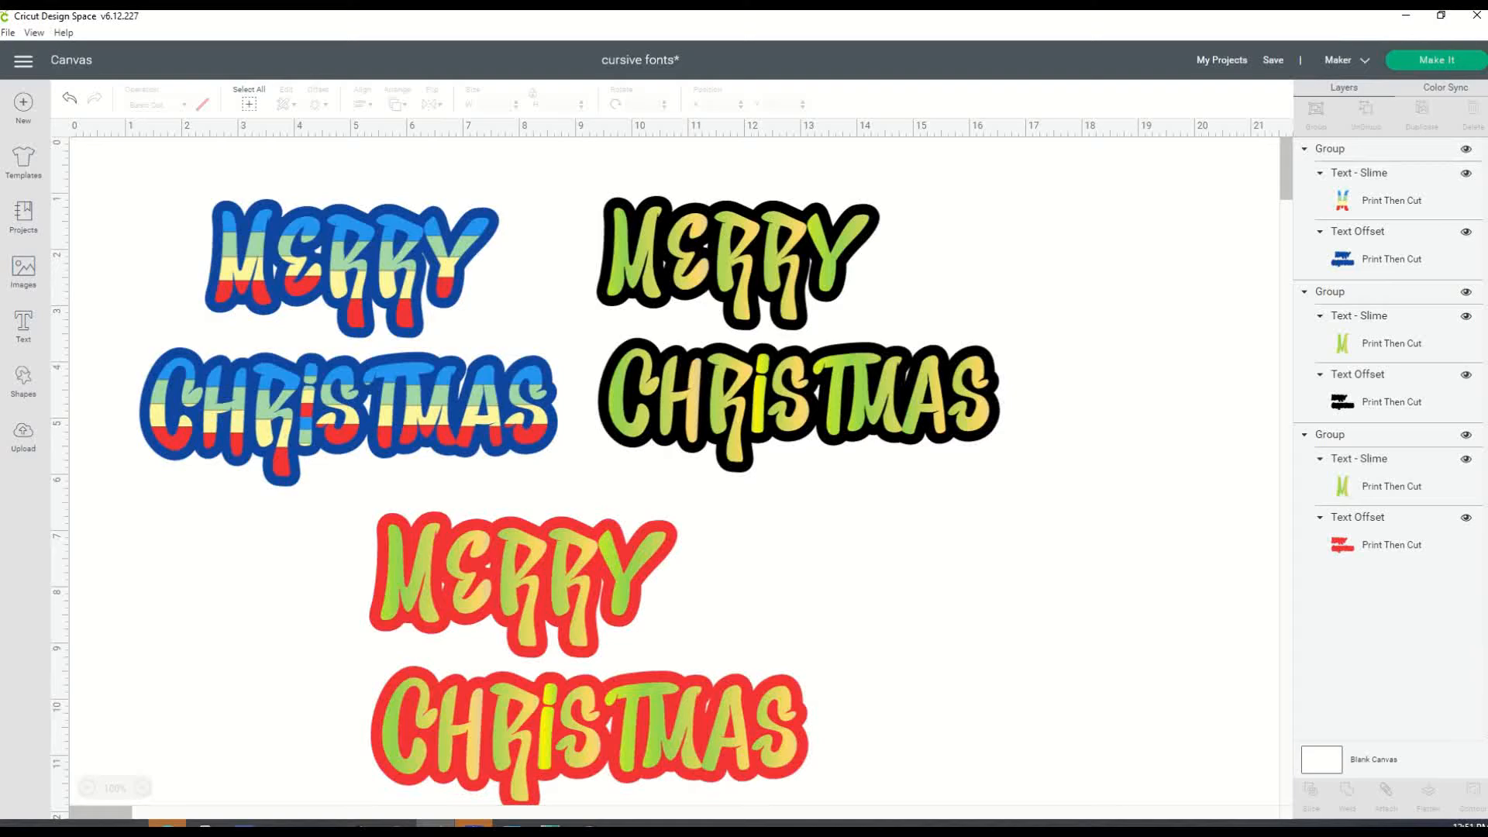
pyautogui.click(589, 825)
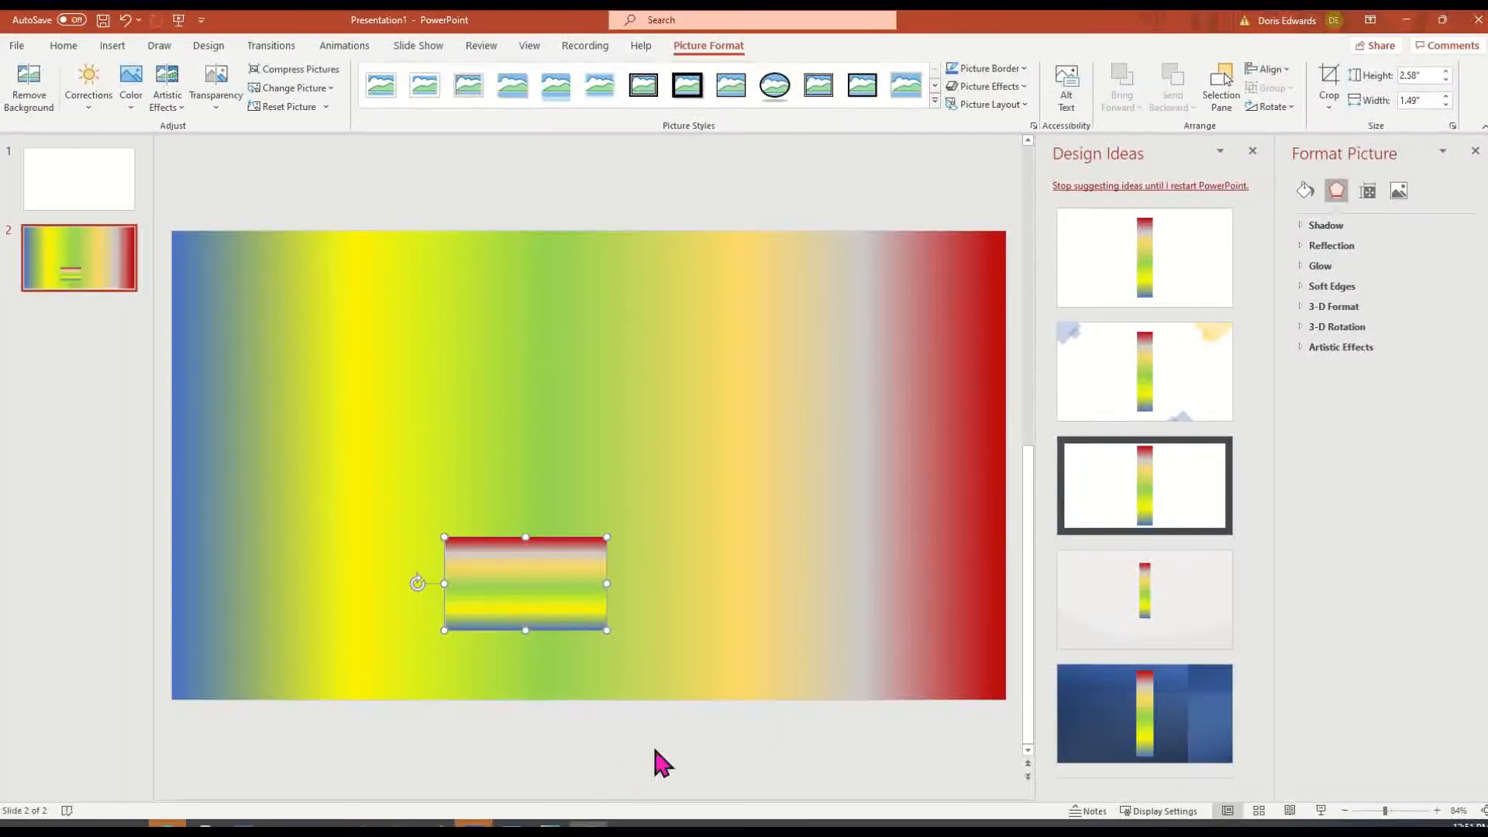
pyautogui.rightClick(517, 575)
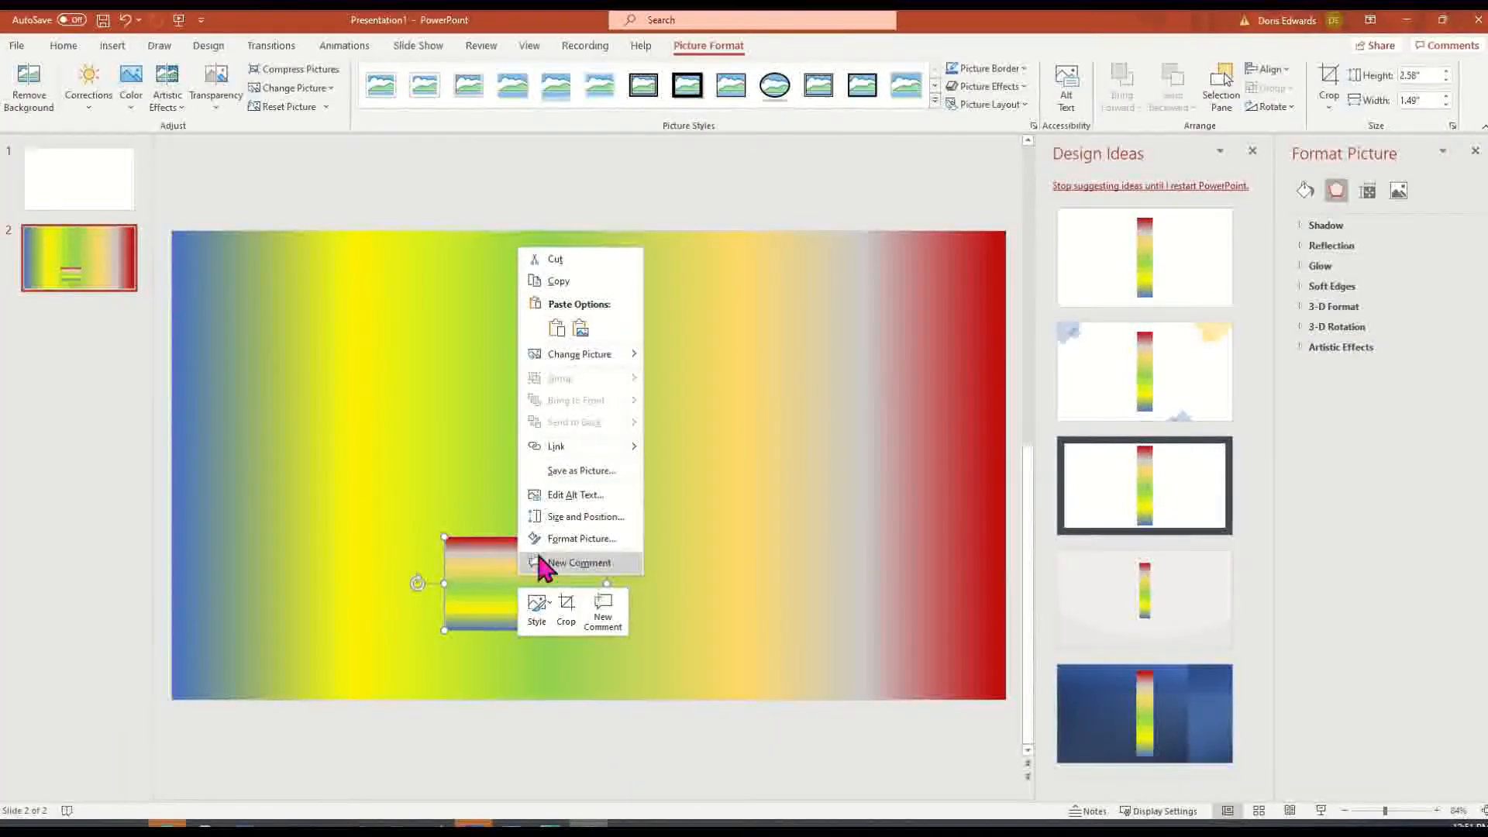
pyautogui.click(543, 470)
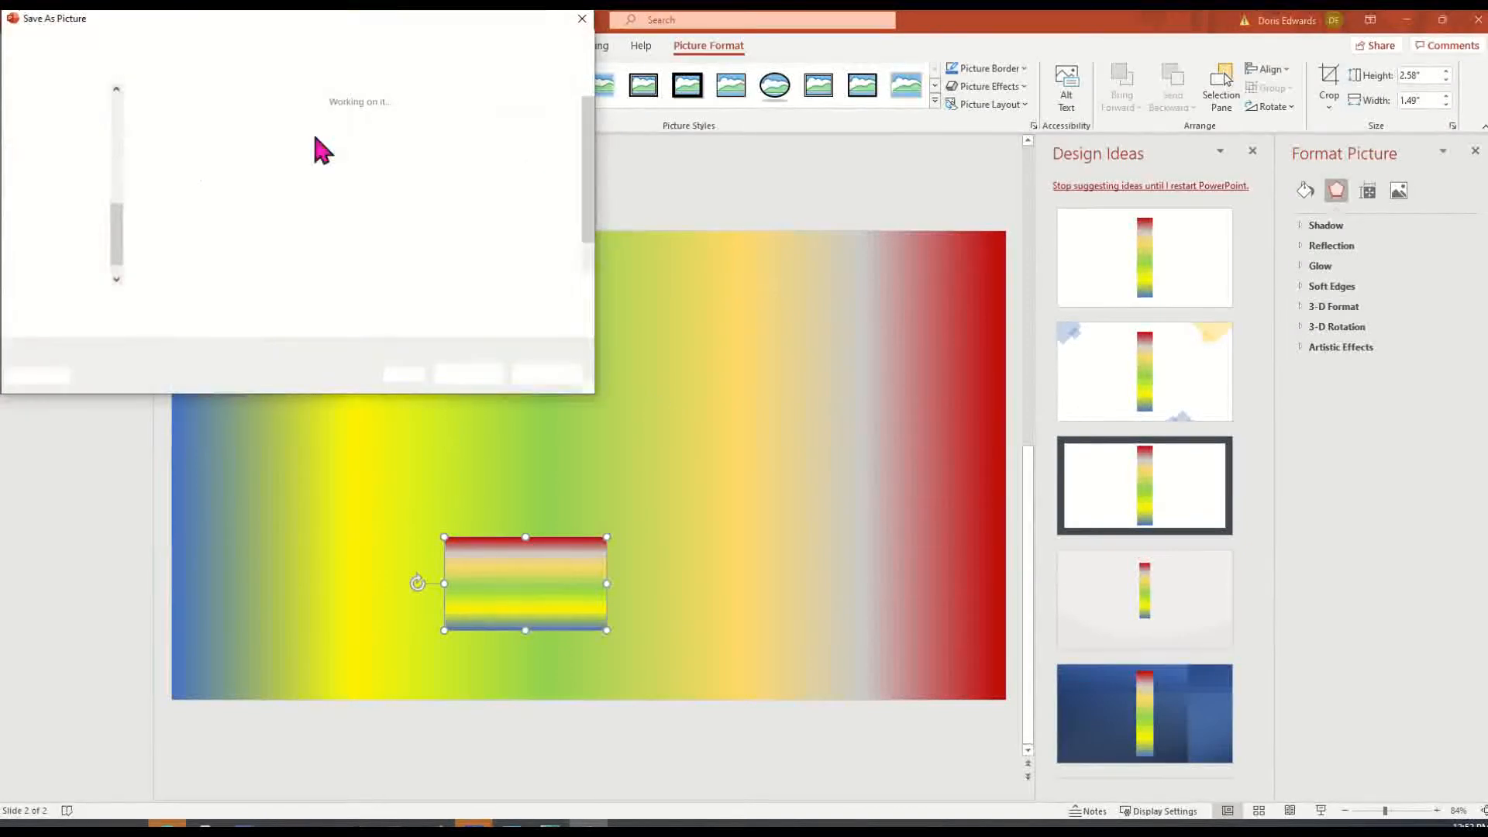
pyautogui.moveTo(589, 224); pyautogui.dragTo(583, 283)
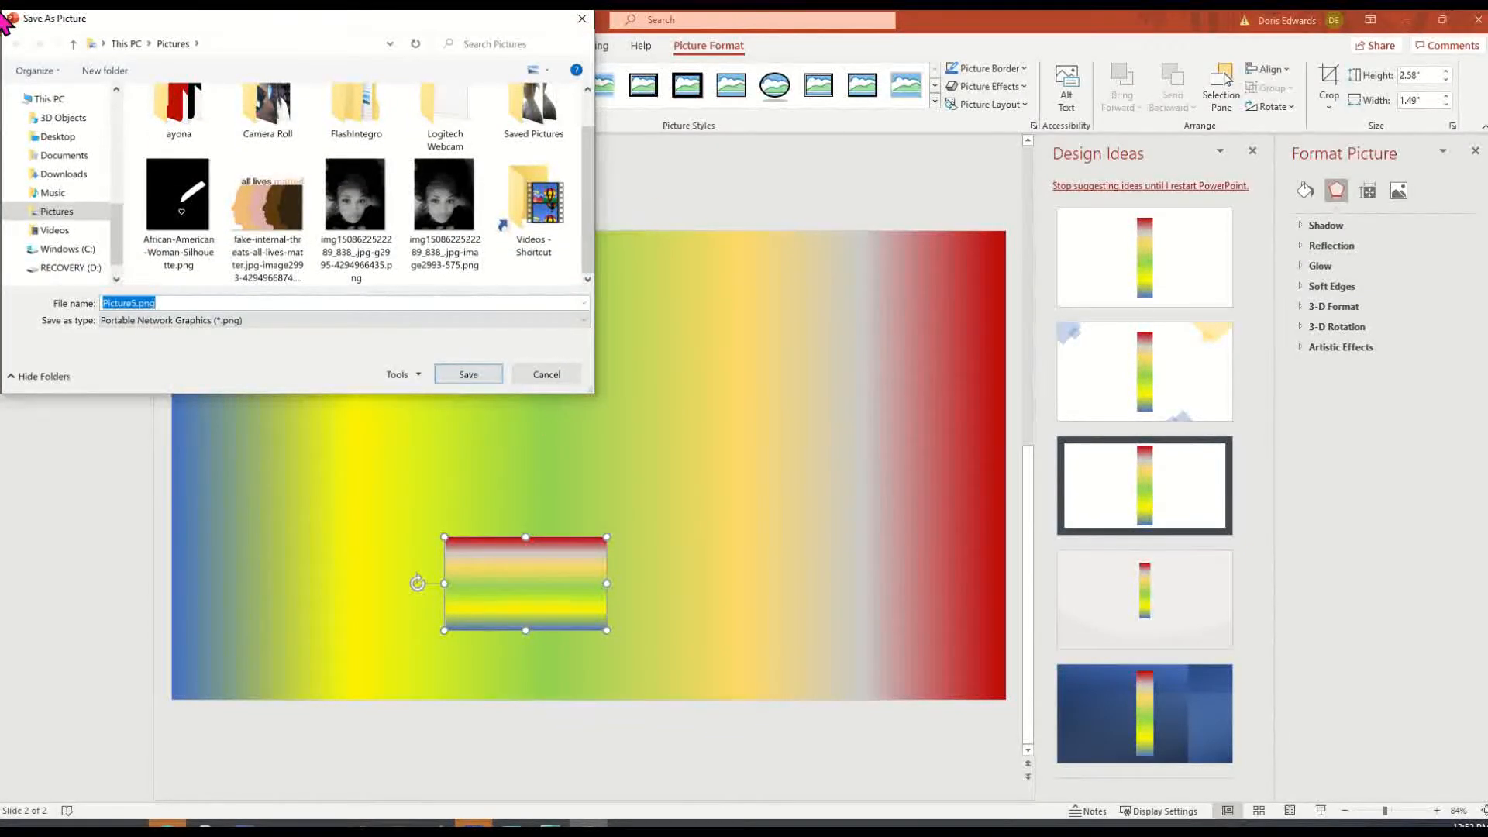
pyautogui.click(548, 374)
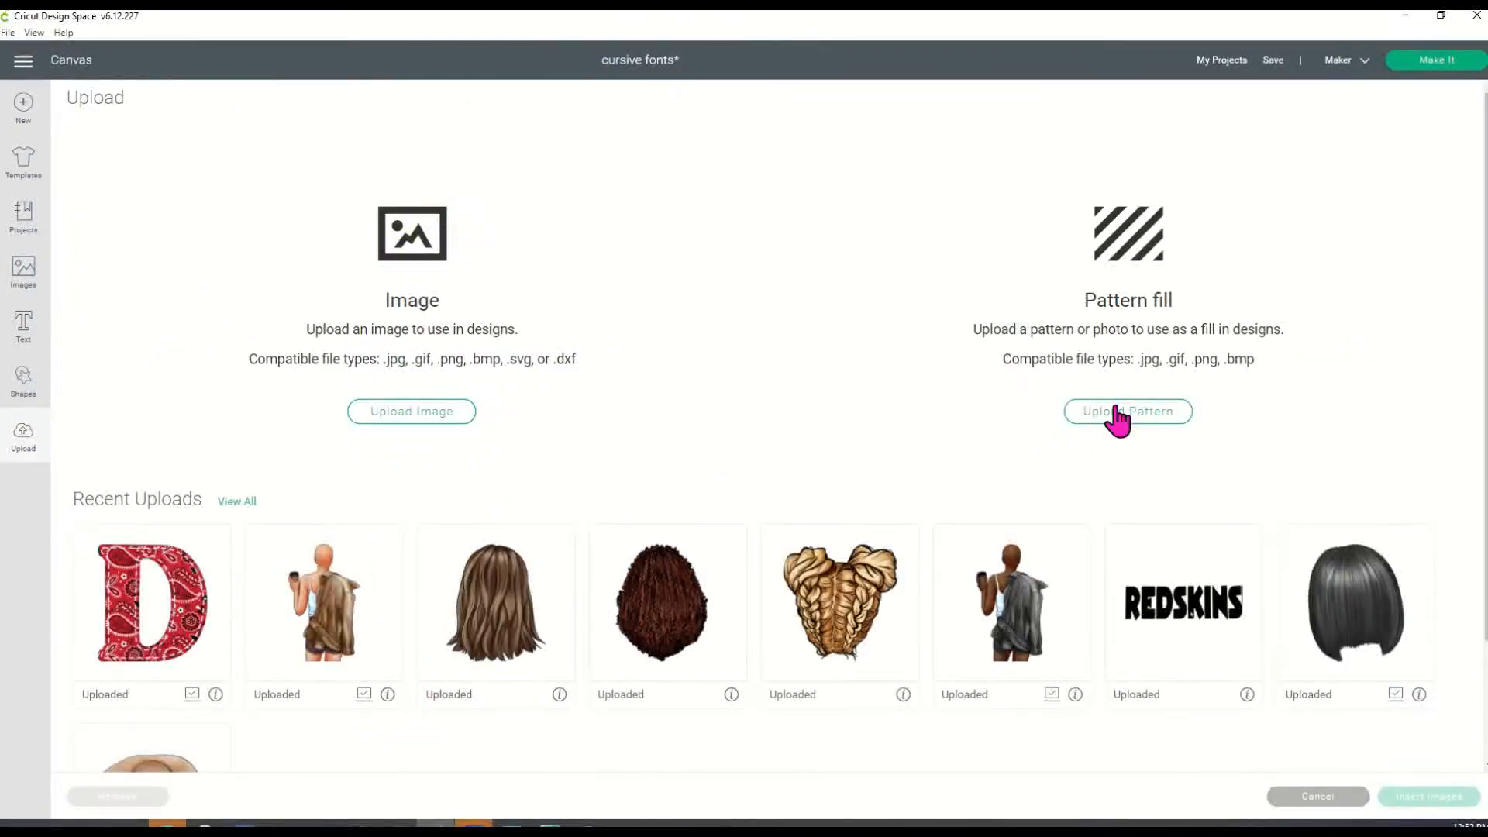
pyautogui.click(1117, 411)
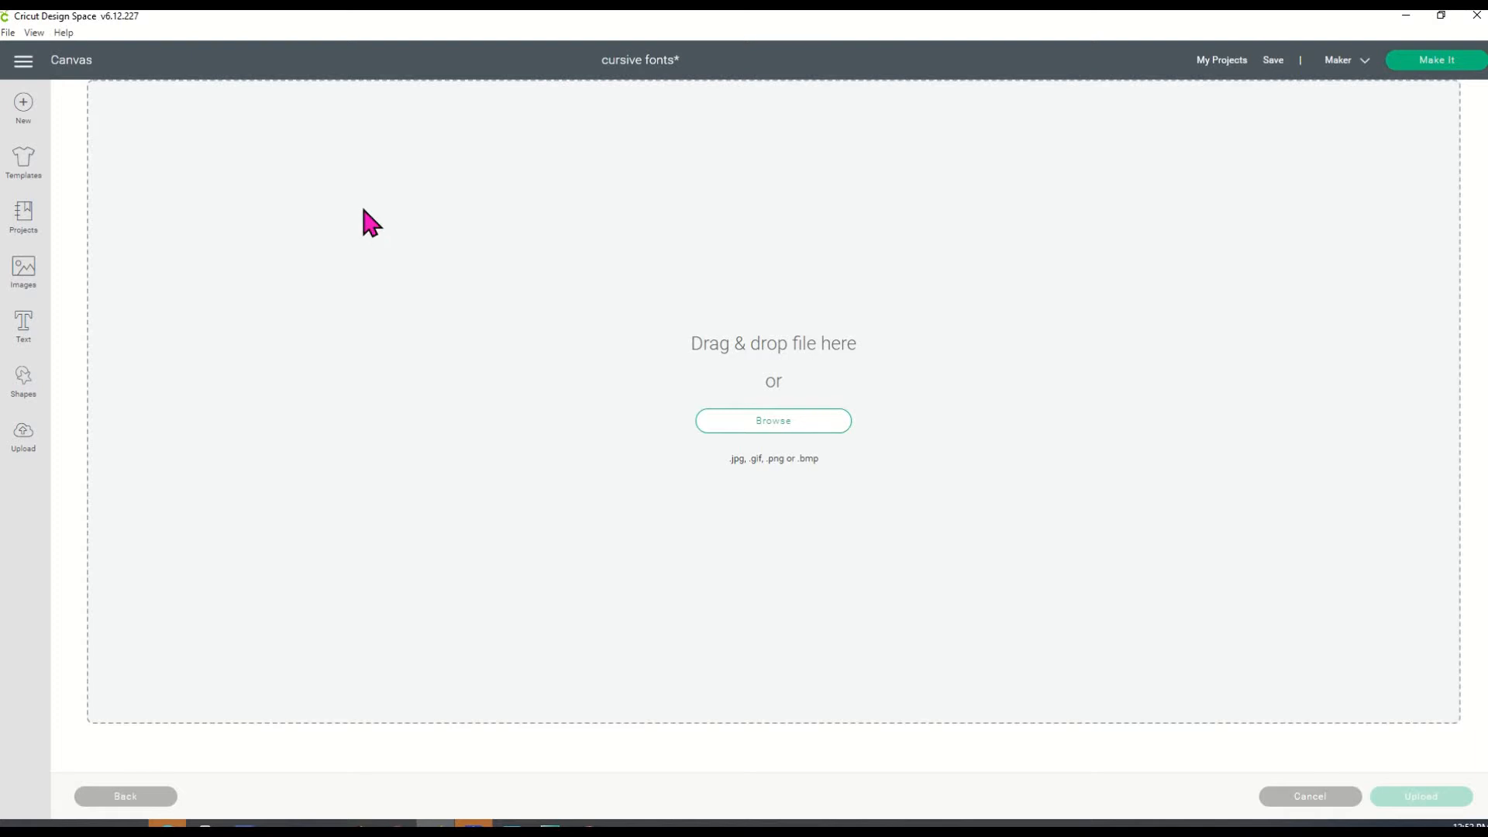
pyautogui.click(775, 421)
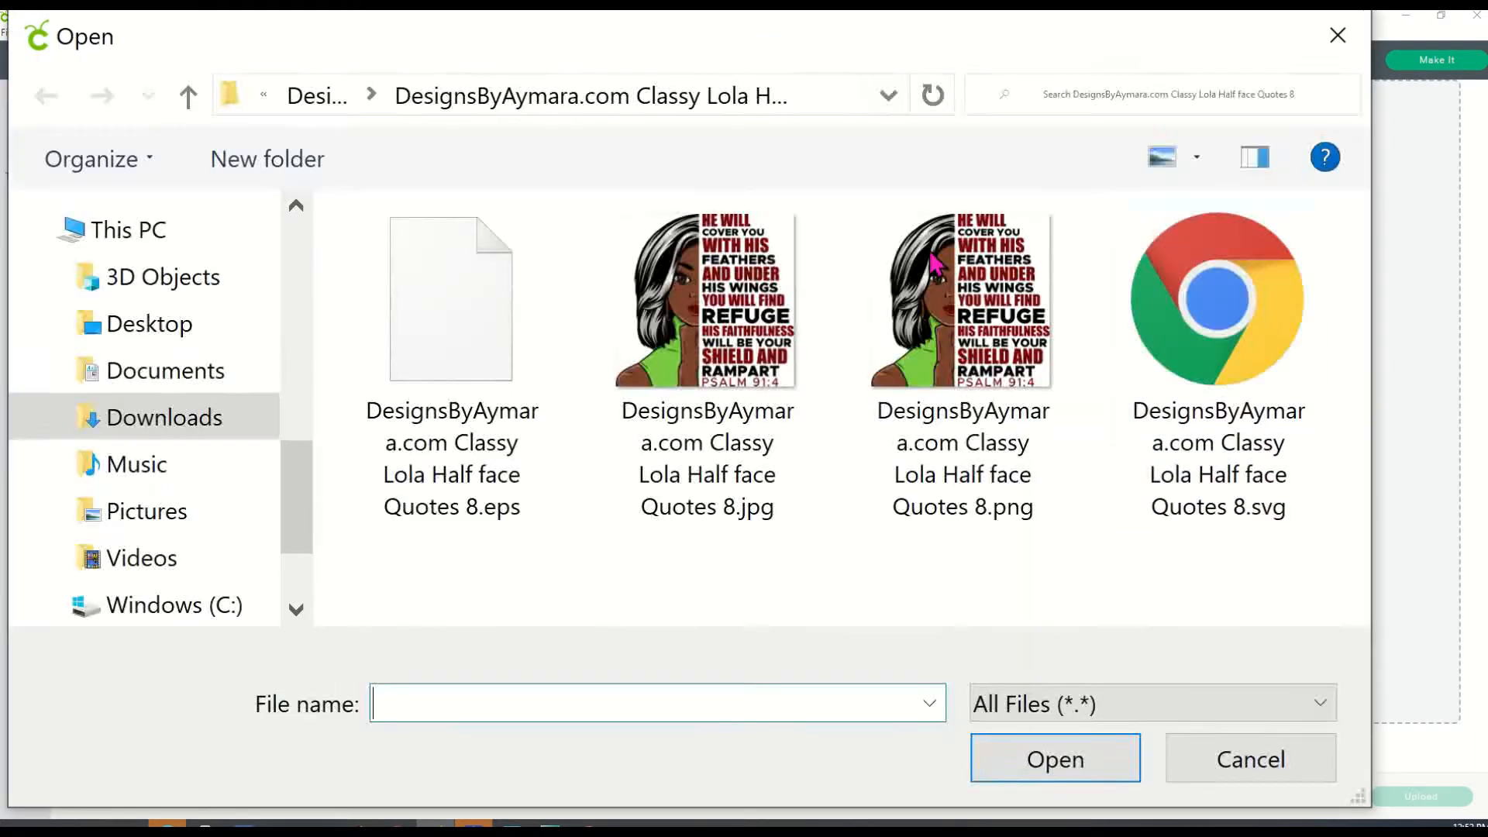
pyautogui.click(1067, 92)
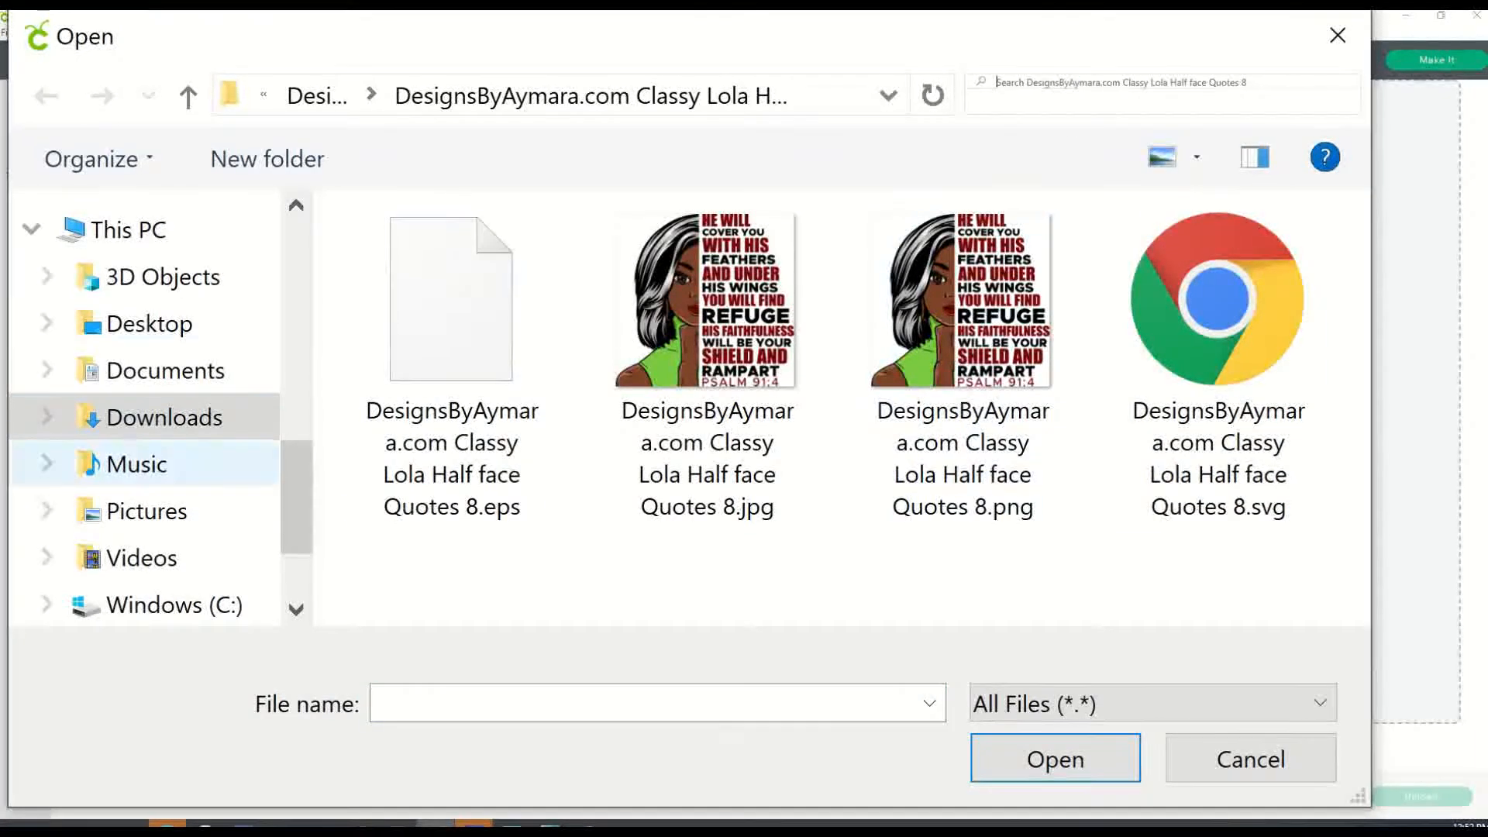
pyautogui.click(155, 325)
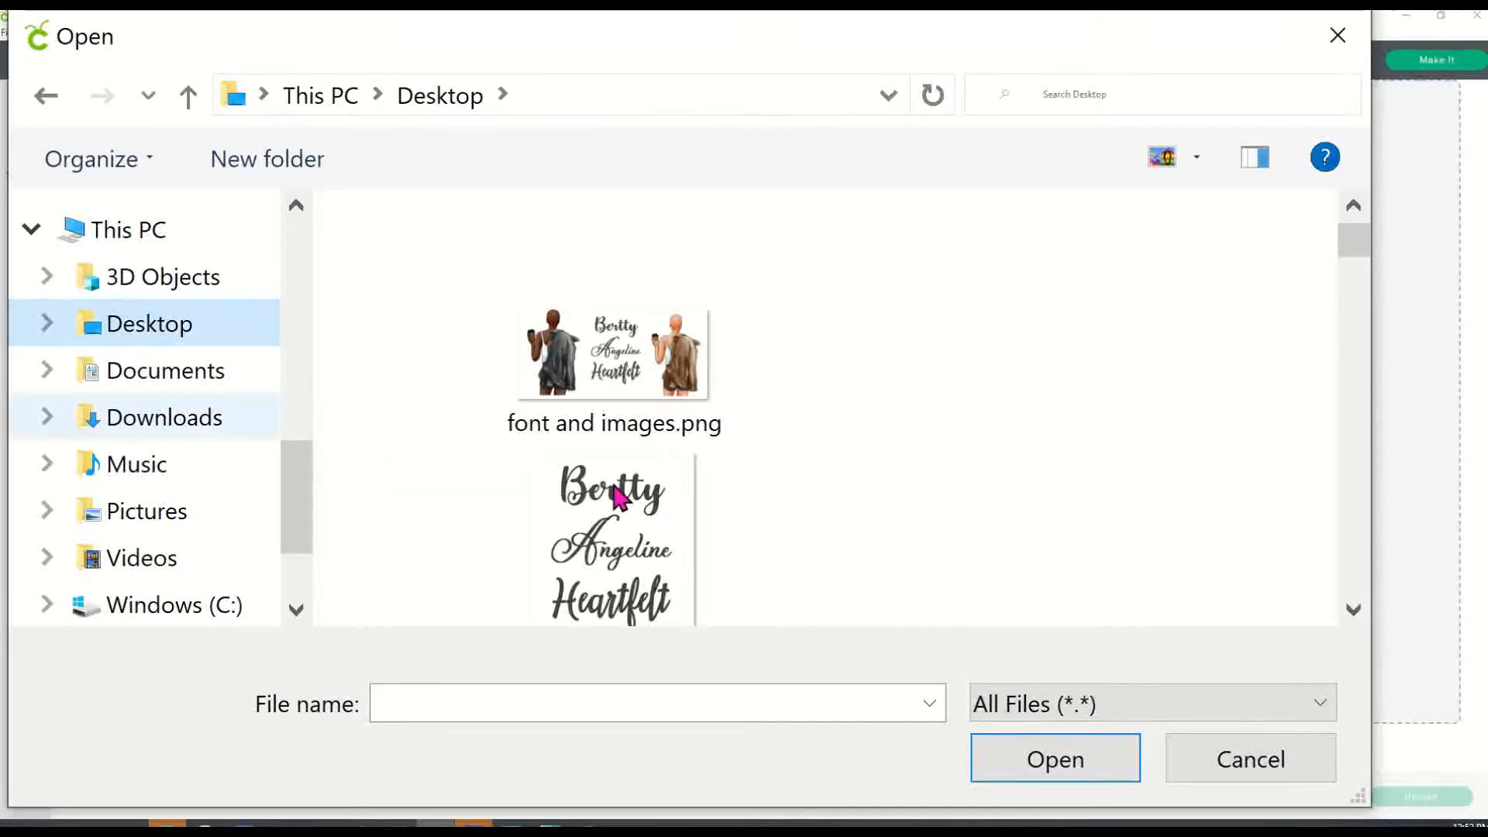
pyautogui.moveTo(1355, 248); pyautogui.dragTo(1347, 568)
pyautogui.click(1354, 610)
pyautogui.click(1354, 609)
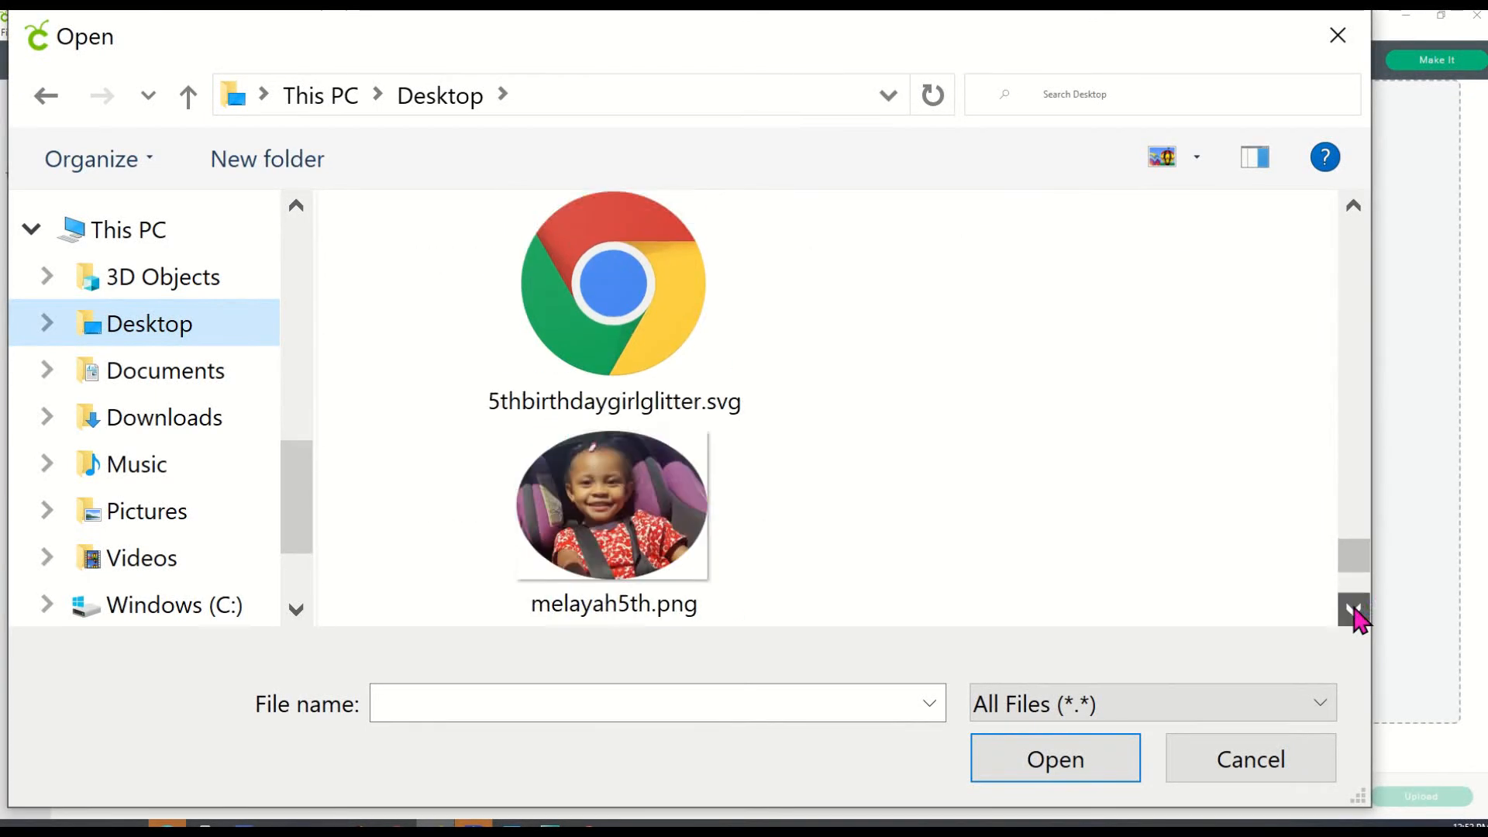
pyautogui.click(1354, 609)
pyautogui.click(1354, 609)
pyautogui.click(1354, 609)
pyautogui.click(1355, 609)
pyautogui.click(601, 568)
pyautogui.doubleClick(601, 568)
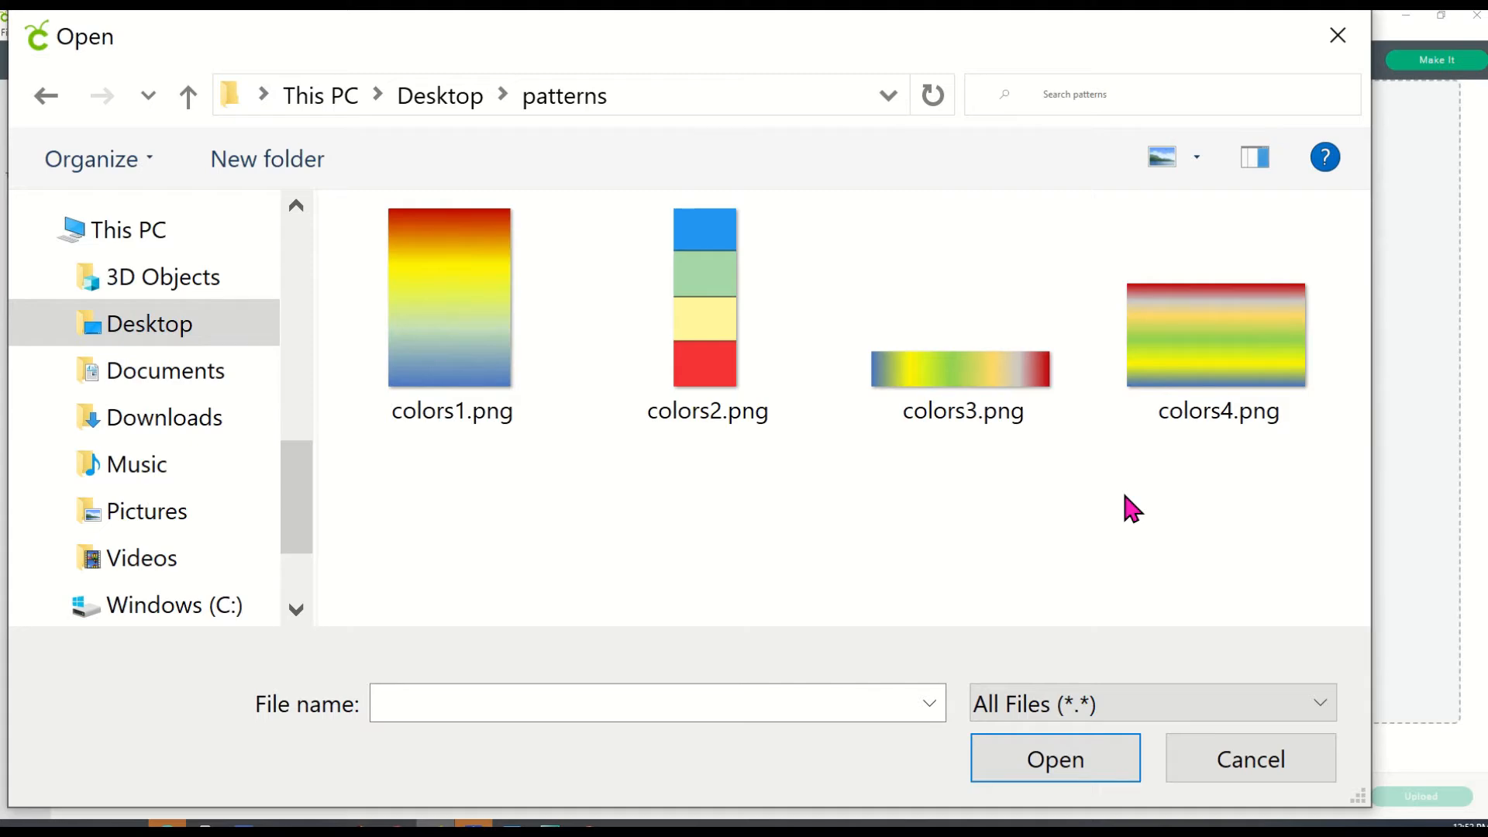
pyautogui.click(1287, 774)
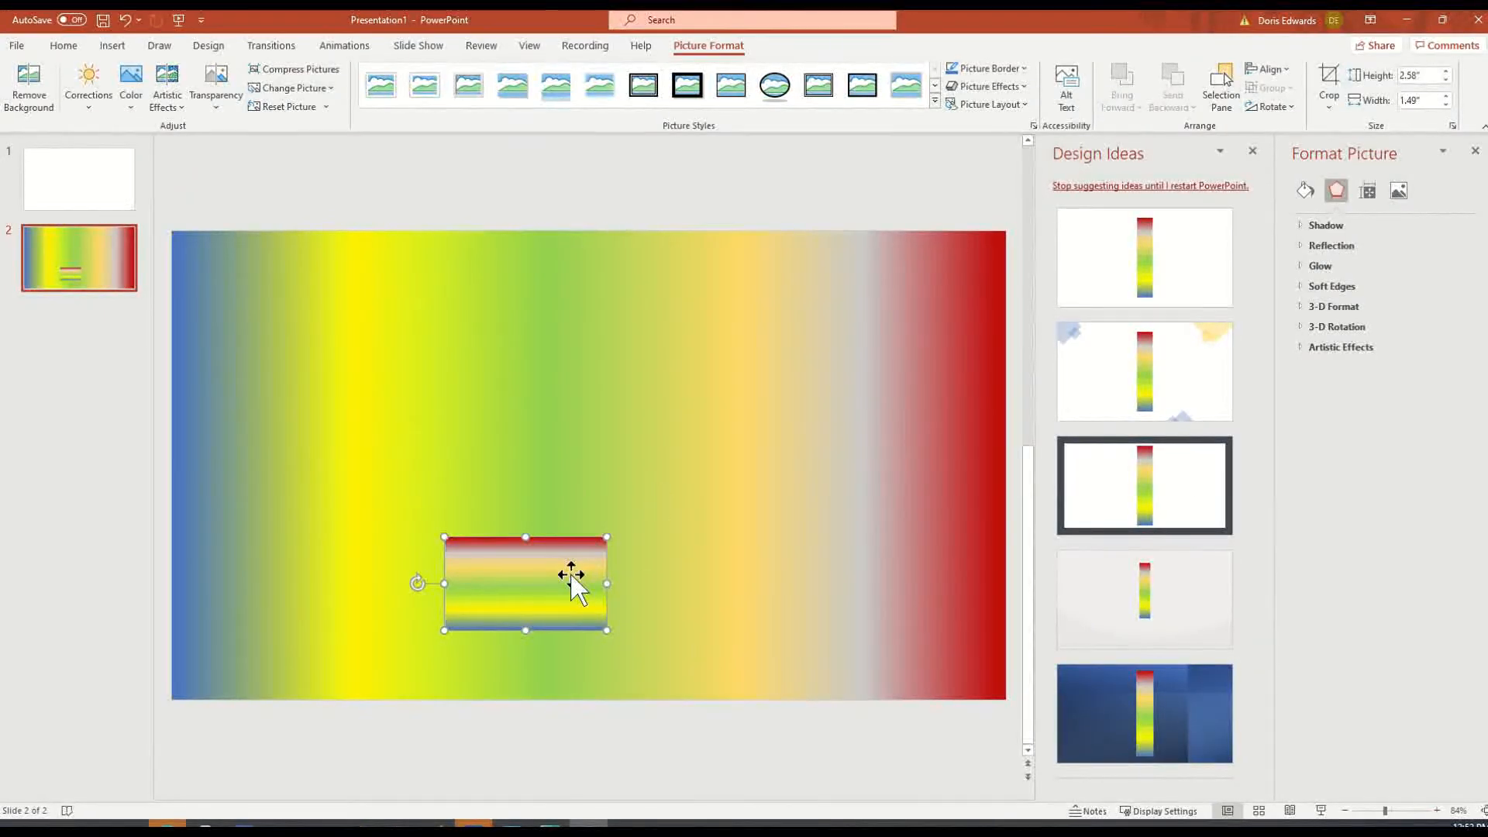
# Step: Start saving the small horizontally striped gradient as a picture and browse to the Desktop's patterns folder
pyautogui.rightClick(575, 587)
pyautogui.click(629, 469)
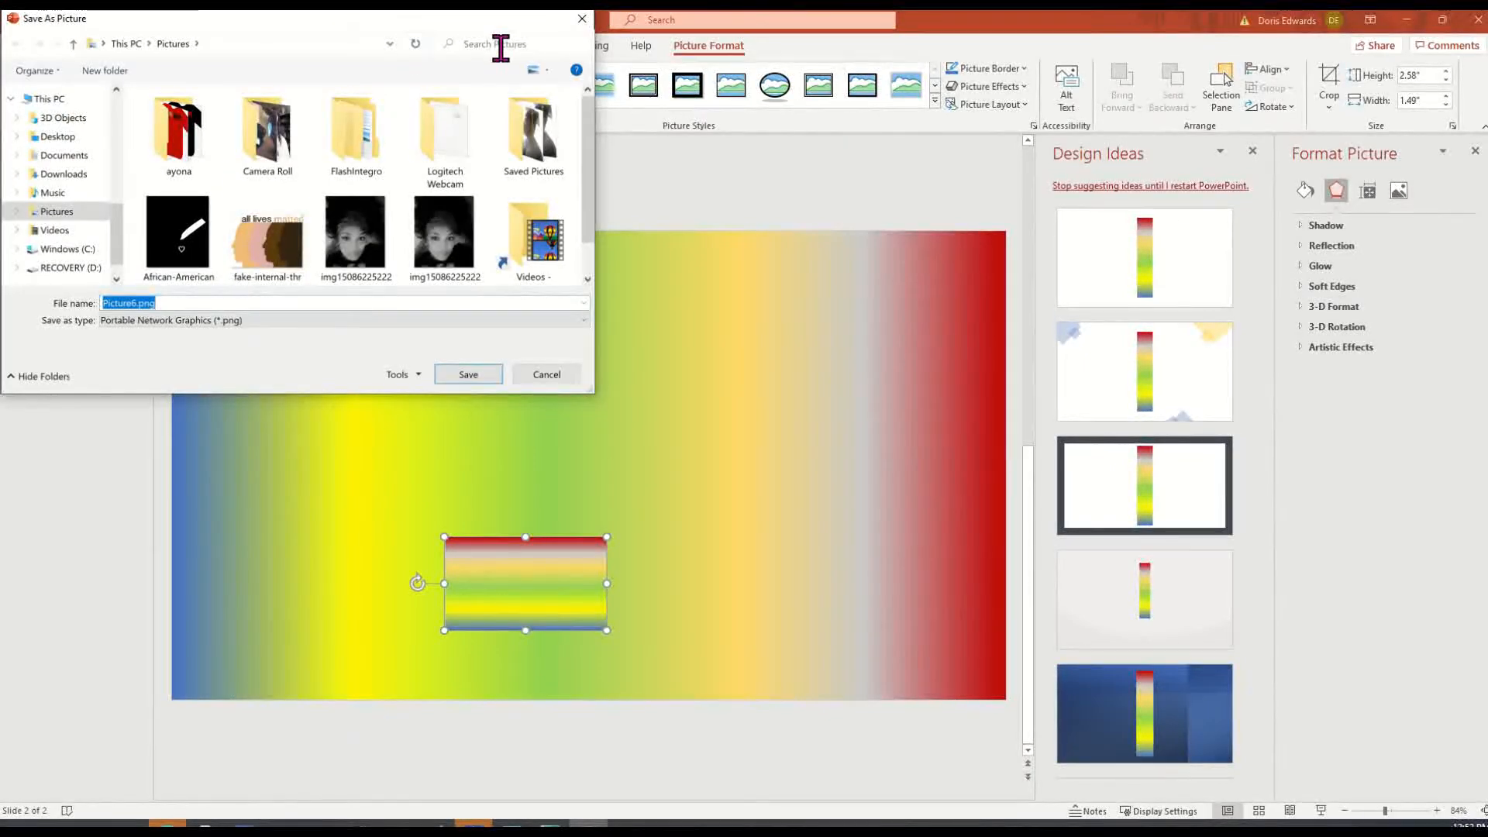
pyautogui.click(497, 44)
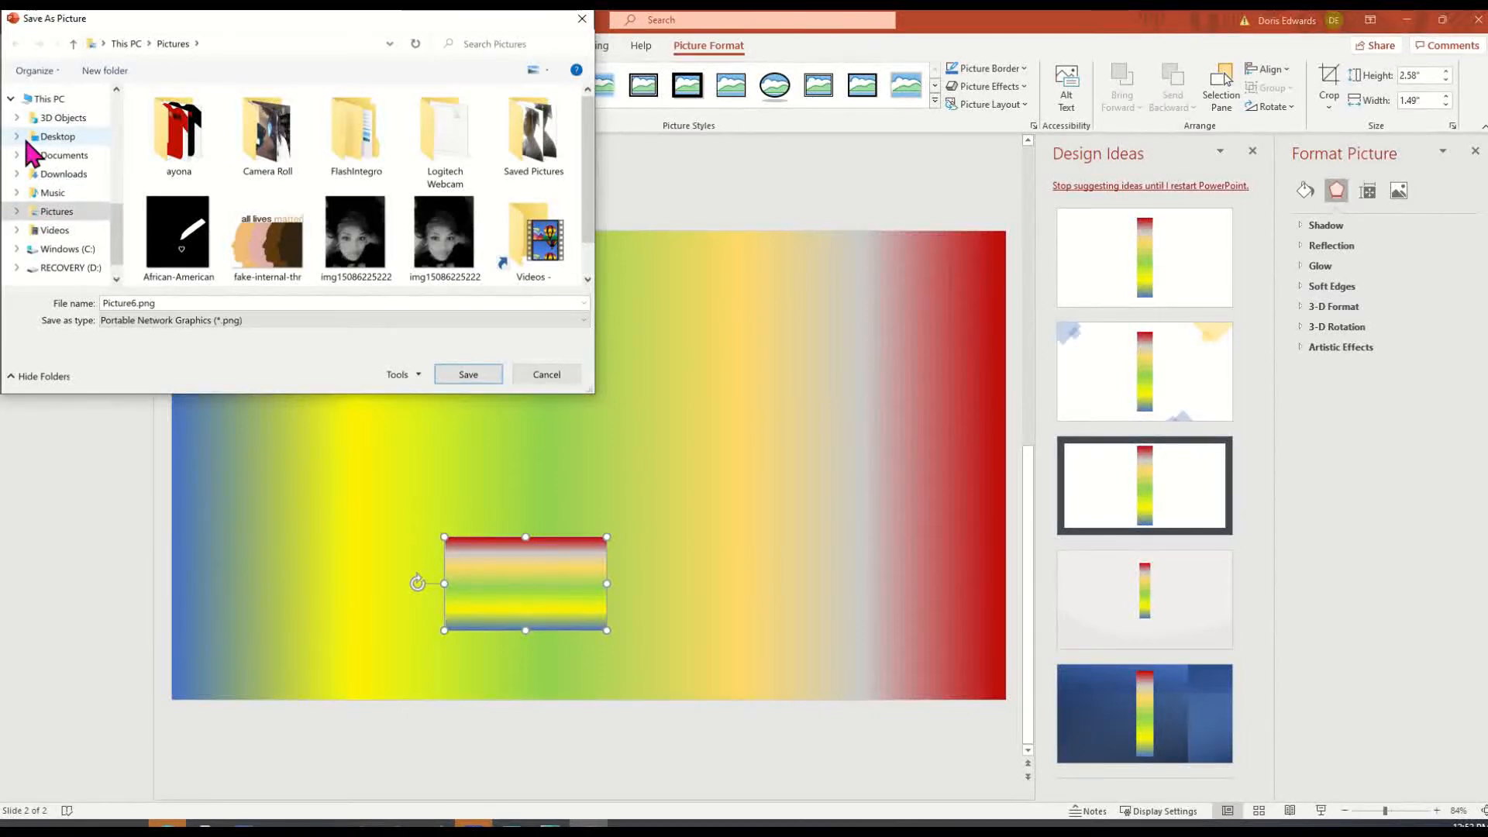
pyautogui.click(17, 136)
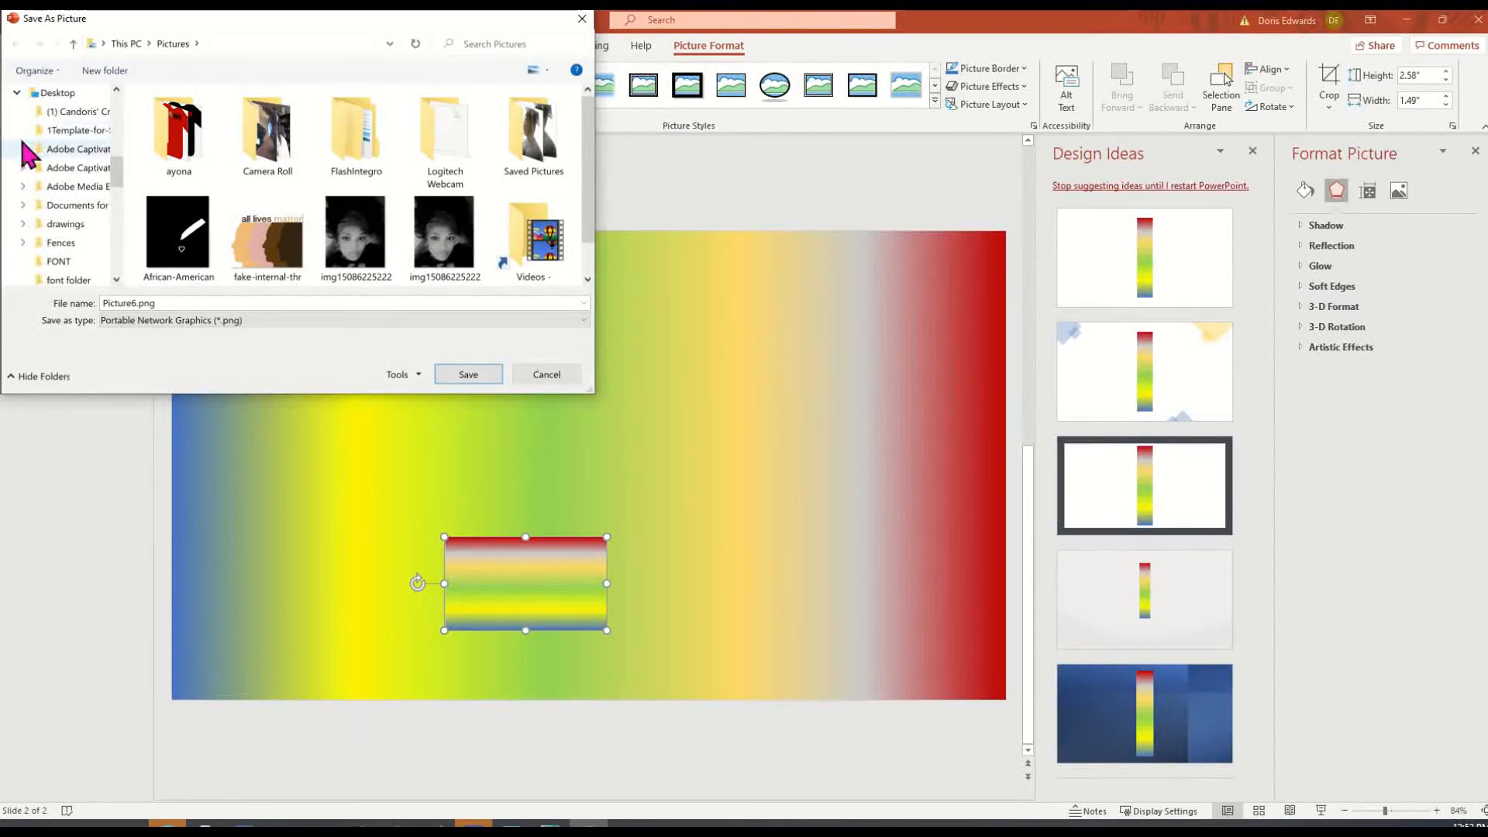
pyautogui.click(537, 47)
pyautogui.write('pattern')
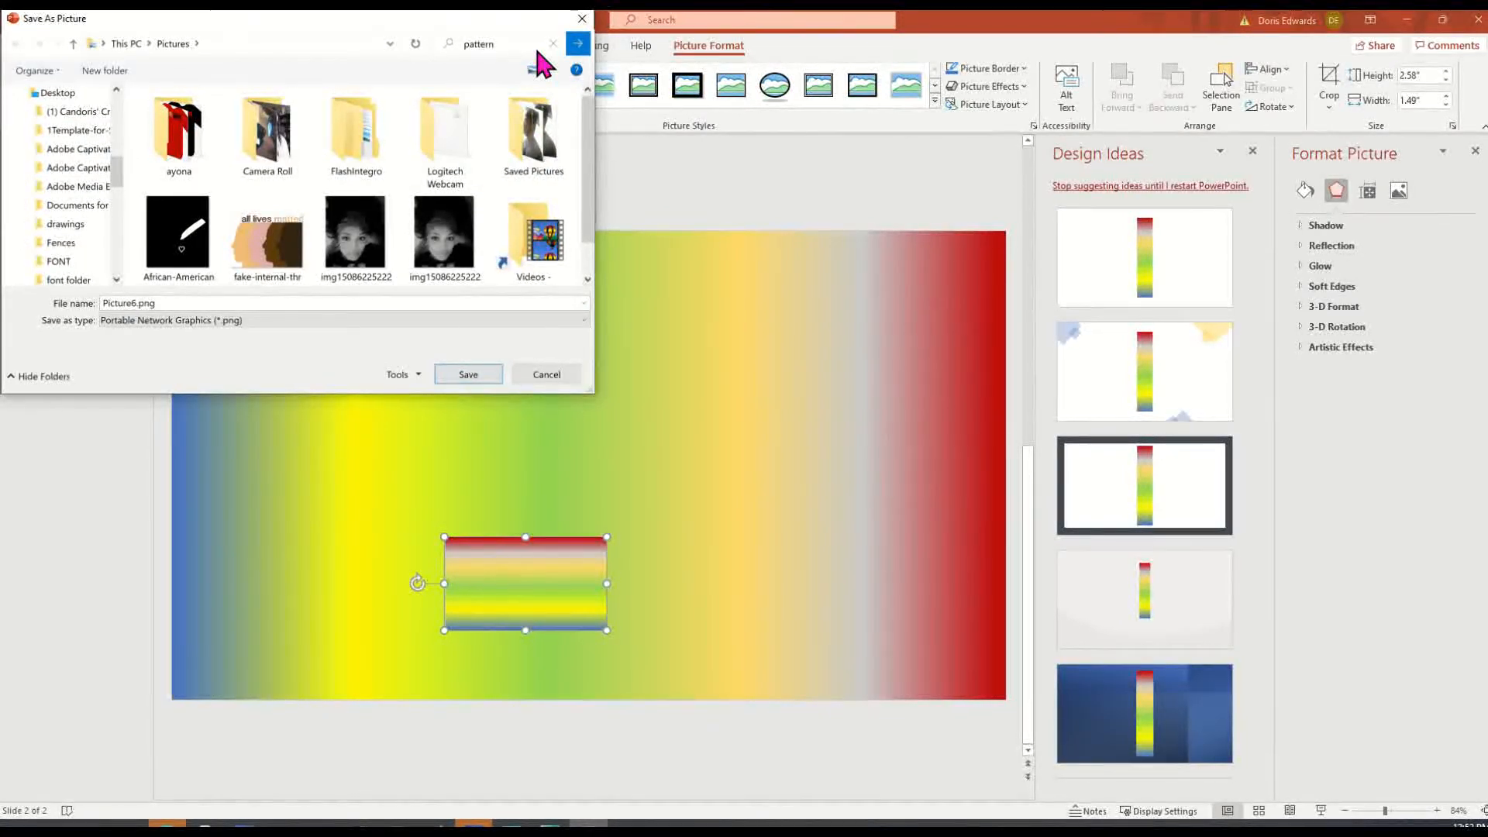
pyautogui.click(578, 44)
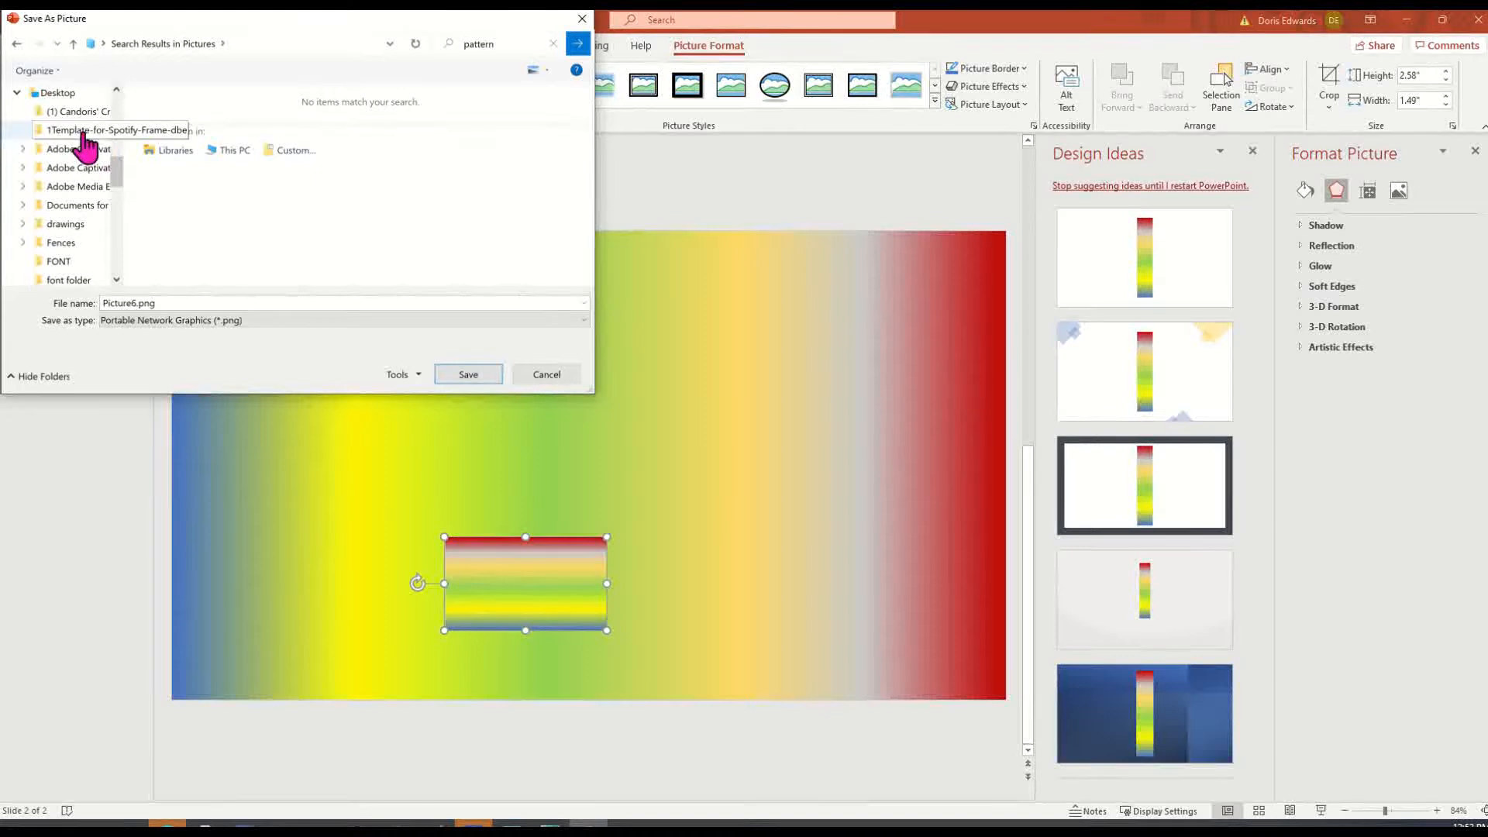
pyautogui.click(49, 97)
pyautogui.moveTo(595, 115); pyautogui.dragTo(594, 253)
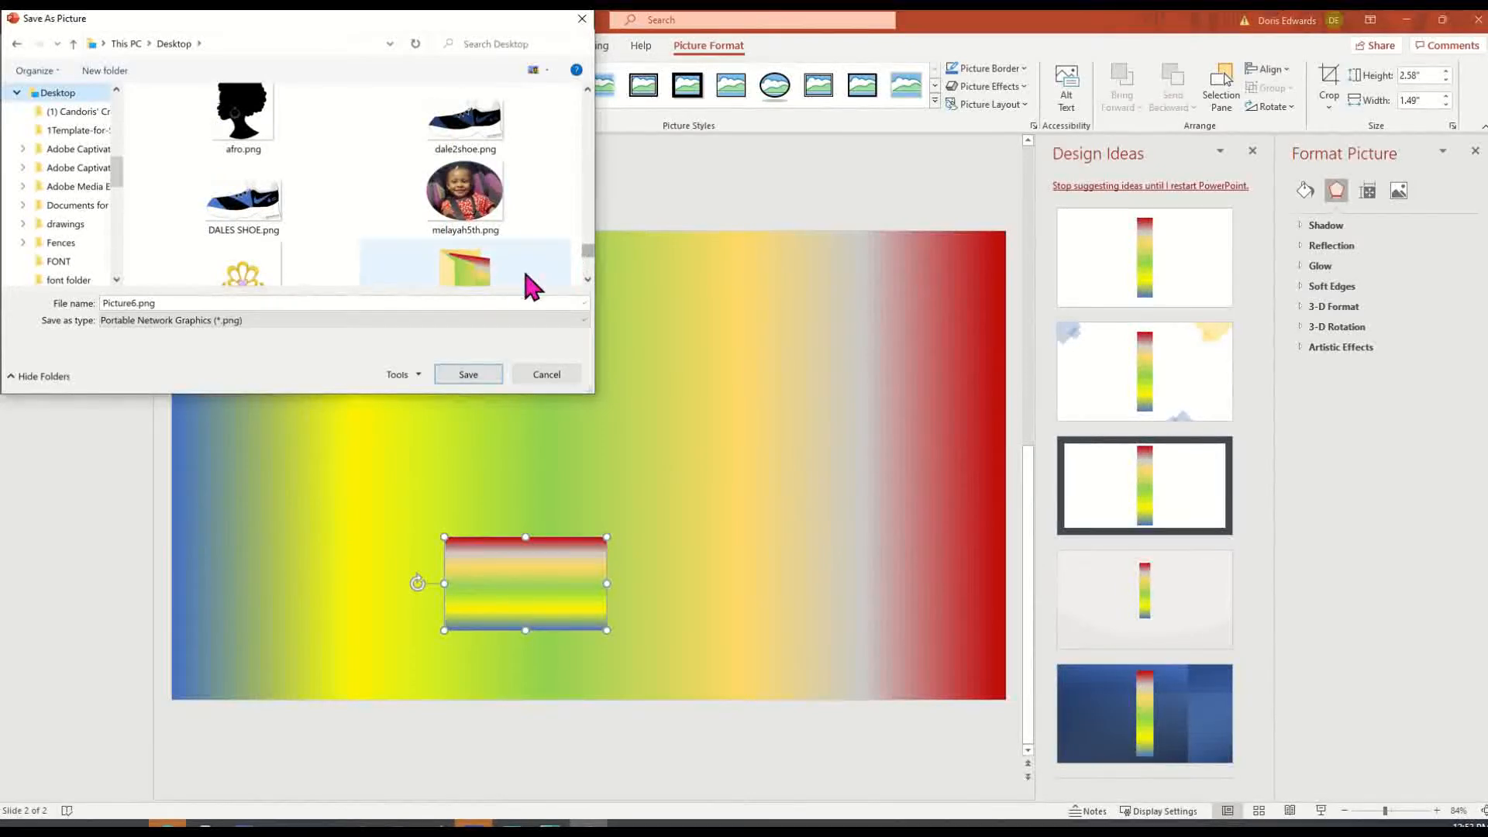
pyautogui.doubleClick(481, 271)
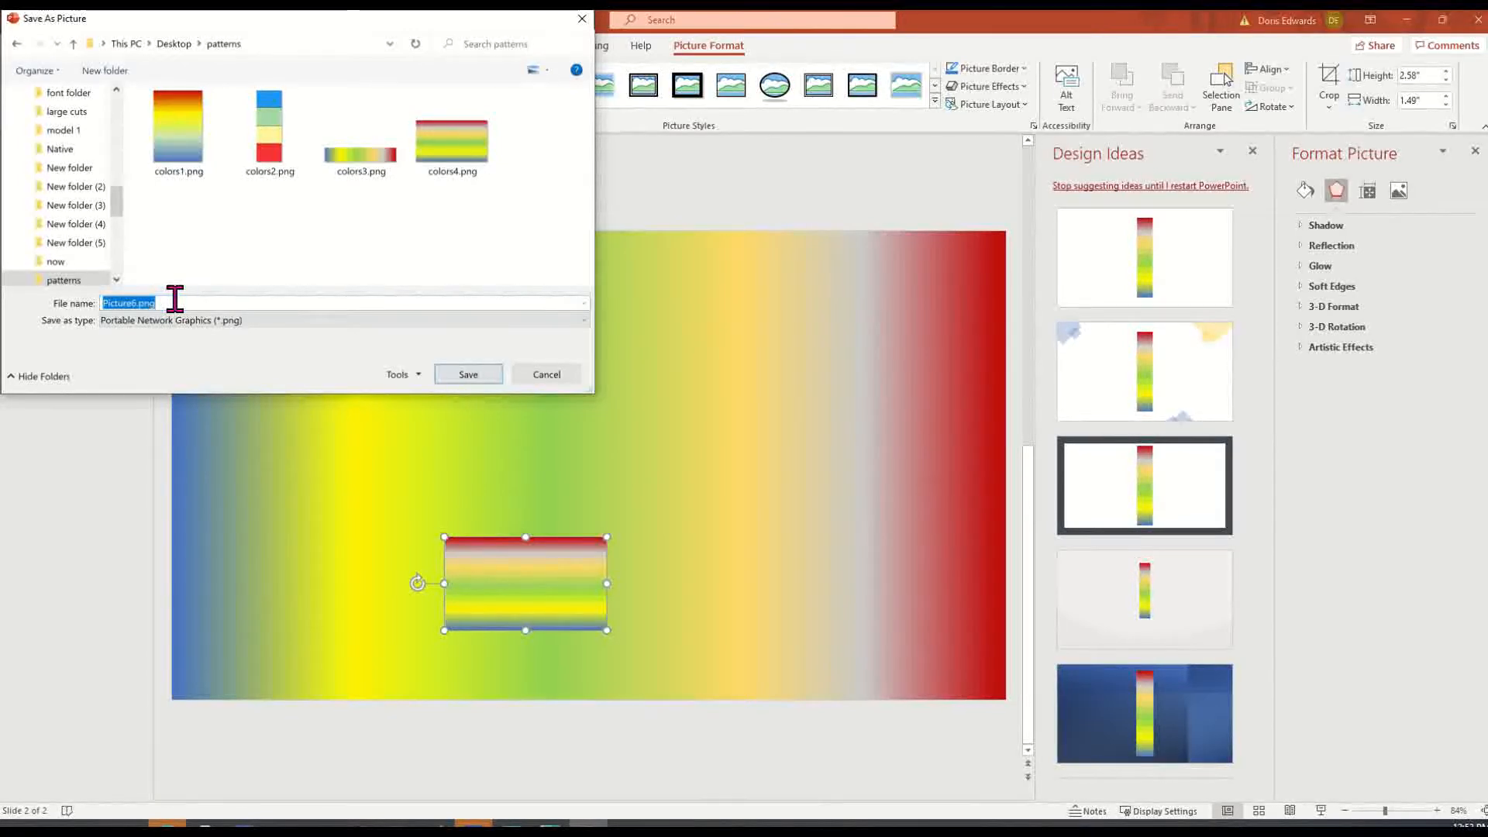
# Step: Name the picture colors5 and save it as a PNG in the patterns folder
pyautogui.press('BackSpace')
pyautogui.press('BackSpace')
pyautogui.write('colors5')
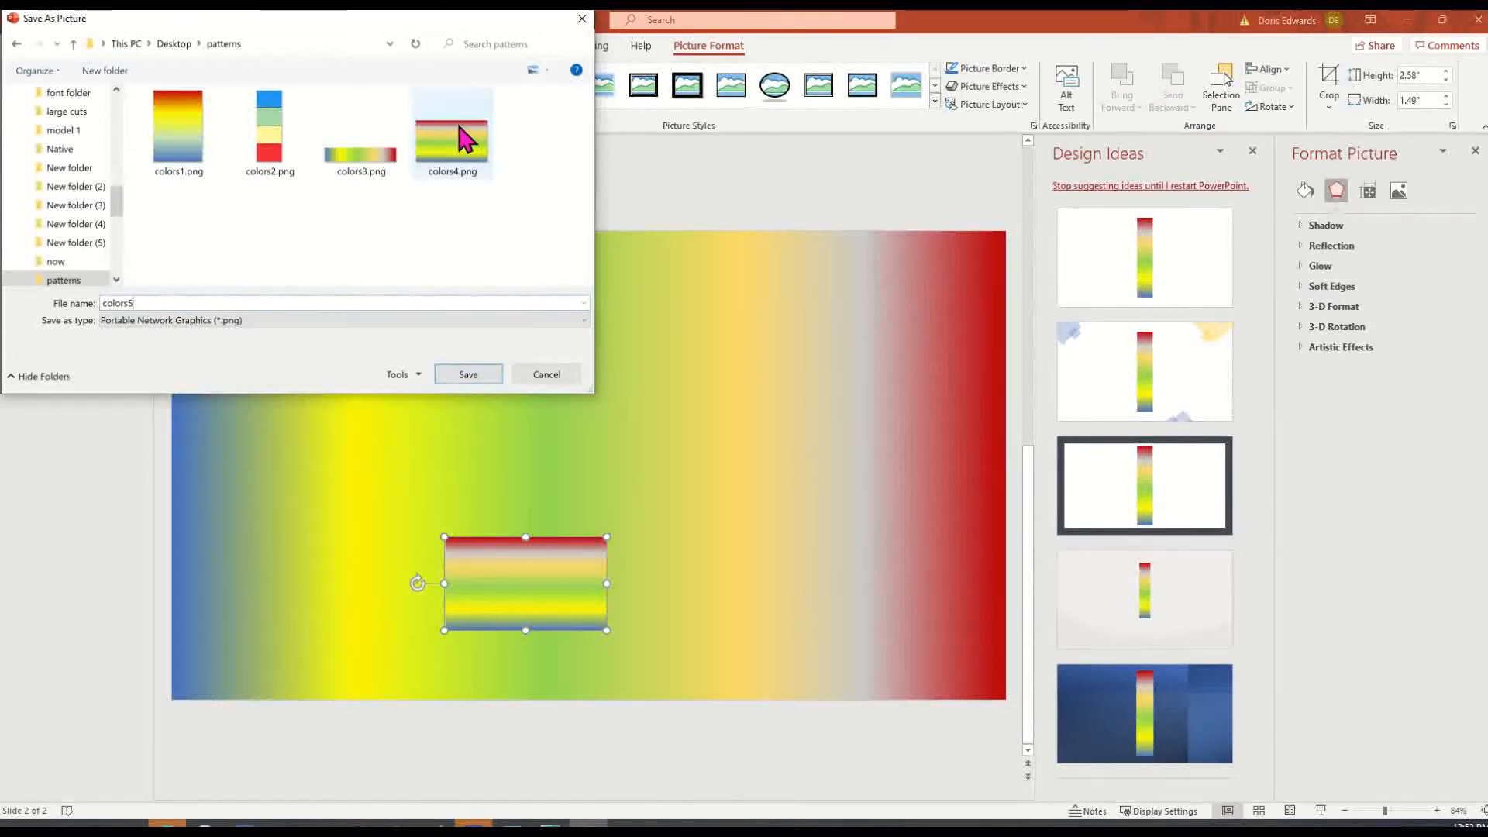
pyautogui.click(469, 374)
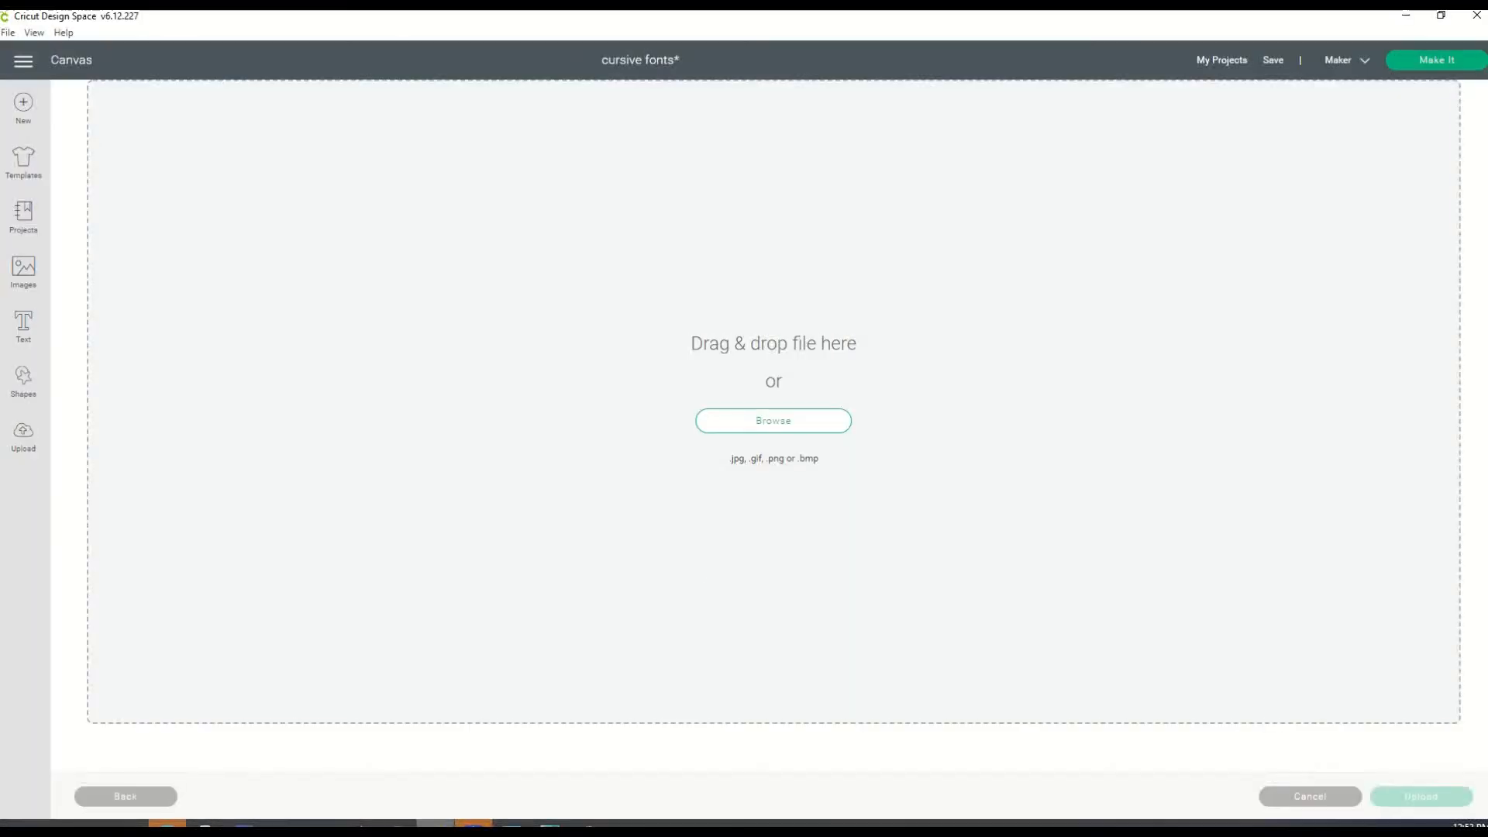
pyautogui.click(786, 420)
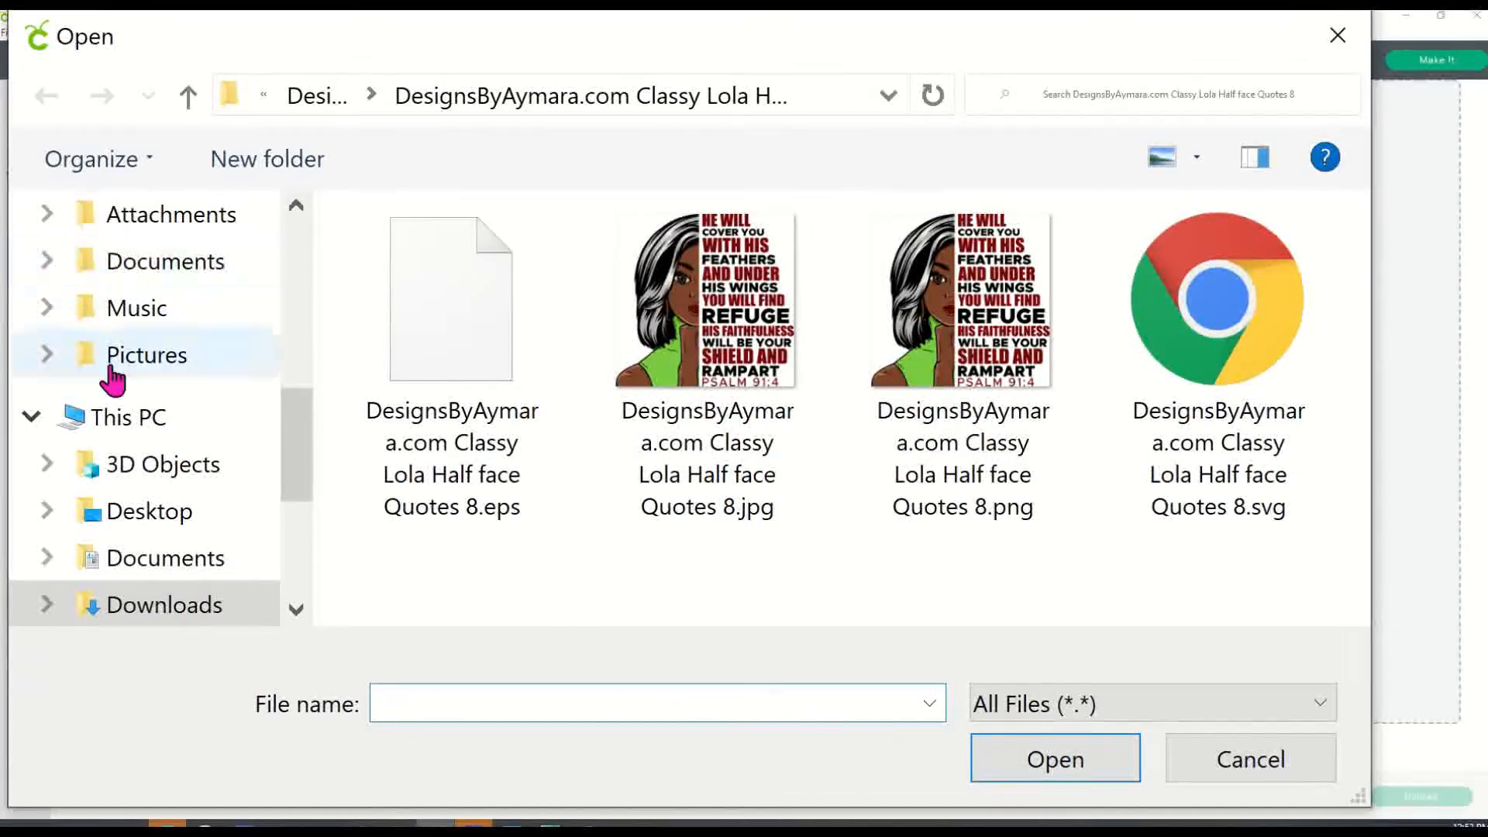
pyautogui.moveTo(299, 448); pyautogui.dragTo(309, 272)
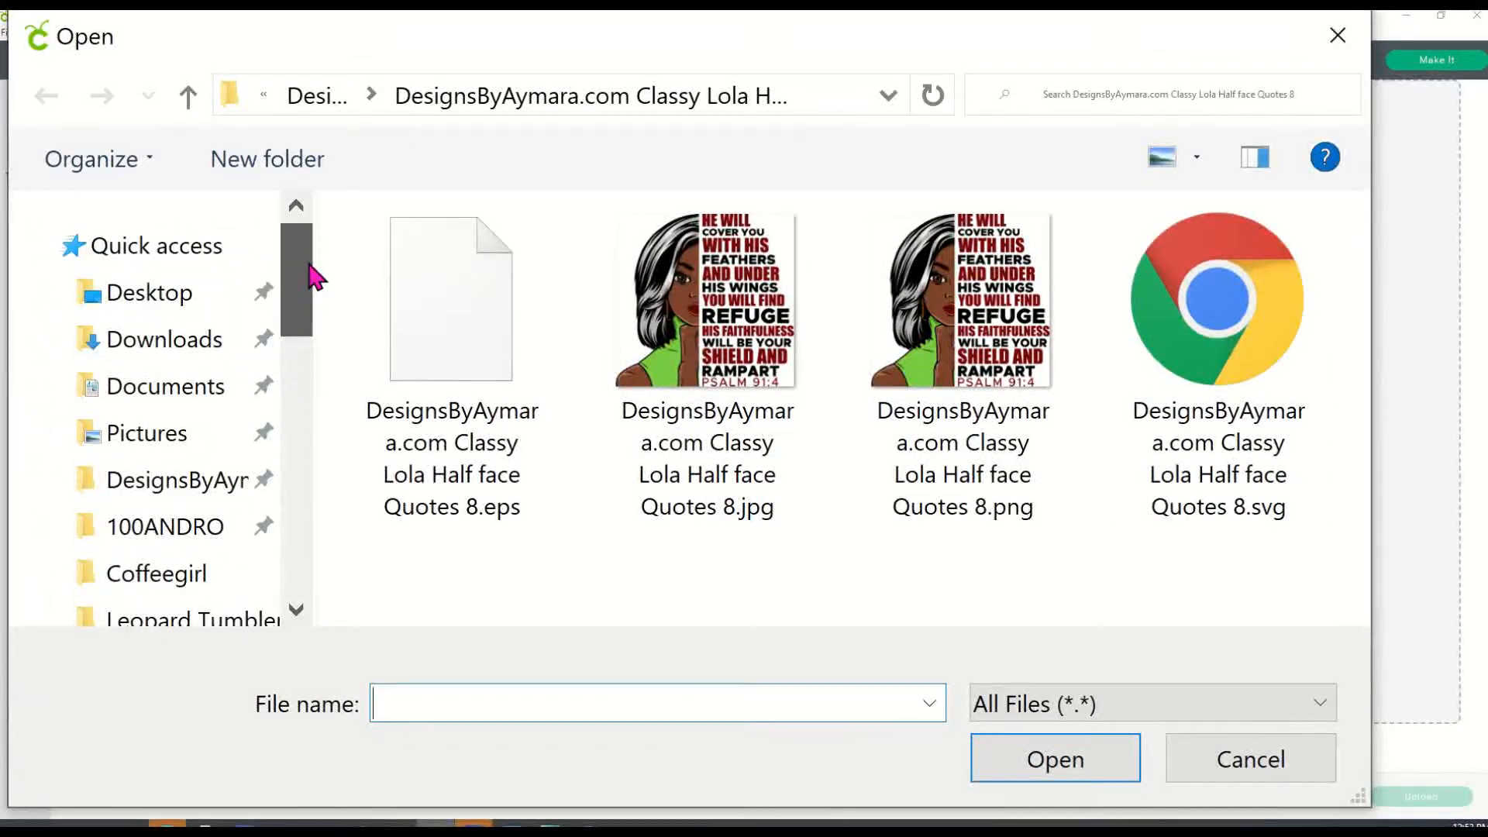
pyautogui.click(1251, 761)
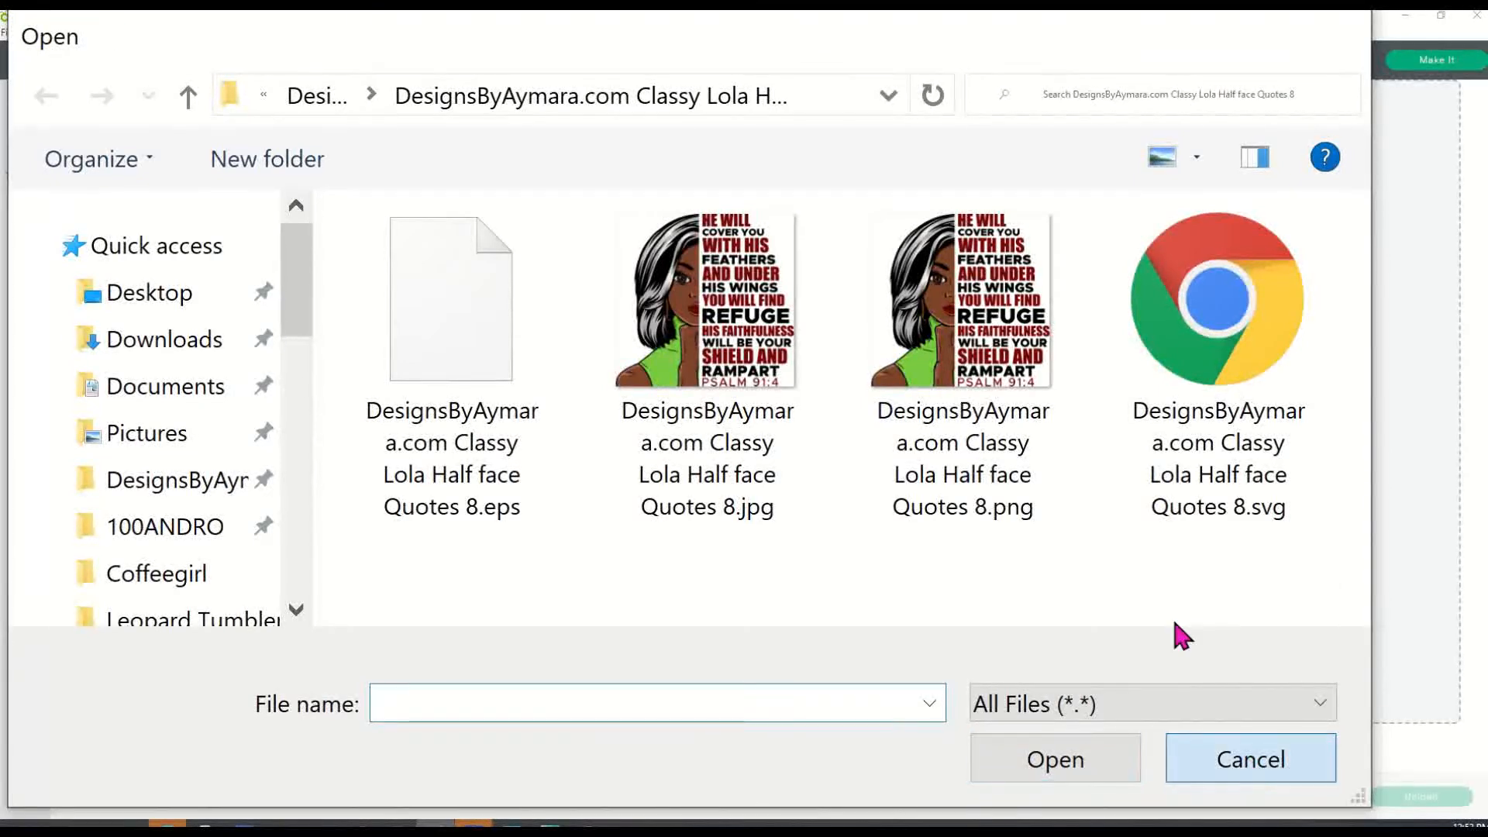
pyautogui.click(1323, 798)
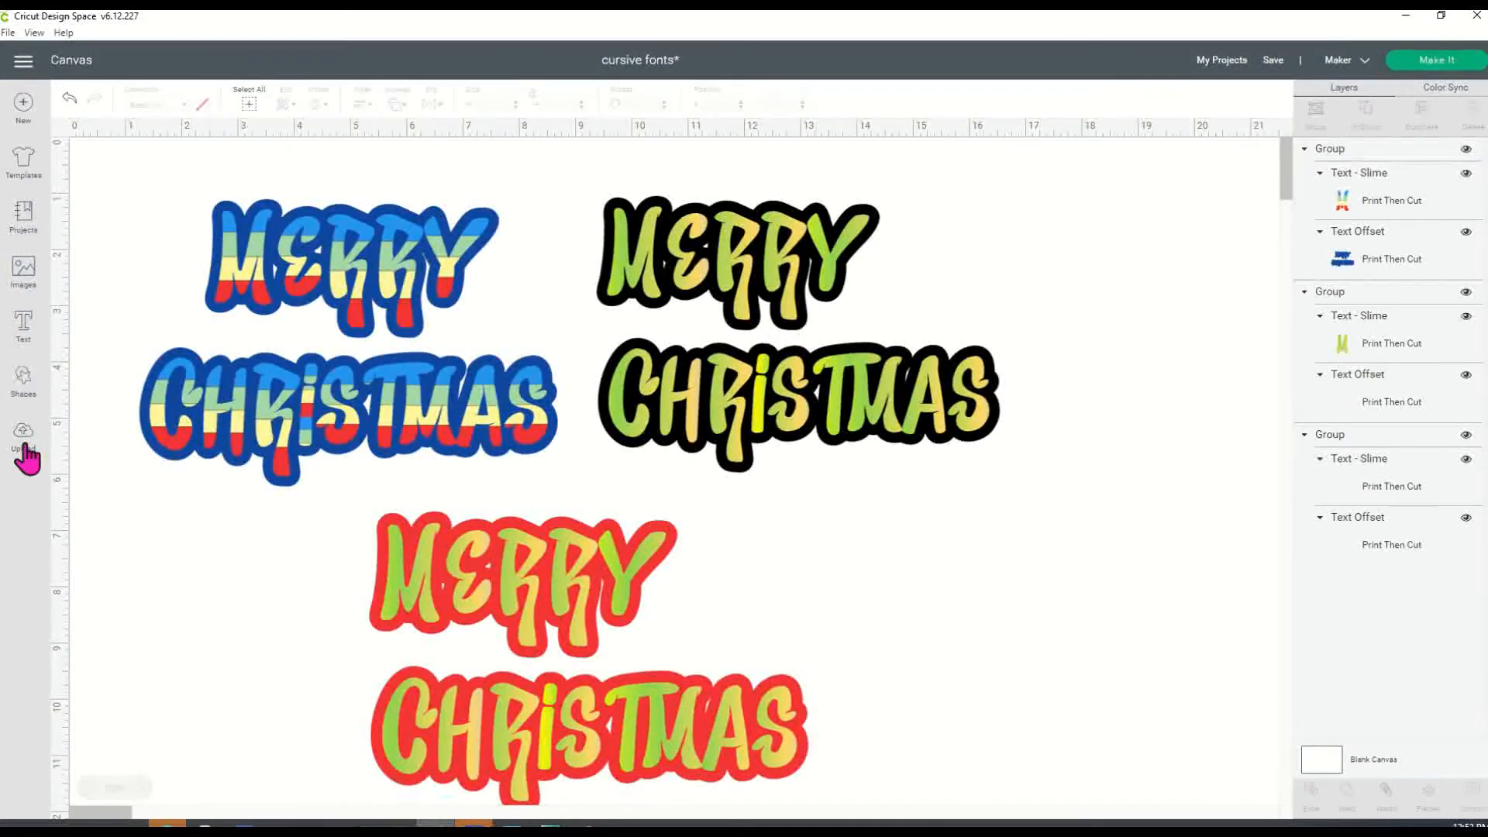
# Step: Start a new pattern upload in Cricut Design Space and browse for its file in the Desktop's patterns folder
pyautogui.click(25, 448)
pyautogui.click(1149, 417)
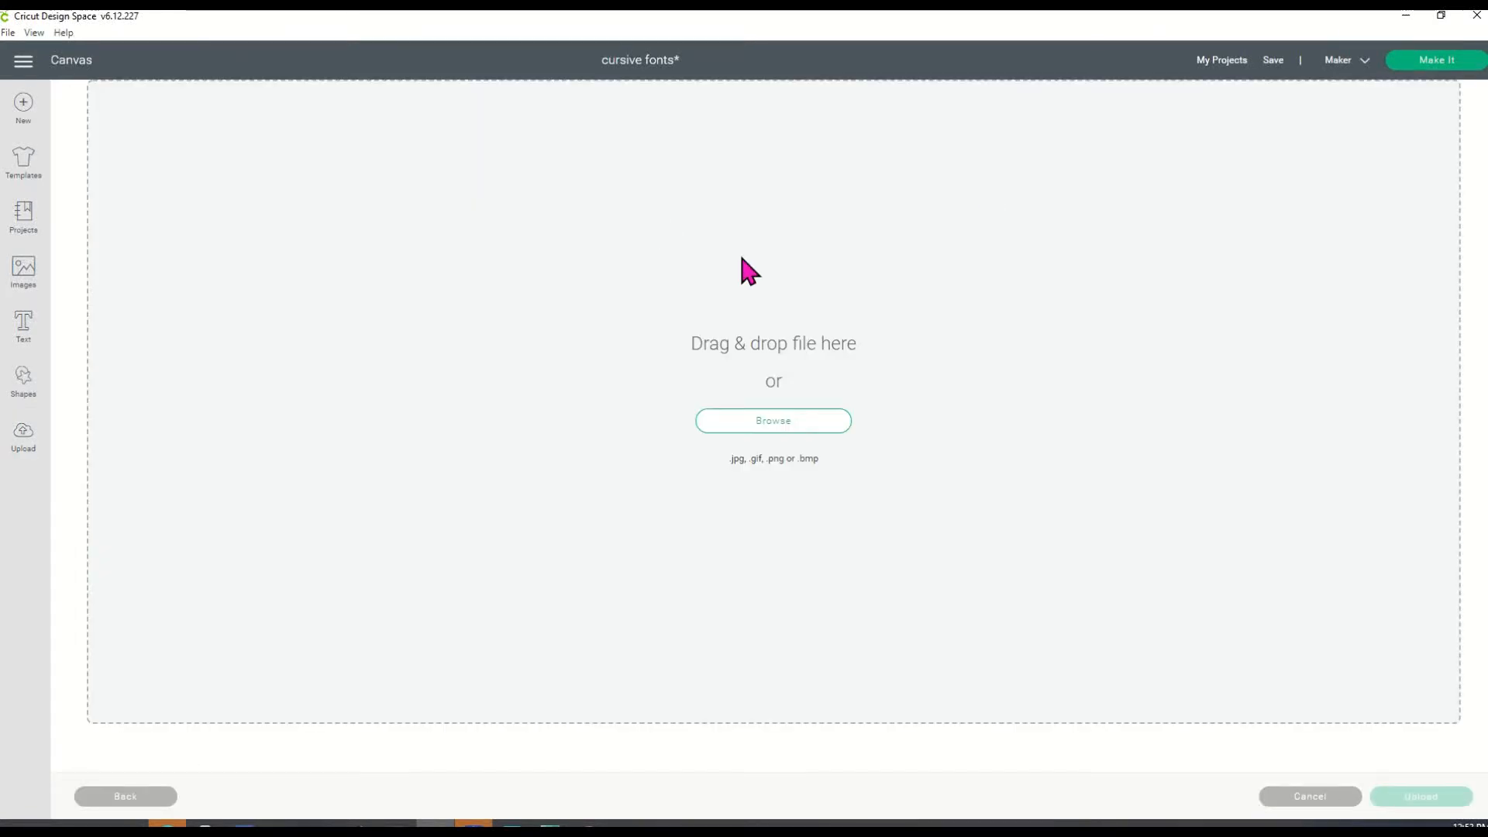
pyautogui.click(781, 423)
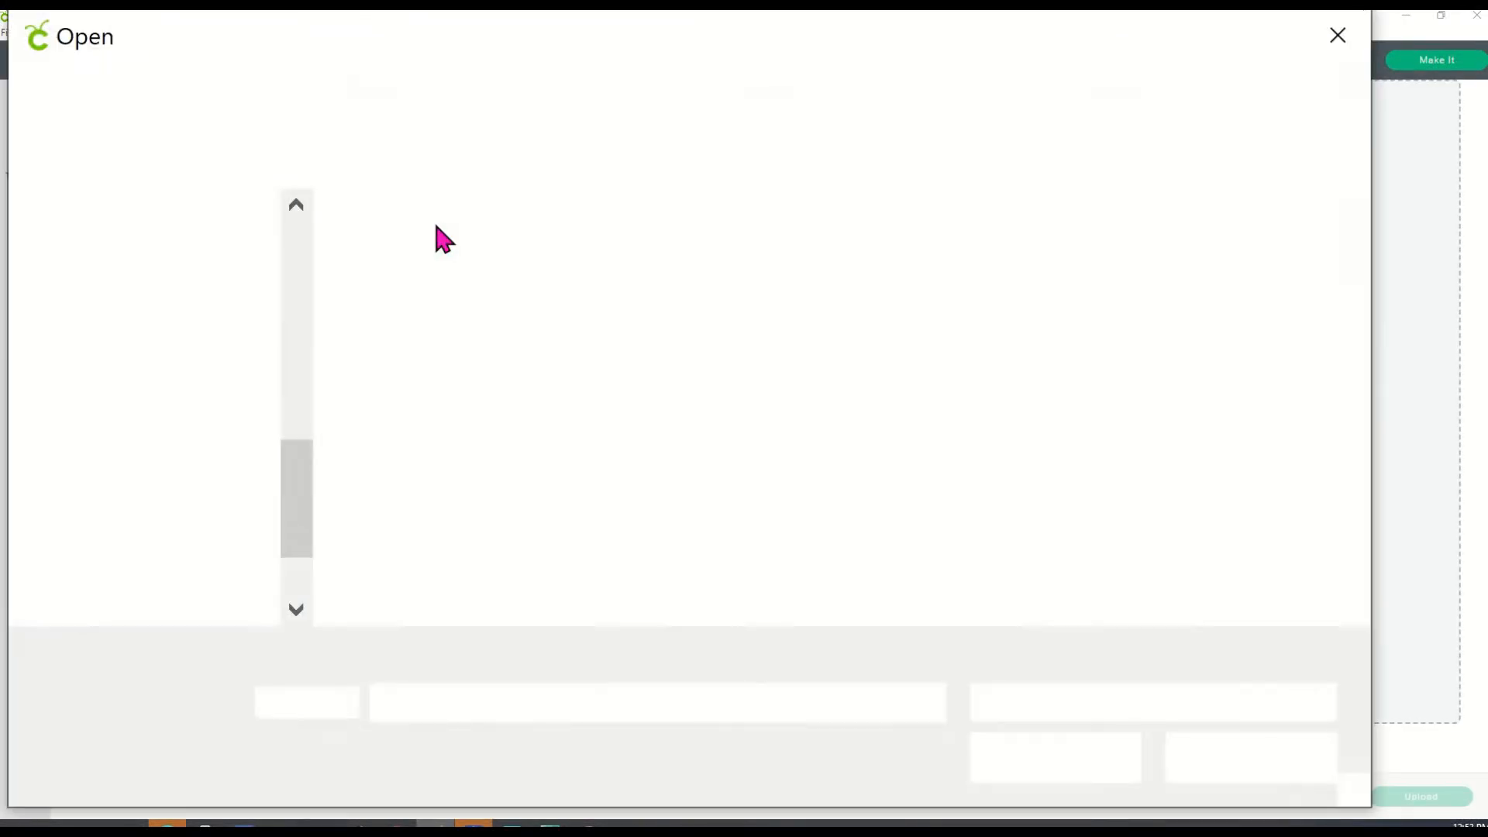
pyautogui.click(47, 325)
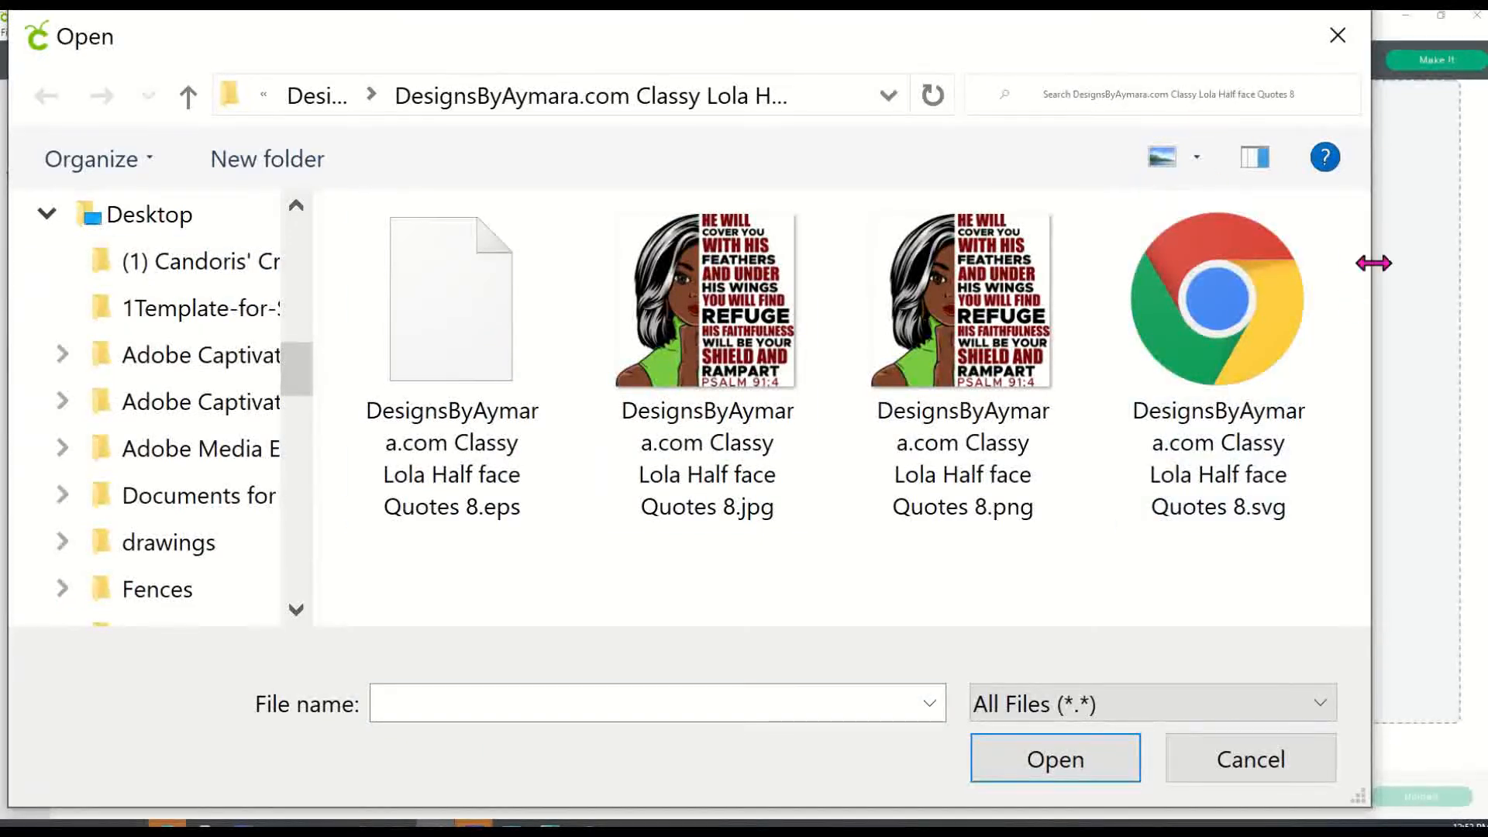
pyautogui.click(165, 233)
pyautogui.moveTo(1353, 259); pyautogui.dragTo(1318, 578)
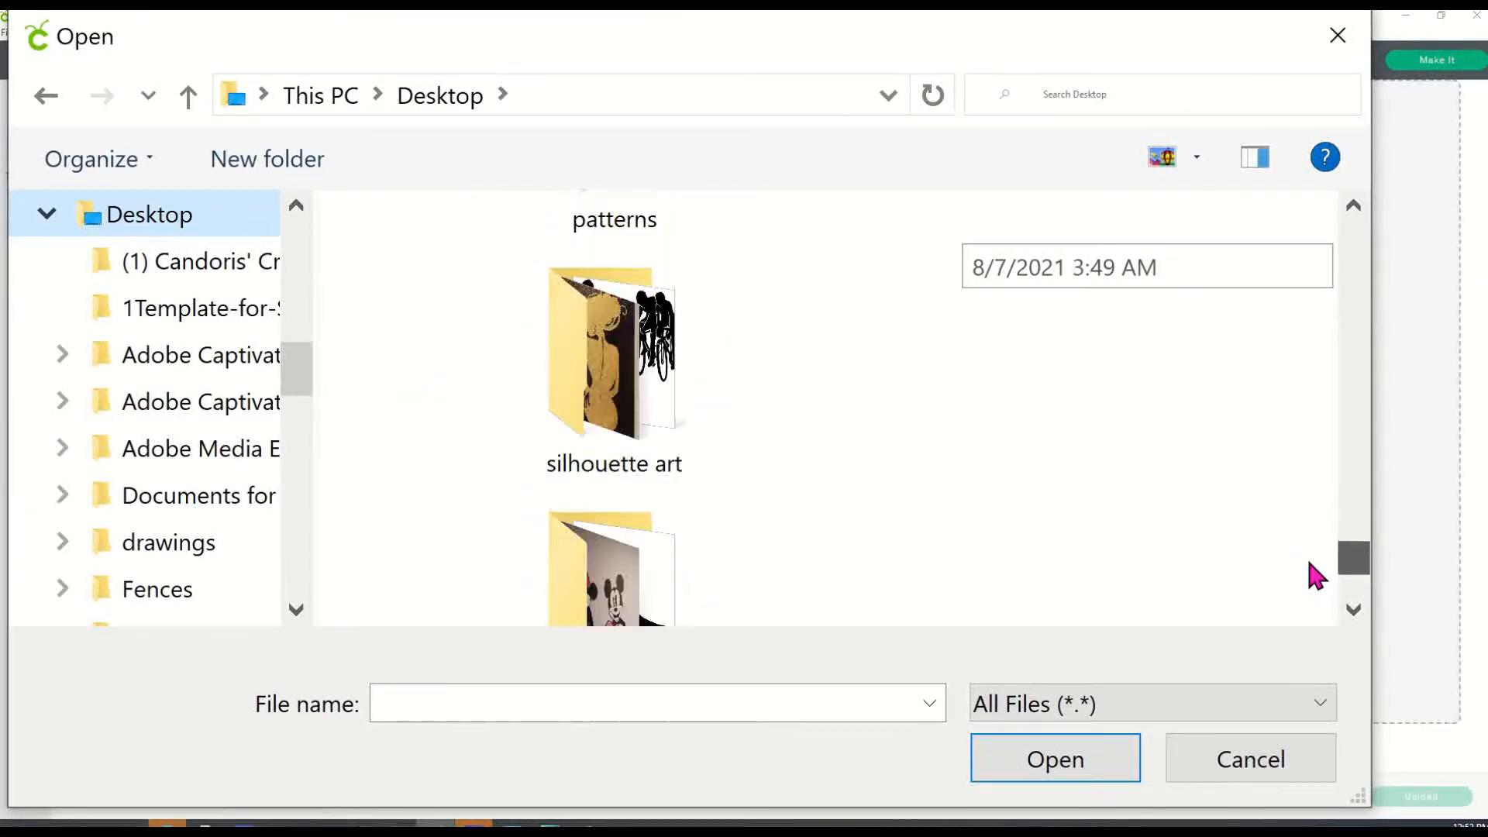
pyautogui.click(1356, 614)
pyautogui.click(1356, 613)
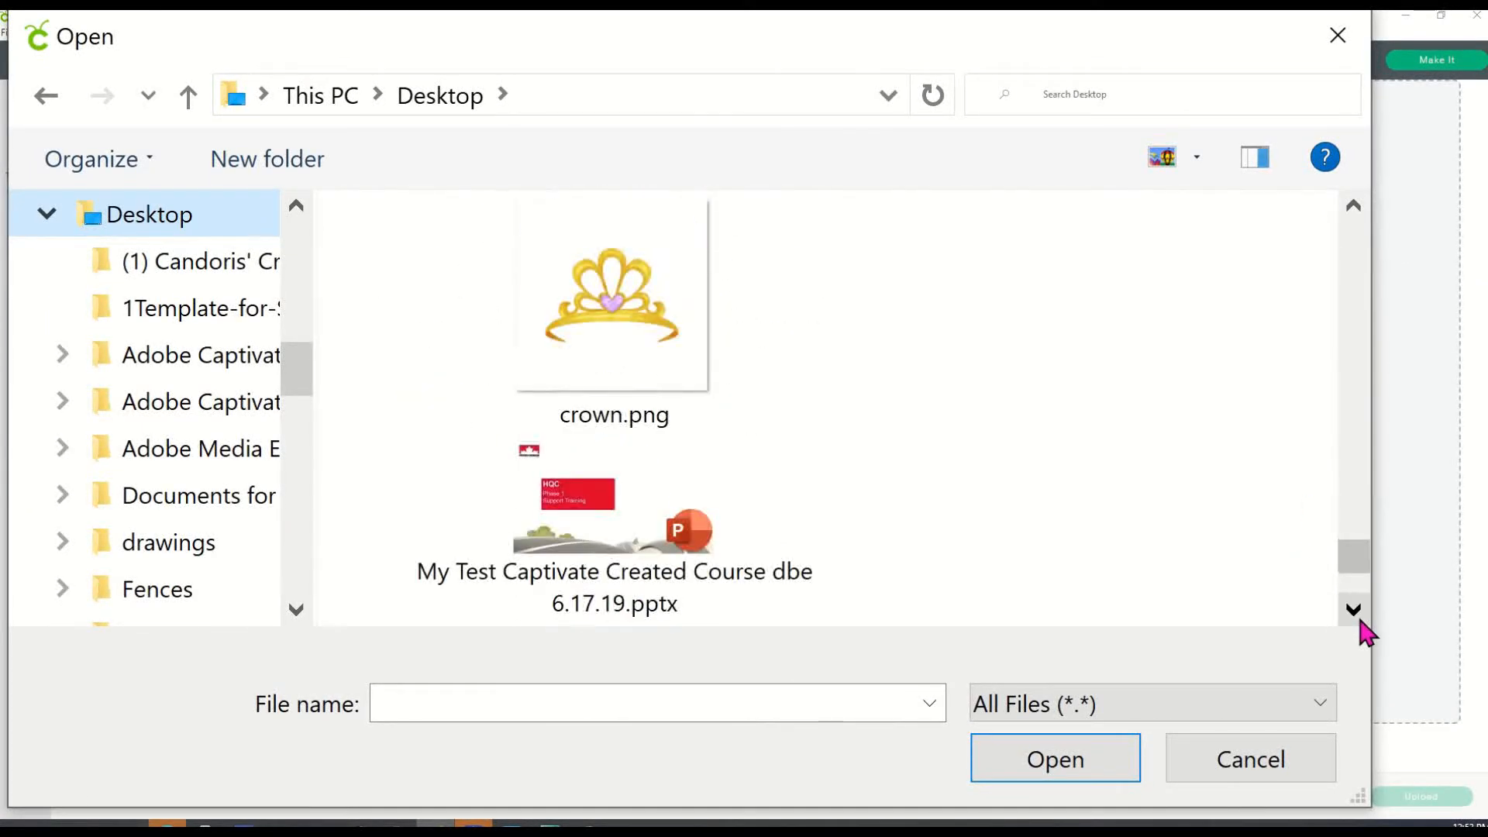
pyautogui.click(1354, 610)
pyautogui.click(1354, 610)
pyautogui.click(581, 277)
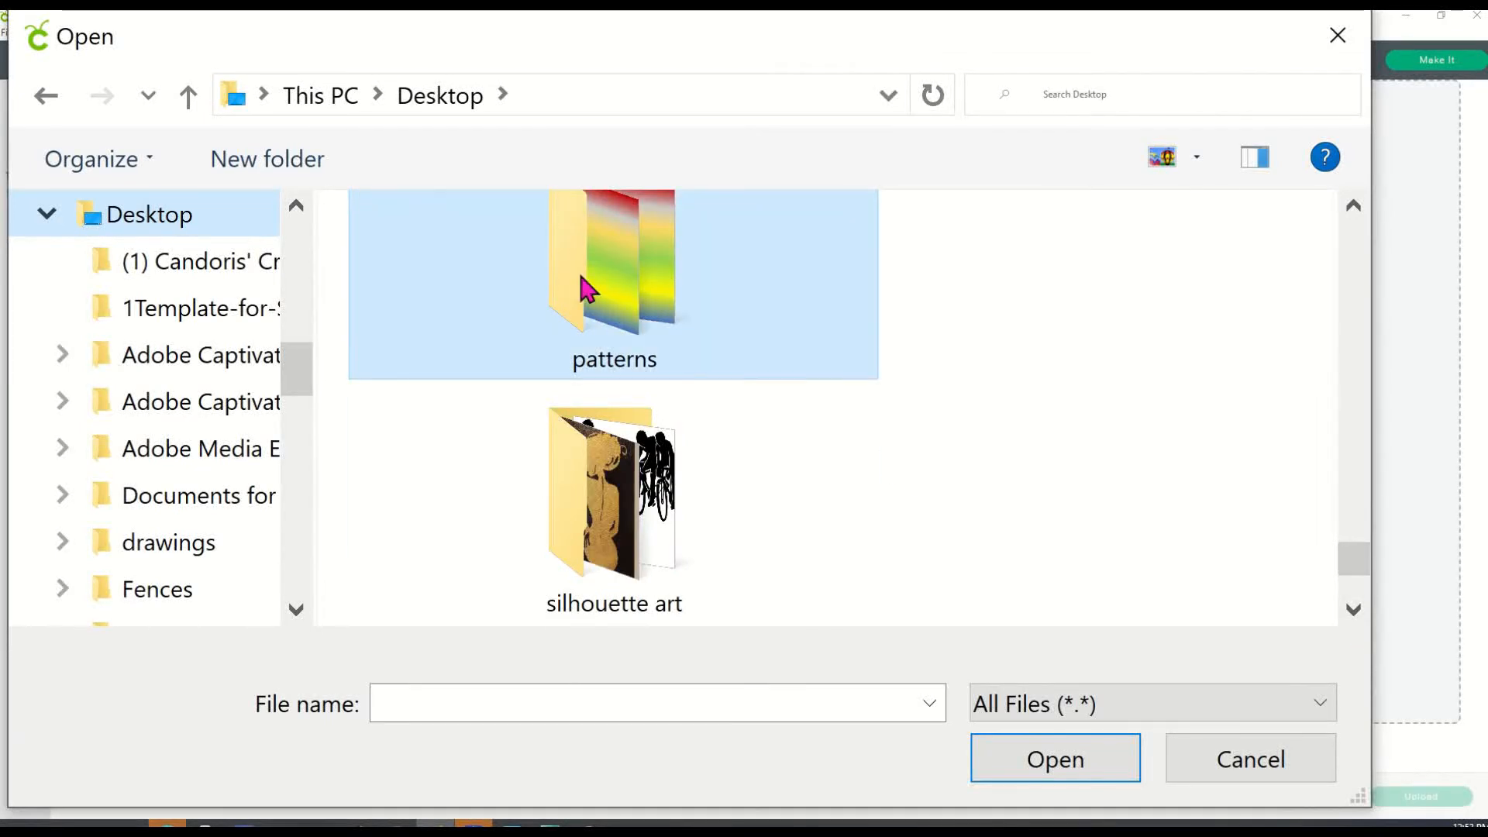
pyautogui.doubleClick(580, 277)
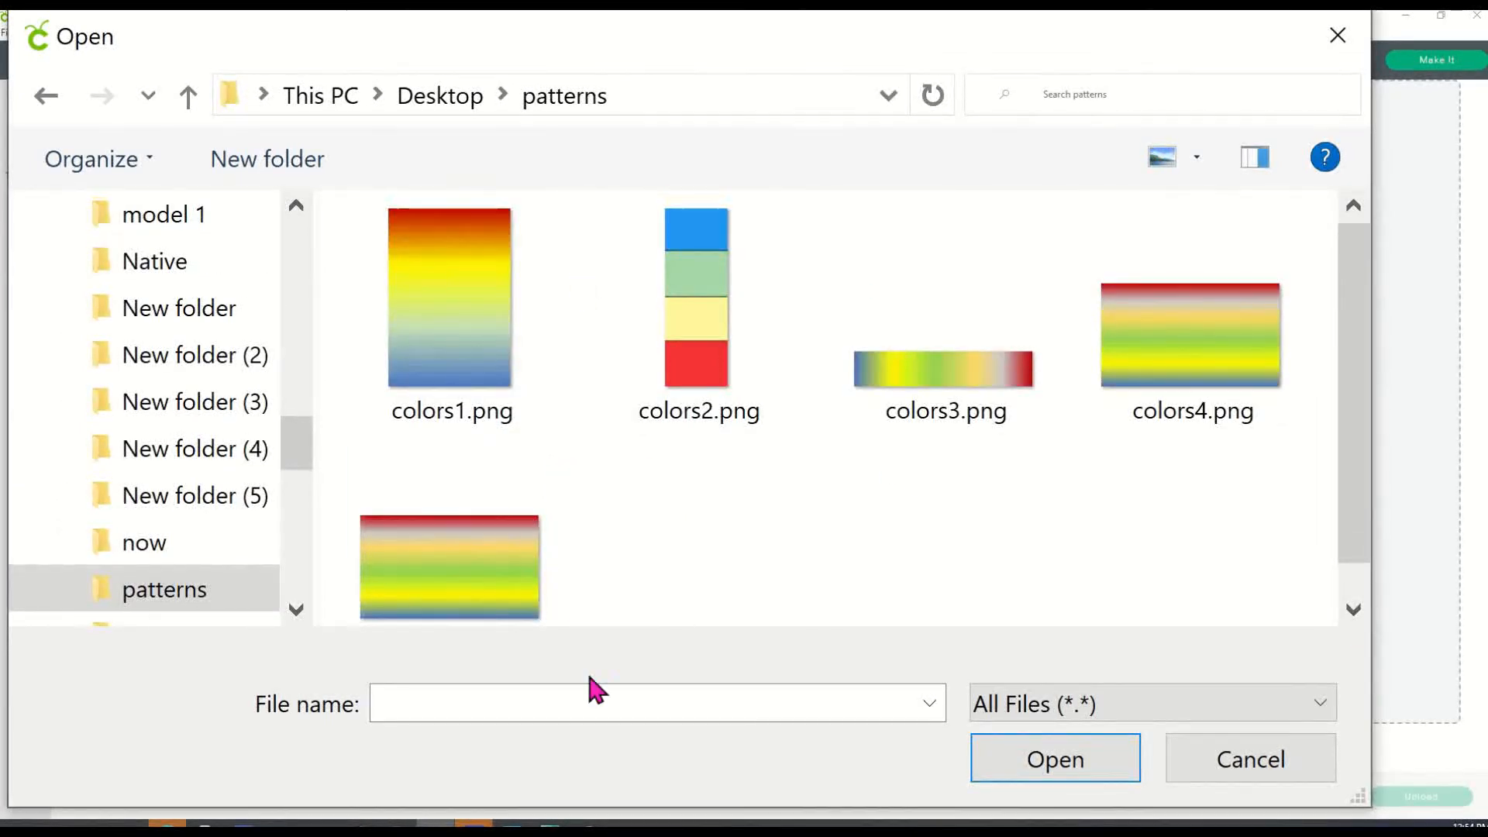
# Step: Upload colors5.png as a Print Then Cut pattern named colors5
pyautogui.click(521, 598)
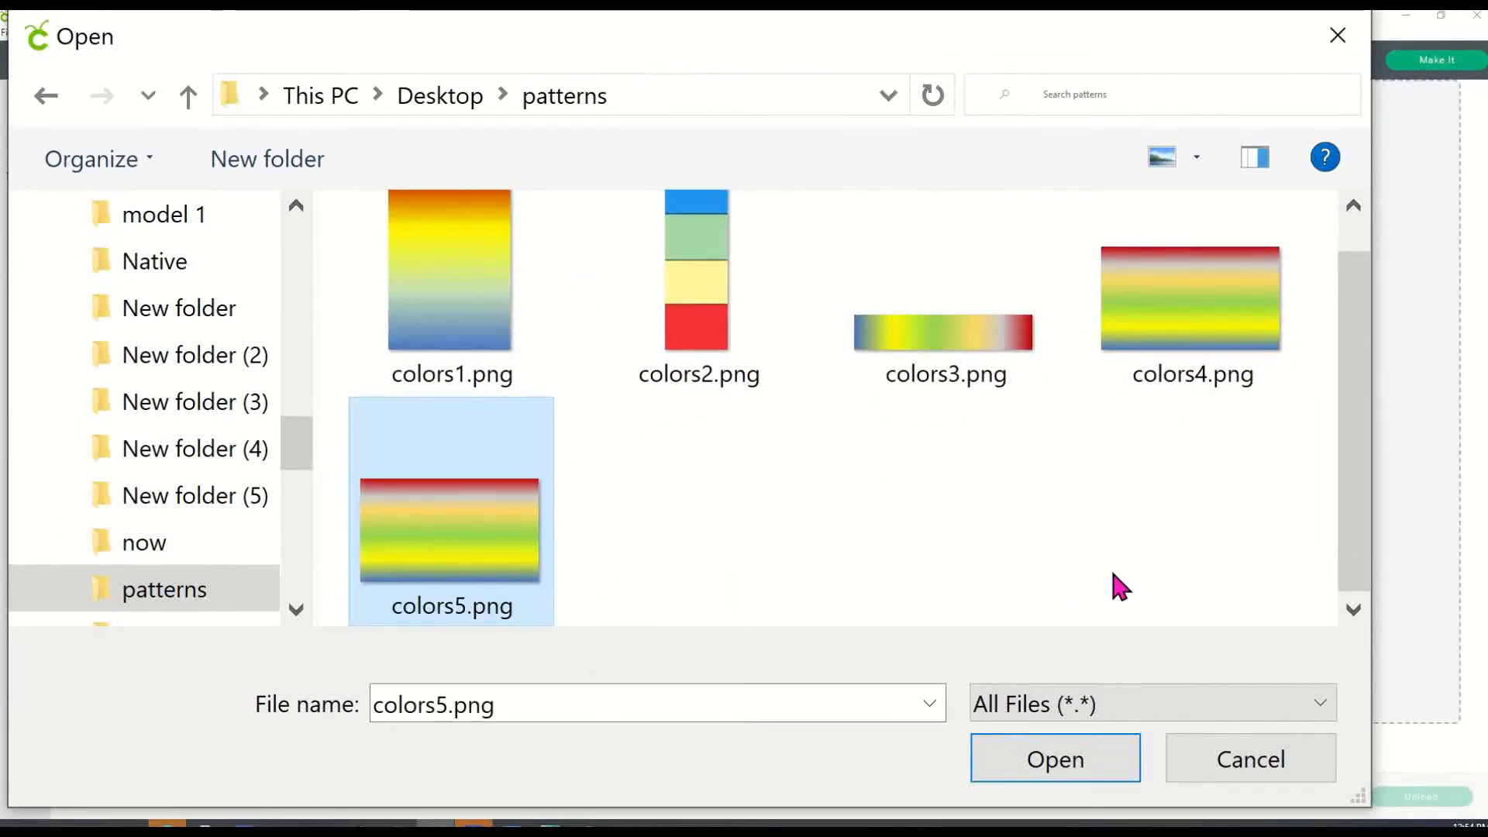
pyautogui.click(1099, 767)
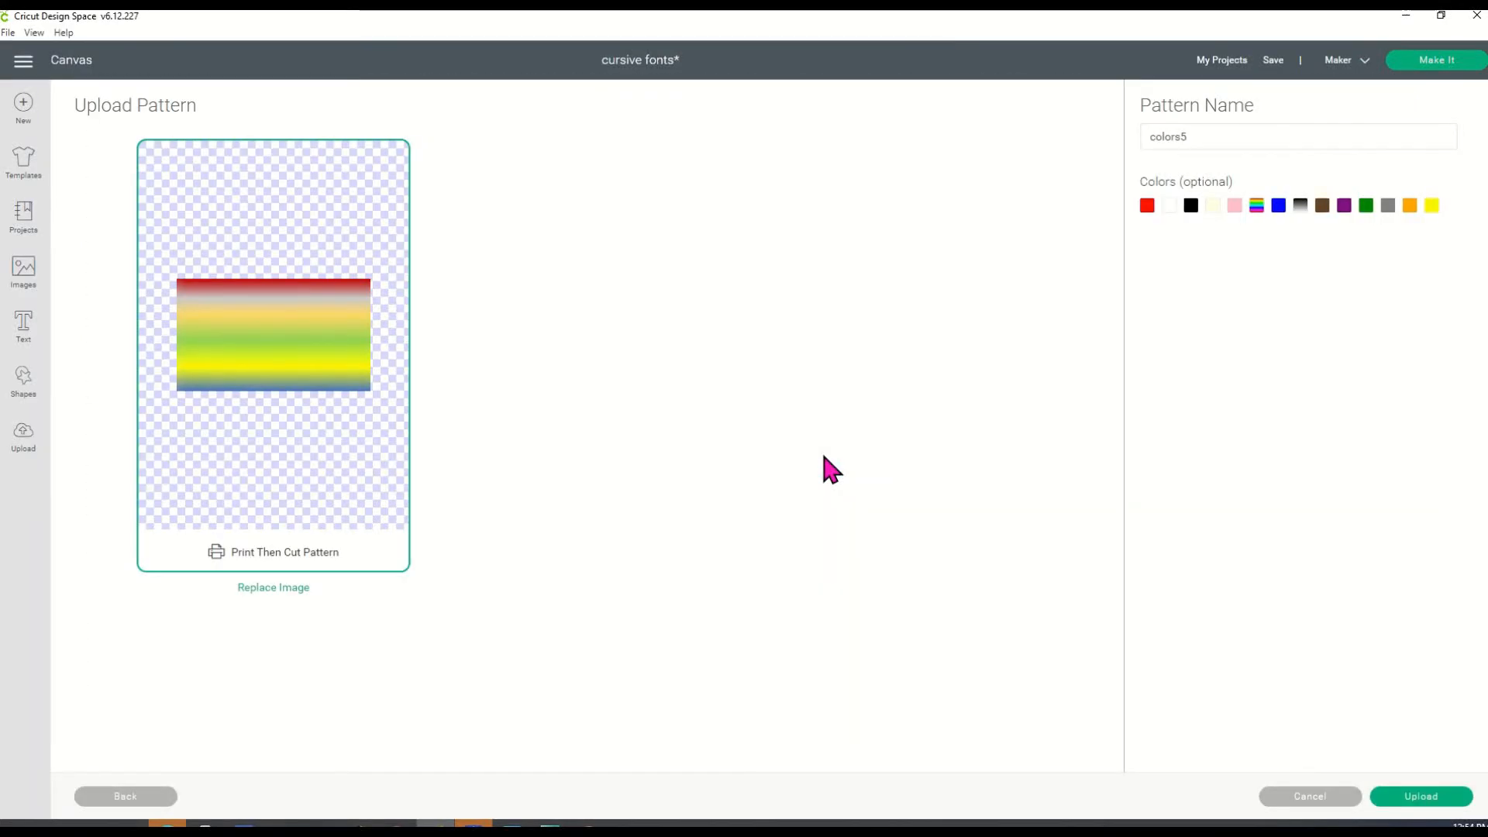
pyautogui.click(1434, 797)
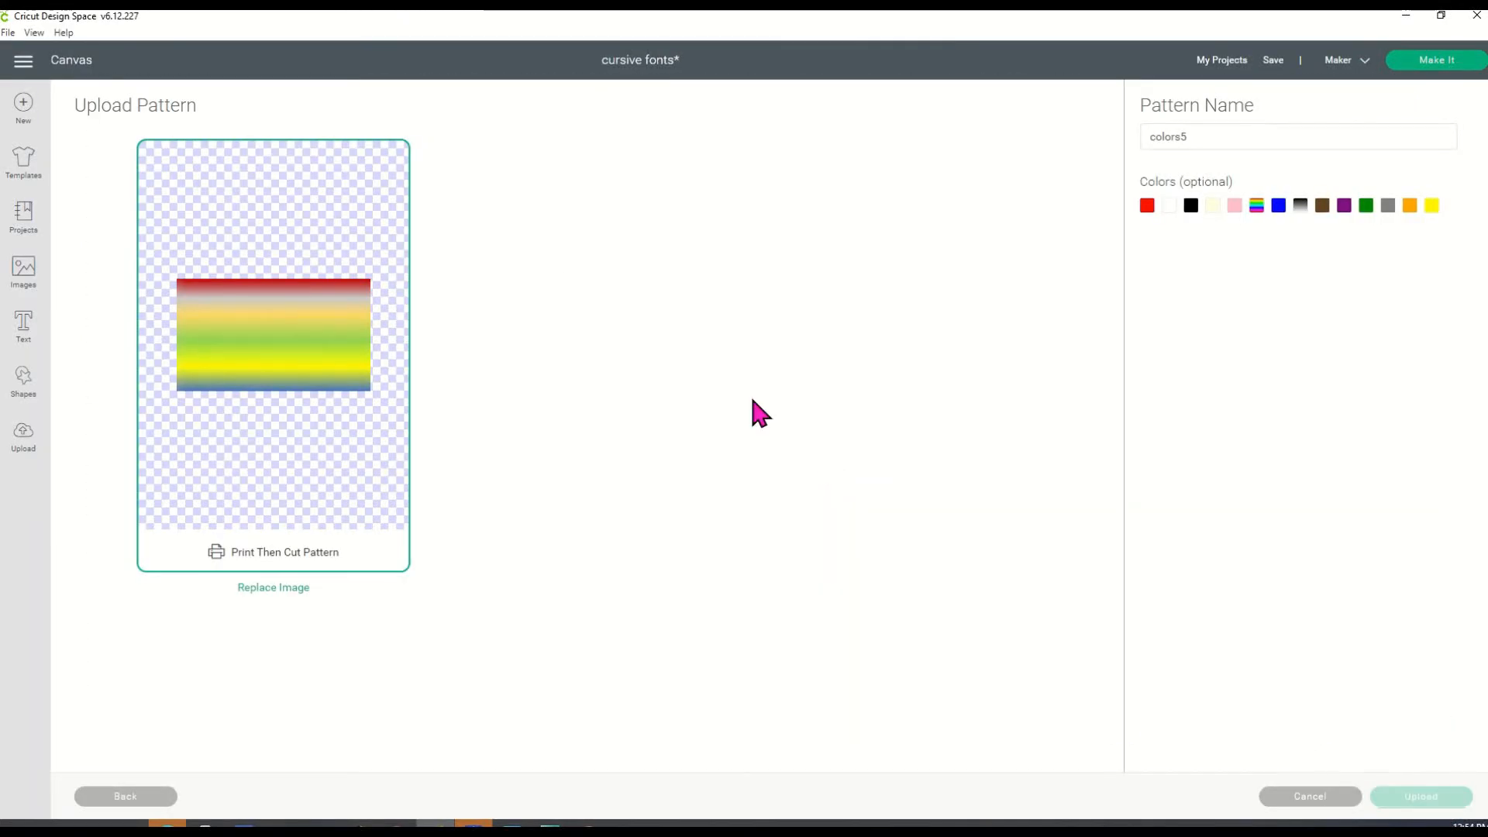
pyautogui.click(1336, 803)
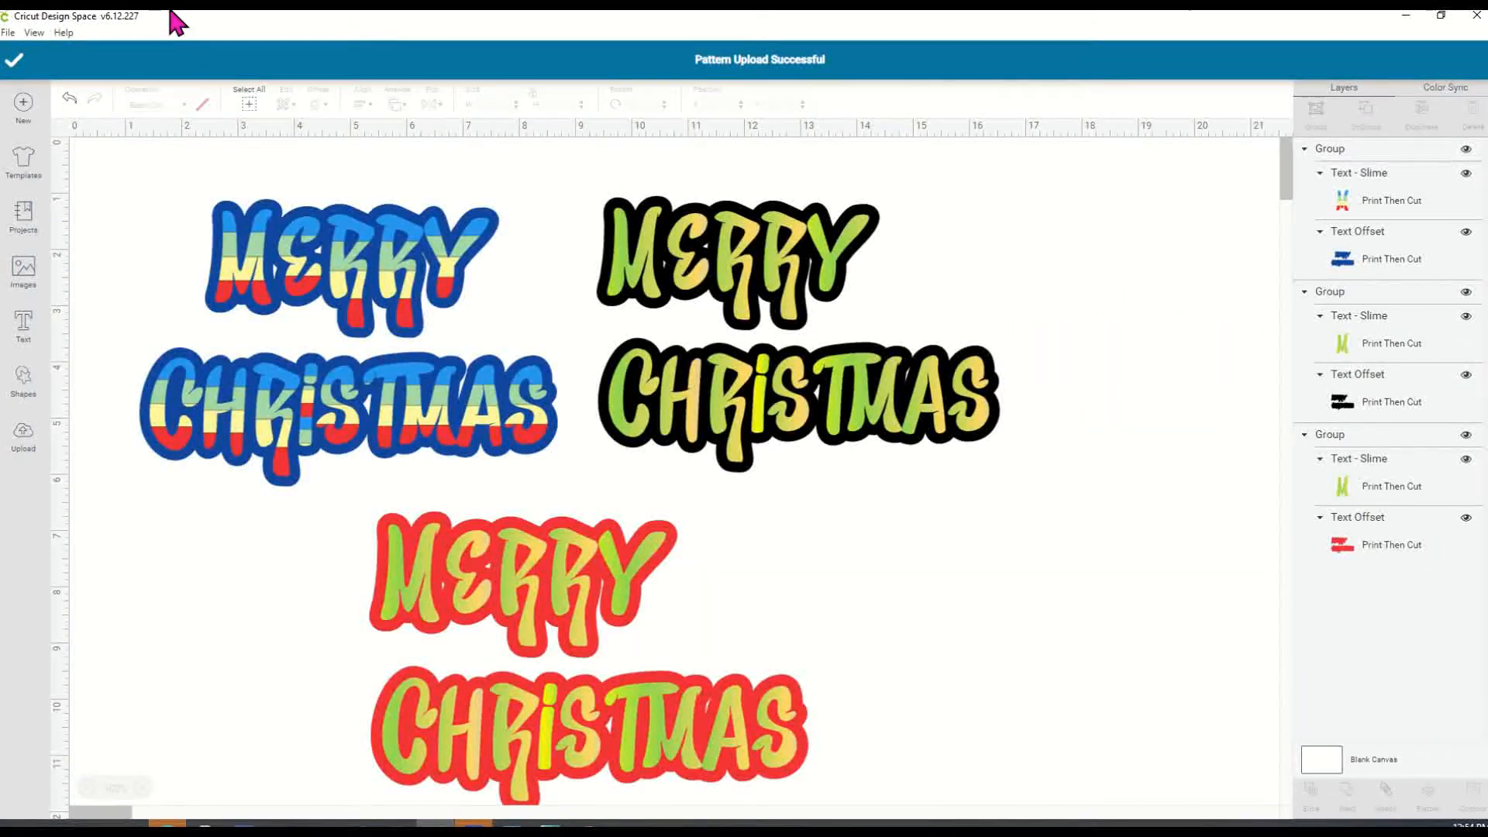
# Step: Add a new two-line text in the Slime font reading Merry on the first line and Christmas on the second
pyautogui.click(24, 325)
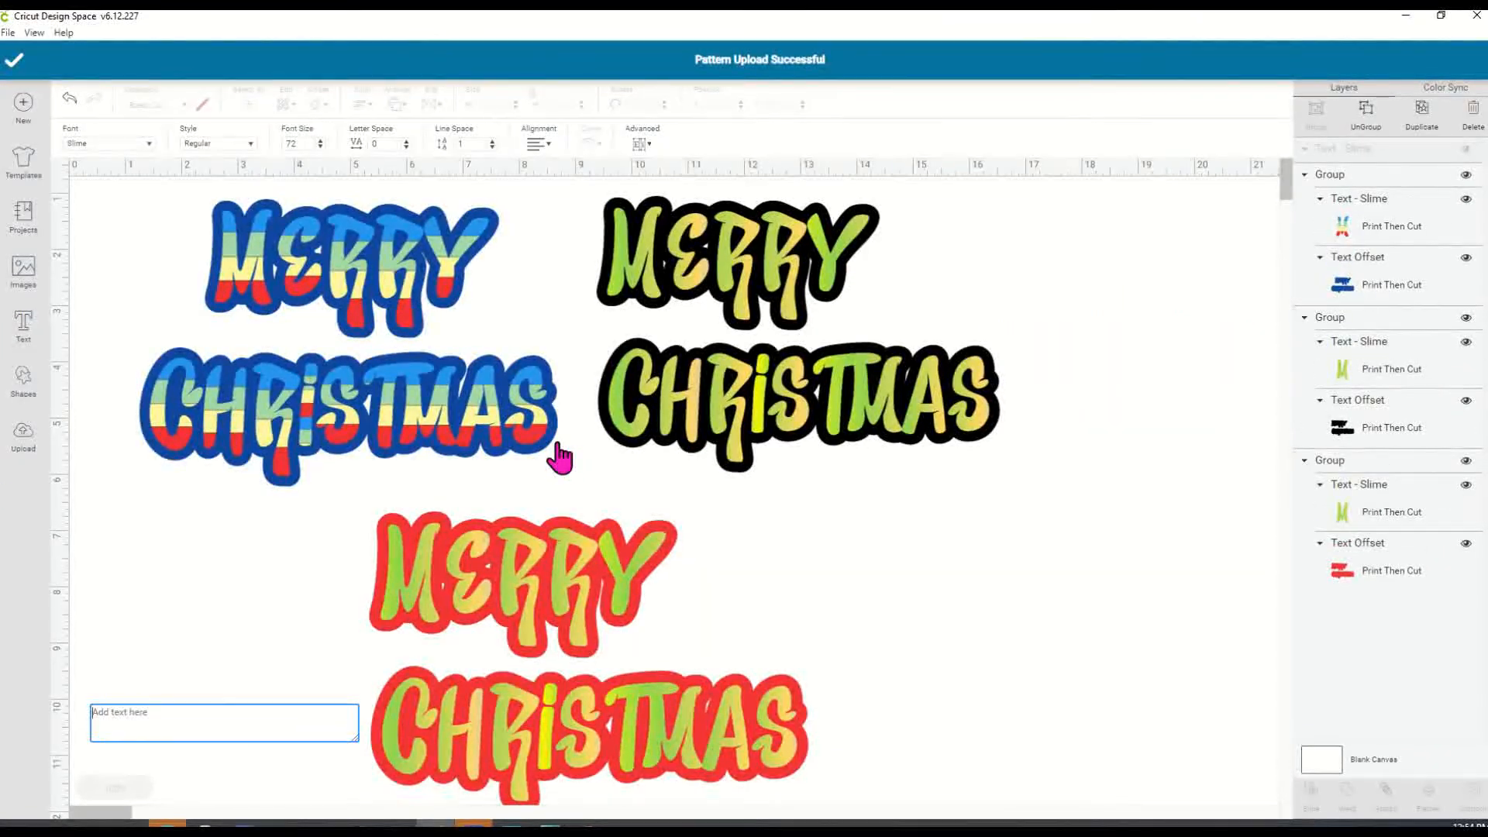
pyautogui.write('Mer')
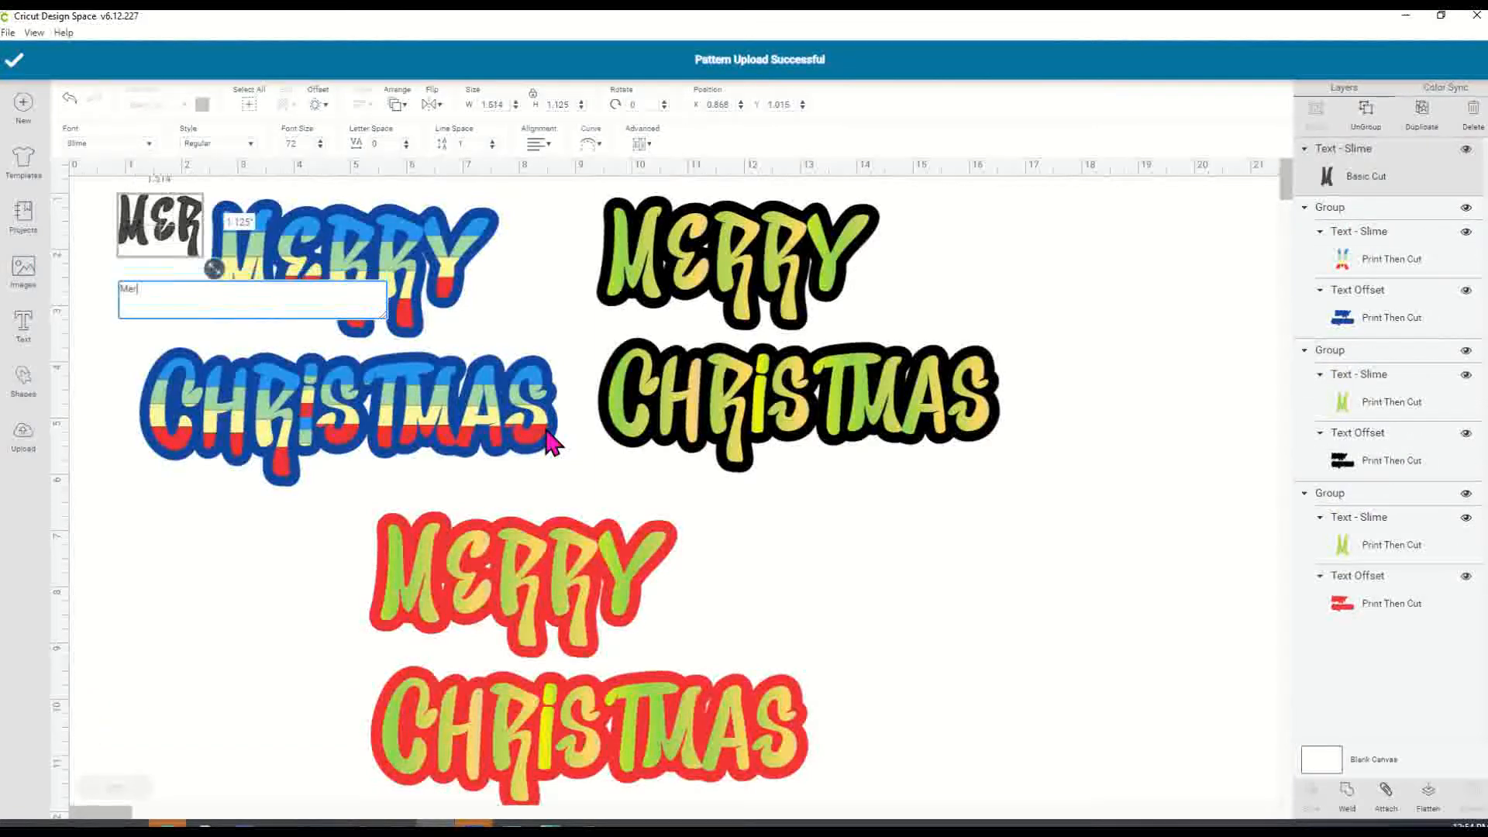
pyautogui.write('ry')
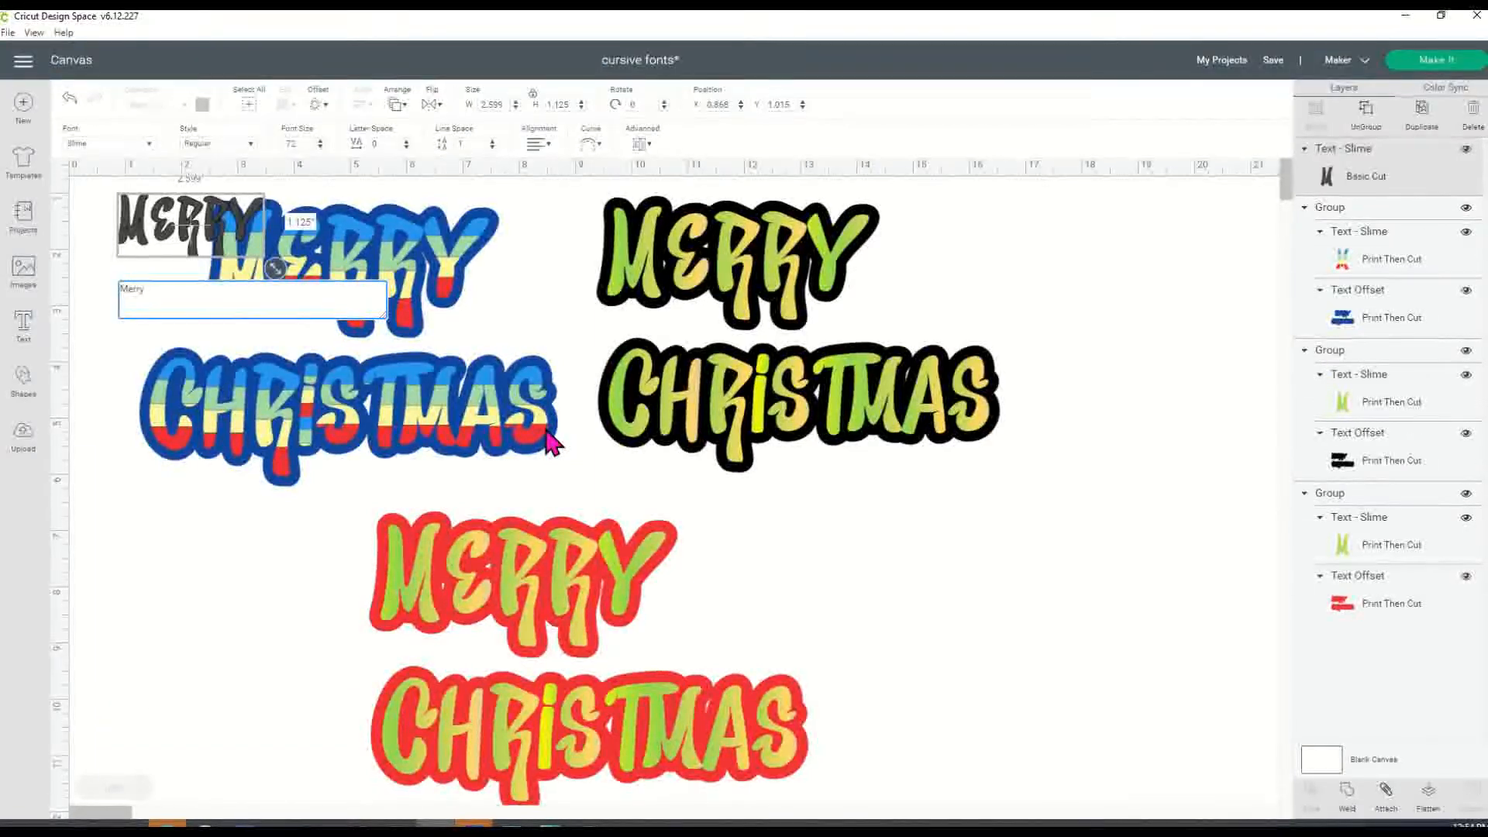
pyautogui.press('Return')
pyautogui.write('Chr')
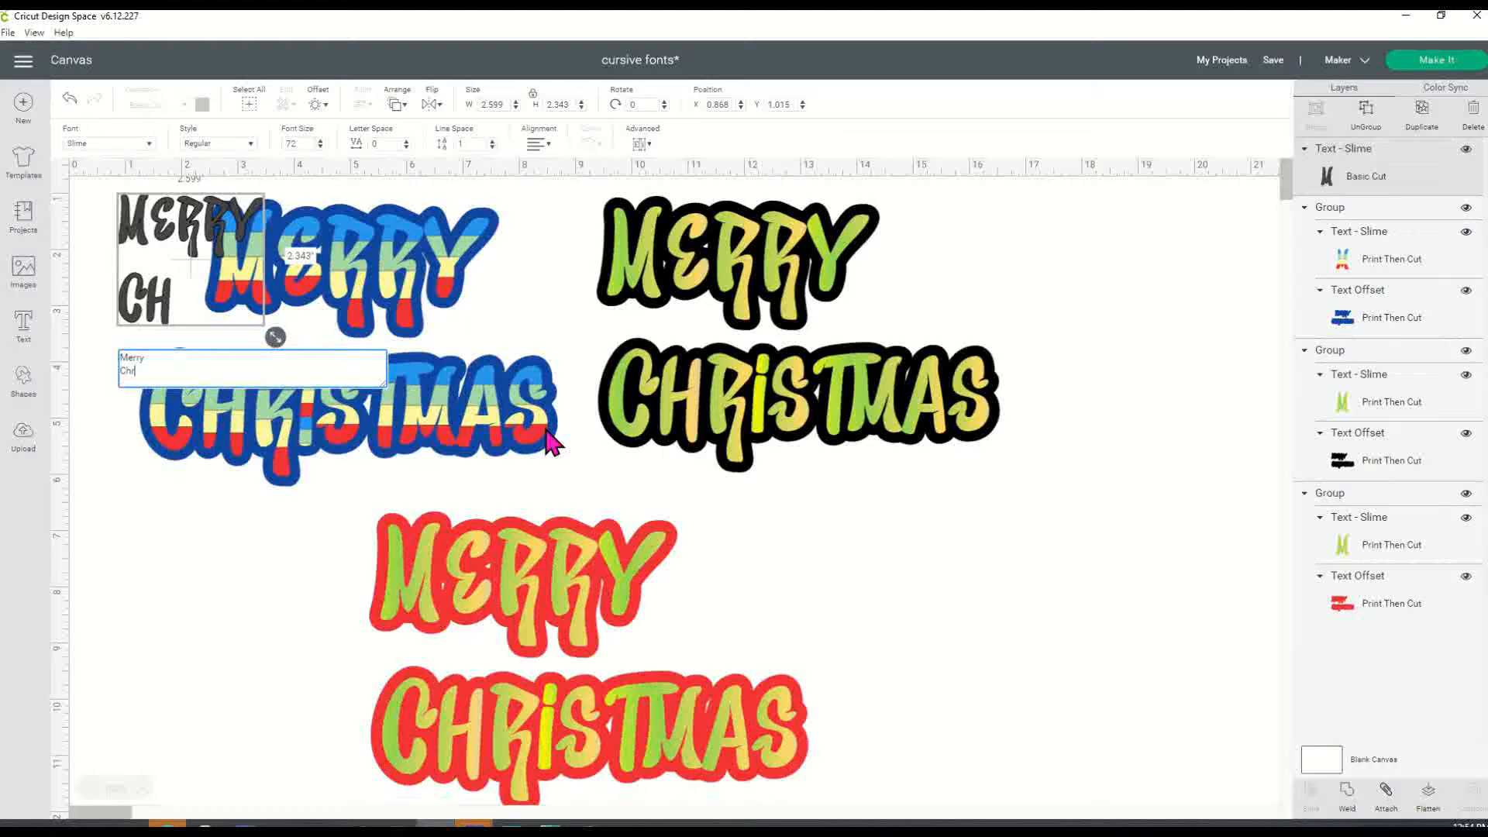
pyautogui.write('istmas')
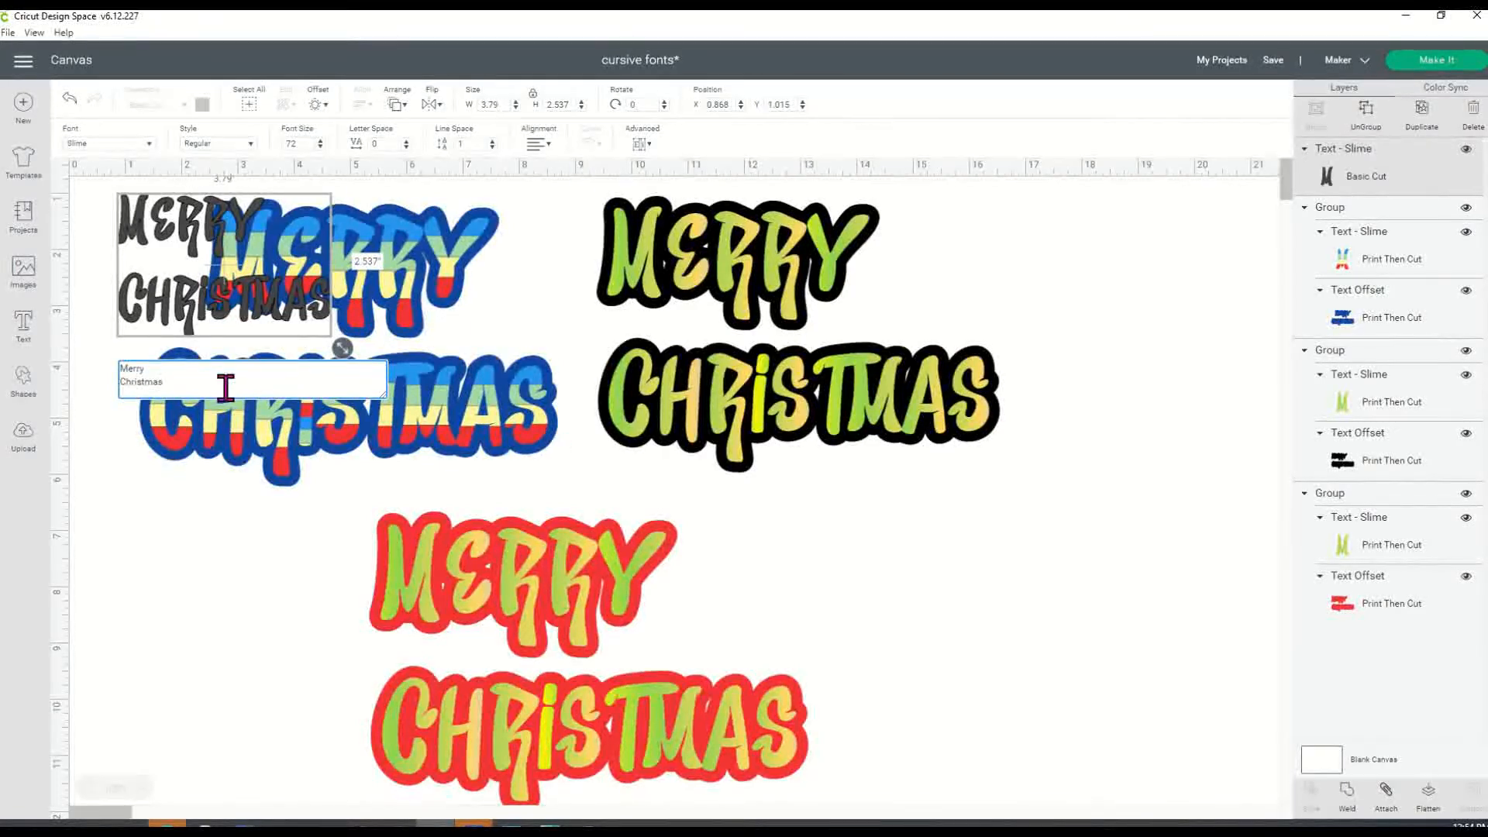
# Step: Place the new text below the black-outlined design and move the red-outlined design beneath the blue-outlined one
pyautogui.moveTo(225, 298); pyautogui.dragTo(729, 659)
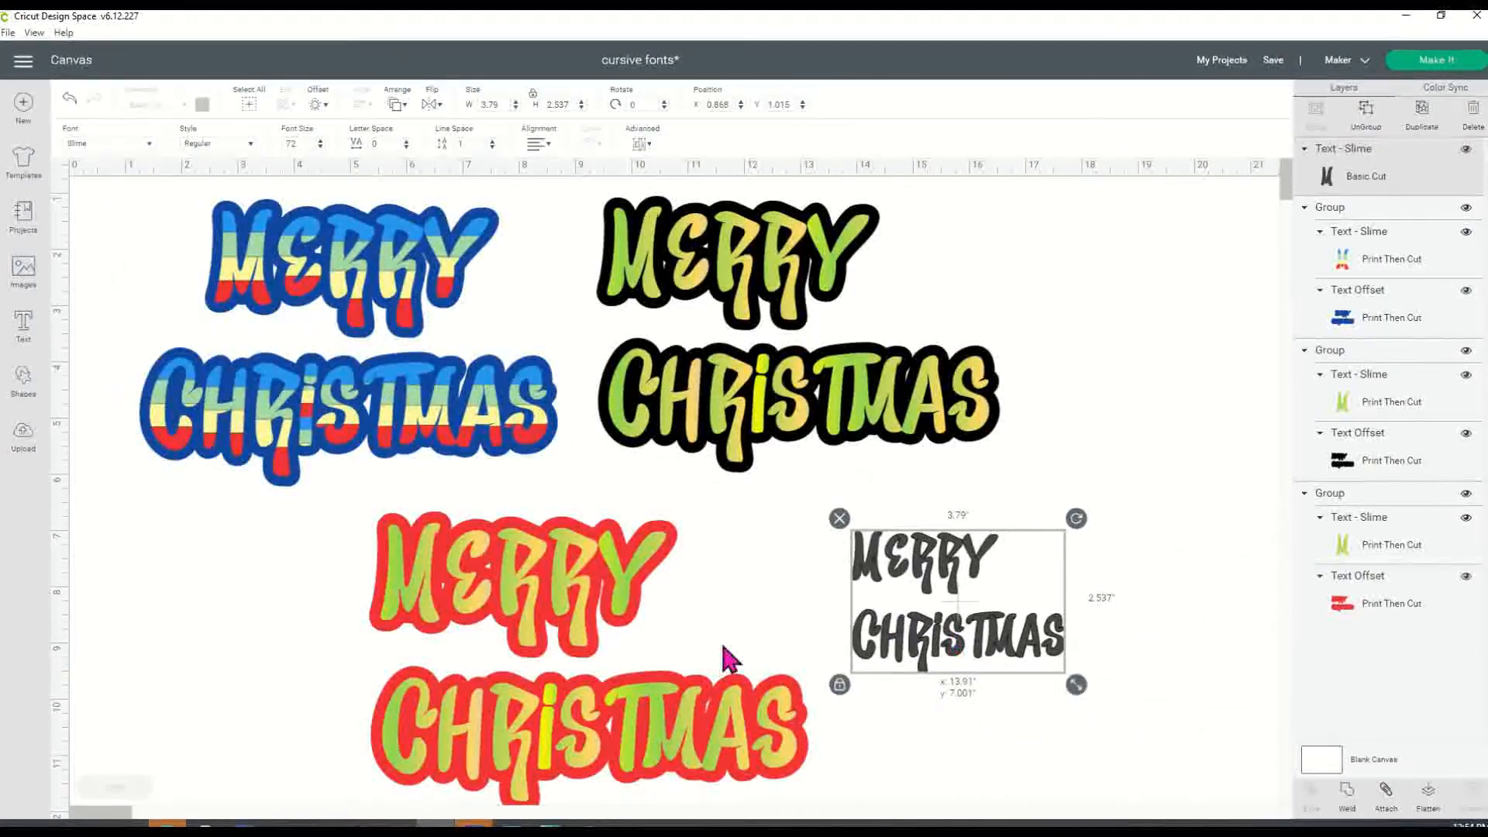
pyautogui.moveTo(432, 635); pyautogui.dragTo(194, 626)
# Step: Set the new Merry Christmas text to Print Then Cut and fill it with the uploaded yellow, green and red striped gradient pattern
pyautogui.click(935, 590)
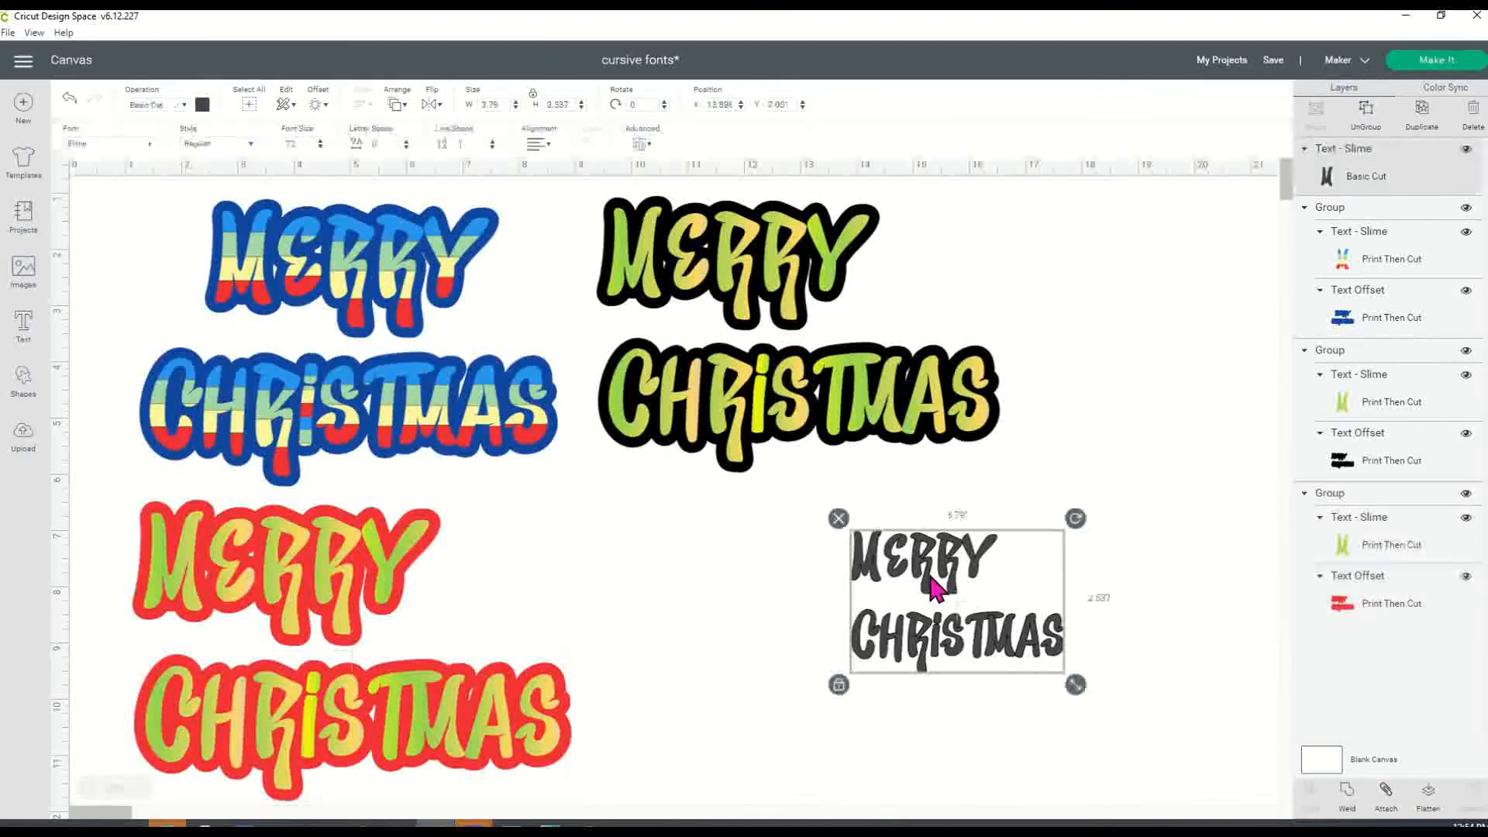
pyautogui.click(185, 106)
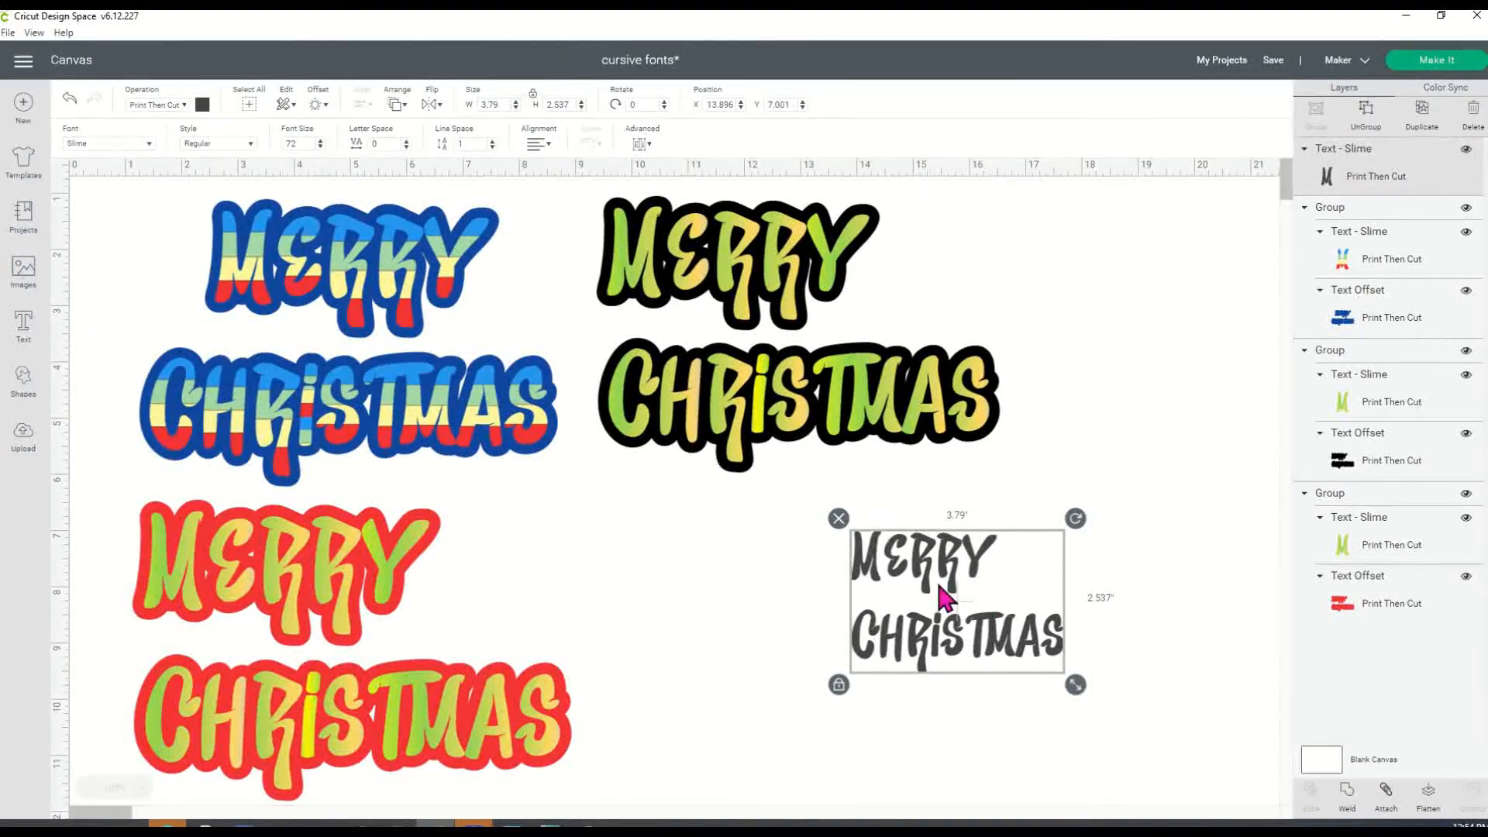
pyautogui.click(202, 106)
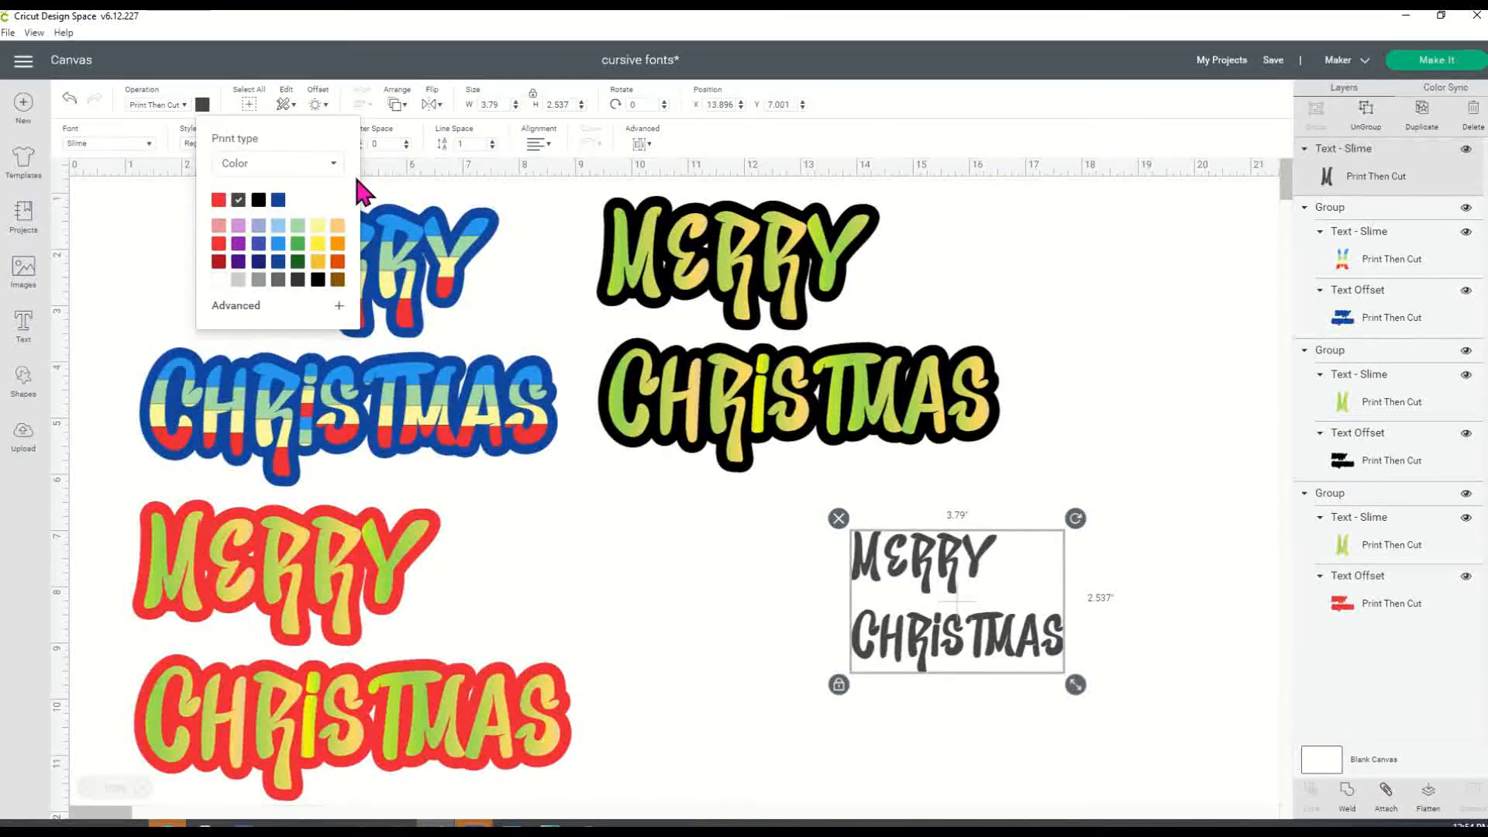
pyautogui.click(304, 164)
pyautogui.click(256, 210)
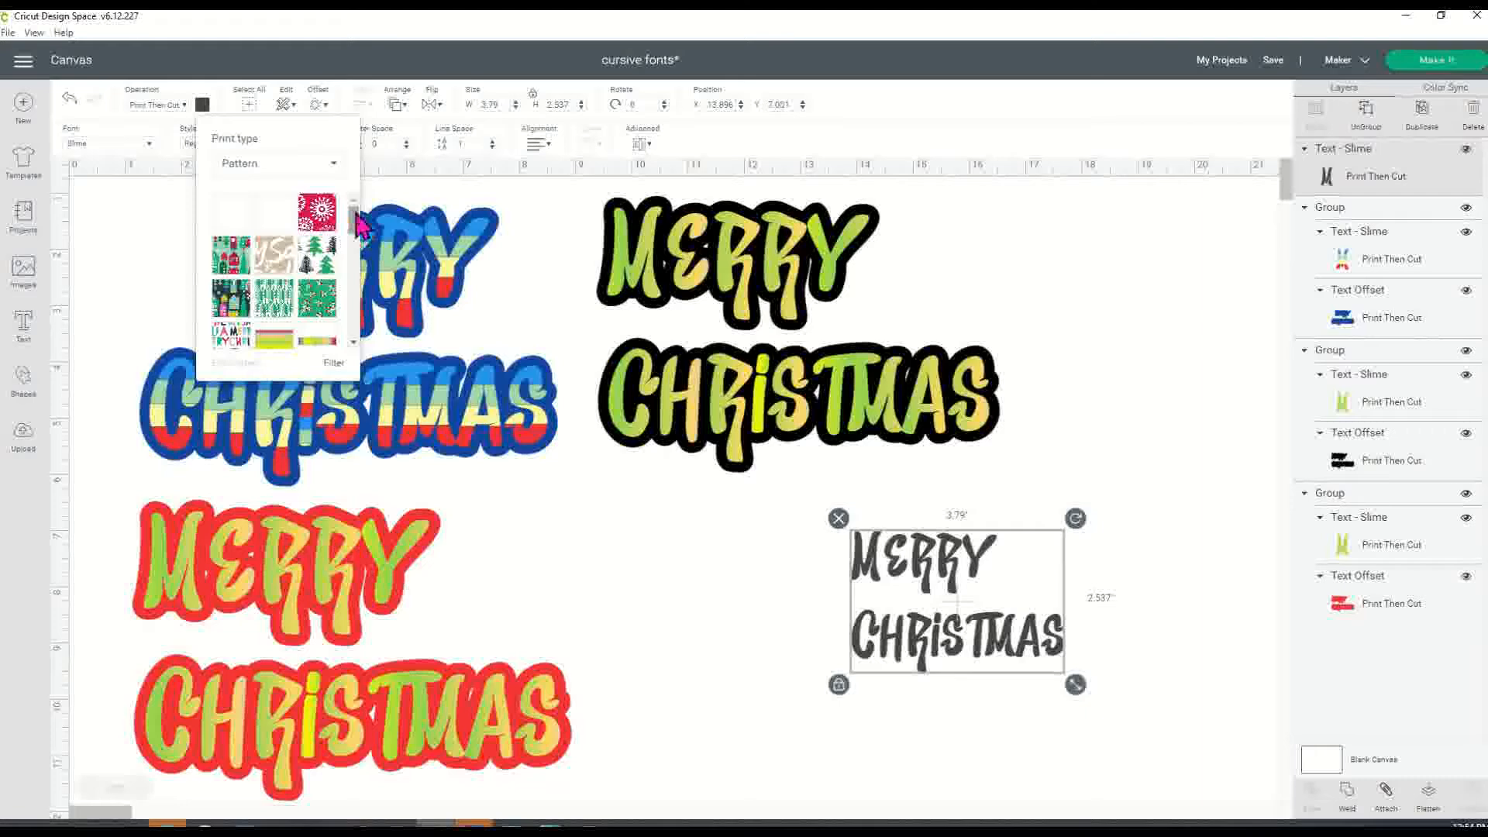
pyautogui.click(353, 343)
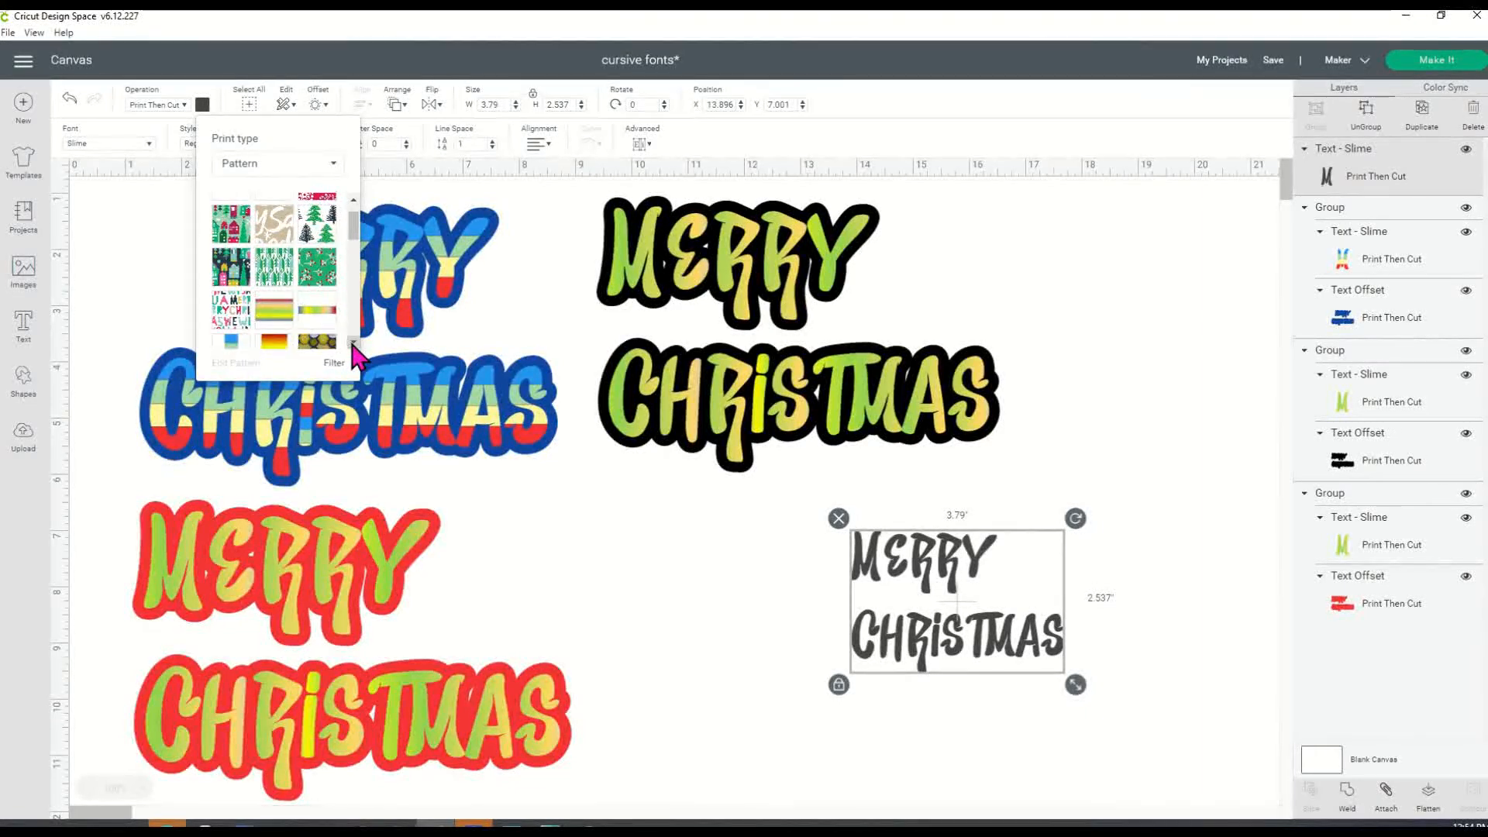
pyautogui.click(353, 343)
pyautogui.click(353, 342)
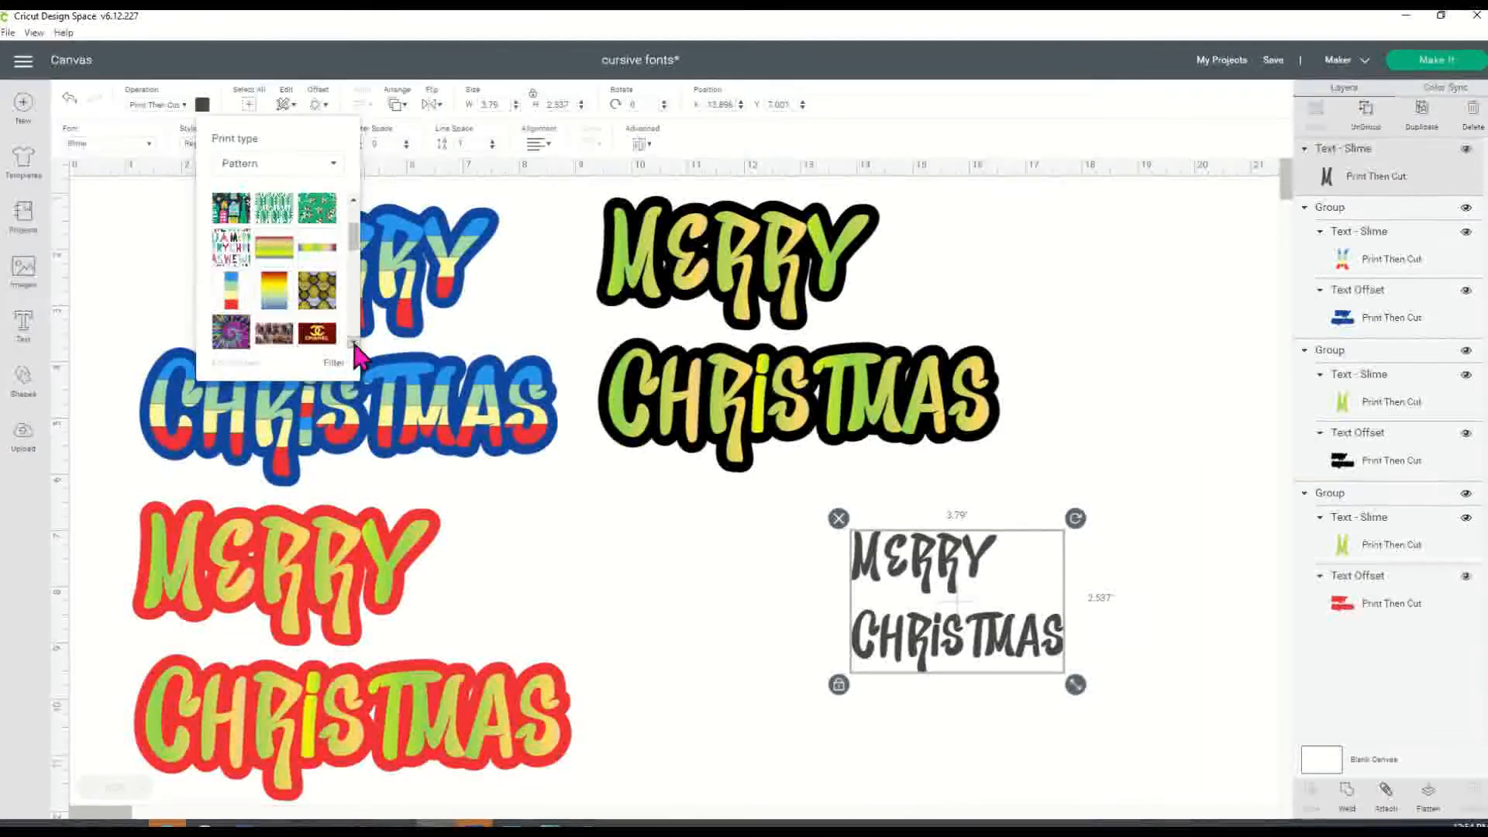
pyautogui.click(279, 250)
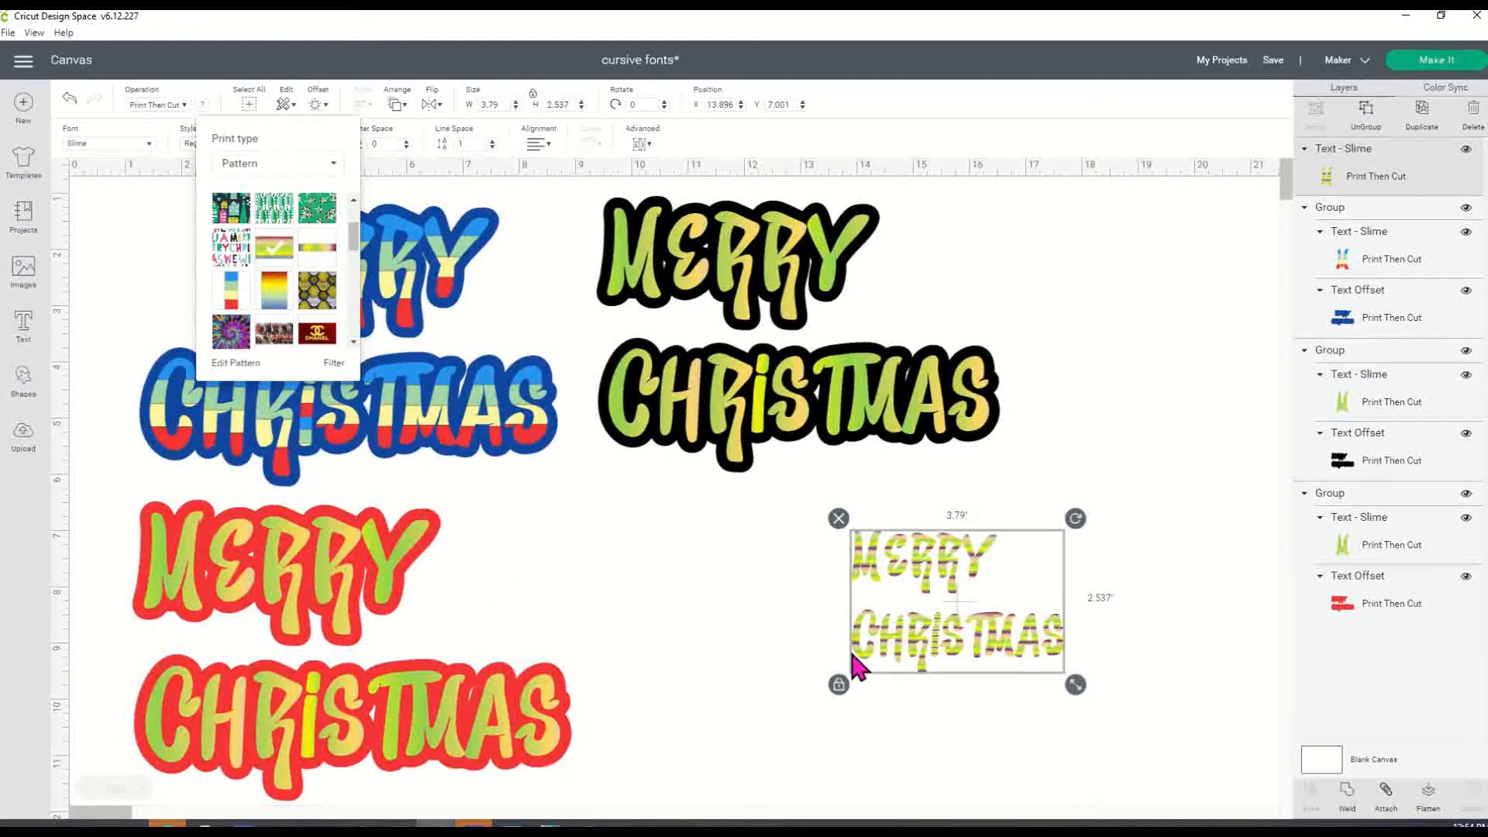
pyautogui.click(714, 631)
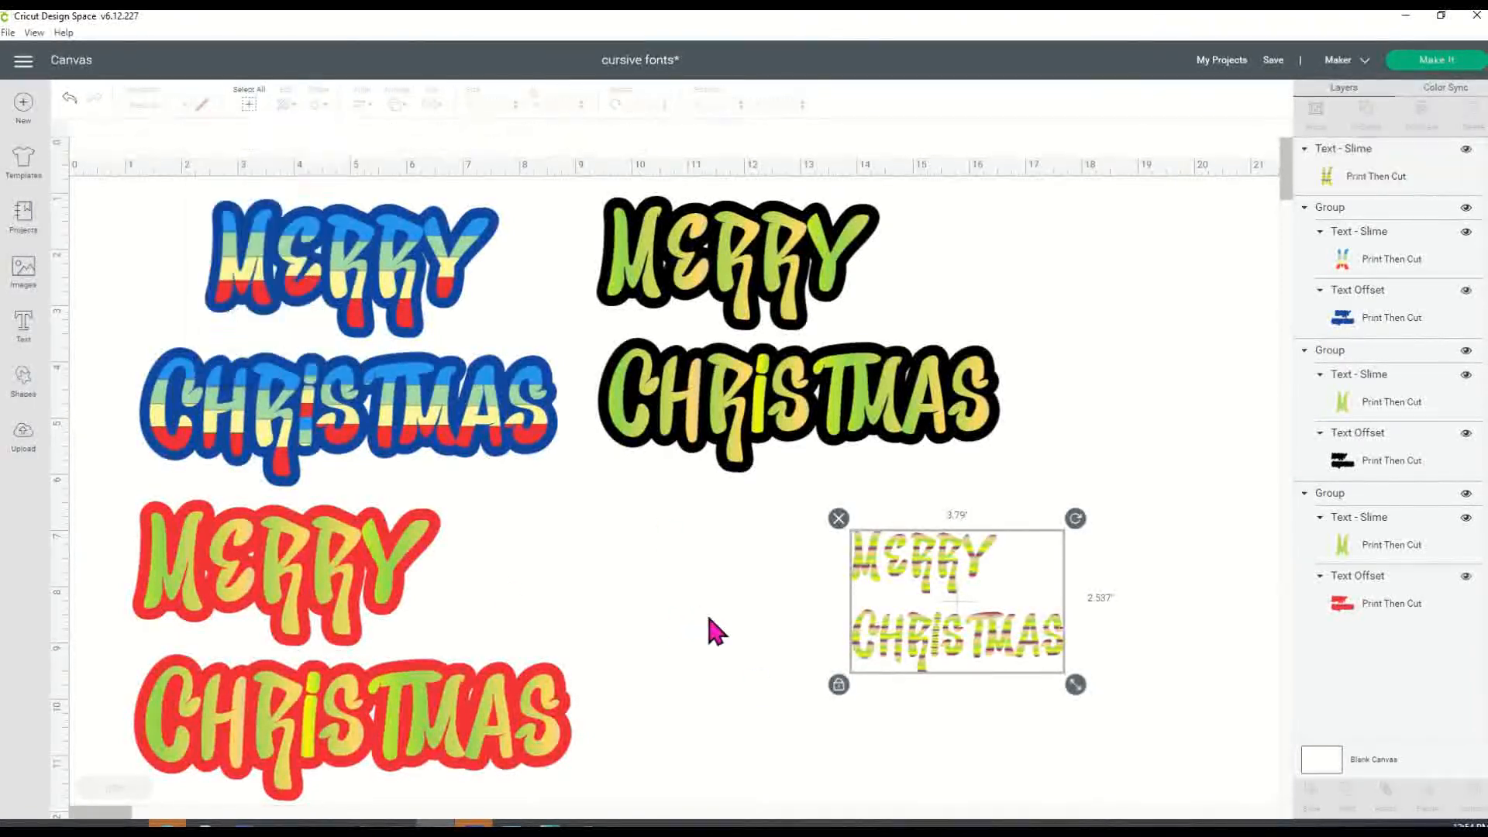
# Step: Enlarge the pattern-filled text to about 8.25 in wide and place it beside the red-outlined design
pyautogui.click(1020, 661)
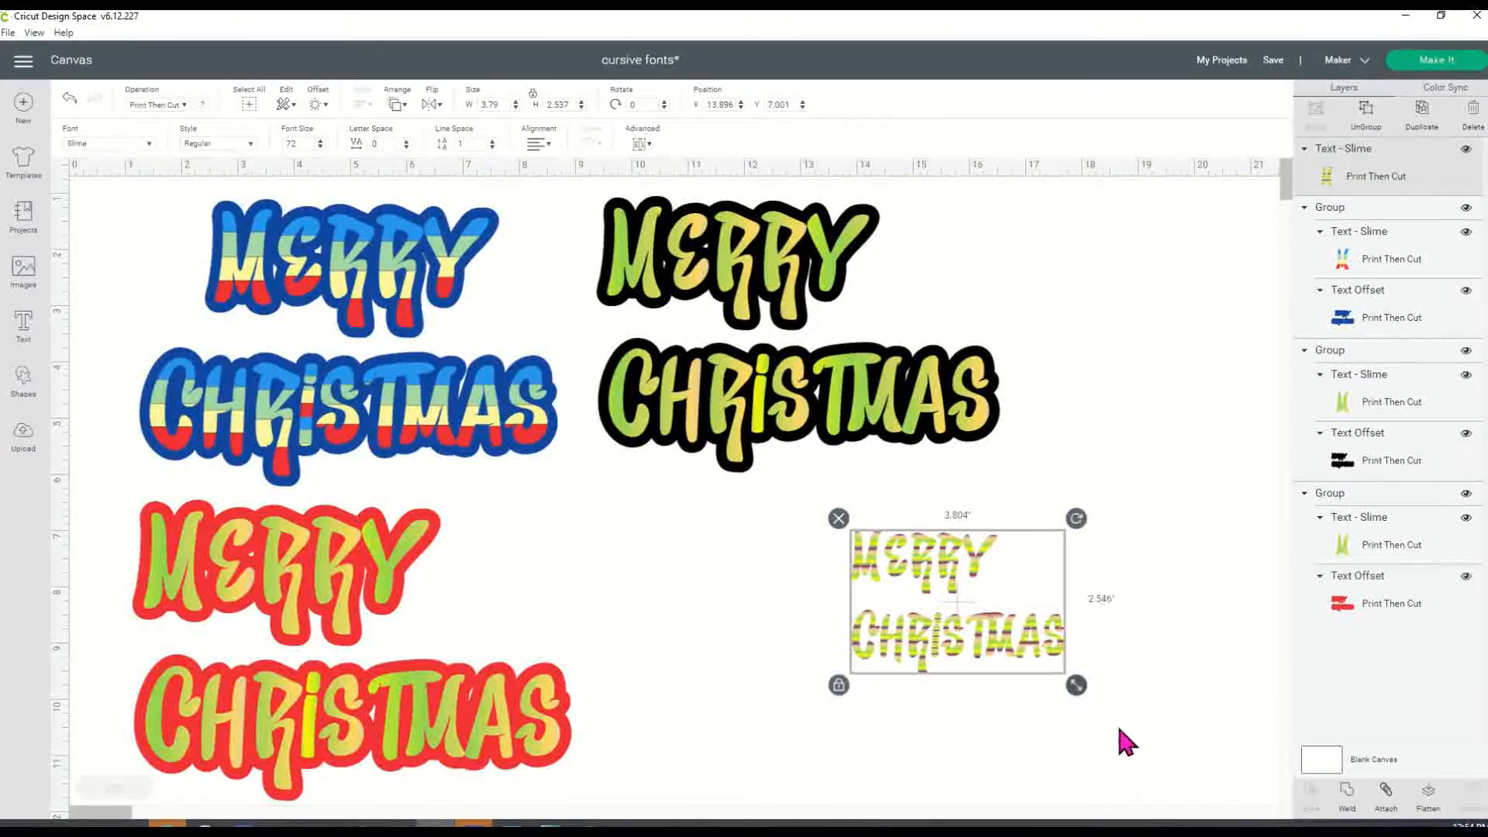
pyautogui.moveTo(1076, 685); pyautogui.dragTo(1322, 830)
pyautogui.moveTo(1079, 704); pyautogui.dragTo(888, 717)
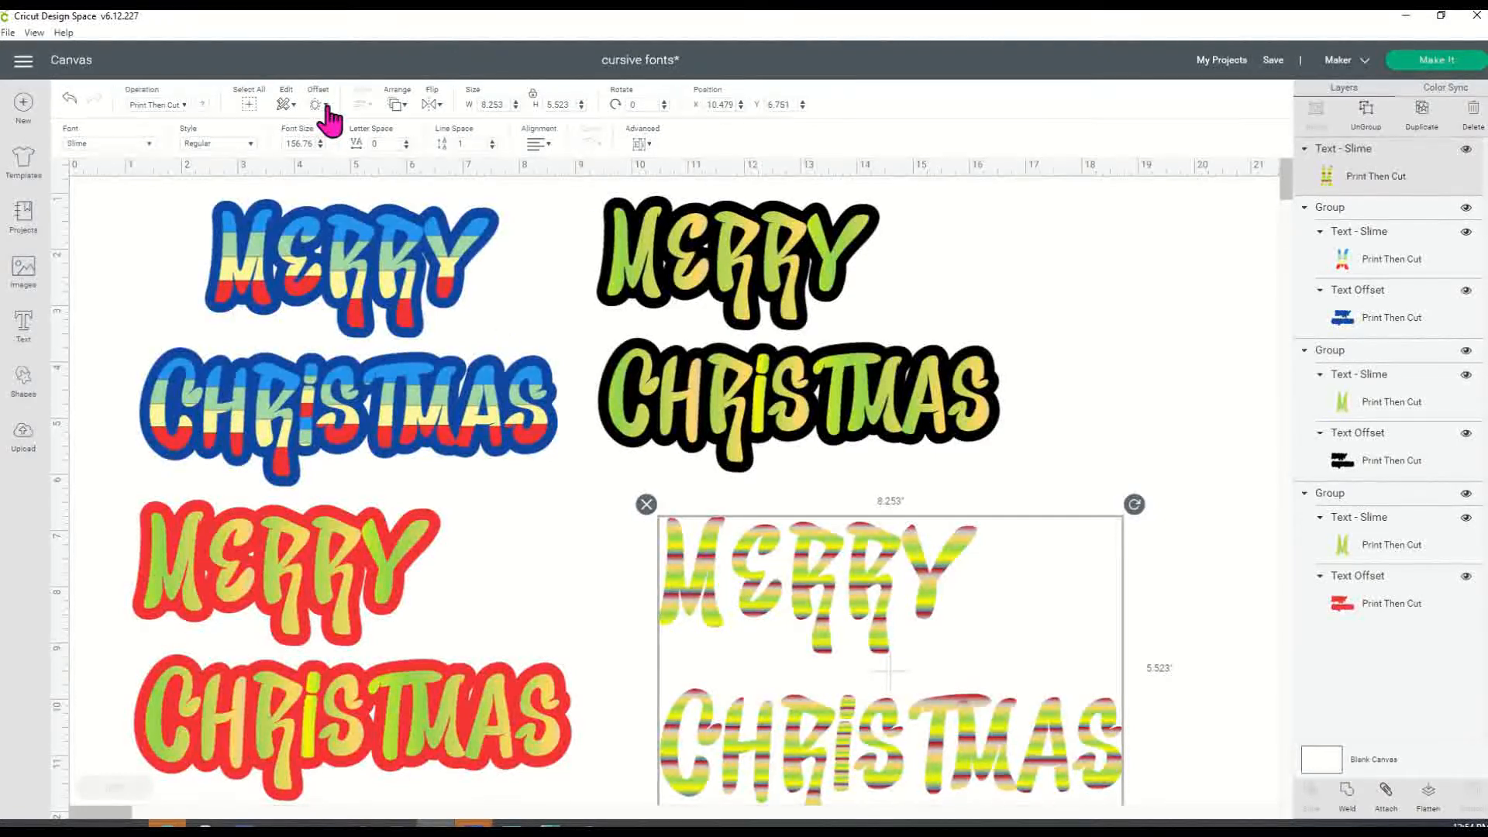
# Step: Edit the text's pattern fill and set its scale to 312
pyautogui.click(203, 107)
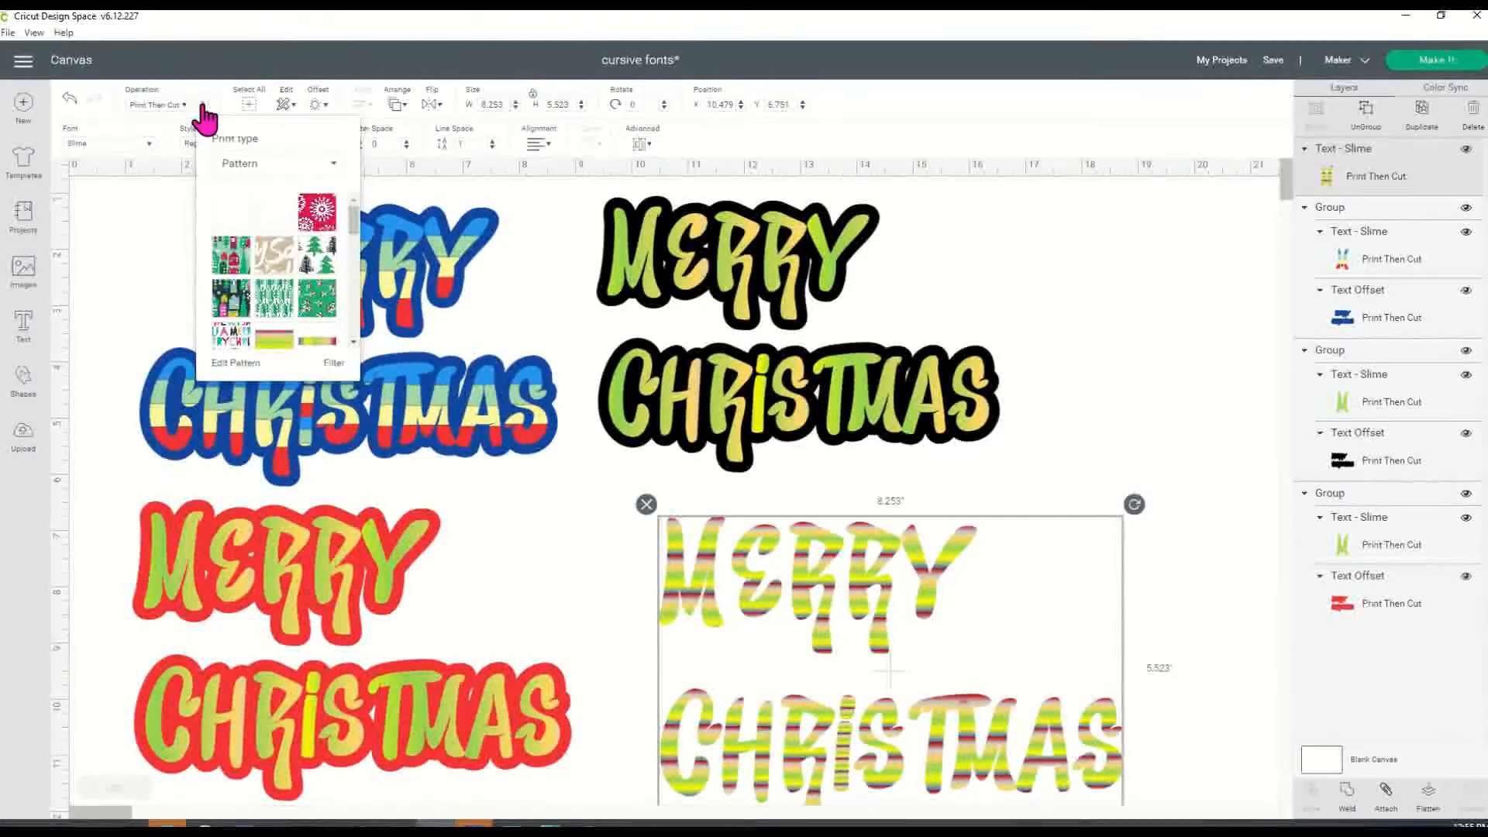
pyautogui.click(245, 370)
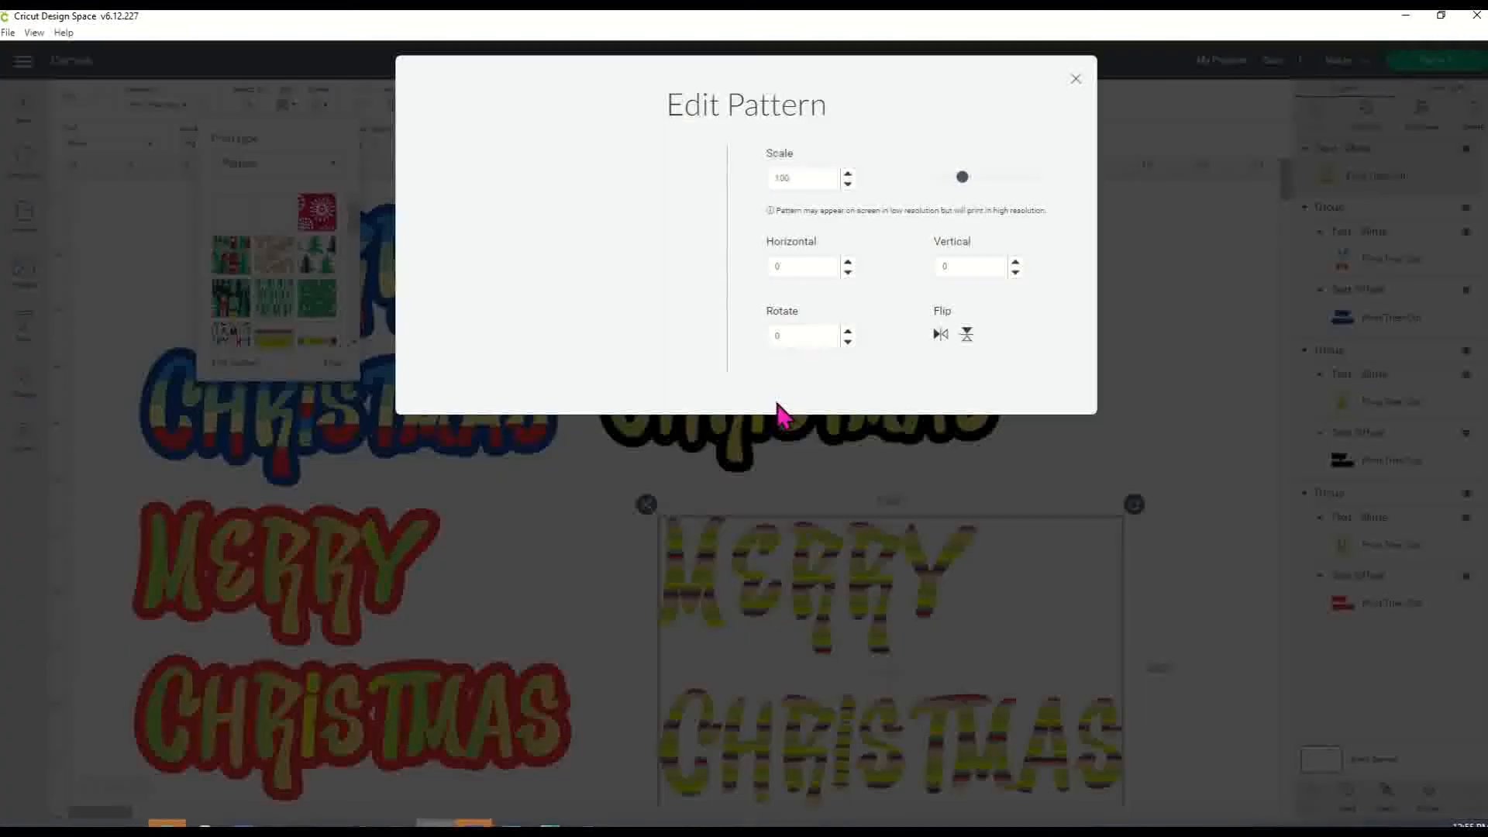
pyautogui.moveTo(963, 178); pyautogui.dragTo(988, 188)
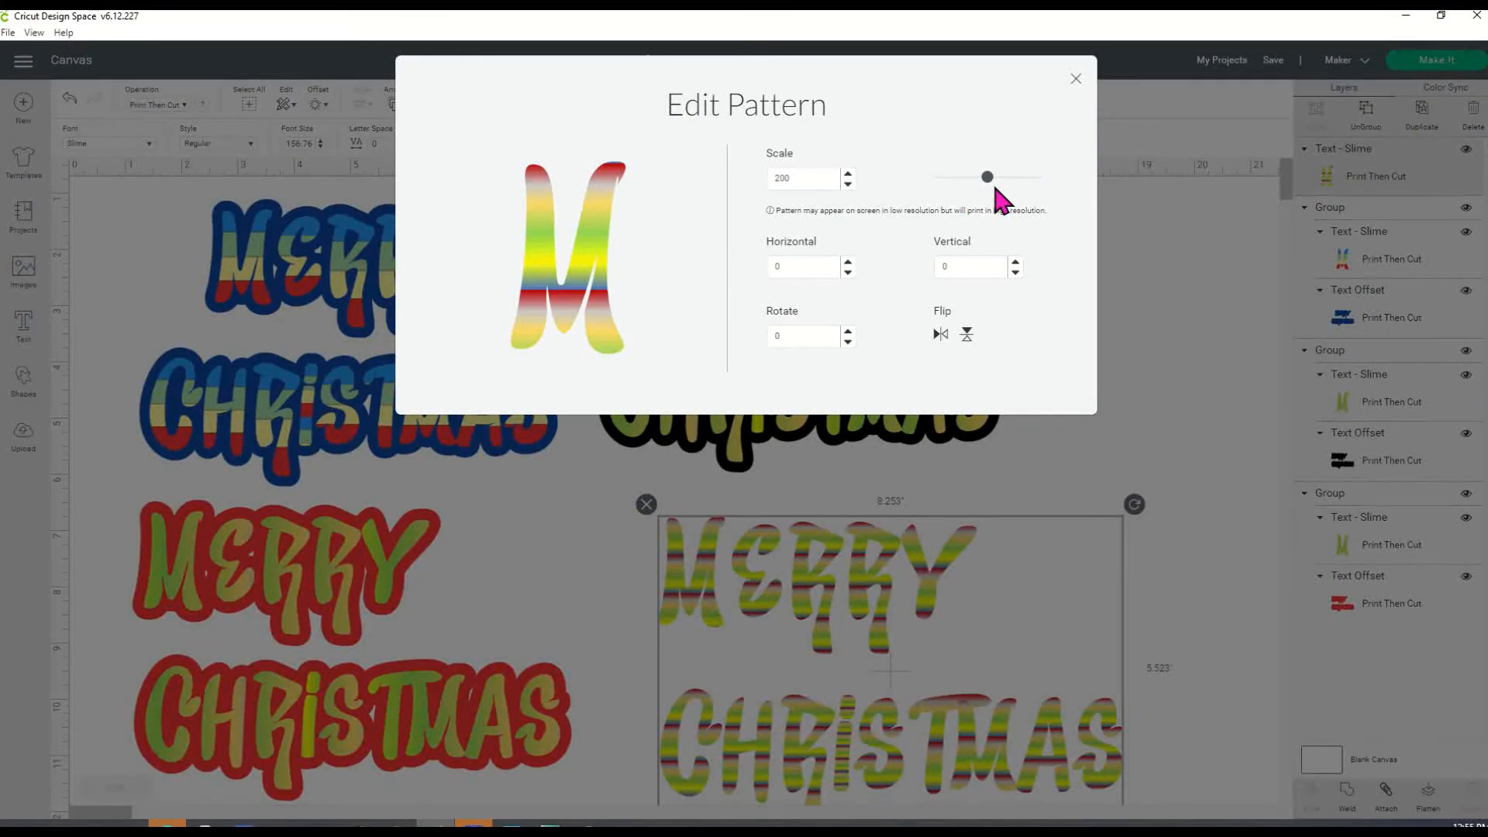
pyautogui.moveTo(987, 179); pyautogui.dragTo(1020, 195)
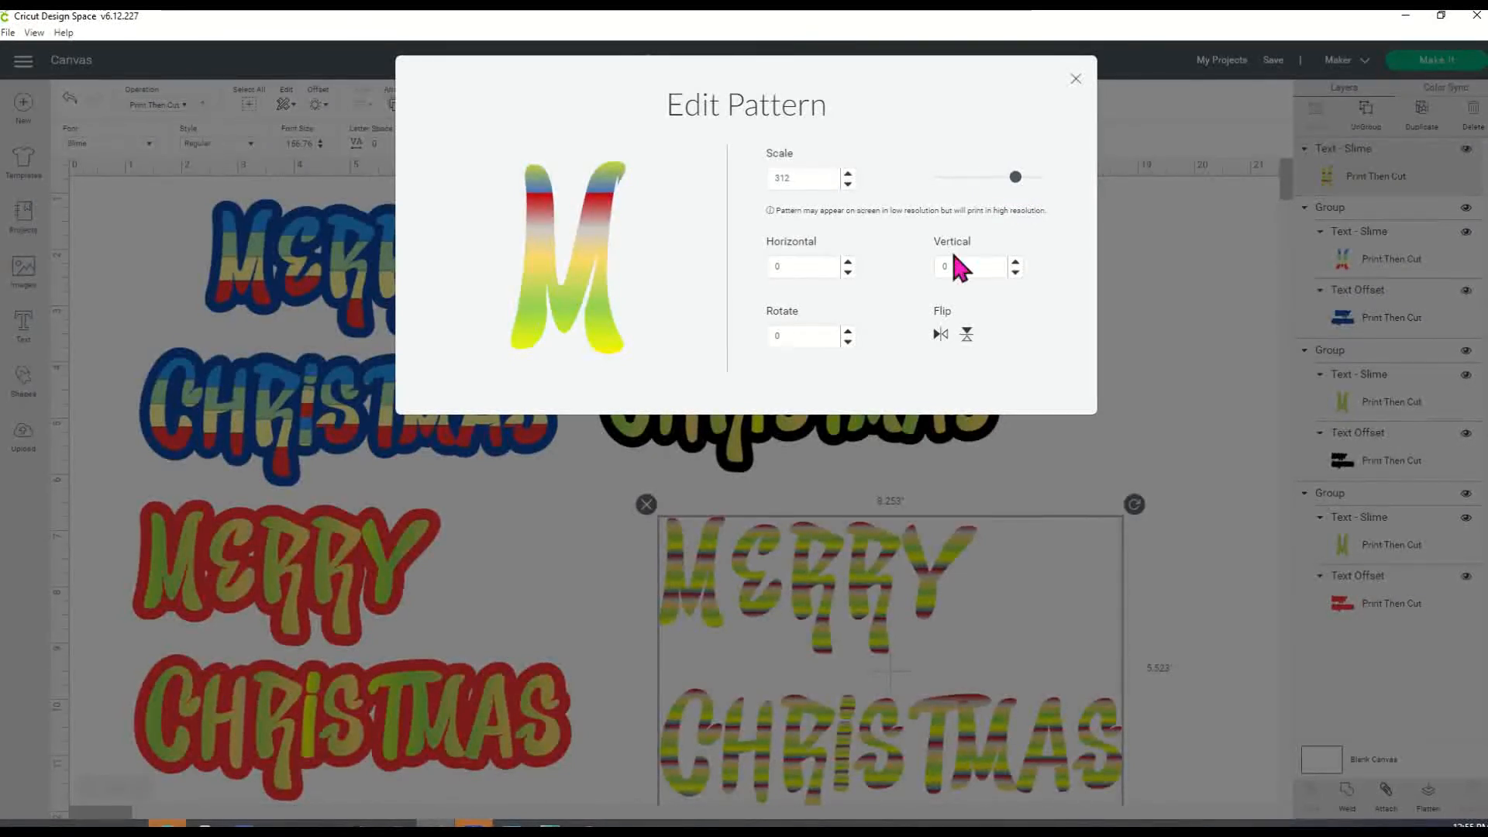
pyautogui.click(1136, 459)
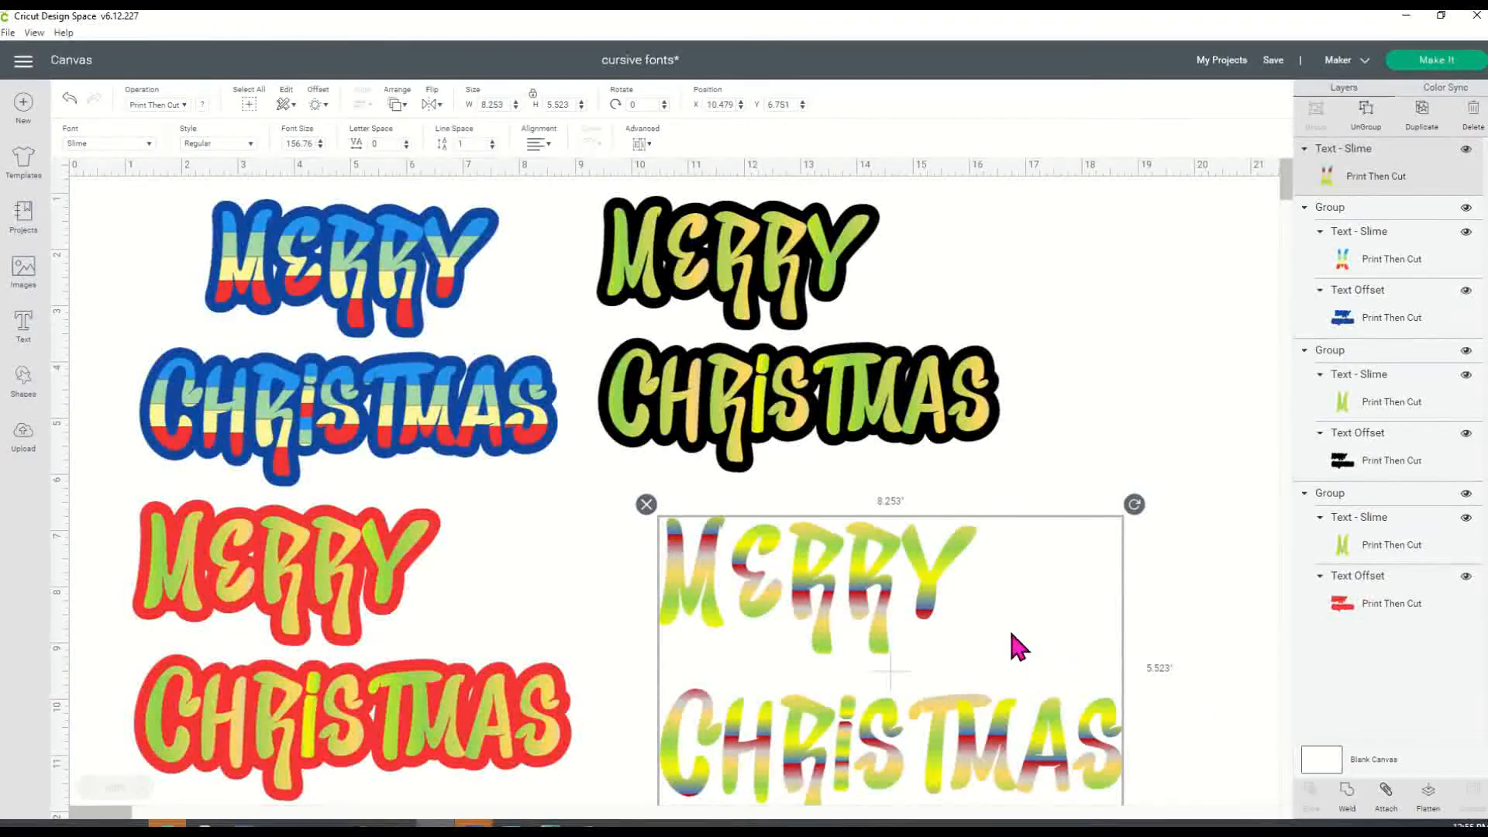
# Step: Shrink the text to about 6.475 in wide and add a welded, rounded offset of 0.153 in around it
pyautogui.scroll(-2, 1107, 729)
pyautogui.moveTo(1136, 686); pyautogui.dragTo(1040, 621)
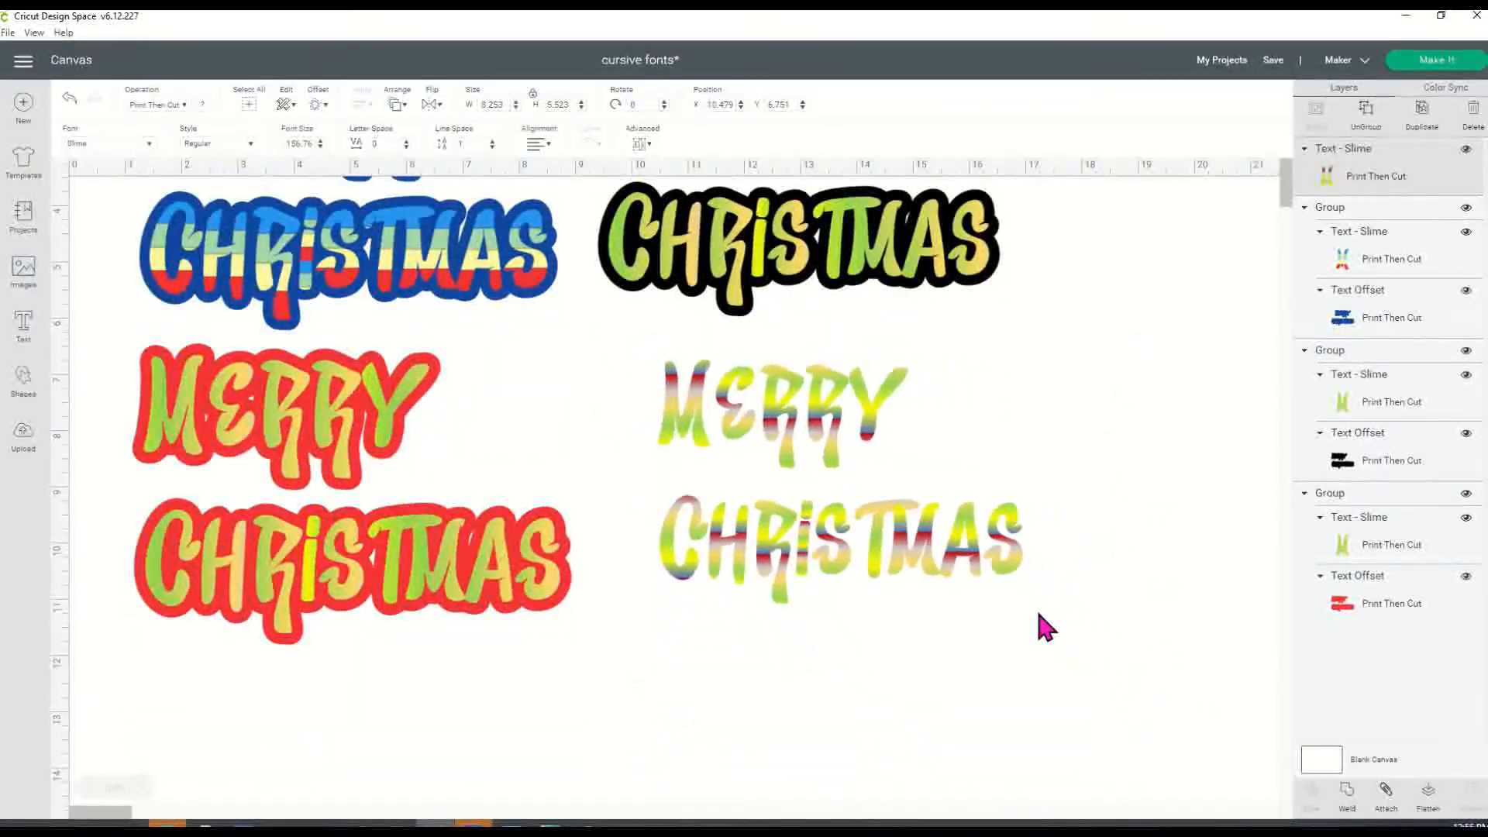
pyautogui.moveTo(659, 31)
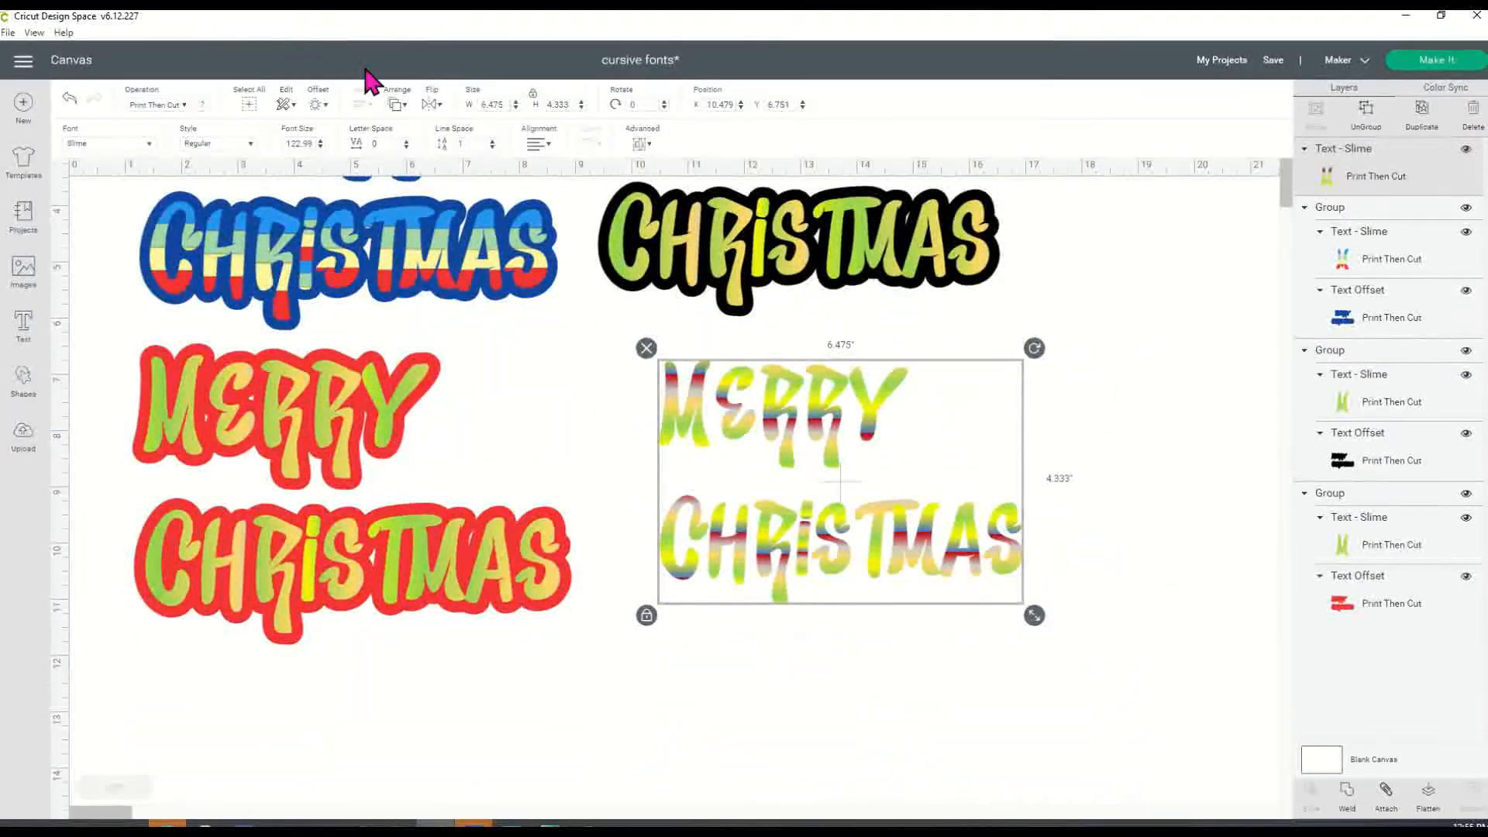
pyautogui.click(319, 109)
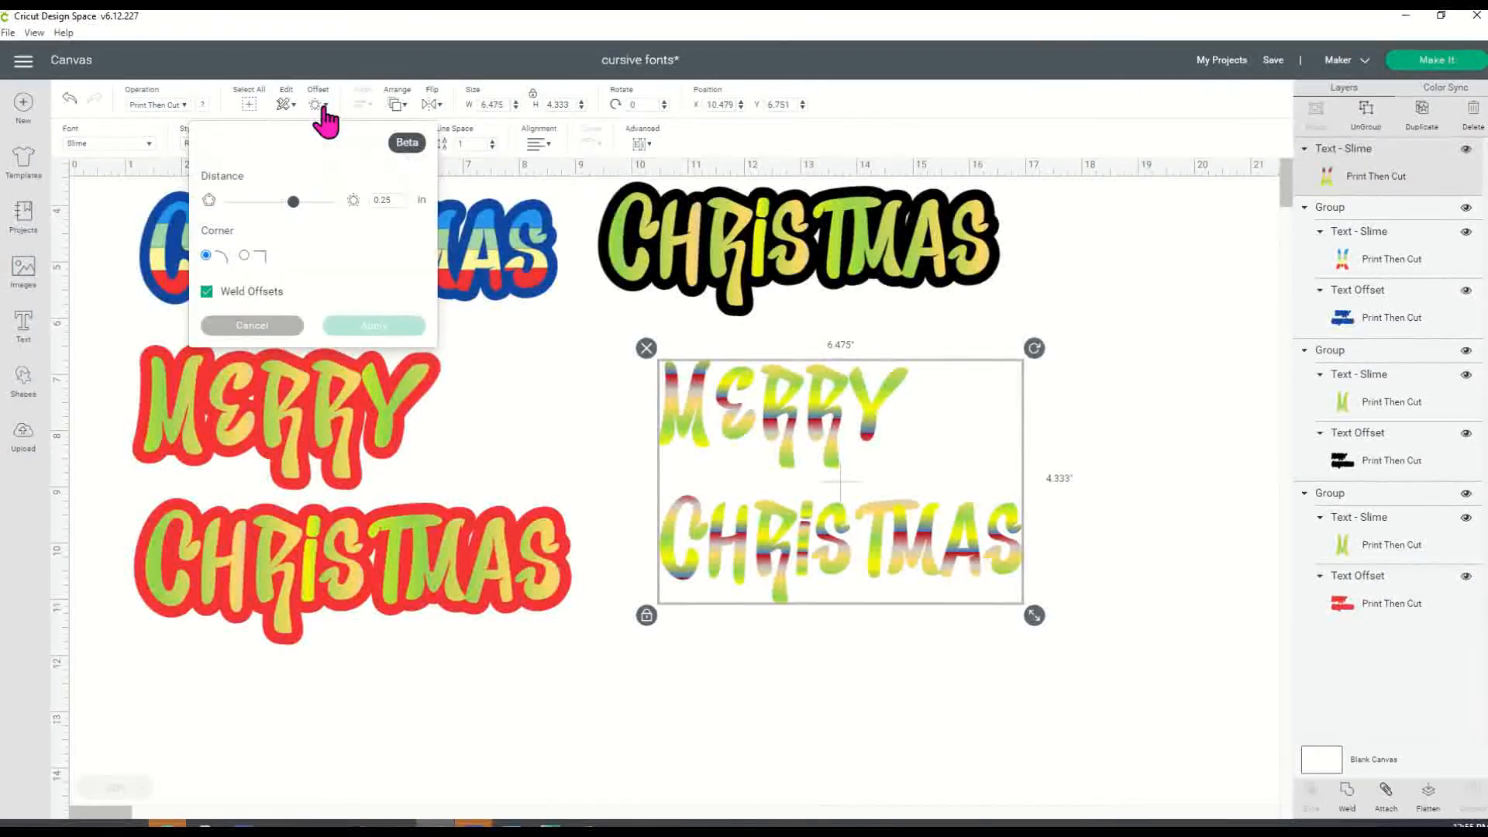
pyautogui.click(289, 202)
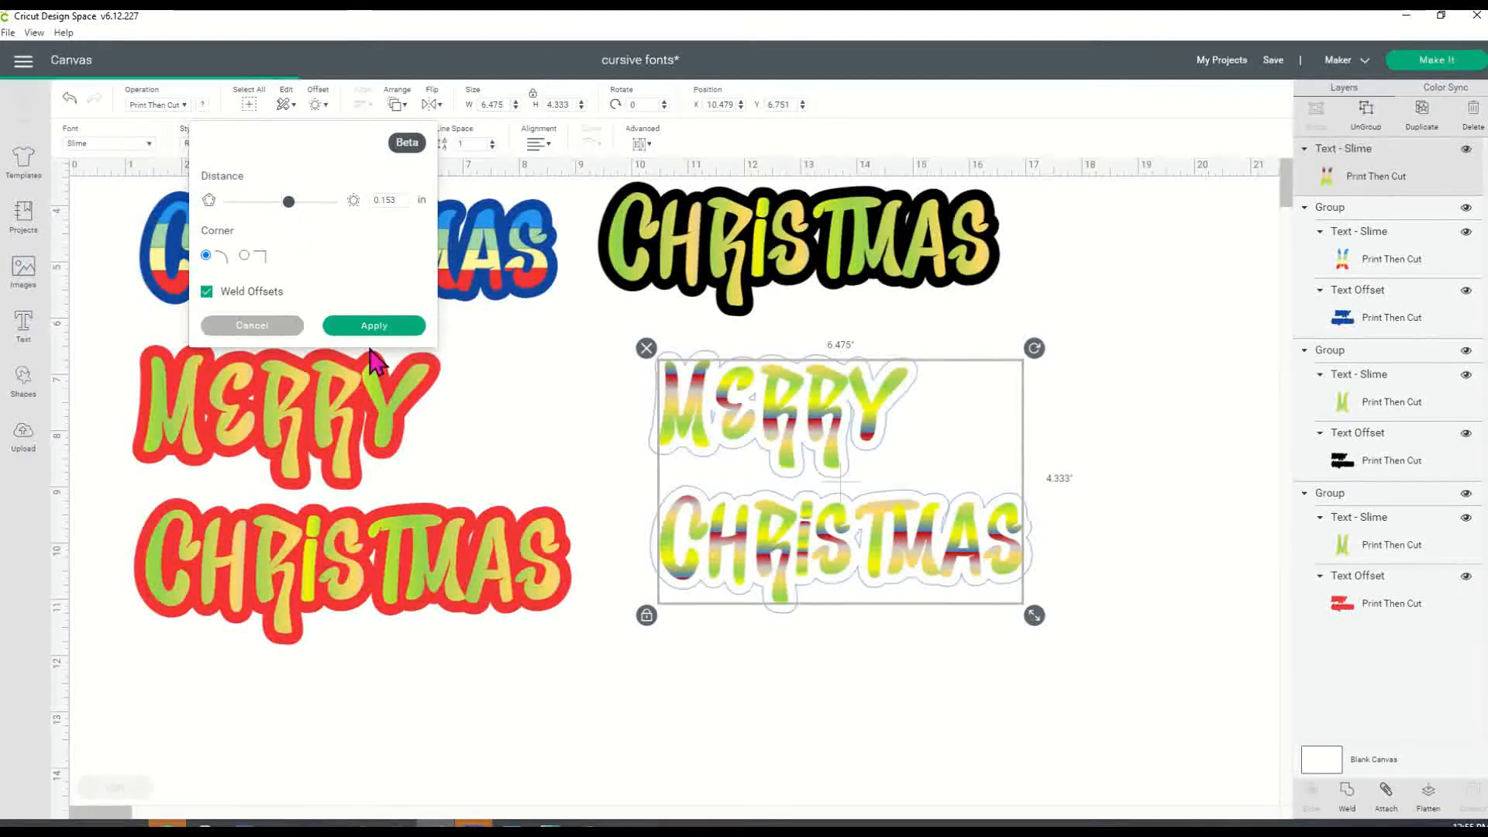
pyautogui.click(380, 325)
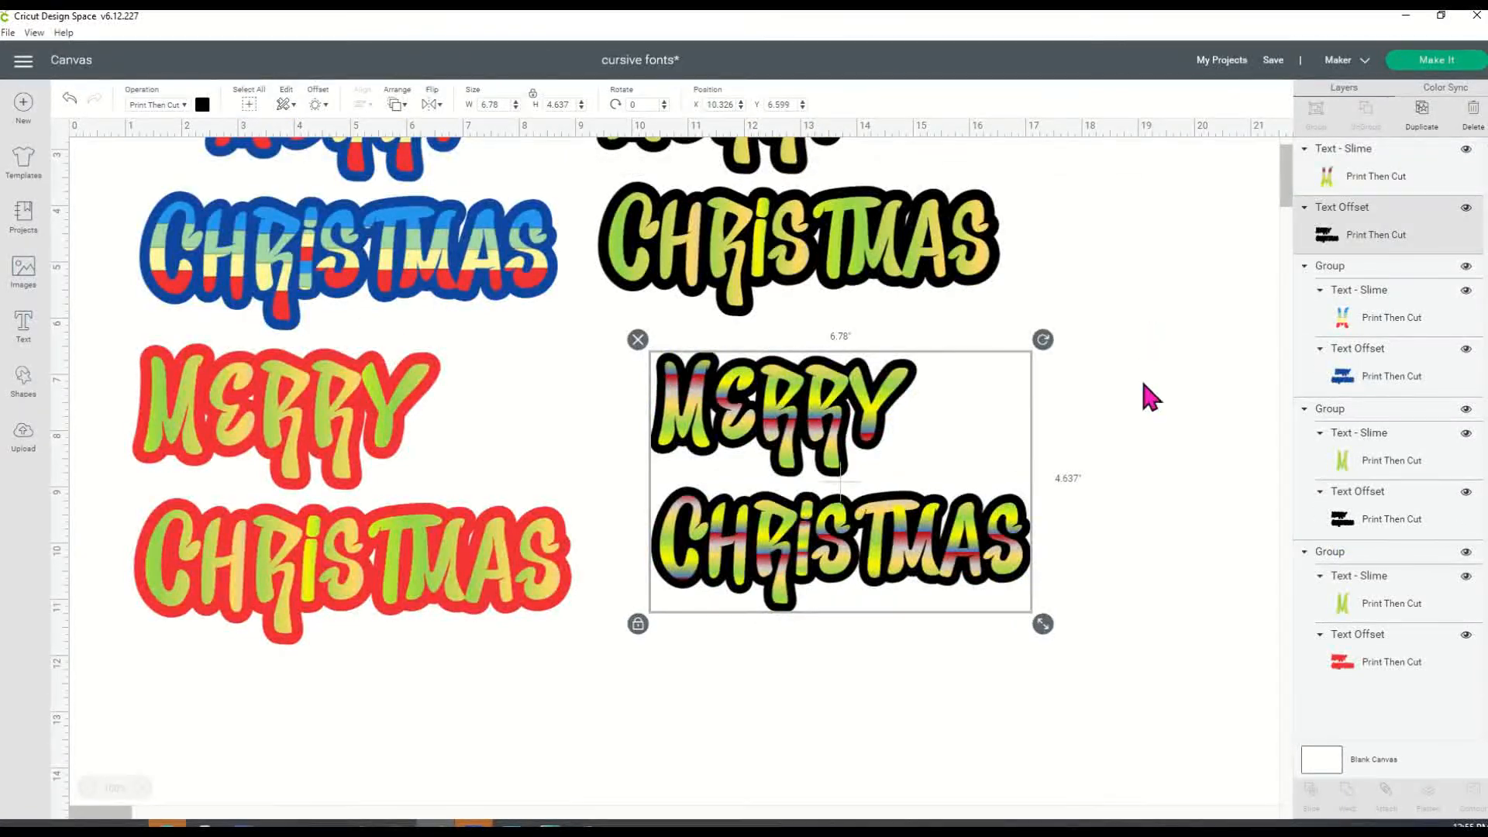
pyautogui.click(941, 651)
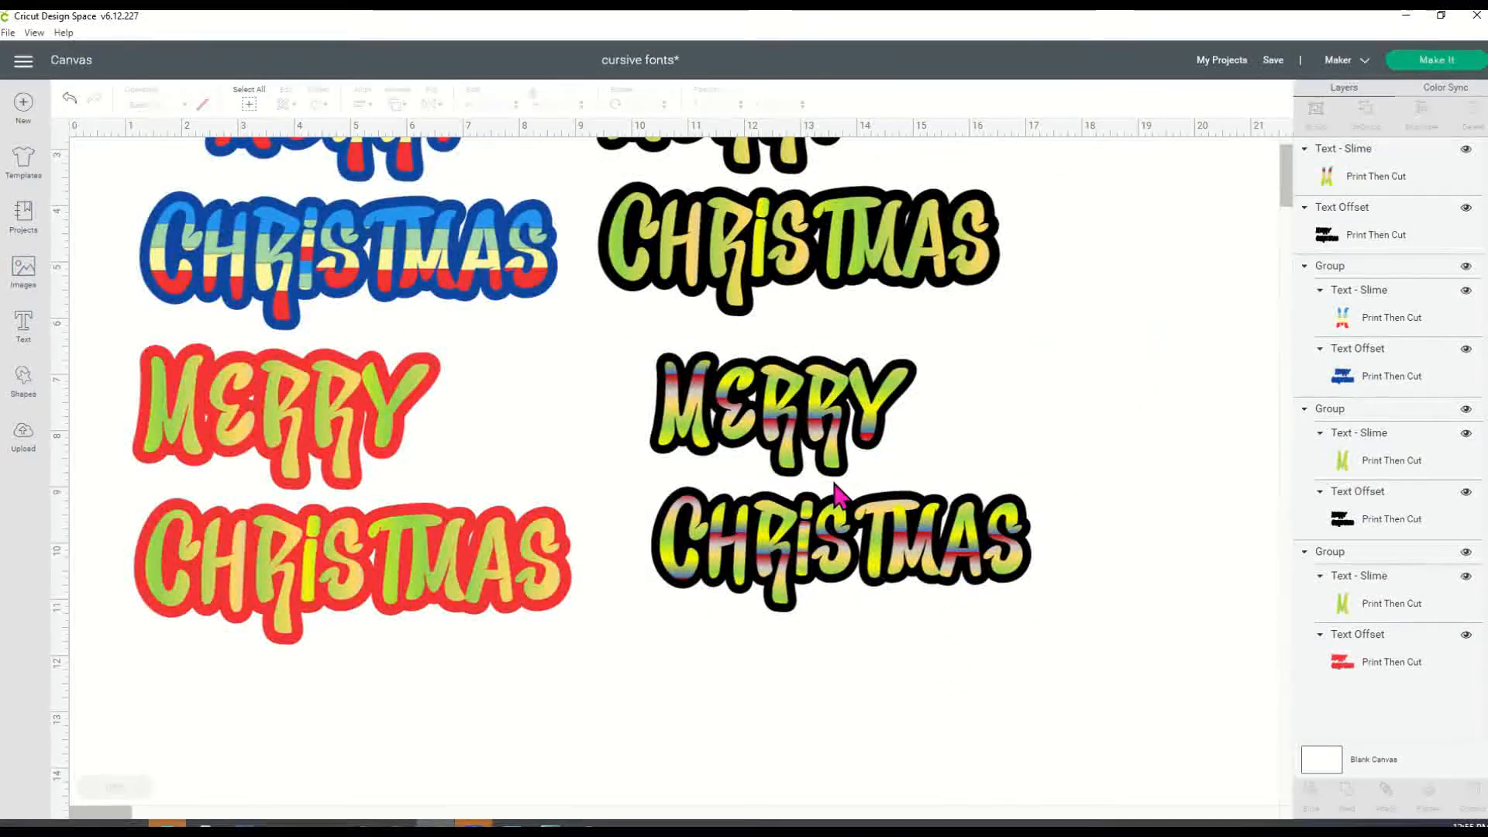
# Step: Try orange, yellow, green and lighter purple shades on the new text's offset, settling on dark purple
pyautogui.scroll(1, 889, 348)
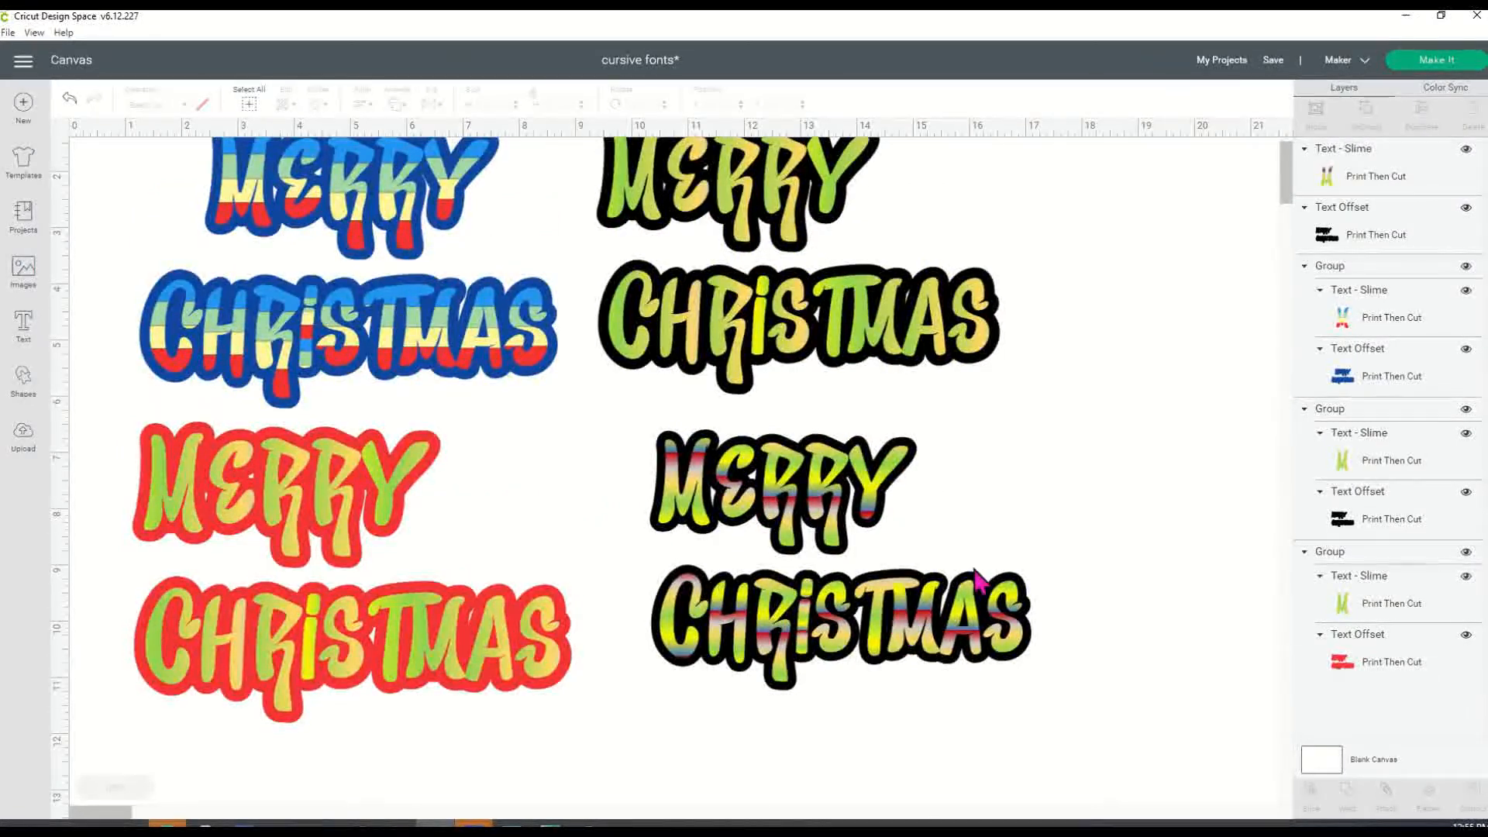
pyautogui.click(711, 448)
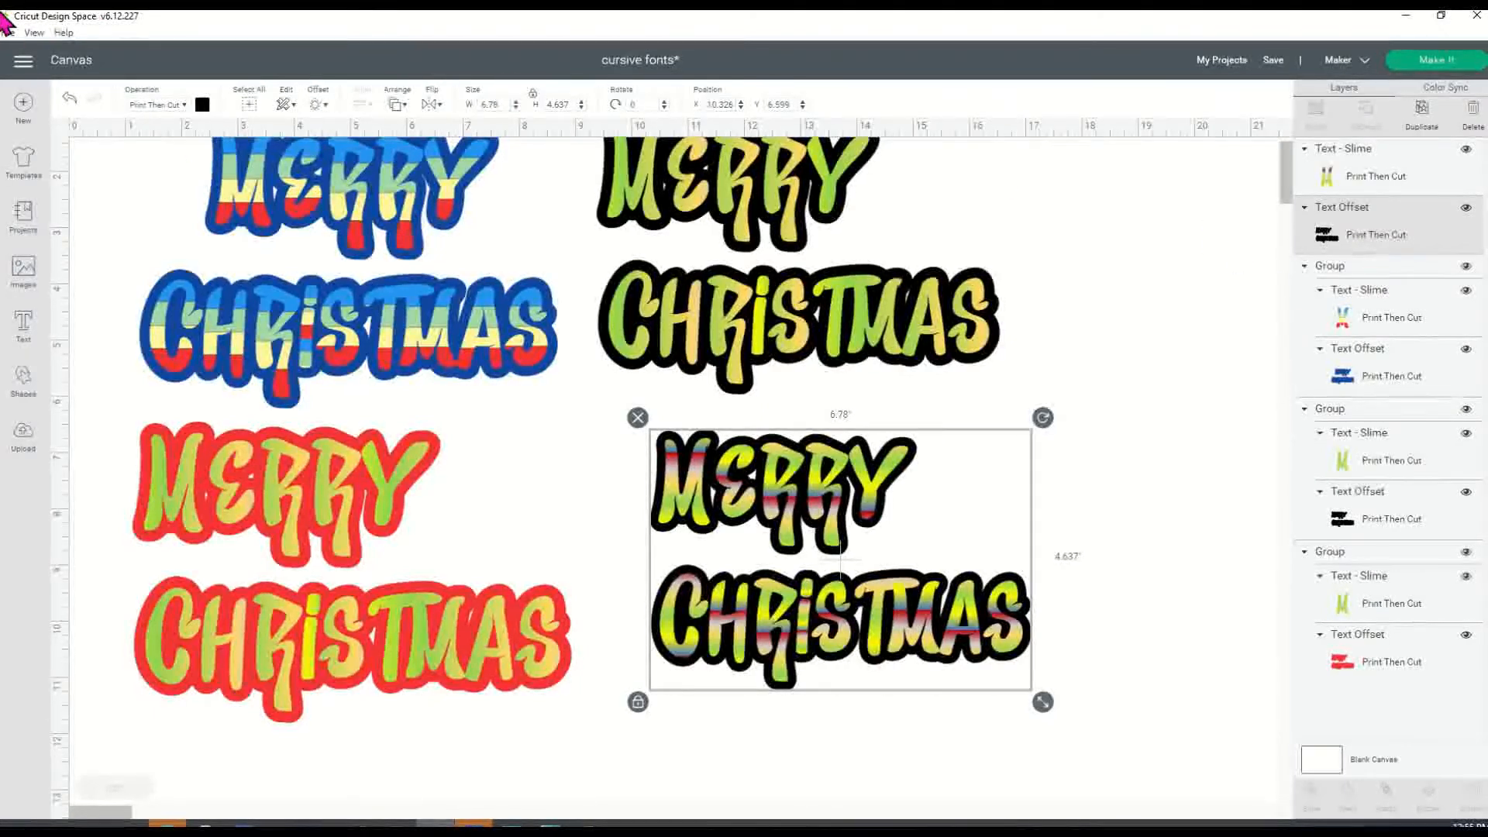
pyautogui.click(202, 106)
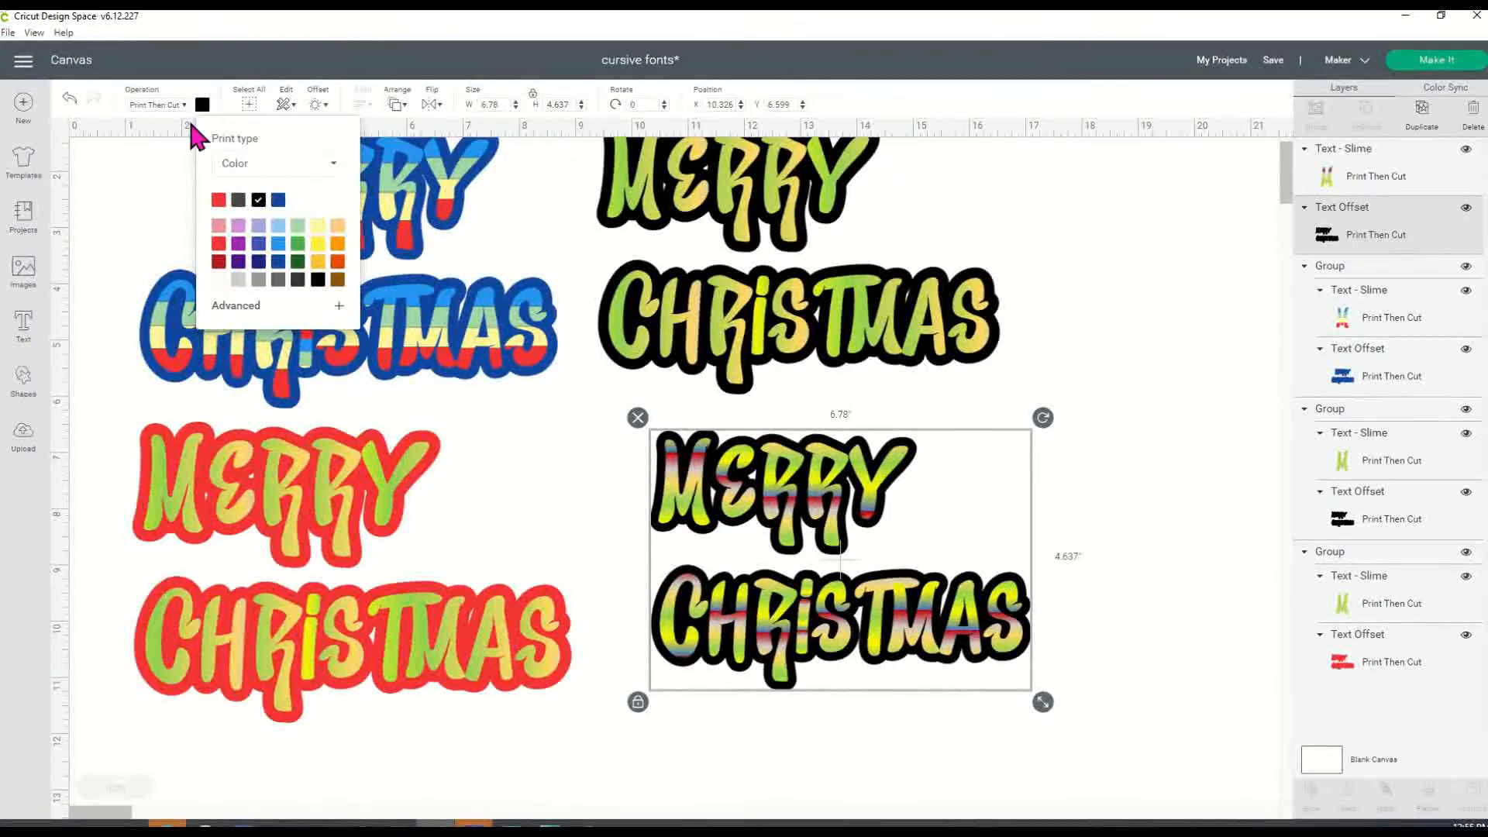
pyautogui.click(338, 261)
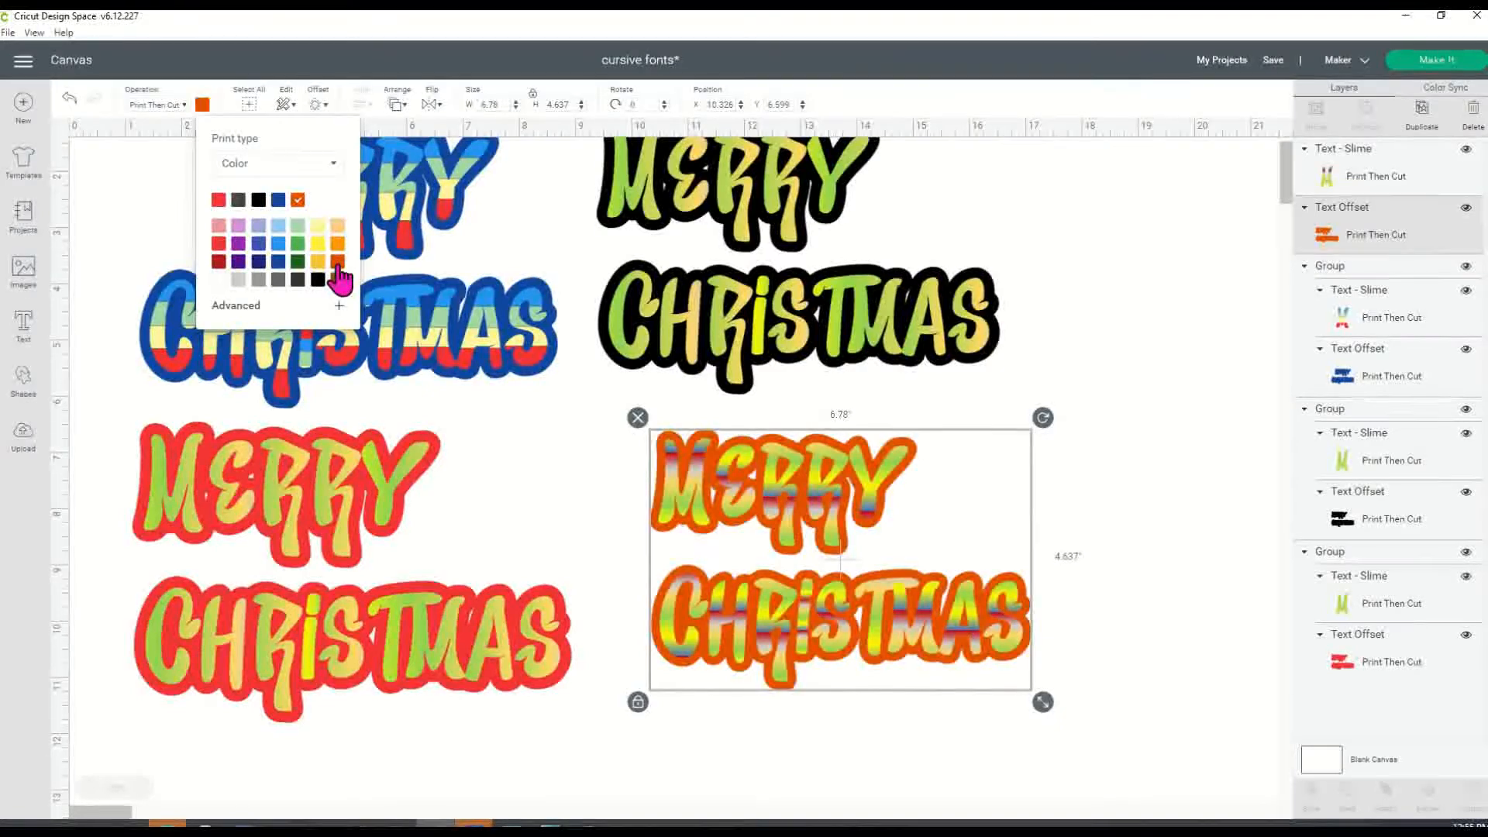
pyautogui.click(318, 262)
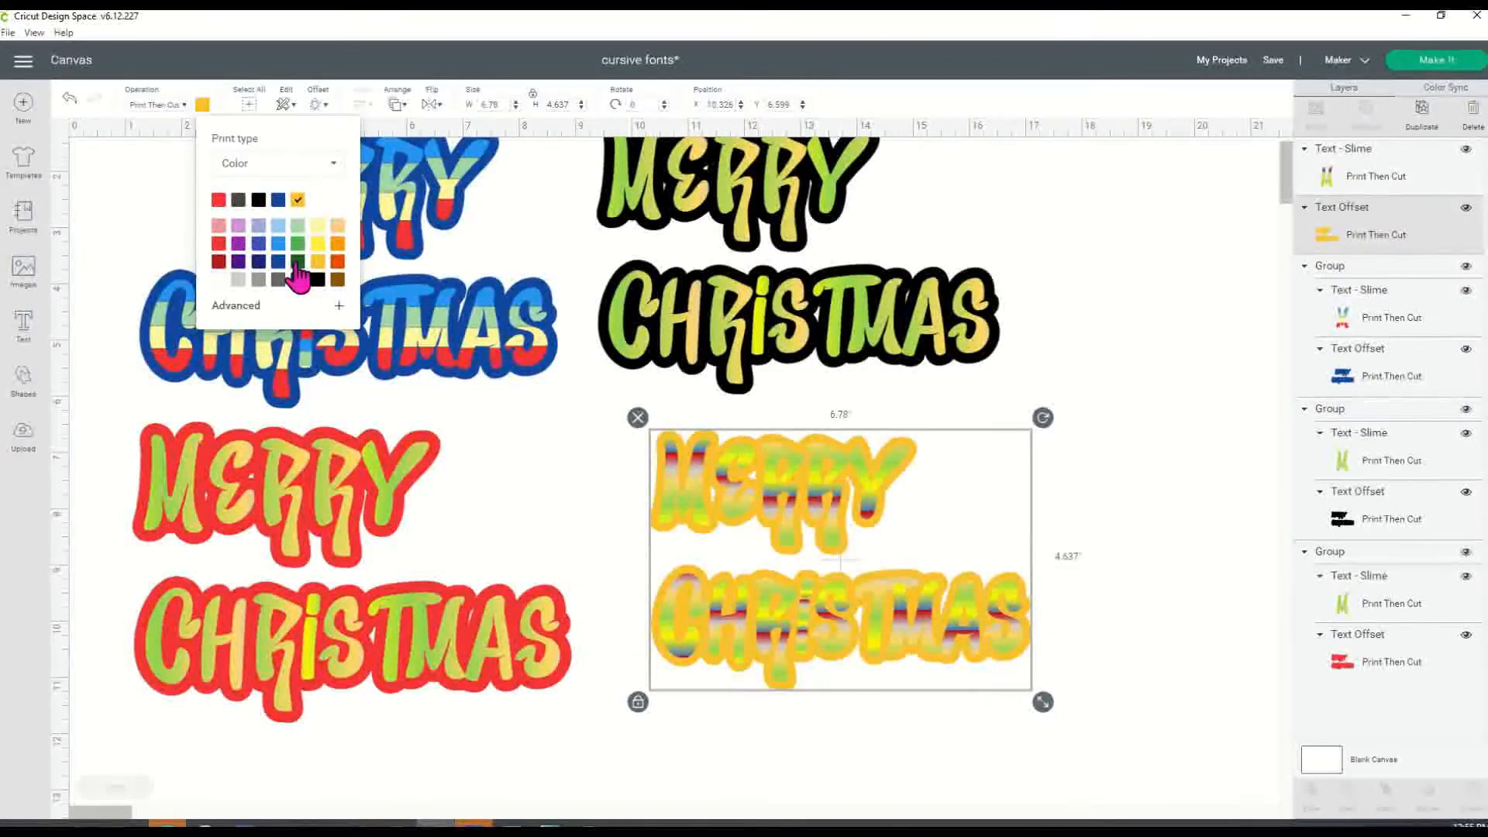
pyautogui.click(298, 262)
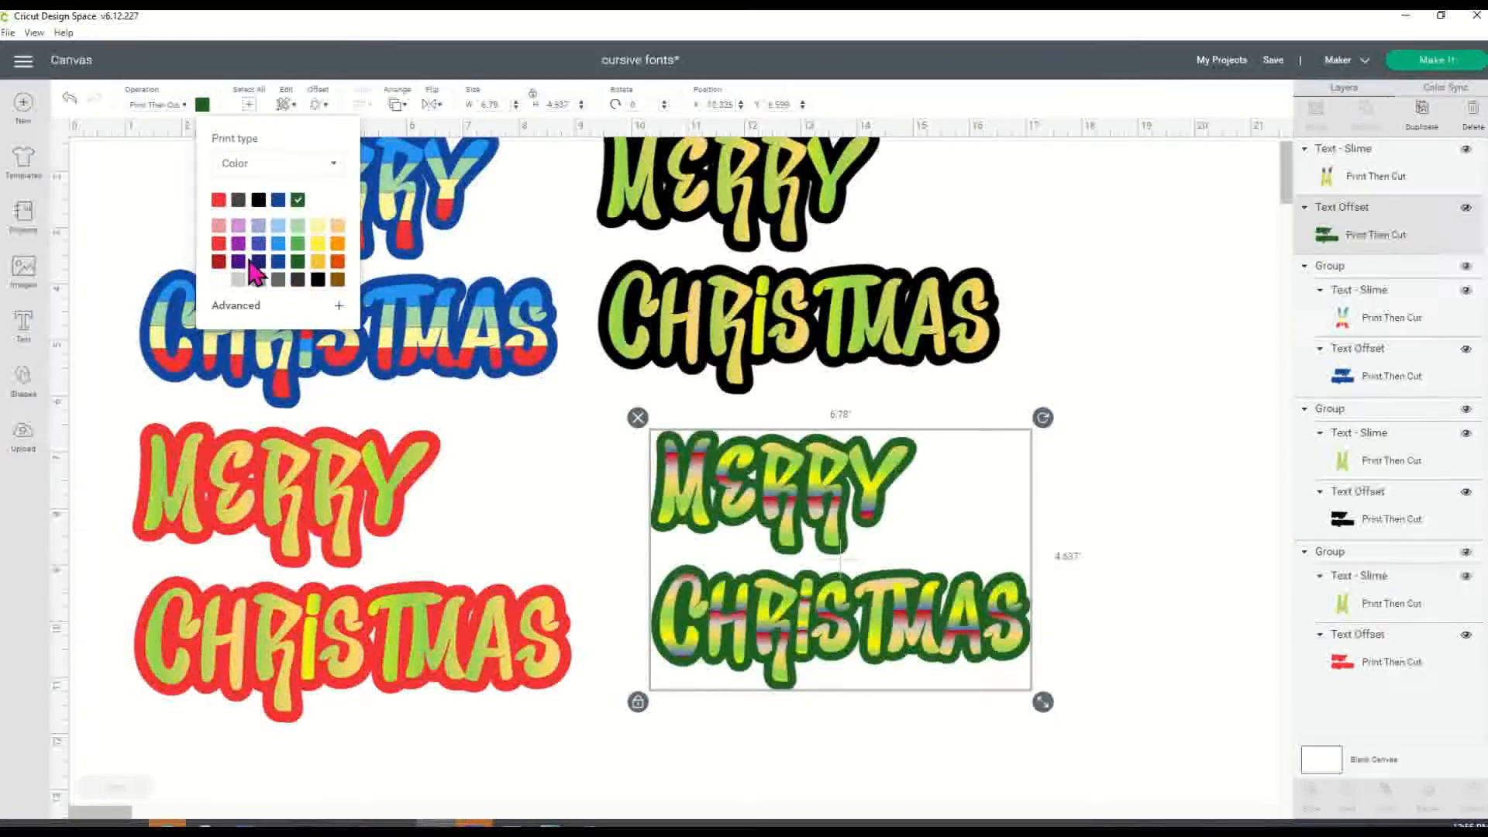
pyautogui.click(301, 246)
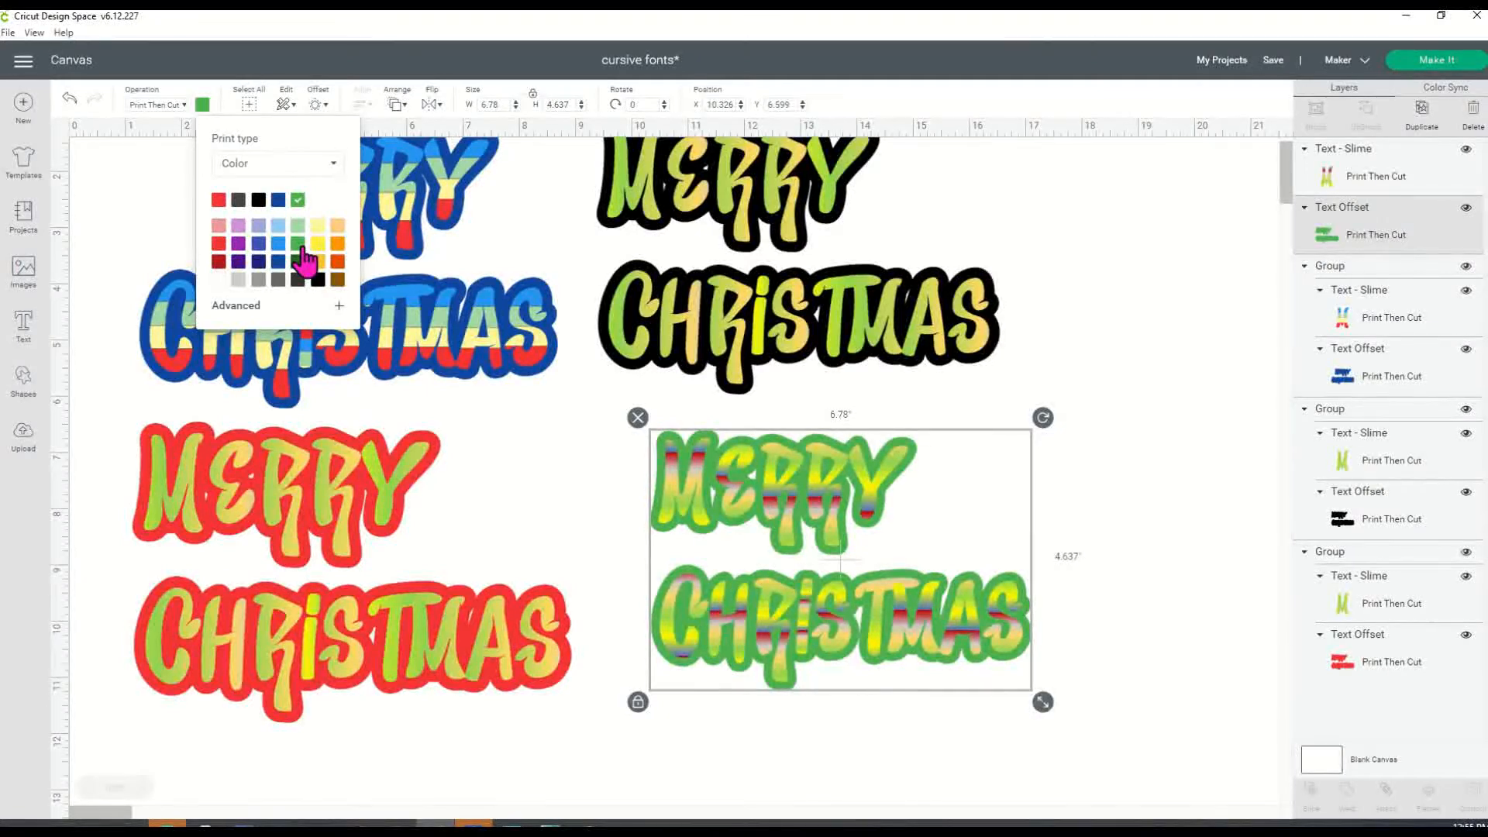
pyautogui.click(239, 226)
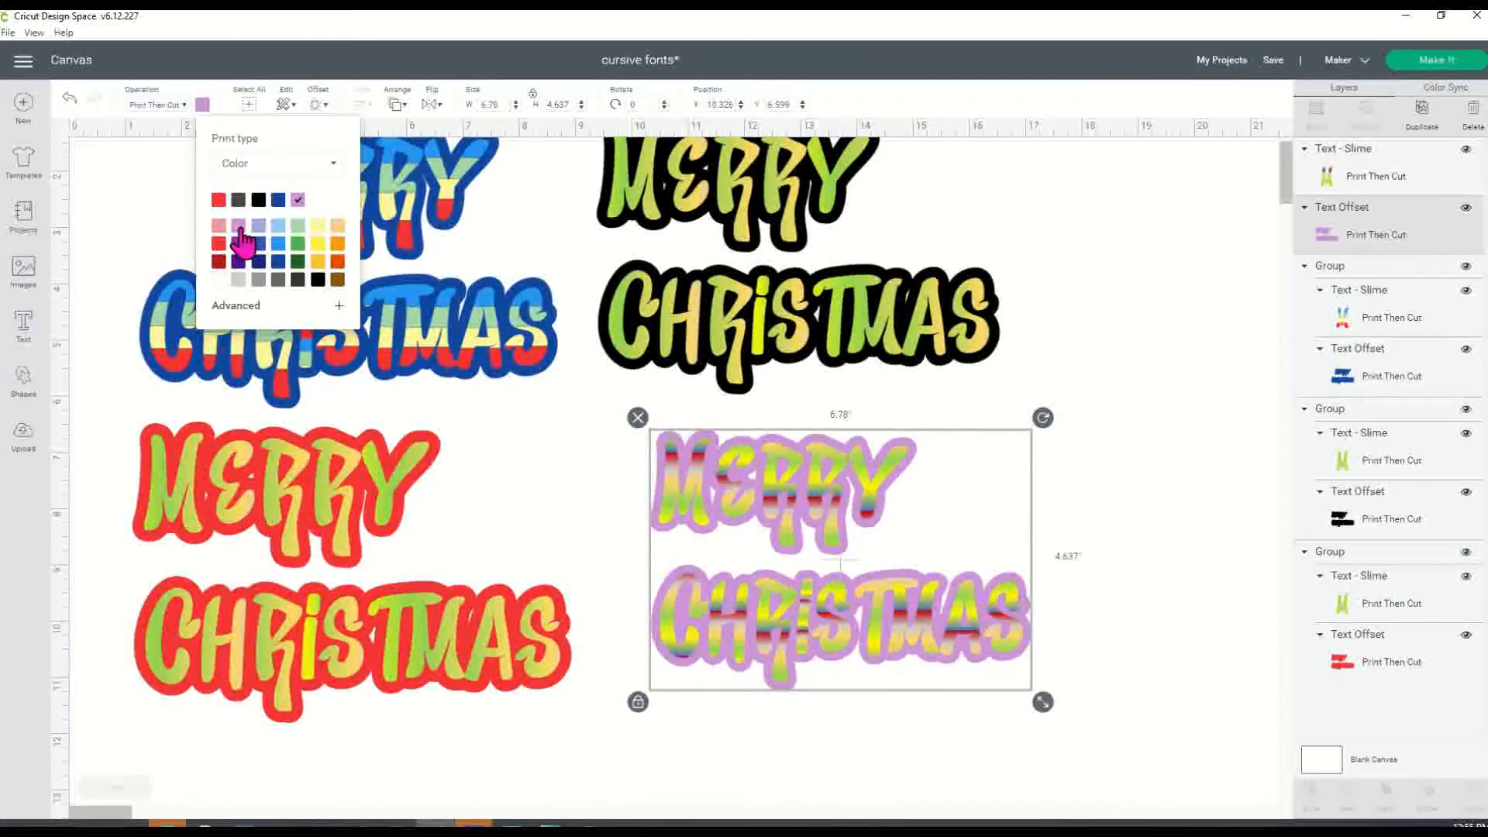
pyautogui.click(241, 245)
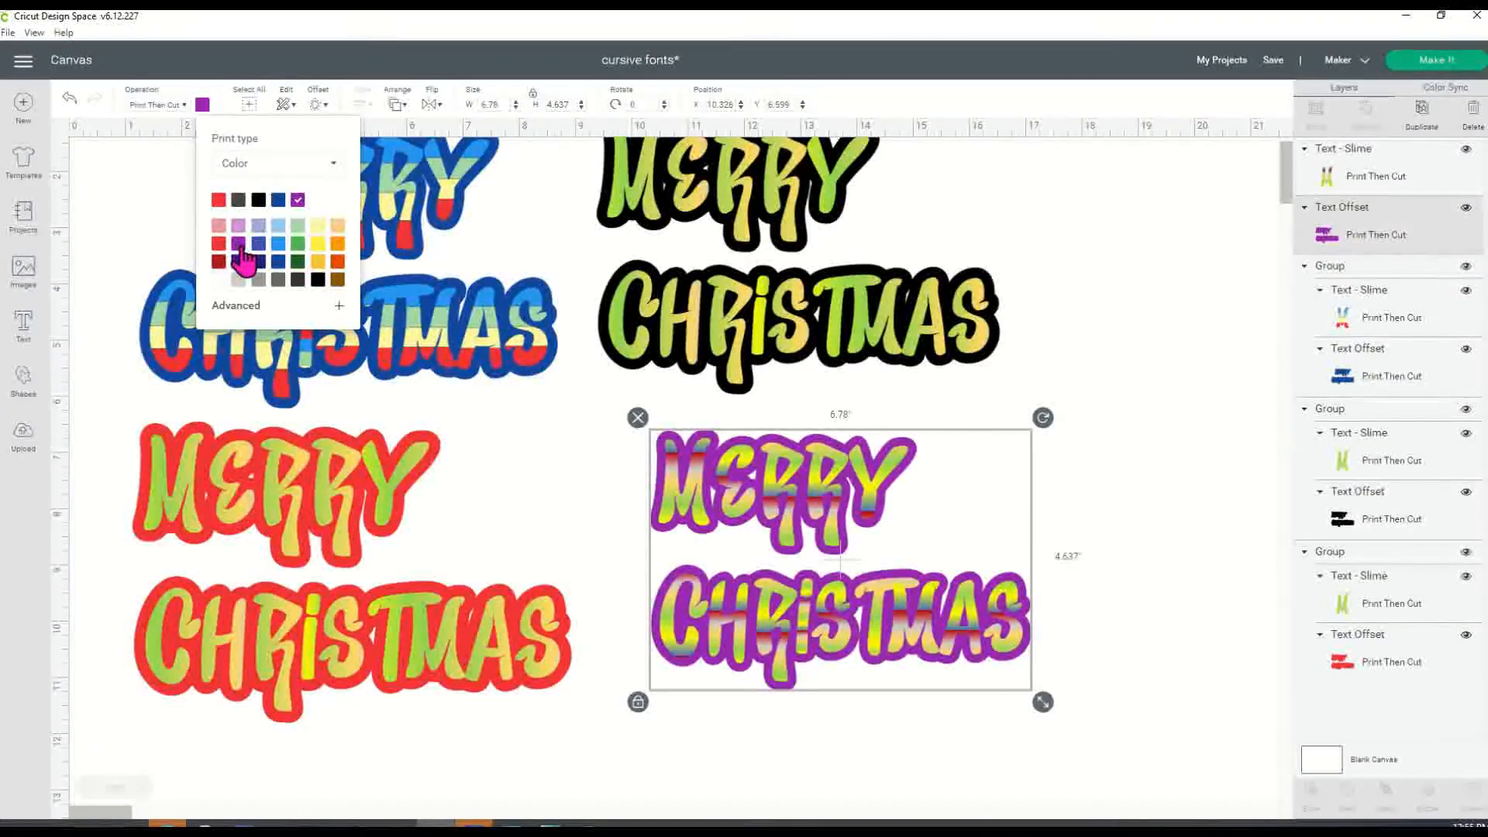
pyautogui.click(238, 262)
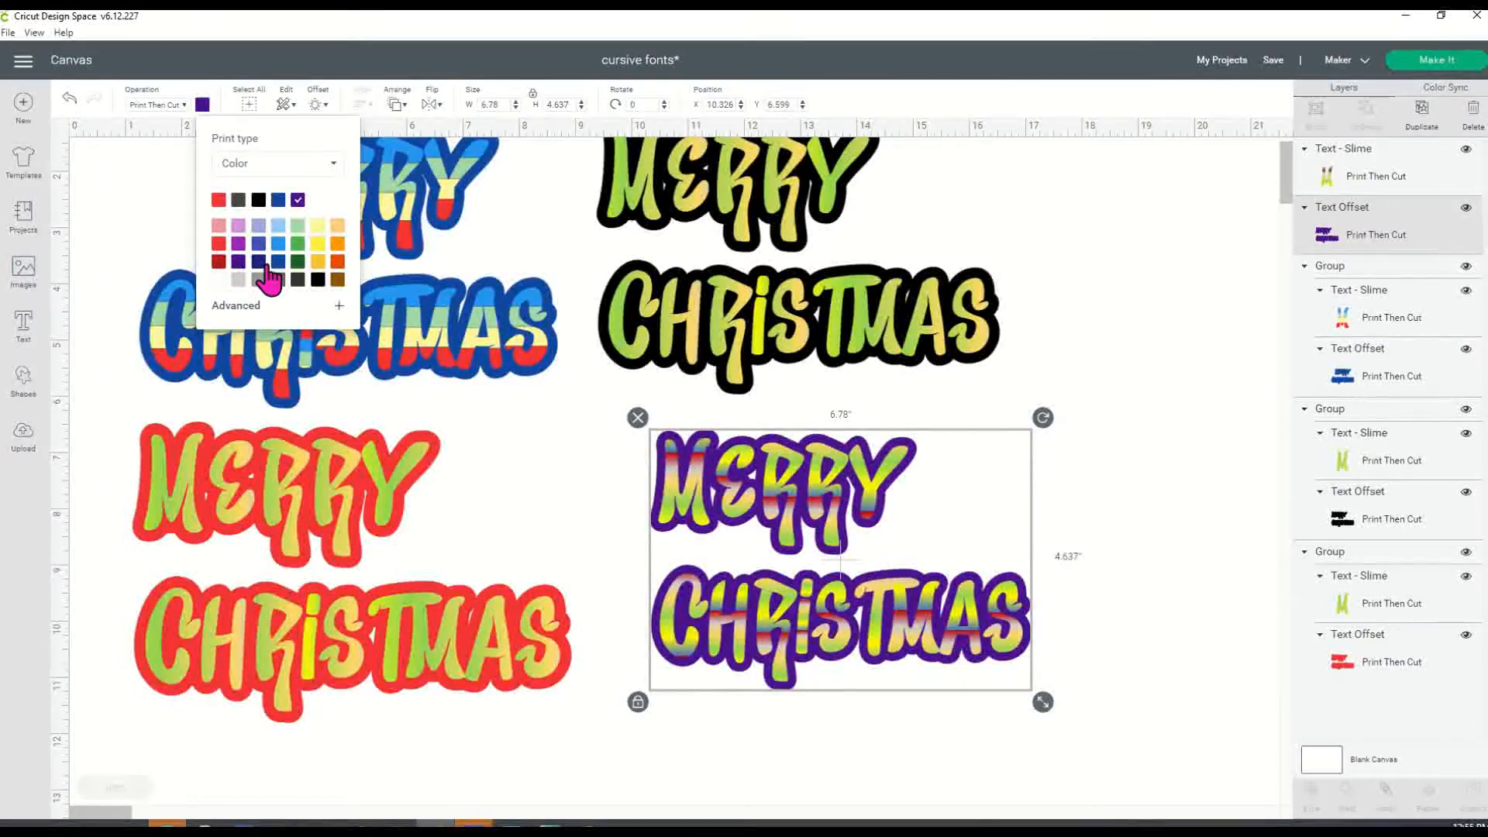
pyautogui.click(1019, 382)
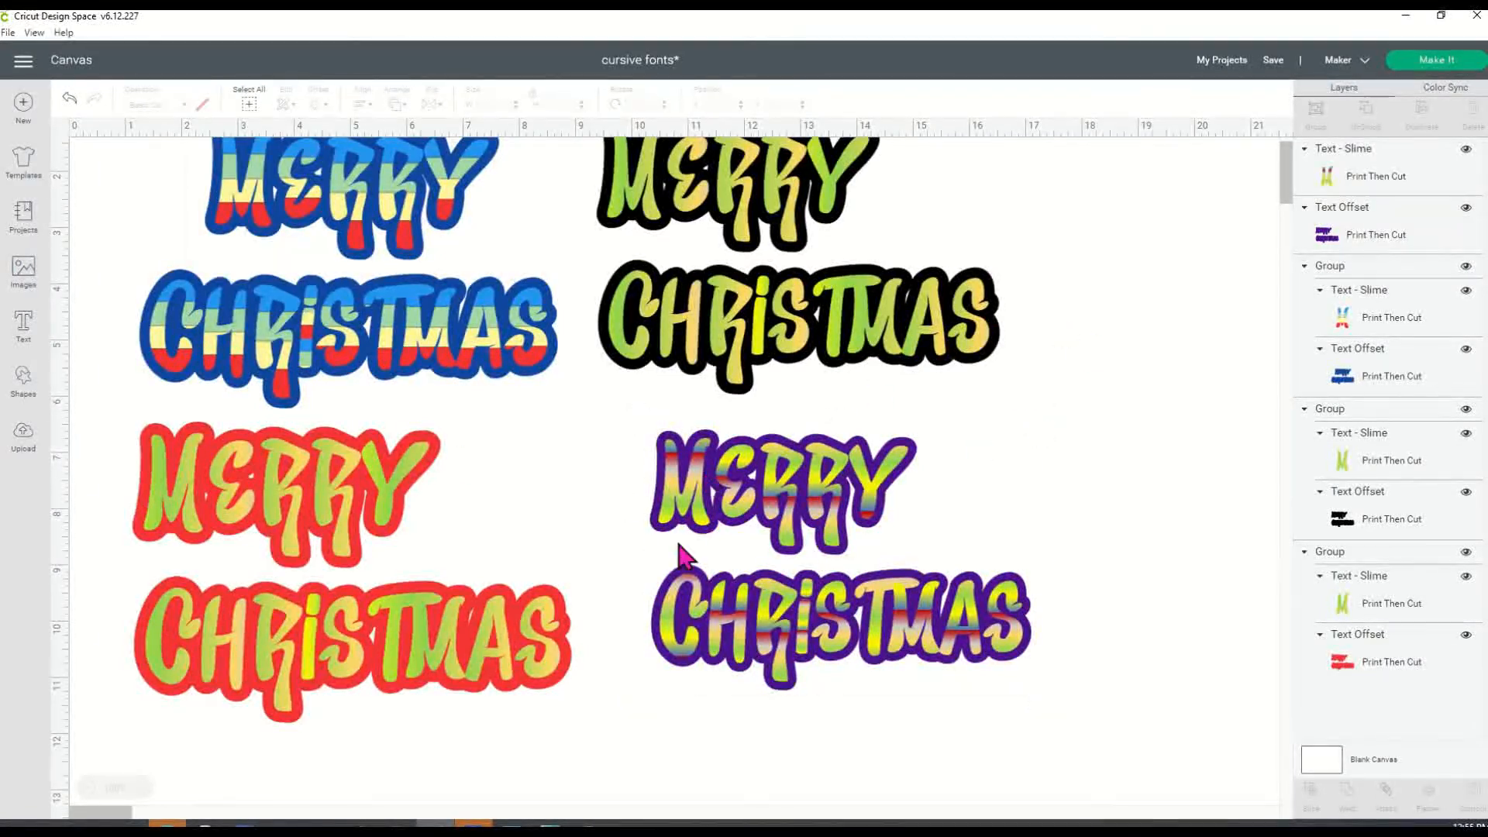
# Step: Shift the blue-, red- and black-outlined designs slightly up and toward the canvas's left edge to make room
pyautogui.scroll(2, 760, 621)
pyautogui.moveTo(496, 434); pyautogui.dragTo(438, 406)
pyautogui.moveTo(396, 562); pyautogui.dragTo(371, 538)
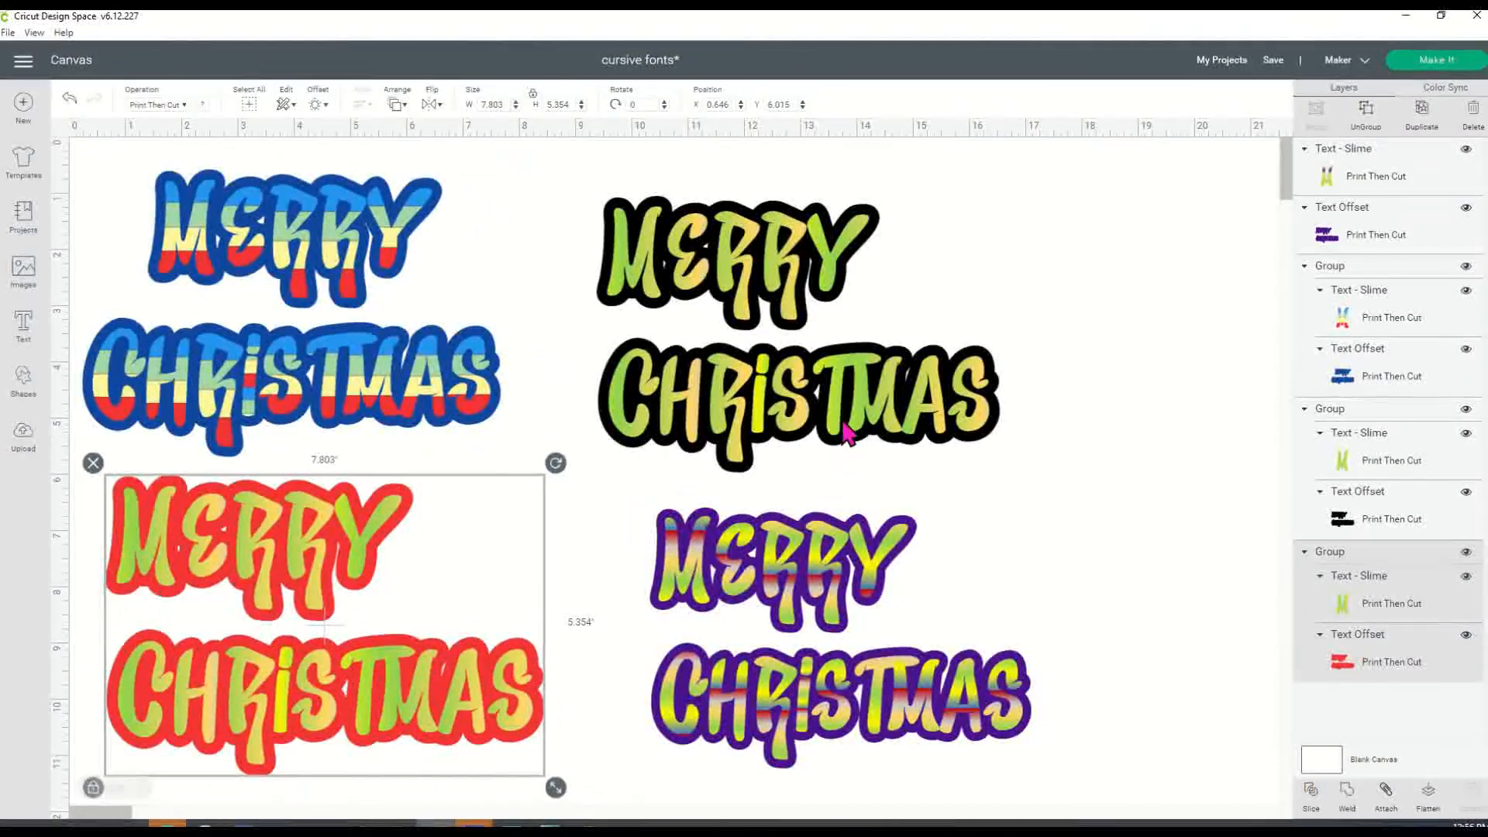
pyautogui.moveTo(847, 435); pyautogui.dragTo(830, 401)
# Step: Center the patterned Merry Christmas text on its purple offset, first horizontally and also in both directions
pyautogui.moveTo(619, 488); pyautogui.dragTo(1160, 800)
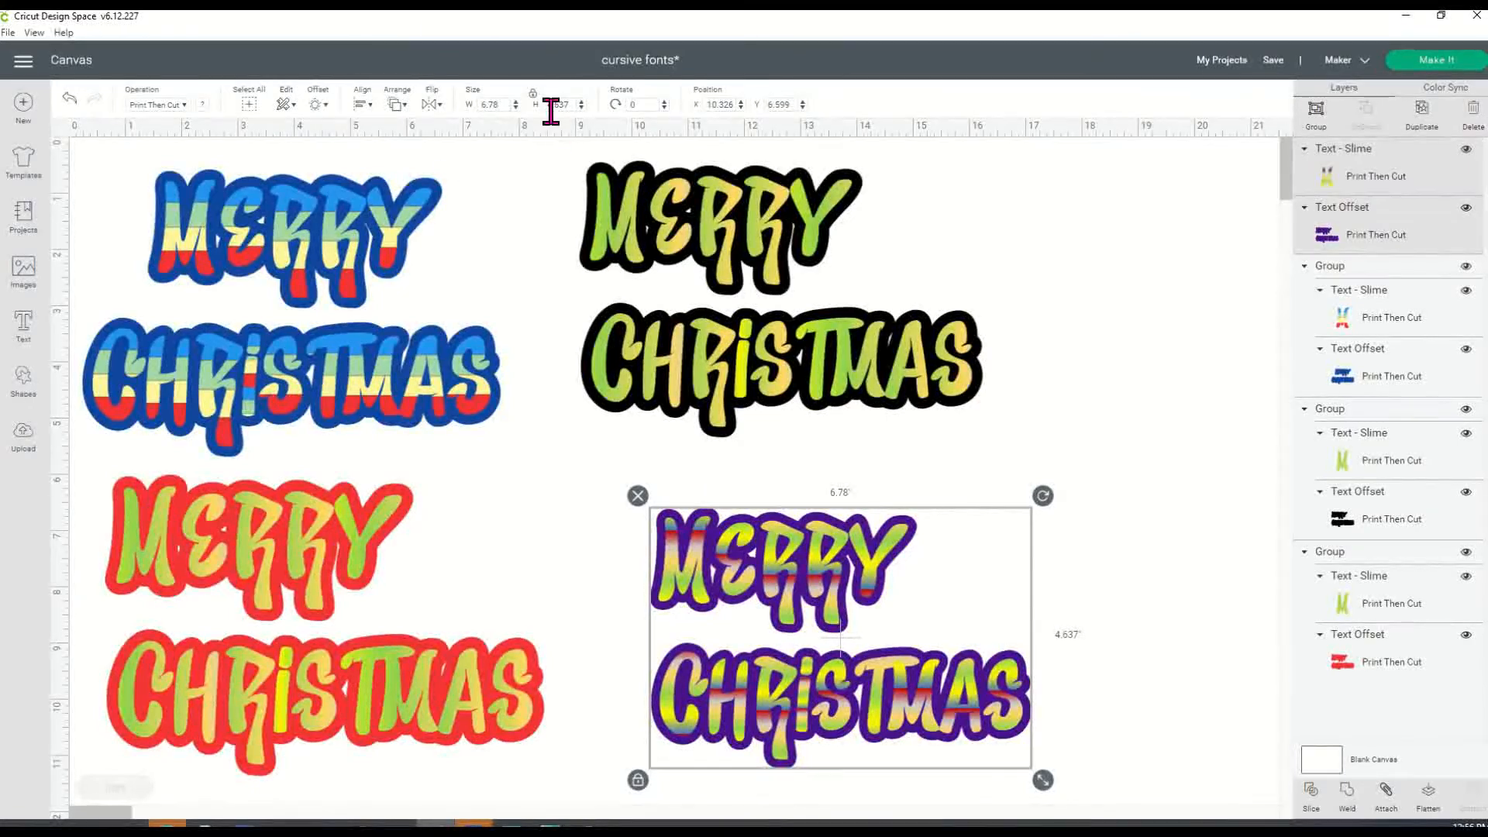
pyautogui.click(396, 105)
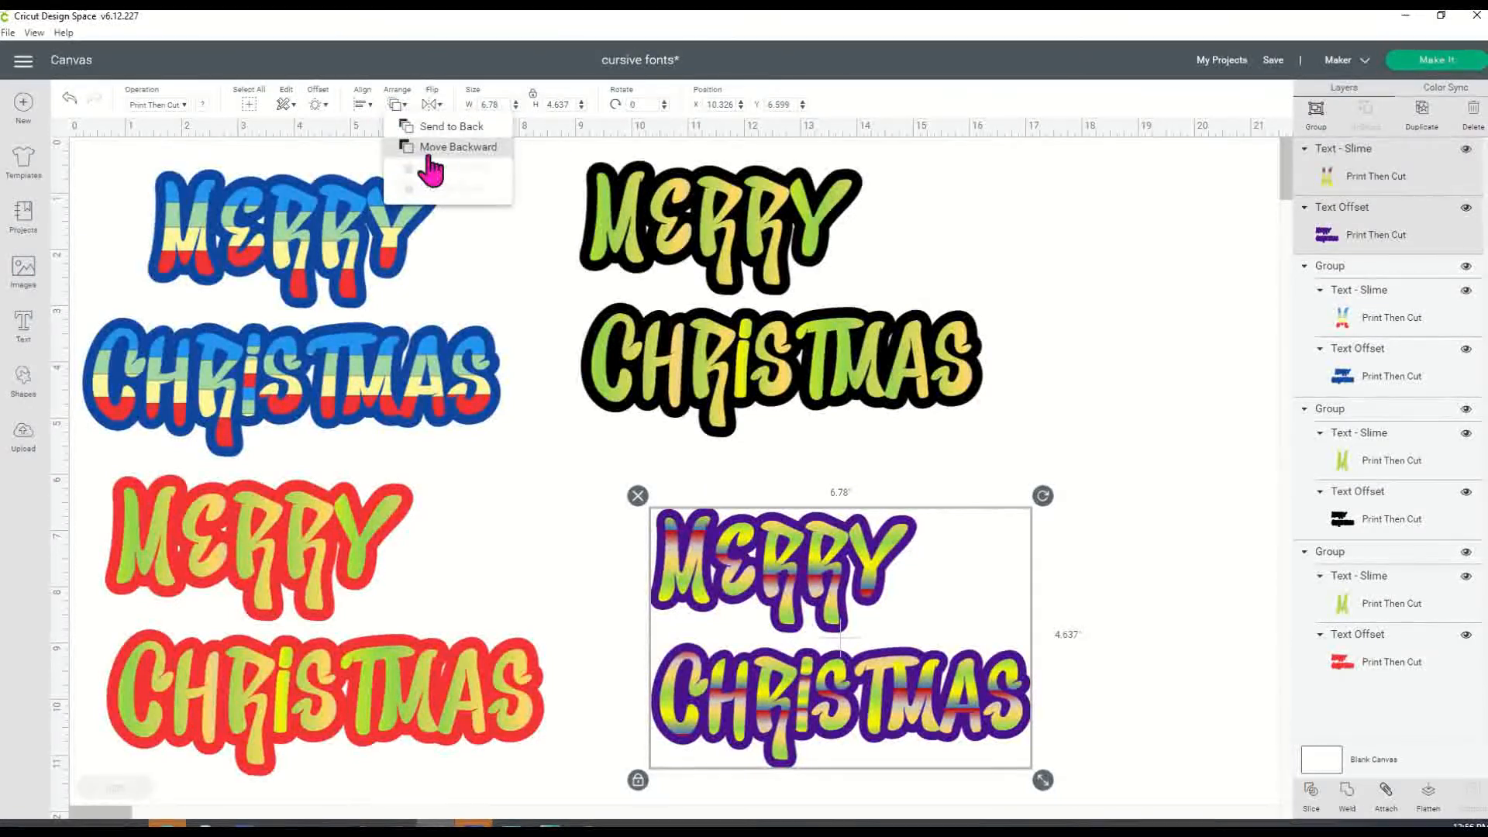
pyautogui.click(364, 120)
pyautogui.click(368, 116)
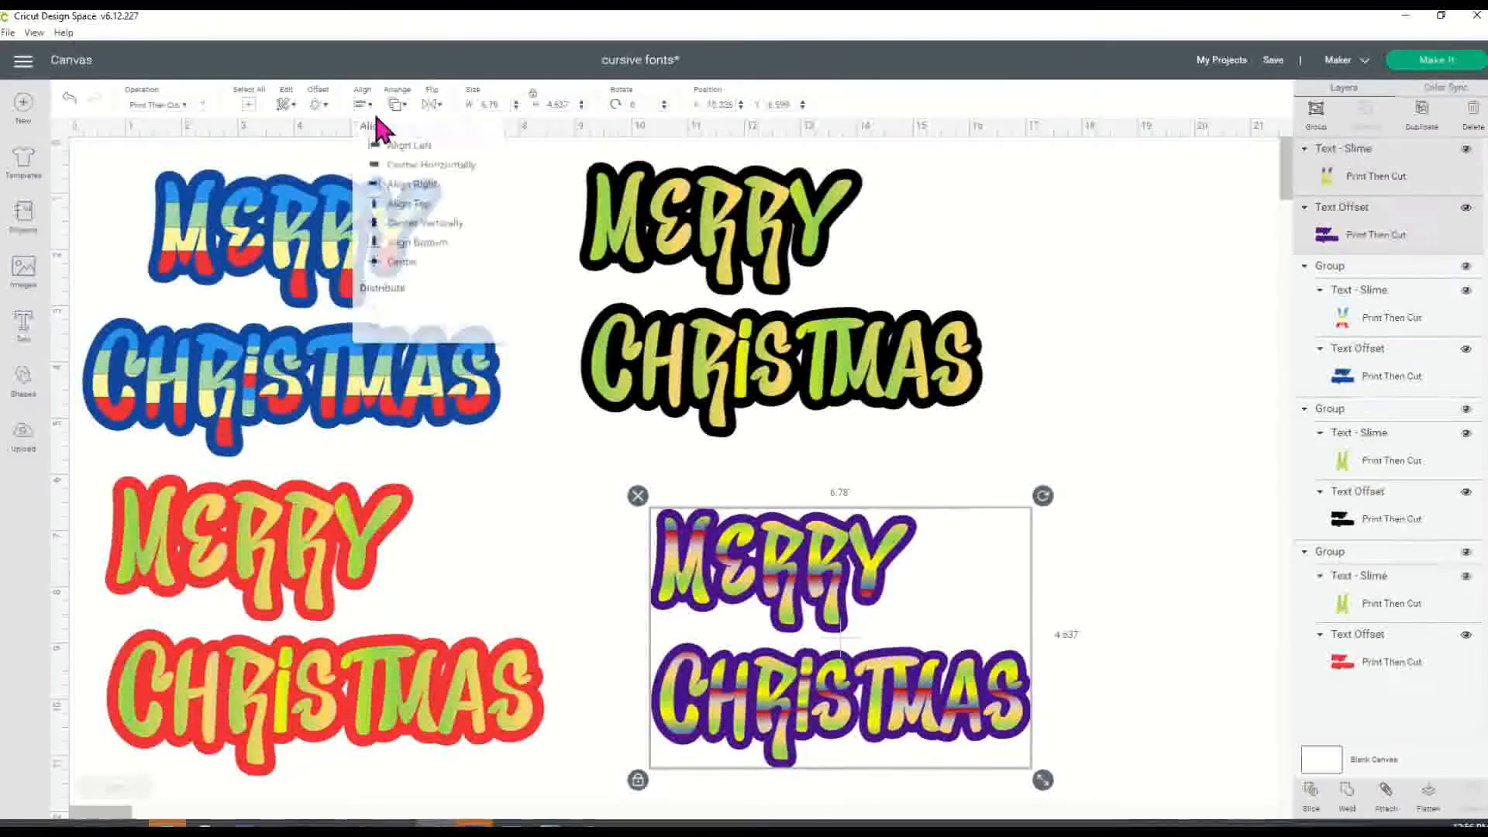
pyautogui.click(415, 172)
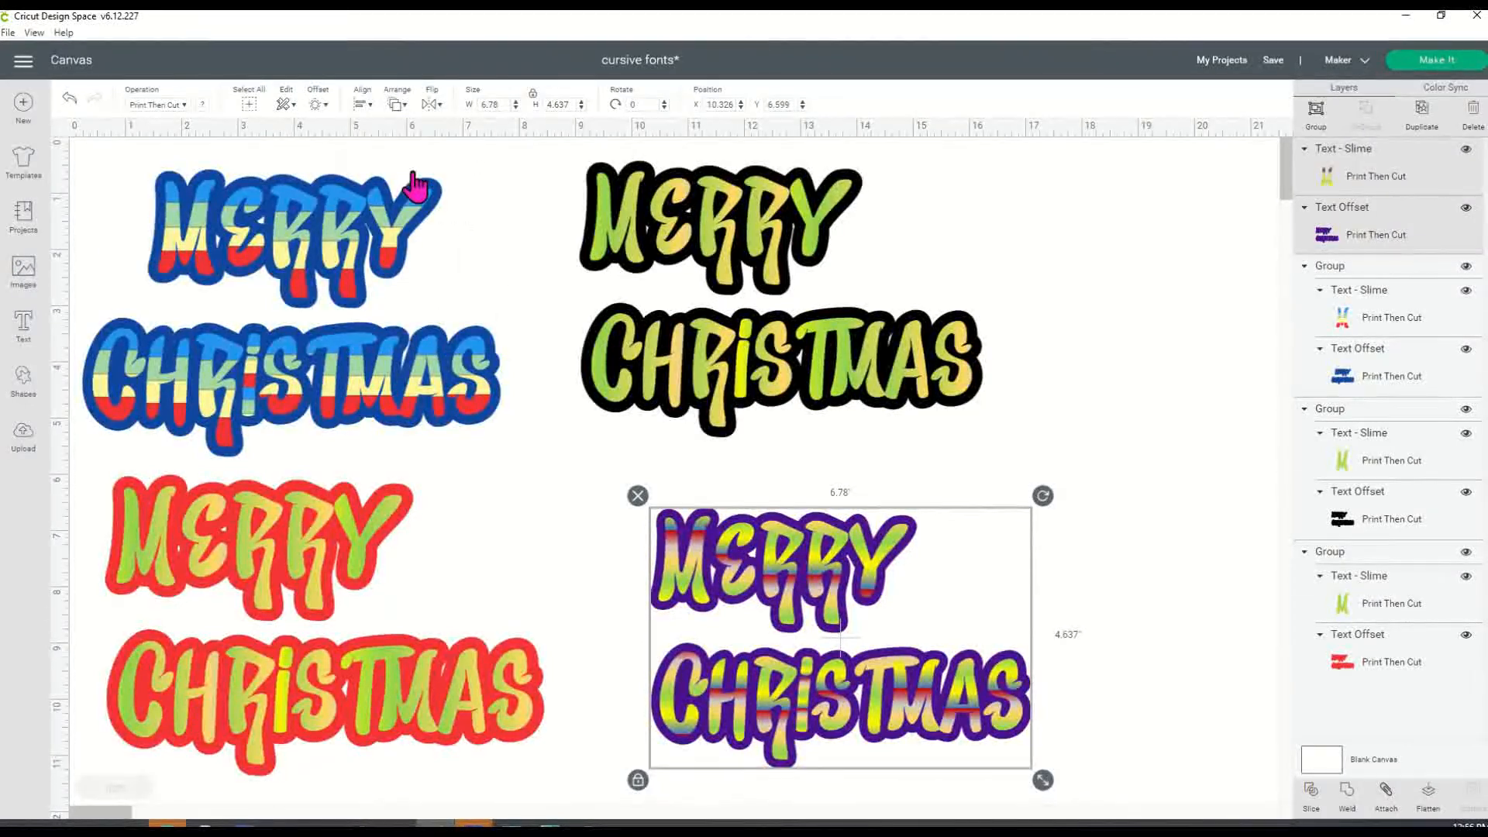
pyautogui.click(362, 108)
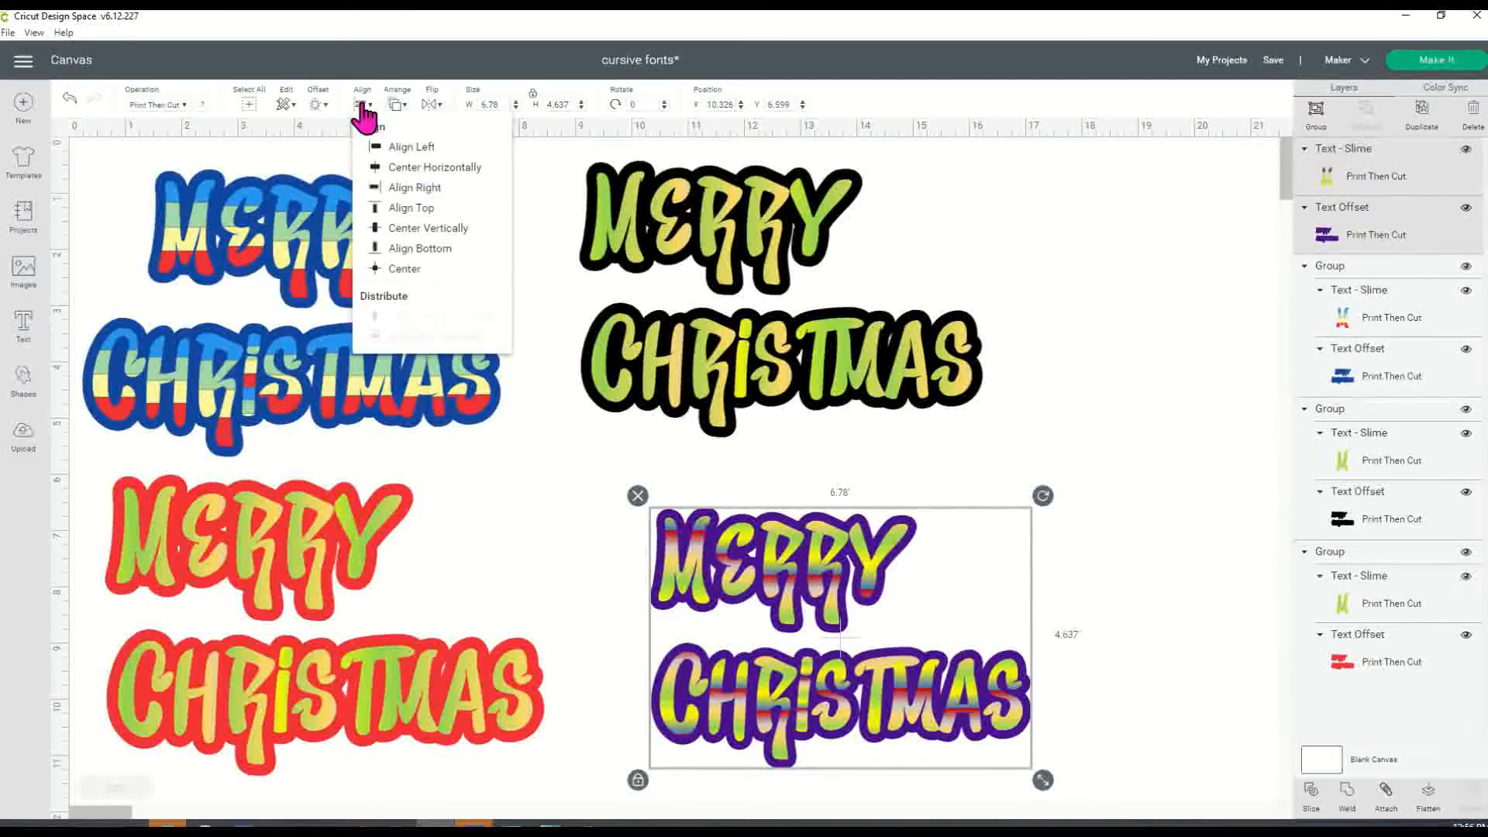
pyautogui.click(406, 268)
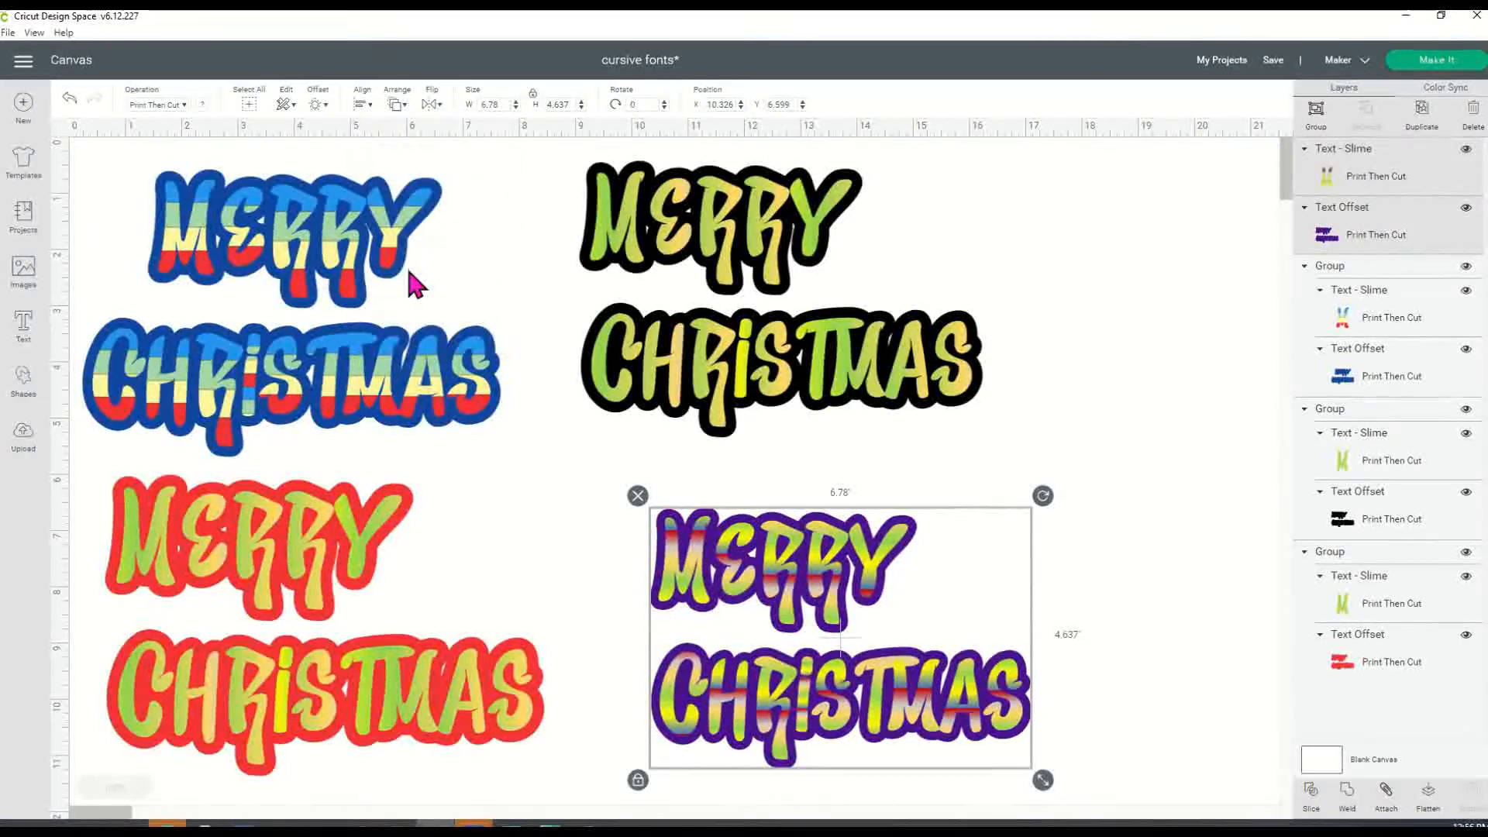
pyautogui.click(1085, 429)
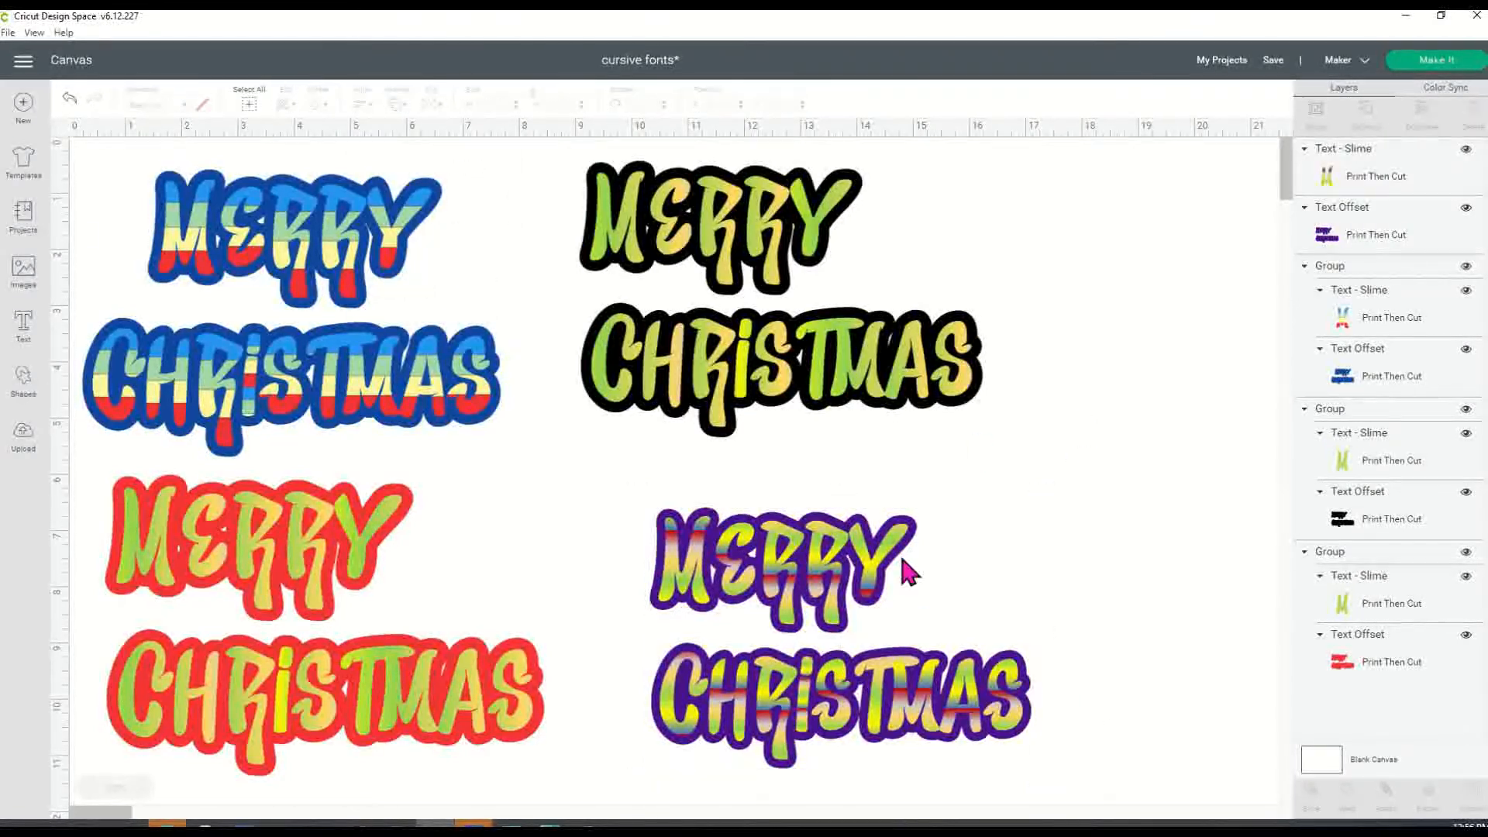
# Step: Try moving the patterned text off its purple offset and back onto it
pyautogui.click(734, 572)
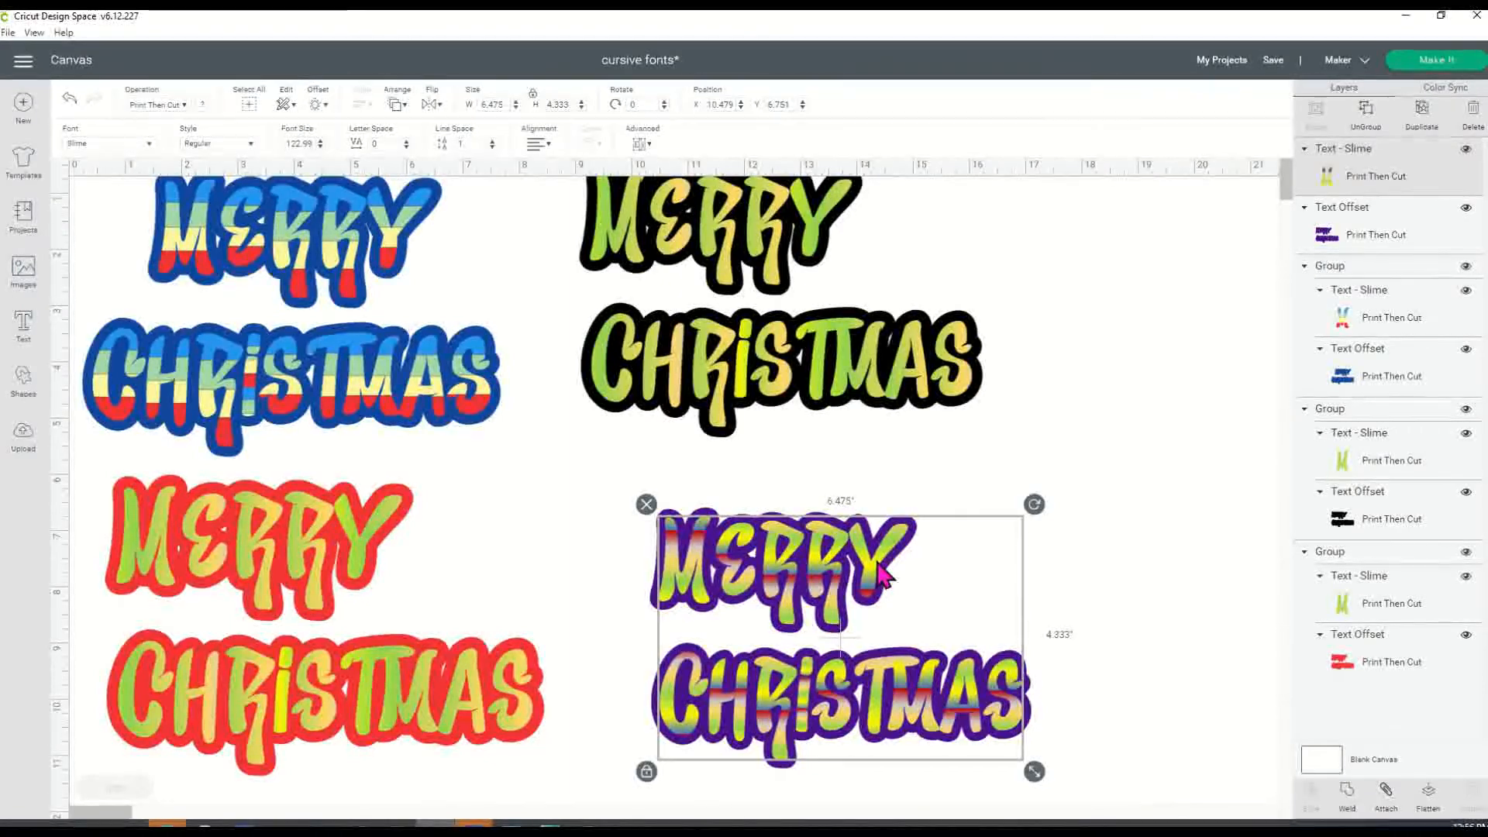
pyautogui.click(1098, 450)
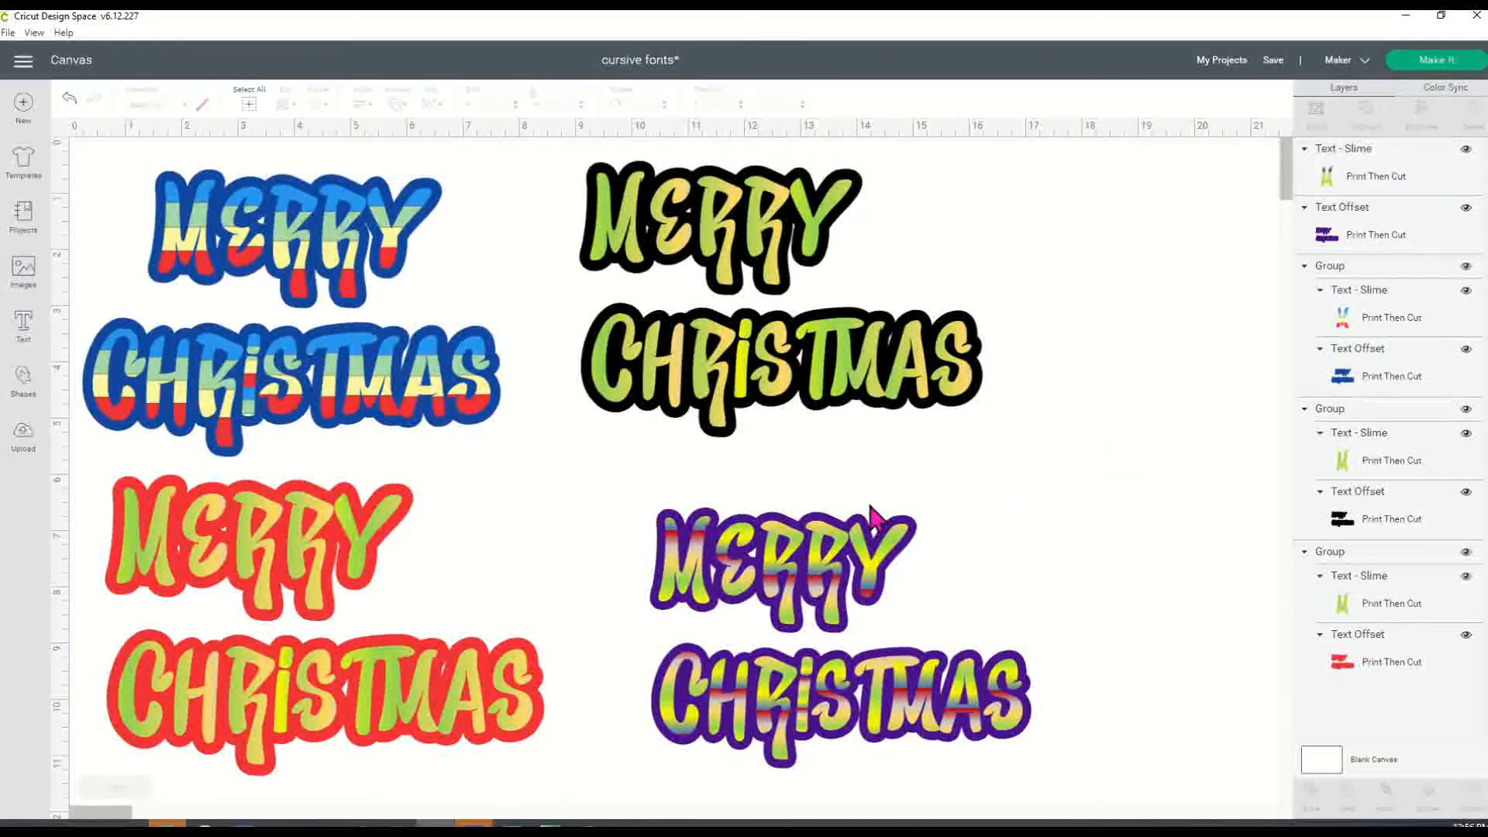
pyautogui.click(810, 552)
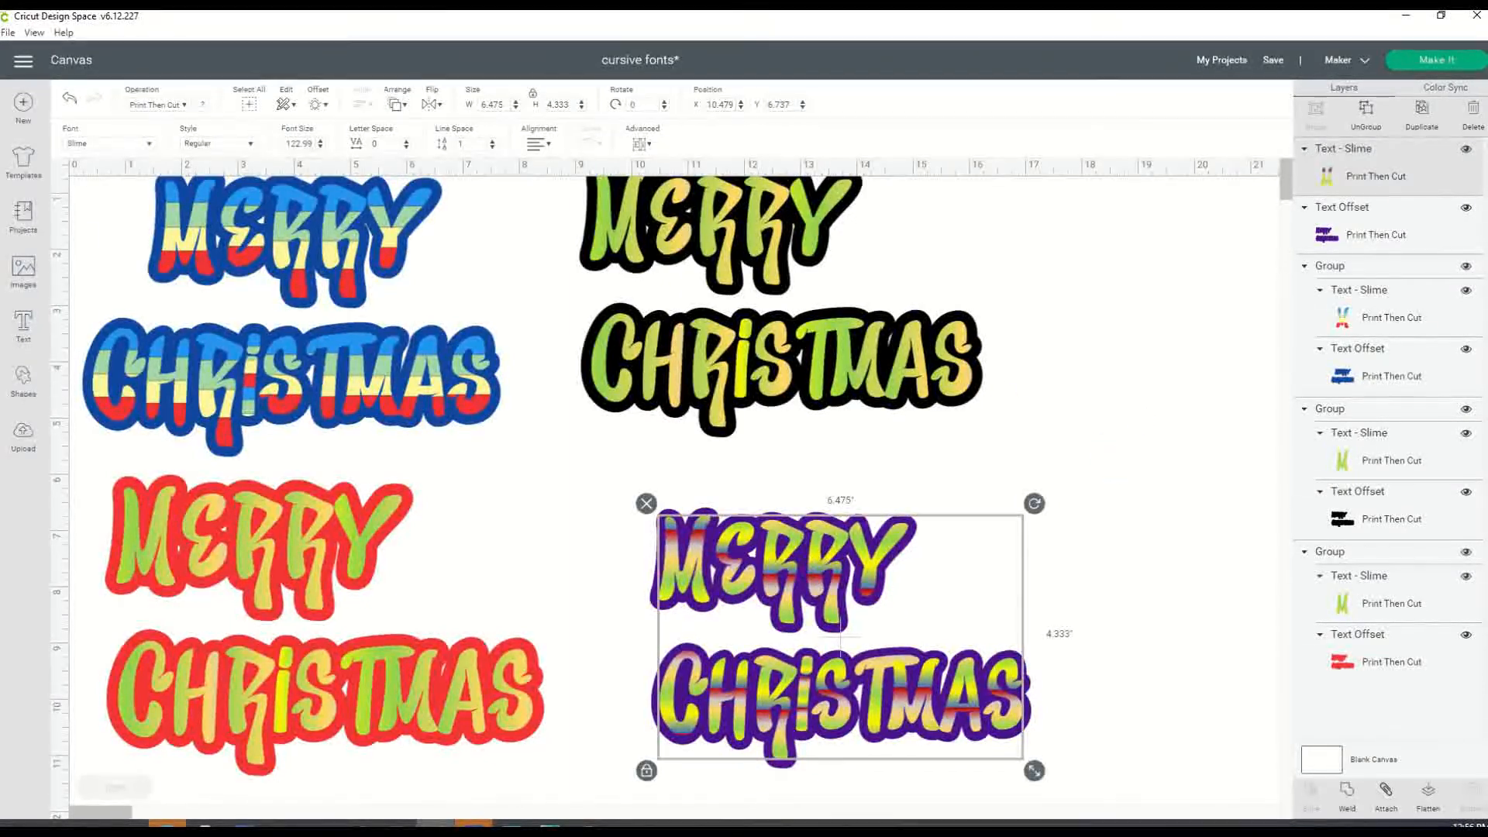
pyautogui.click(1079, 434)
pyautogui.moveTo(831, 601); pyautogui.dragTo(1008, 613)
pyautogui.moveTo(876, 620); pyautogui.dragTo(690, 647)
pyautogui.moveTo(815, 577); pyautogui.dragTo(816, 578)
pyautogui.click(1042, 440)
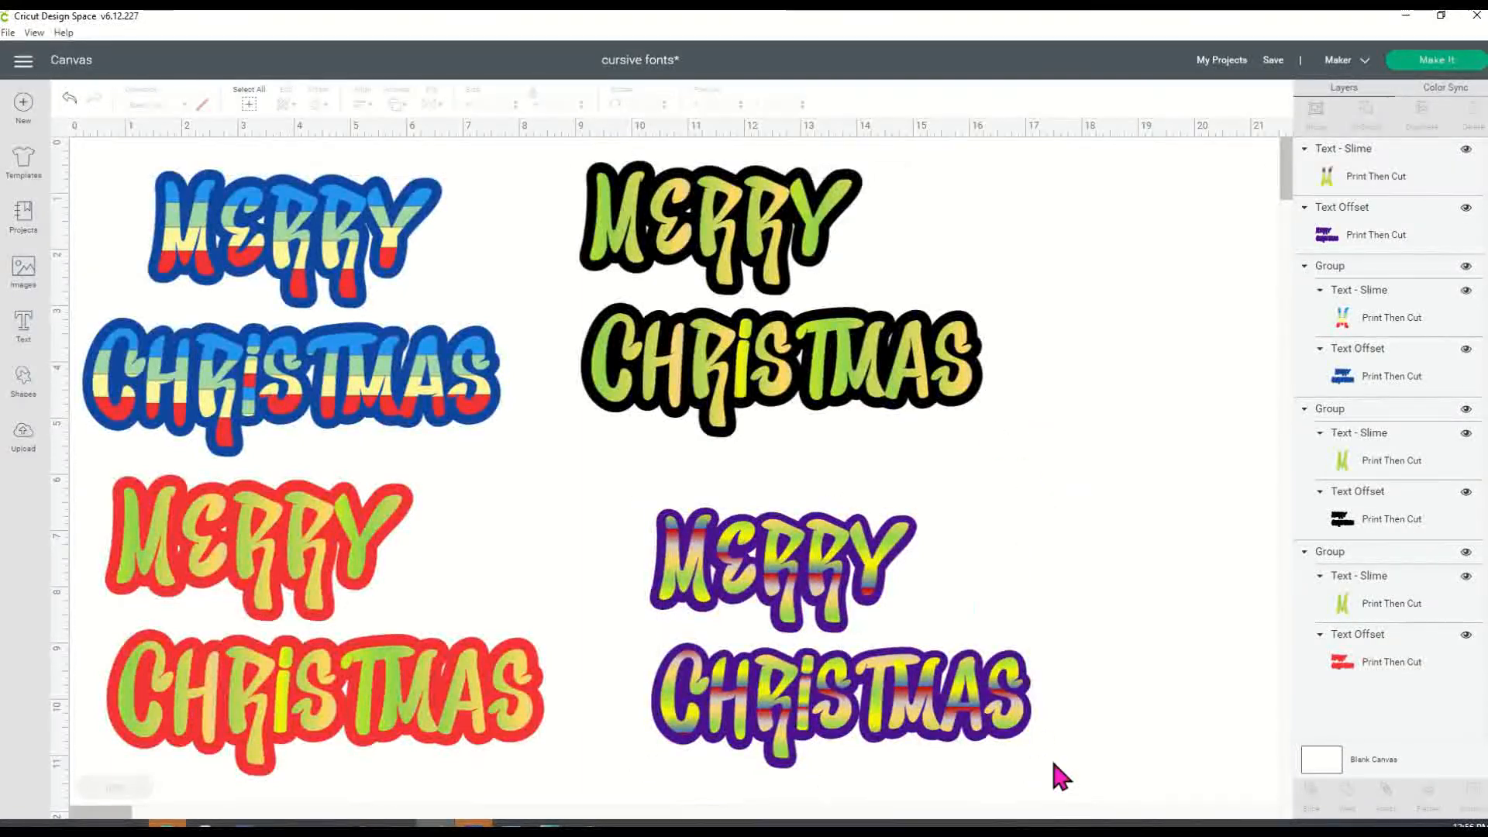
# Step: Group the patterned text with its purple offset
pyautogui.moveTo(1074, 759); pyautogui.dragTo(665, 476)
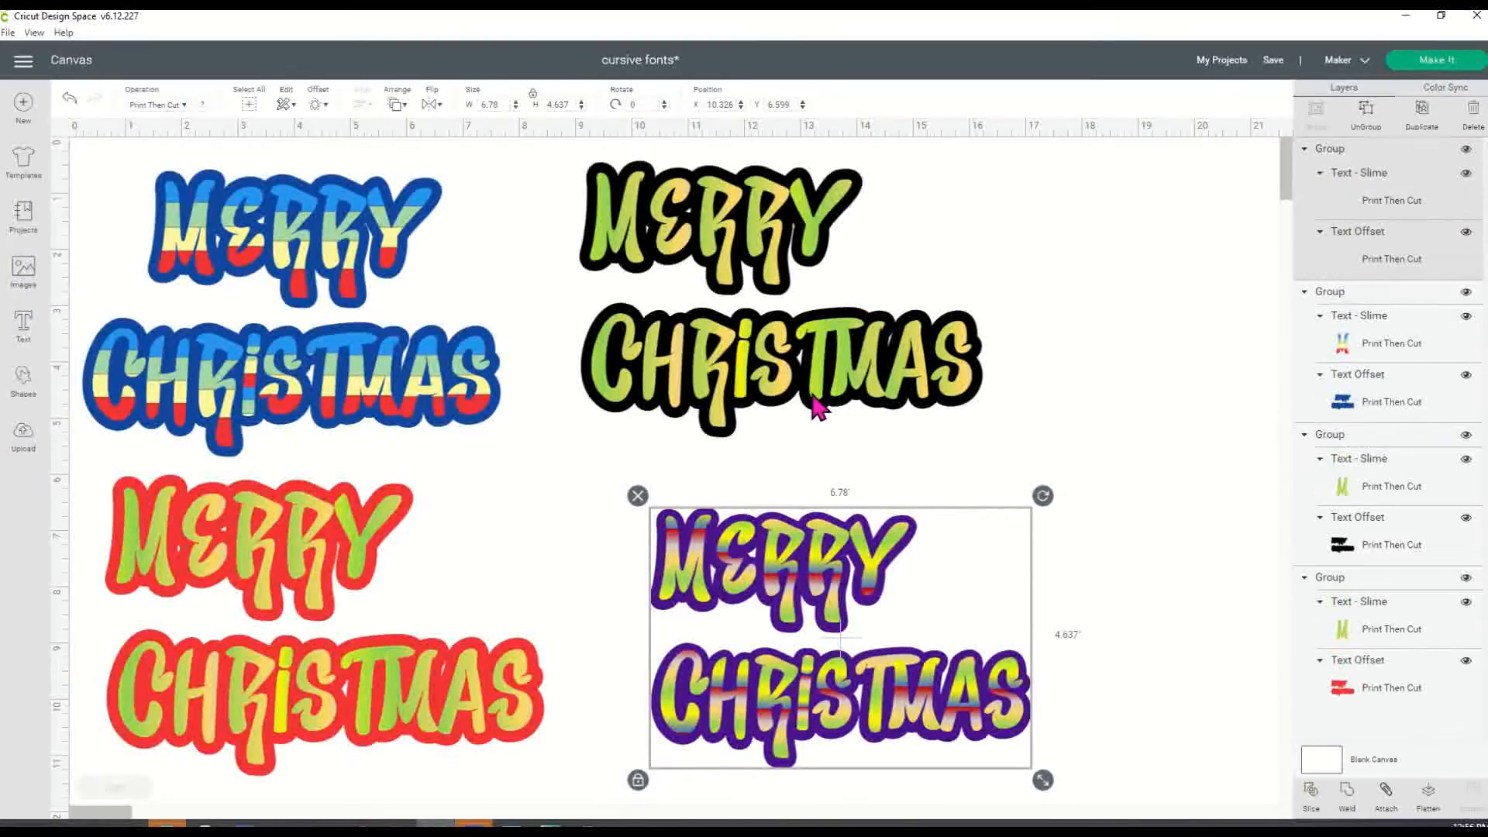
pyautogui.click(415, 105)
pyautogui.click(1147, 460)
pyautogui.click(808, 570)
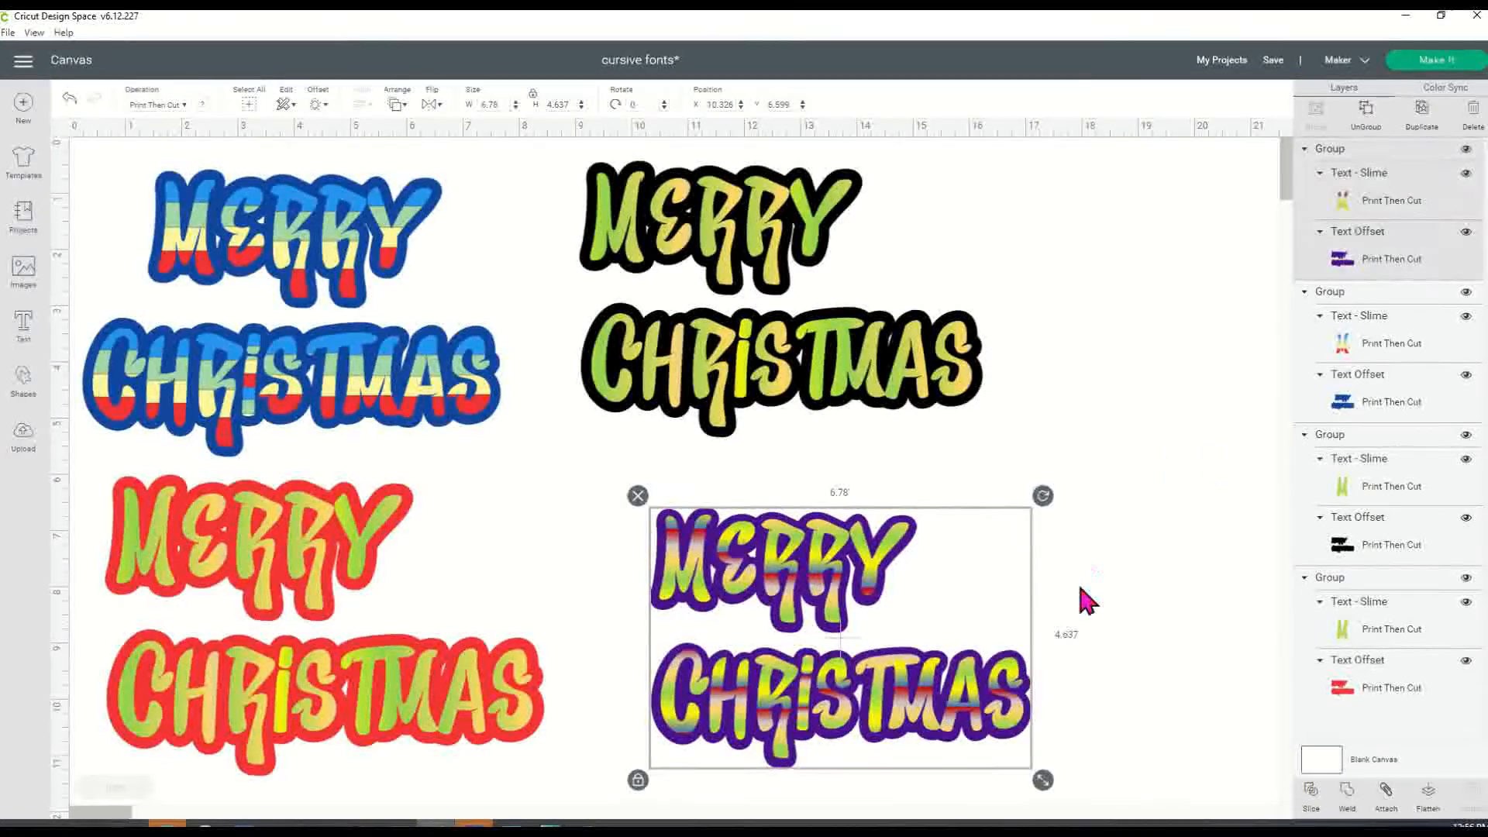
pyautogui.click(1000, 322)
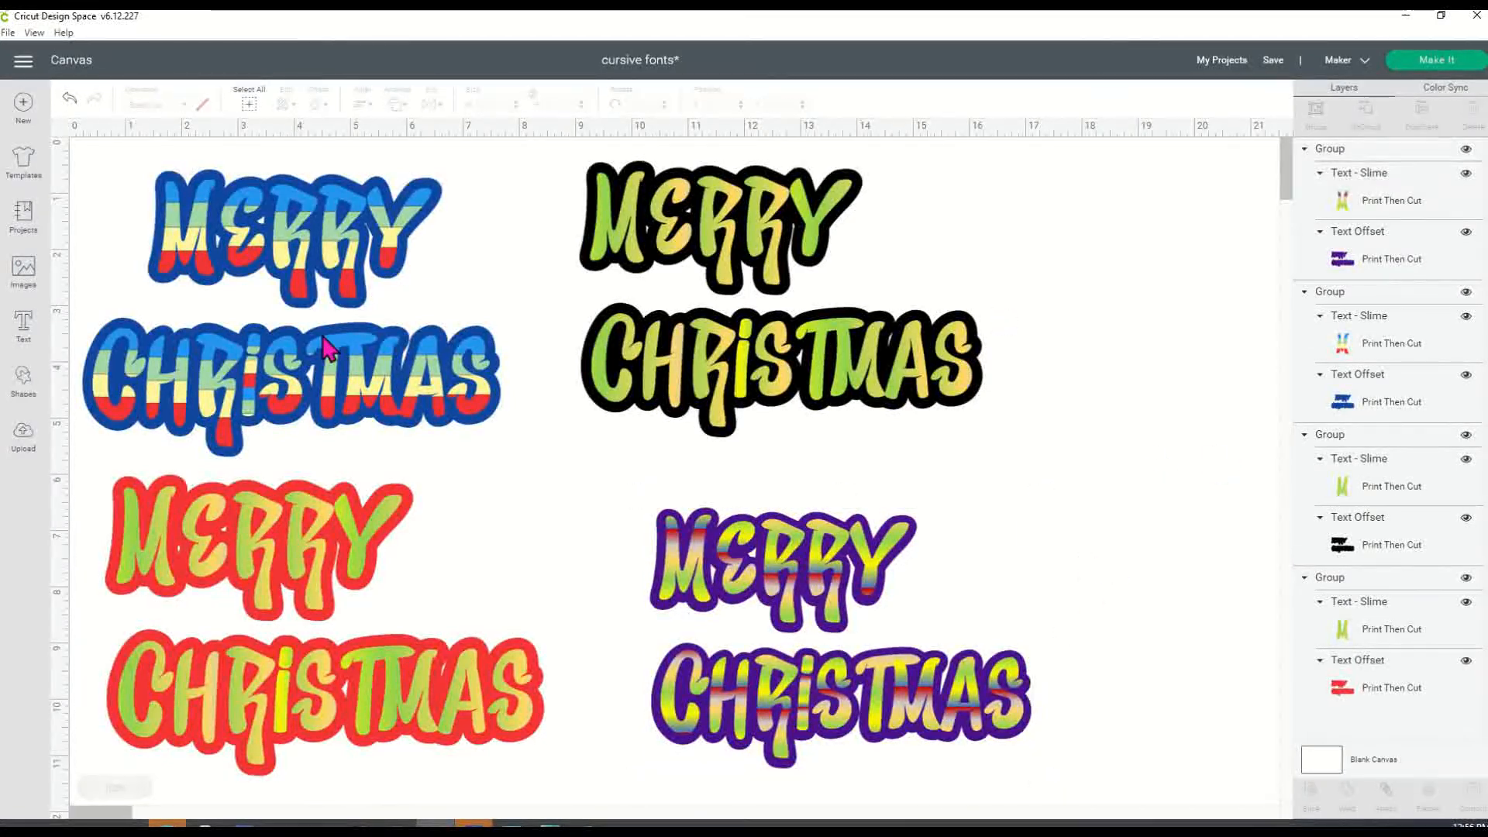
# Step: Shift the four Merry Christmas designs on the canvas and slightly enlarge the purple-outlined one
pyautogui.moveTo(253, 285); pyautogui.dragTo(133, 299)
pyautogui.moveTo(249, 509)
pyautogui.mouseDown()
pyautogui.moveTo(240, 564)
pyautogui.moveTo(238, 518)
pyautogui.moveTo(261, 501)
pyautogui.mouseUp()
pyautogui.moveTo(799, 413)
pyautogui.mouseDown()
pyautogui.moveTo(1154, 342)
pyautogui.moveTo(757, 375)
pyautogui.moveTo(781, 436)
pyautogui.mouseUp()
pyautogui.moveTo(768, 562); pyautogui.dragTo(727, 543)
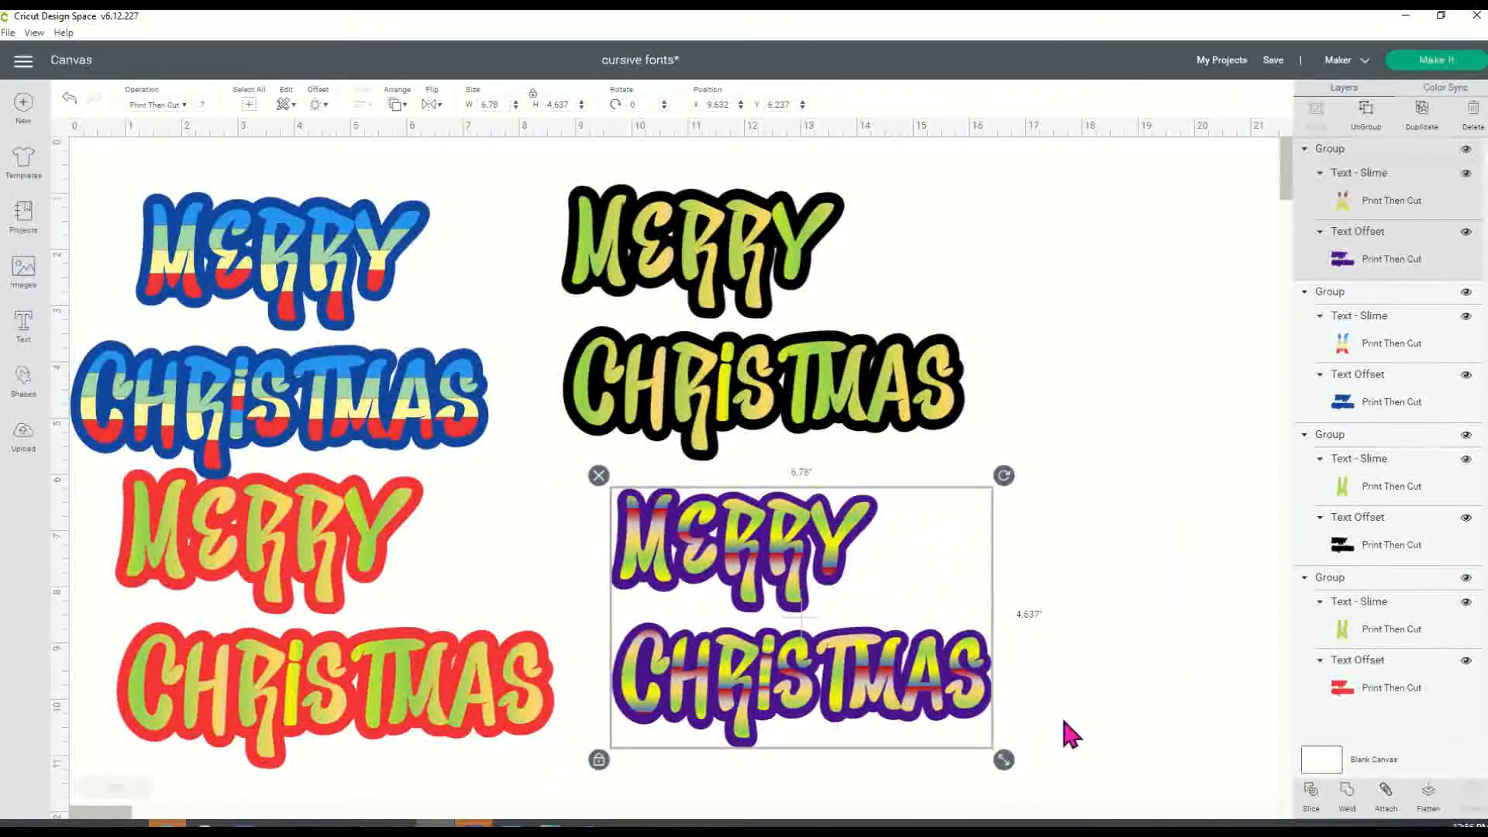
pyautogui.moveTo(1005, 769); pyautogui.dragTo(1045, 794)
pyautogui.click(1114, 397)
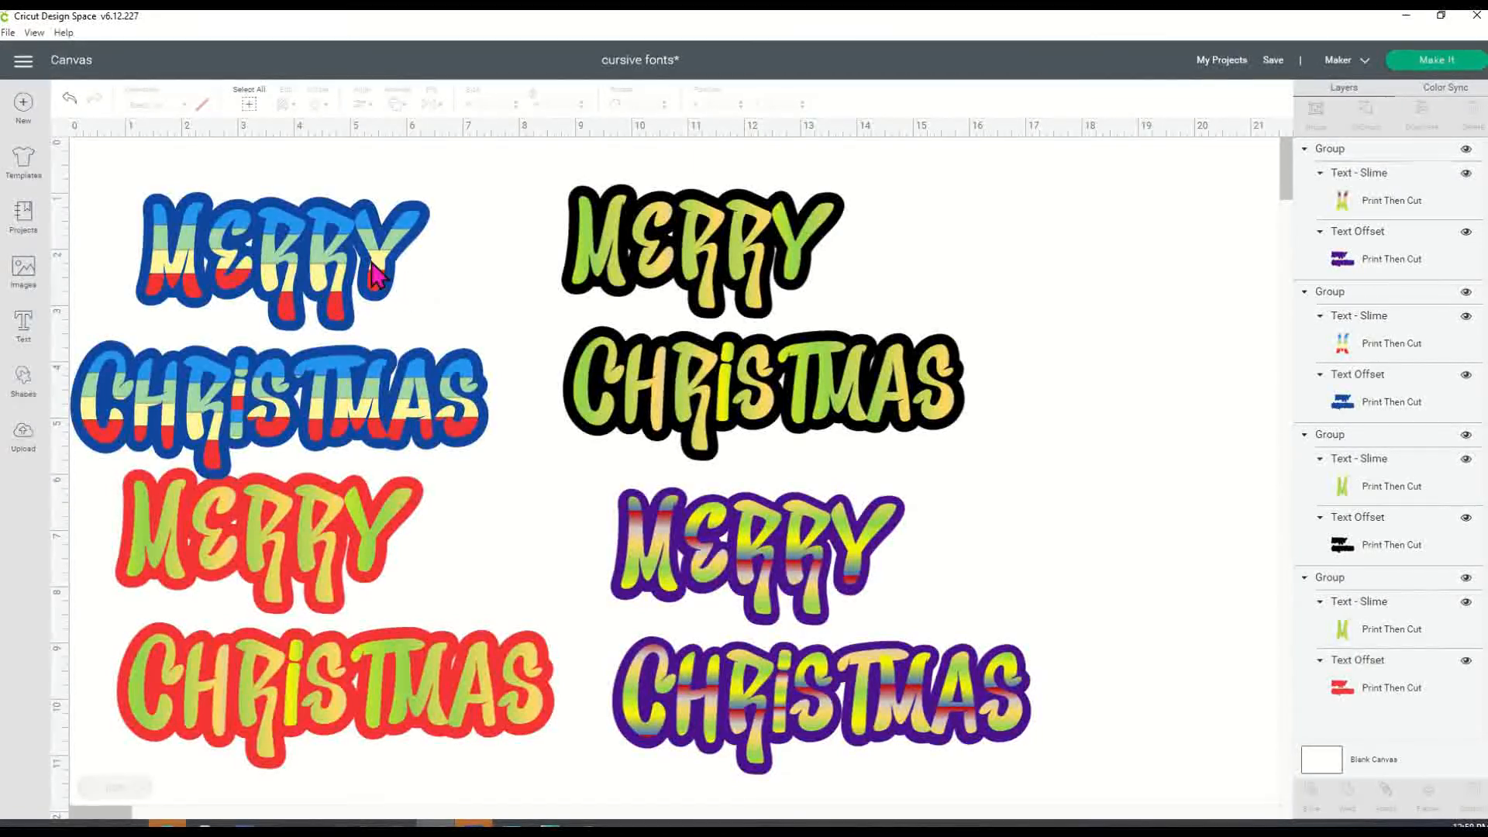
# Step: Arrange the four designs in a tidy two-by-two layout, with the blue one at about X 0.833, Y 0.418
pyautogui.moveTo(359, 261); pyautogui.dragTo(417, 236)
pyautogui.moveTo(721, 272); pyautogui.dragTo(744, 259)
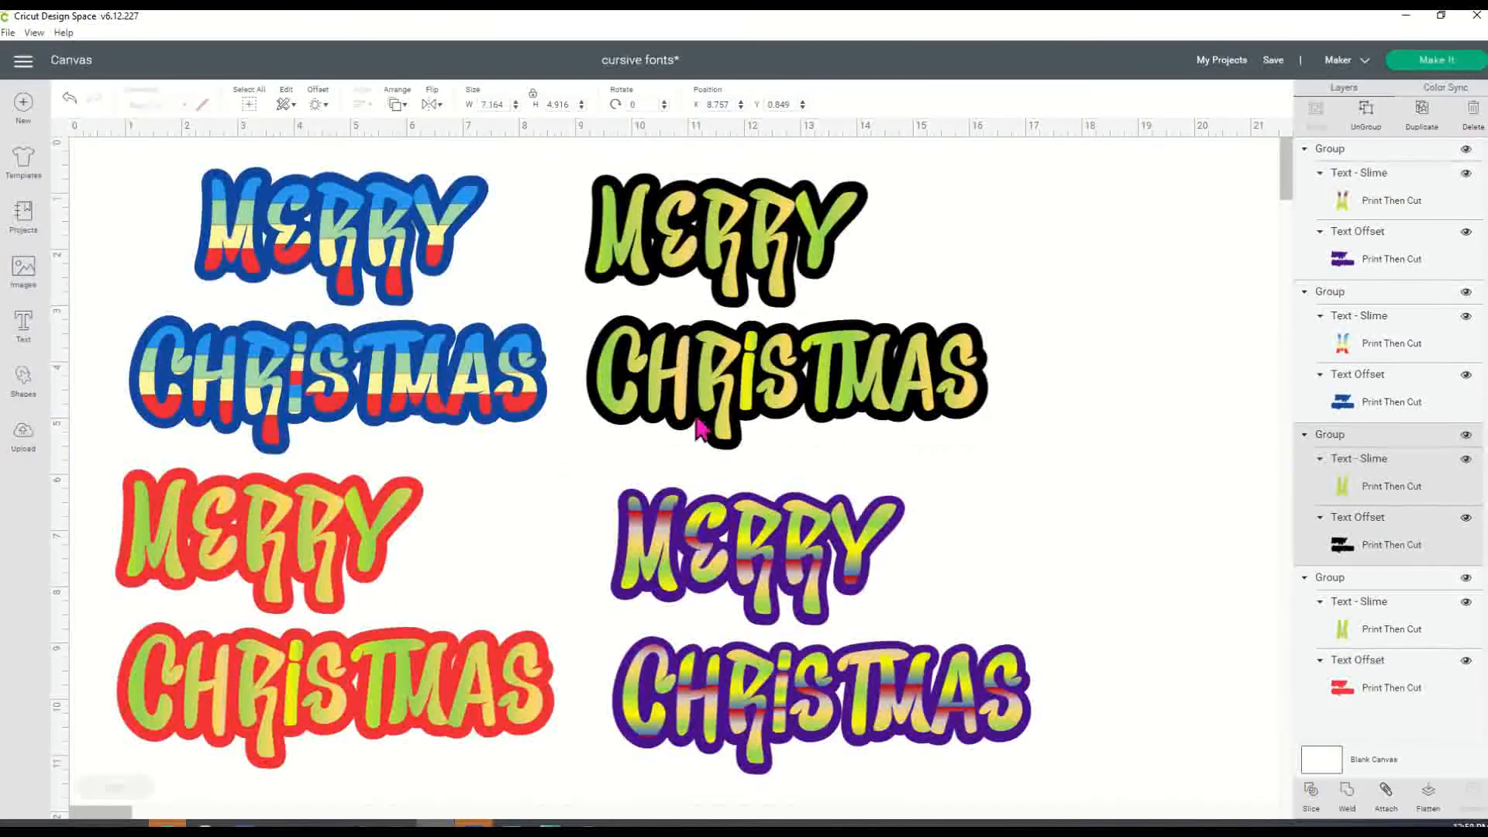
pyautogui.moveTo(769, 553)
pyautogui.mouseDown()
pyautogui.moveTo(784, 538)
pyautogui.moveTo(772, 531)
pyautogui.mouseUp()
pyautogui.moveTo(328, 553)
pyautogui.mouseDown()
pyautogui.moveTo(362, 544)
pyautogui.moveTo(335, 540)
pyautogui.mouseUp()
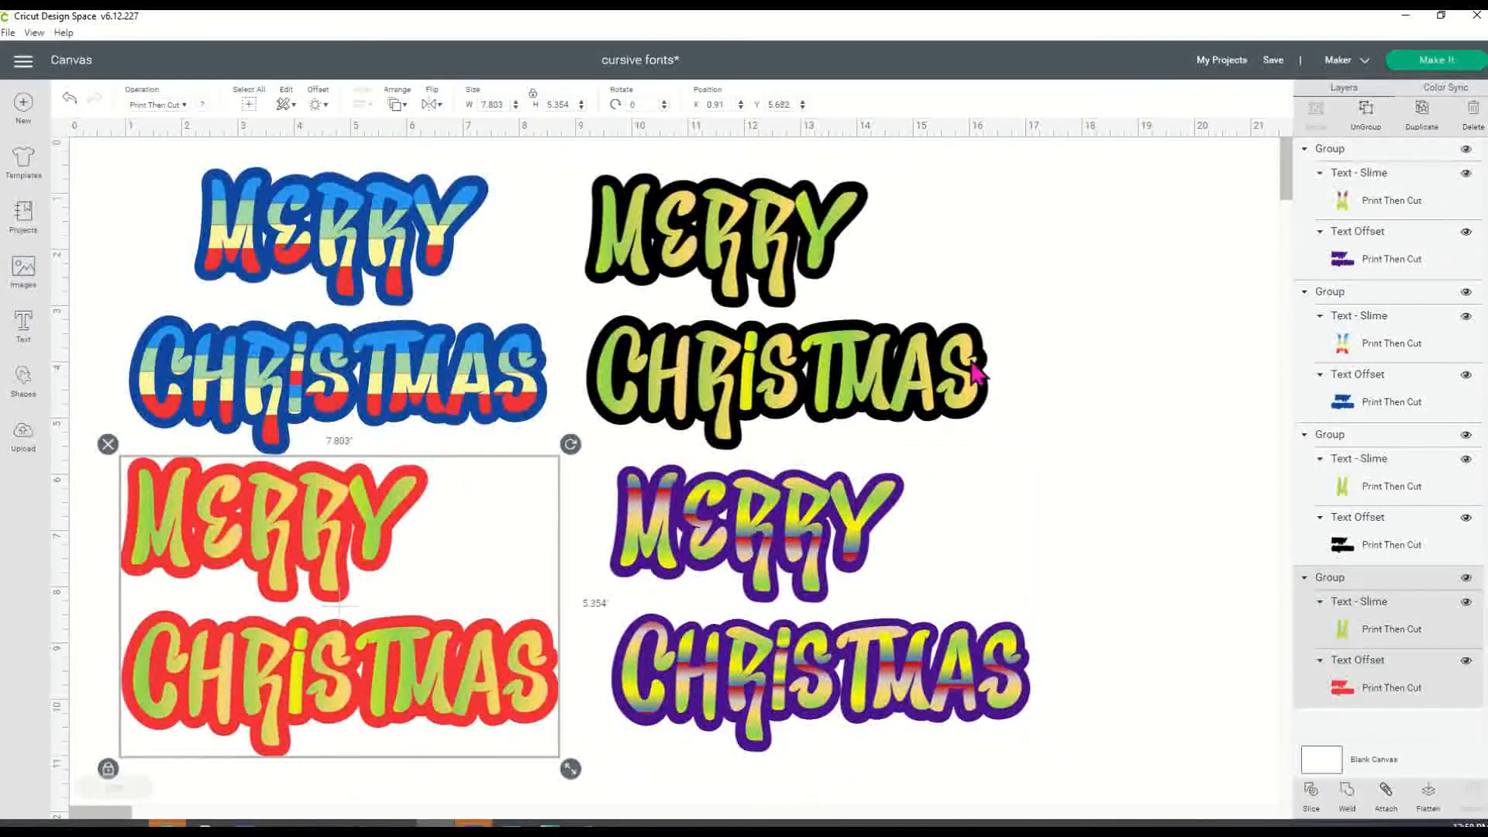
pyautogui.click(1079, 310)
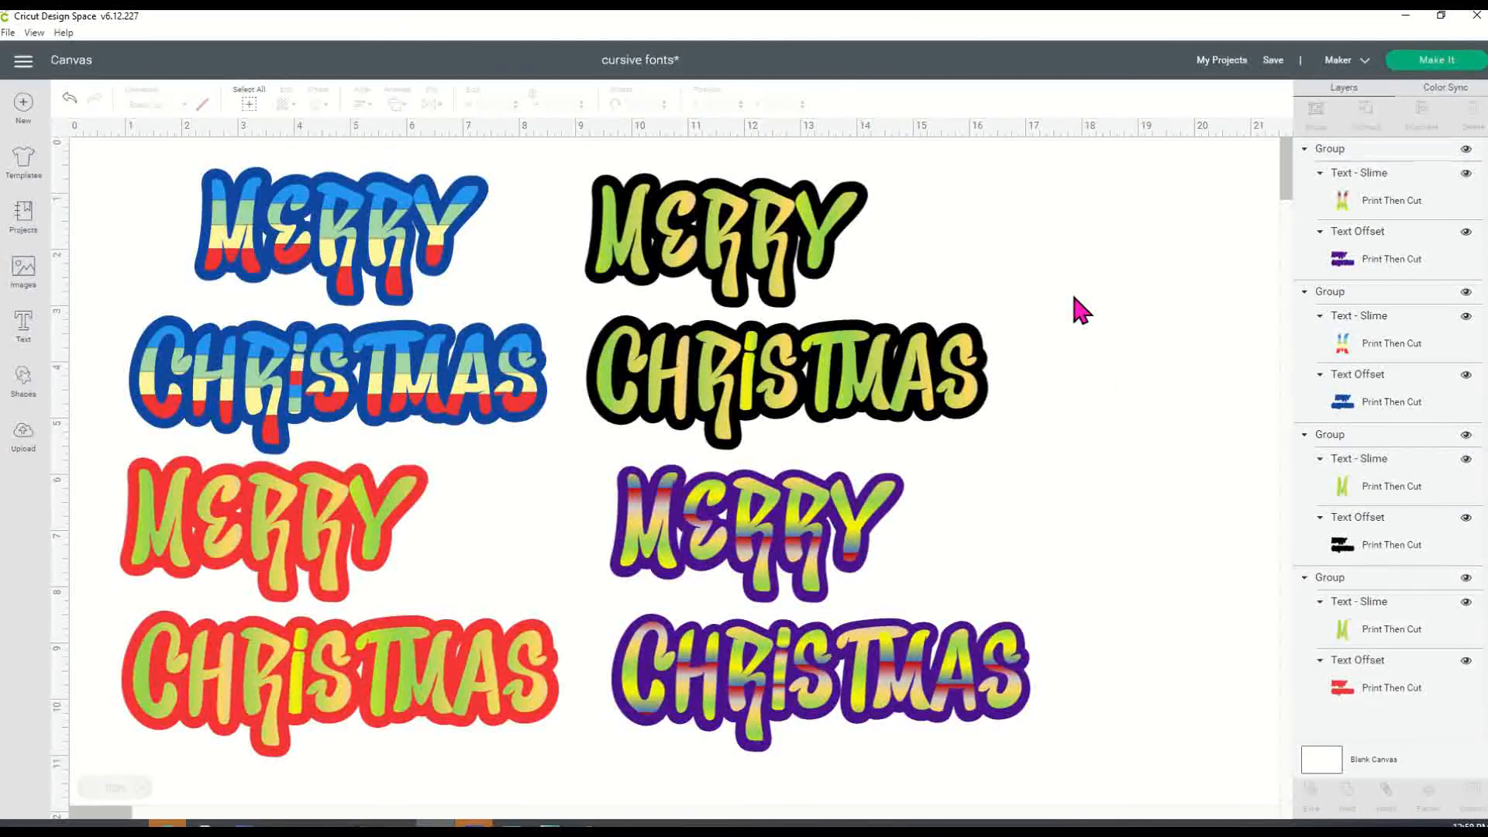
pyautogui.moveTo(389, 246); pyautogui.dragTo(377, 240)
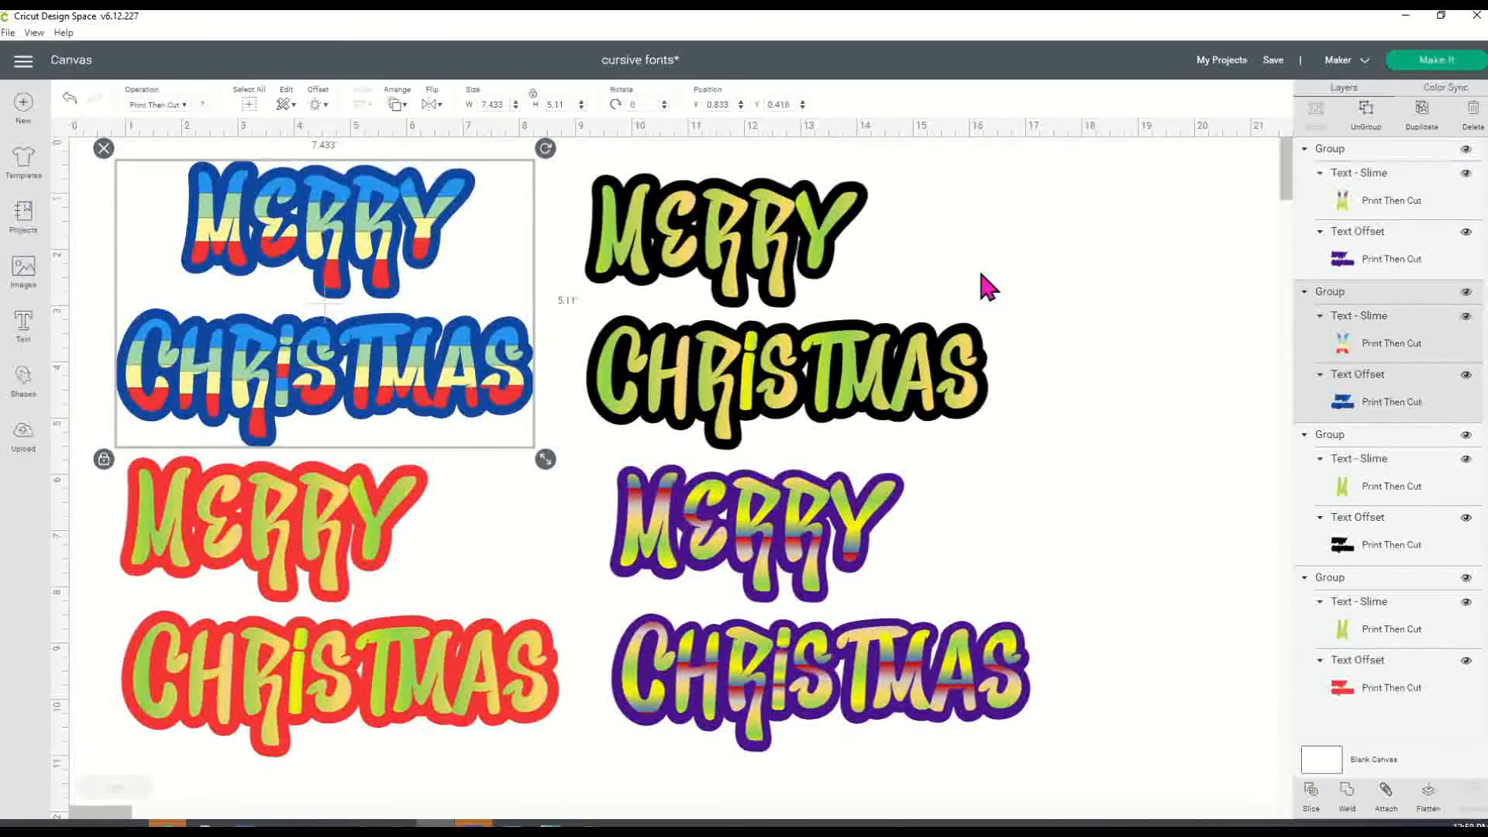
pyautogui.click(1046, 494)
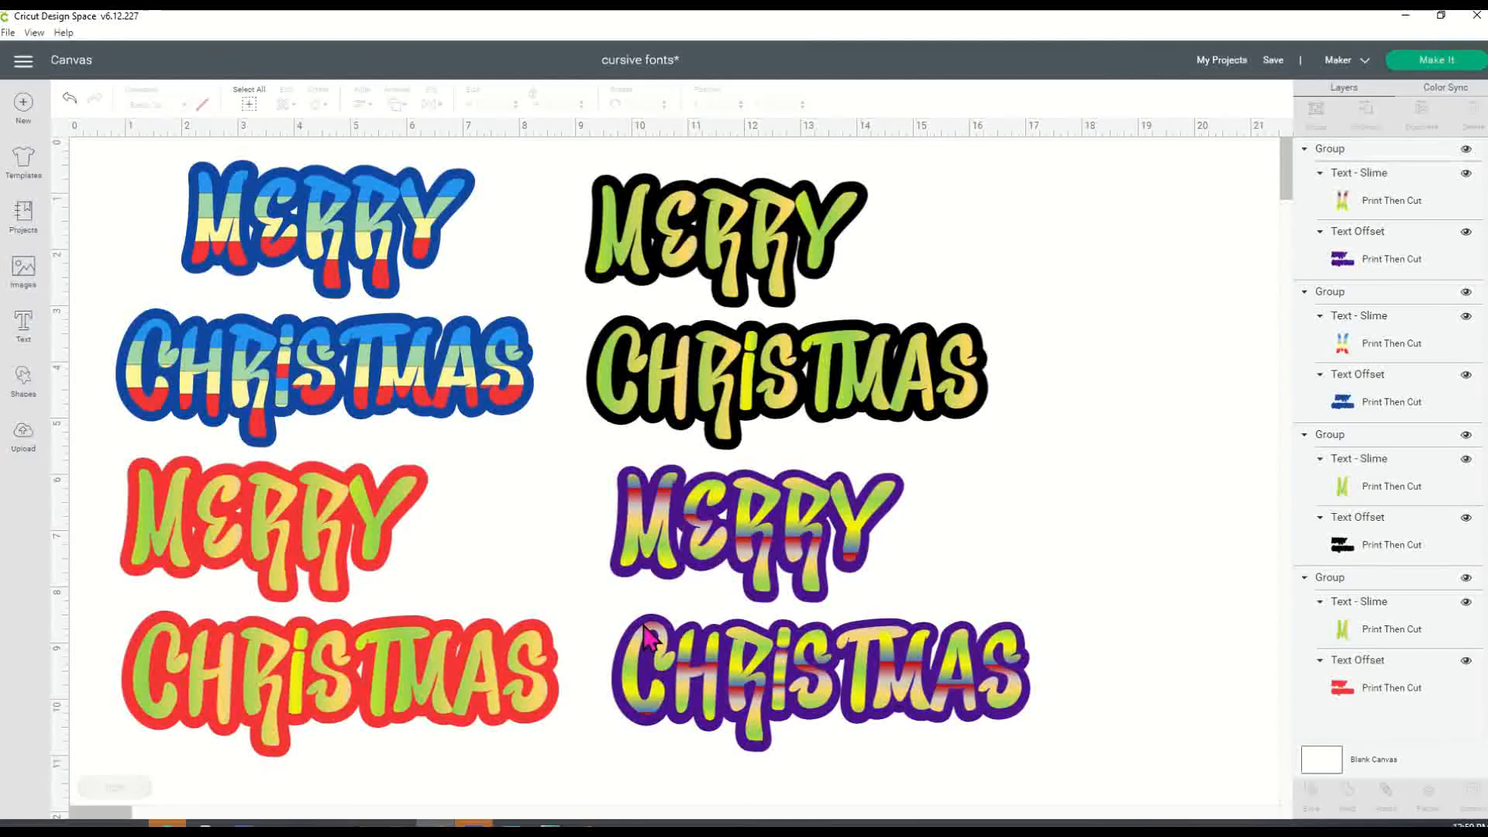
pyautogui.moveTo(156, 10)
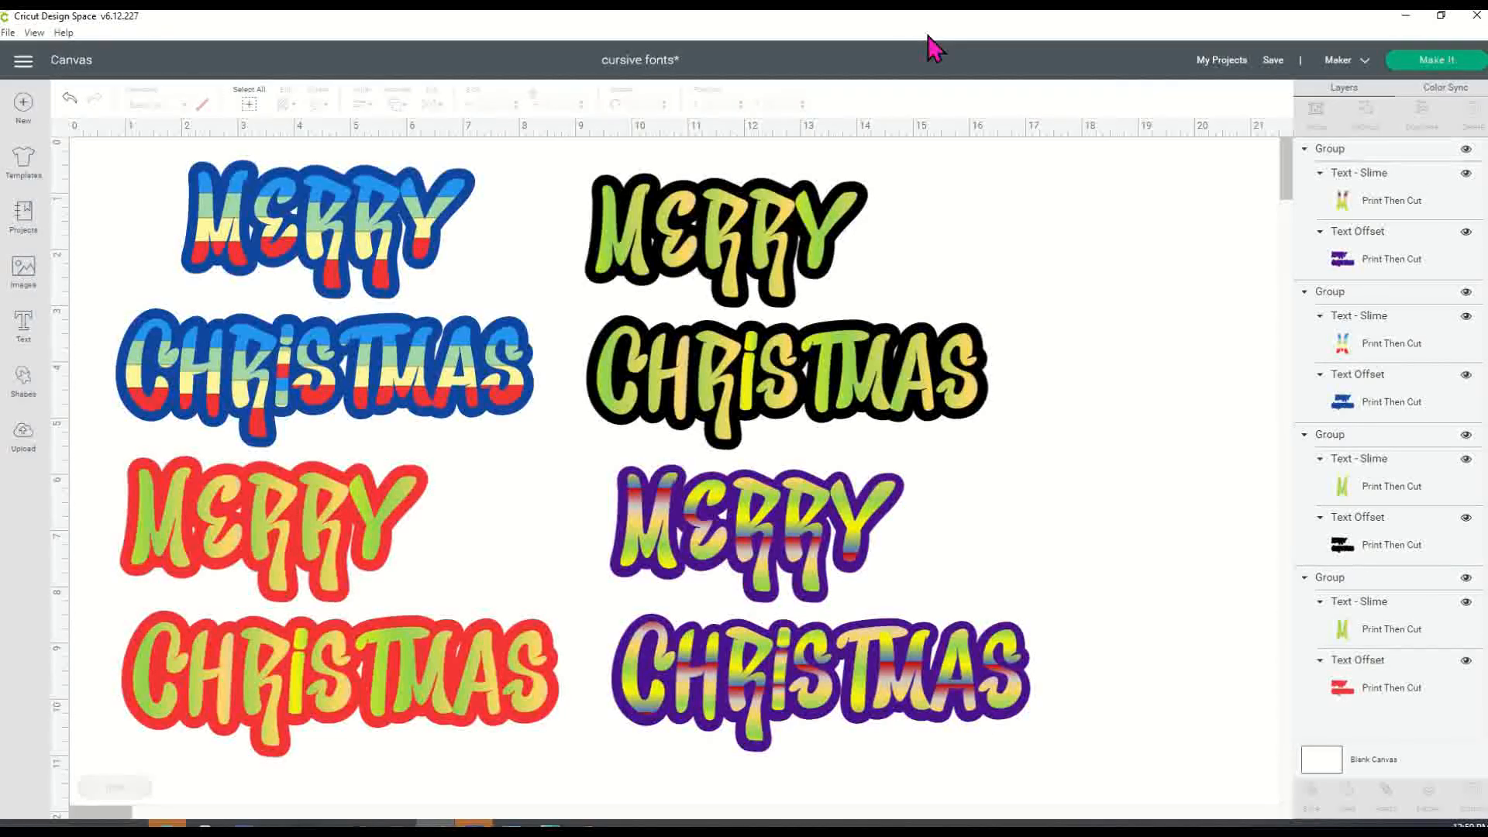
pyautogui.moveTo(940, 39)
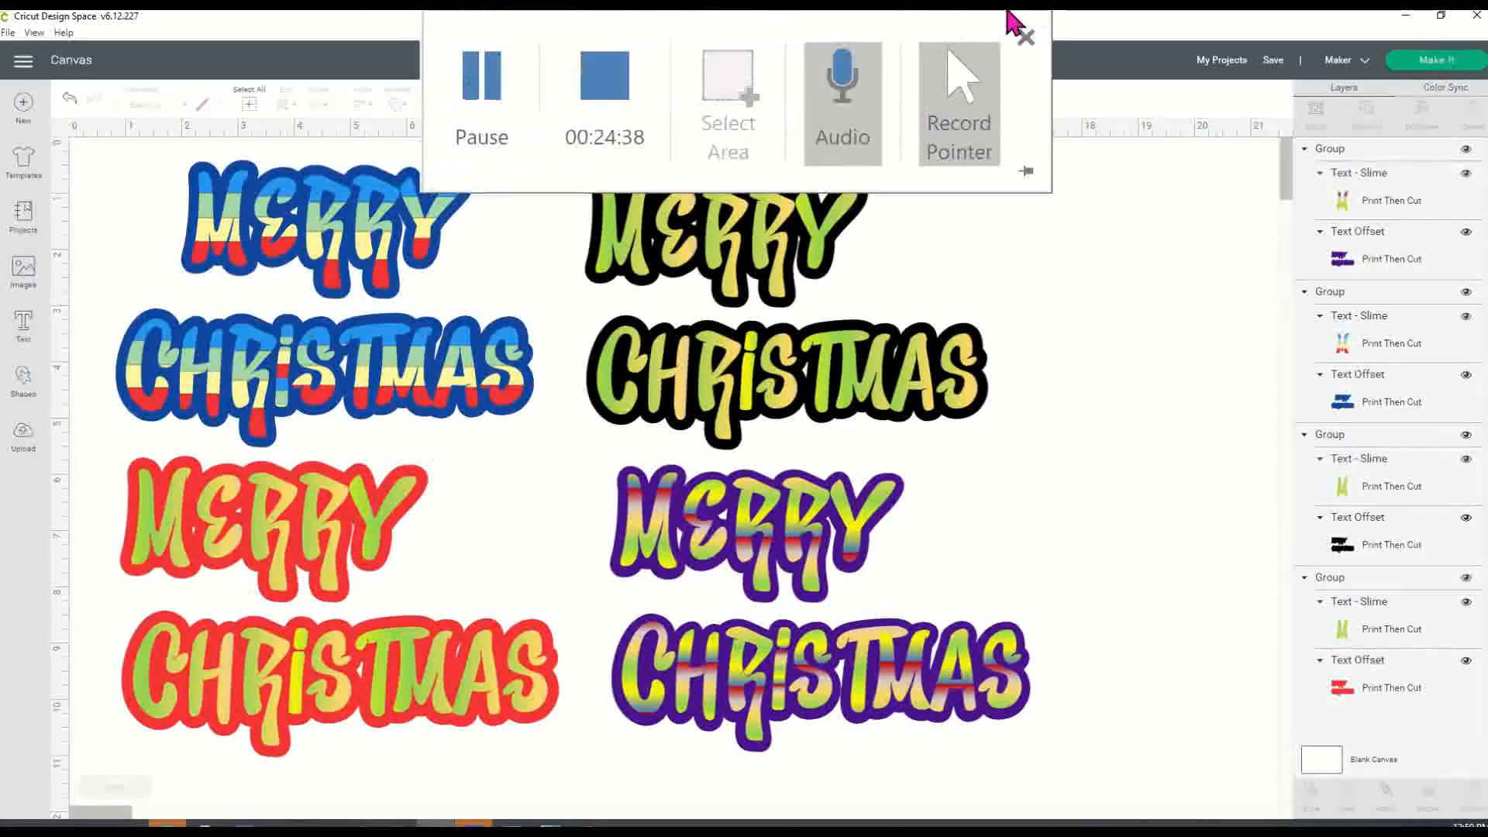